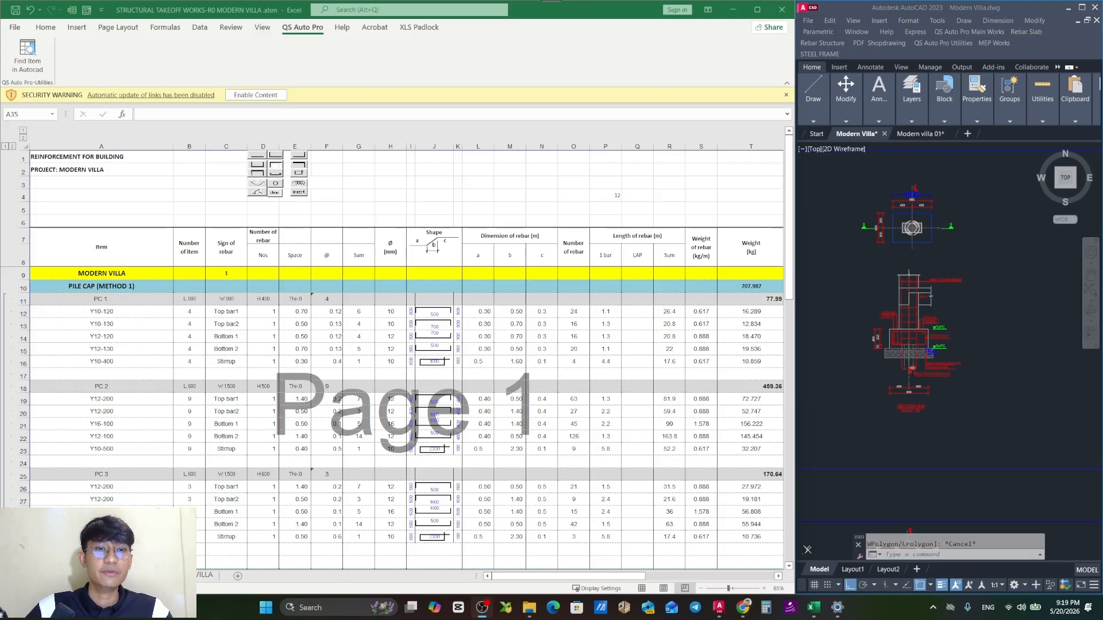
Review the PILE CAP (METHOD 1) takeoff and select the first empty item row under PC 1 in PILE CAP (METHOD 2).
click(145, 351)
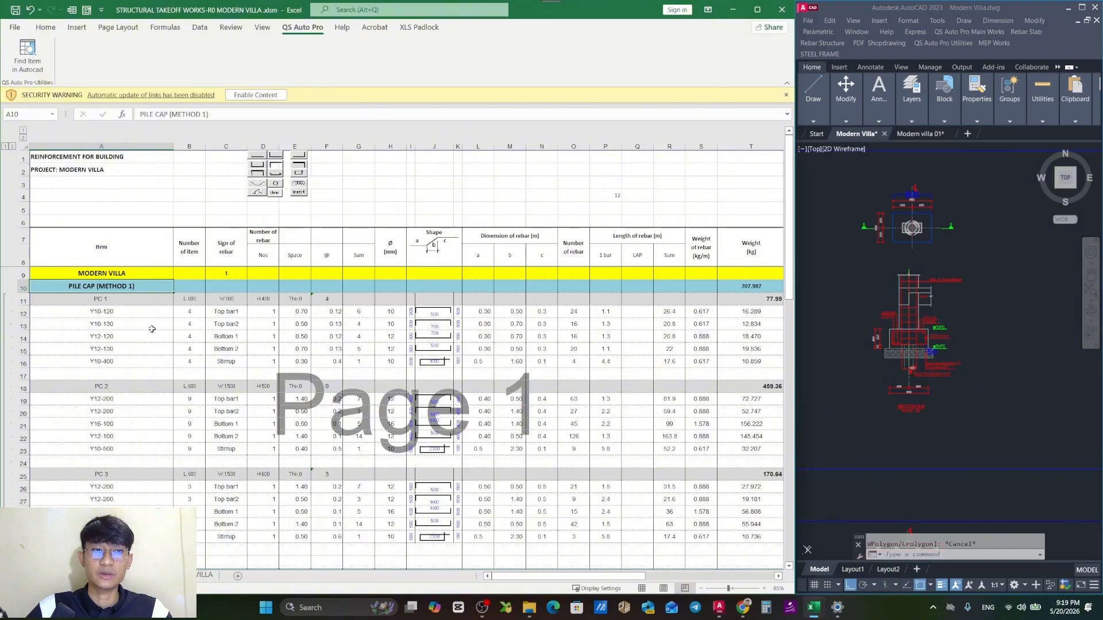
click(760, 288)
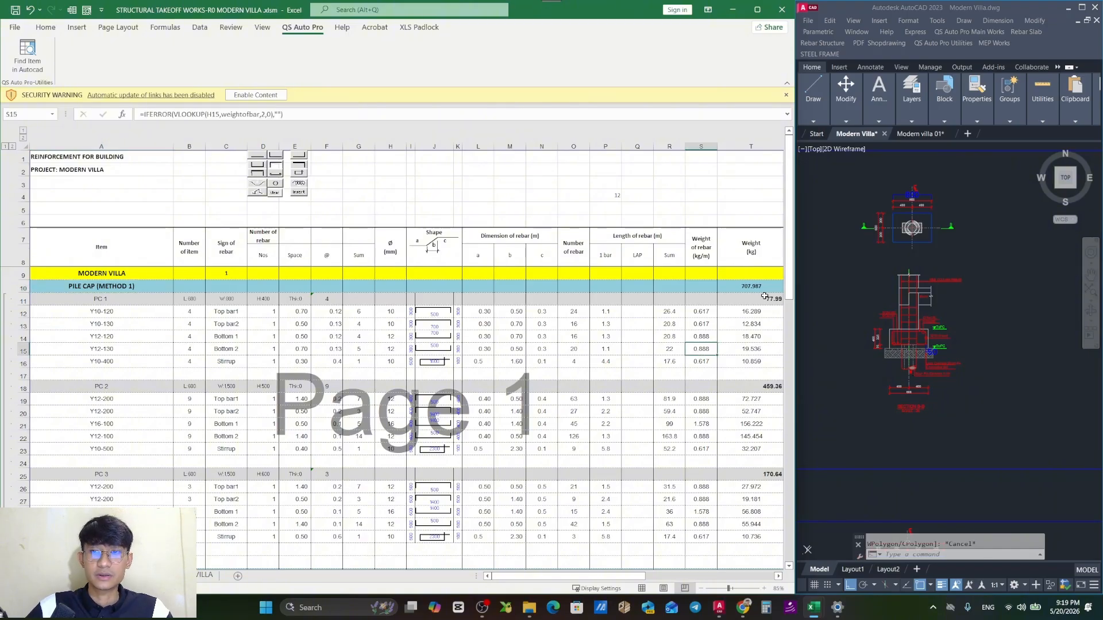
scroll(648, 305, down, 8)
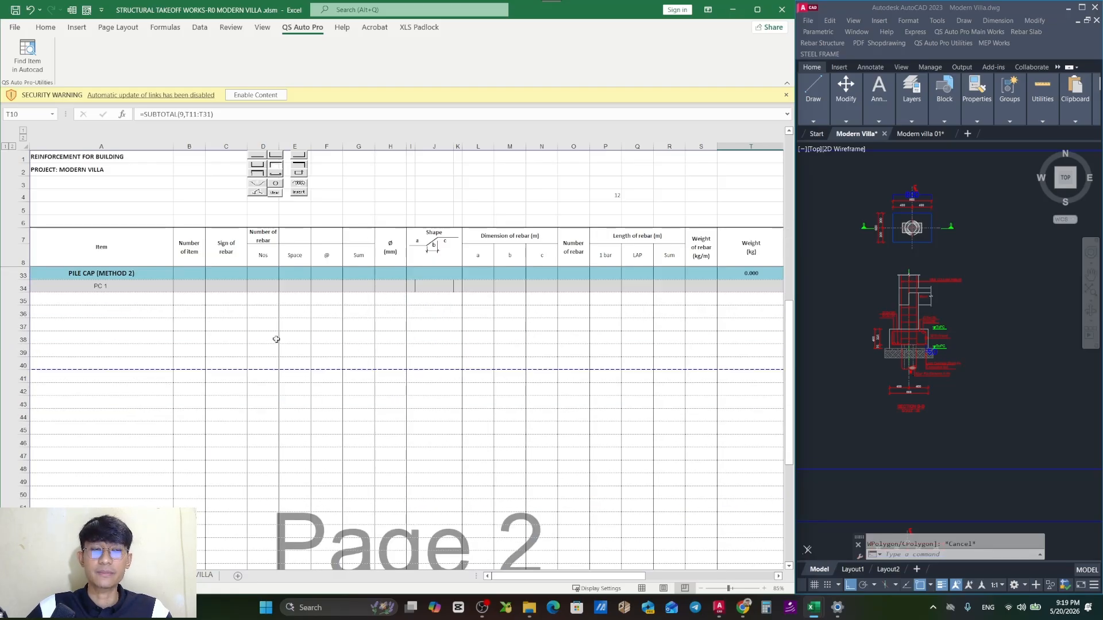
click(132, 339)
click(118, 300)
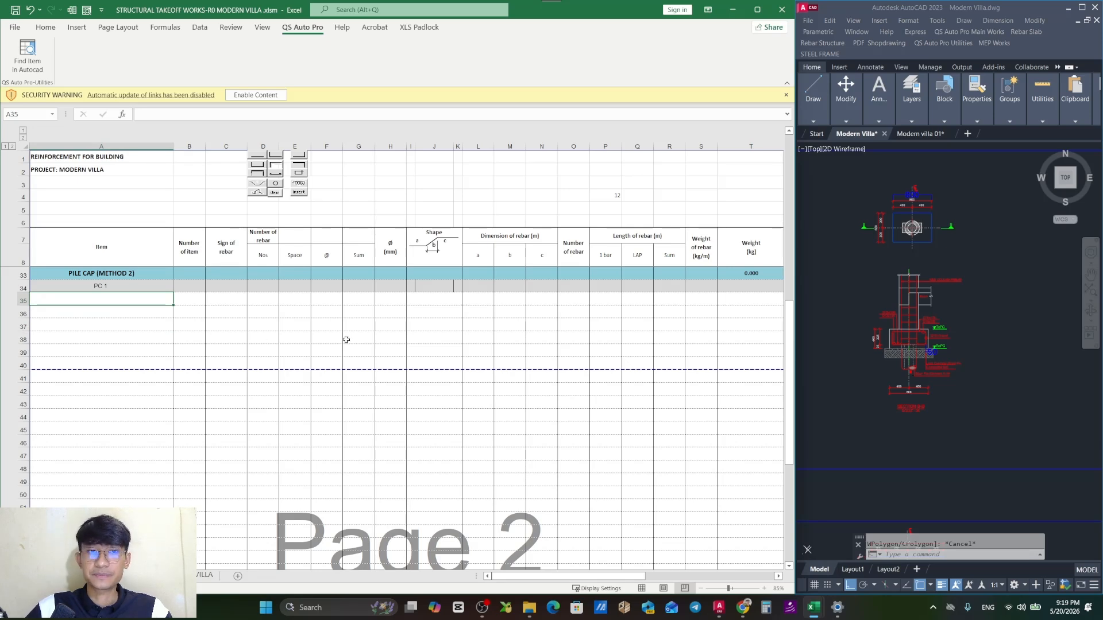
Switch to AutoCAD and examine the pile cap details, including the concrete cover in the first cap's section.
click(976, 249)
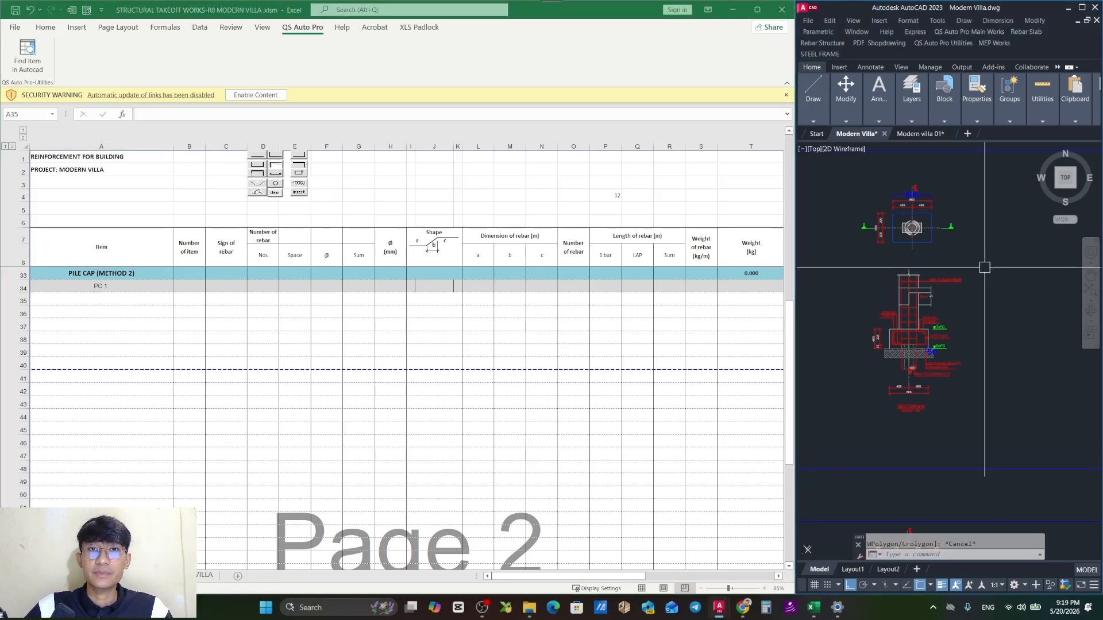
scroll(953, 287, down, 3)
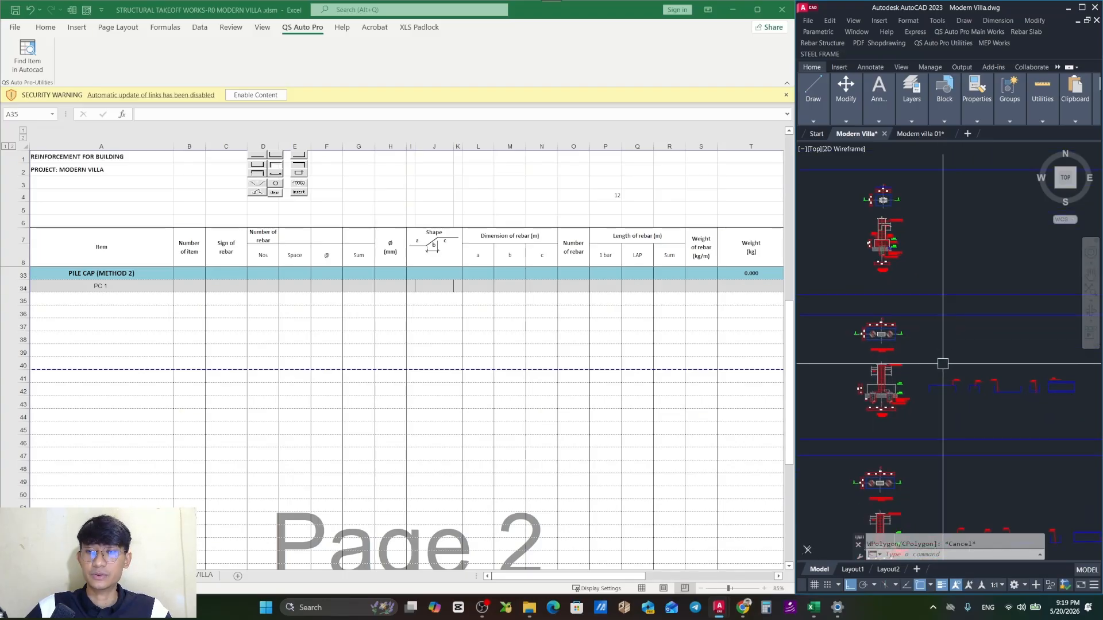
drag(945, 391, 933, 330)
drag(936, 471, 921, 378)
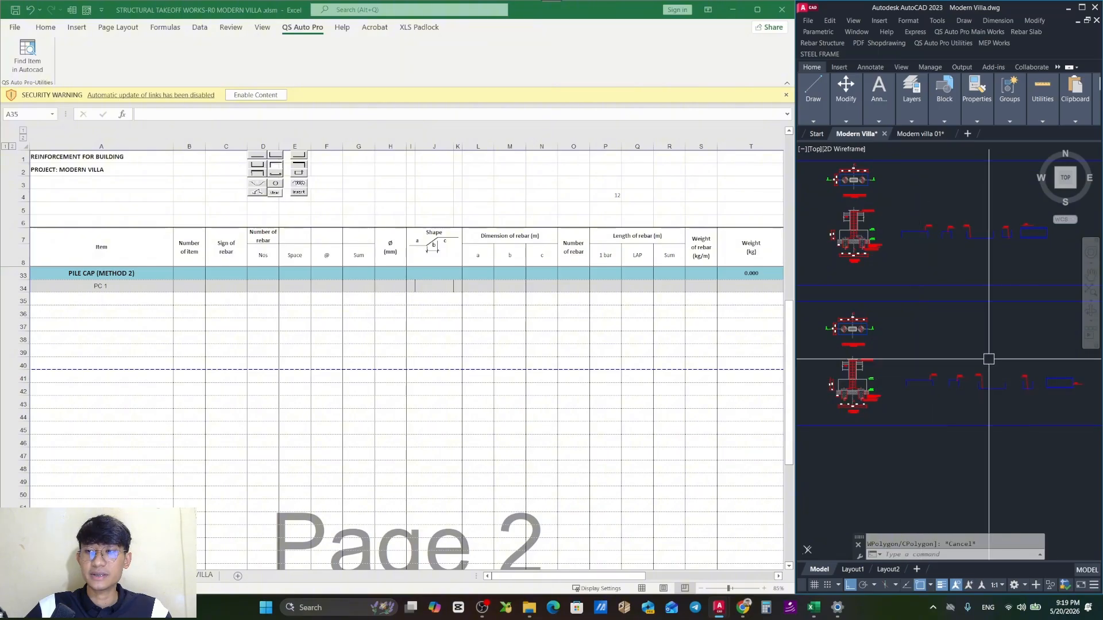
scroll(982, 384, up, 5)
mouse_move(982, 402)
mouse_down()
mouse_move(908, 301)
mouse_move(980, 298)
mouse_up()
scroll(907, 299, down, 3)
scroll(922, 297, up, 3)
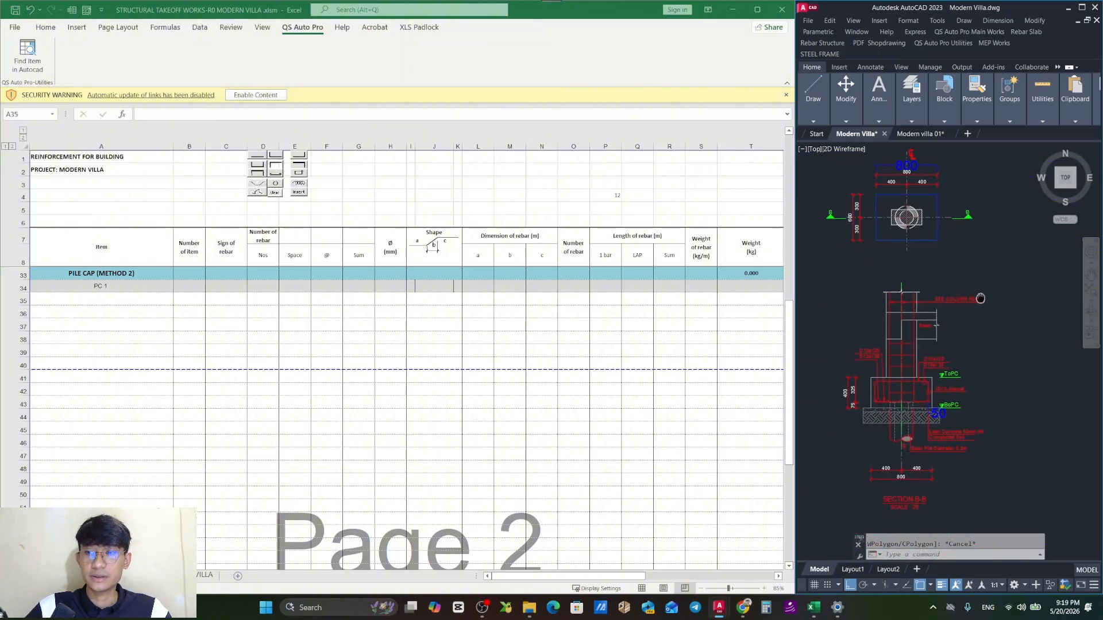
scroll(959, 405, up, 5)
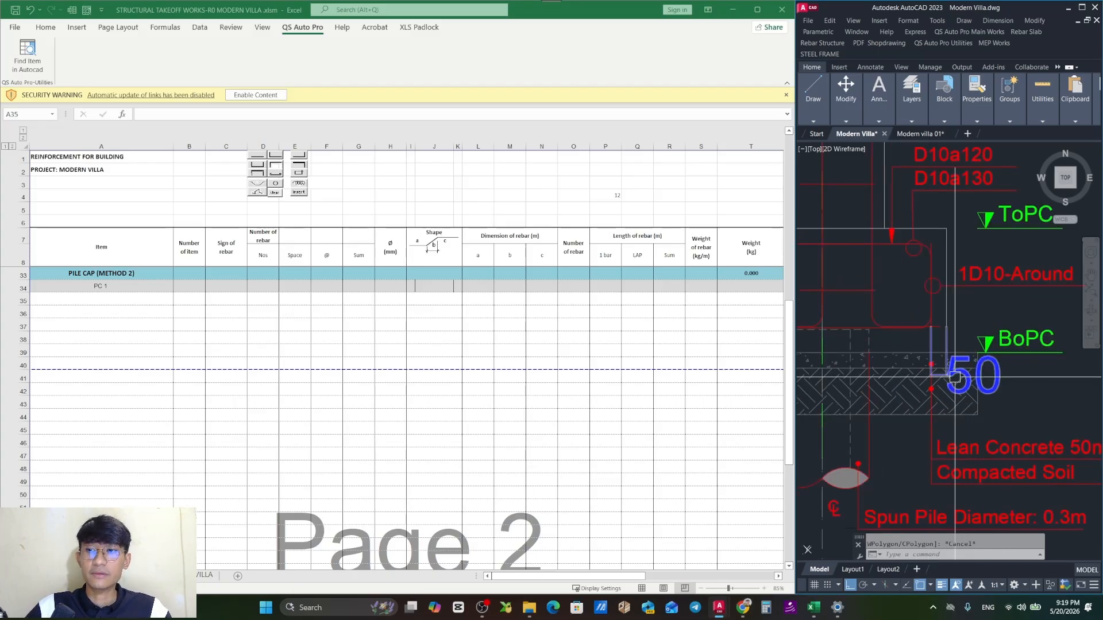
scroll(954, 378, down, 5)
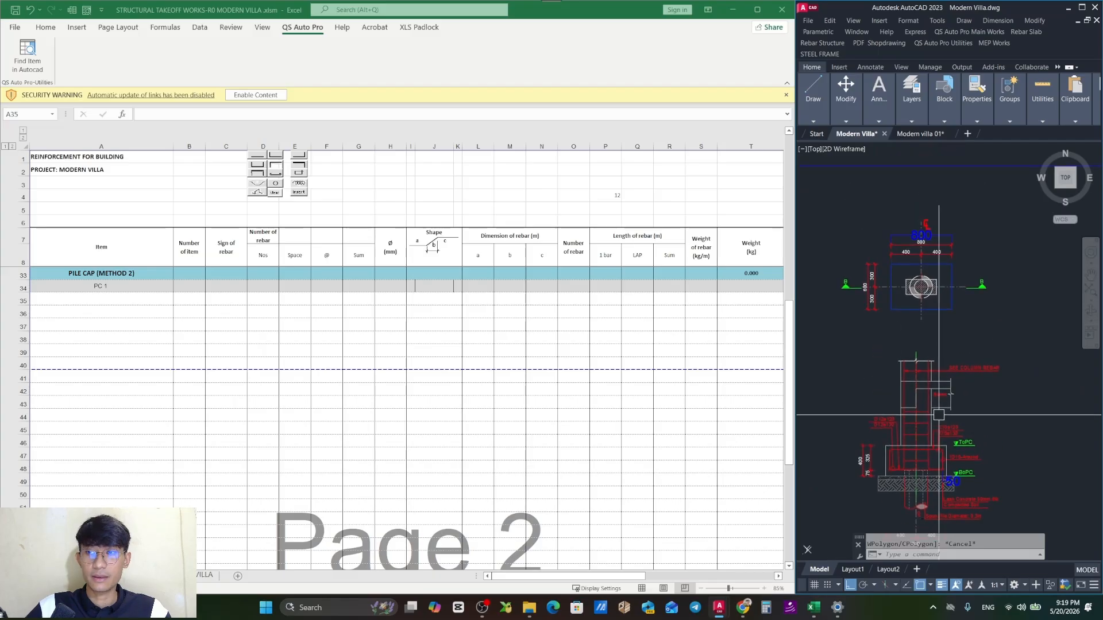
Copy the first pile cap's rectangular plan outline about 2600 mm horizontally into the empty area beside the plan.
drag(937, 332, 936, 367)
click(957, 296)
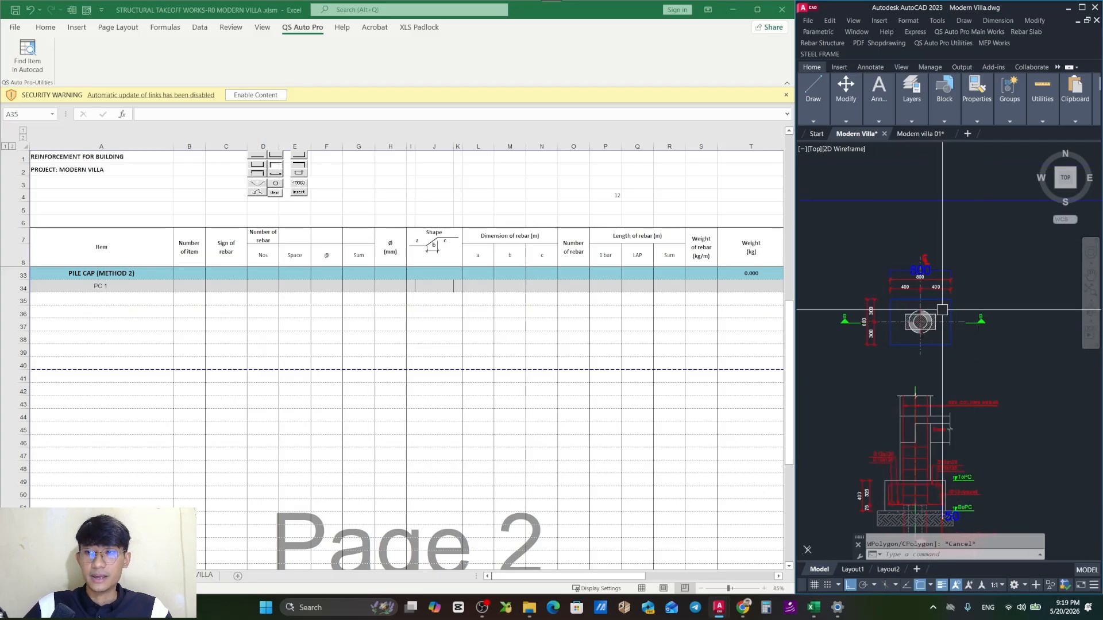
click(940, 308)
scroll(882, 293, up, 2)
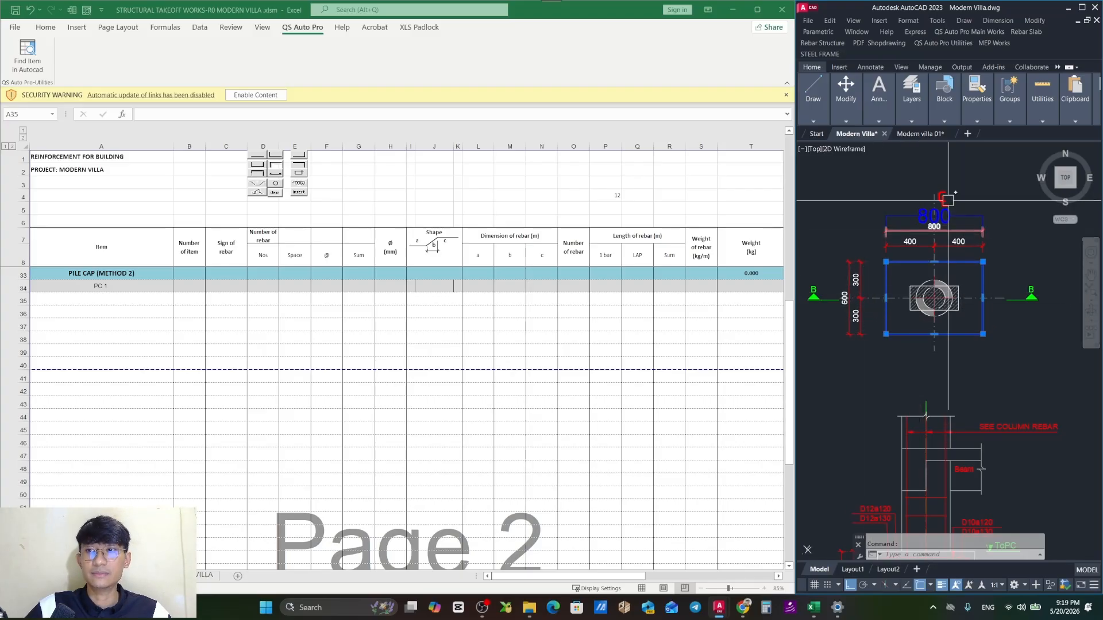
drag(1005, 281, 955, 309)
text(co)
key(space)
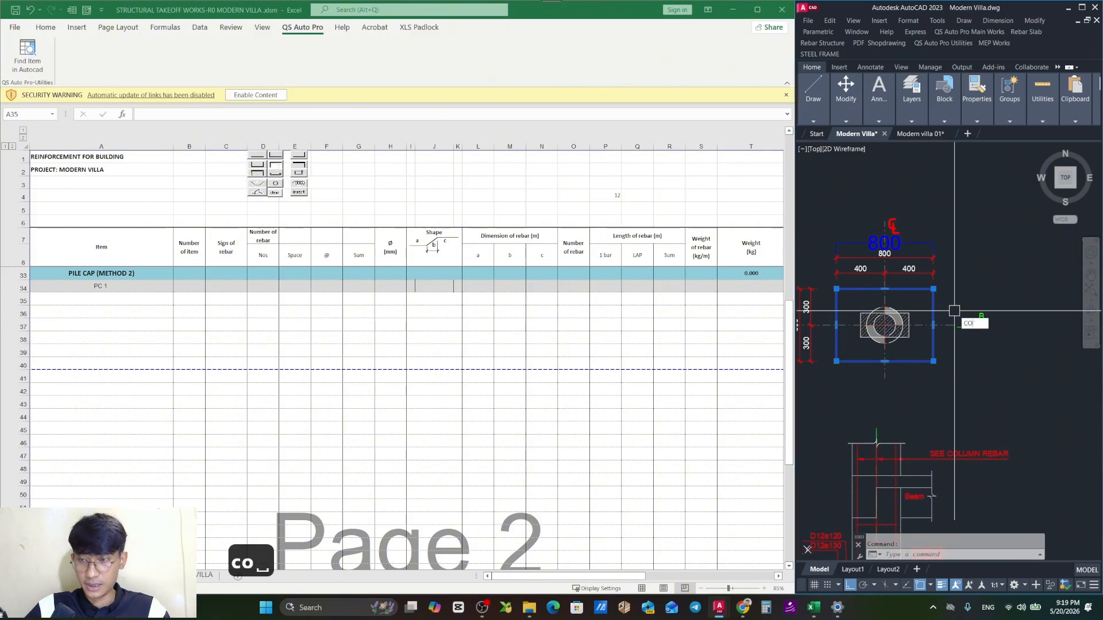
click(957, 304)
drag(1033, 304, 911, 317)
scroll(911, 317, down, 2)
drag(994, 330, 923, 327)
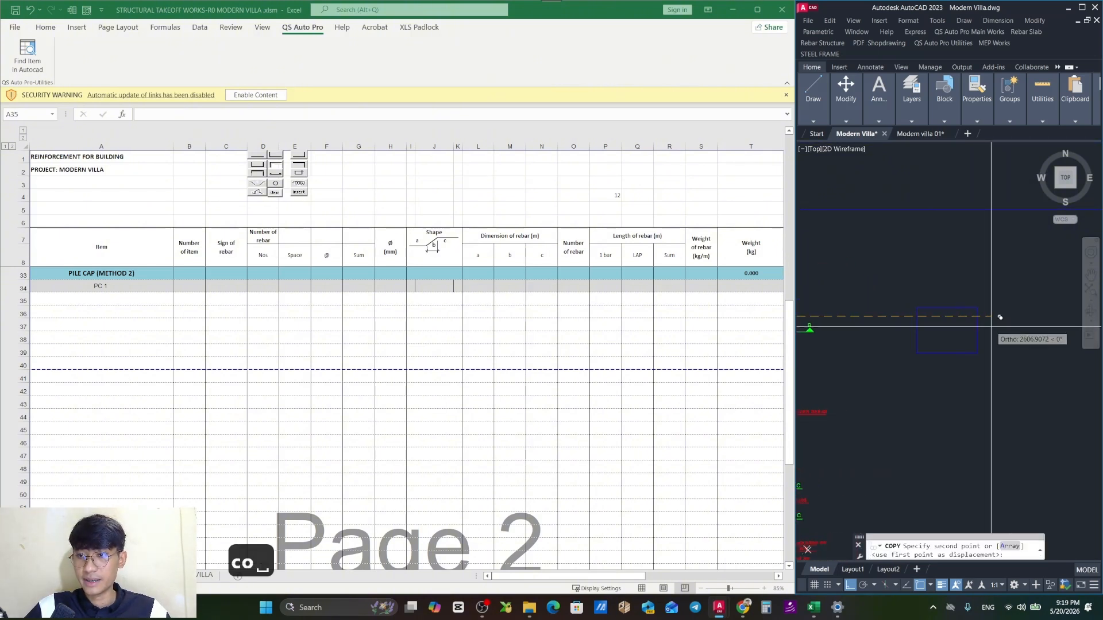
key(Escape)
Offset the copied pile cap outline inward by 50 mm.
click(965, 329)
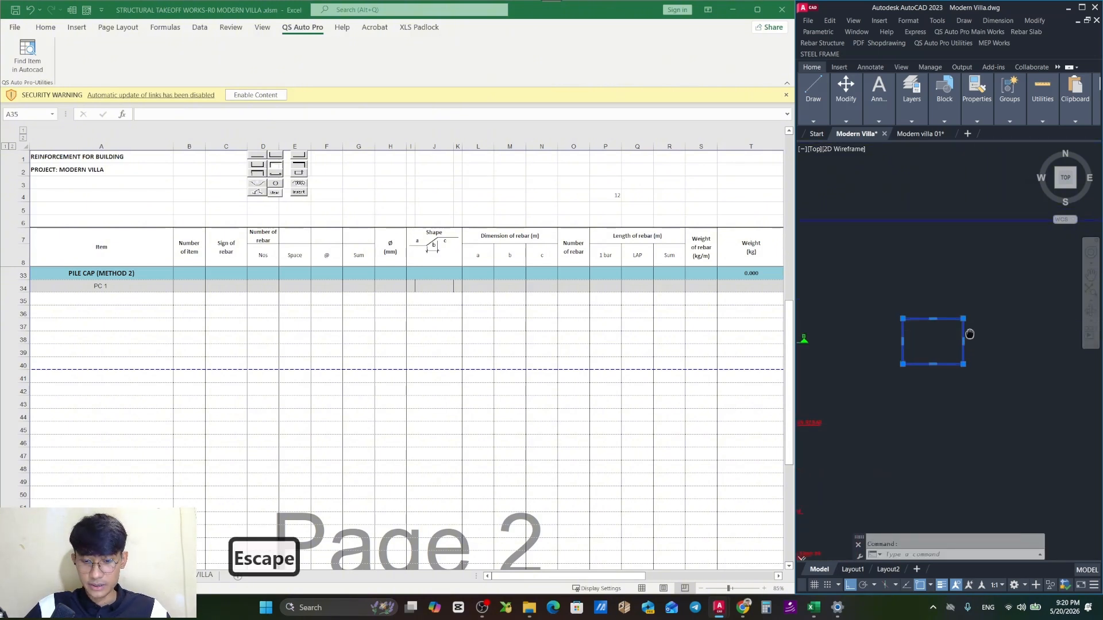
text(off)
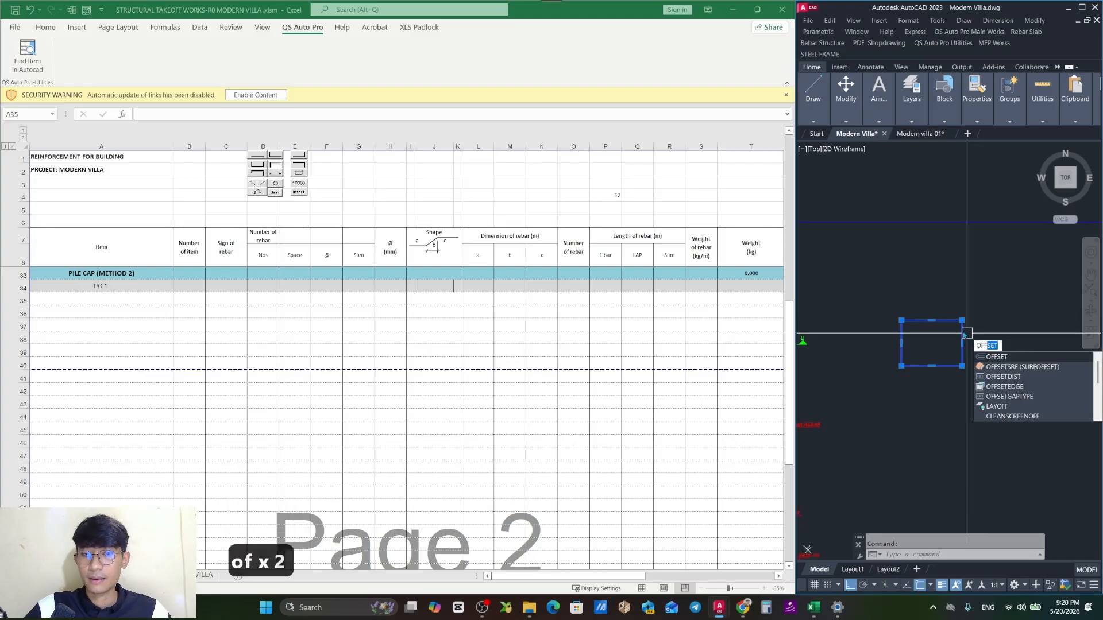
key(space)
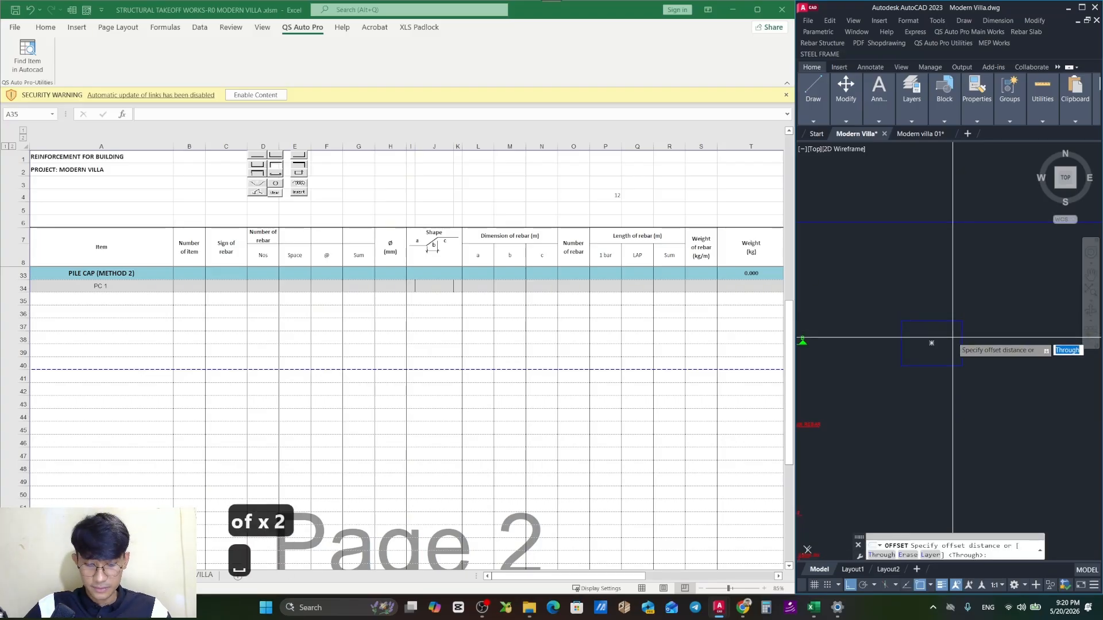
text(50)
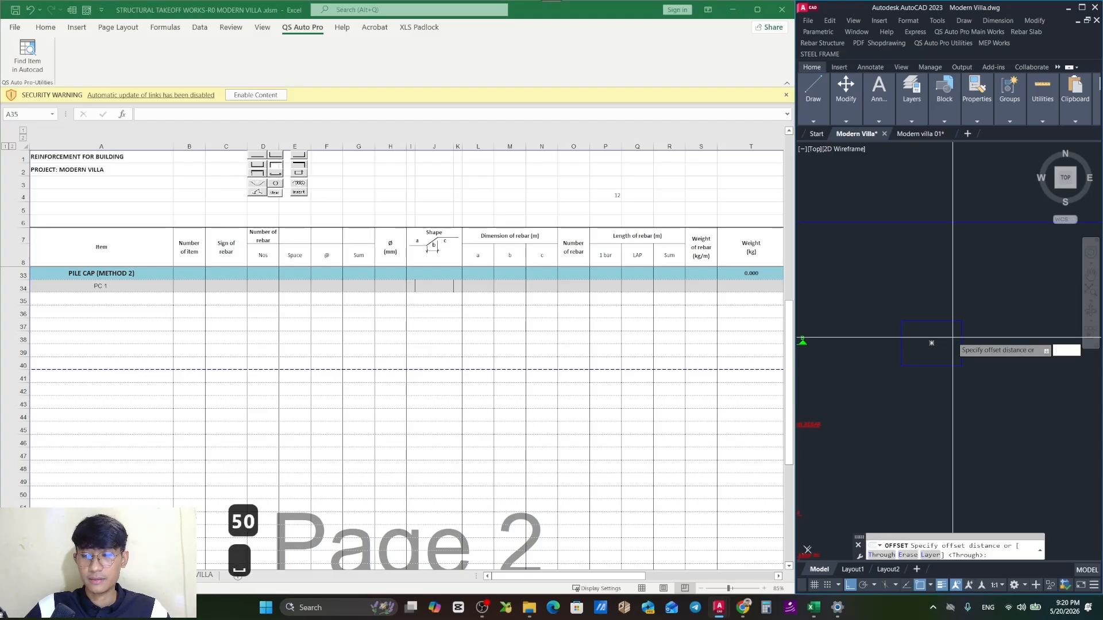
key(Return)
scroll(953, 340, up, 4)
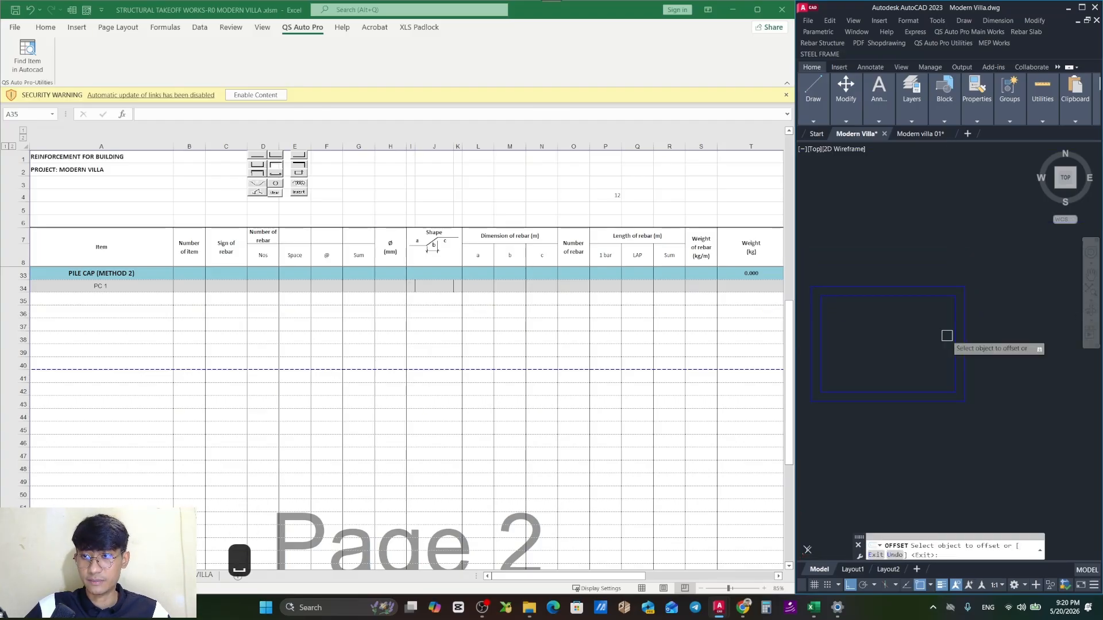
scroll(945, 336, down, 5)
scroll(909, 344, up, 5)
key(Escape)
key(Escape)
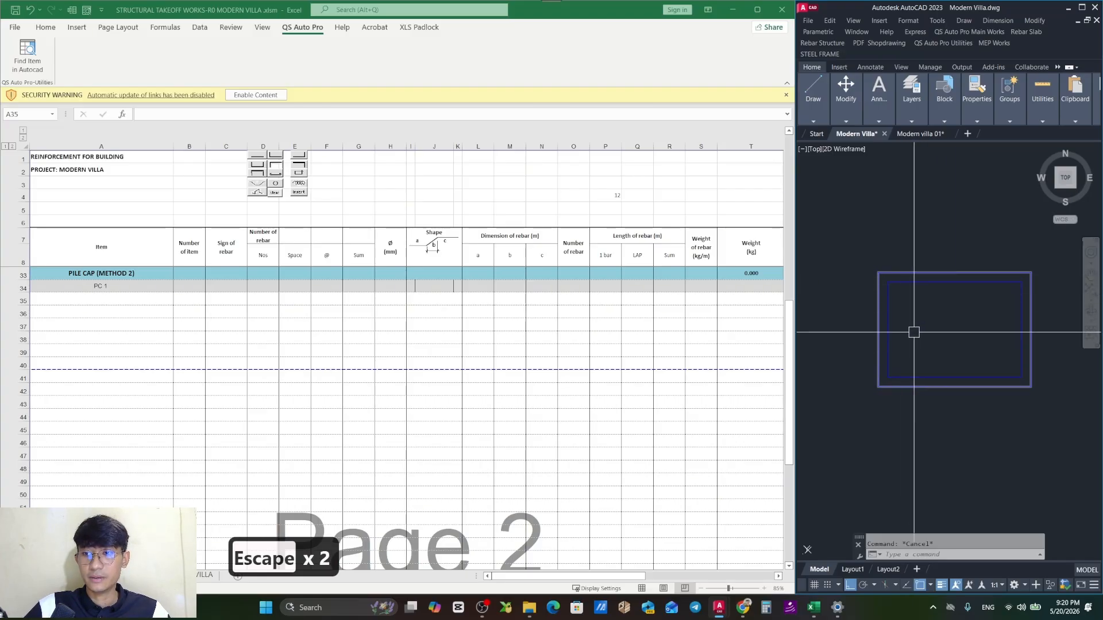
Move the top rebar and its D10a120 and D10a130 labels out of Section B-B, about 2700 mm horizontally below the copied outline.
scroll(914, 332, down, 5)
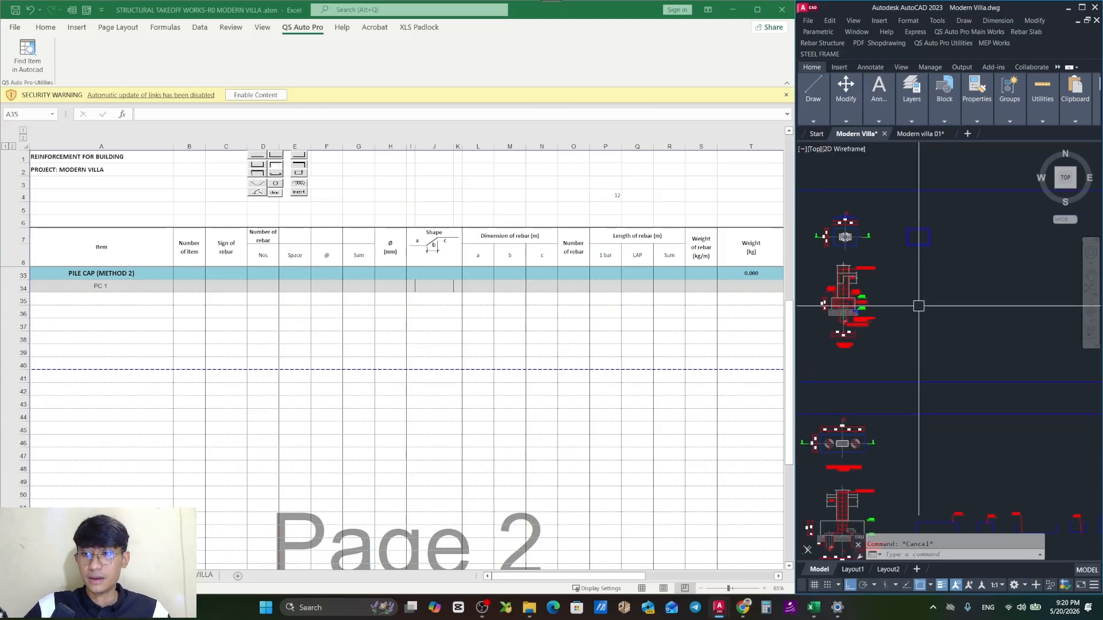
scroll(919, 305, up, 10)
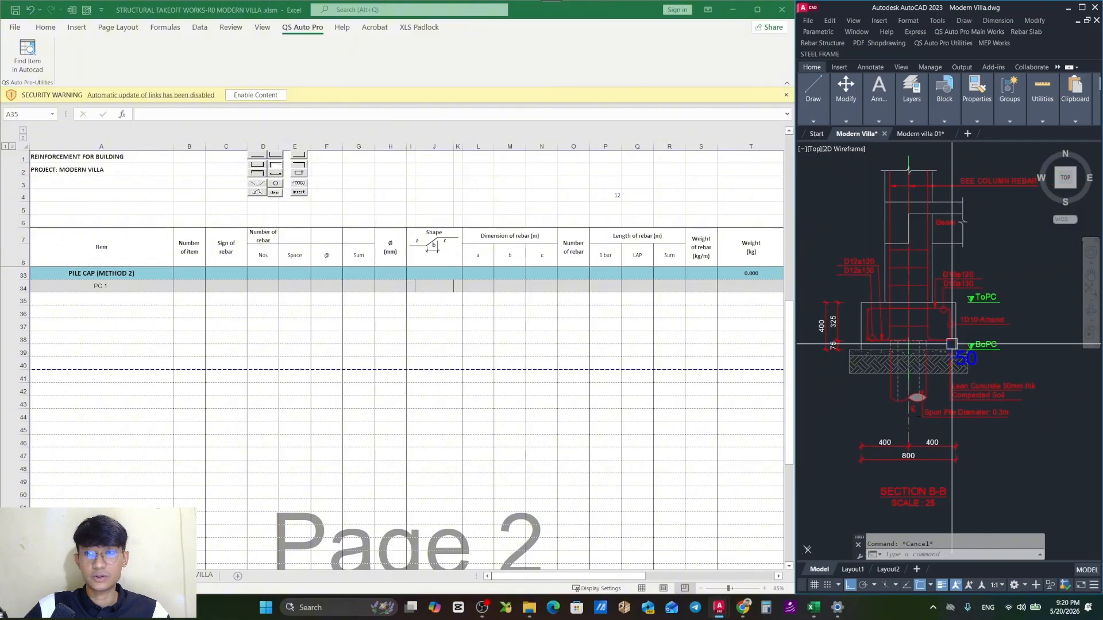
scroll(951, 344, up, 7)
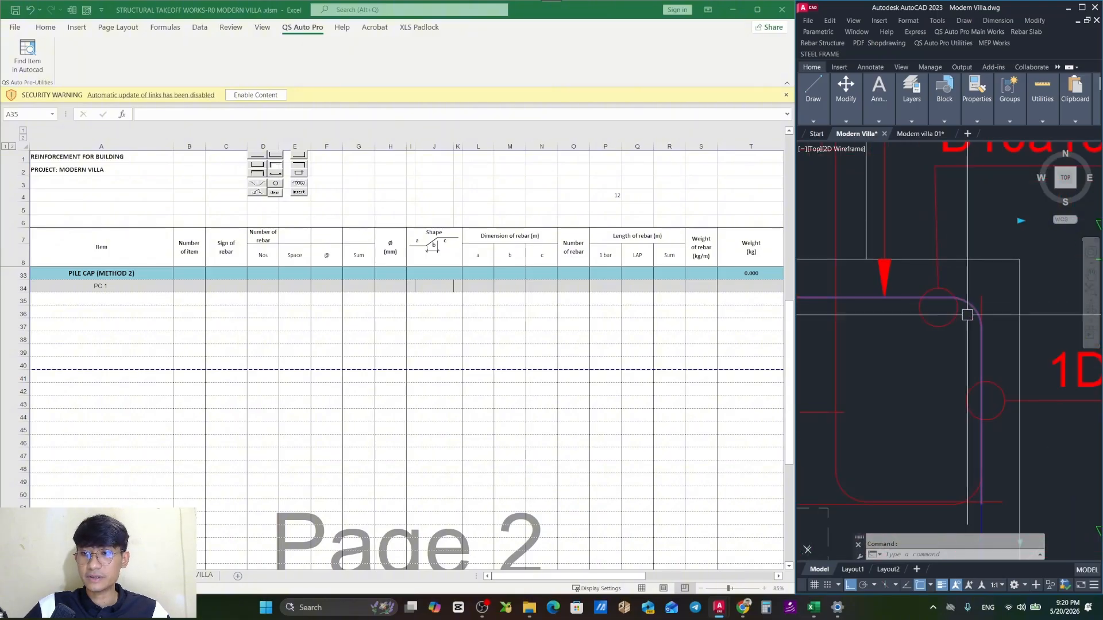
scroll(968, 315, down, 3)
click(969, 348)
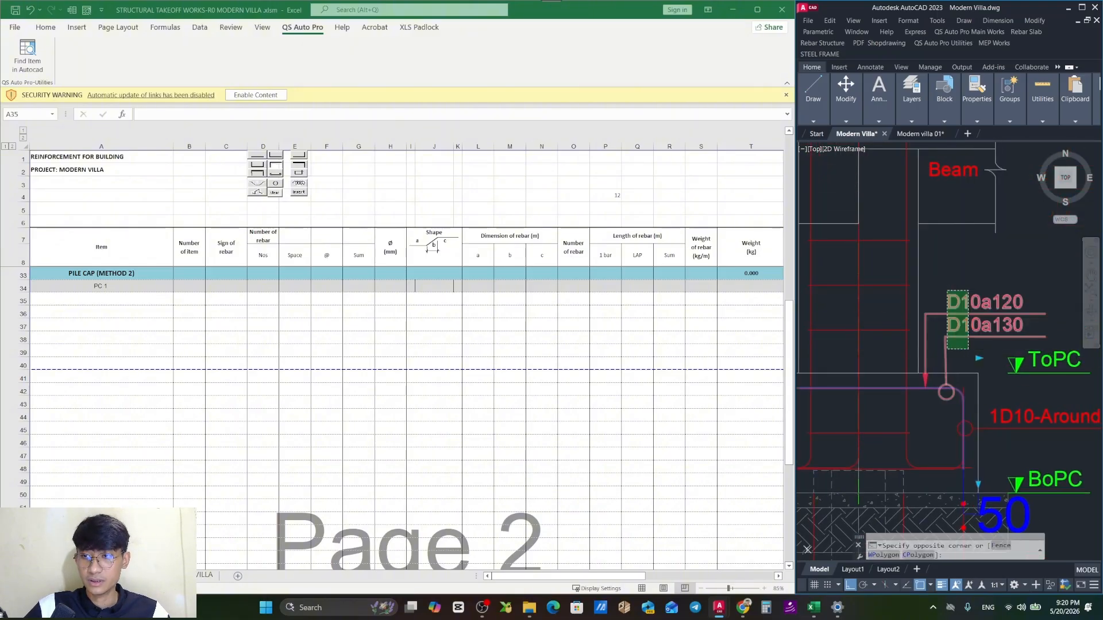
click(947, 291)
scroll(925, 322, down, 3)
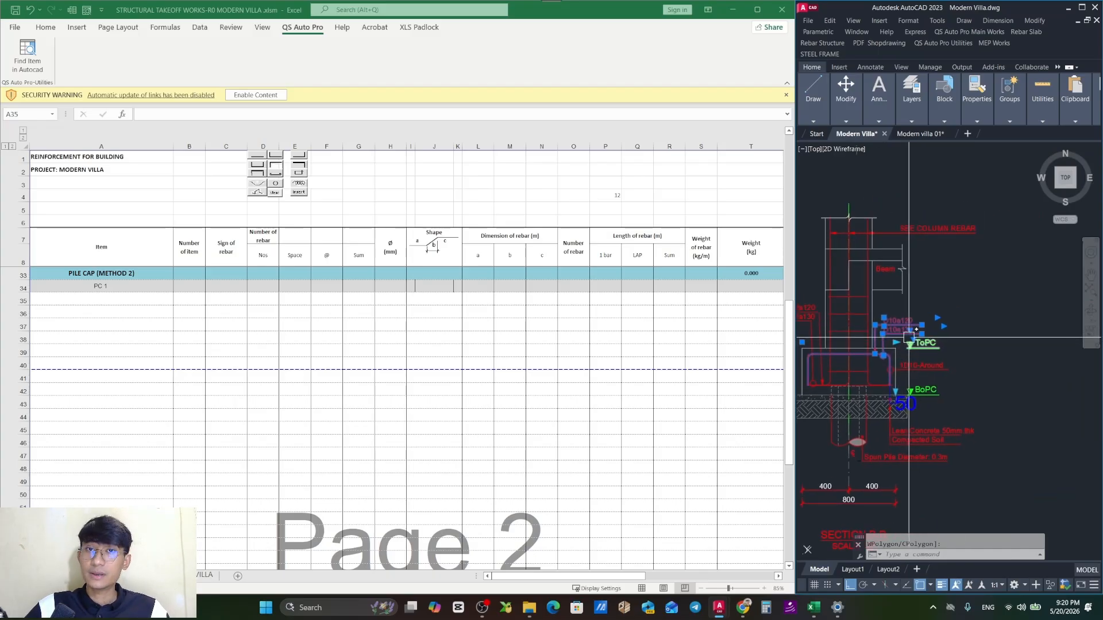
drag(922, 345, 876, 366)
text(m)
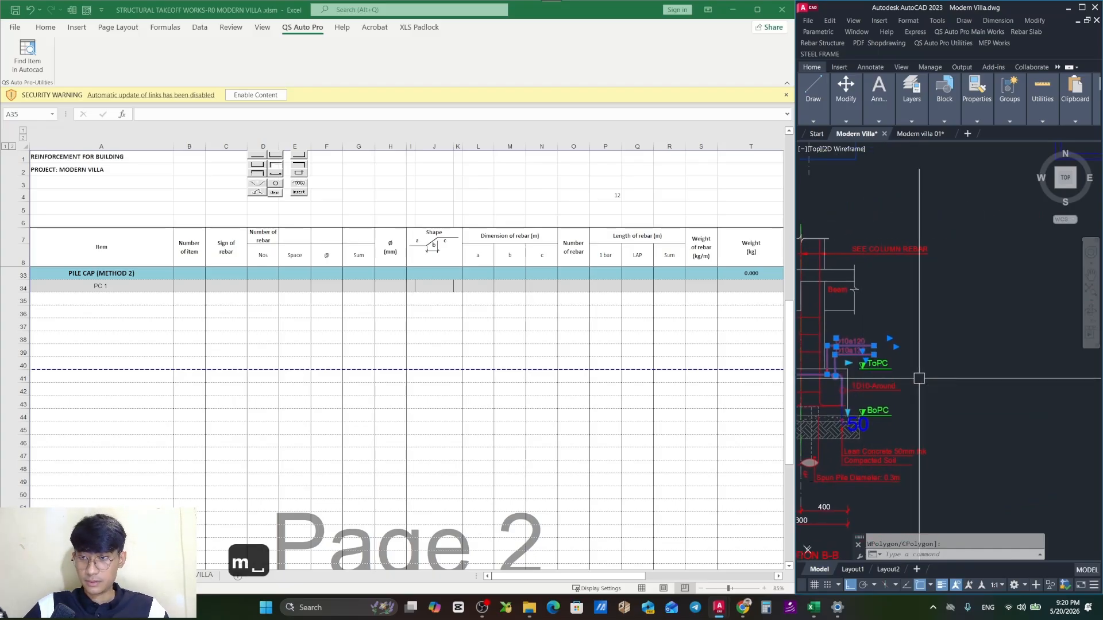
click(921, 377)
drag(1071, 376, 953, 387)
scroll(1003, 388, down, 3)
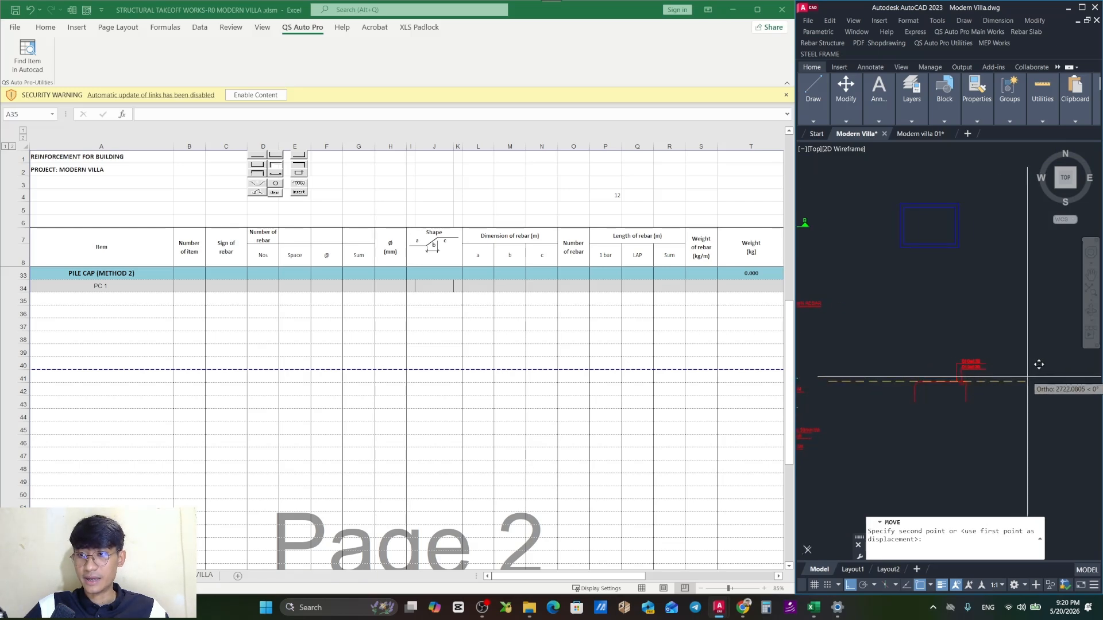
key(Escape)
Delete the stretched cover dimension between Section B-B and the relocated top rebar.
click(933, 421)
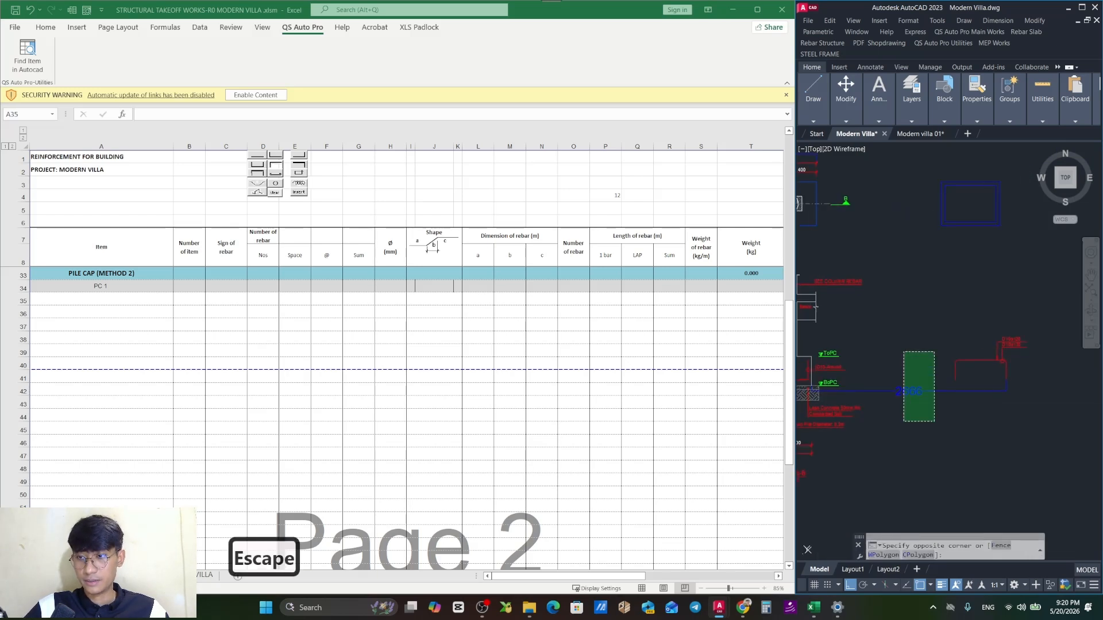
click(903, 350)
drag(909, 359, 913, 375)
key(Delete)
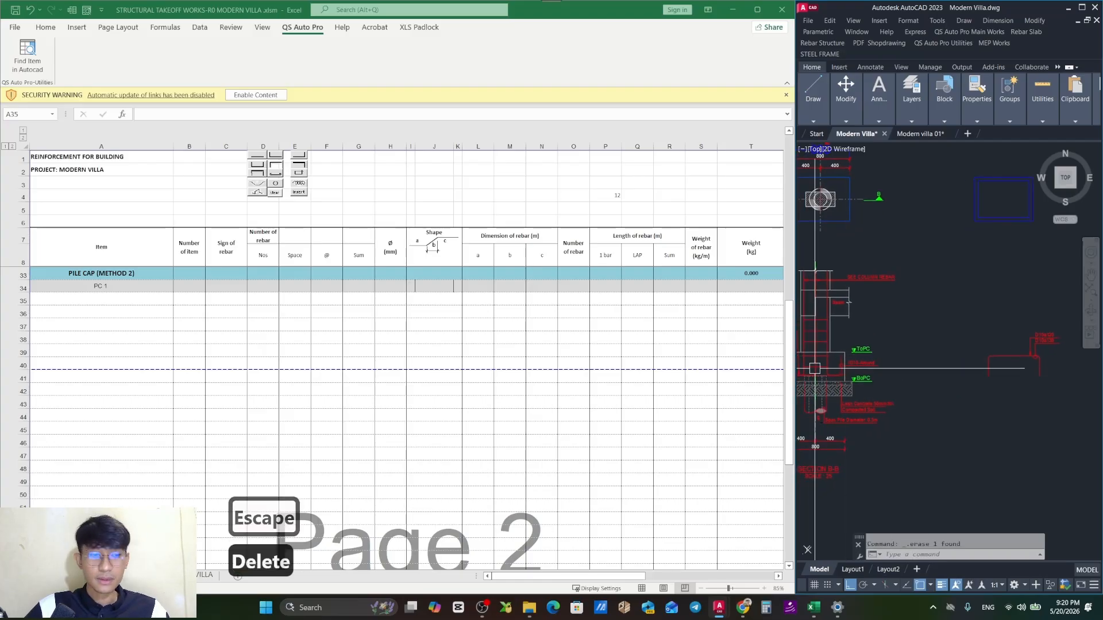
Move the bottom rebar and its D12a120 and D12a130 labels out of Section B-B, about 5200 mm horizontally past the relocated top rebar.
scroll(903, 315, up, 10)
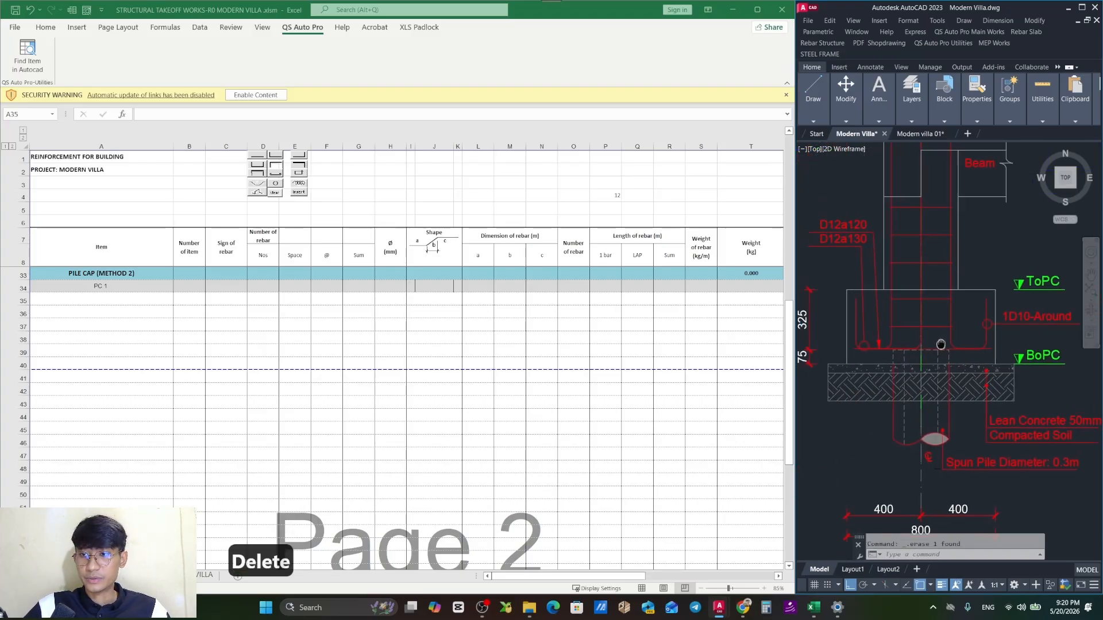
click(930, 291)
scroll(889, 268, down, 3)
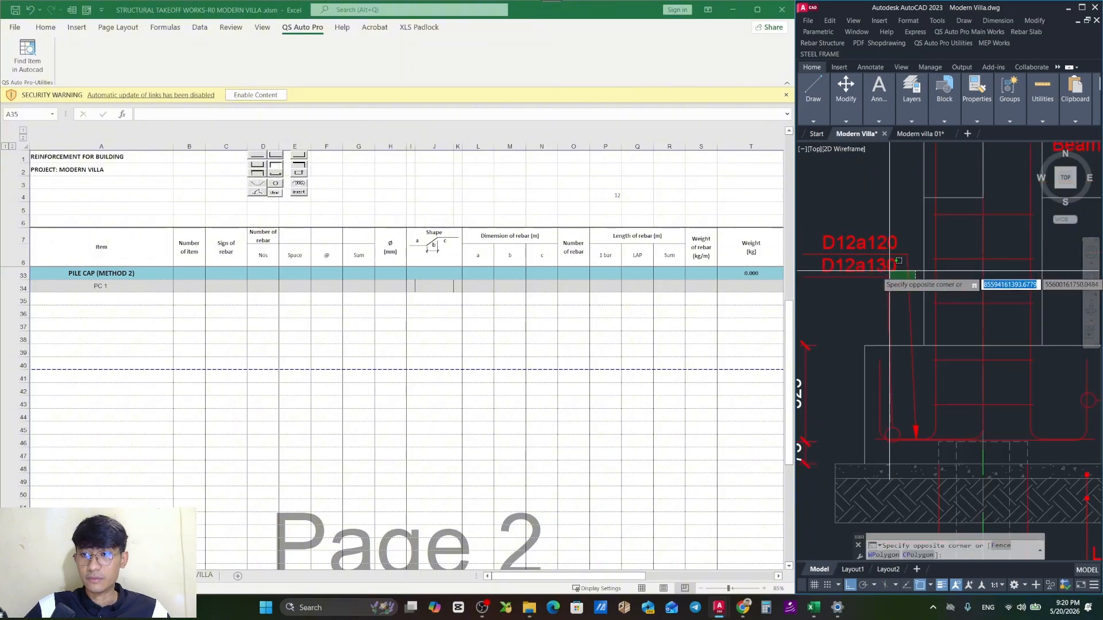
click(857, 232)
drag(955, 433, 904, 337)
scroll(1019, 356, up, 2)
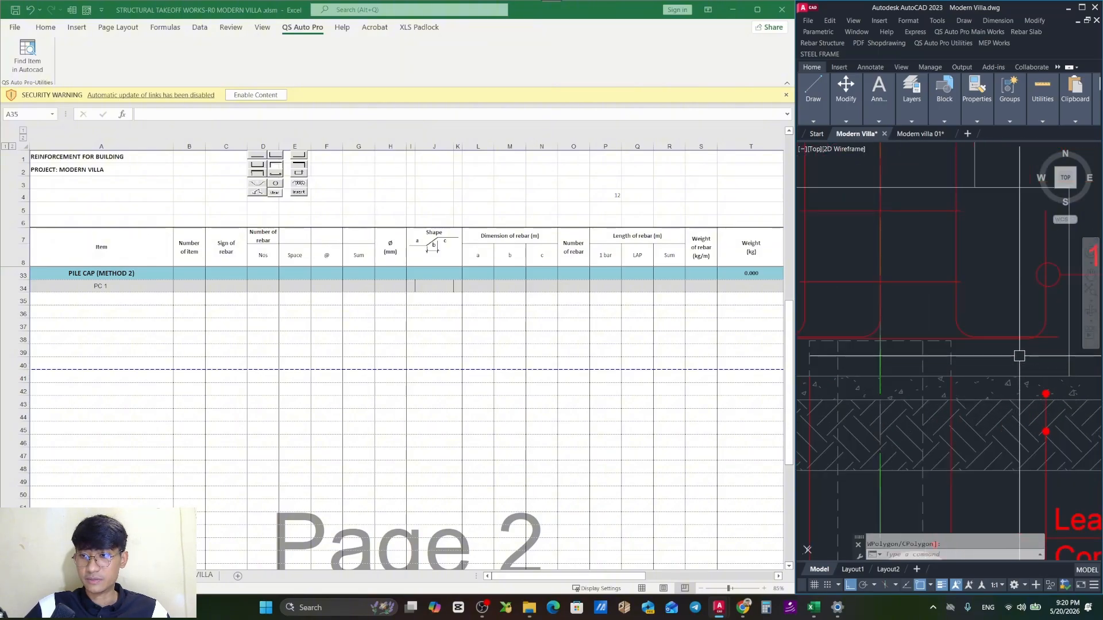
scroll(1007, 342, down, 5)
scroll(850, 396, up, 5)
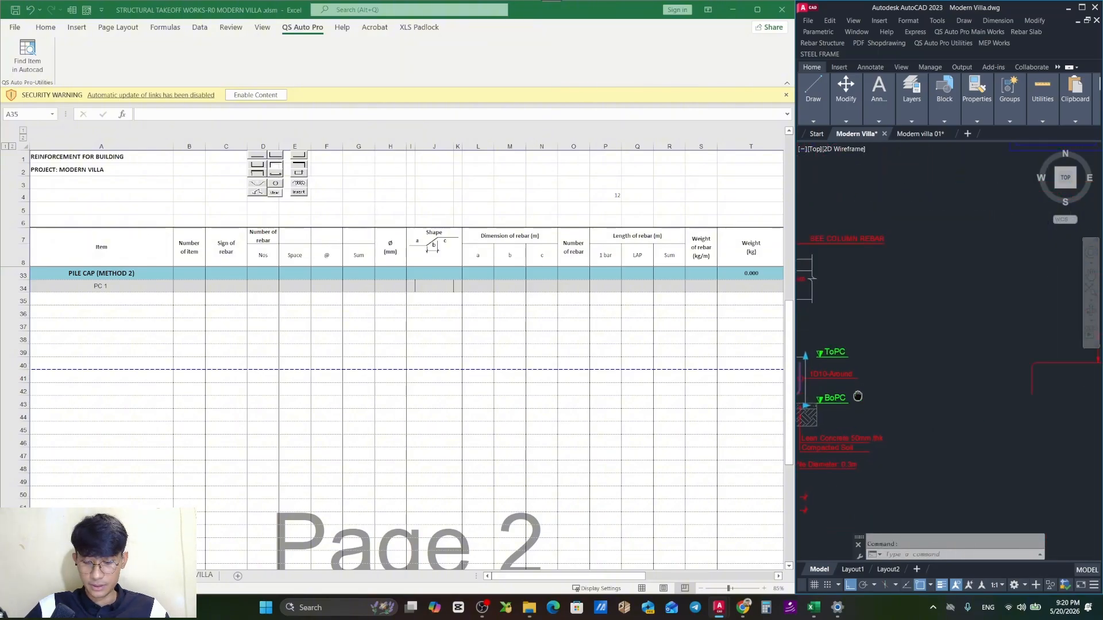
text(m)
key(space)
click(884, 400)
scroll(975, 407, down, 4)
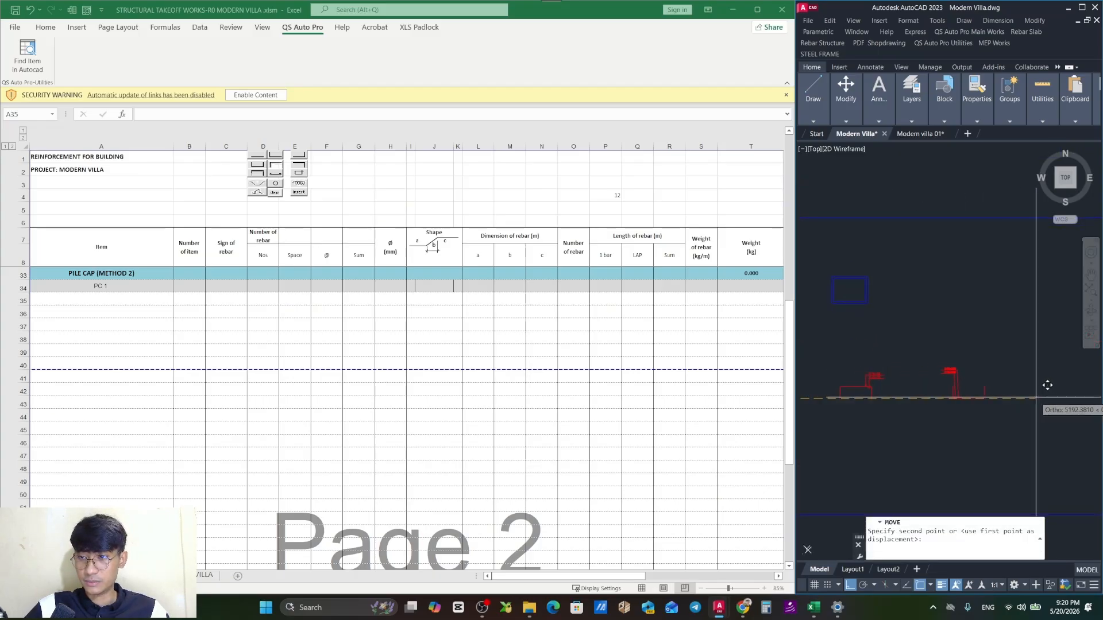
key(Escape)
scroll(1020, 357, up, 5)
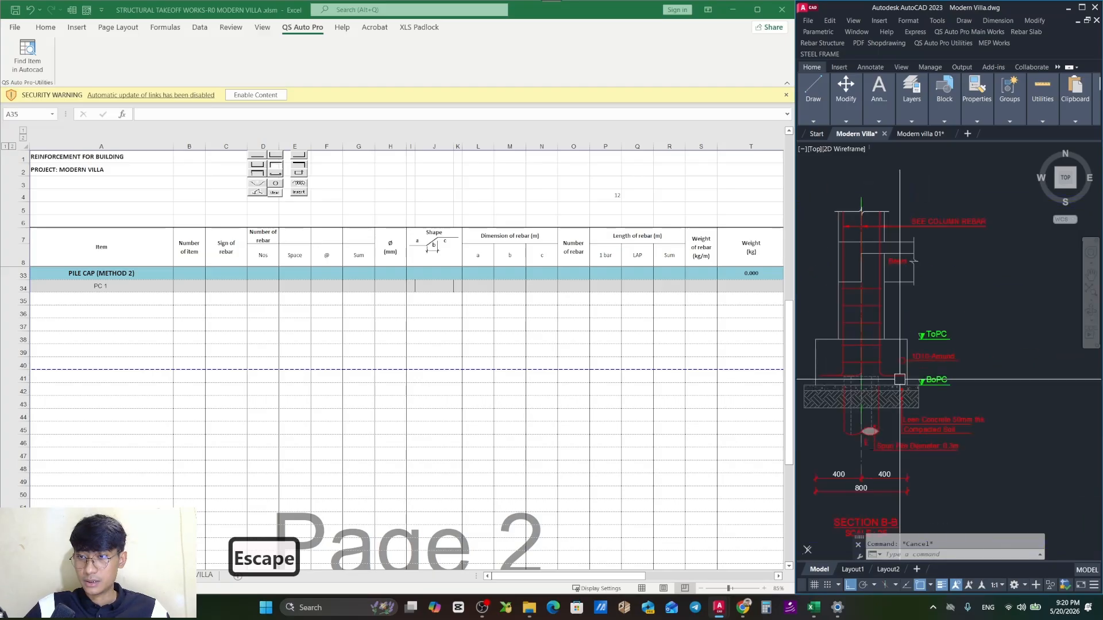
Move the 1D10-Around label with its leader and bar out of Section B-B, about 7200 mm horizontally past the relocated bottom rebar.
click(1023, 344)
click(933, 301)
mouse_move(946, 318)
mouse_down()
mouse_move(918, 374)
mouse_move(945, 394)
mouse_move(875, 401)
mouse_up()
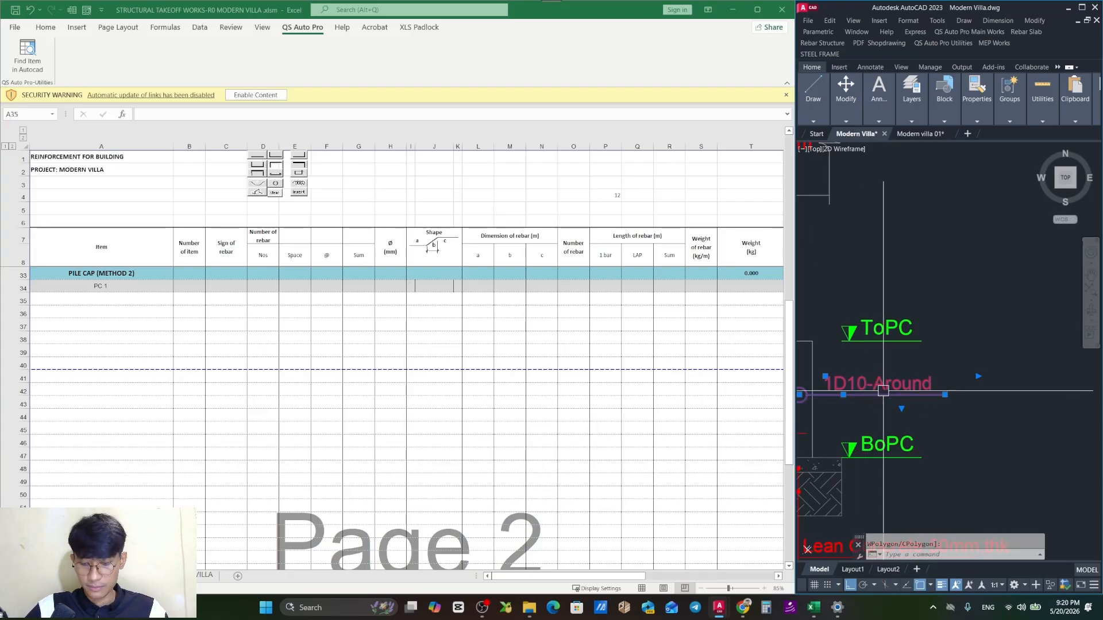
text(m)
key(space)
click(913, 399)
scroll(924, 396, down, 4)
drag(1028, 409, 868, 408)
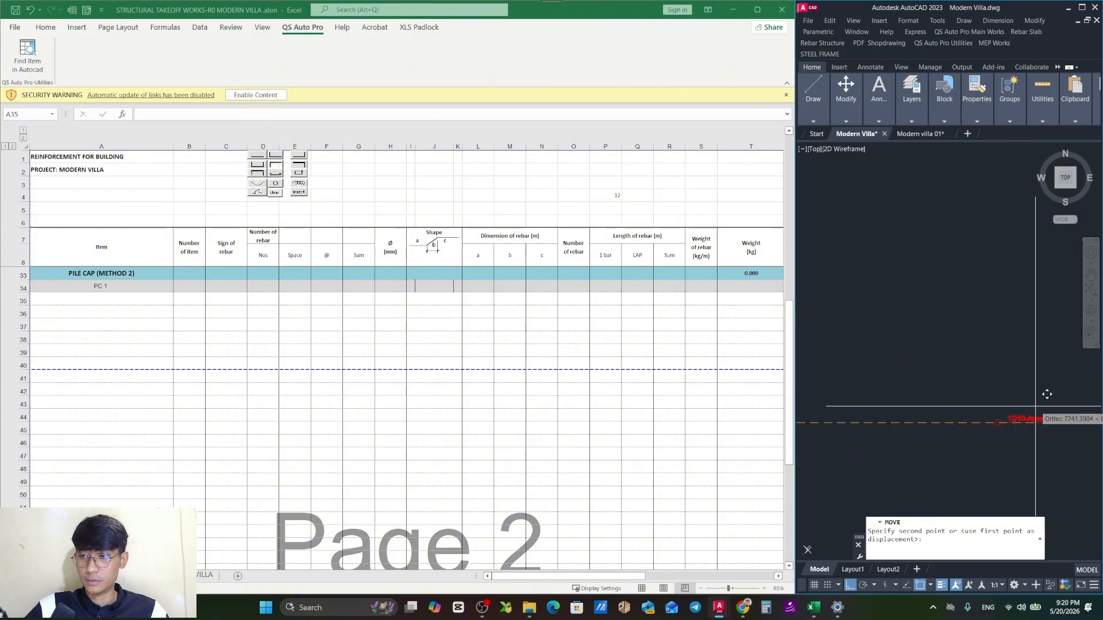
key(Escape)
Examine the column rebar in Section B-B and the D10a120 and D10a130 labels of the relocated top rebar.
scroll(969, 328, up, 5)
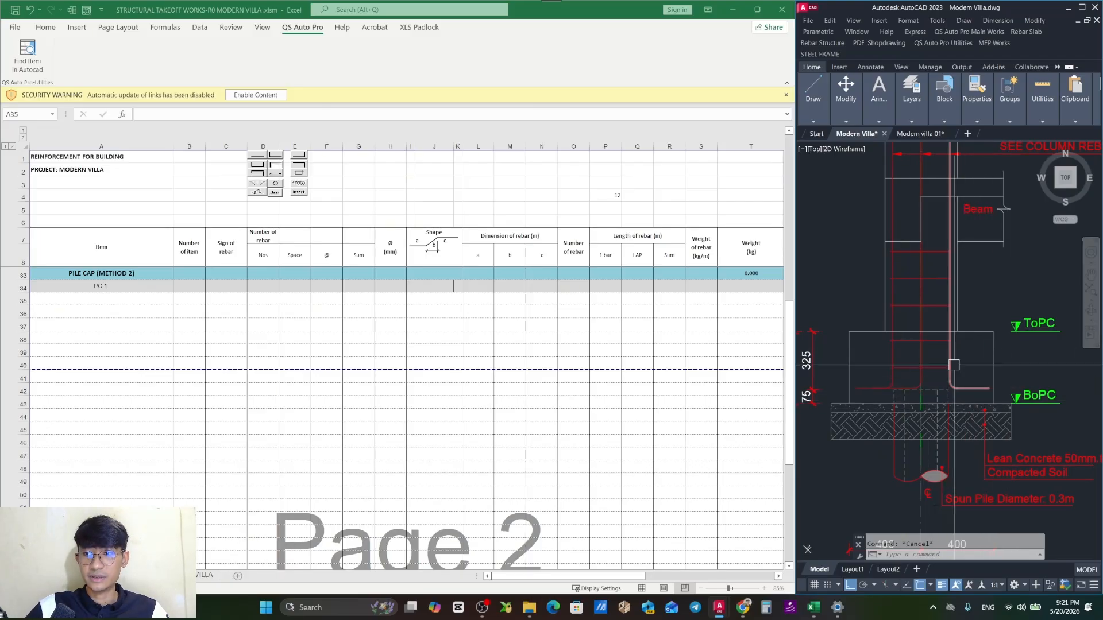
click(894, 367)
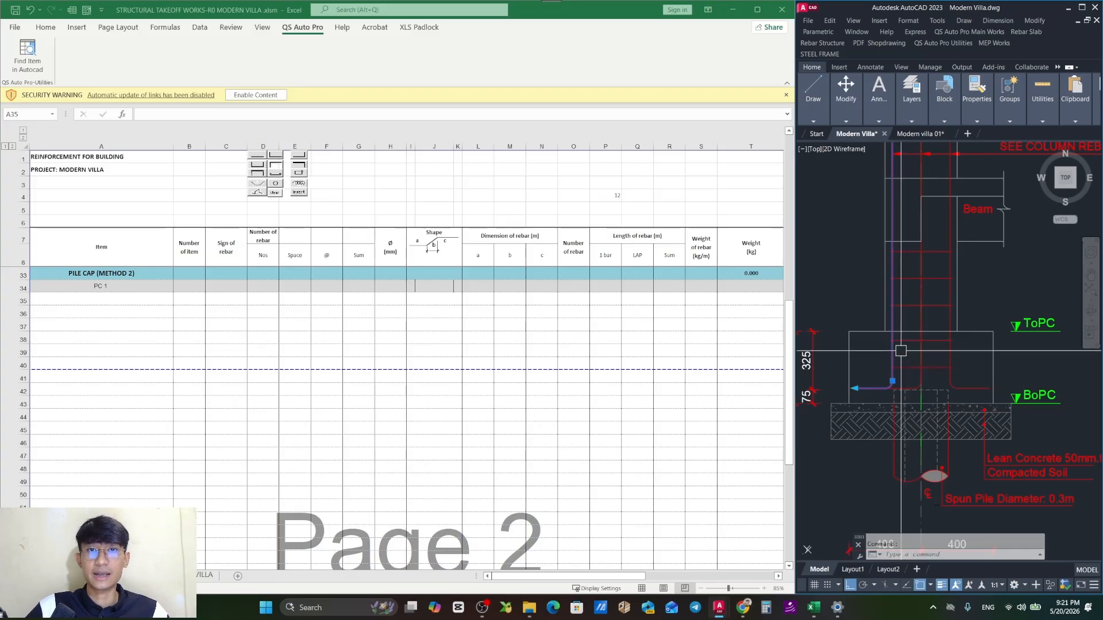
scroll(900, 350, down, 5)
key(Escape)
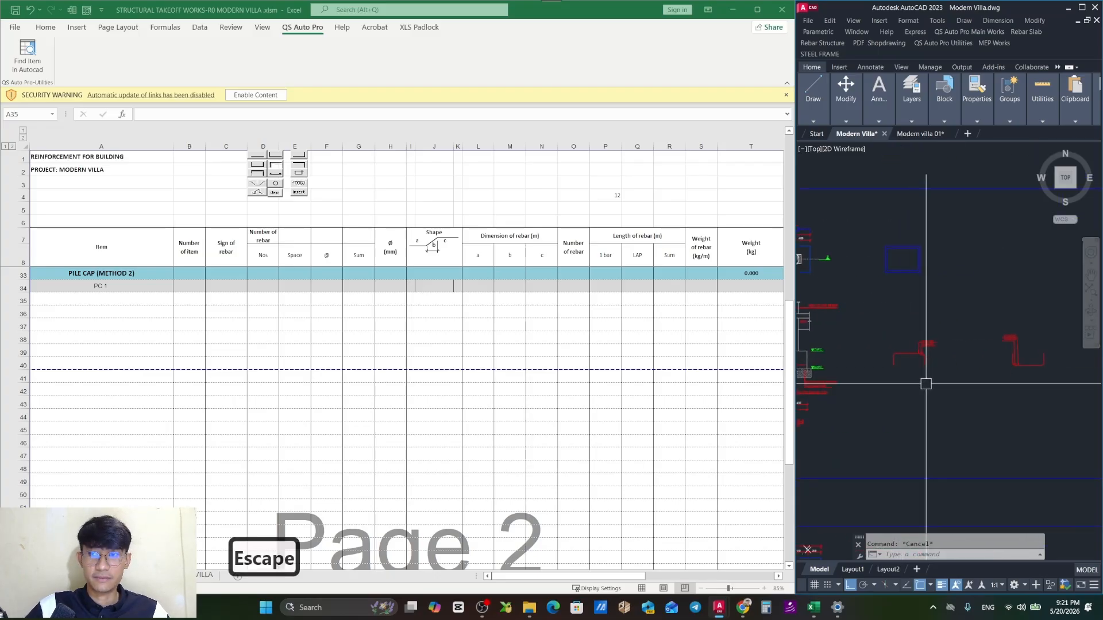
scroll(919, 368, up, 6)
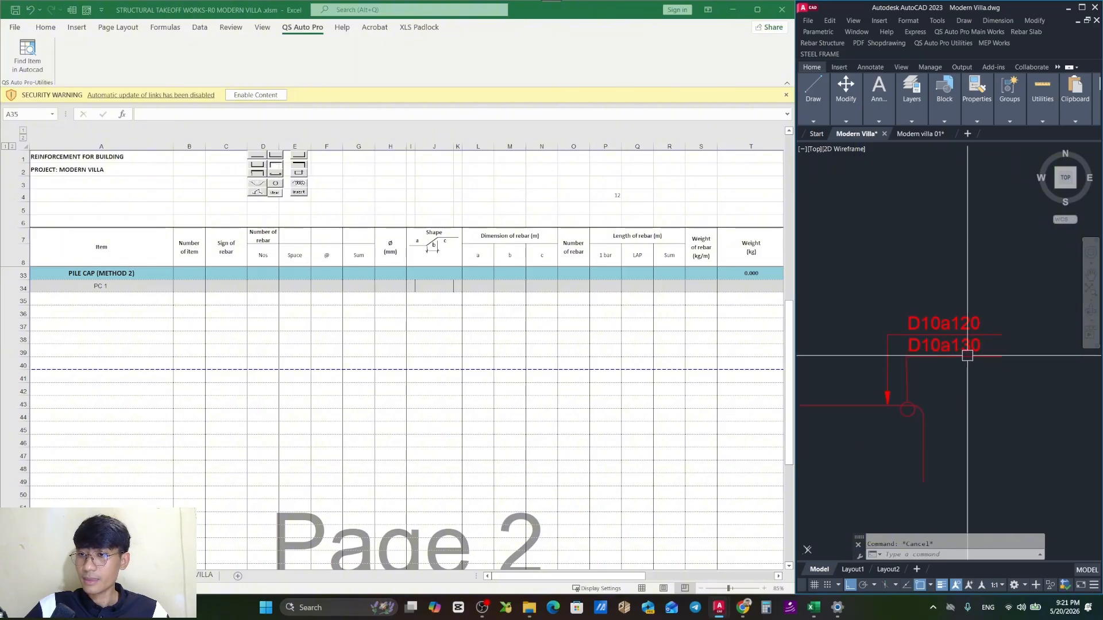
click(962, 347)
key(Escape)
click(951, 323)
scroll(942, 288, down, 4)
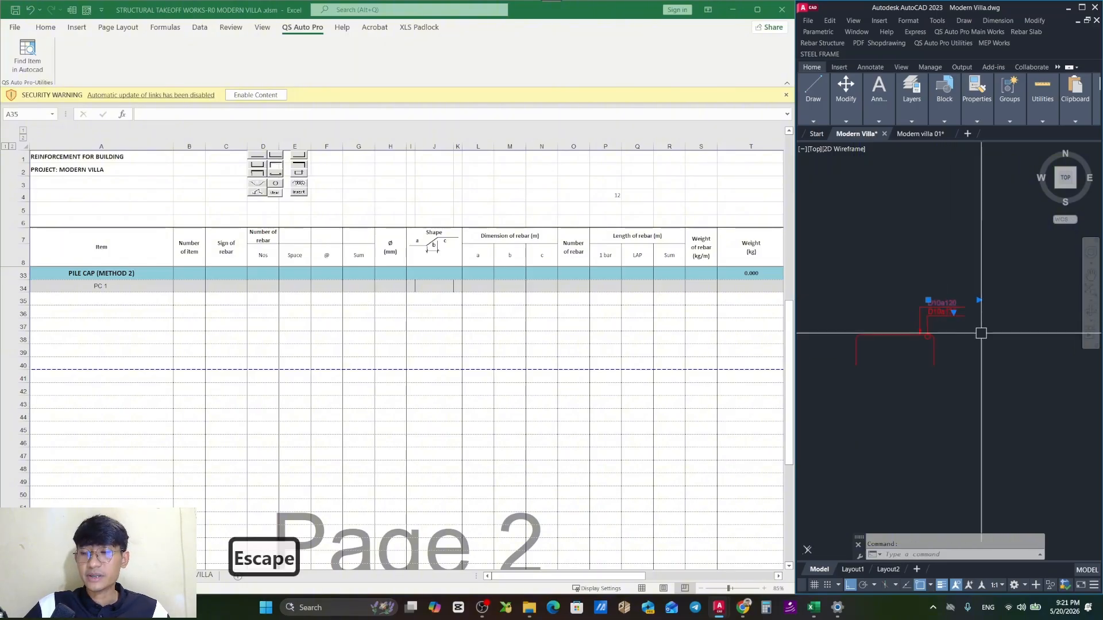
key(Escape)
scroll(953, 338, up, 5)
key(Escape)
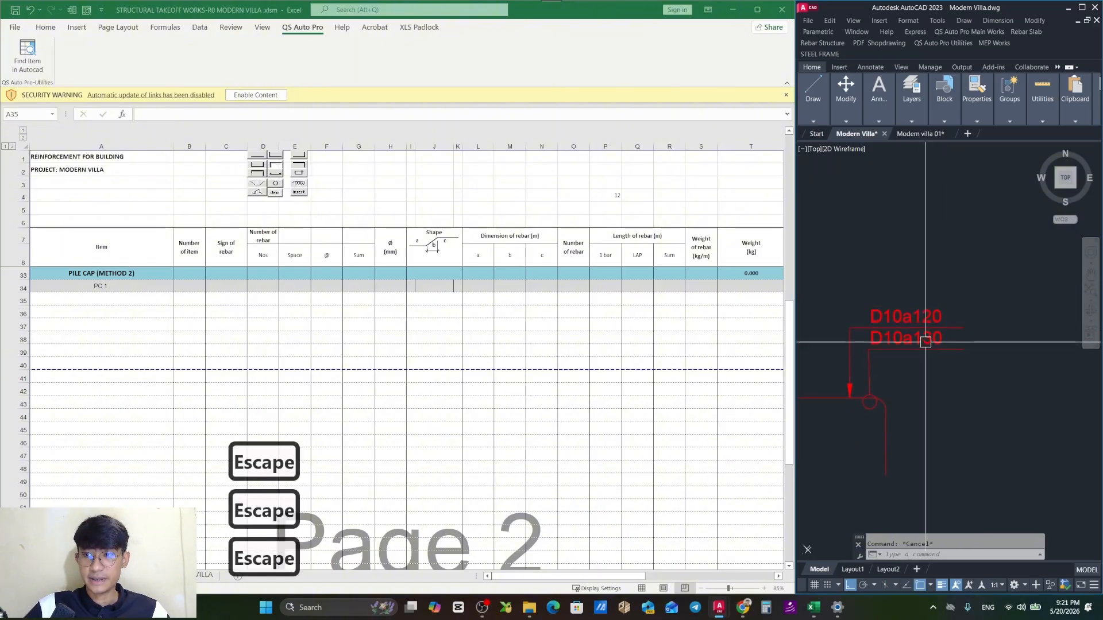
click(902, 319)
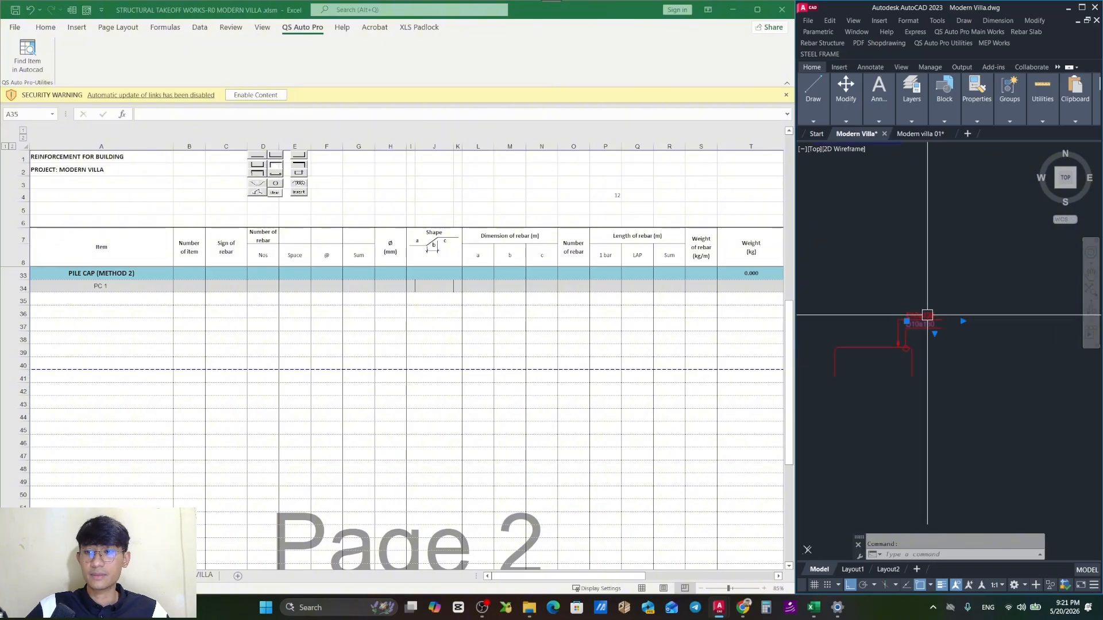
scroll(929, 307, down, 3)
key(Escape)
scroll(886, 333, up, 2)
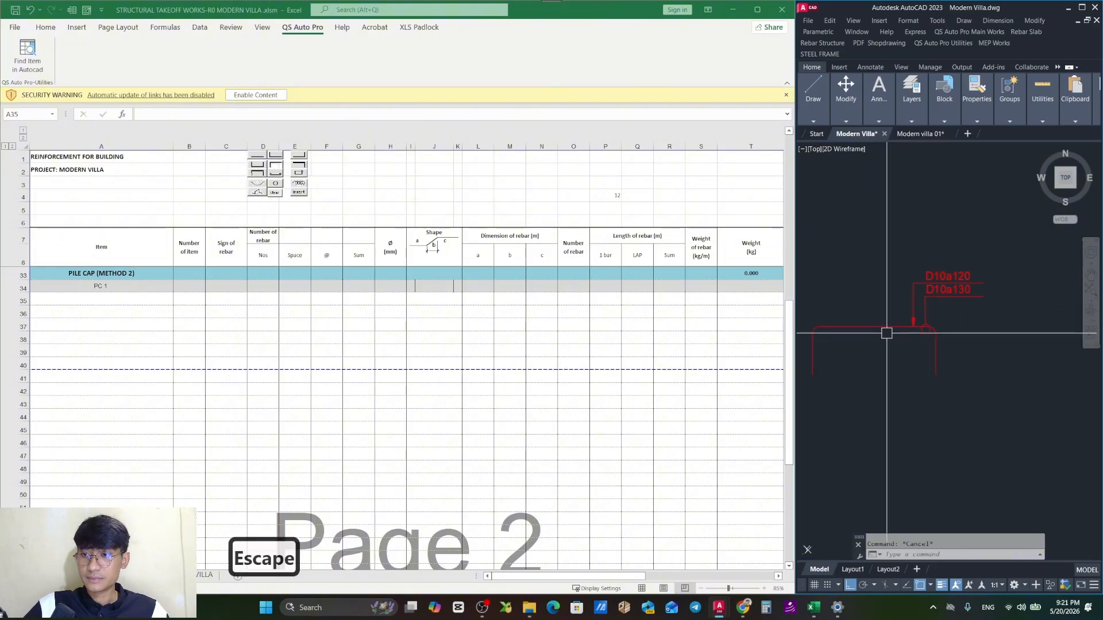
Try to match the blue pile cap outline's properties onto the relocated top rebar.
scroll(977, 339, down, 3)
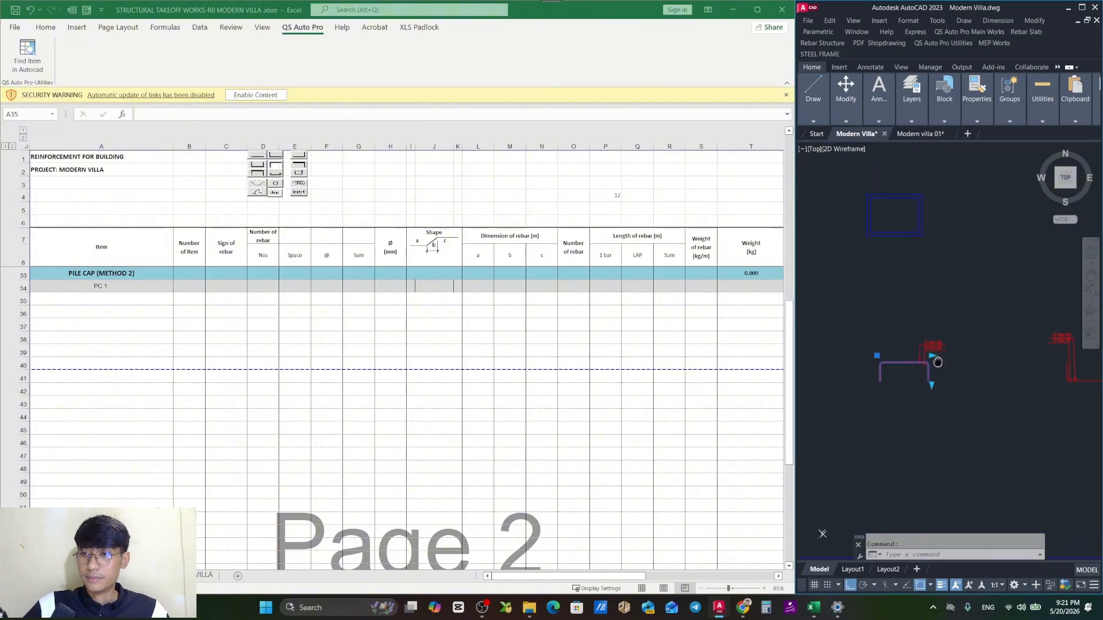
key(Escape)
text(m)
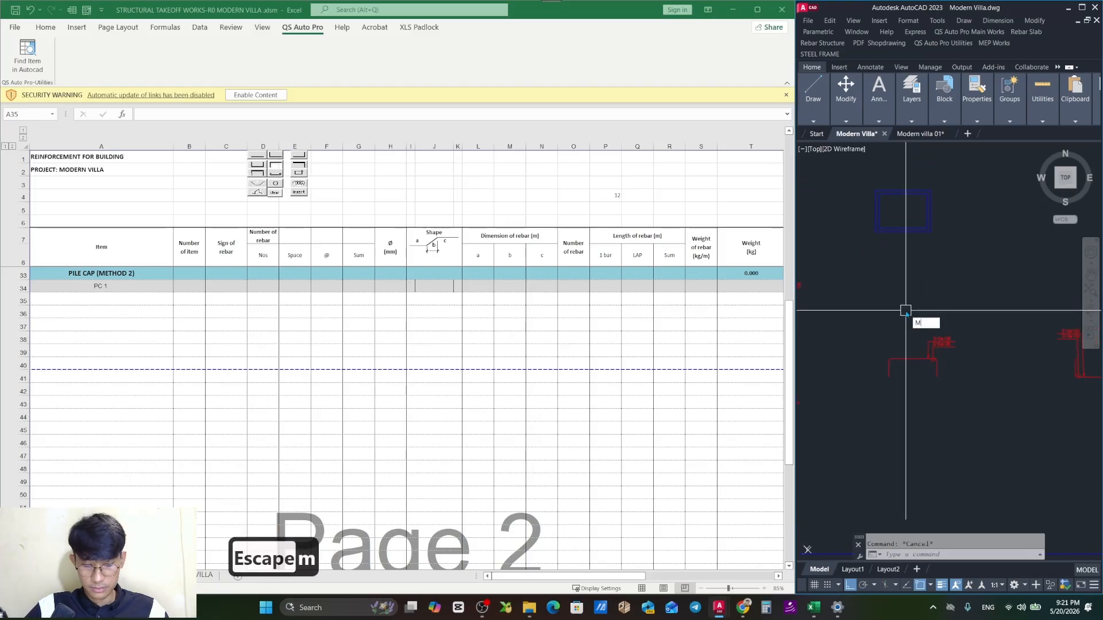
text(a)
key(space)
click(902, 233)
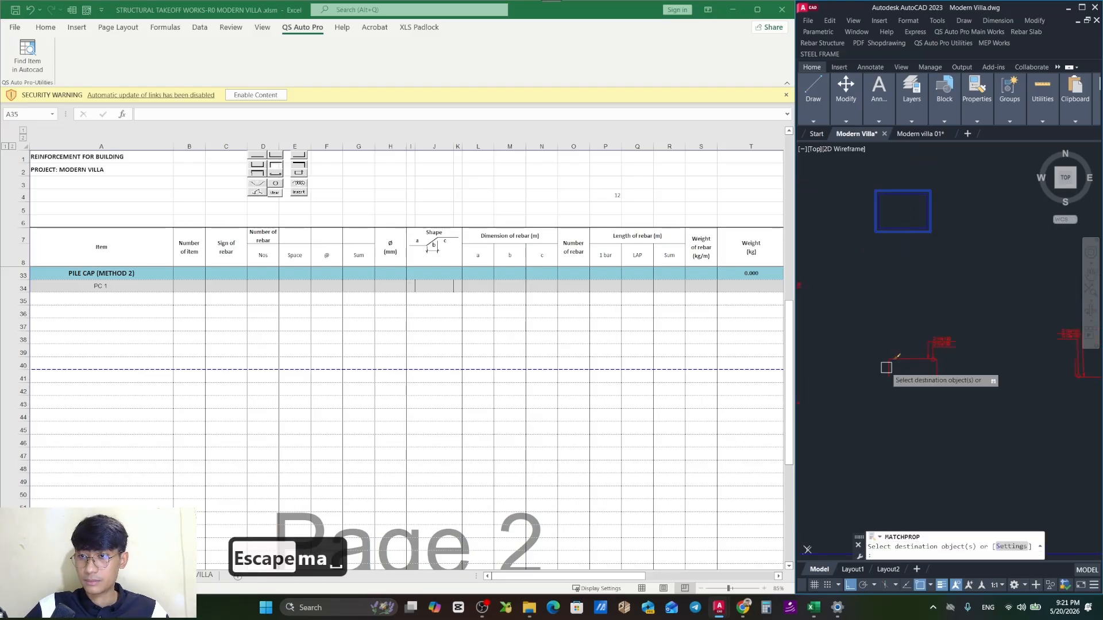
click(898, 353)
key(Escape)
key(Escape)
Explode the relocated top and bottom rebar shapes into separate segments.
click(906, 355)
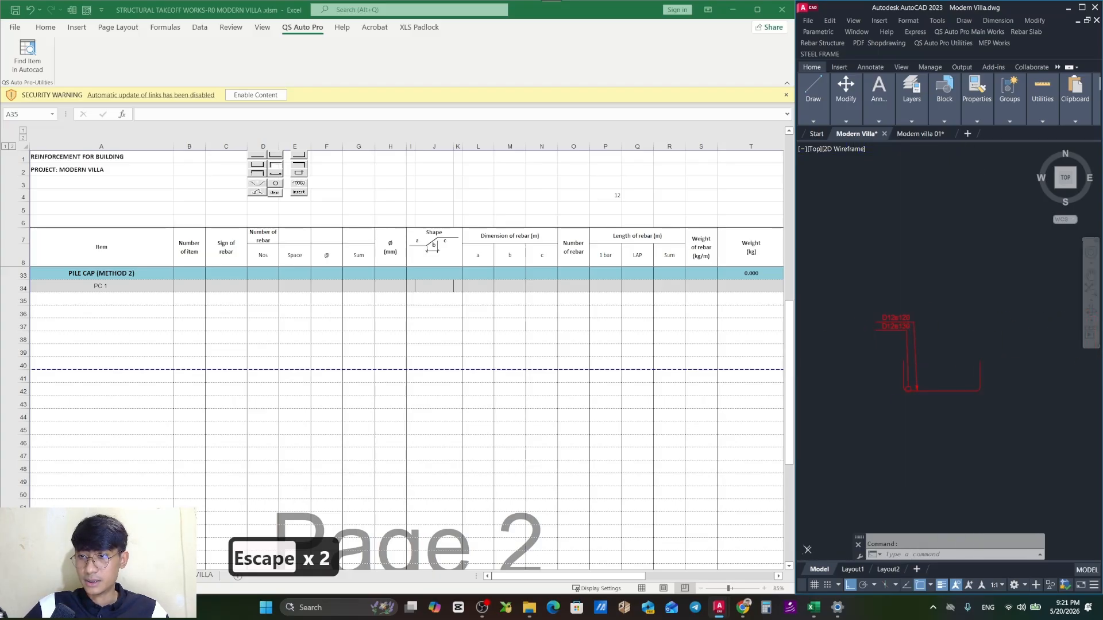
click(971, 389)
scroll(936, 392, down, 4)
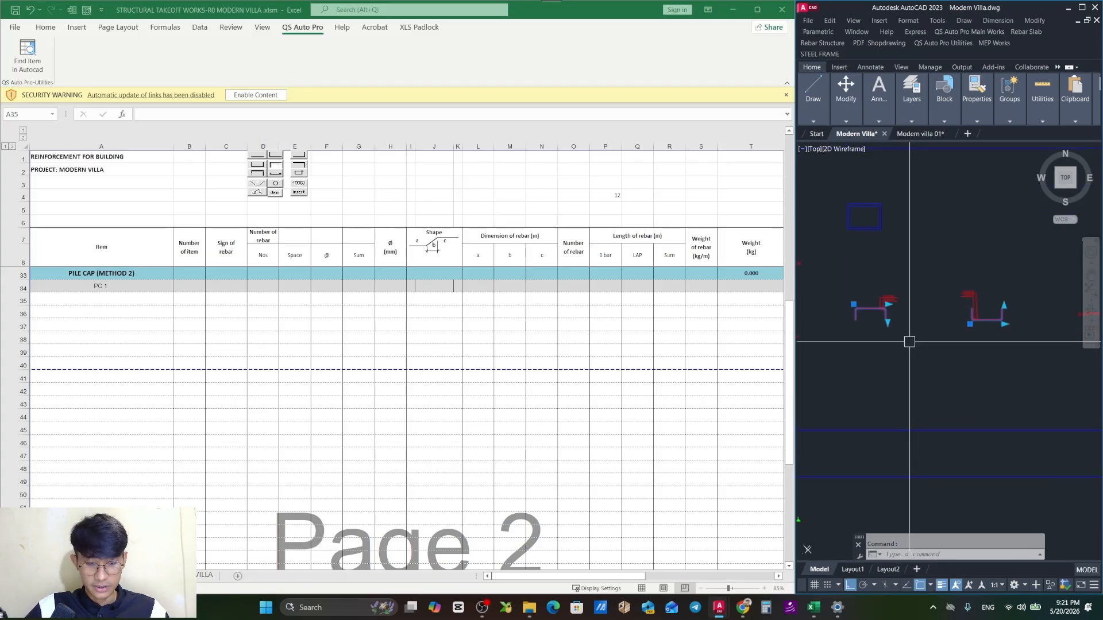
text(EX)
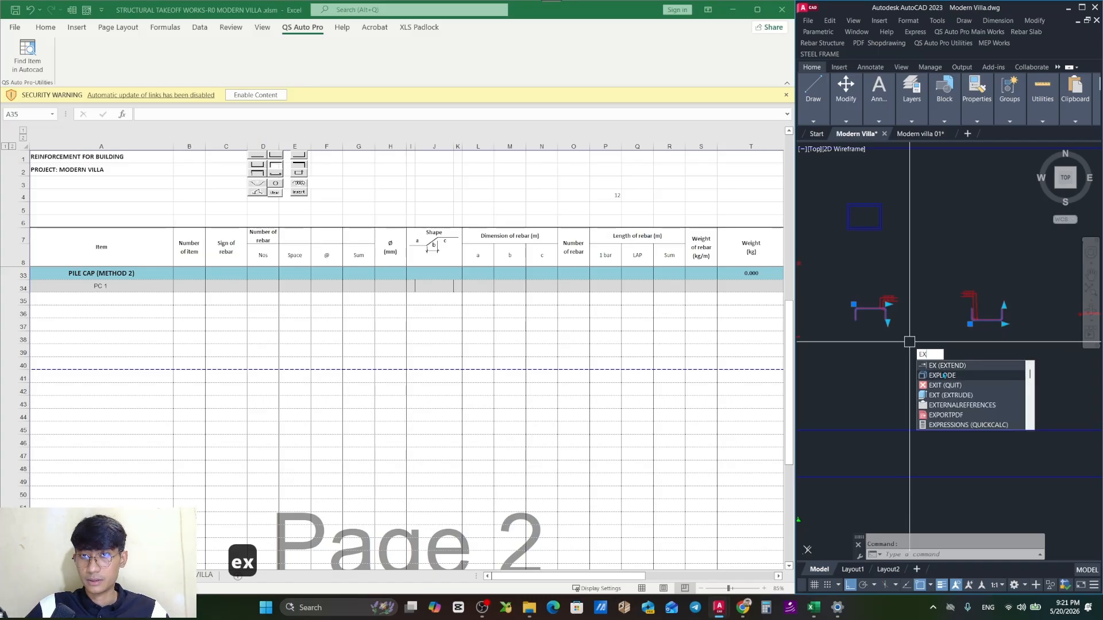
click(945, 376)
scroll(870, 317, up, 3)
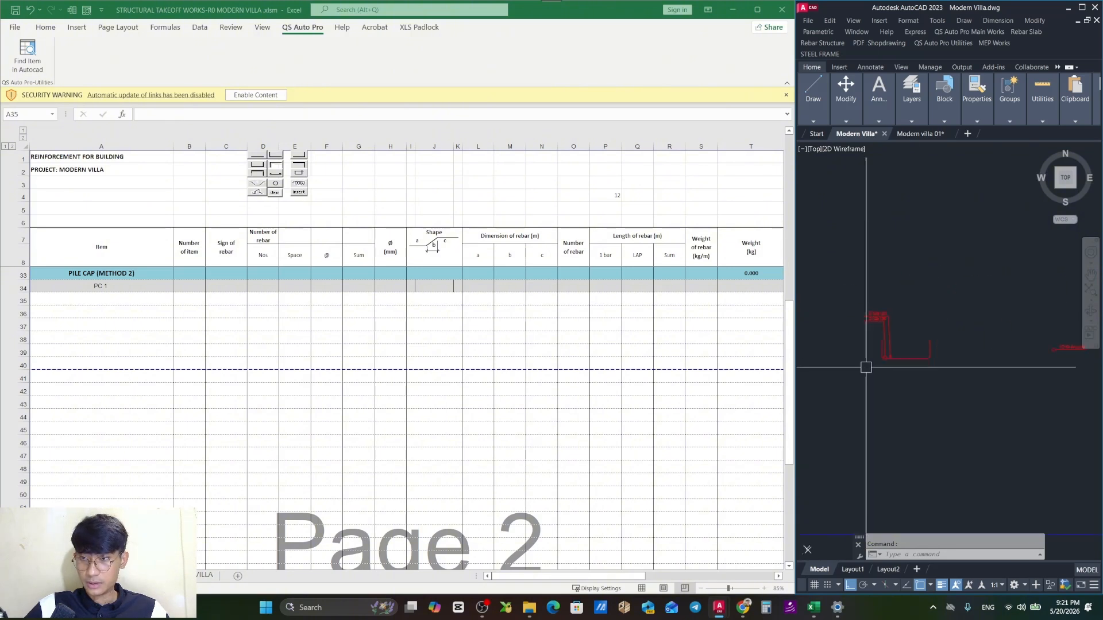
click(929, 358)
drag(917, 385, 971, 361)
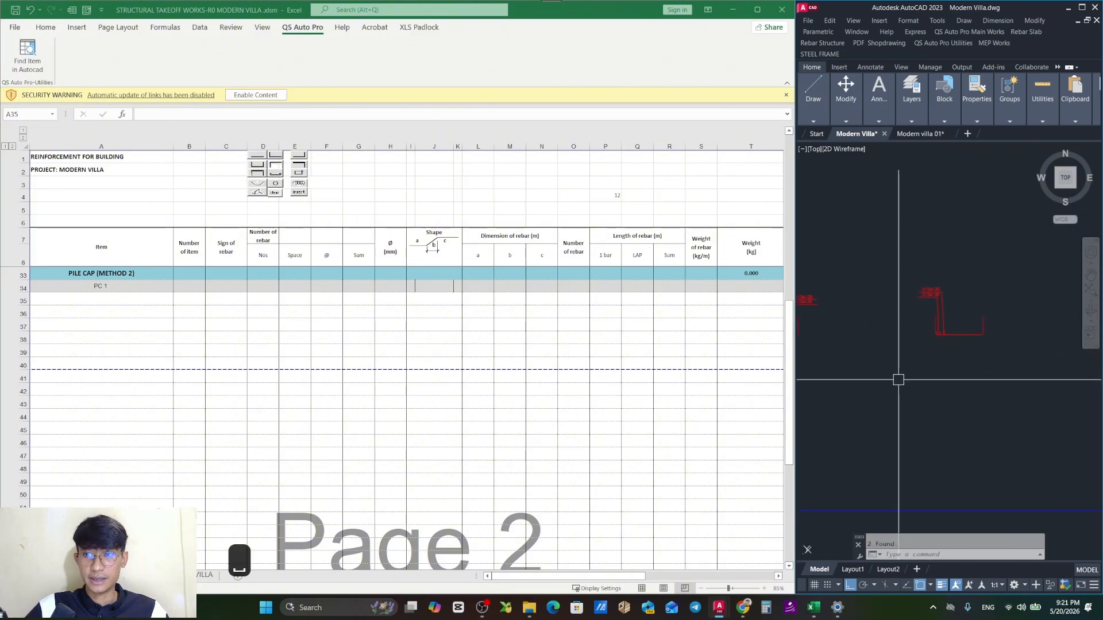
Check the individual line and bend segments of the exploded top rebar.
drag(816, 345, 920, 352)
scroll(858, 339, up, 3)
click(851, 329)
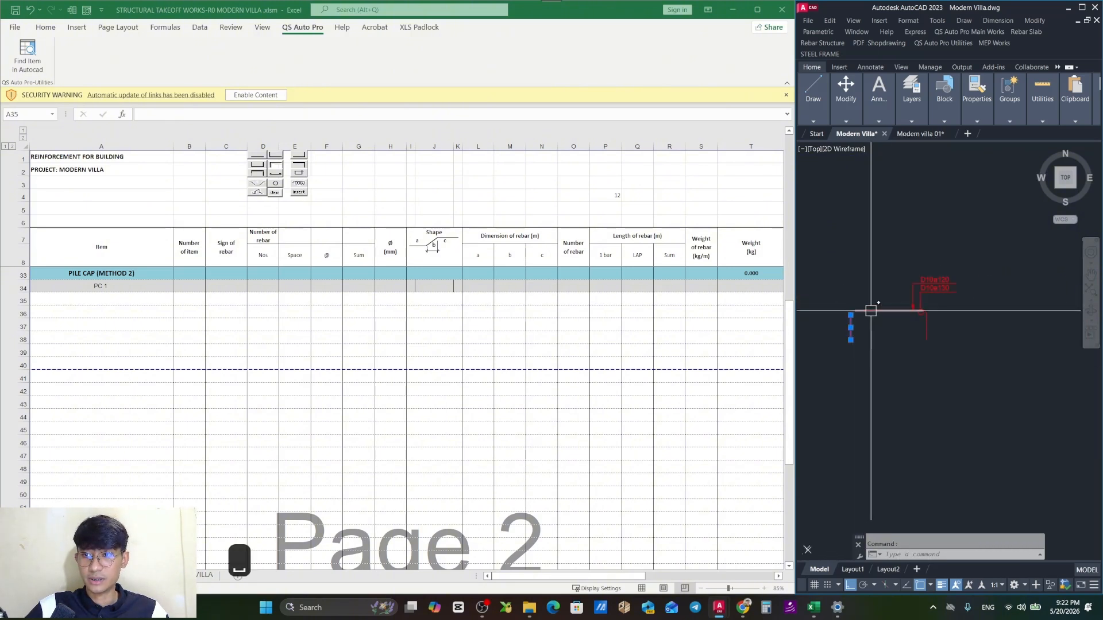
key(Escape)
scroll(942, 334, up, 3)
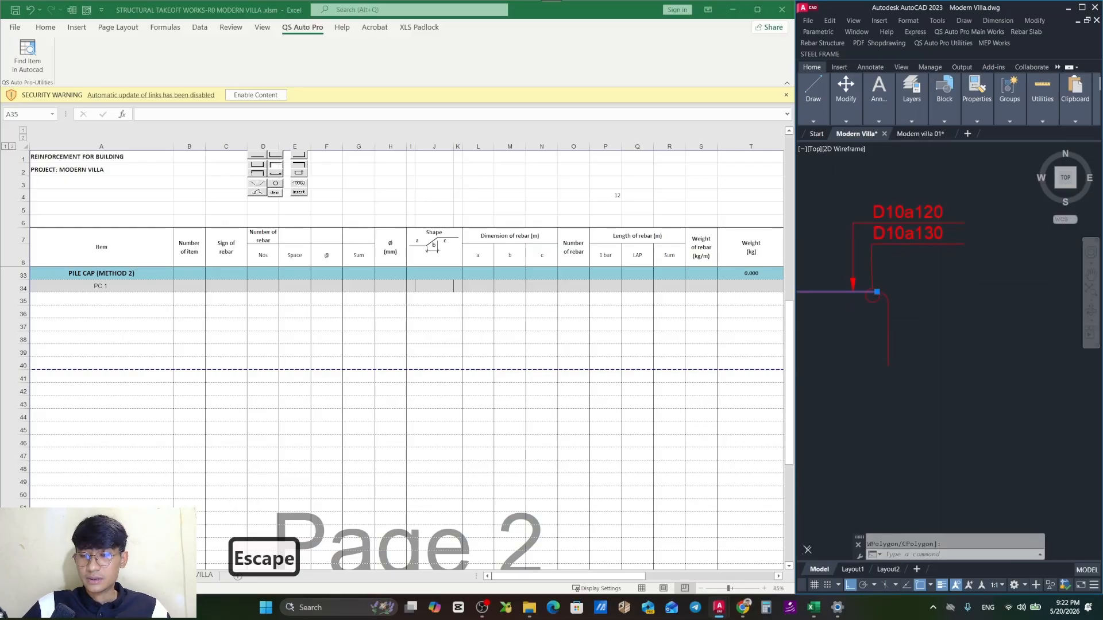
click(925, 350)
click(886, 292)
scroll(896, 298, down, 4)
Check the individual line and bend segments of the exploded bottom rebar, leaving nothing selected.
drag(959, 313, 850, 342)
drag(1057, 348, 955, 360)
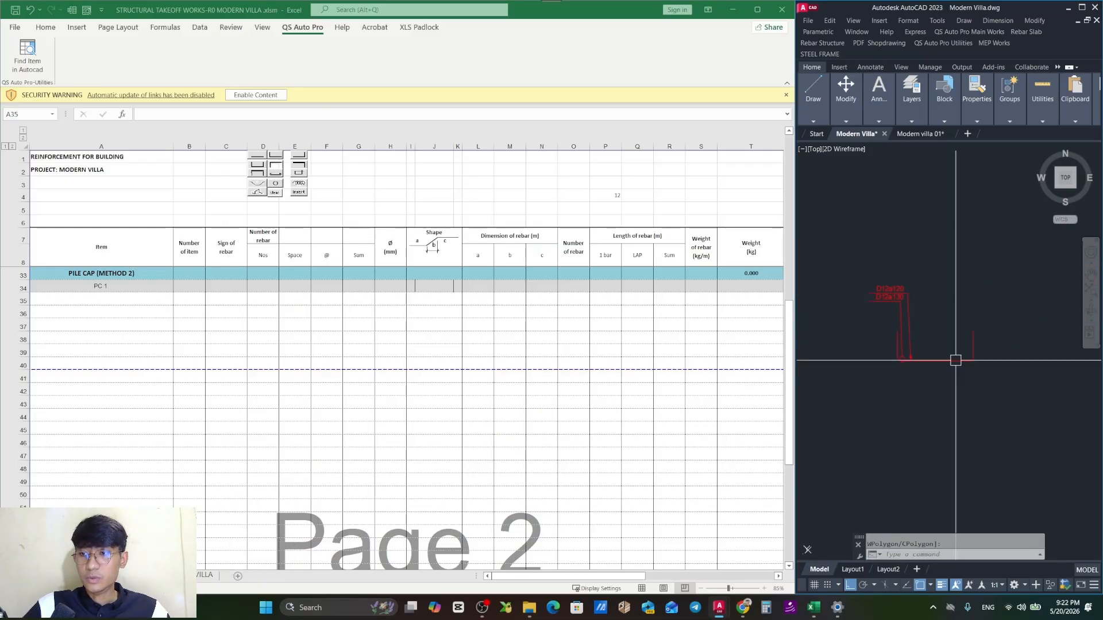
click(955, 360)
scroll(896, 362, up, 3)
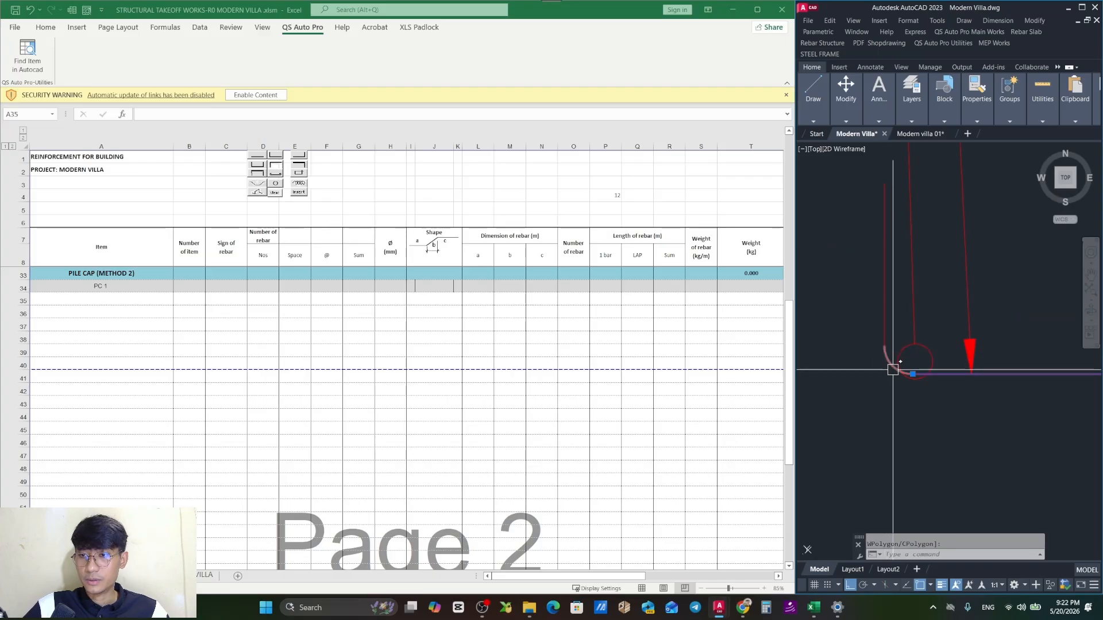
click(892, 369)
scroll(887, 349, down, 5)
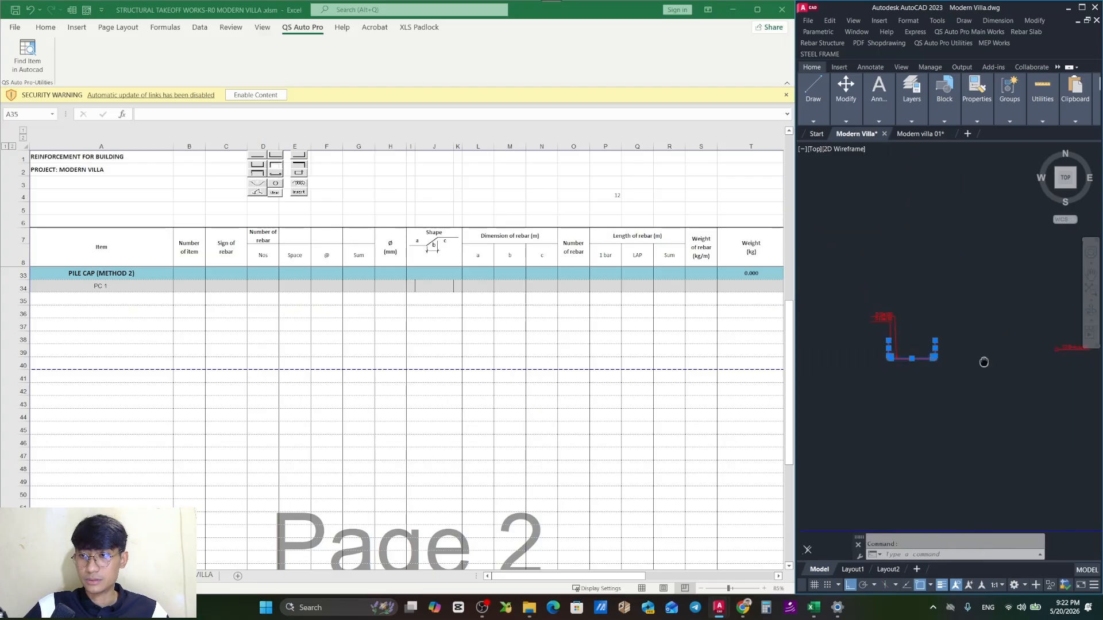
scroll(942, 313, up, 2)
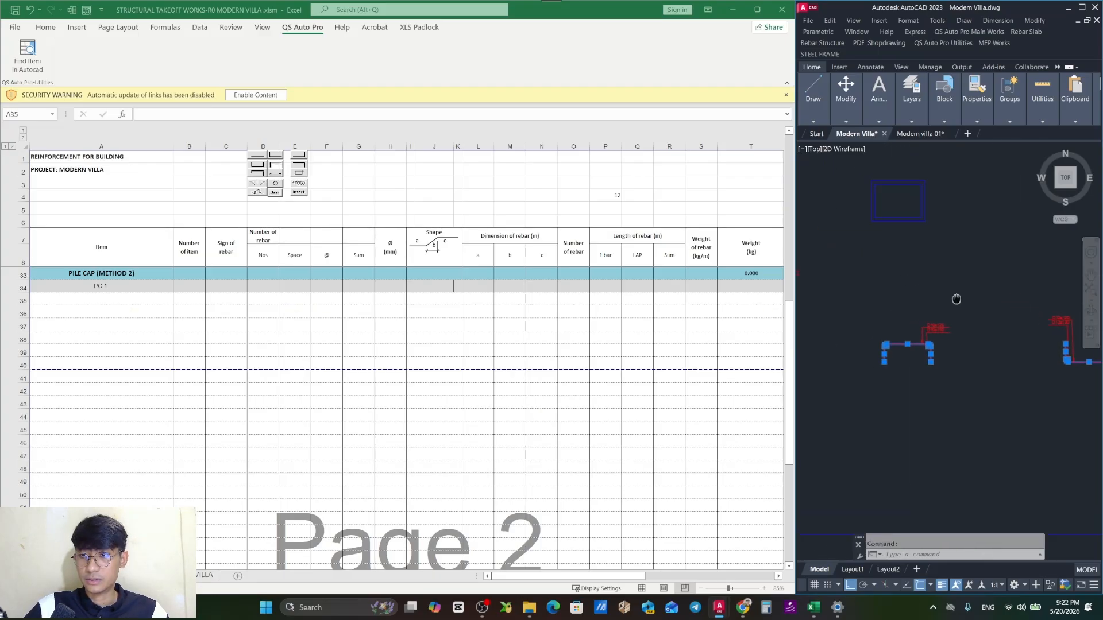
key(Escape)
Match the blue pile cap outline's properties onto every line and bend segment of the exploded top and bottom rebar.
text(ma)
key(space)
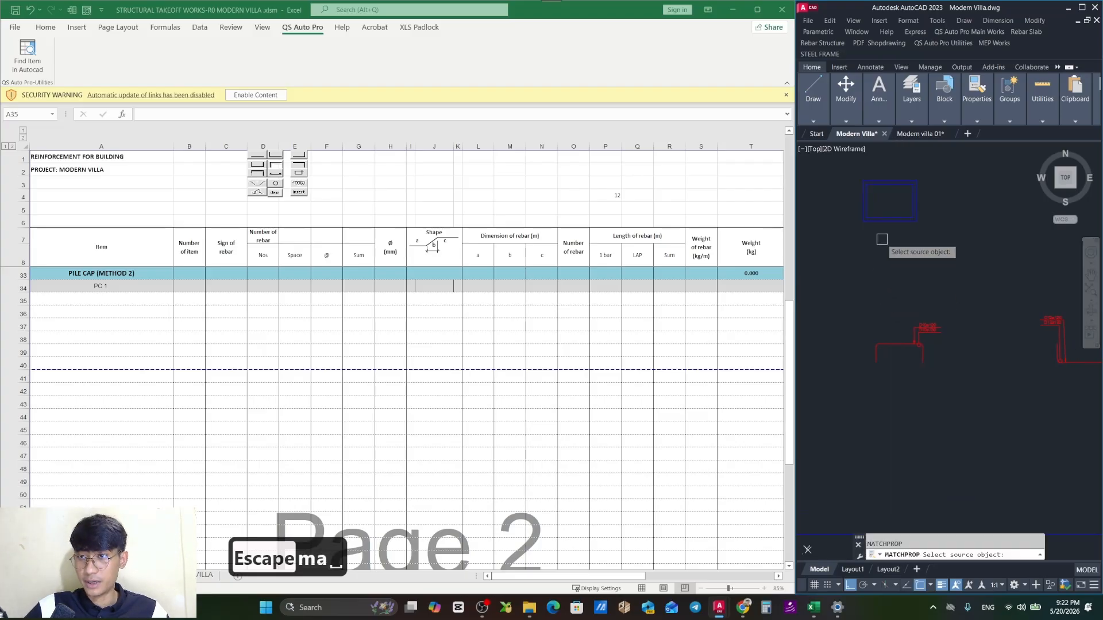
click(885, 221)
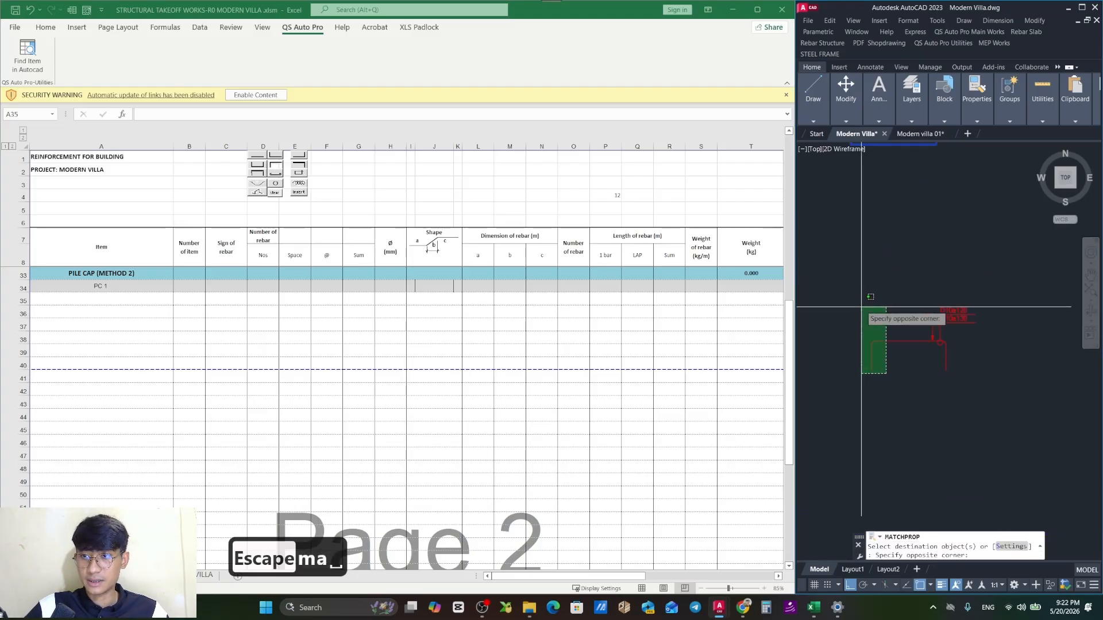
scroll(942, 344, up, 4)
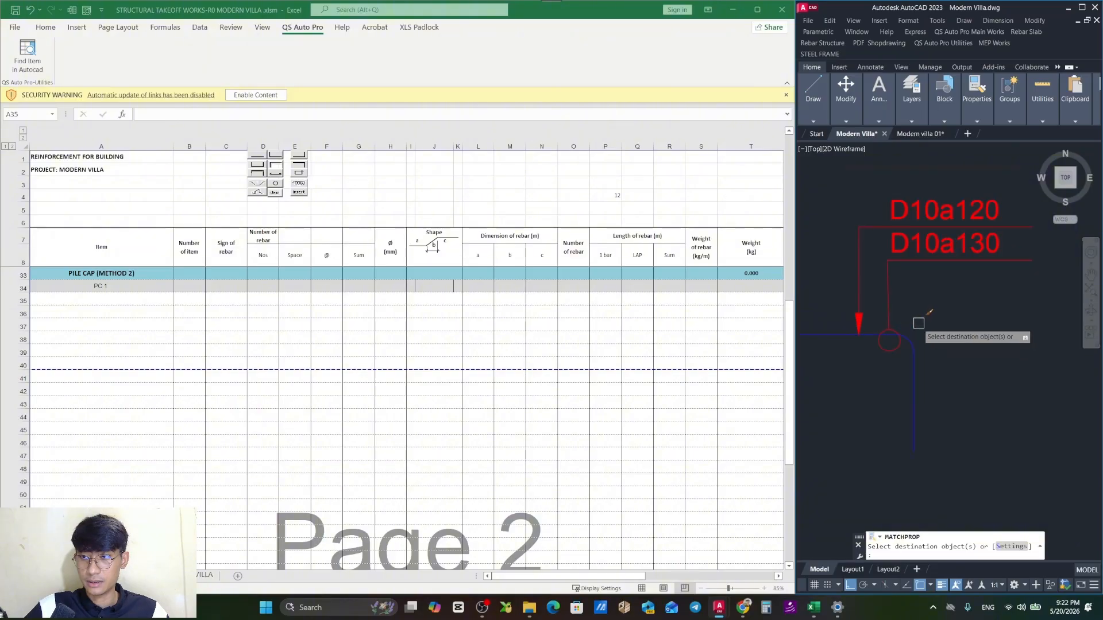
scroll(905, 346, down, 5)
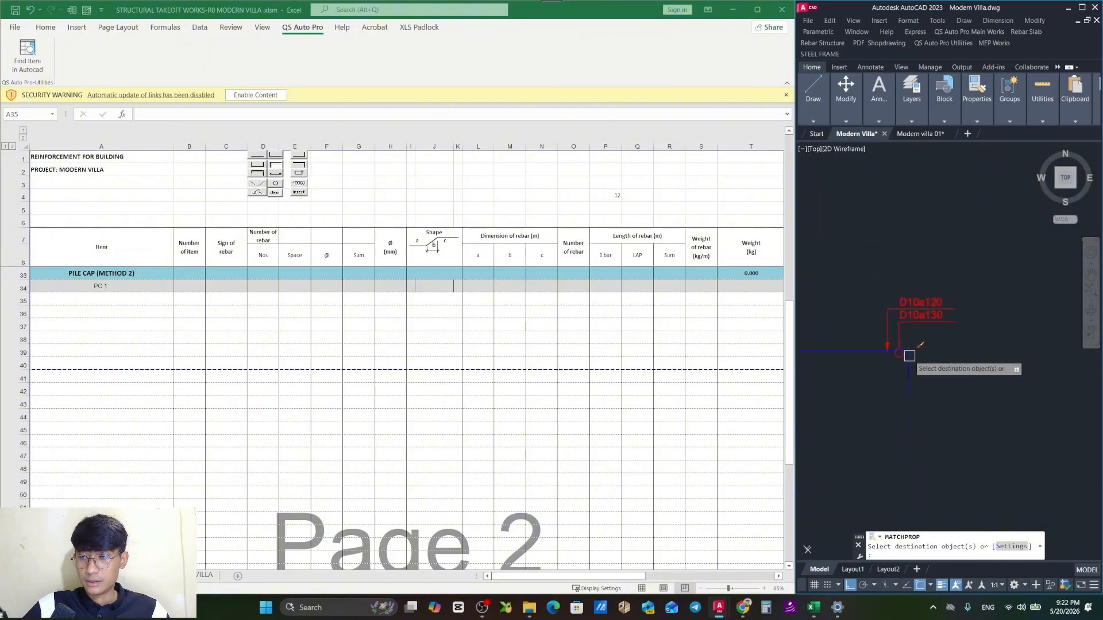
click(964, 399)
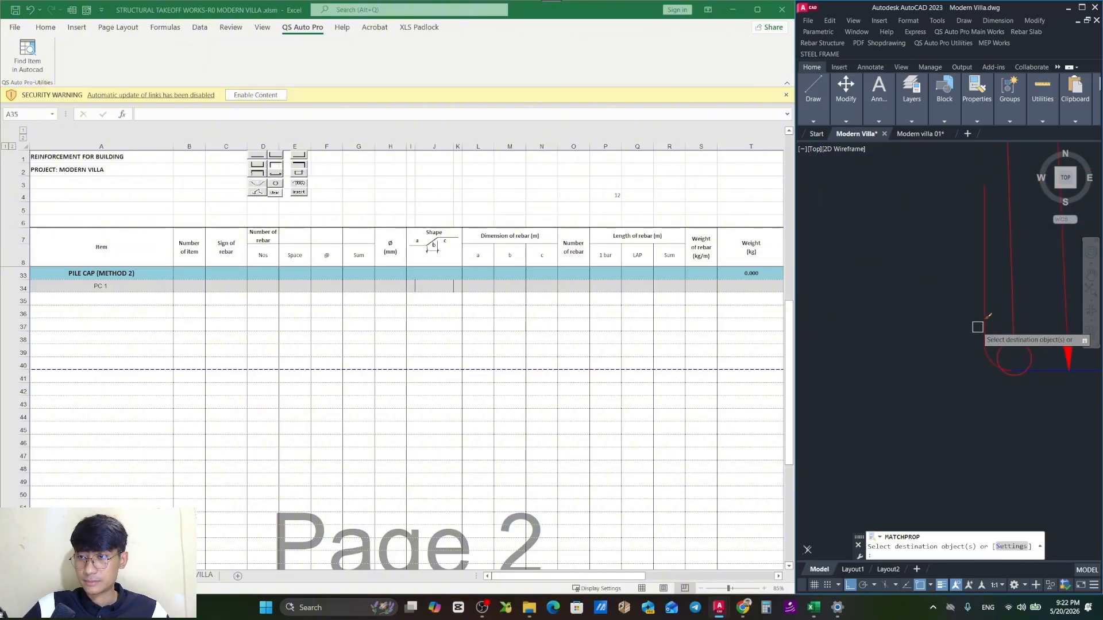
click(978, 327)
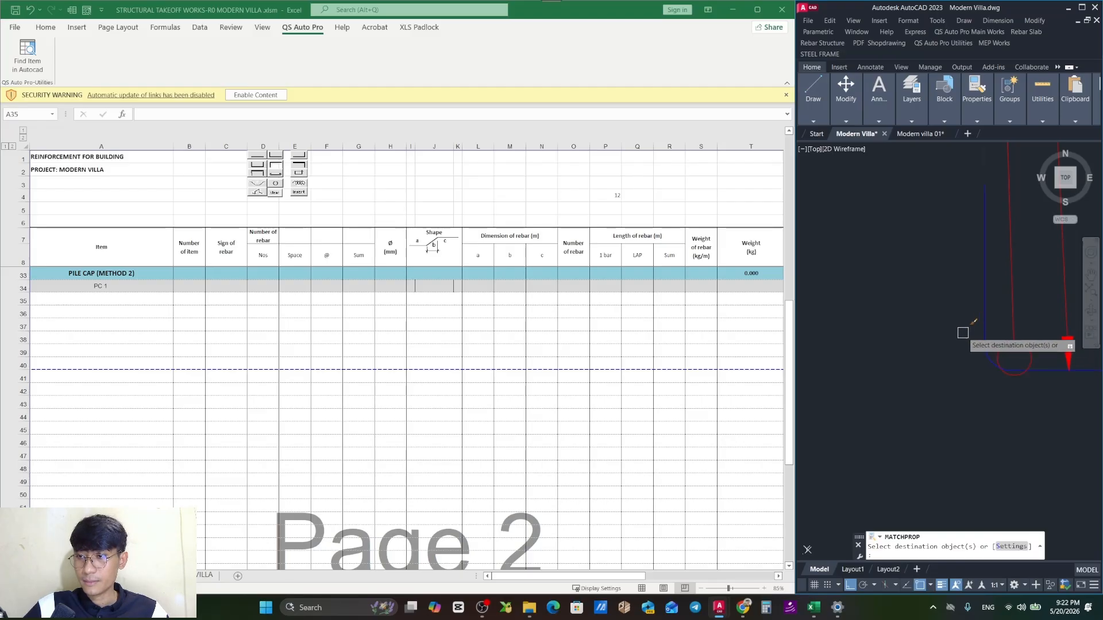
scroll(962, 332, down, 3)
key(Escape)
key(Escape)
scroll(928, 376, up, 3)
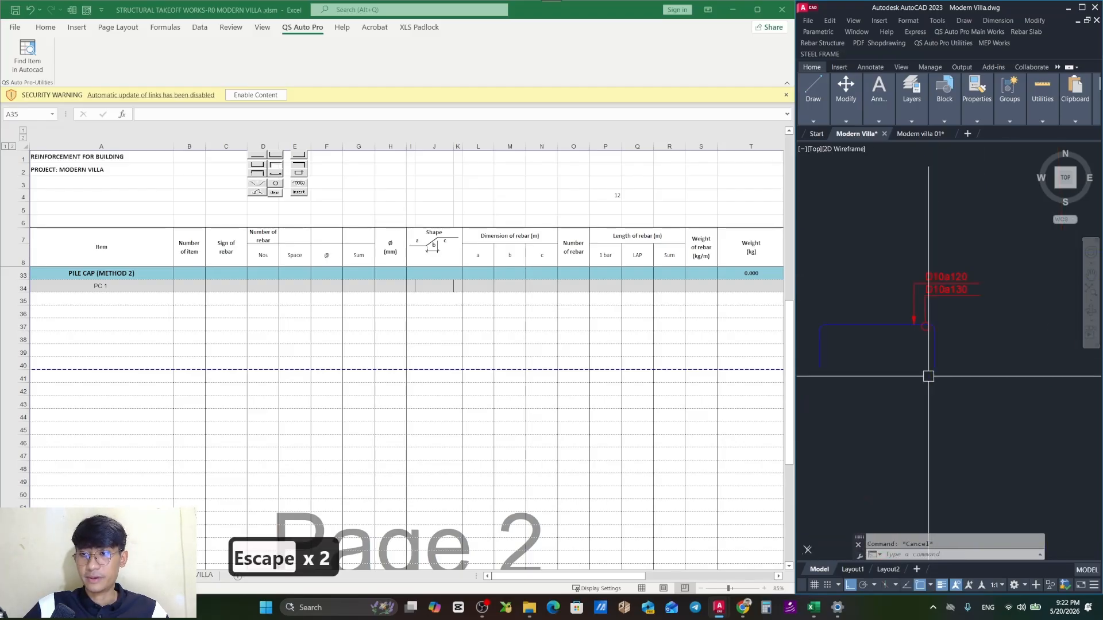
drag(889, 394, 898, 368)
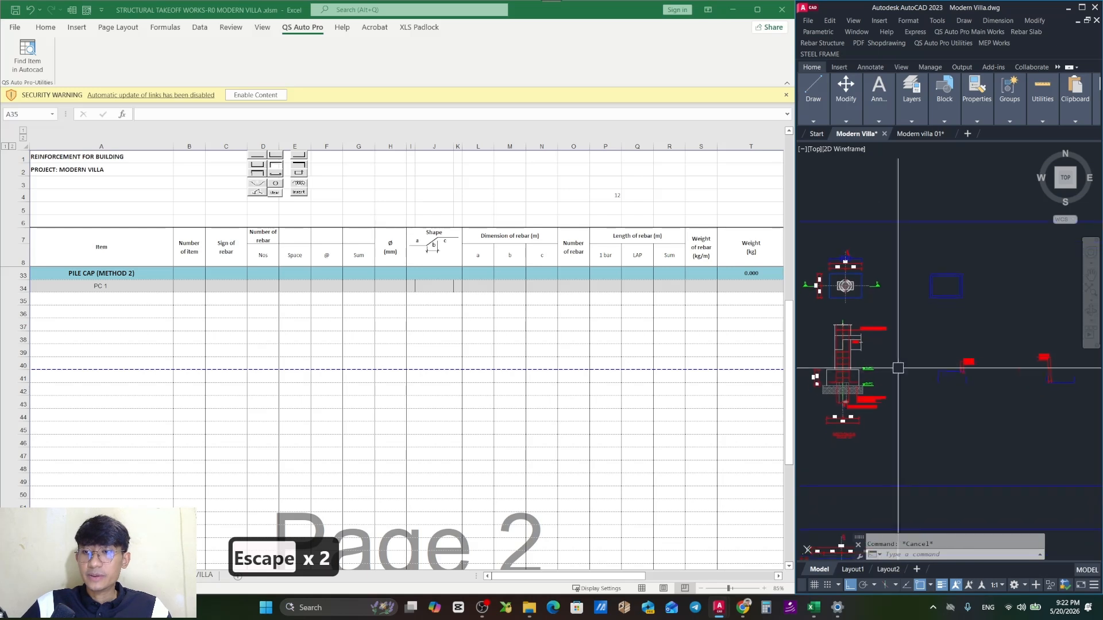
scroll(831, 417, up, 6)
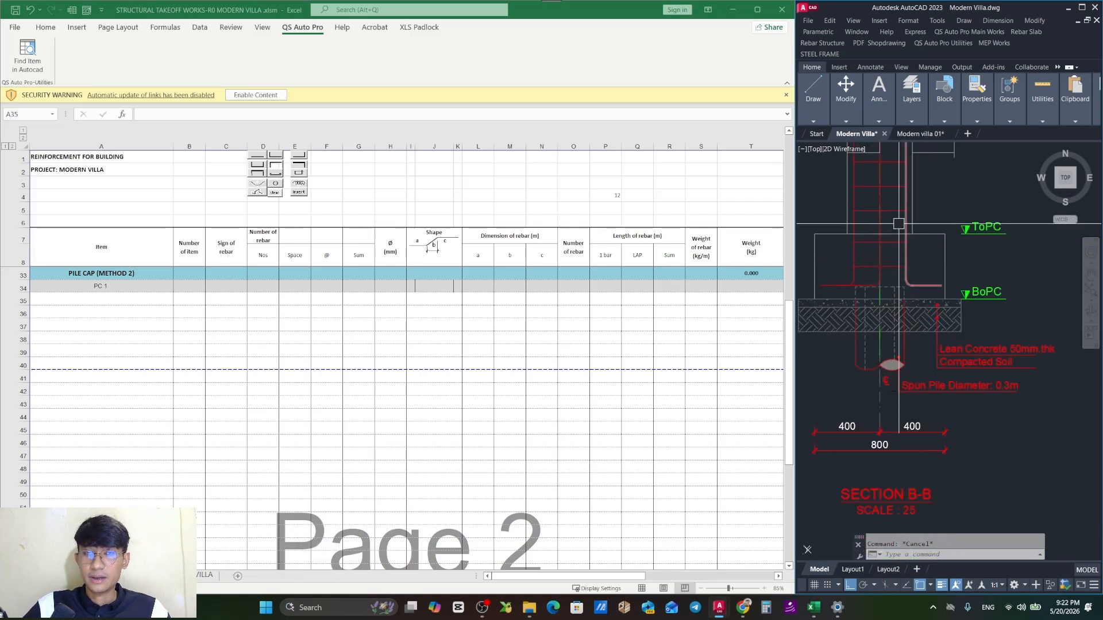
drag(898, 223, 939, 289)
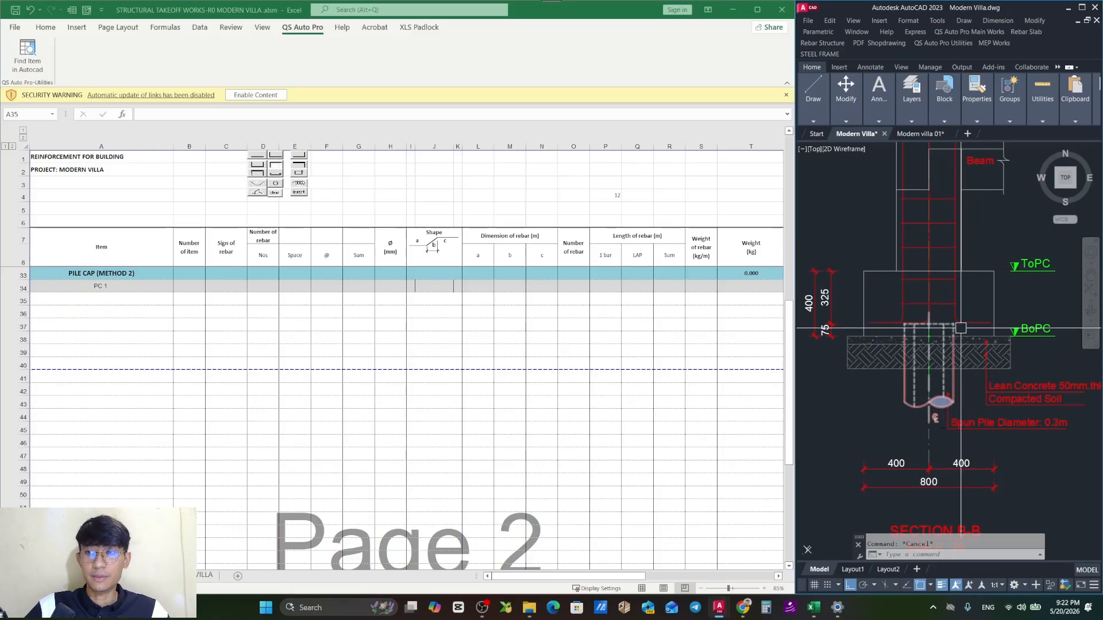
drag(961, 328, 904, 365)
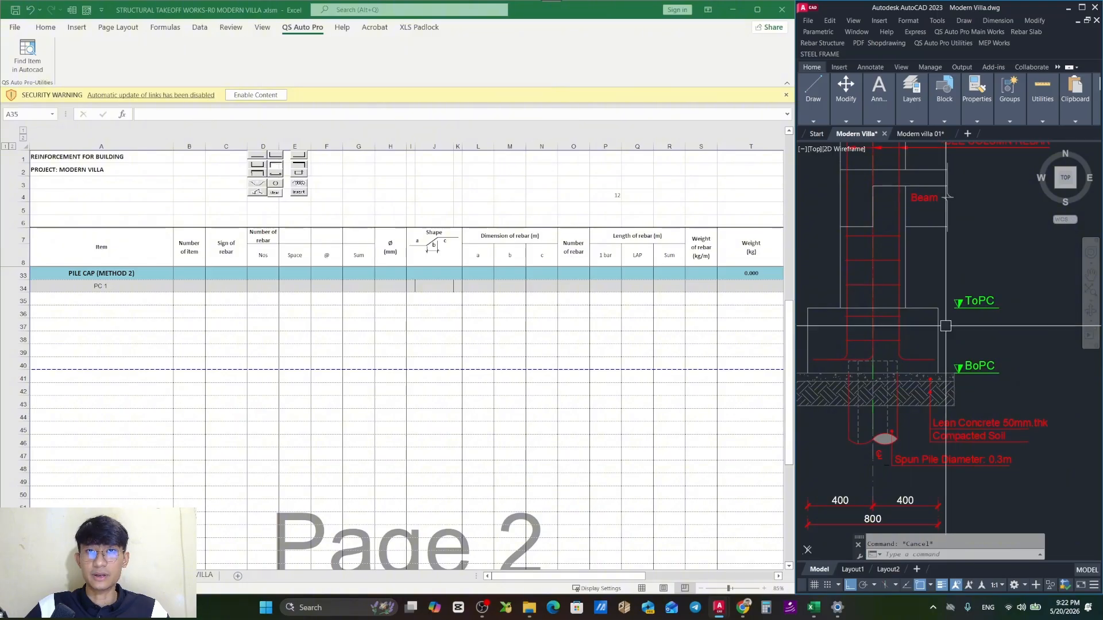
Draw a horizontal polyline at mid-height and a vertical polyline near the right edge, each spanning the inner rectangle of the pile cap plan.
scroll(946, 325, down, 4)
drag(1021, 360, 877, 372)
drag(1028, 359, 1001, 395)
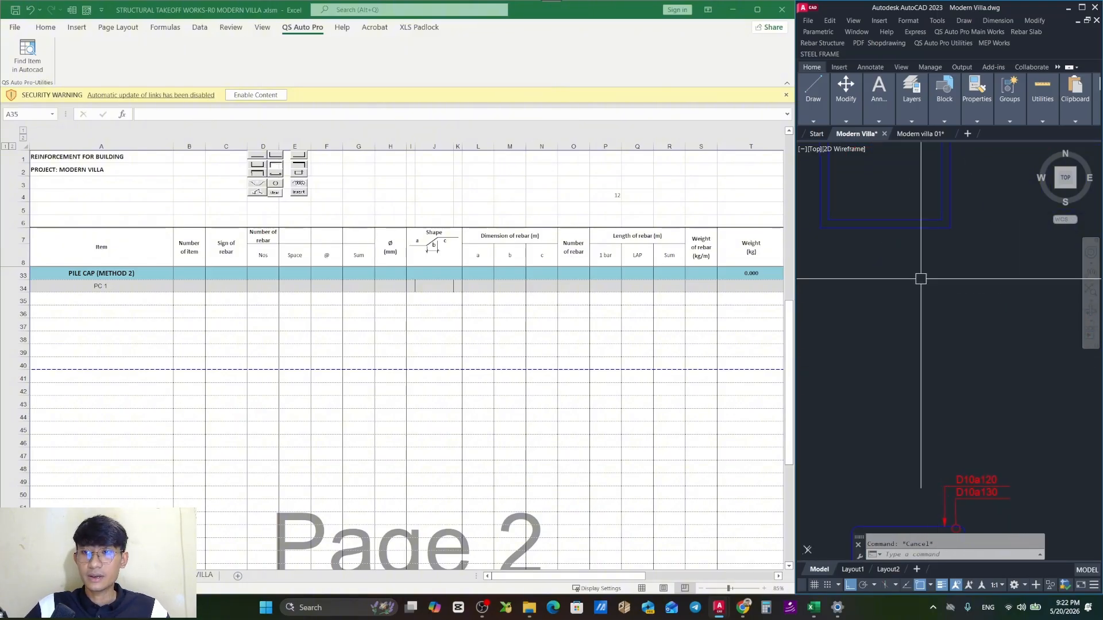
key(p)
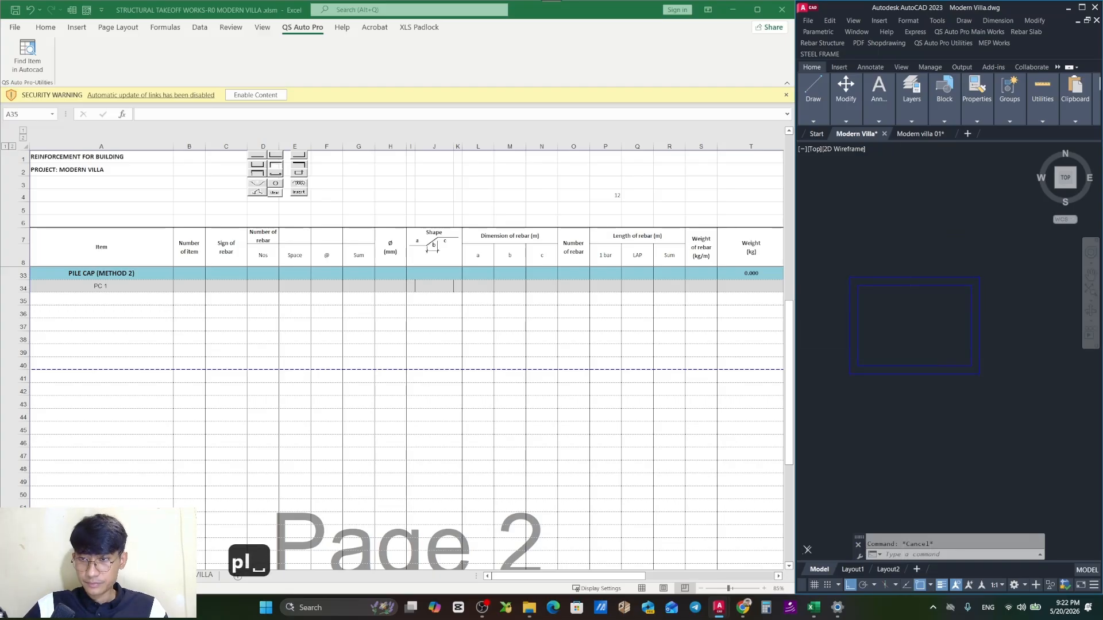
drag(892, 350, 888, 365)
click(854, 341)
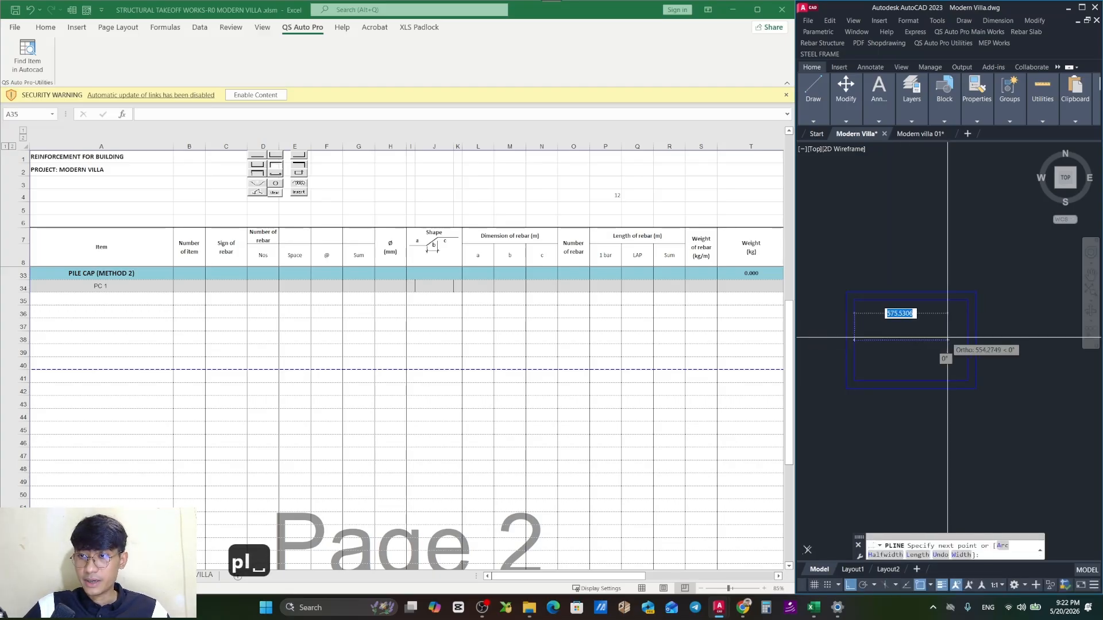
click(967, 340)
key(Escape)
key(space)
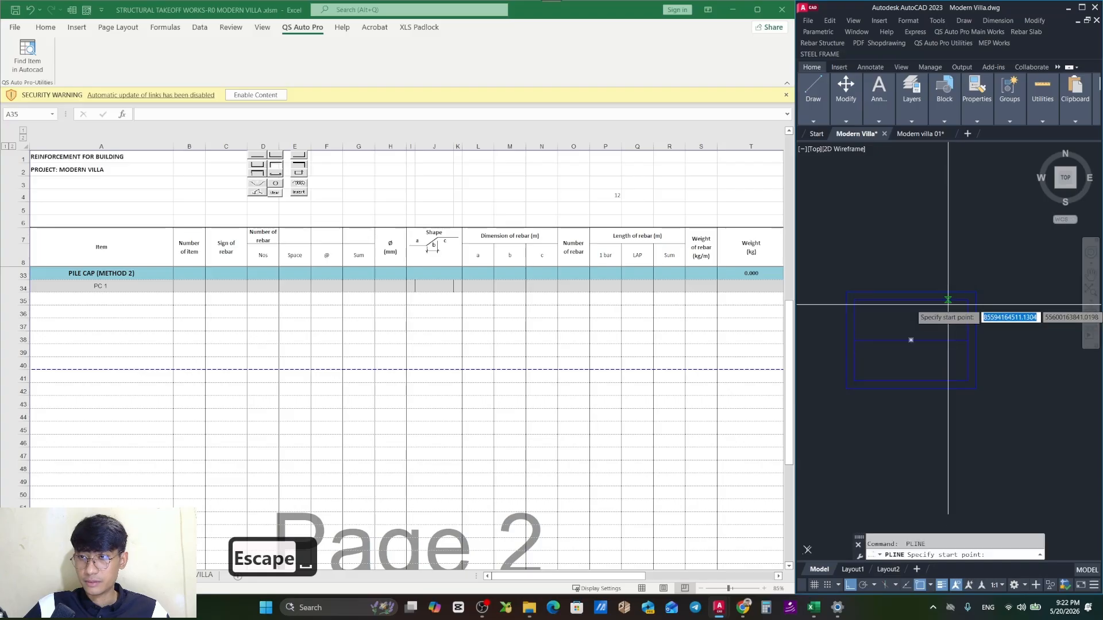
click(948, 300)
key(Escape)
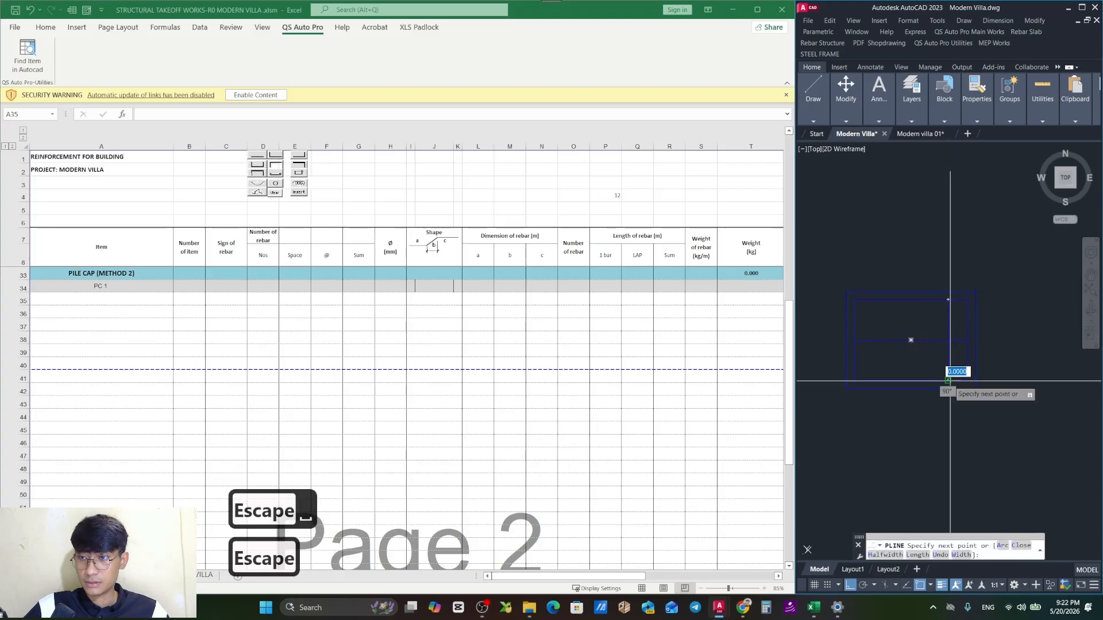
Compare the plan's horizontal and vertical lines with the straight top segment of the top rebar.
scroll(949, 382, down, 2)
click(942, 355)
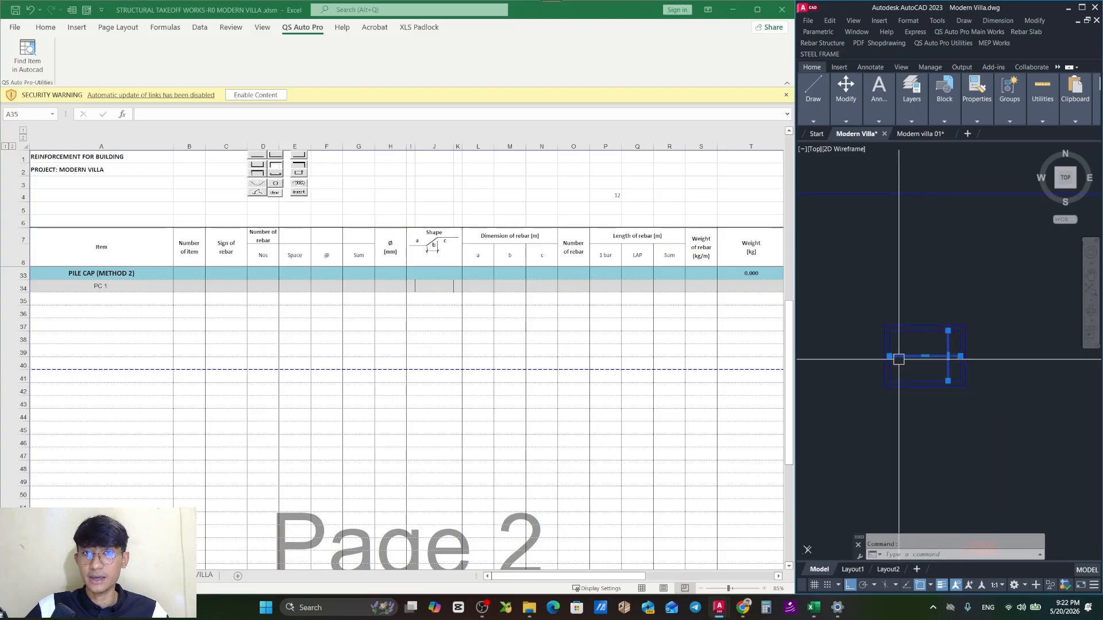
key(Escape)
mouse_move(965, 369)
mouse_down()
mouse_move(894, 345)
mouse_move(899, 327)
mouse_up()
click(891, 337)
scroll(884, 355, down, 2)
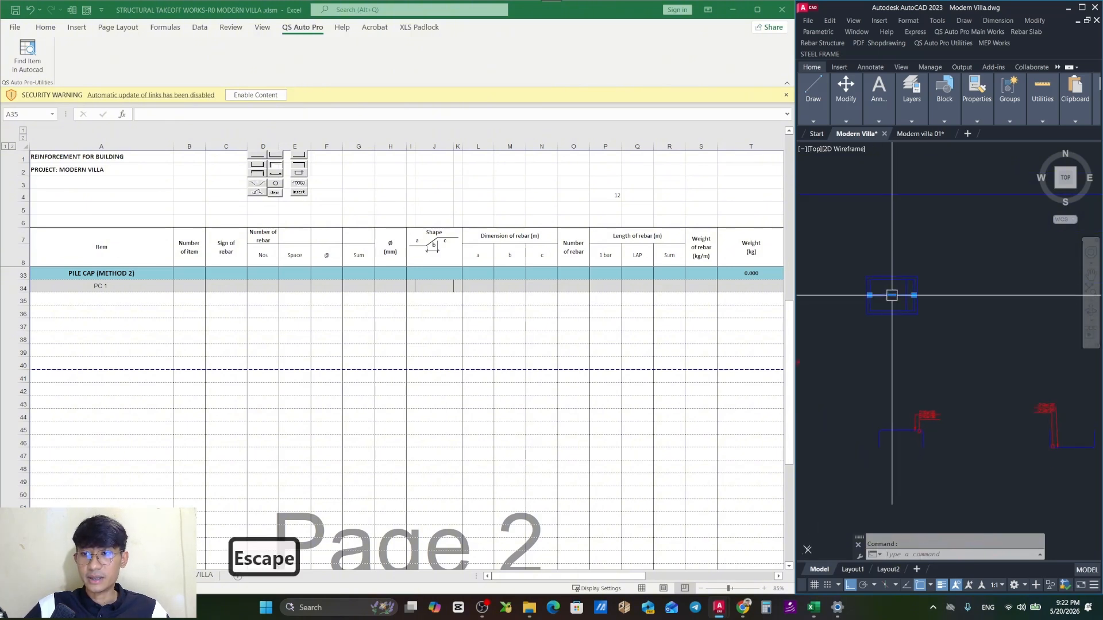
key(Escape)
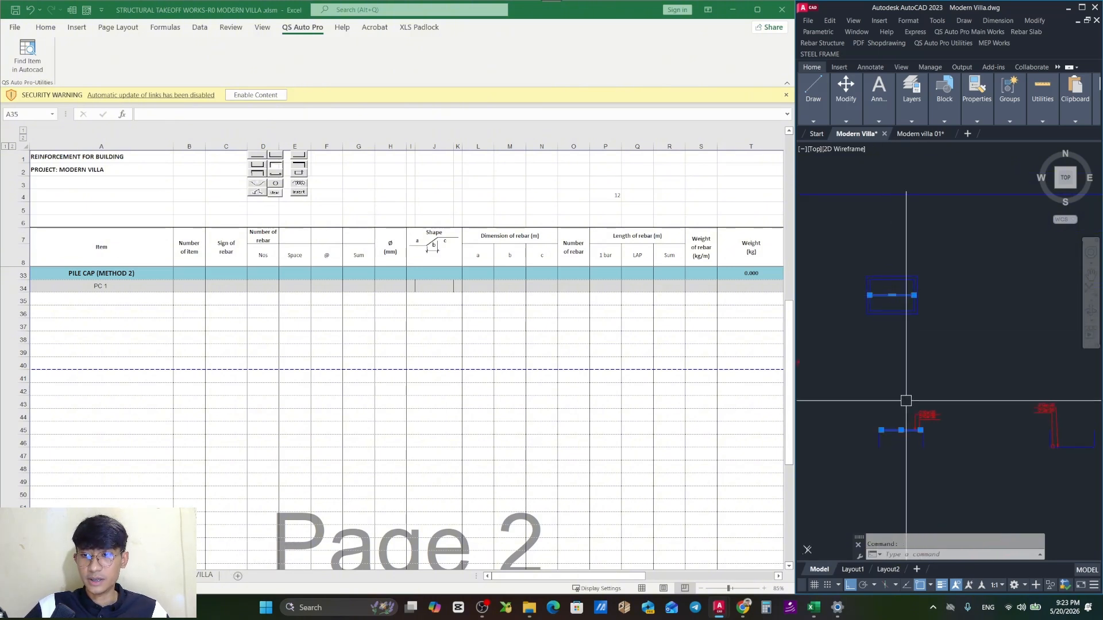
Move the vertical line out of the pile cap plan into the empty space between the top and bottom rebar shapes.
scroll(905, 295, up, 4)
scroll(904, 293, up, 2)
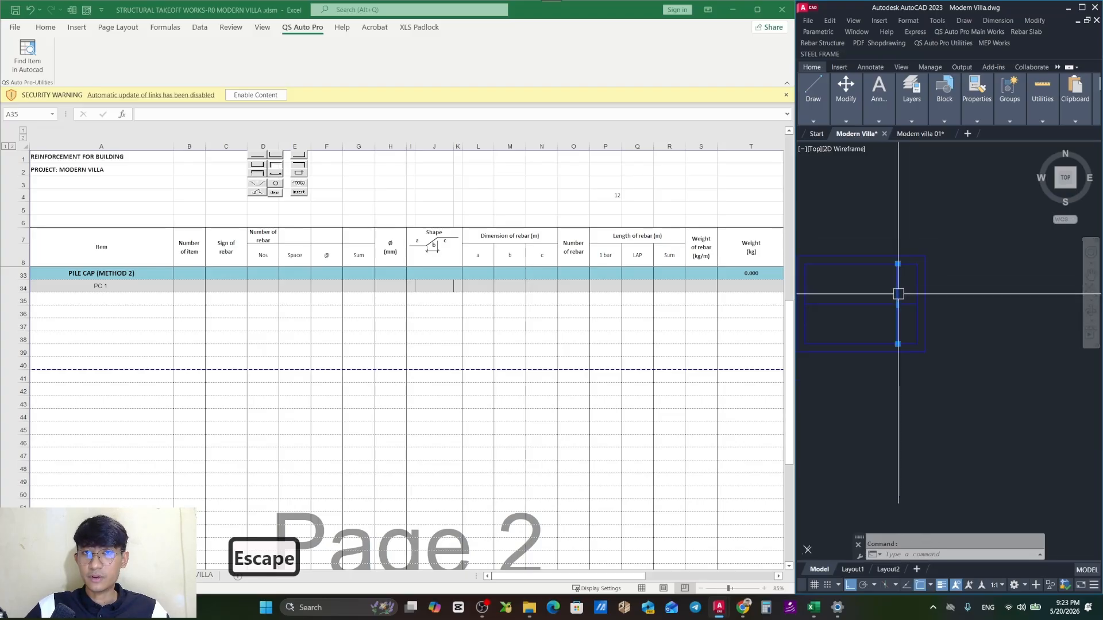
text(m)
key(space)
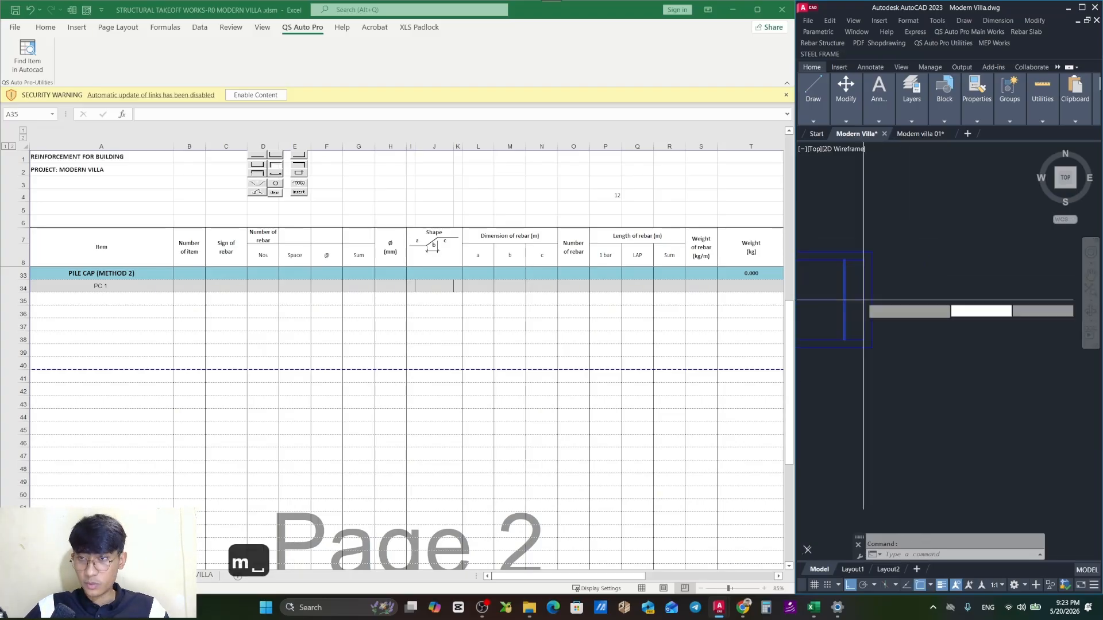
scroll(846, 258, up, 2)
click(929, 246)
scroll(928, 247, down, 3)
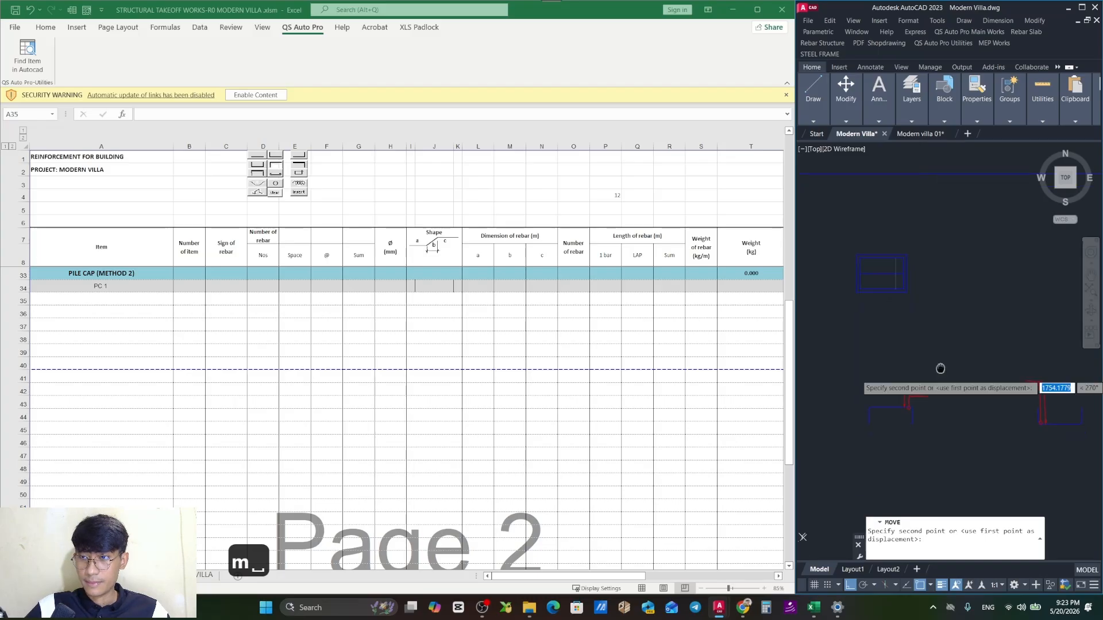
key(F8)
scroll(928, 318, up, 2)
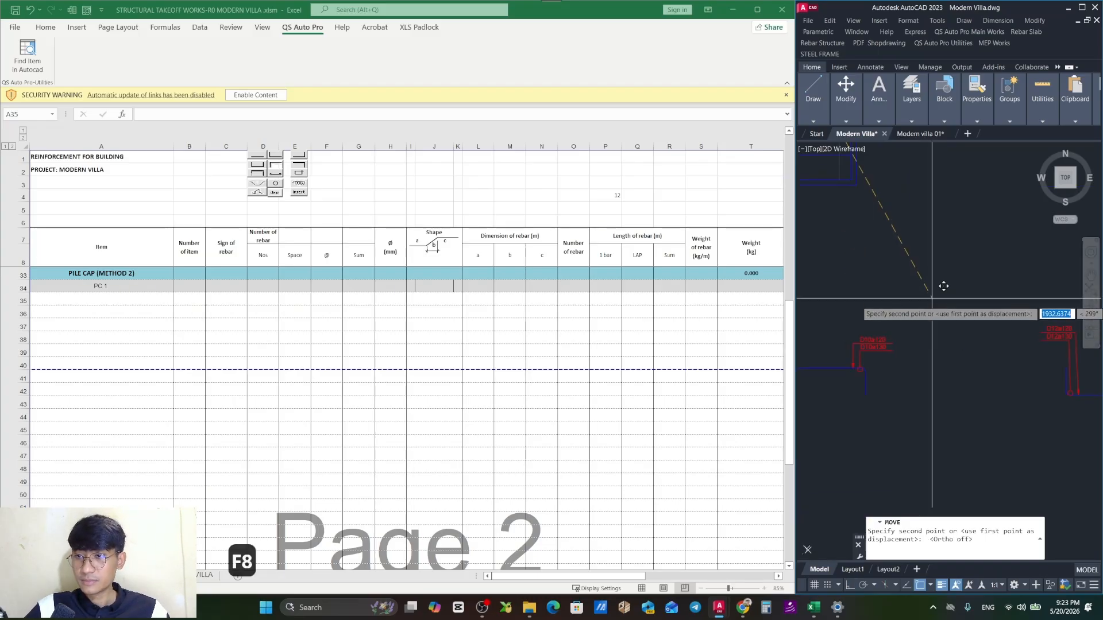
key(Escape)
click(931, 318)
Try to rotate the relocated vertical line about its upper end.
drag(943, 313, 926, 318)
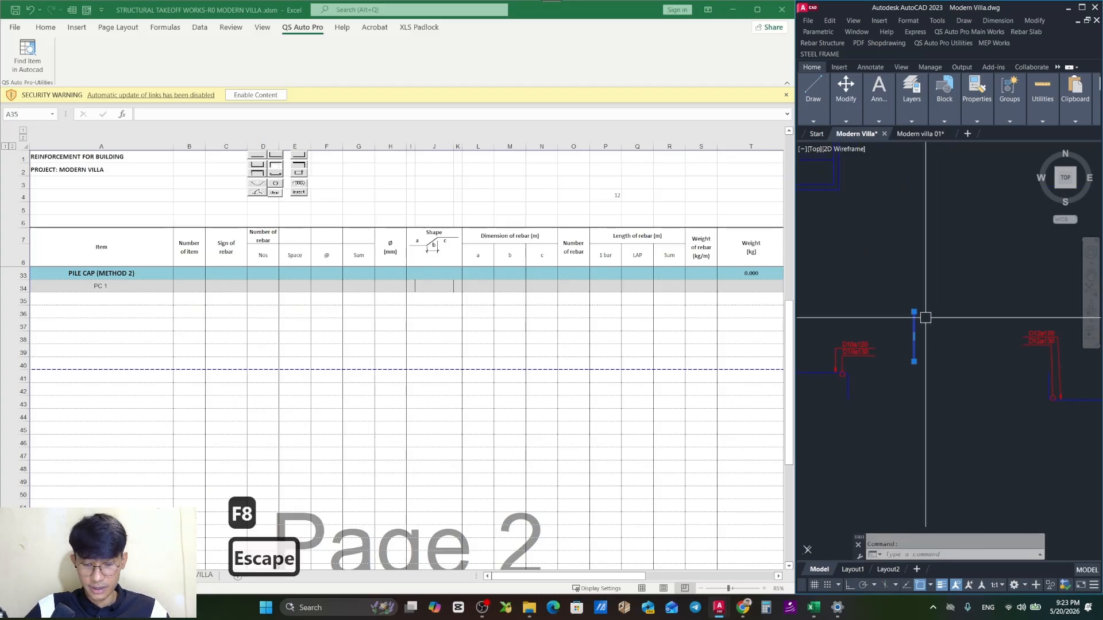
text(ro)
key(space)
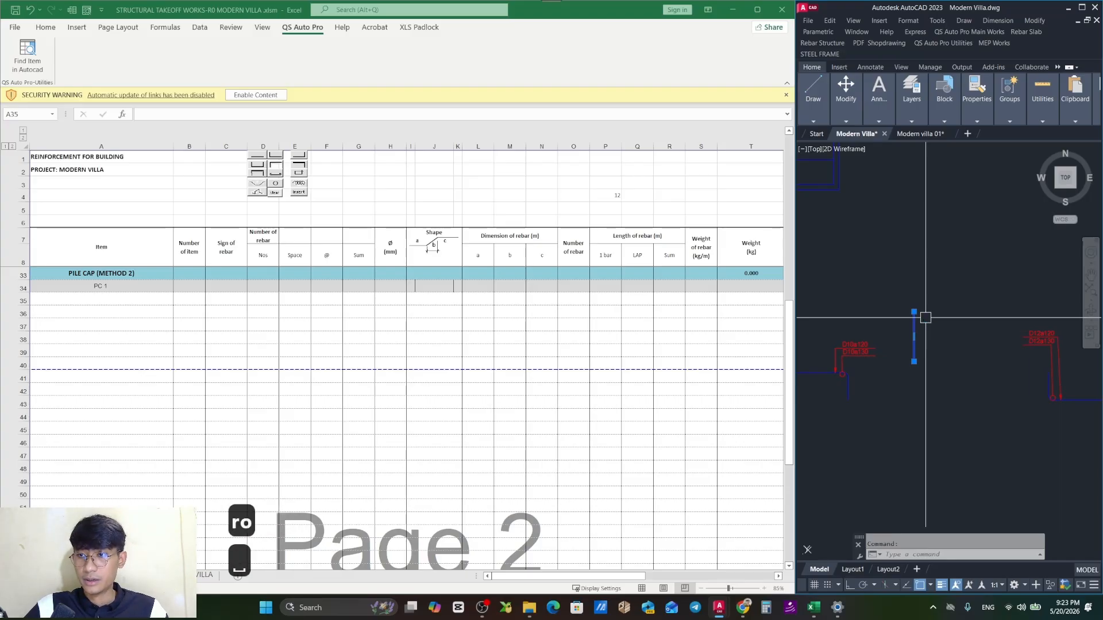
click(914, 312)
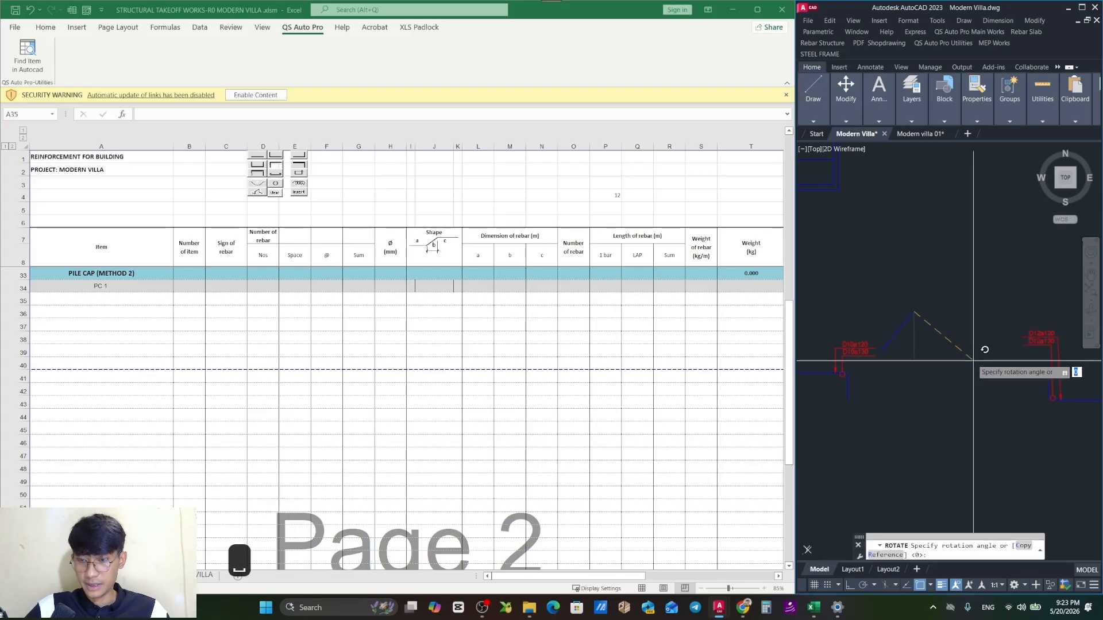
key(F8)
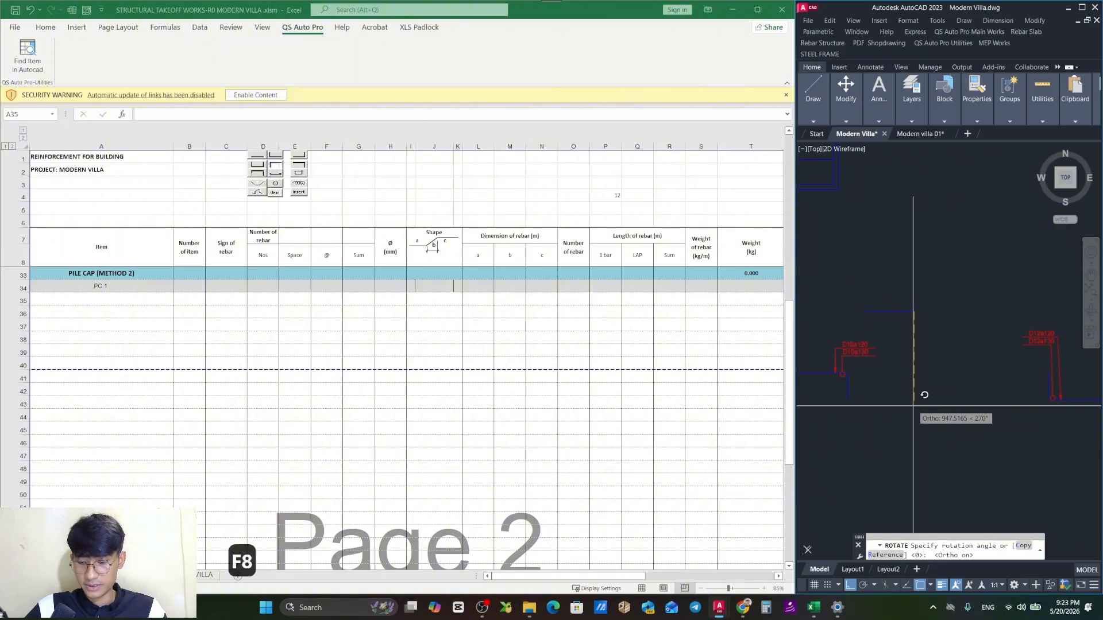
key(Return)
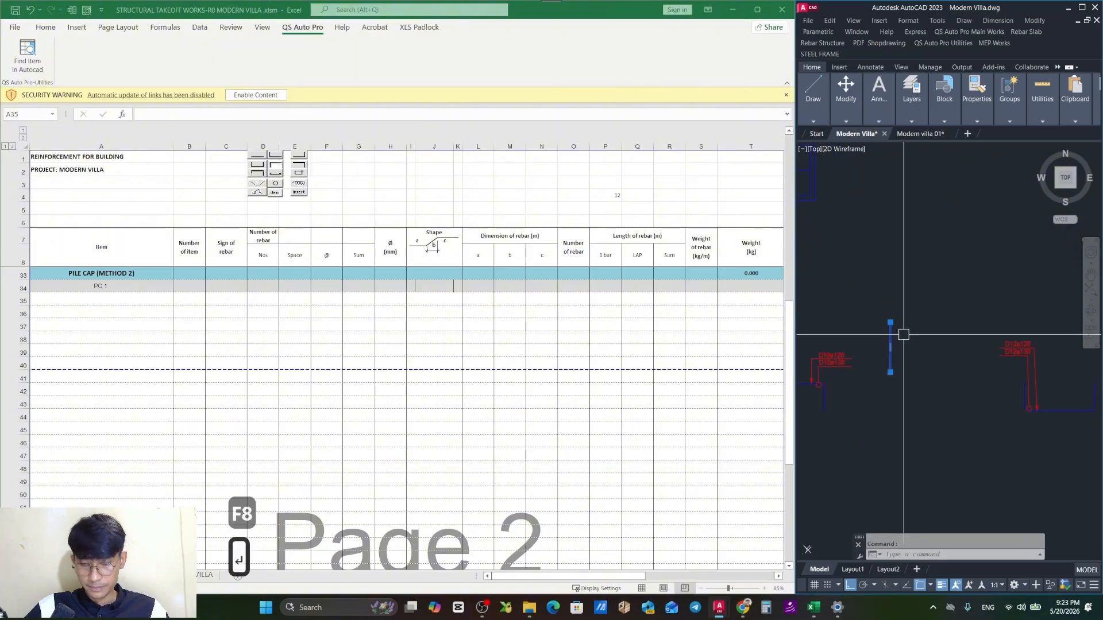
Rotate the relocated vertical line about its upper end so that it lies horizontal.
text(r)
key(space)
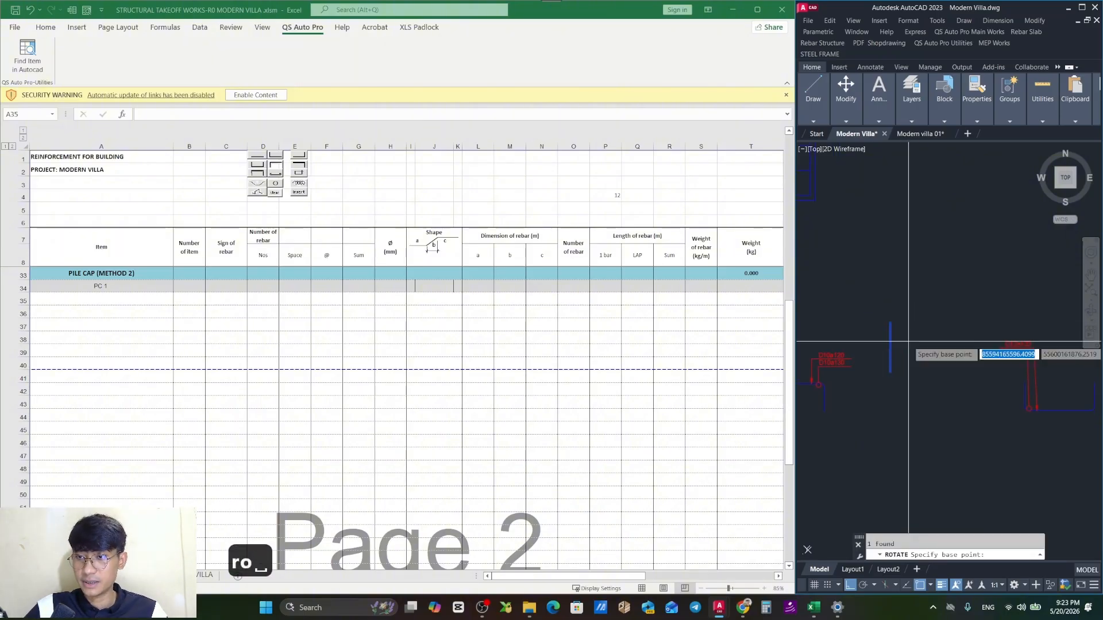
click(890, 324)
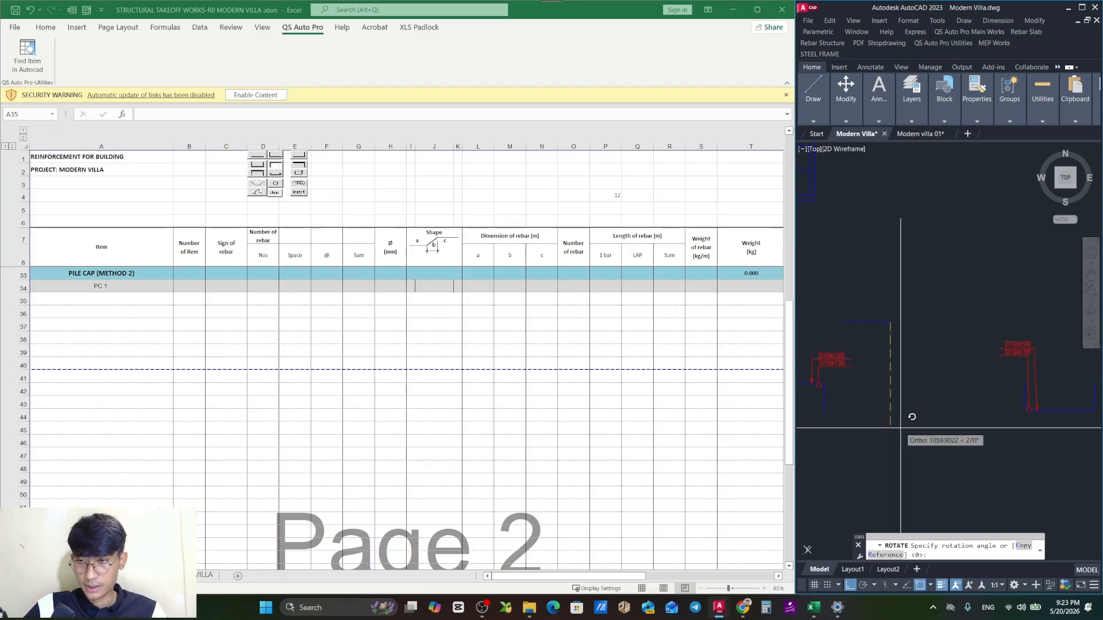
key(space)
Move the rotated horizontal line down beside the top rebar shape.
text(m)
key(space)
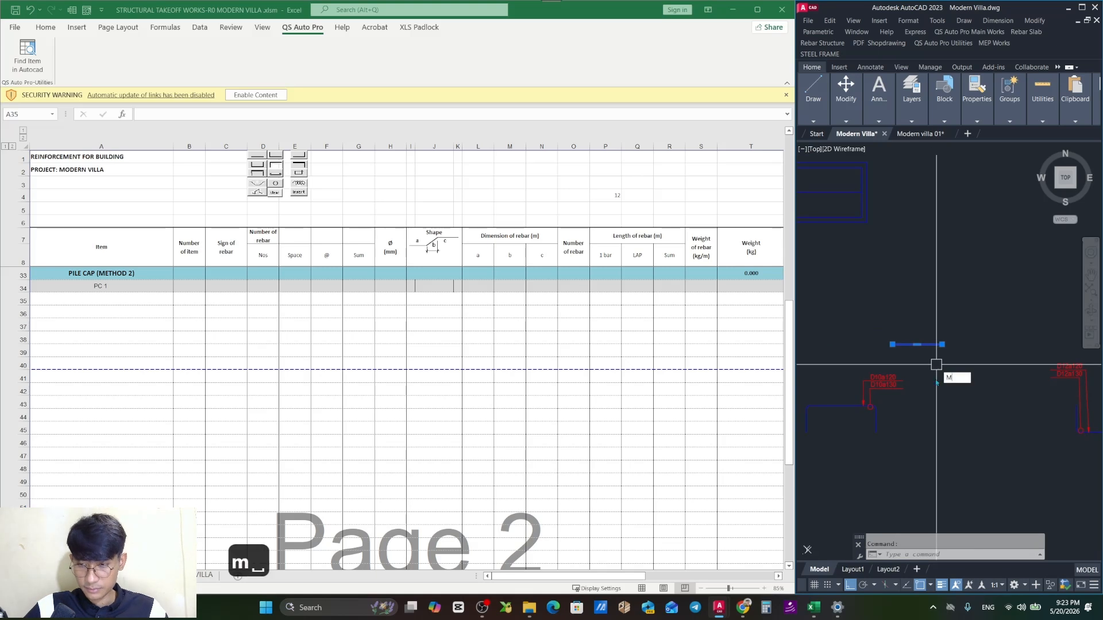
click(930, 388)
key(F8)
key(F8)
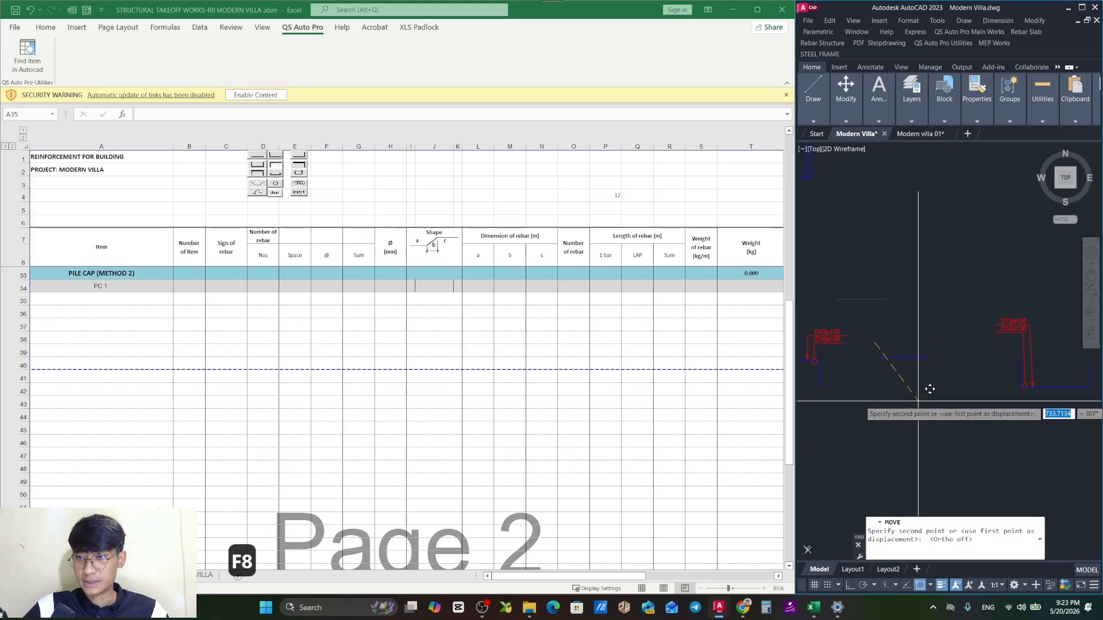
scroll(919, 396, up, 5)
key(Escape)
Copy the top rebar's right bend and vertical leg onto the right end of the relocated horizontal line.
click(972, 372)
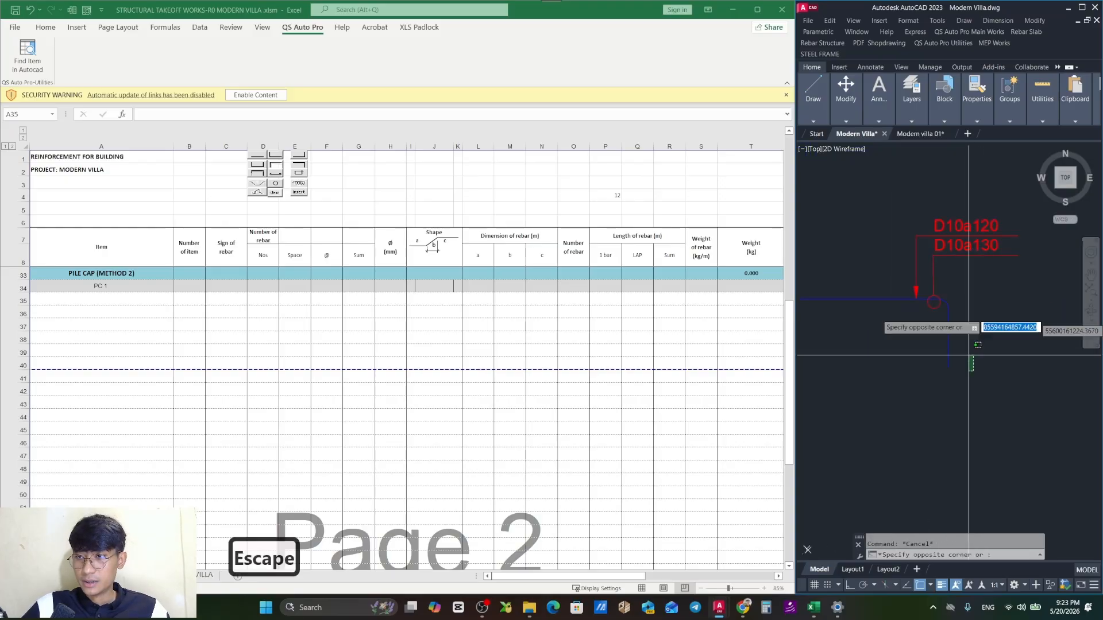
click(948, 301)
drag(999, 333, 926, 350)
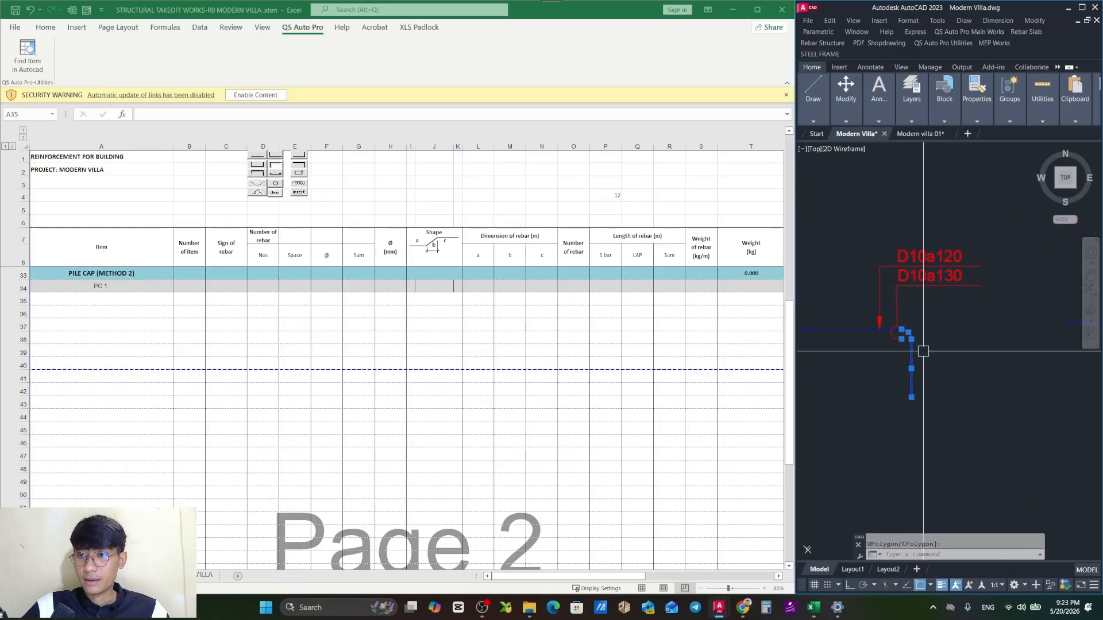
scroll(925, 350, down, 2)
drag(863, 374, 903, 370)
scroll(930, 352, up, 4)
drag(968, 352, 894, 387)
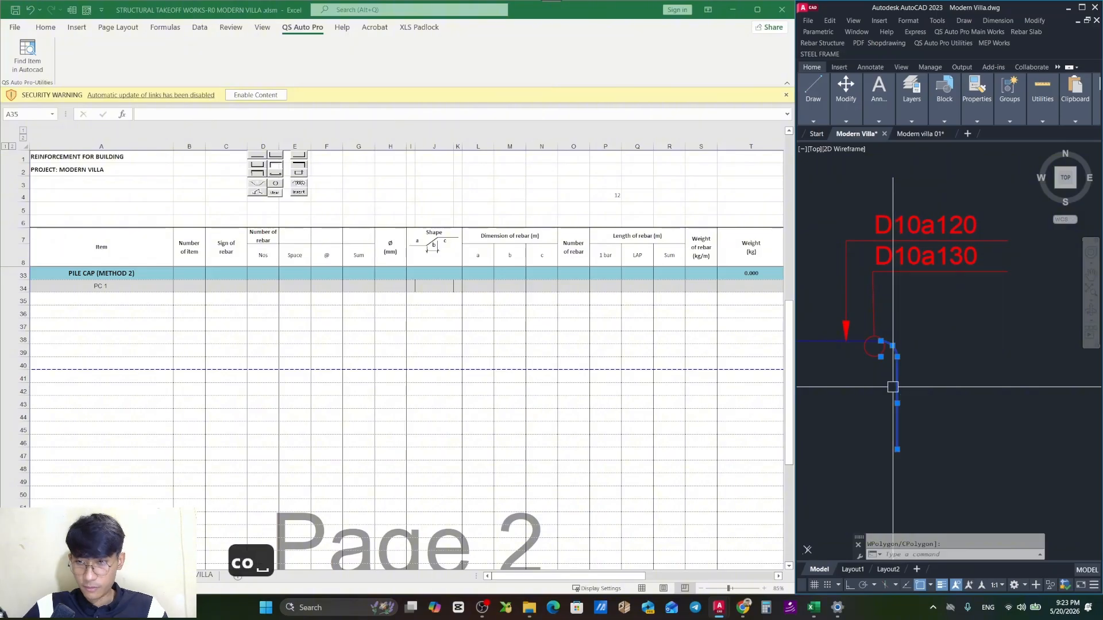
scroll(884, 346, up, 3)
key(Return)
click(866, 333)
scroll(867, 347, down, 5)
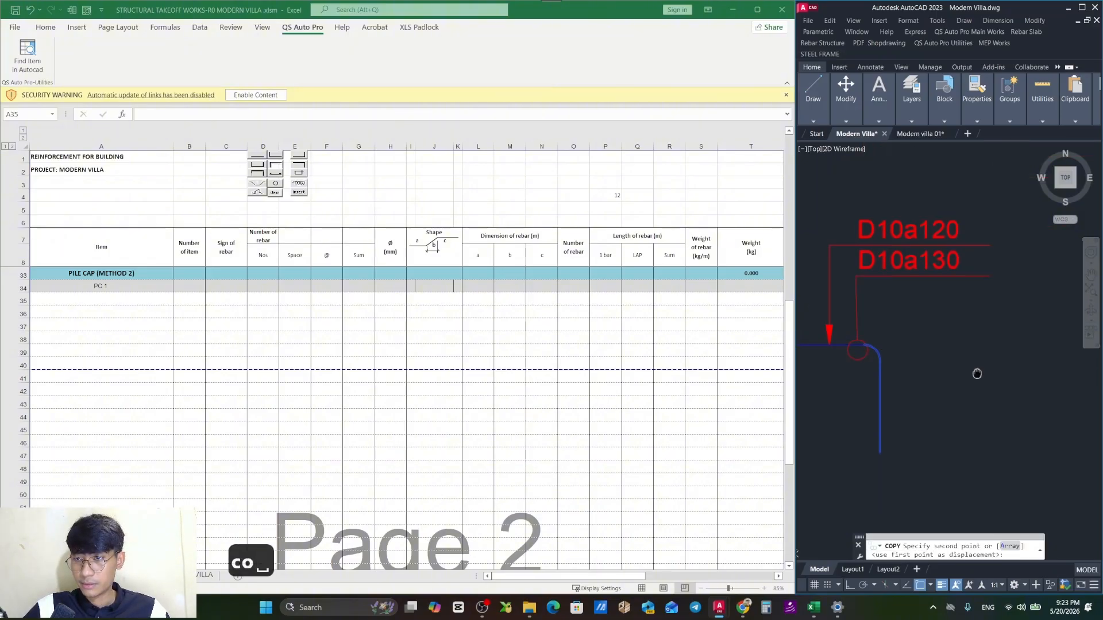
drag(977, 374, 889, 378)
click(1045, 353)
scroll(1045, 353, down, 5)
key(Escape)
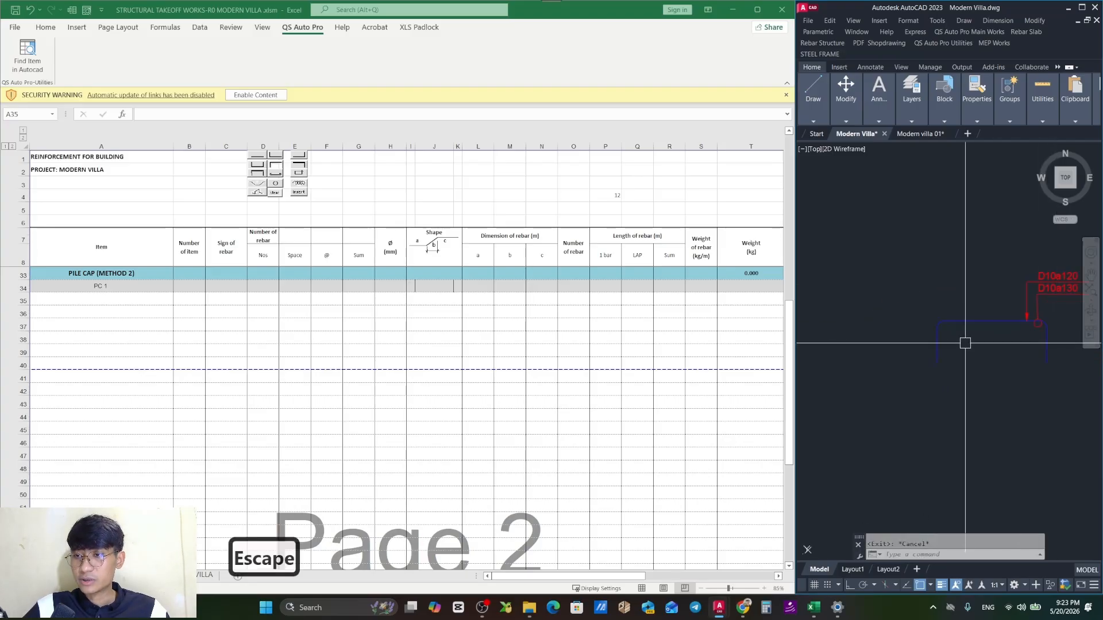
Copy the top rebar's left bend and vertical leg onto the left end of the relocated horizontal line.
click(970, 396)
click(925, 323)
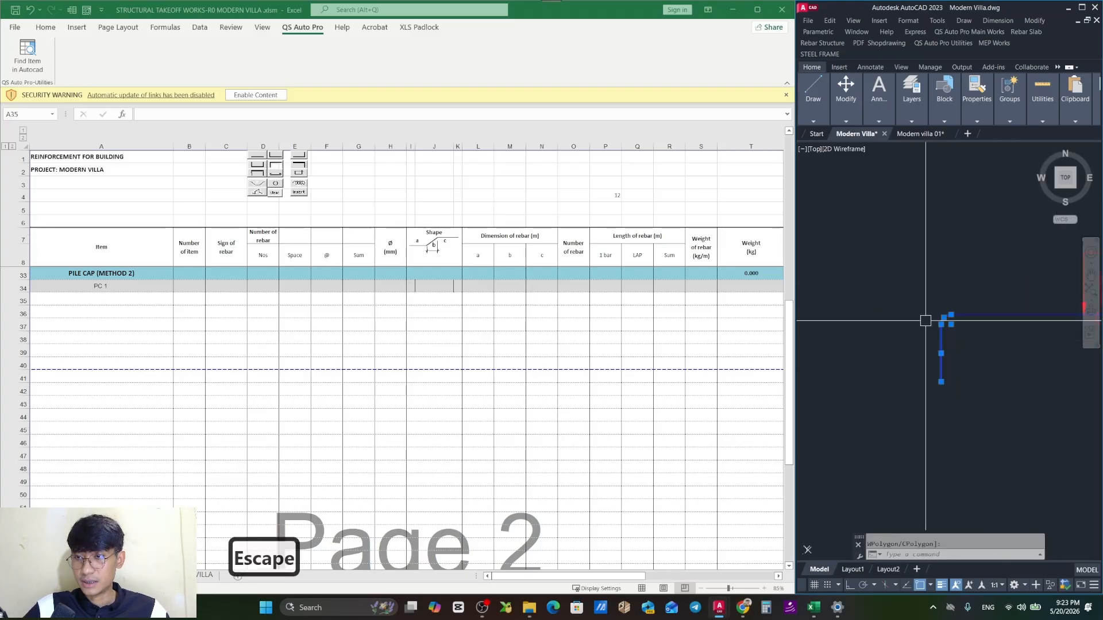
scroll(900, 383, up, 3)
text(o)
key(space)
scroll(900, 389, up, 2)
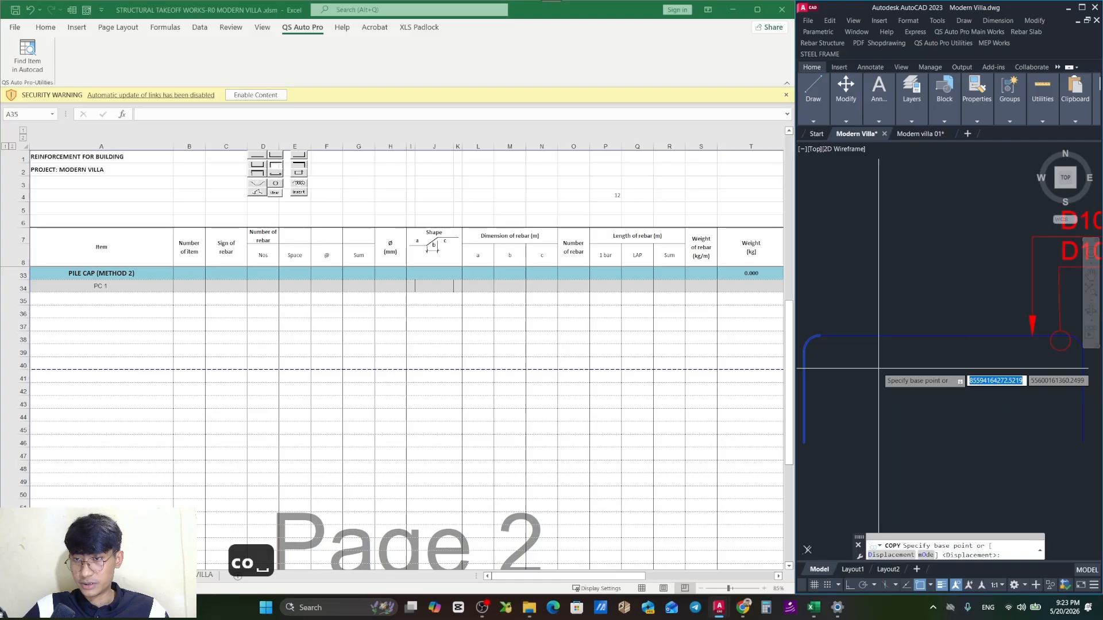
click(820, 335)
scroll(837, 349, down, 3)
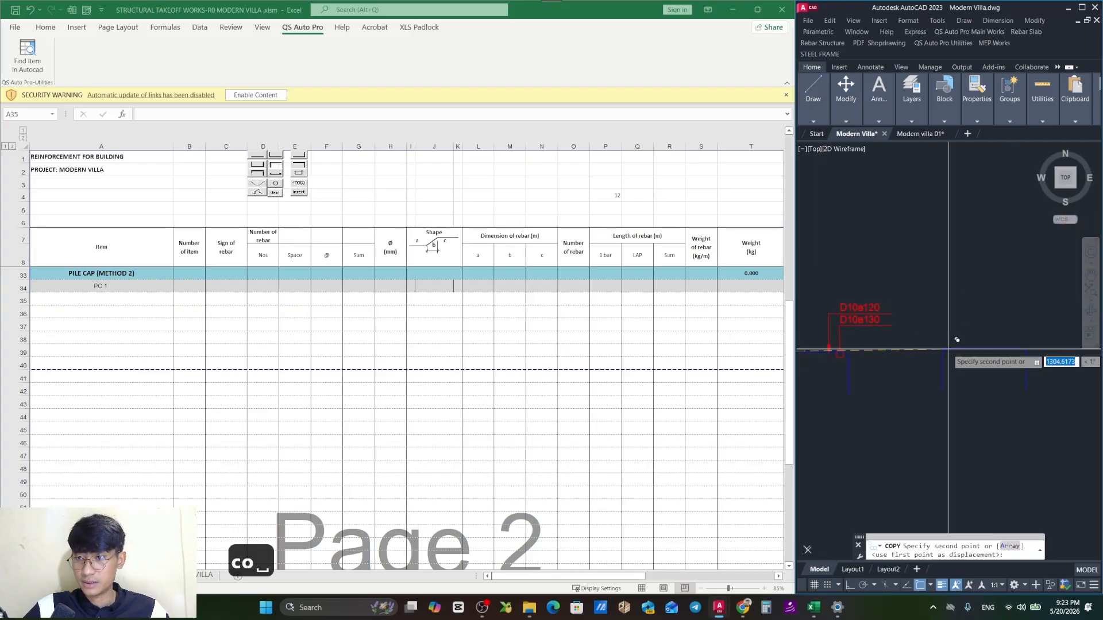
key(Escape)
scroll(960, 362, down, 2)
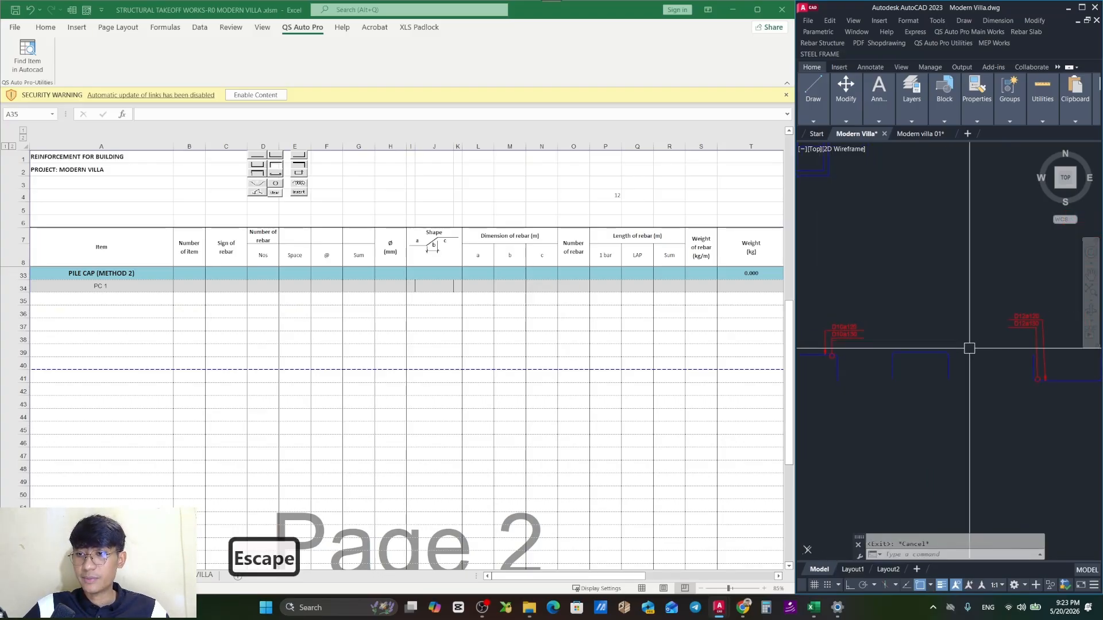
Redraw the vertical polyline near the right edge of the plan's inner rectangle, spanning its full height.
scroll(945, 349, up, 4)
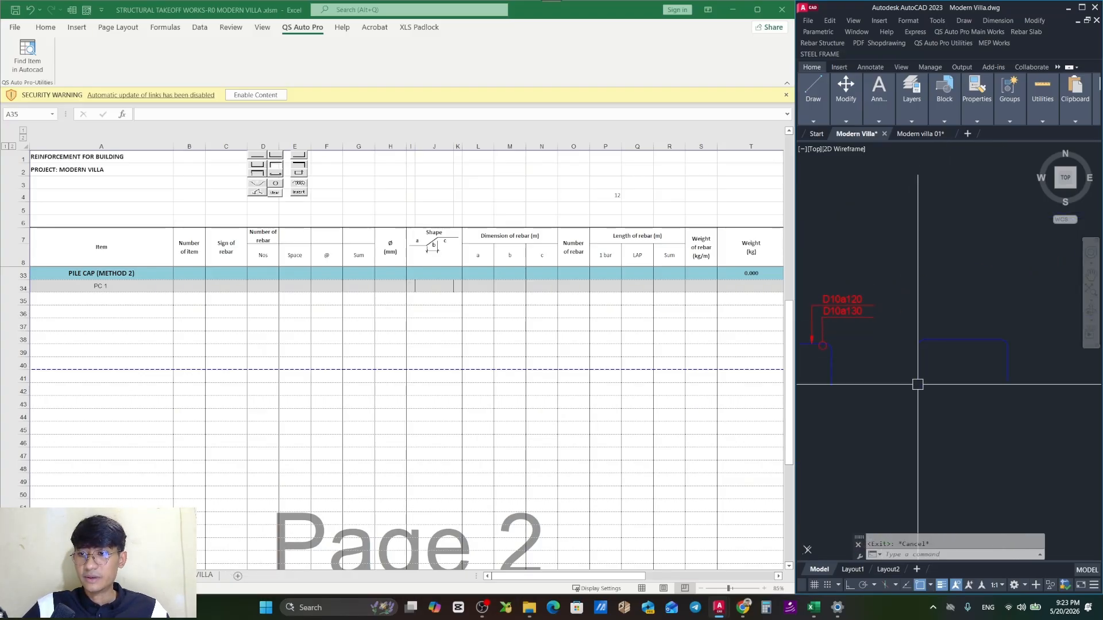
scroll(918, 384, down, 3)
scroll(916, 278, up, 5)
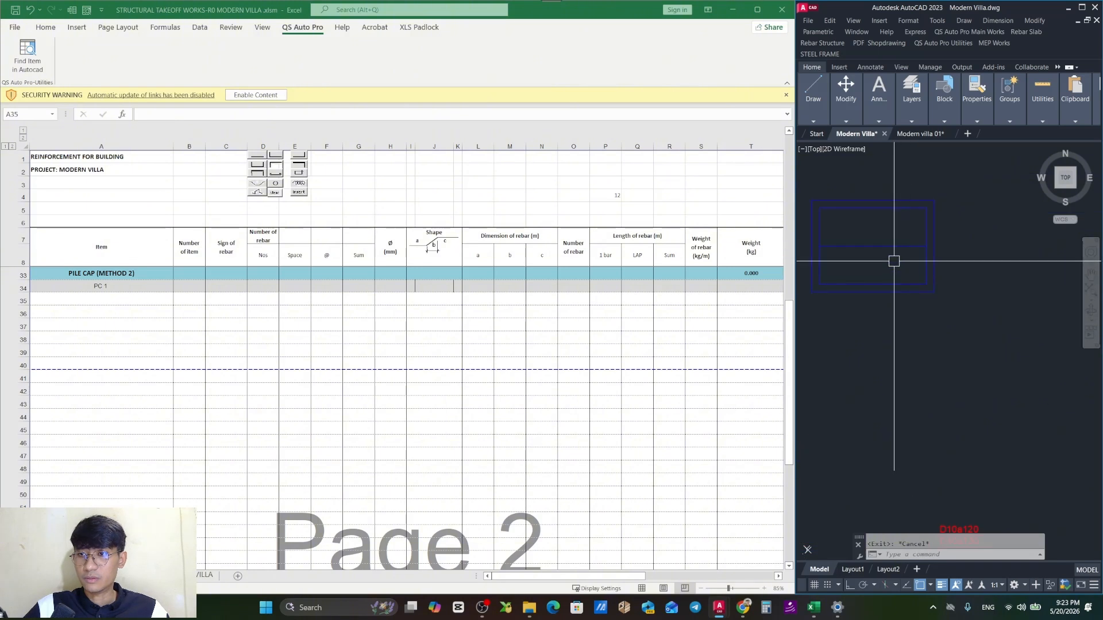
key(Escape)
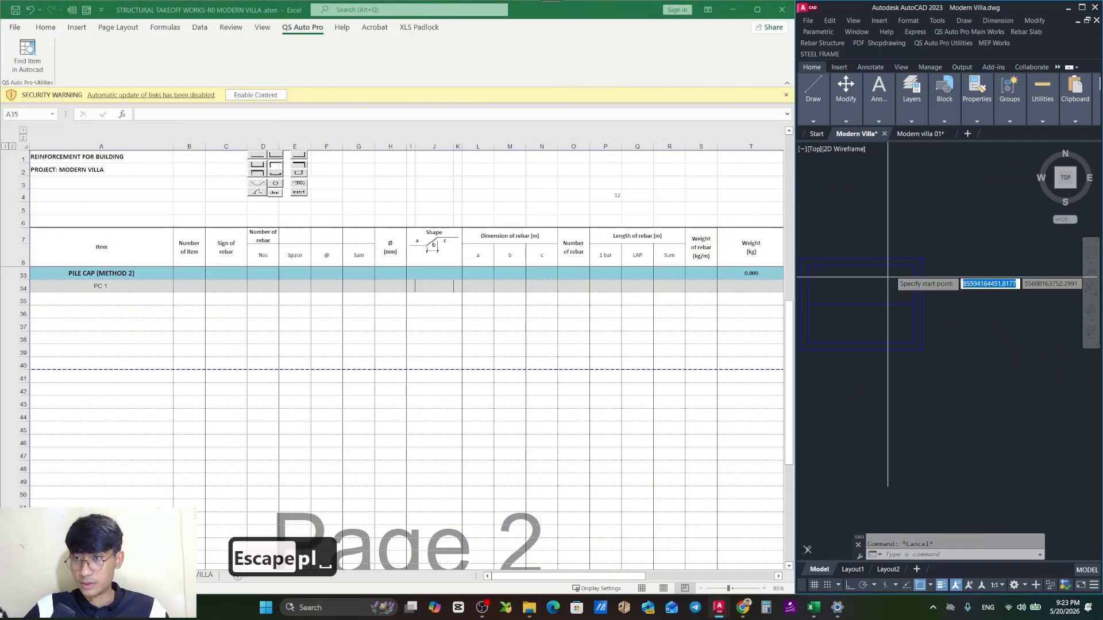
key(space)
click(860, 304)
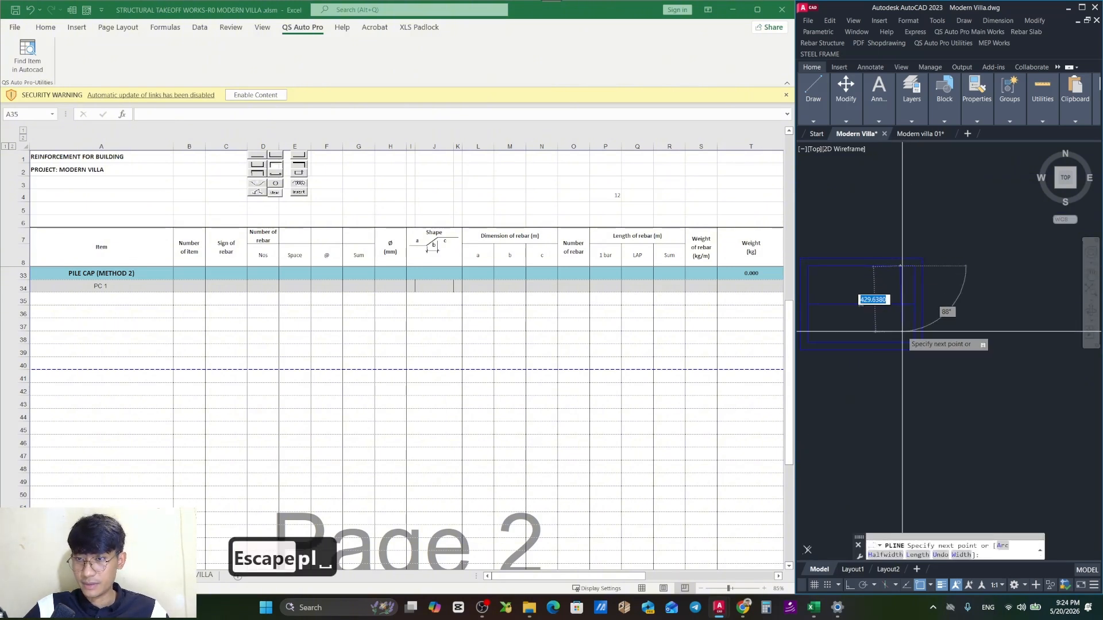
key(F8)
key(Escape)
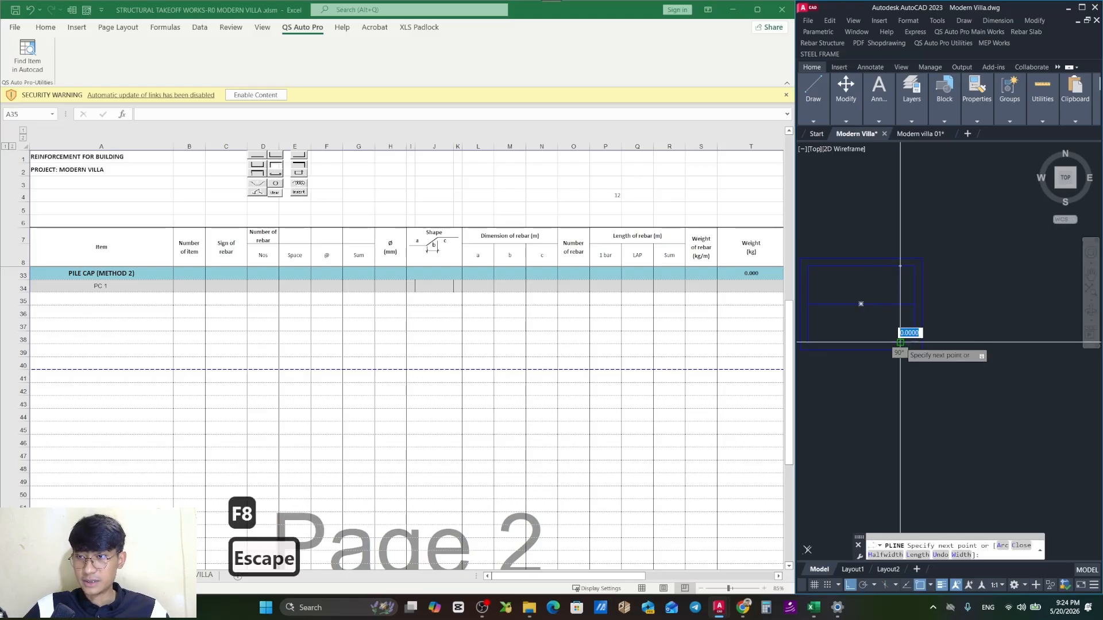
scroll(901, 322, down, 2)
scroll(916, 322, up, 4)
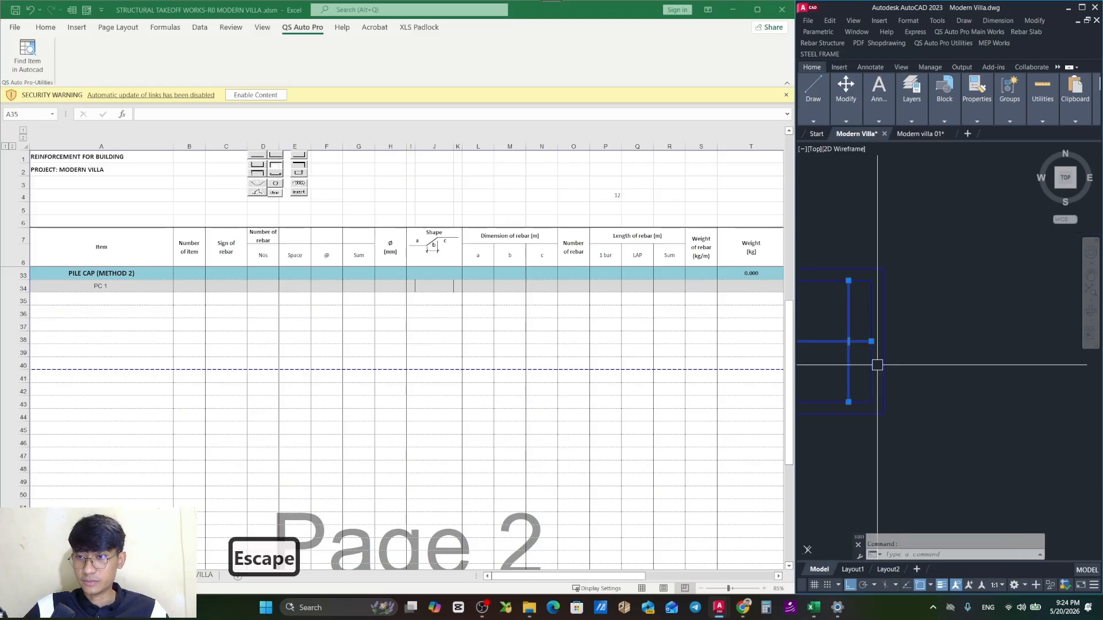
scroll(923, 338, down, 6)
key(Escape)
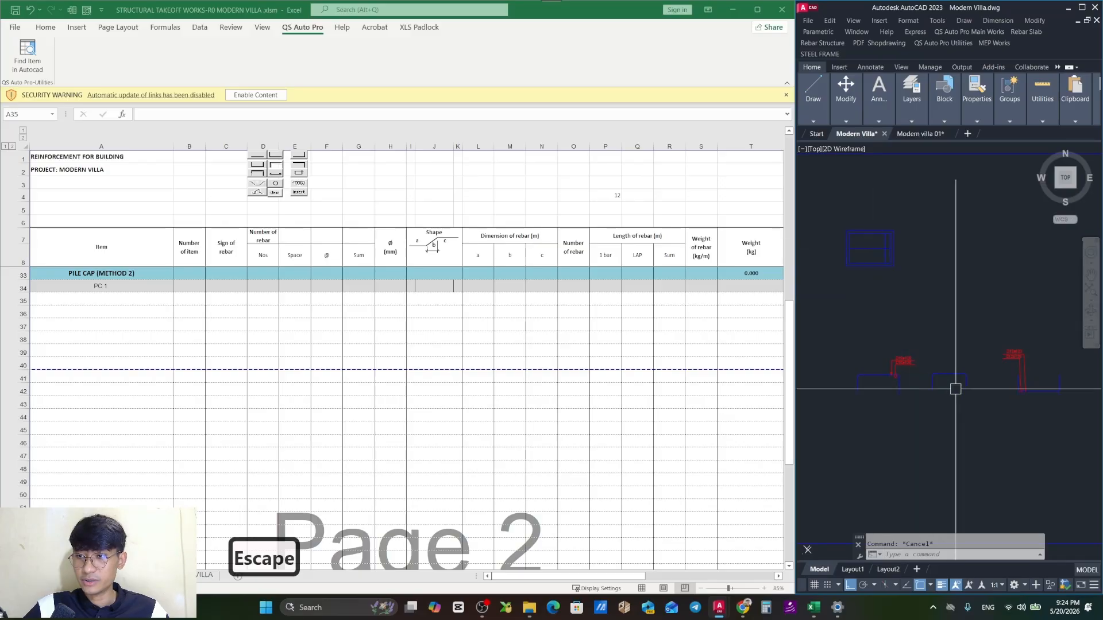
Copy the inverted-U rebar shape without a label horizontally to the far side of the upright U-shaped rebar.
drag(848, 406, 850, 407)
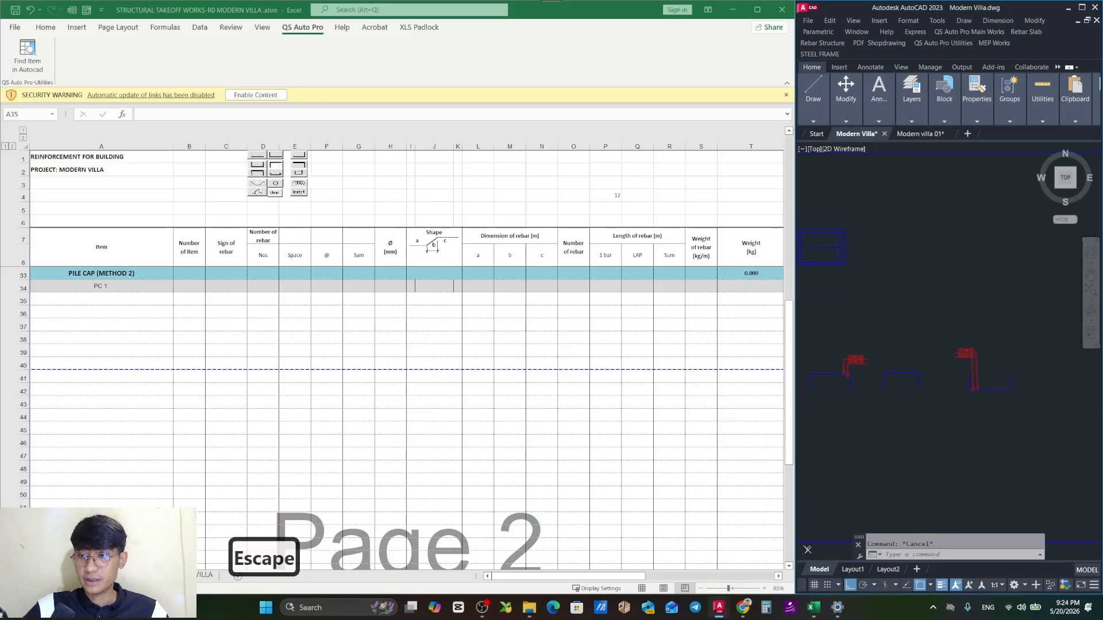
click(955, 411)
click(890, 356)
click(897, 401)
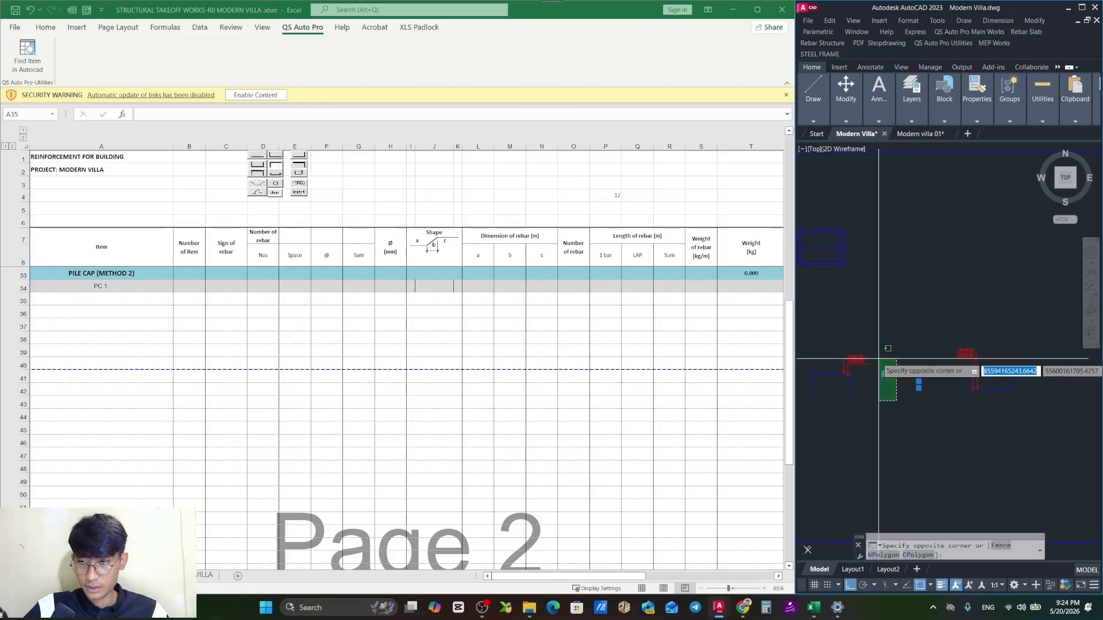
click(879, 358)
text(co)
key(space)
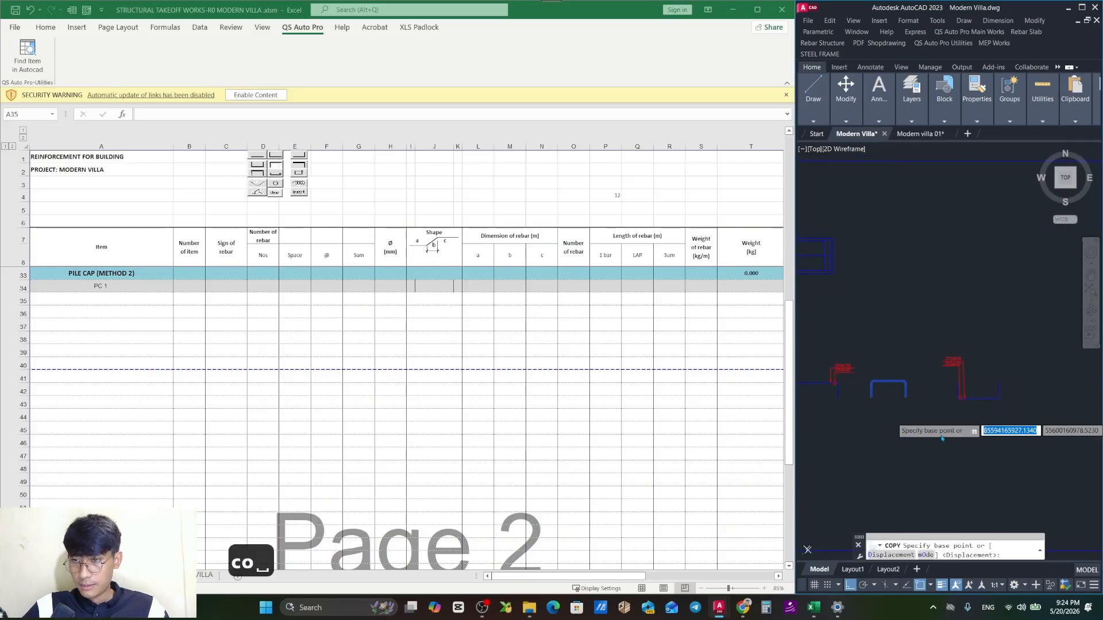
drag(1034, 440, 995, 438)
click(870, 426)
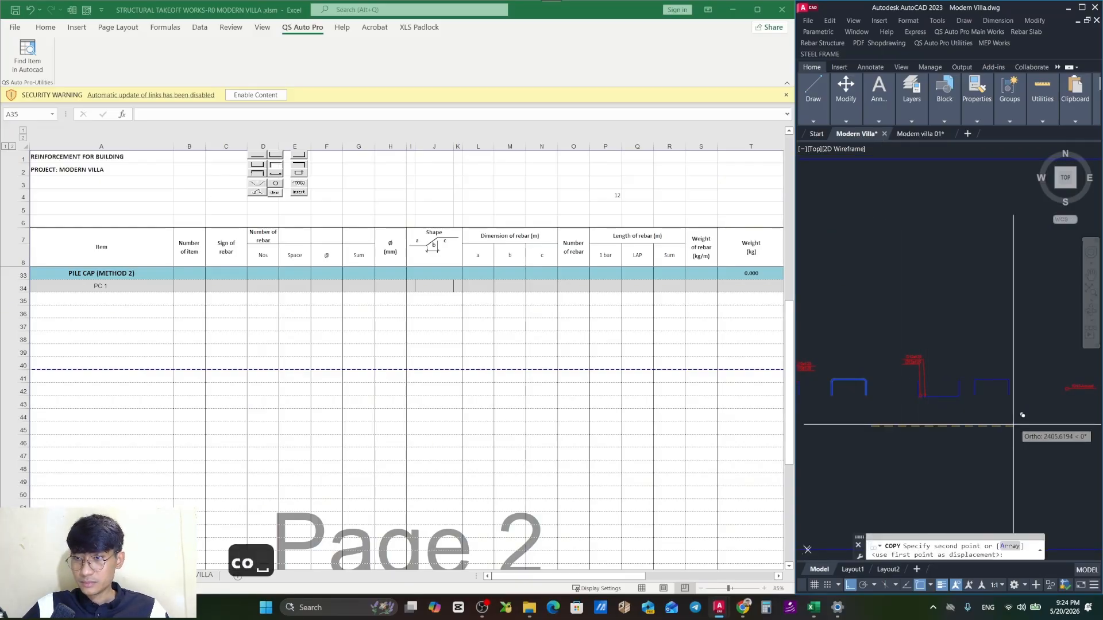
key(Escape)
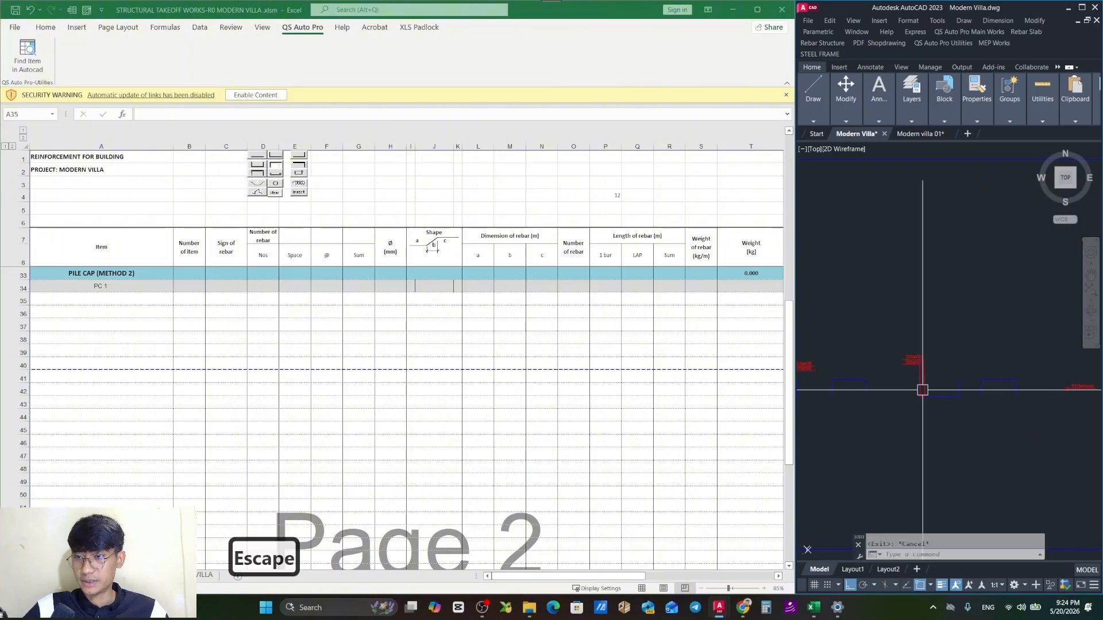
Draw a C-shaped polyline along the top, left and bottom edges of the pile cap plan's inner rectangle.
scroll(942, 397, down, 2)
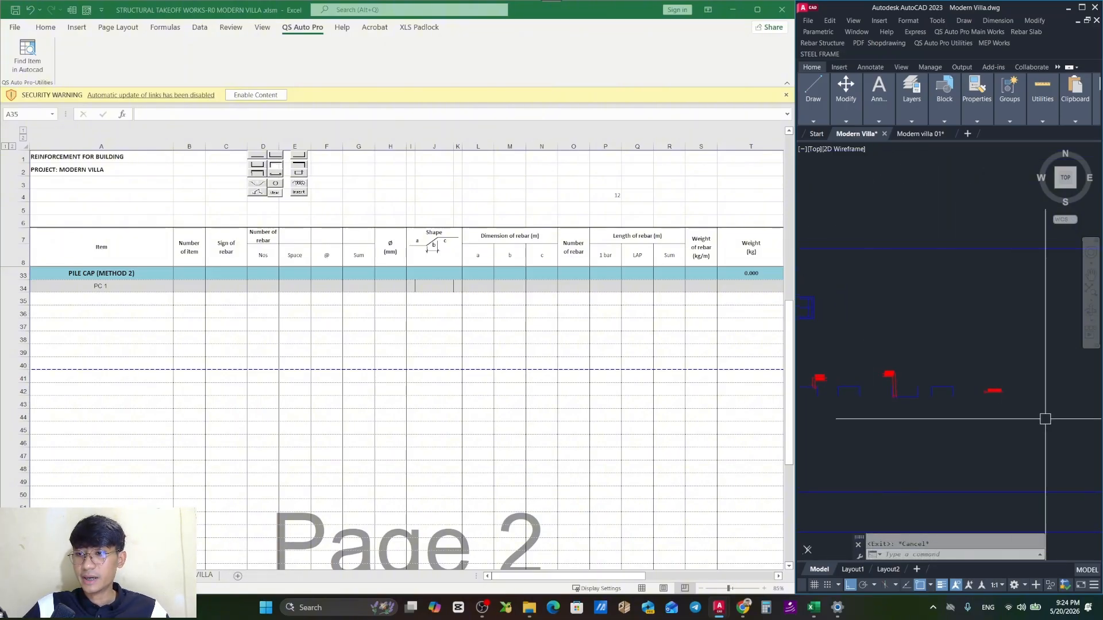
scroll(859, 377, down, 6)
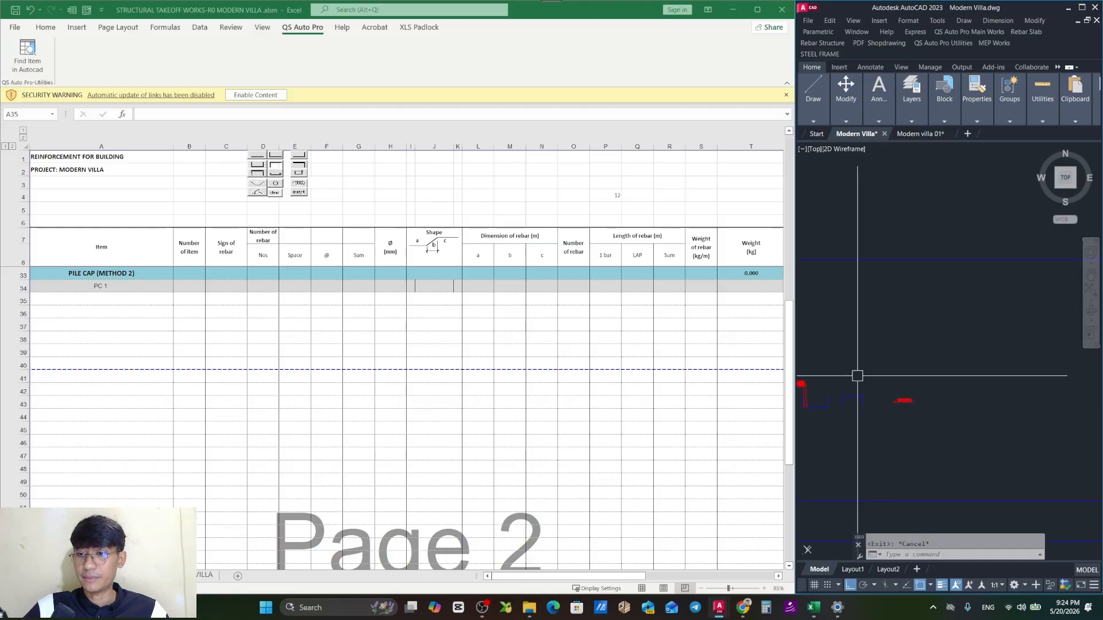
scroll(988, 344, up, 5)
drag(966, 339, 899, 381)
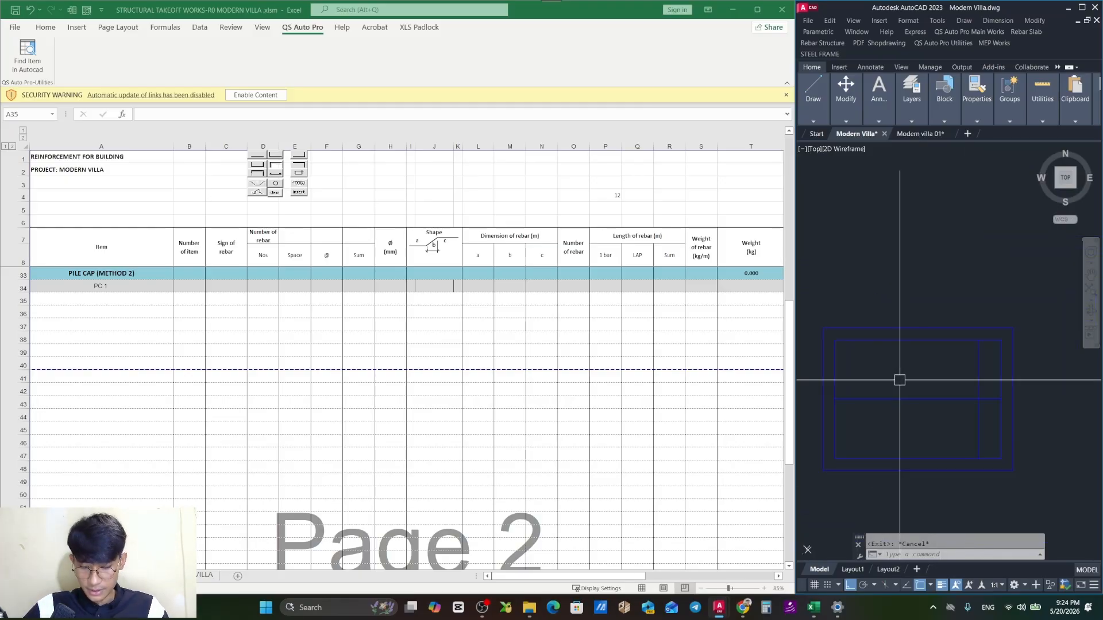
key(space)
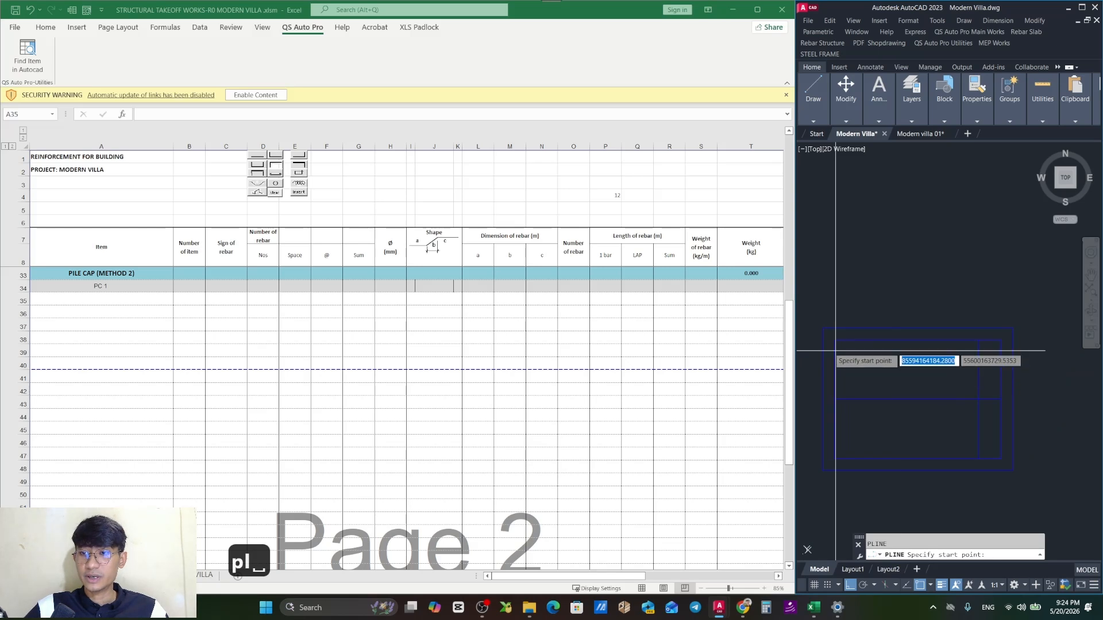
click(1001, 340)
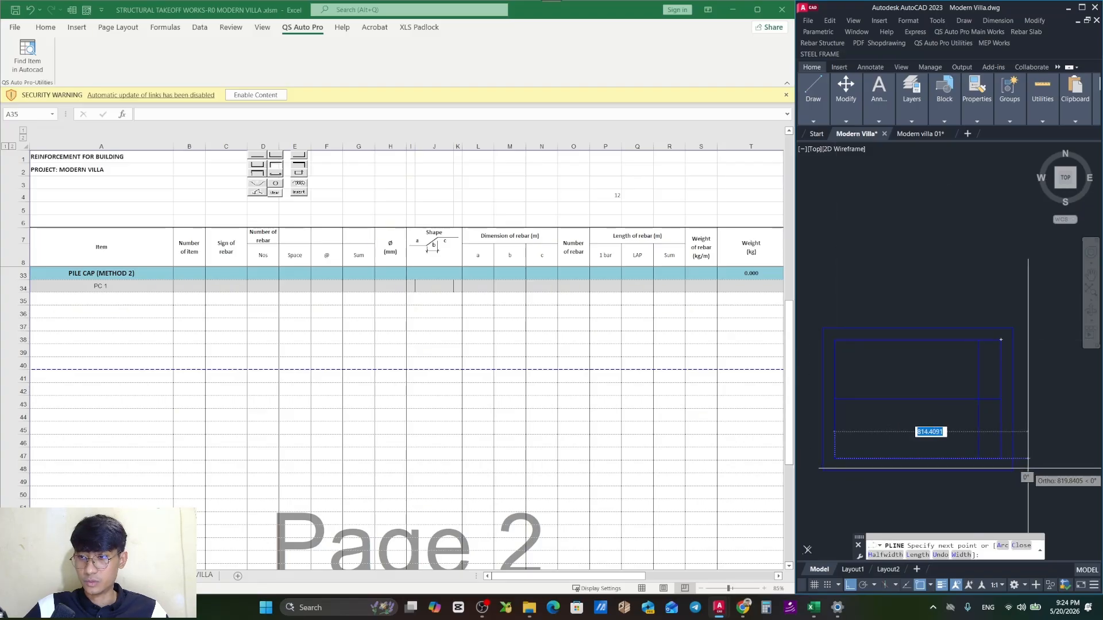
key(Escape)
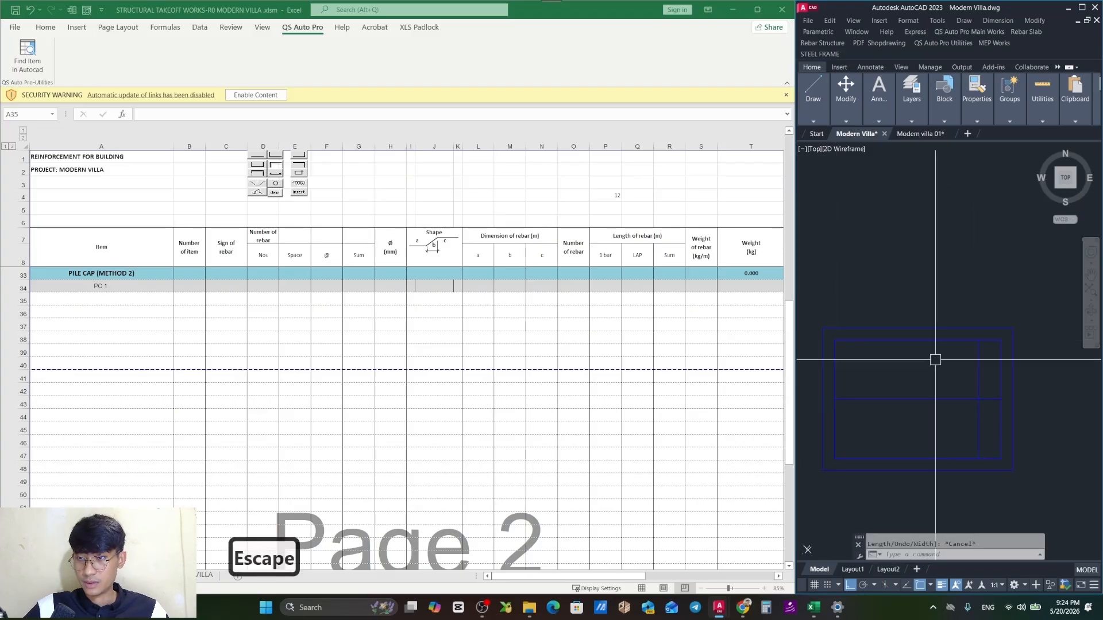
Move the new C-shaped polyline slightly down, off the inner rectangle.
click(934, 340)
text(m)
key(space)
click(893, 365)
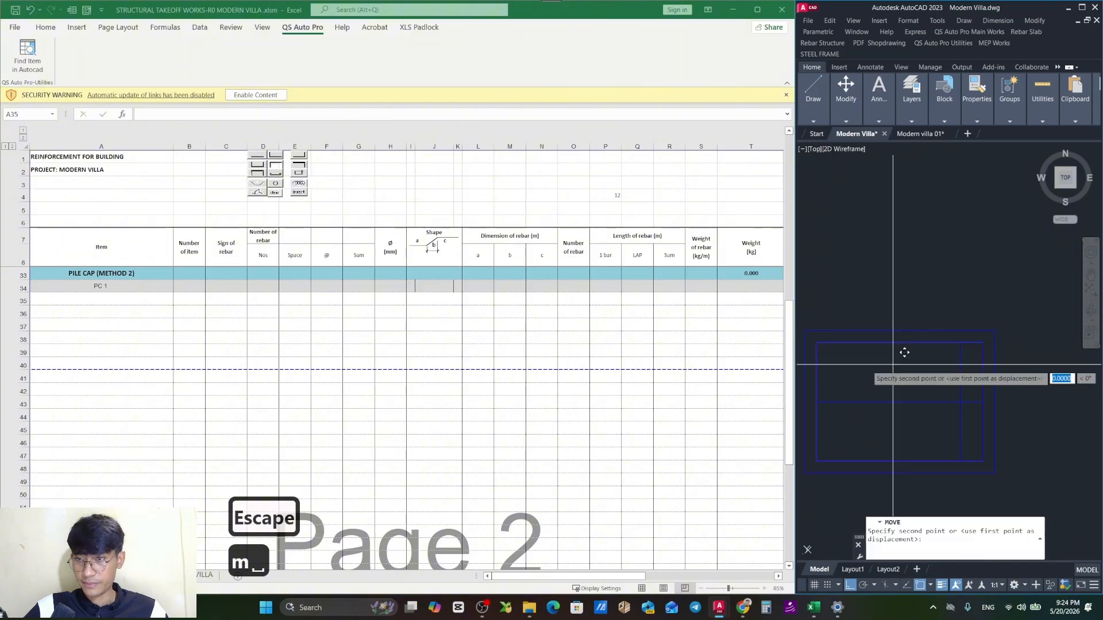
key(Escape)
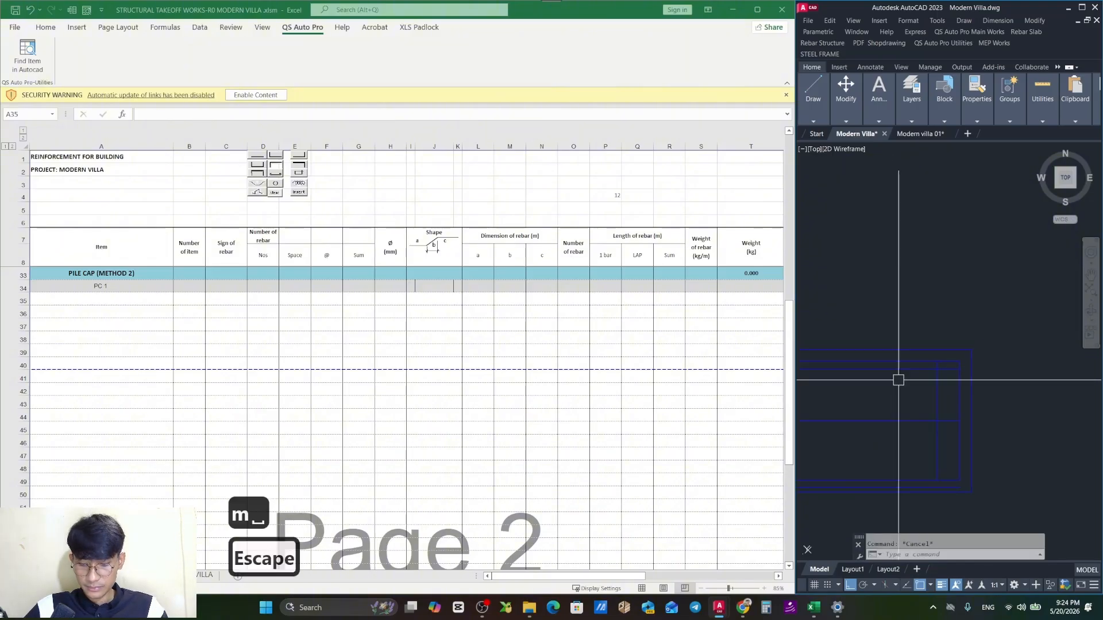
Draw an opposing C-shaped polyline along the top, right and bottom edges of the plan's inner rectangle.
text(pl)
key(space)
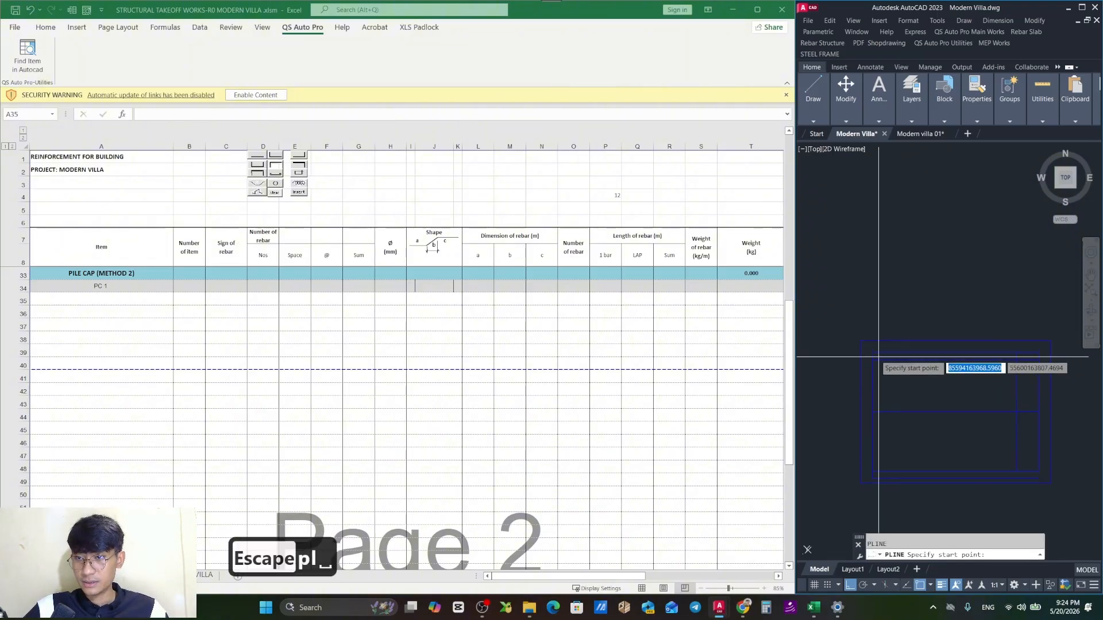
click(872, 352)
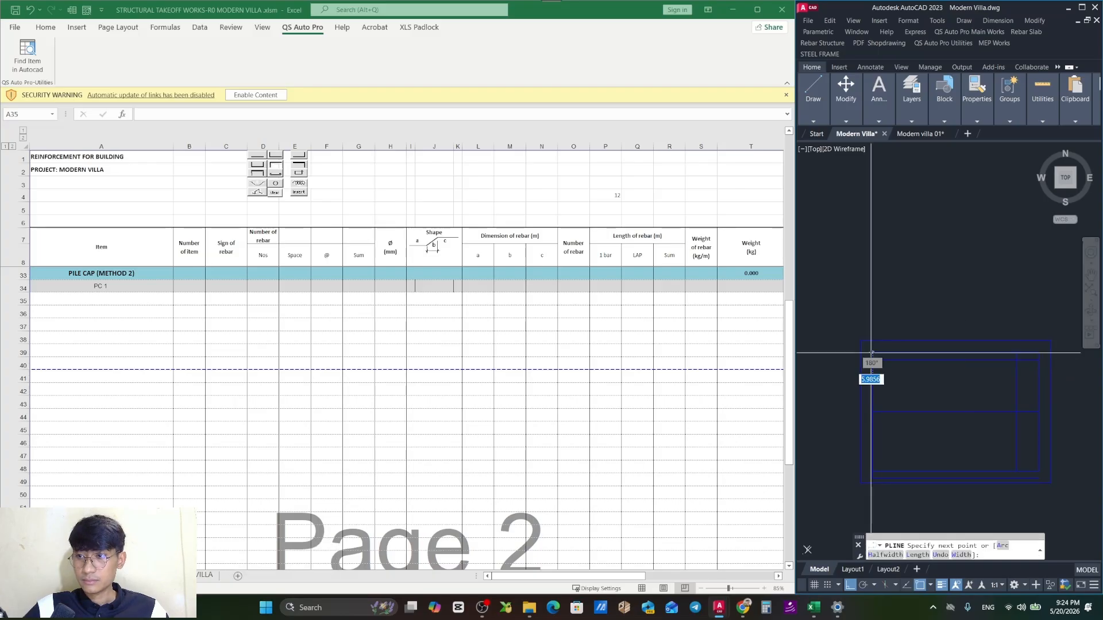
click(1039, 352)
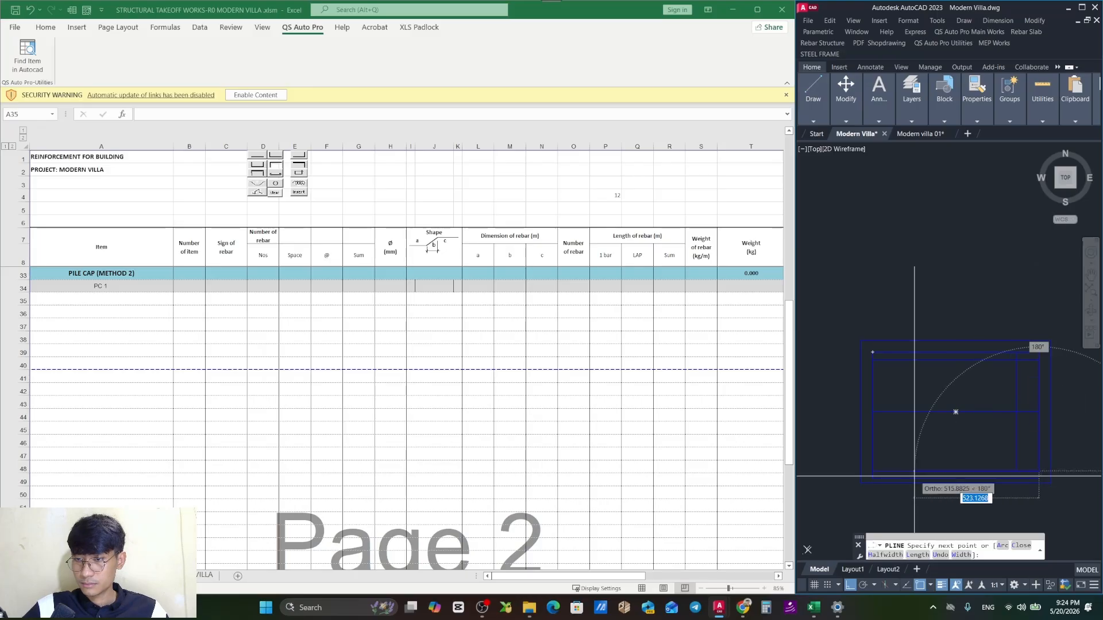
key(Escape)
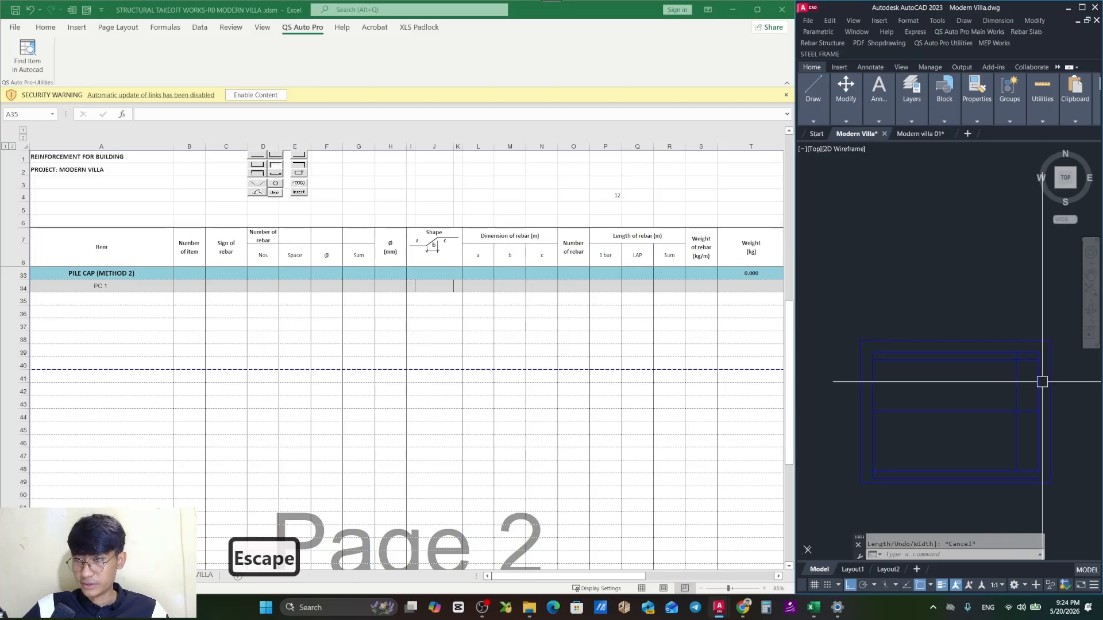
Move the second C-shaped polyline slightly down, level with the first one.
text(m)
key(space)
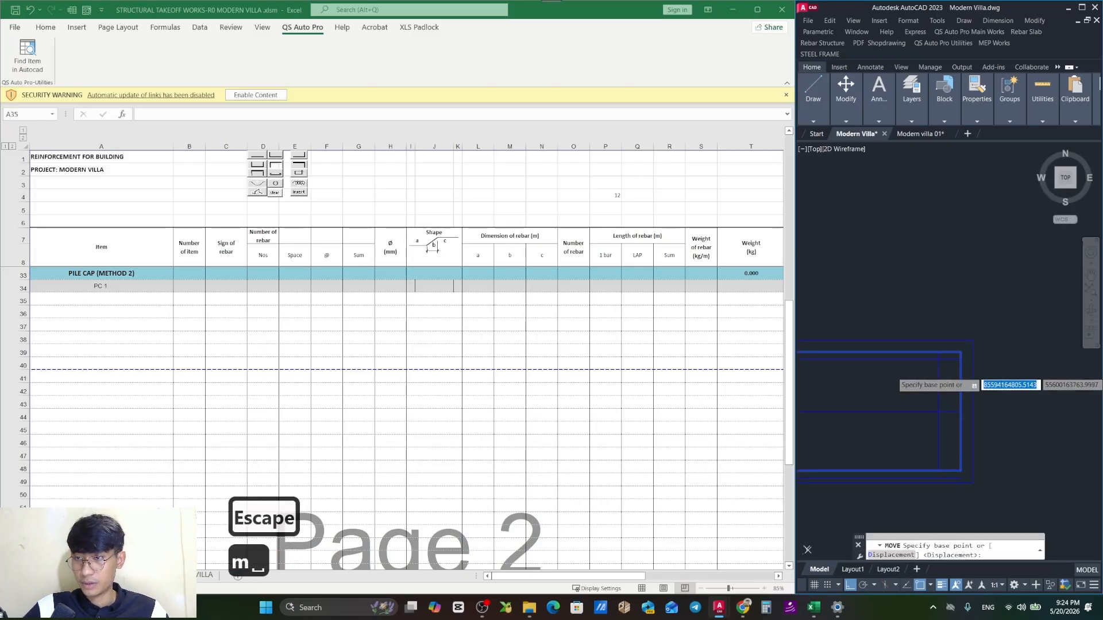
key(Escape)
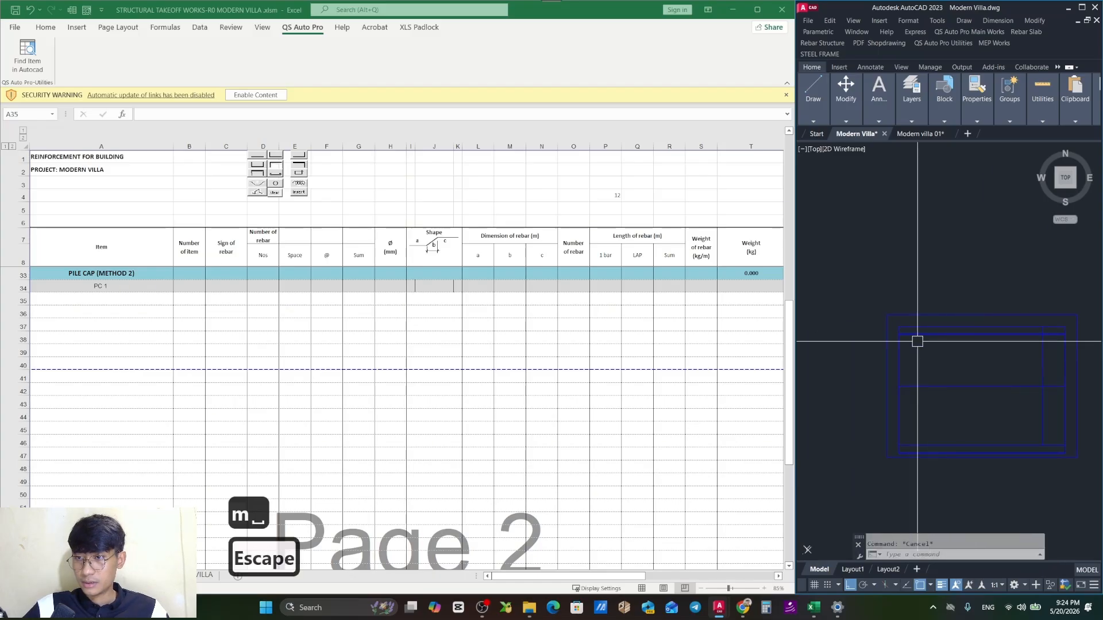
scroll(917, 342, up, 2)
scroll(924, 332, down, 4)
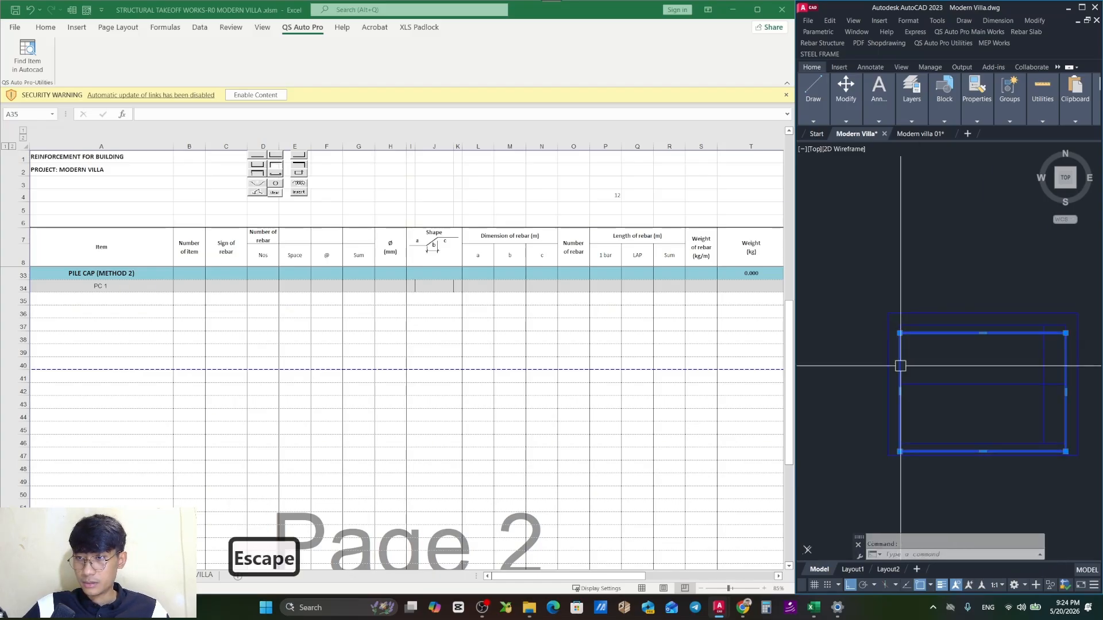
scroll(1028, 379, up, 2)
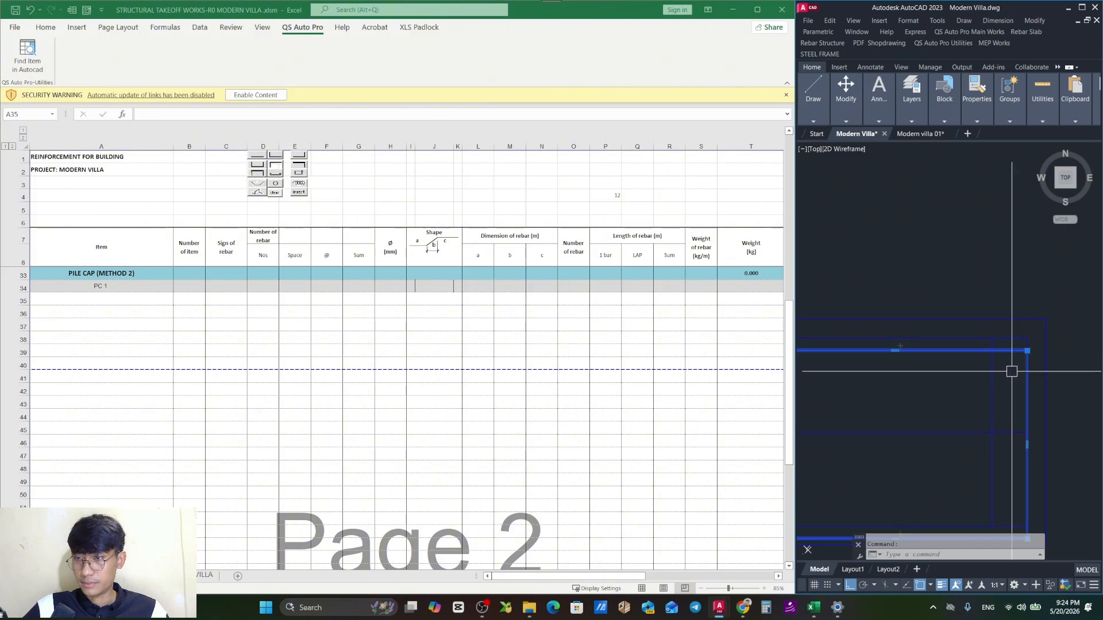
key(Escape)
scroll(1012, 367, up, 2)
key(Escape)
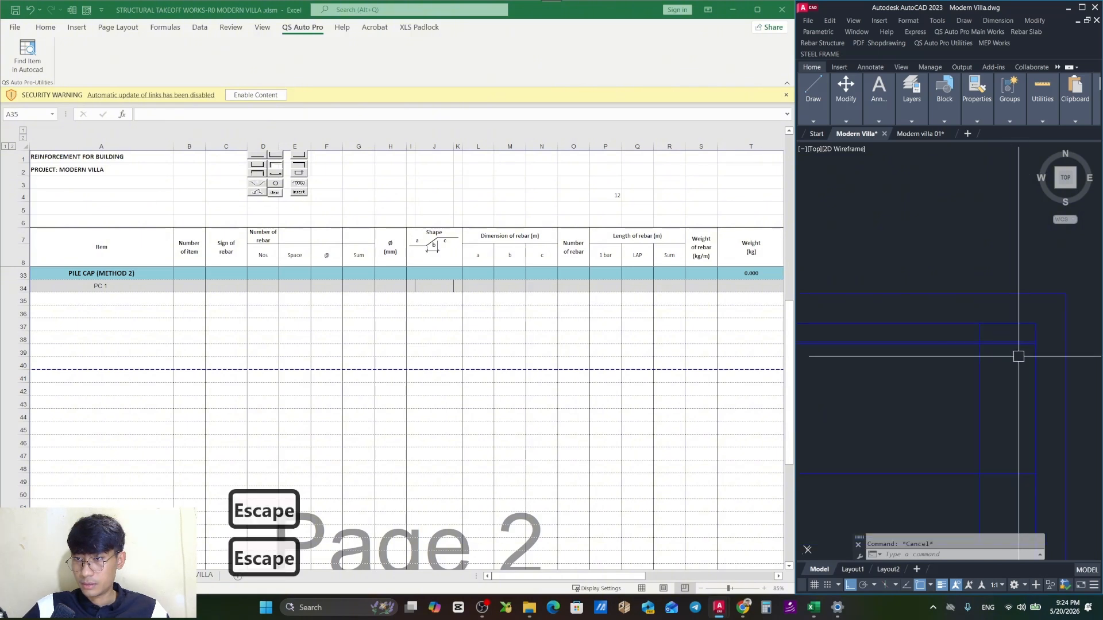
Move both C-shaped polylines together out of the plan and place them above the 1D10-Around label, with Ortho off.
scroll(1022, 341, up, 2)
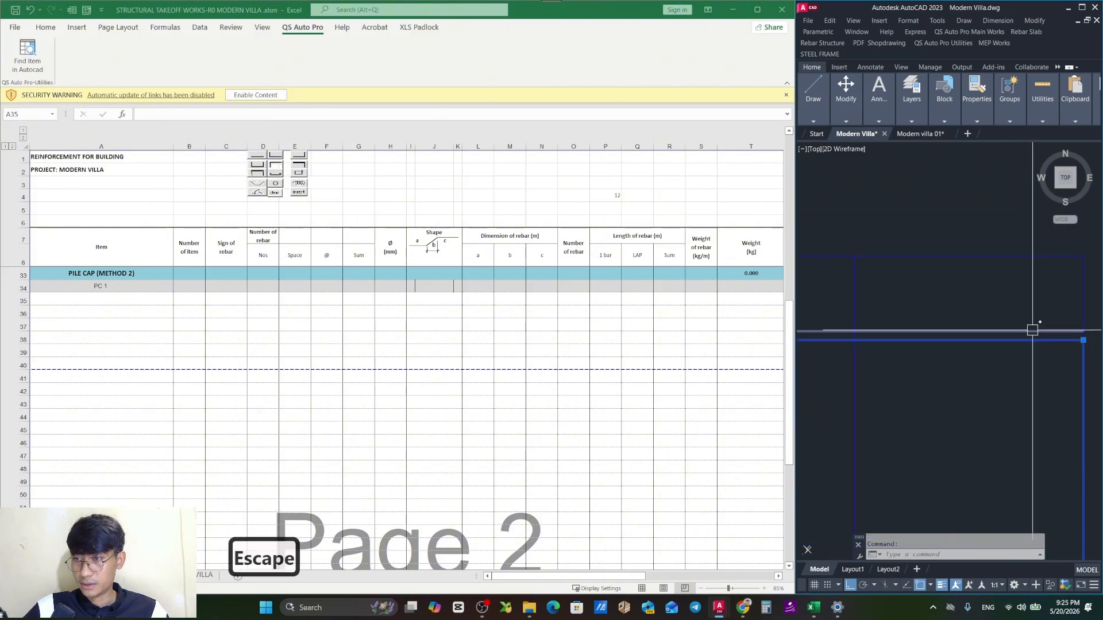
scroll(1014, 333, down, 3)
drag(1034, 396, 973, 370)
text(m)
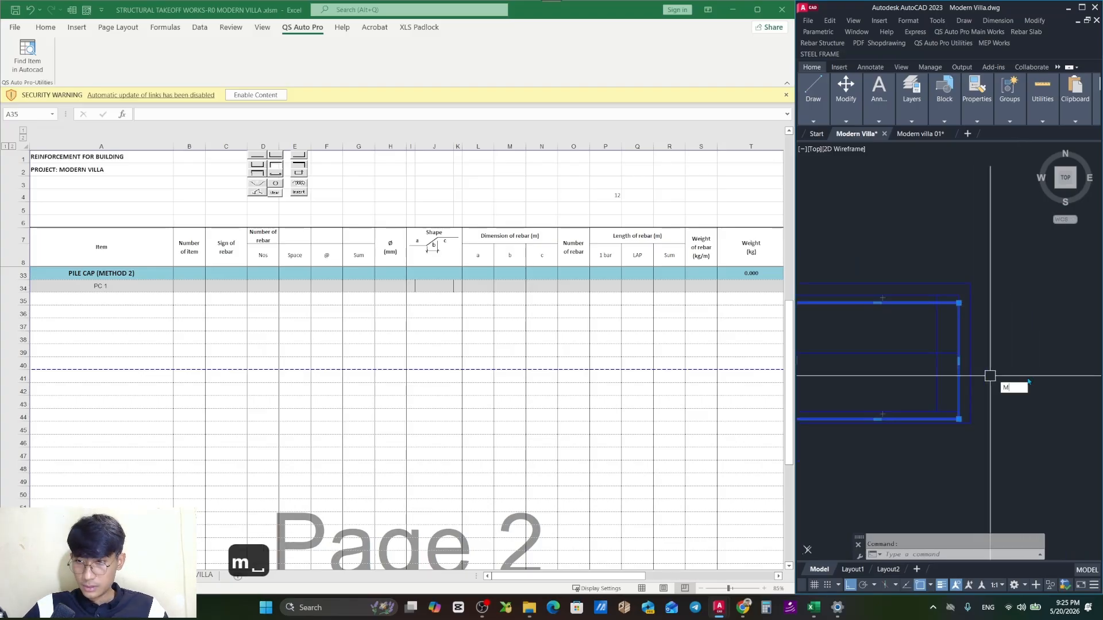
key(space)
click(1029, 371)
scroll(1011, 365, down, 6)
drag(1025, 430, 924, 363)
drag(997, 371, 914, 329)
key(F8)
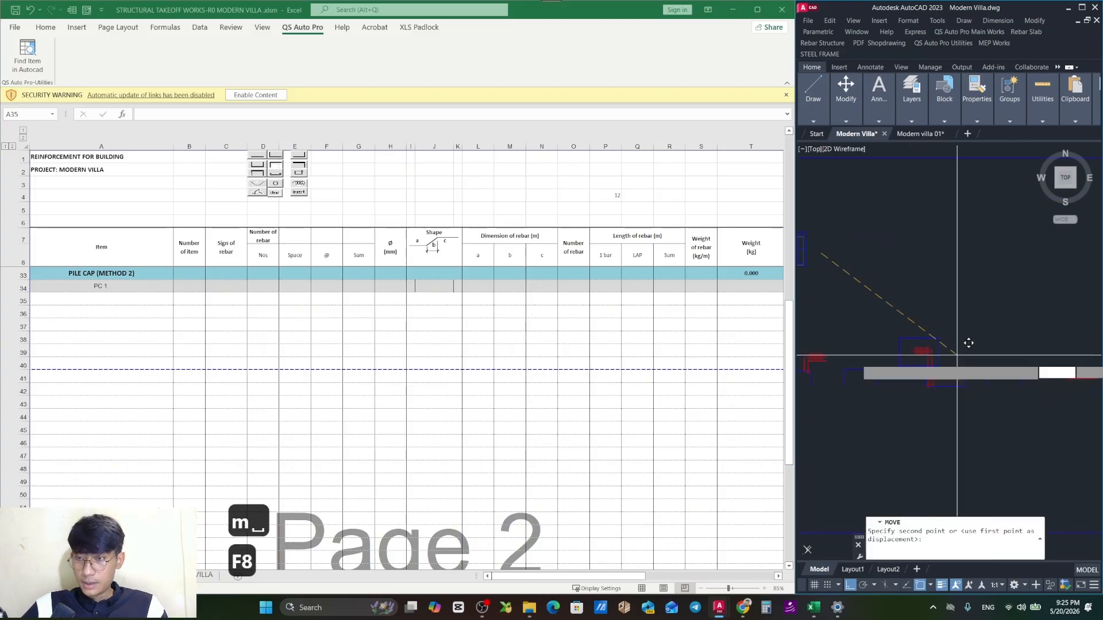
drag(978, 423, 960, 387)
scroll(970, 382, up, 2)
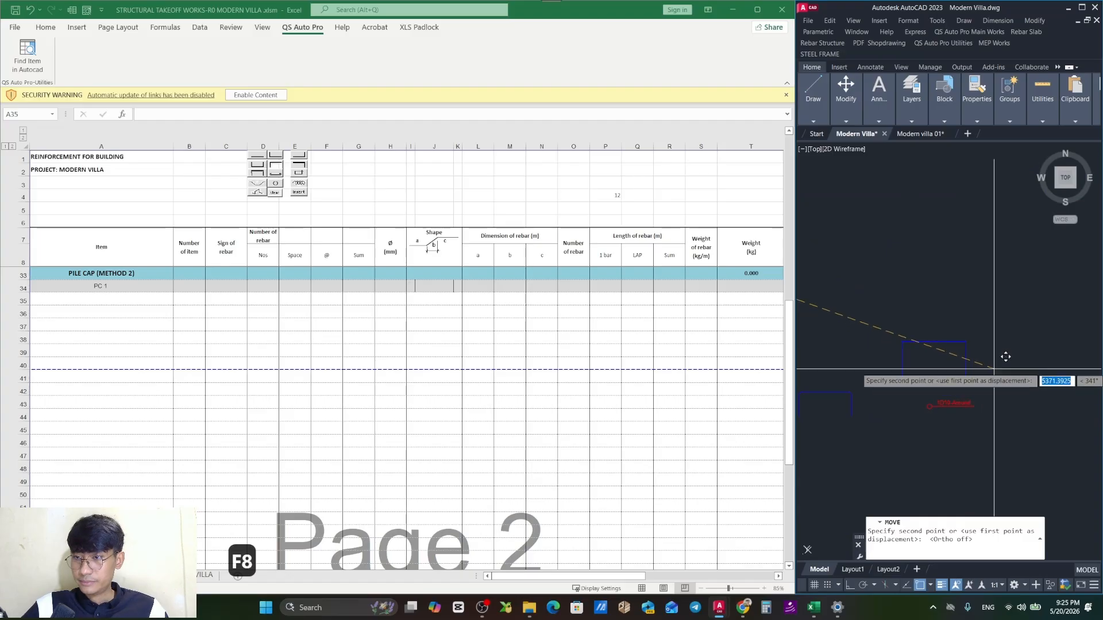
key(Escape)
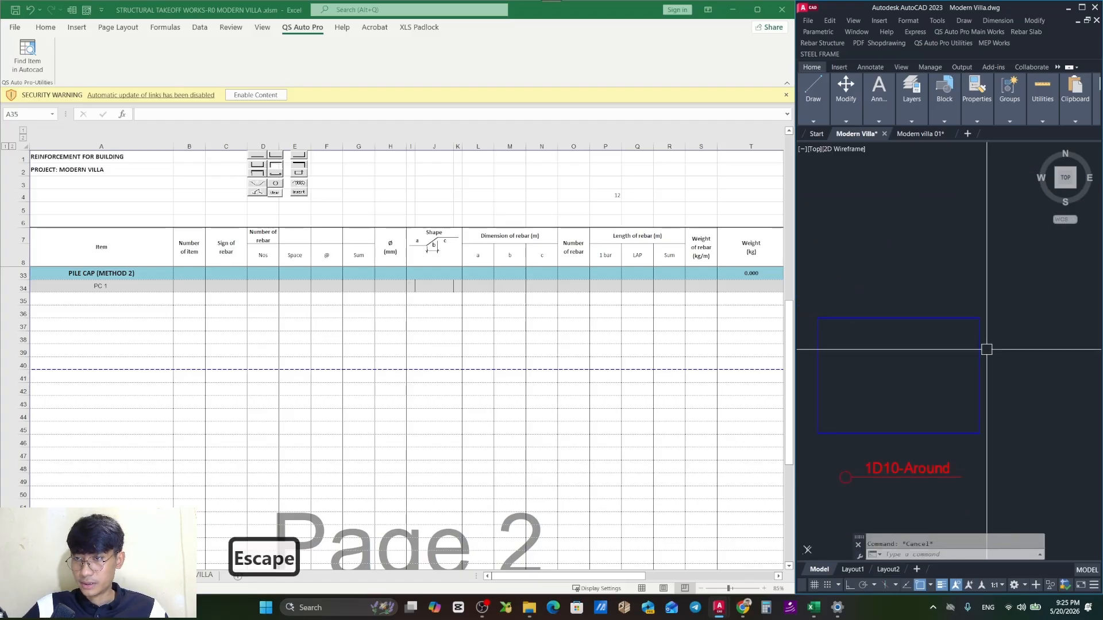
Move the C-shaped bar that forms the right side slightly right and down so the two 1D10-Around bars are offset.
drag(984, 347, 981, 374)
text(m)
key(space)
click(1007, 364)
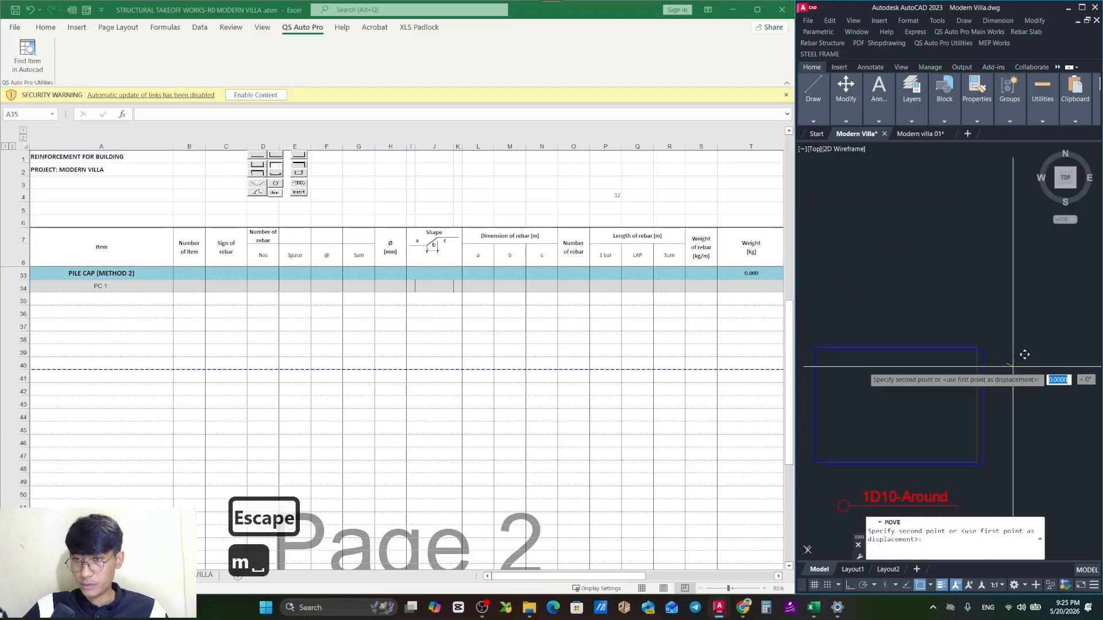
click(1020, 371)
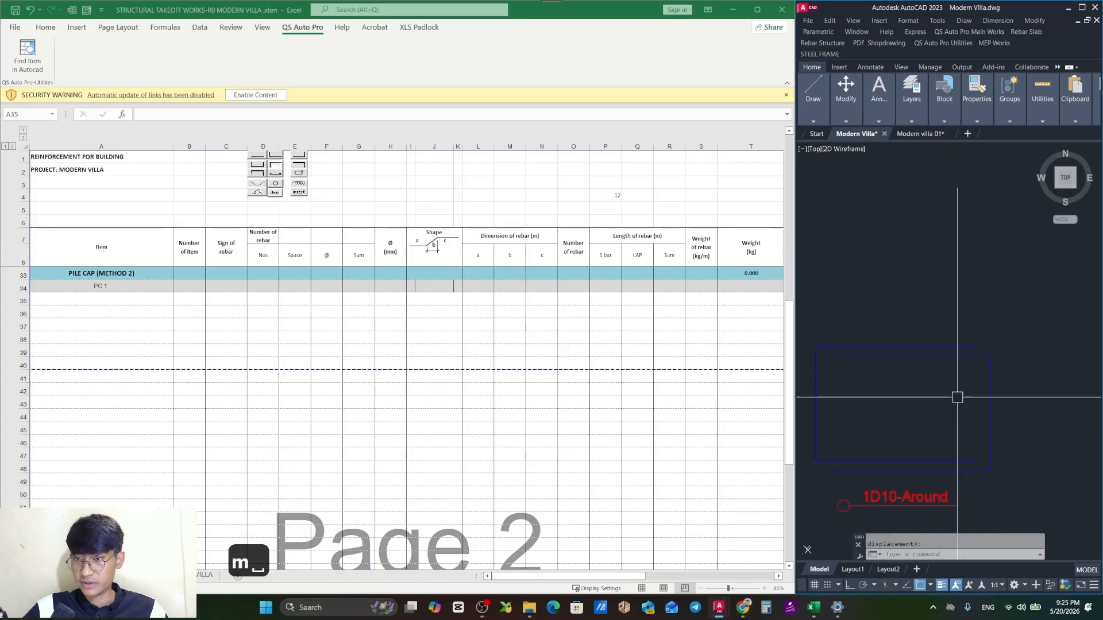
Review the pile cap plan outline together with the row of extracted rebar shapes and their labels.
drag(945, 390, 1016, 358)
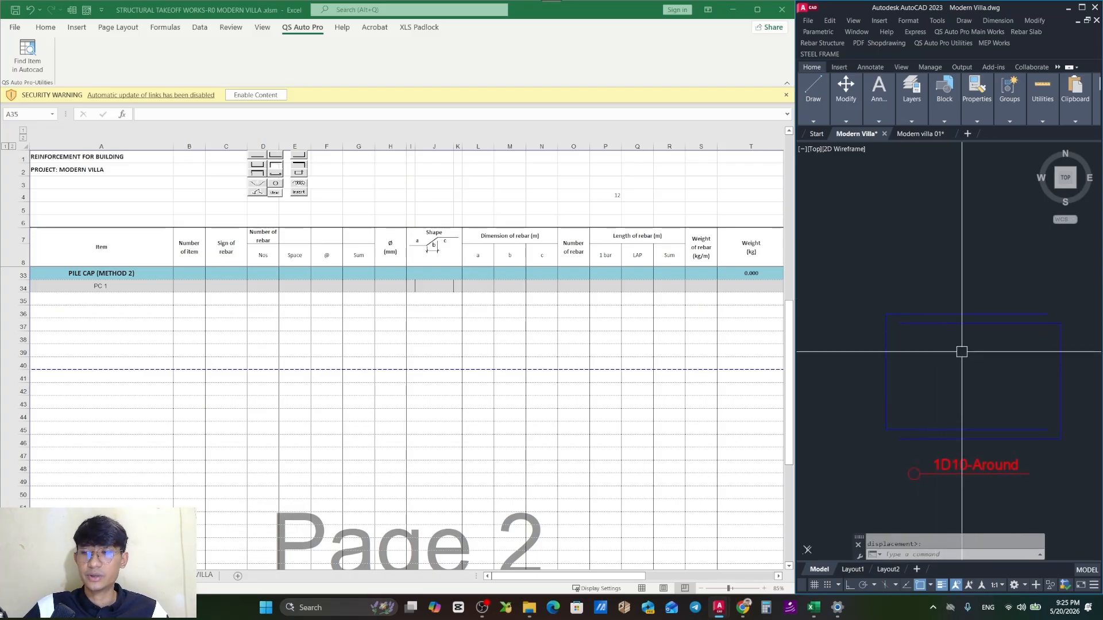
scroll(961, 352, down, 5)
drag(960, 354, 1010, 385)
scroll(1009, 384, down, 4)
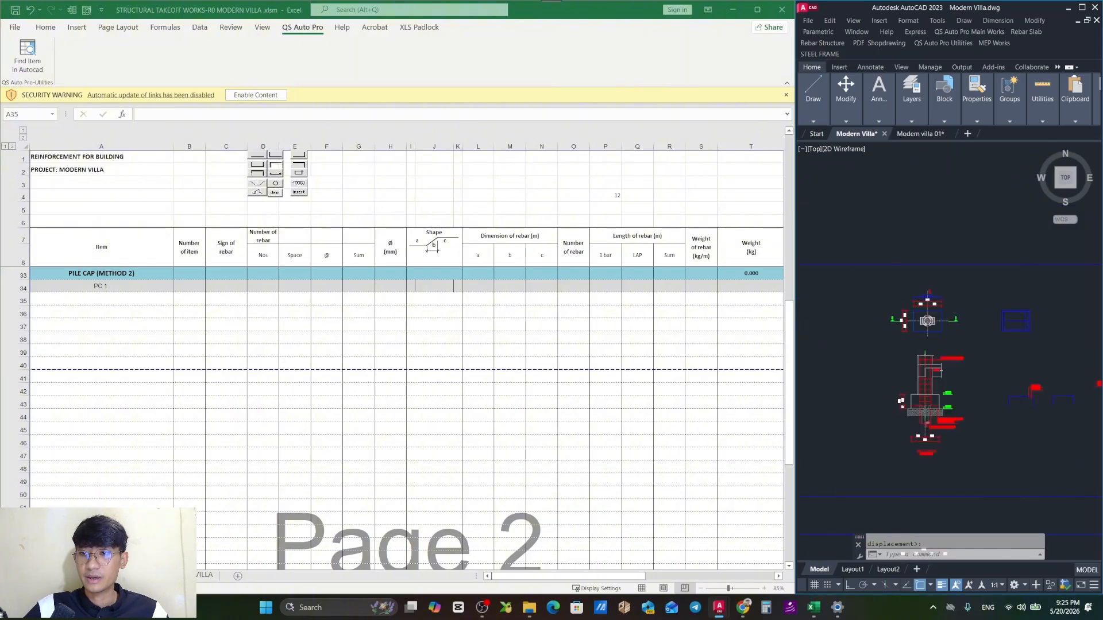
scroll(1002, 329, up, 4)
mouse_move(1002, 329)
mouse_down()
mouse_move(1026, 318)
mouse_move(837, 308)
mouse_up()
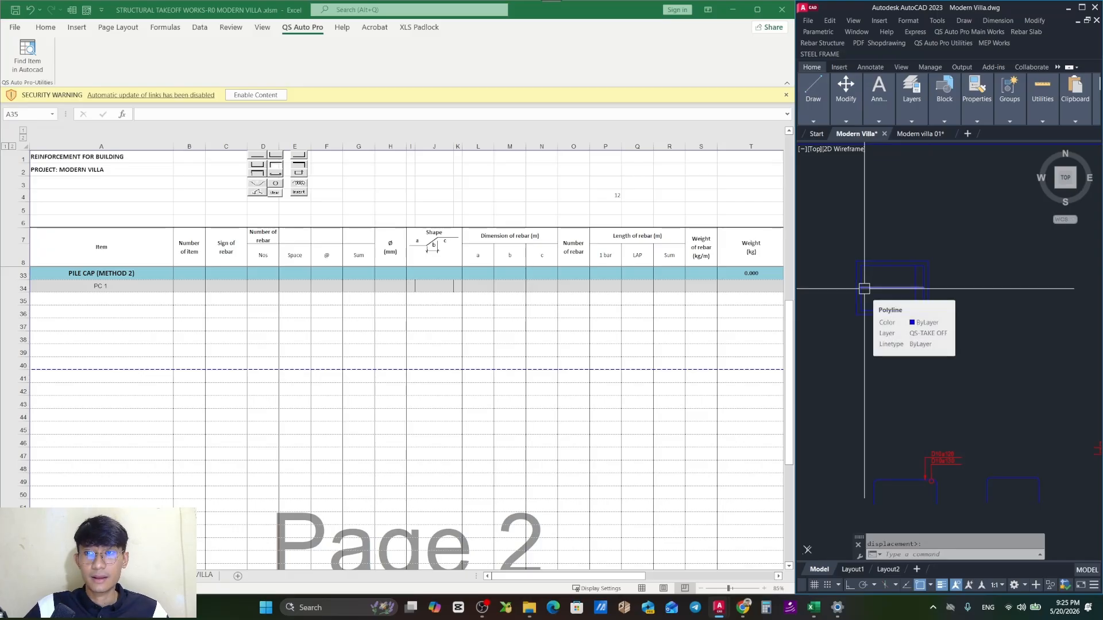
scroll(866, 317, down, 6)
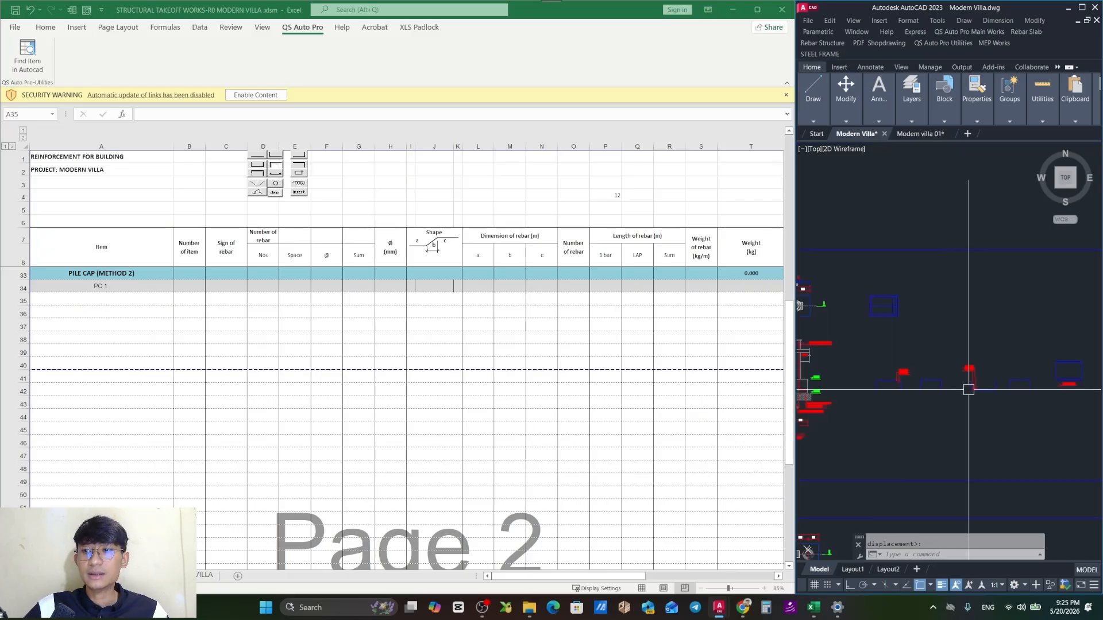
Try shortening the upper legs of both C-shaped around bars, and undo the trial stretches.
scroll(977, 389, up, 6)
scroll(915, 378, up, 2)
drag(897, 365, 1037, 335)
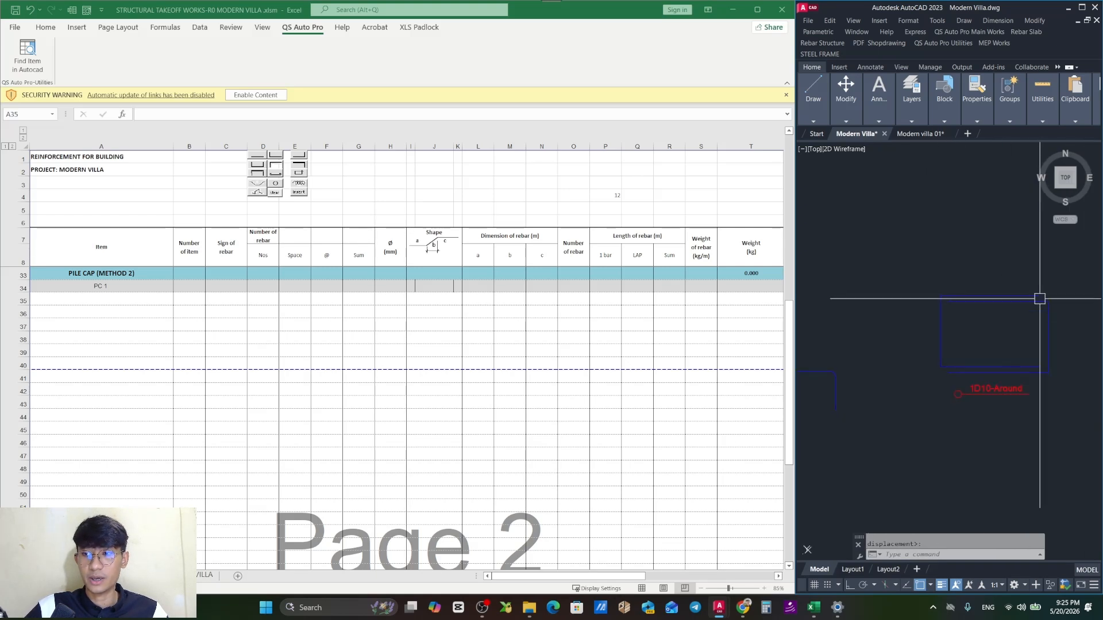
scroll(982, 298, up, 2)
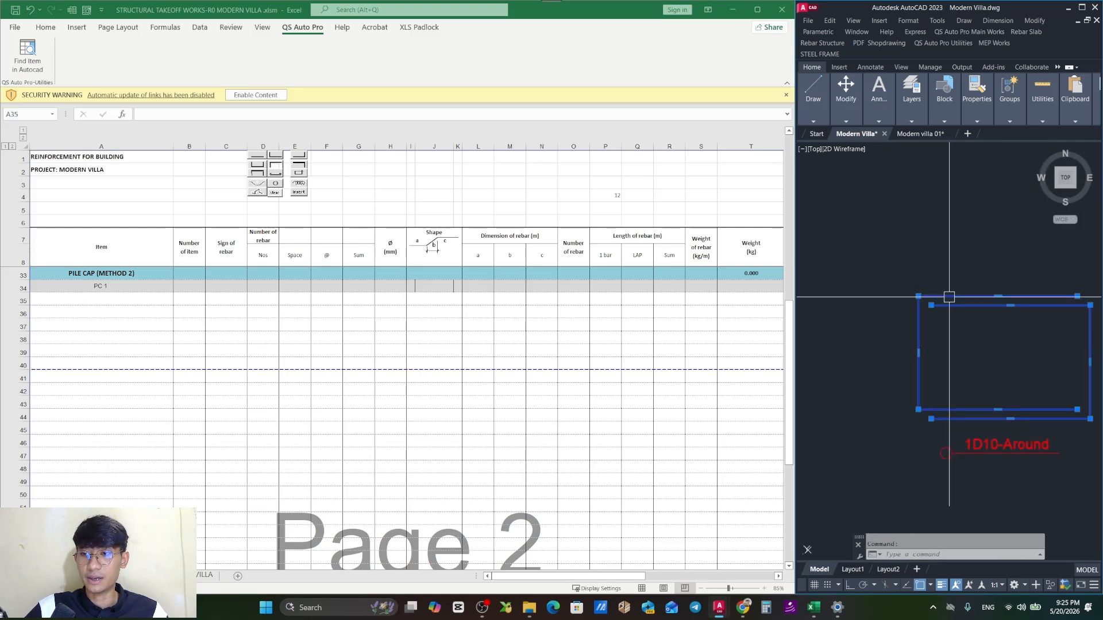
key(Escape)
click(949, 309)
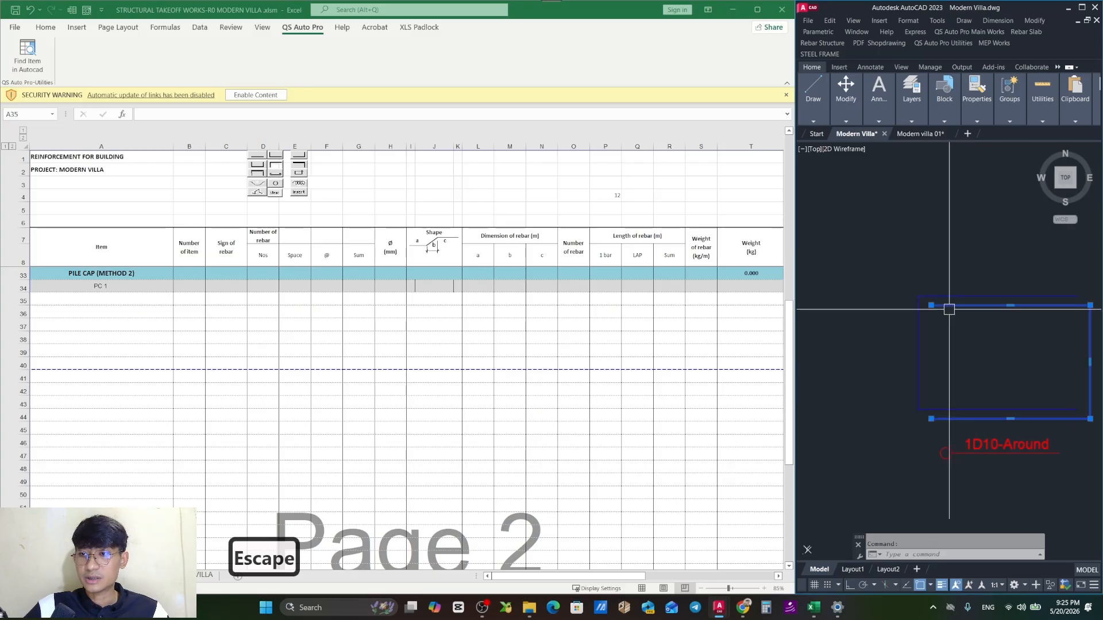
click(931, 305)
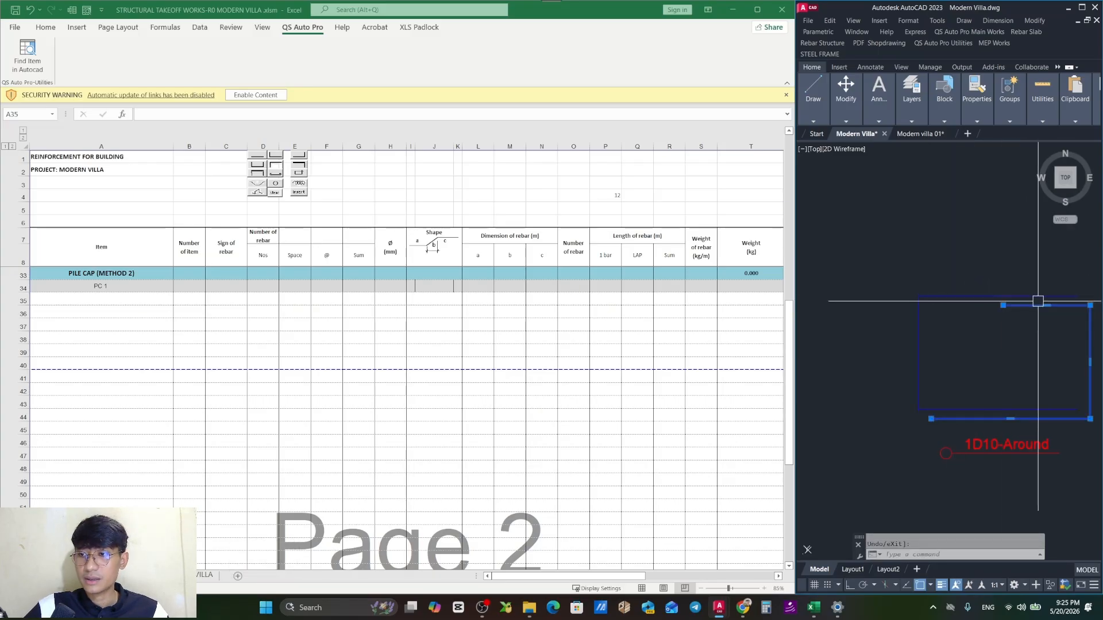
click(1003, 305)
click(959, 305)
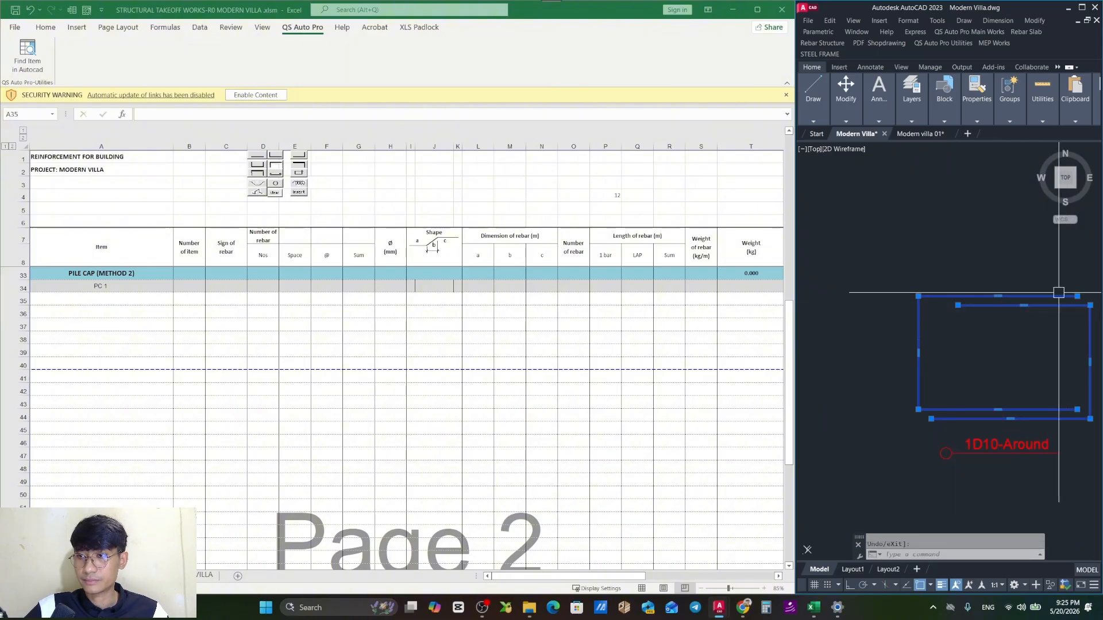
click(1077, 297)
click(1045, 296)
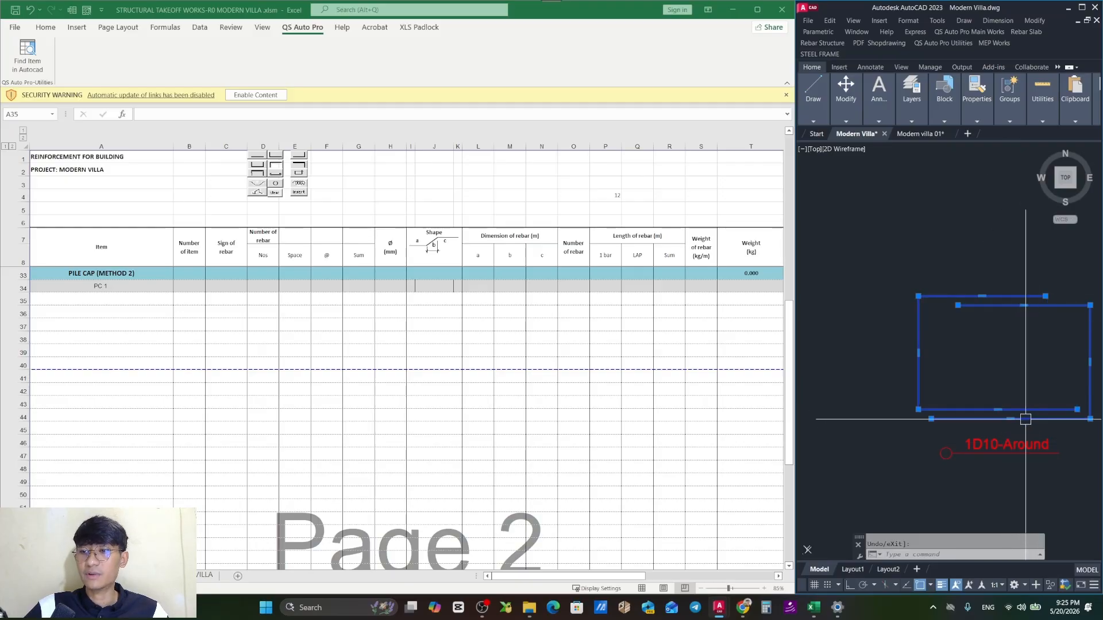
key(ctrl+z)
key(ctrl+z)
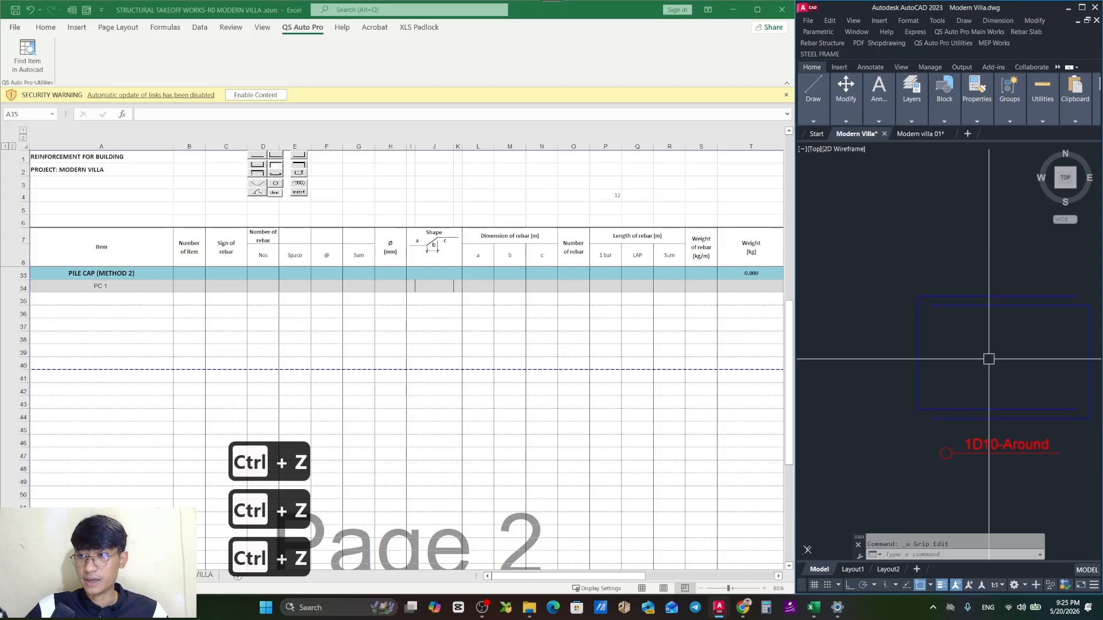
Change the 1D10-Around label text below the two C-shaped bars to D10a400.
scroll(962, 336, down, 6)
scroll(980, 357, up, 7)
drag(980, 356, 847, 399)
double_click(977, 365)
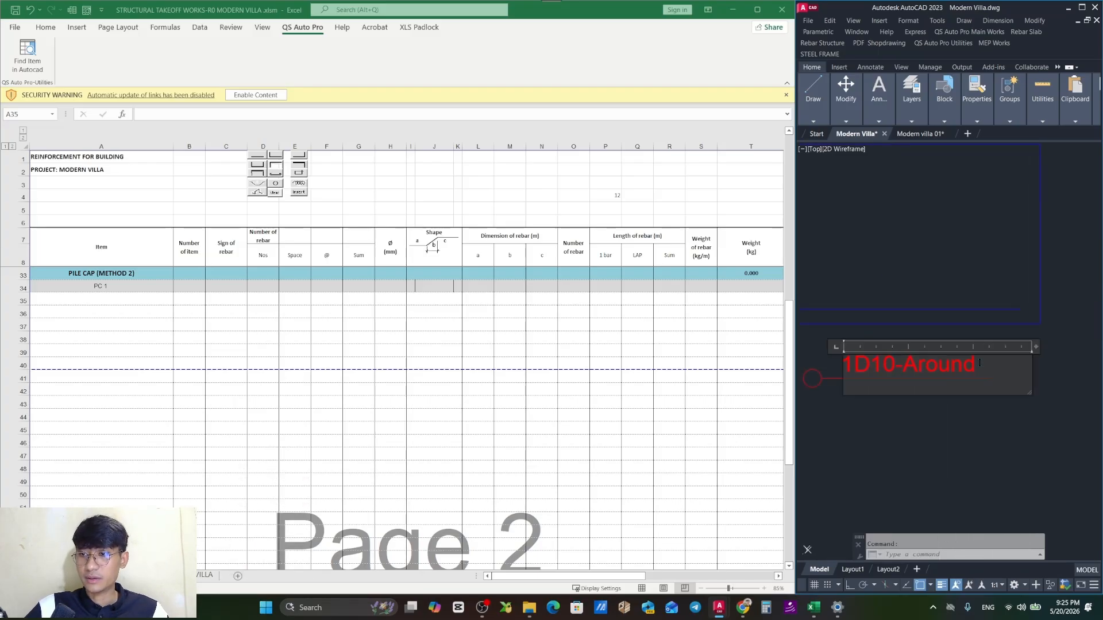
key(BackSpace)
key(BackSpace)
key(BackSpace)
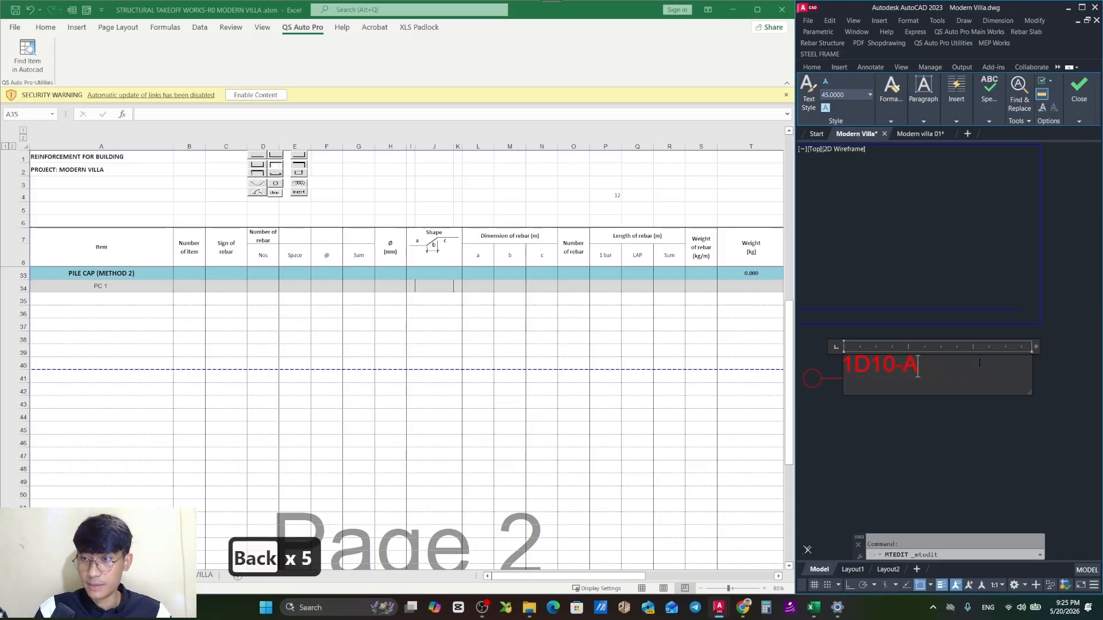
key(Left)
key(Left)
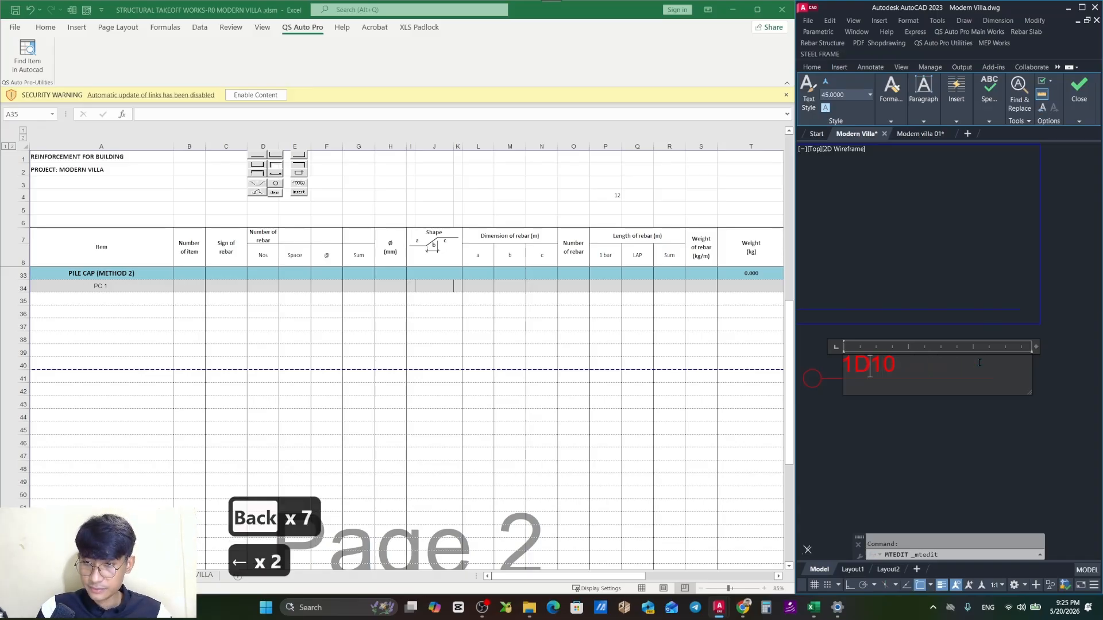
key(BackSpace)
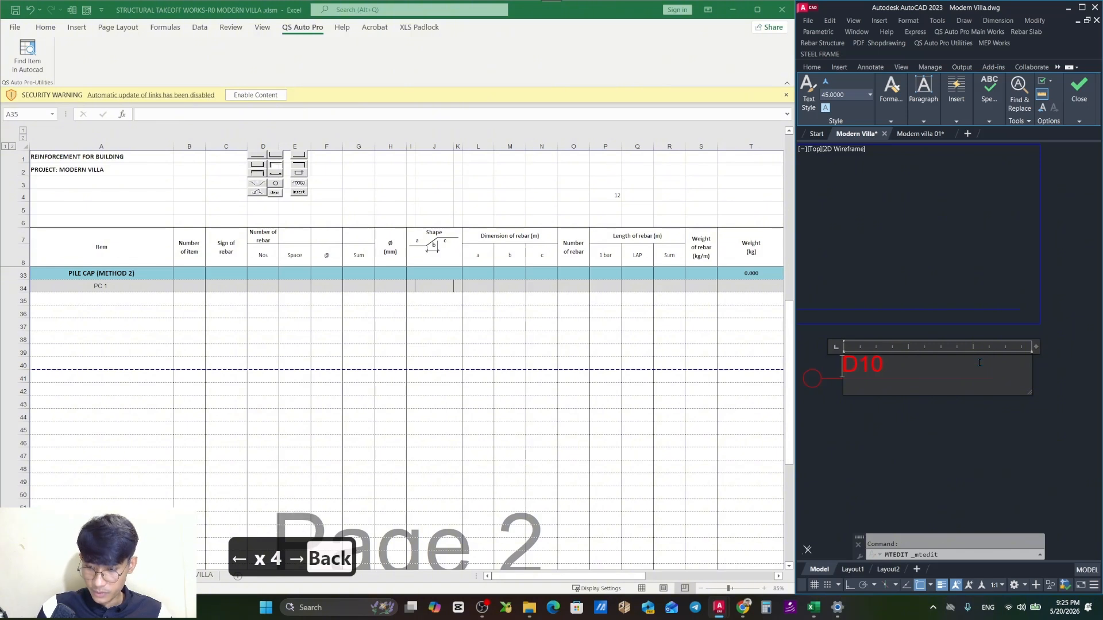
key(Right)
key(Right)
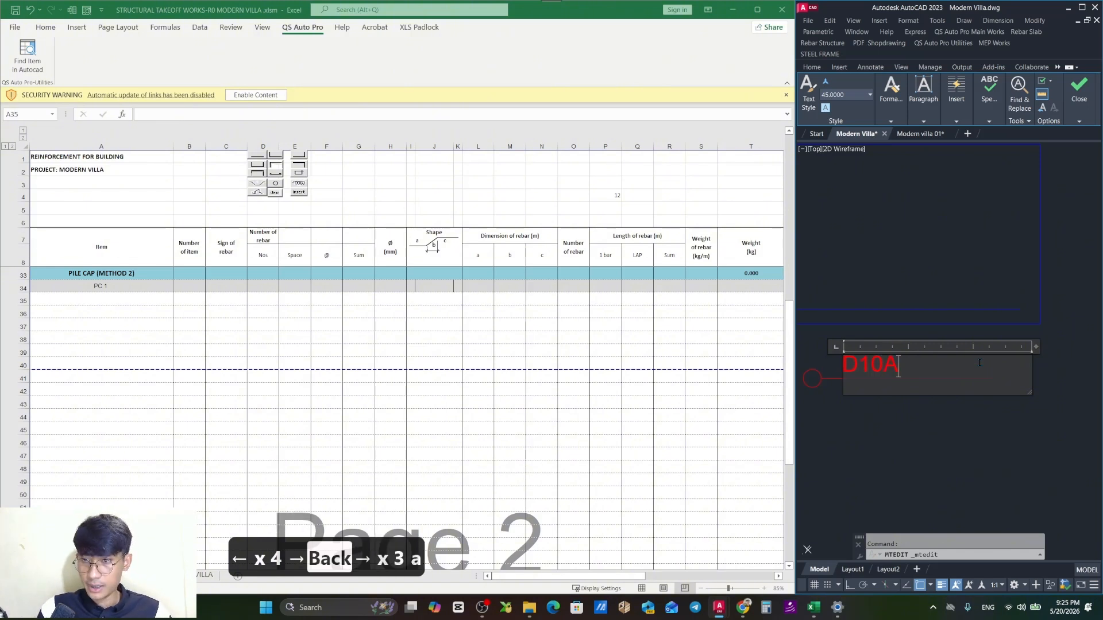
key(BackSpace)
text(a)
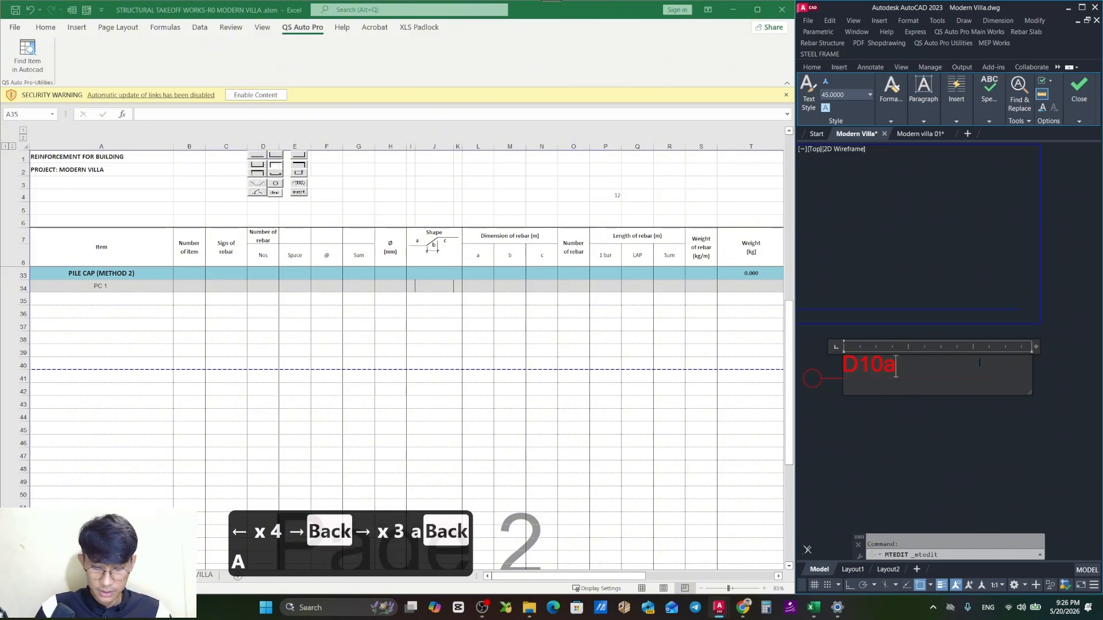
text(400)
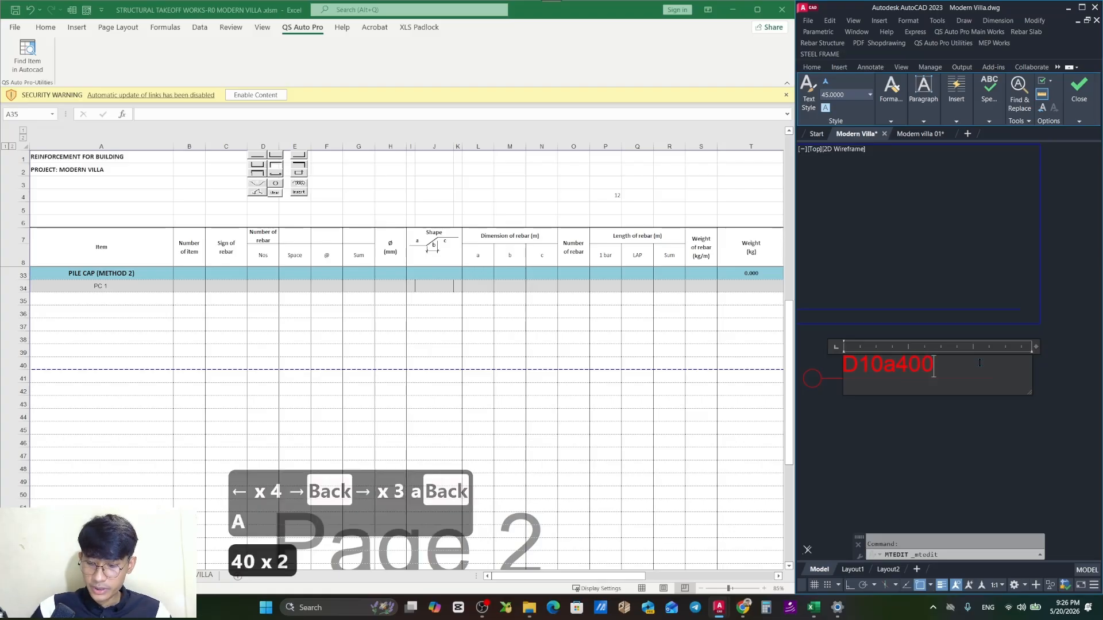
key(Return)
key(BackSpace)
key(Escape)
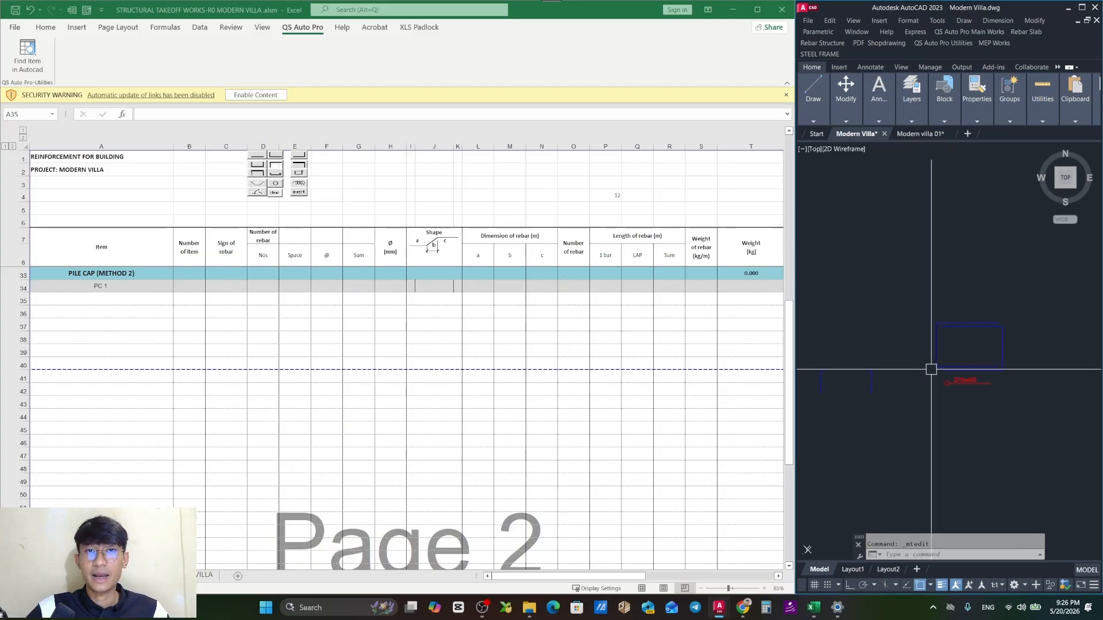
Review the pile cap heights in Section B-B together with the row of rebar shapes and the D10a400 label.
drag(872, 403, 931, 381)
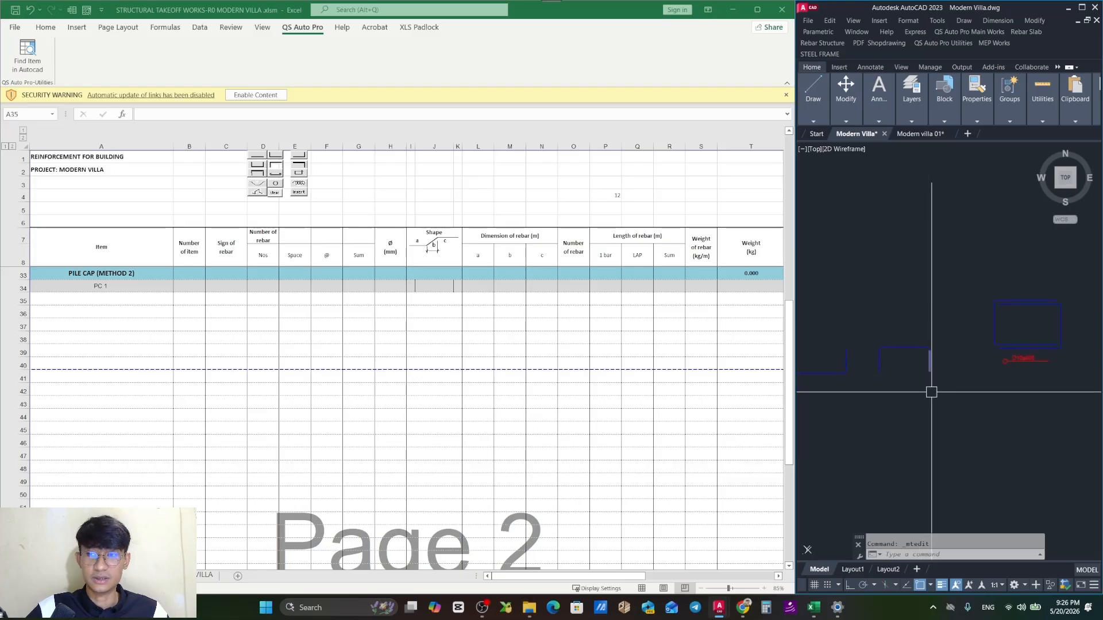
drag(894, 418, 965, 412)
drag(898, 398, 942, 383)
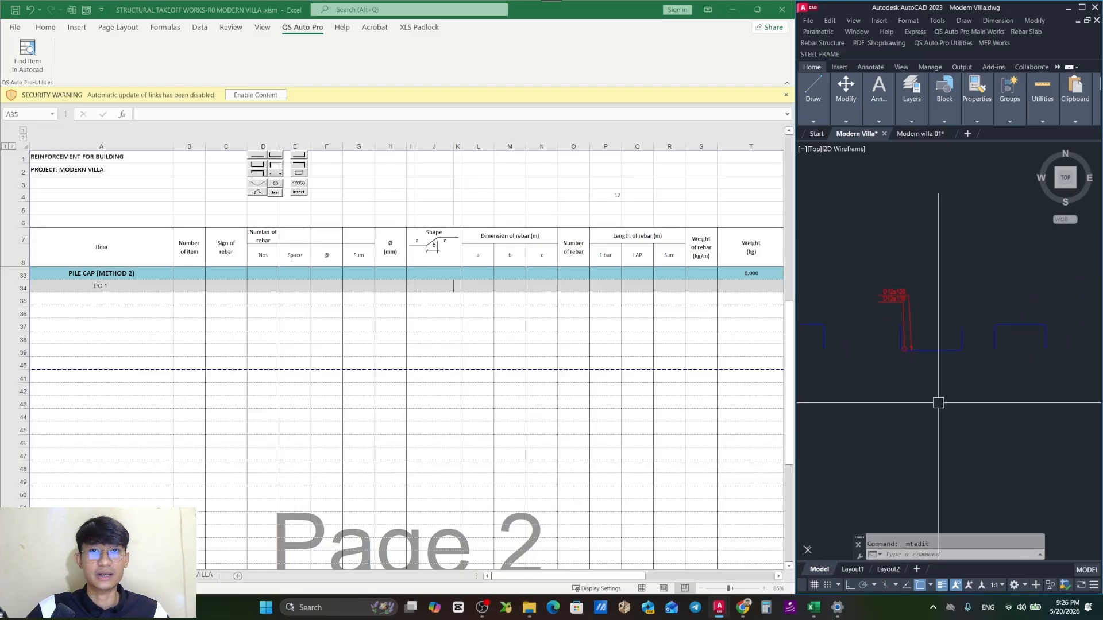
mouse_move(863, 398)
mouse_down()
mouse_move(1022, 395)
mouse_move(977, 374)
mouse_up()
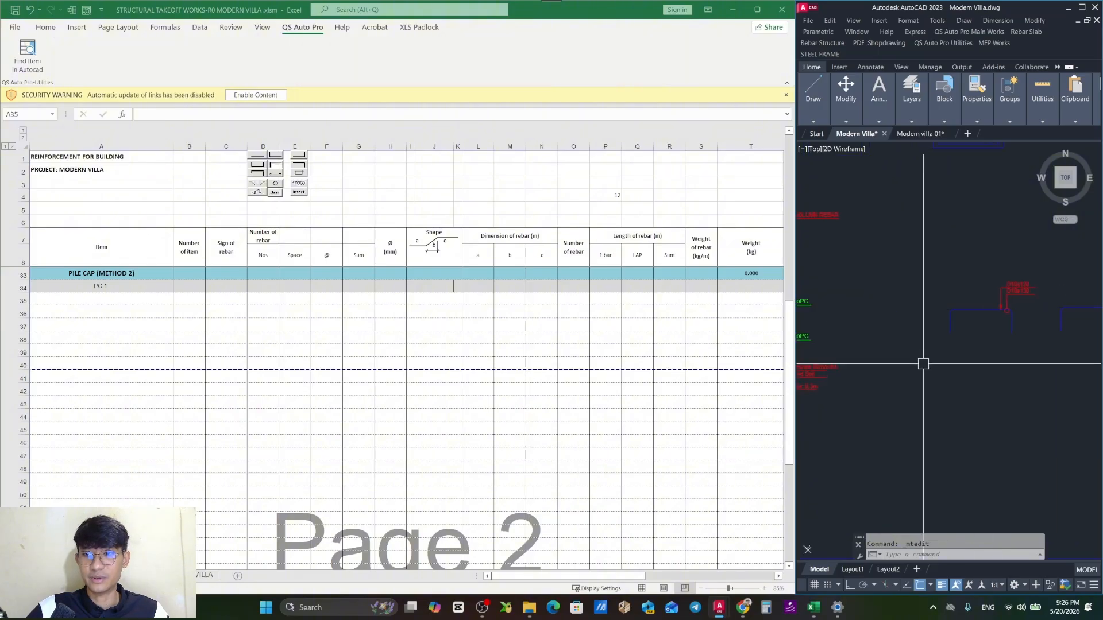
drag(850, 358, 973, 339)
drag(836, 332, 911, 365)
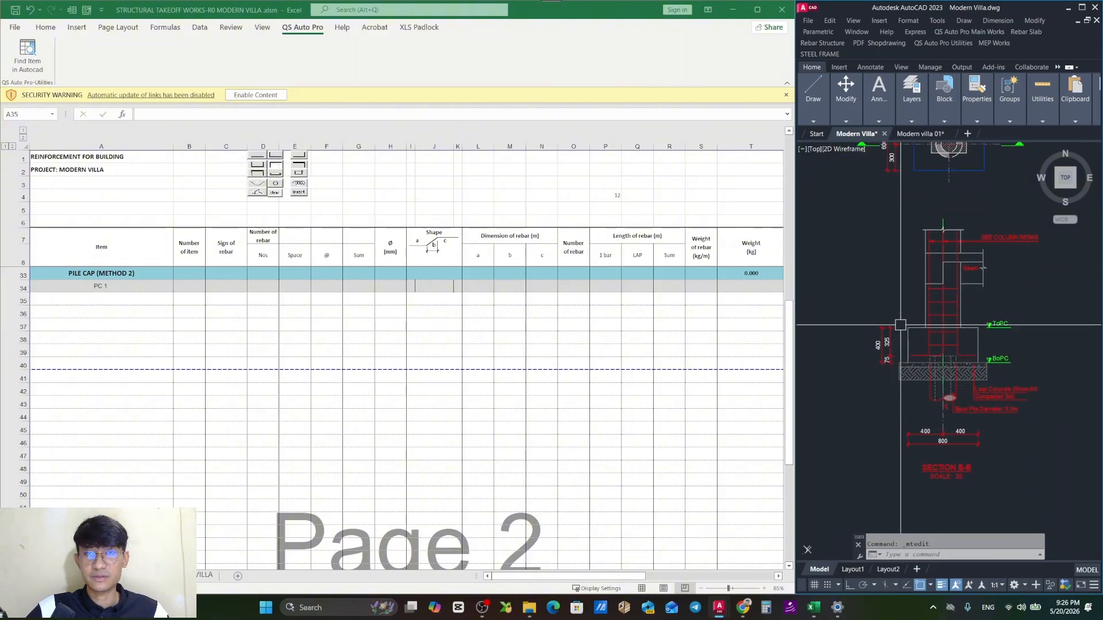
drag(901, 326, 781, 326)
drag(1012, 339, 854, 348)
drag(1027, 357, 919, 355)
scroll(948, 374, up, 5)
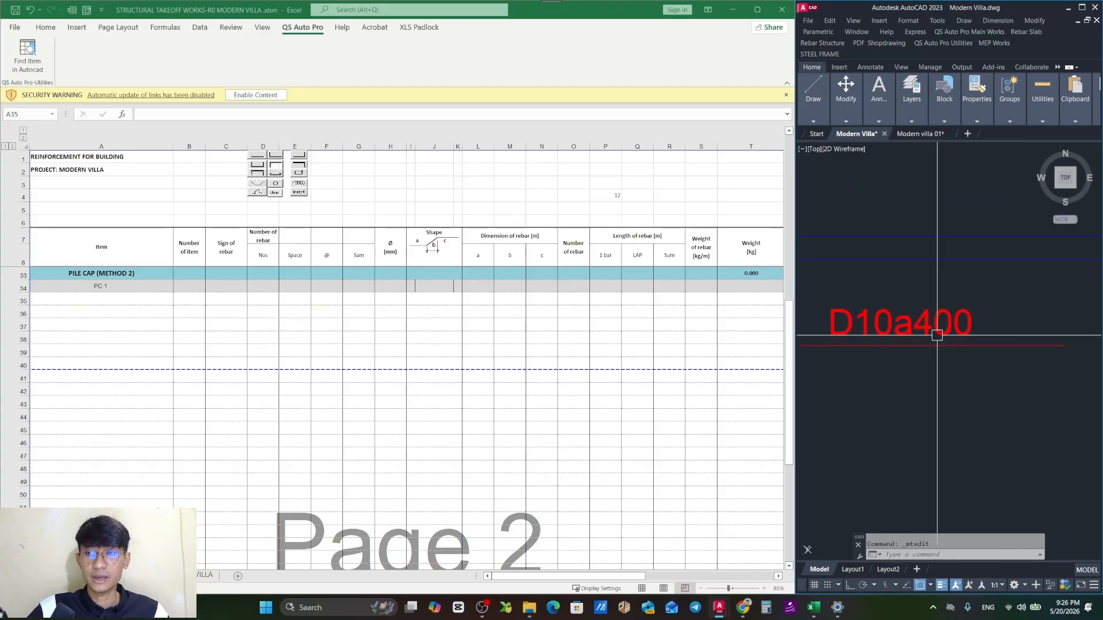
scroll(938, 333, down, 4)
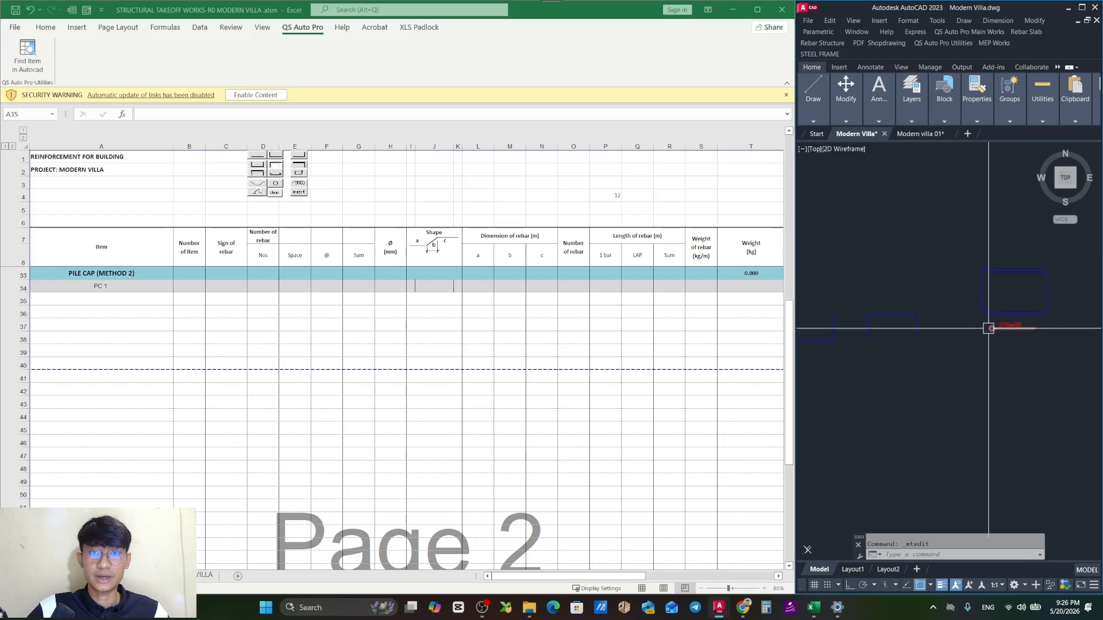
scroll(983, 329, down, 2)
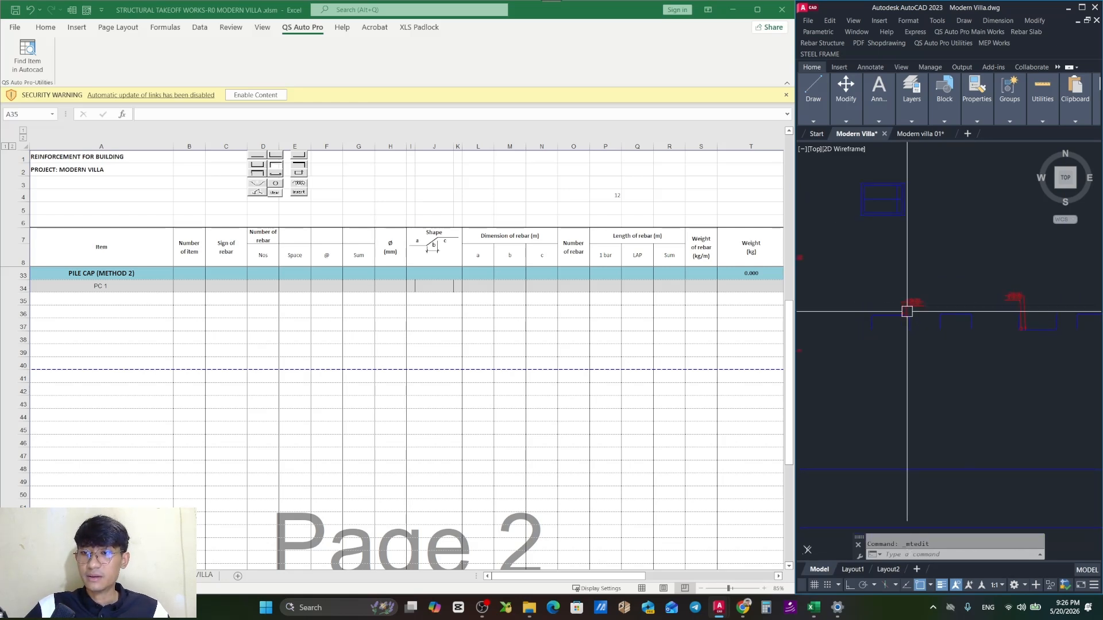
Move the D10a130 label and its leader from the first D10 bar onto the neighbouring inverted-U bar.
click(903, 341)
click(863, 319)
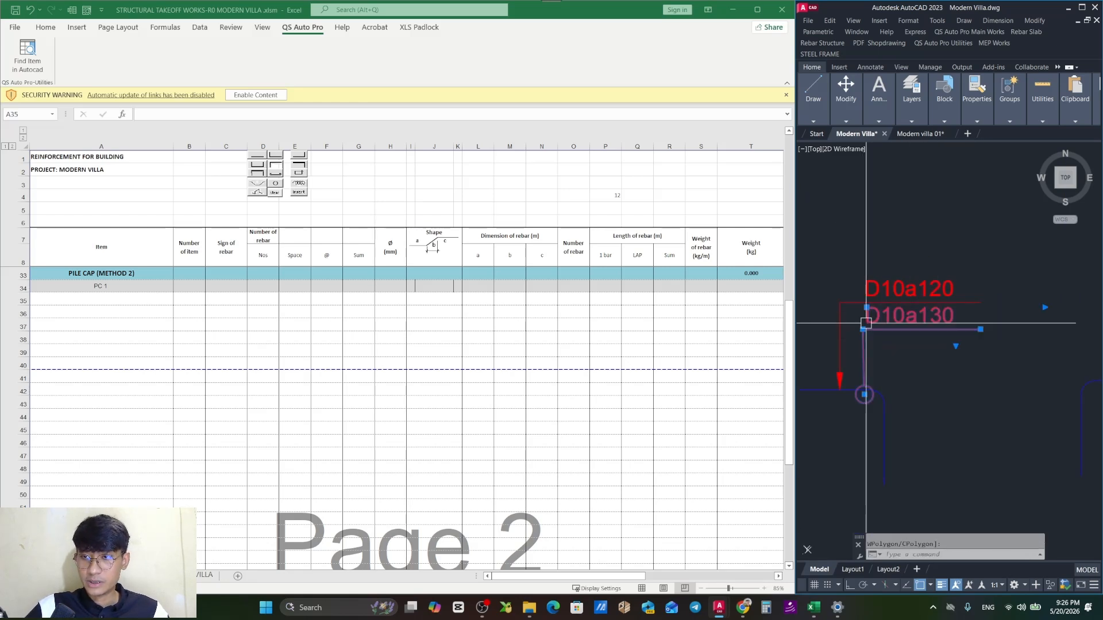
text(m)
key(space)
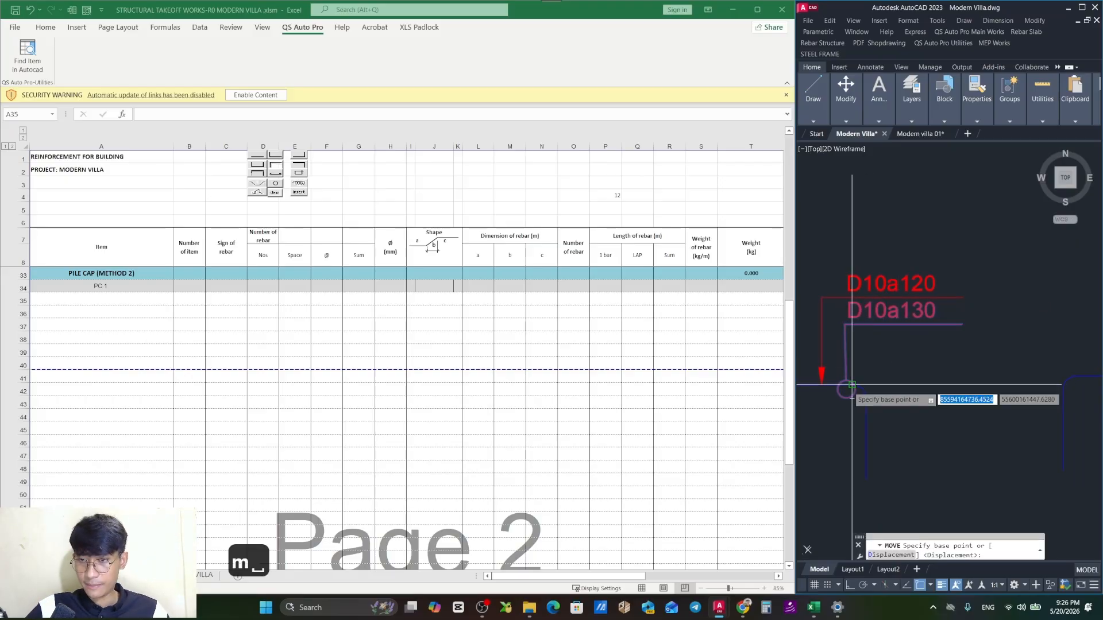
click(845, 387)
drag(1052, 394, 925, 384)
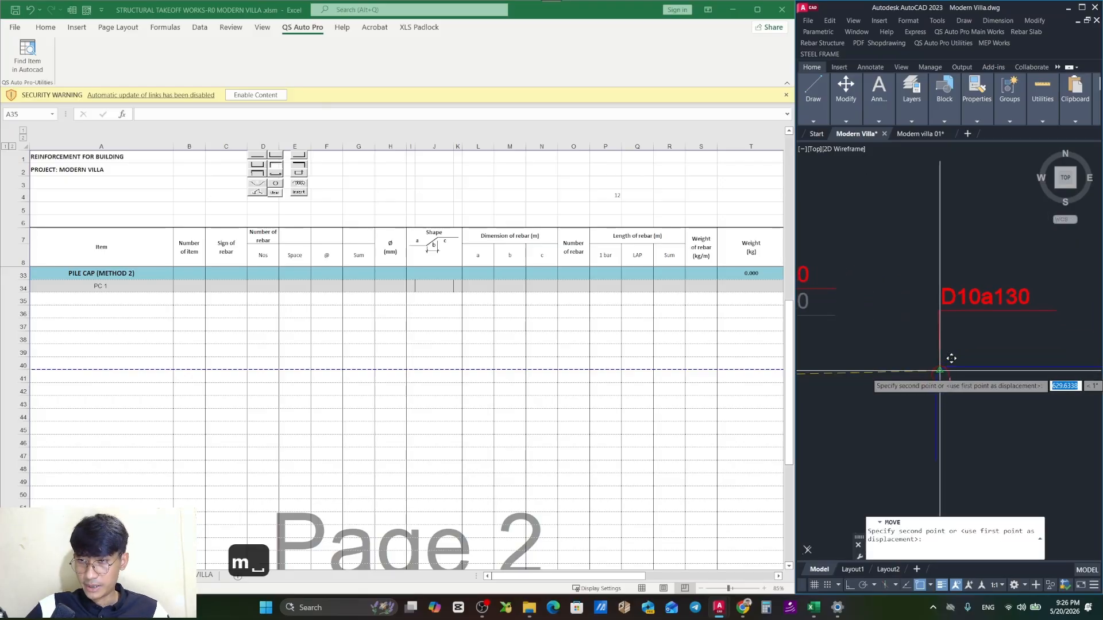
click(935, 379)
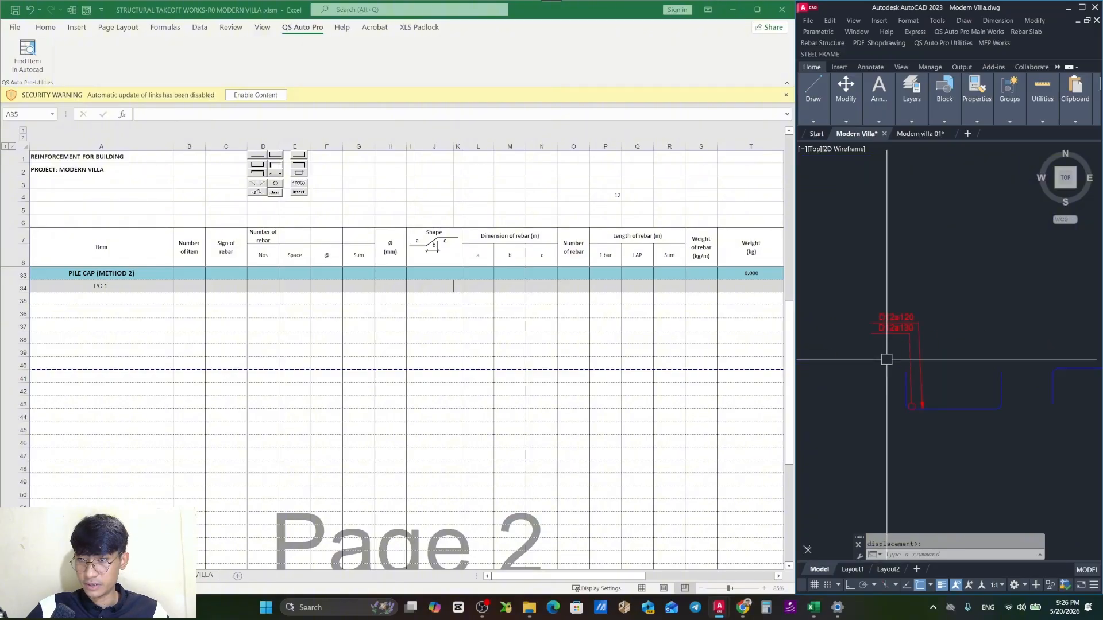
Move the D12a130 label and its leader from the U-shaped bar onto the adjacent inverted-U bar.
scroll(889, 350, up, 5)
click(930, 301)
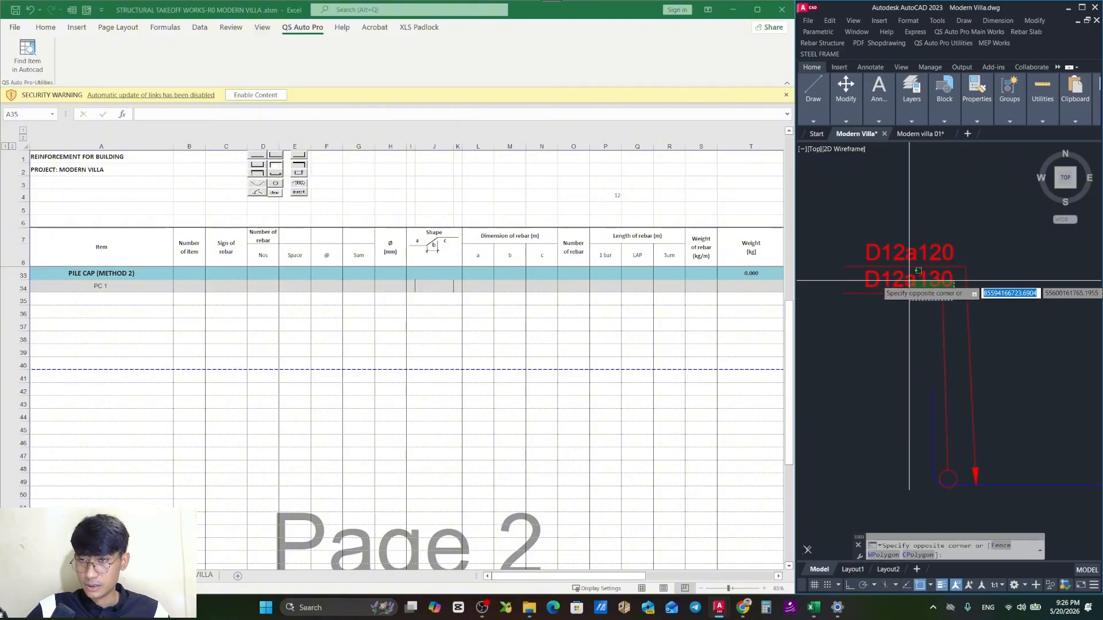
click(907, 282)
scroll(907, 304, down, 2)
text(m)
key(space)
click(848, 341)
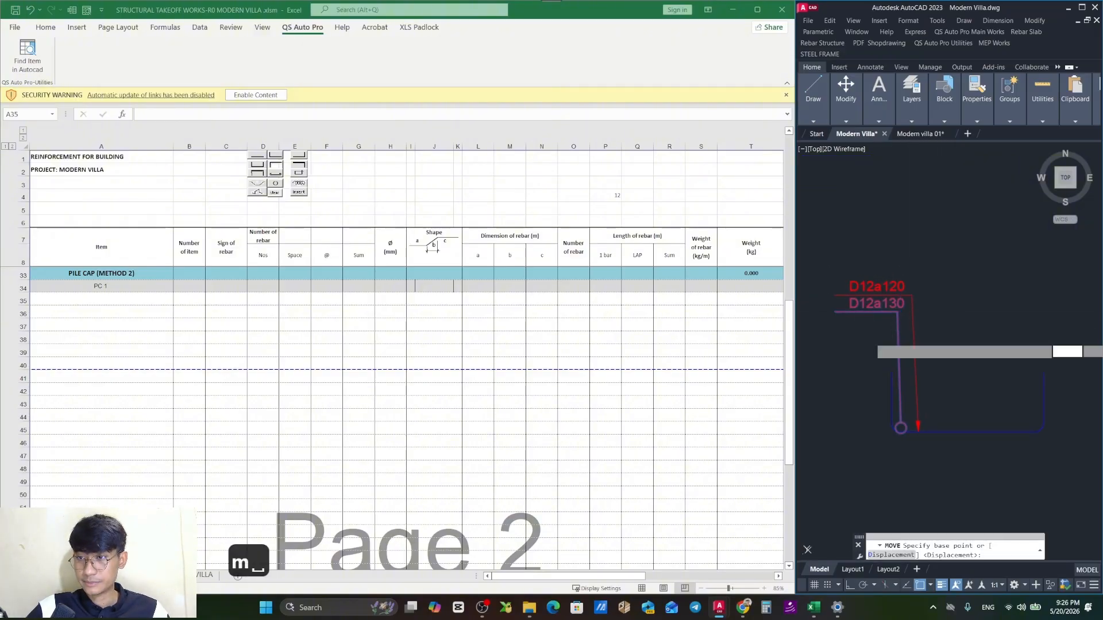
scroll(942, 348, down, 2)
drag(955, 355, 832, 358)
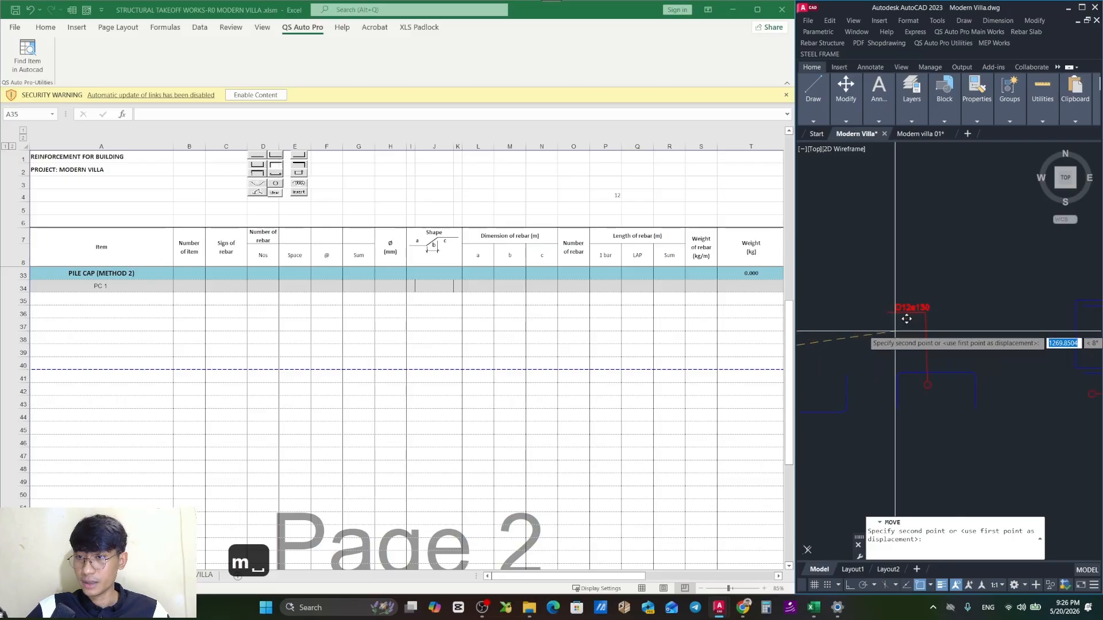
click(867, 320)
scroll(909, 318, down, 2)
key(Escape)
Review the row of D10 and D12 bars to check which label points to each shape.
scroll(922, 332, up, 2)
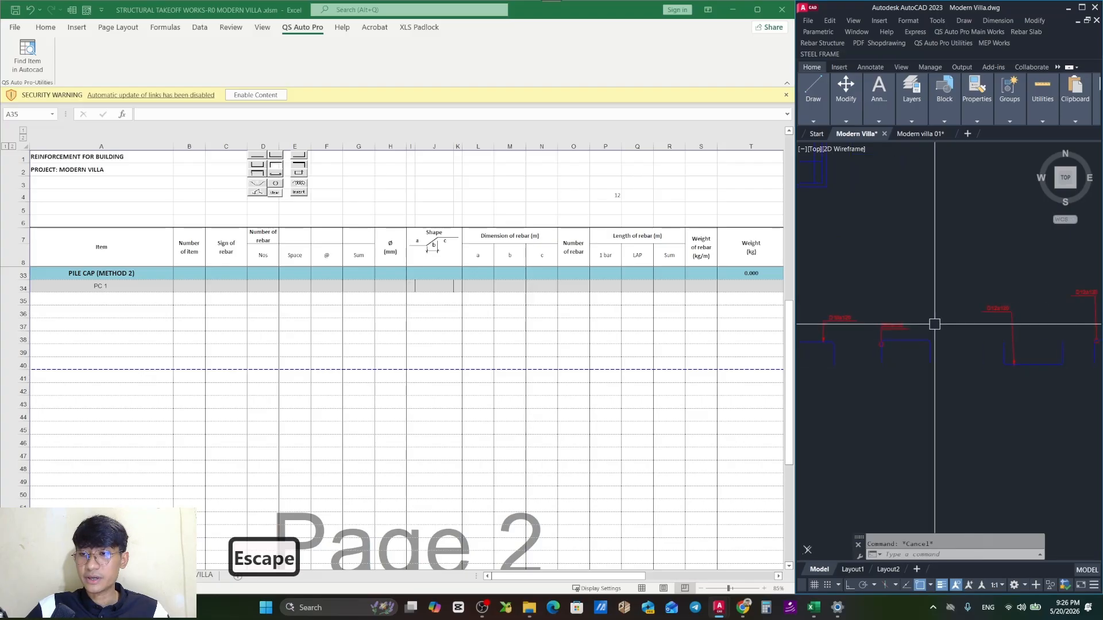
scroll(965, 345, down, 2)
drag(1040, 347, 1013, 358)
drag(903, 404, 1100, 340)
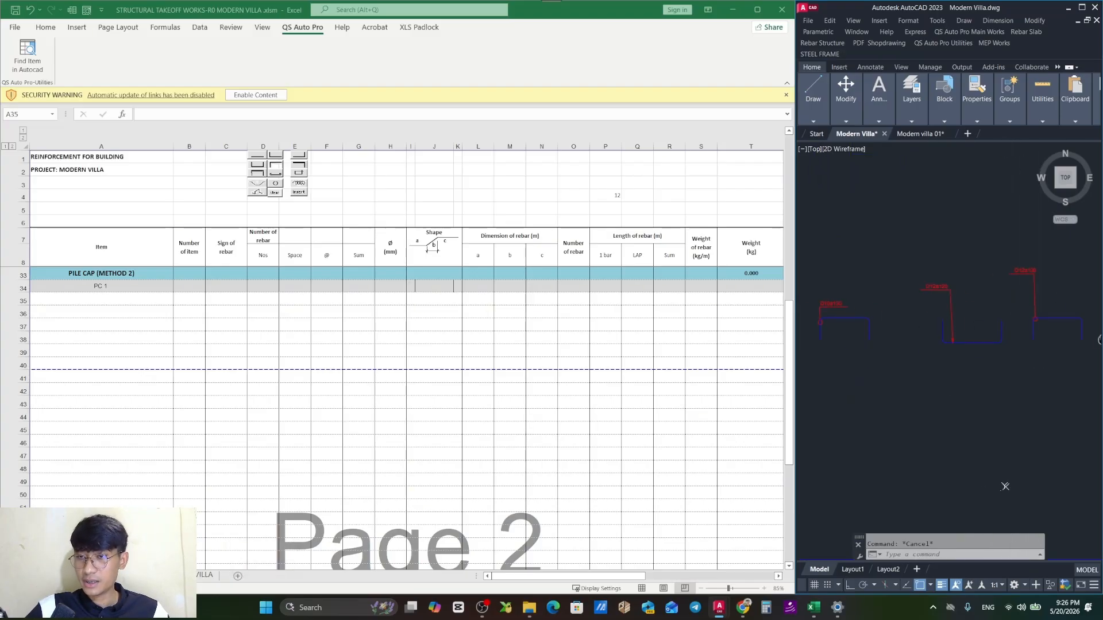
drag(981, 329, 981, 343)
scroll(929, 297, up, 2)
scroll(930, 295, down, 2)
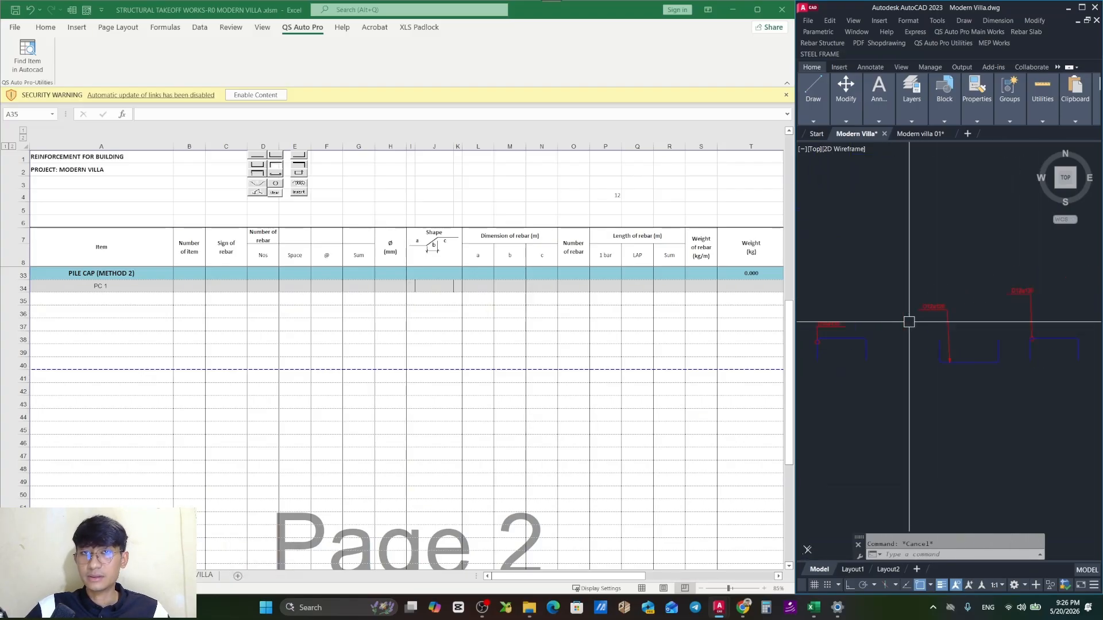
scroll(913, 320, down, 2)
Explode the two overlapping open rectangular rebar shapes above the D10a400 label.
mouse_move(1079, 323)
mouse_down()
mouse_move(938, 339)
mouse_move(968, 340)
mouse_up()
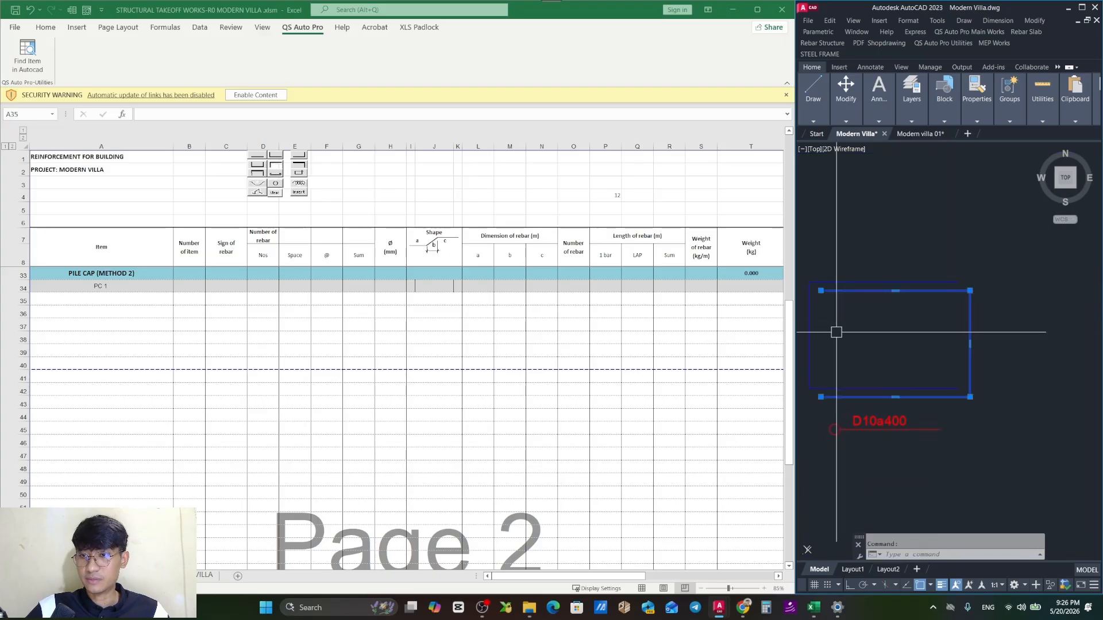
click(808, 321)
drag(837, 319, 878, 315)
text(ex)
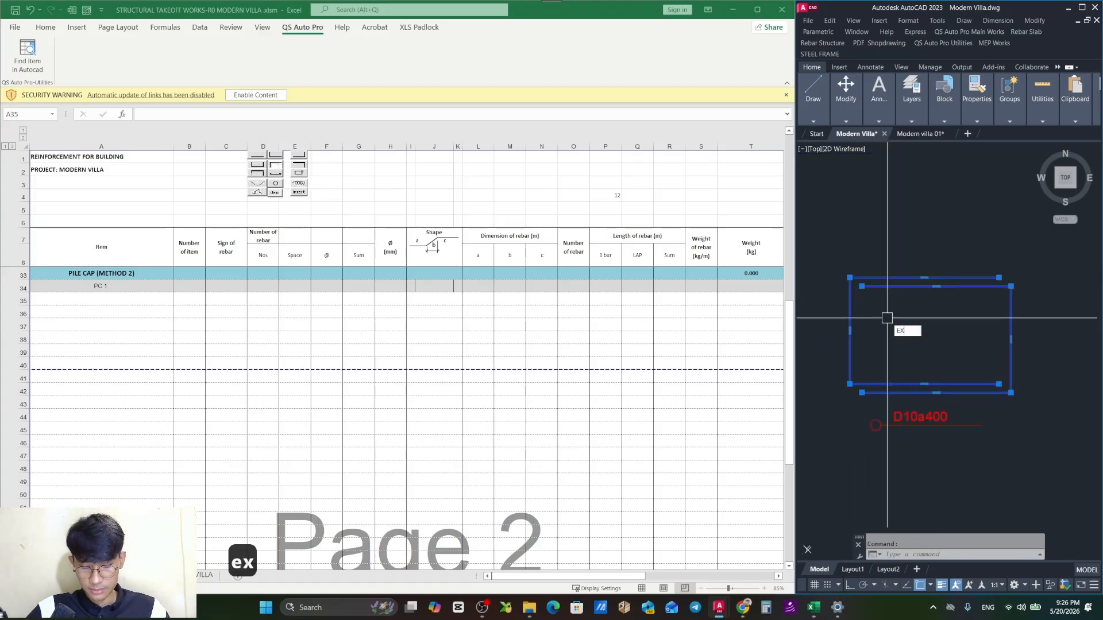
scroll(885, 322, down, 3)
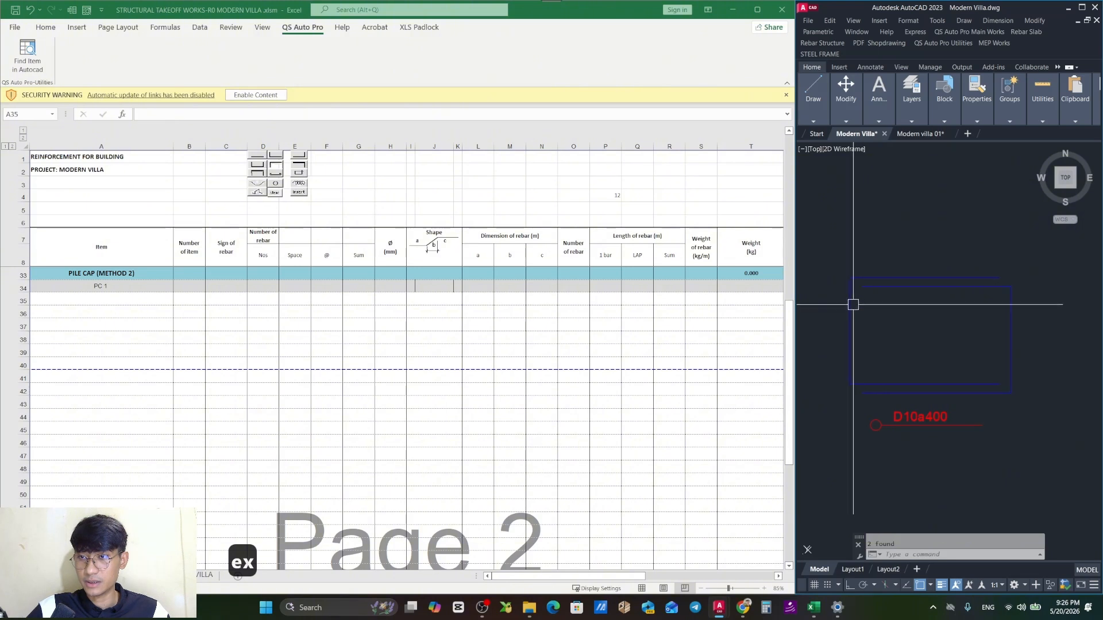
key(Escape)
Examine the row of labelled D10 and D12 bars, checking whether their segments are separate lines, and look over the pile cap section.
scroll(925, 313, up, 4)
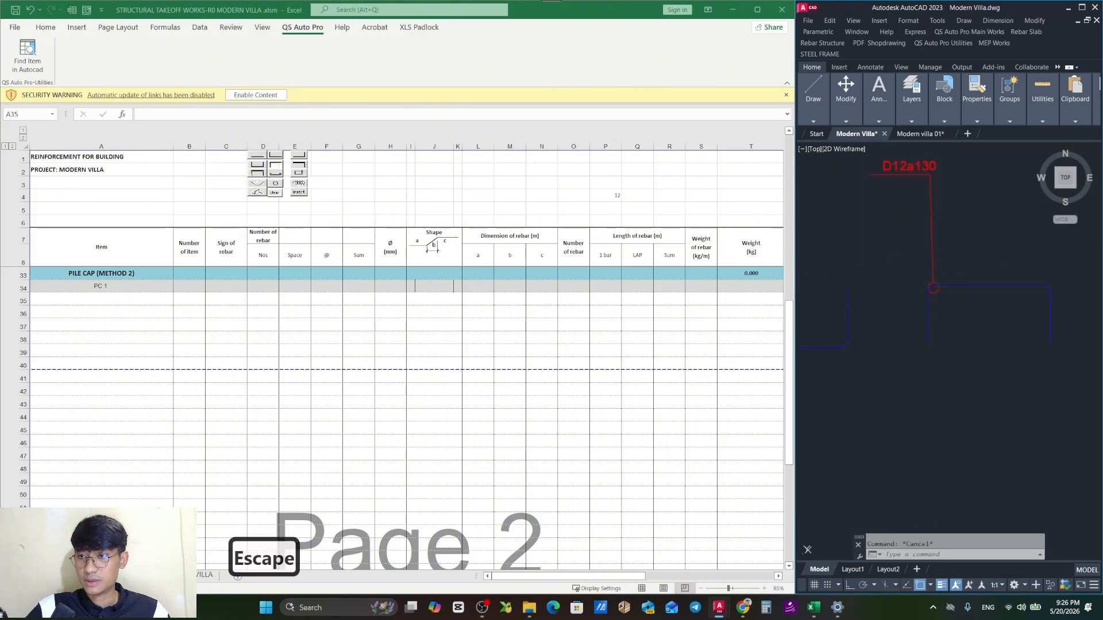
key(Escape)
click(982, 325)
drag(982, 325, 1084, 325)
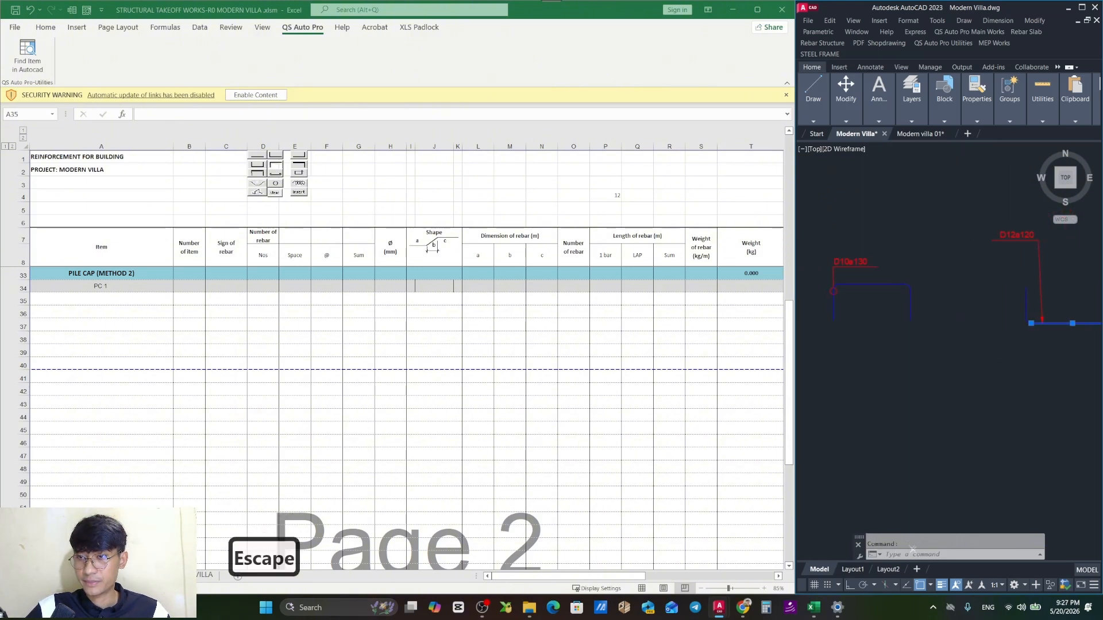
key(Escape)
click(873, 286)
key(Escape)
mouse_move(863, 332)
mouse_down()
mouse_move(927, 323)
mouse_move(956, 362)
mouse_up()
scroll(930, 339, down, 5)
key(Escape)
scroll(904, 362, up, 6)
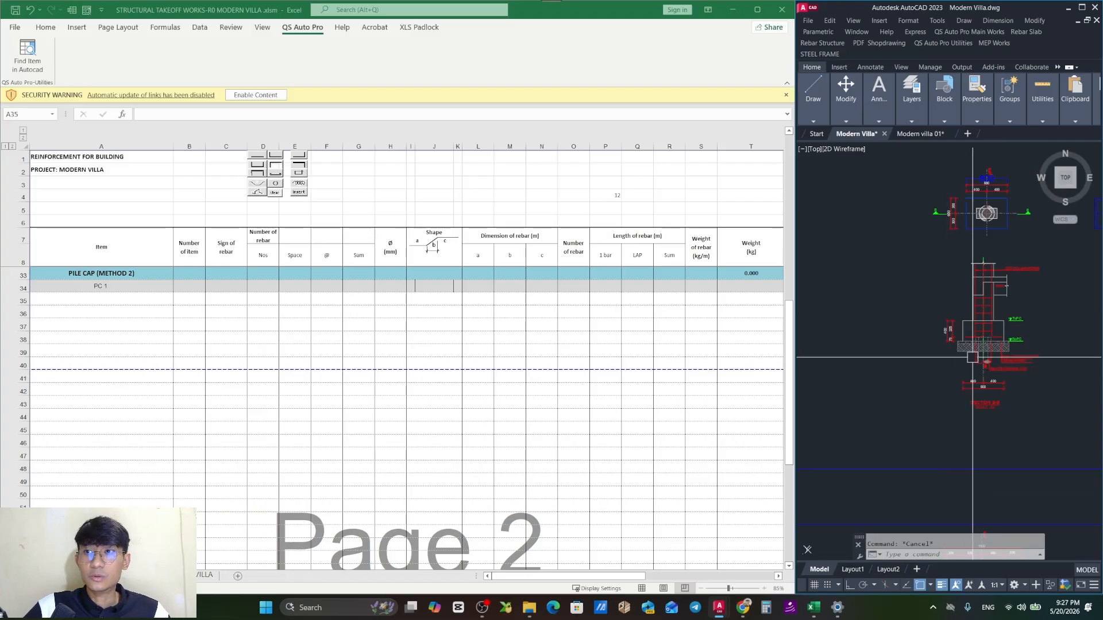
click(1027, 33)
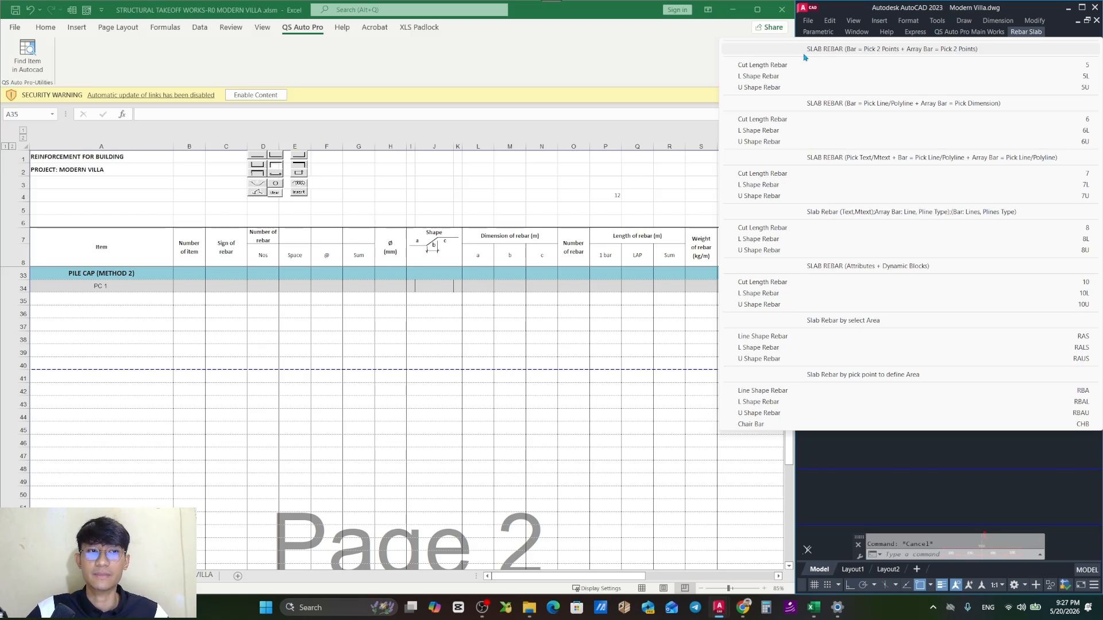
key(Escape)
key(Escape)
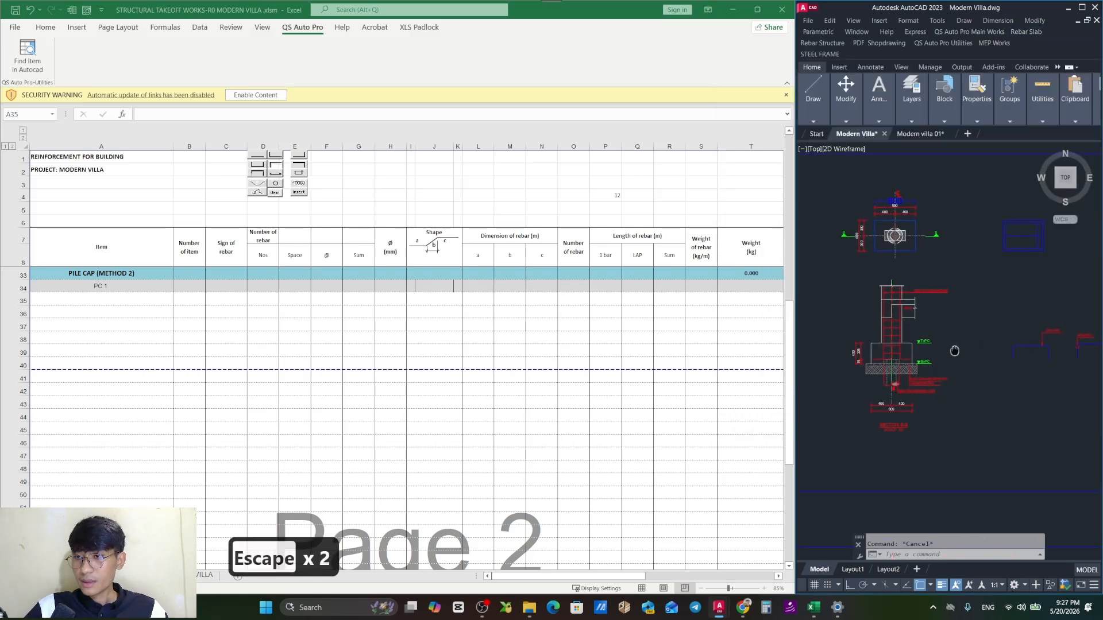
Start the U Shape Rebar takeoff that picks two points for bar and array, with a slab thickness of 400.
drag(1019, 366, 944, 346)
scroll(958, 357, up, 2)
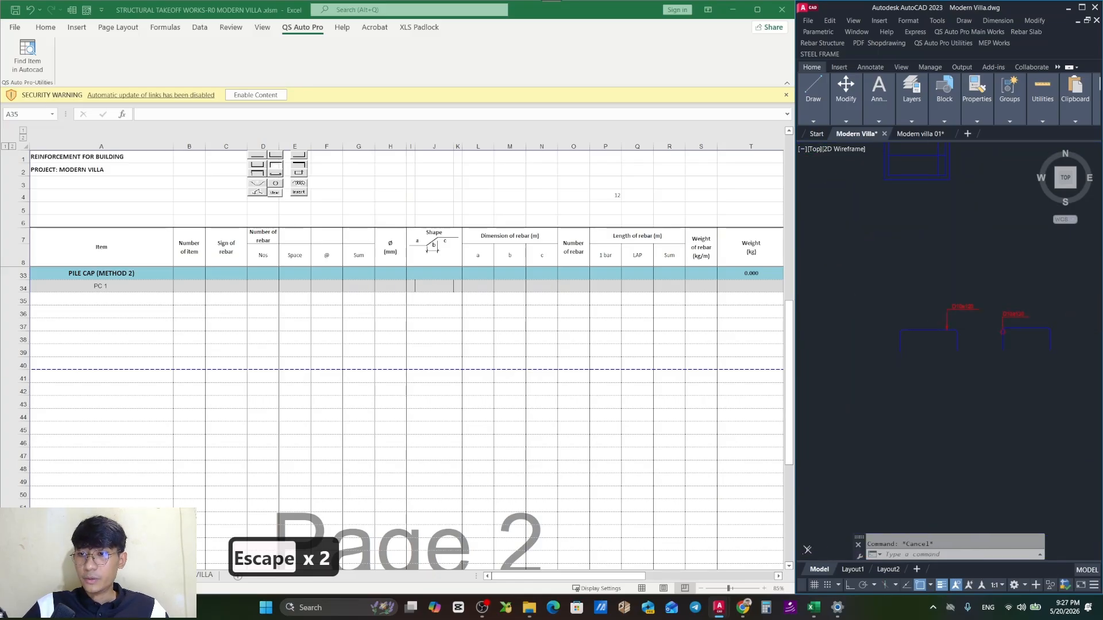
click(926, 329)
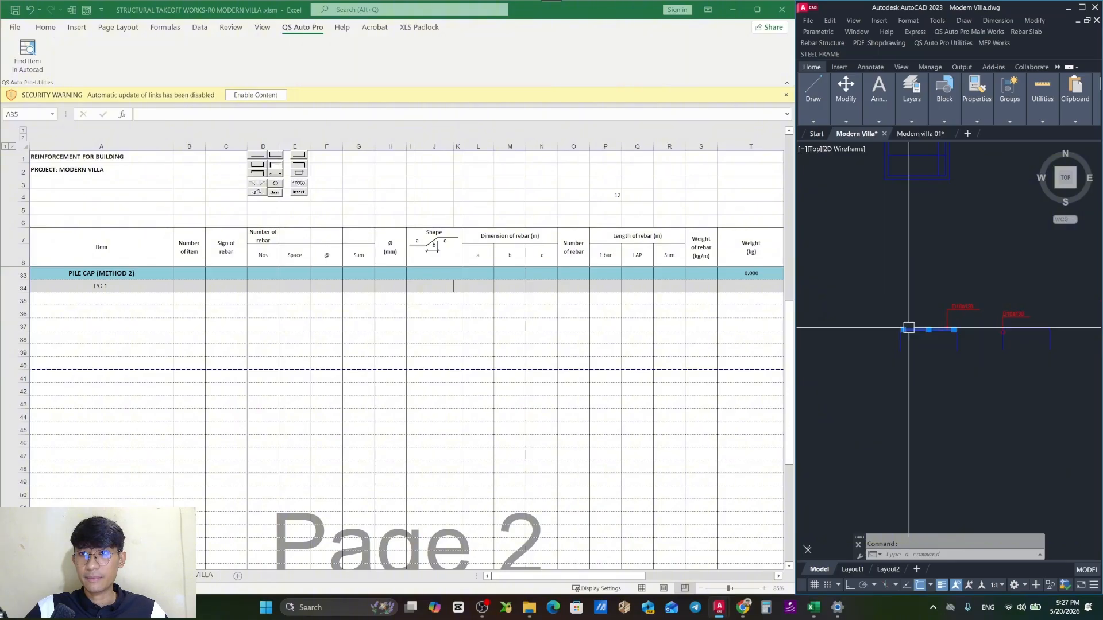
click(1026, 32)
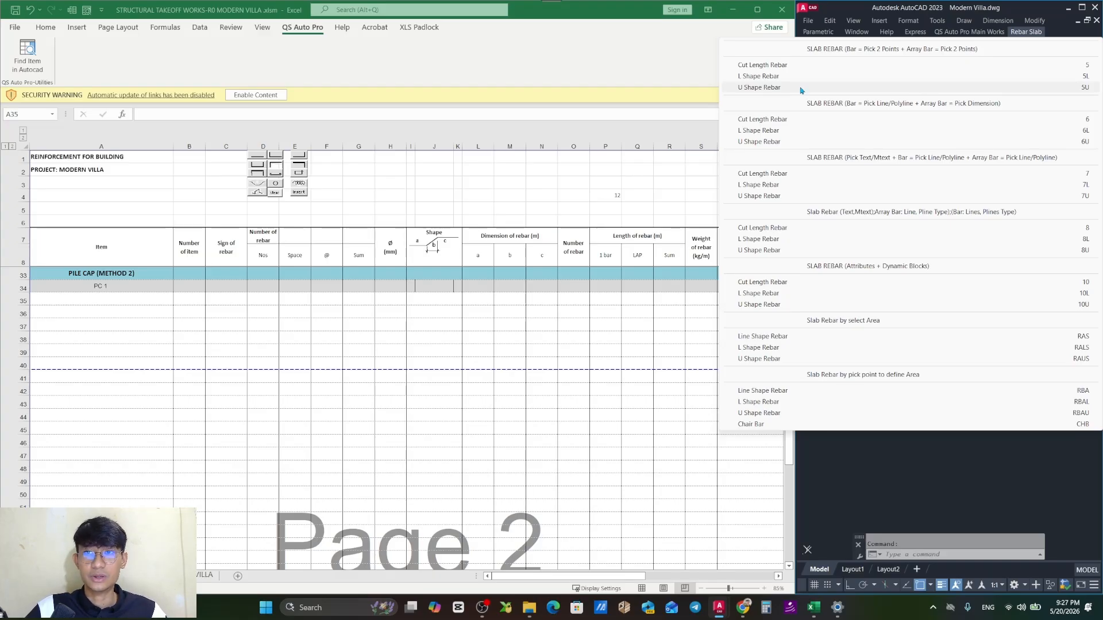
click(756, 89)
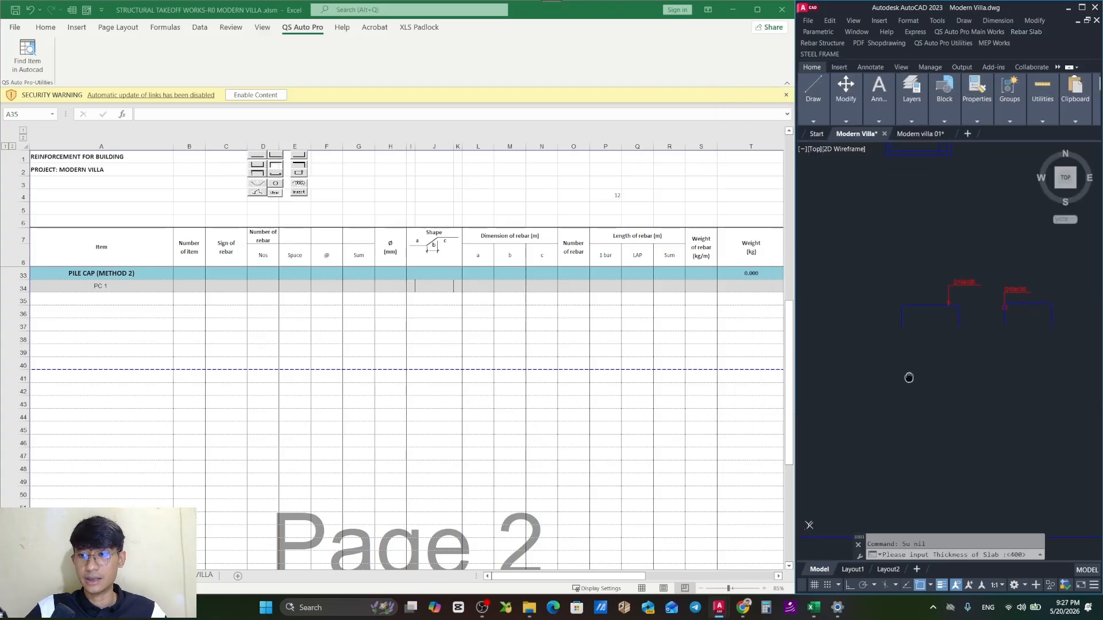
scroll(908, 353, up, 5)
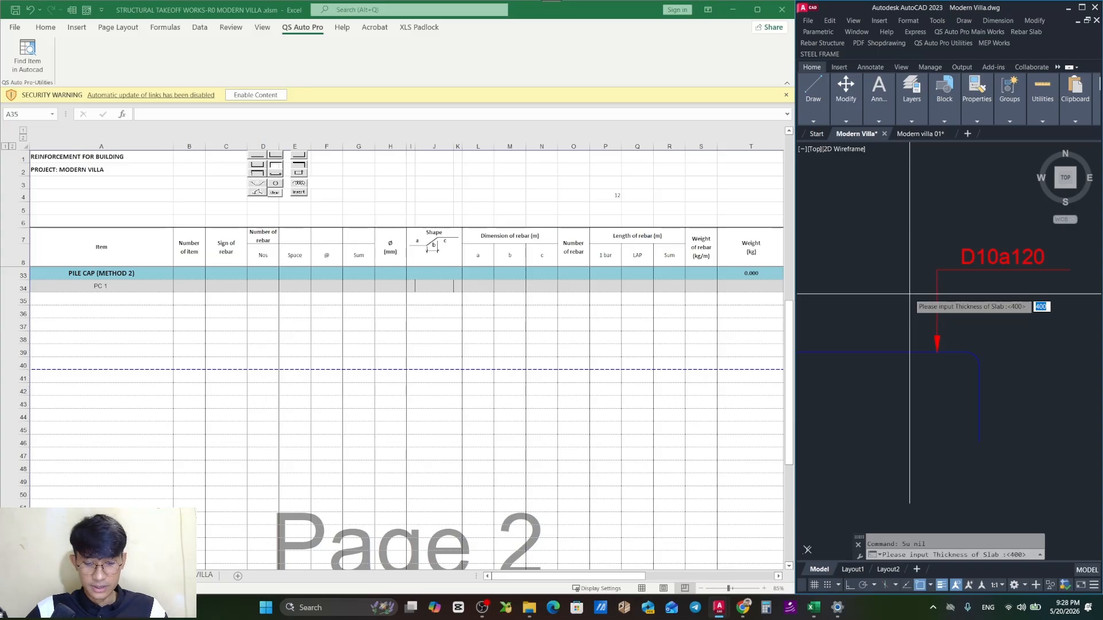
text(400)
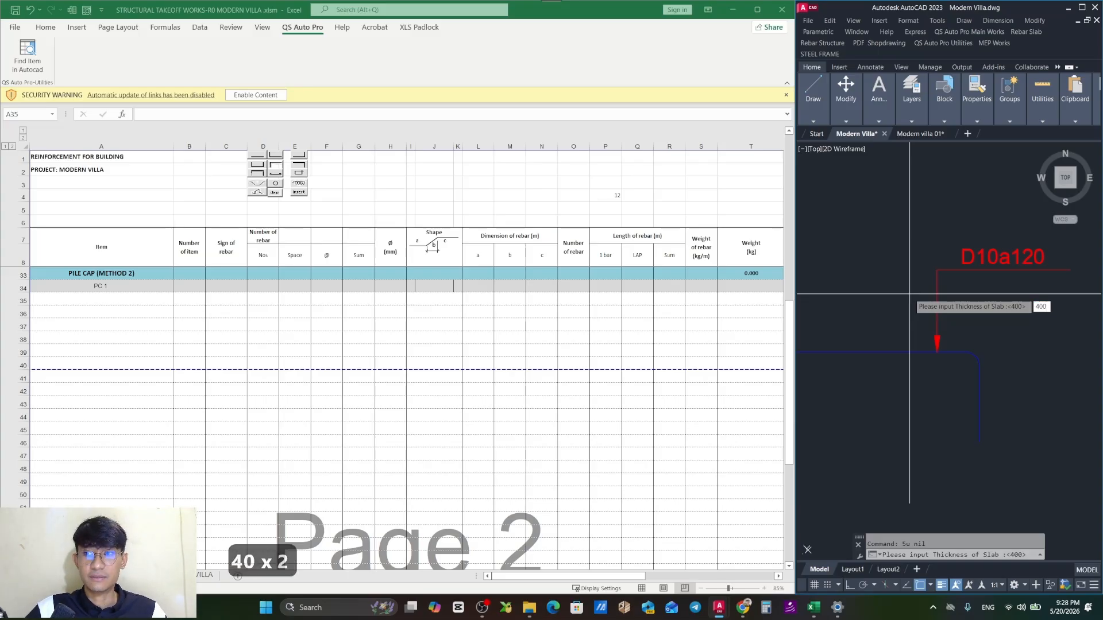
scroll(975, 332, down, 5)
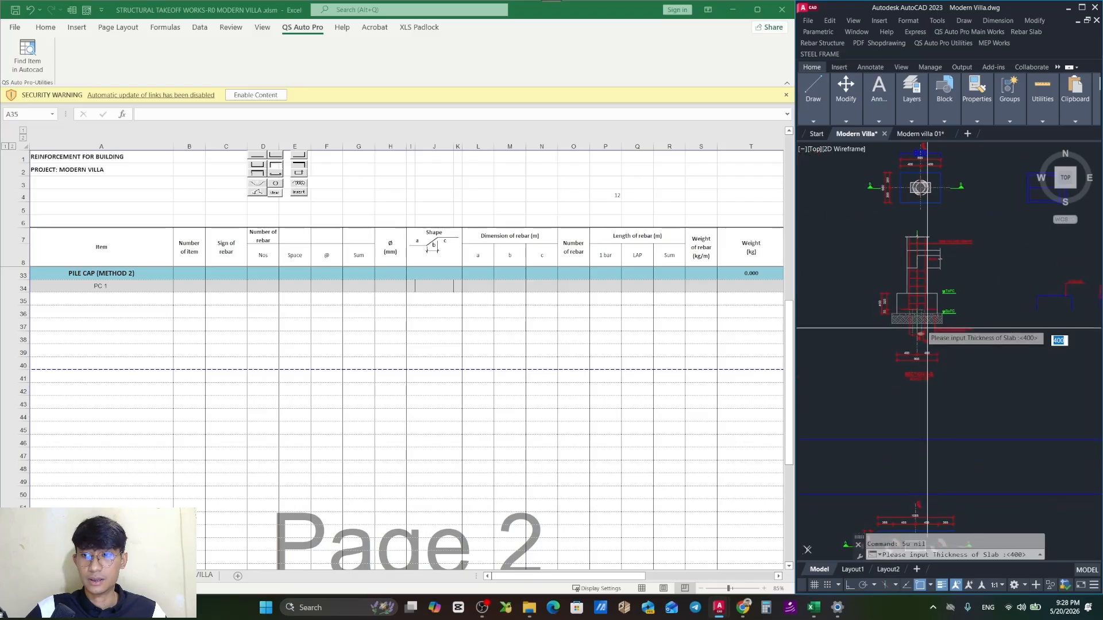
scroll(830, 333, up, 5)
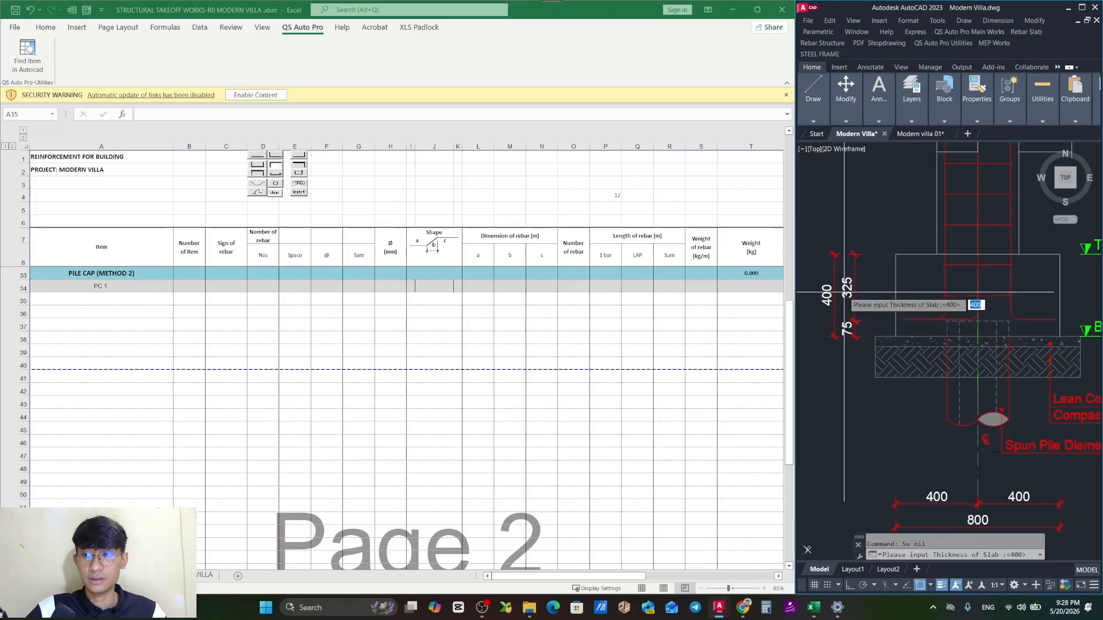
key(Return)
Take D10a120 as the rebar name and define the bar length between the two ends of the inverted-U bar's straight horizontal segment.
scroll(941, 383, down, 6)
scroll(953, 368, up, 6)
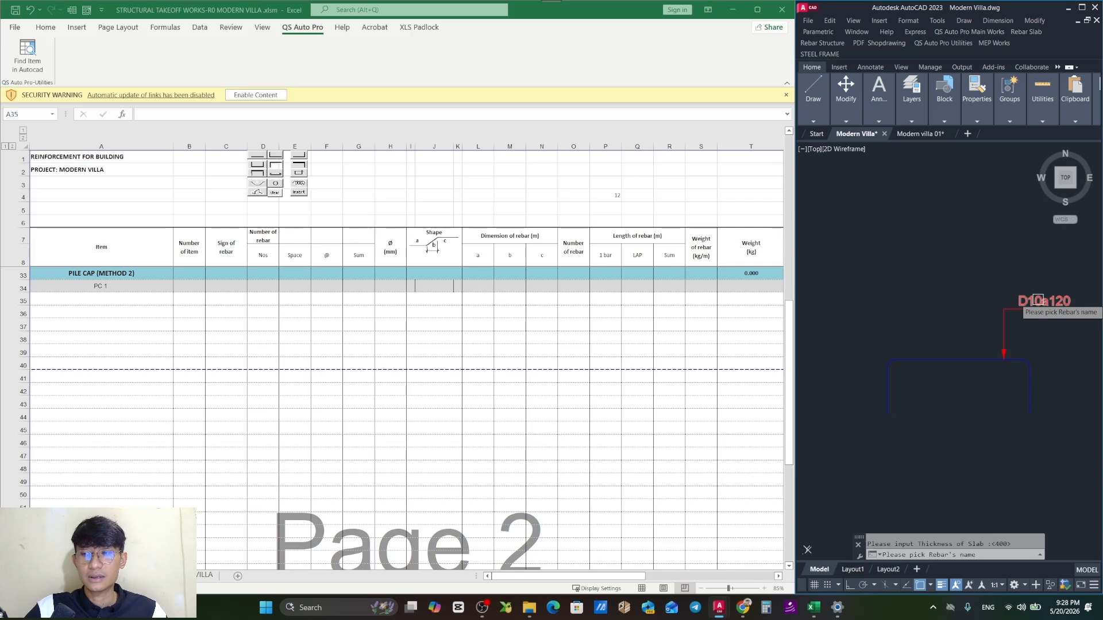
click(1038, 300)
scroll(901, 333, up, 3)
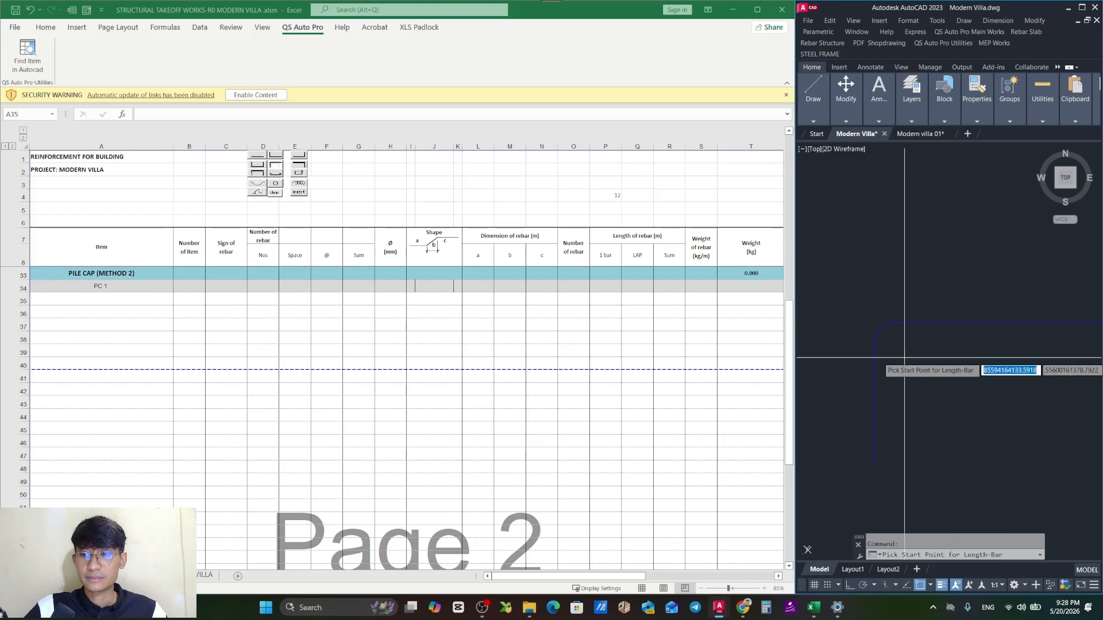
click(894, 326)
scroll(908, 339, down, 4)
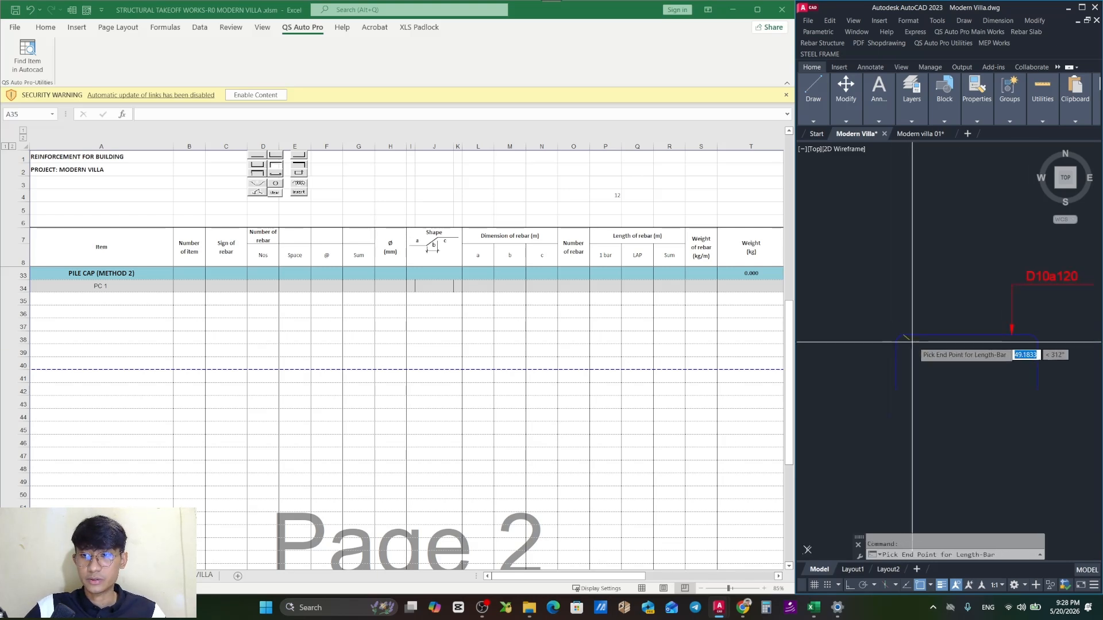
drag(977, 342, 871, 348)
scroll(919, 342, up, 3)
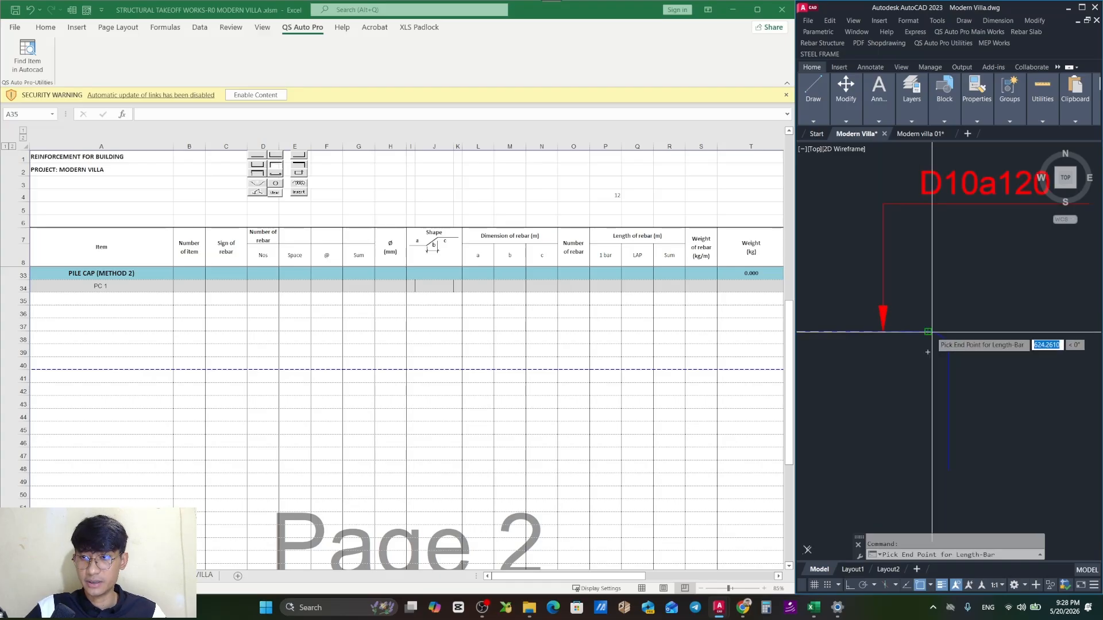
click(932, 331)
scroll(919, 333, down, 4)
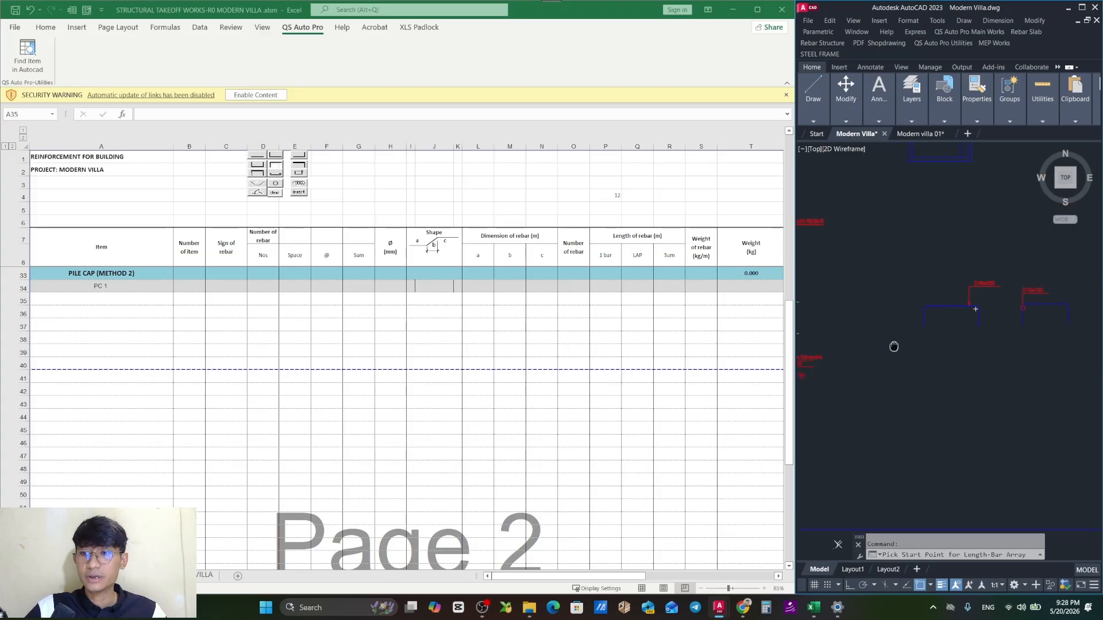
Define the D10a120 array length along the inner right edge of the pile cap rebar plan, from its lower to its upper corner.
drag(894, 346, 928, 332)
drag(940, 289, 800, 396)
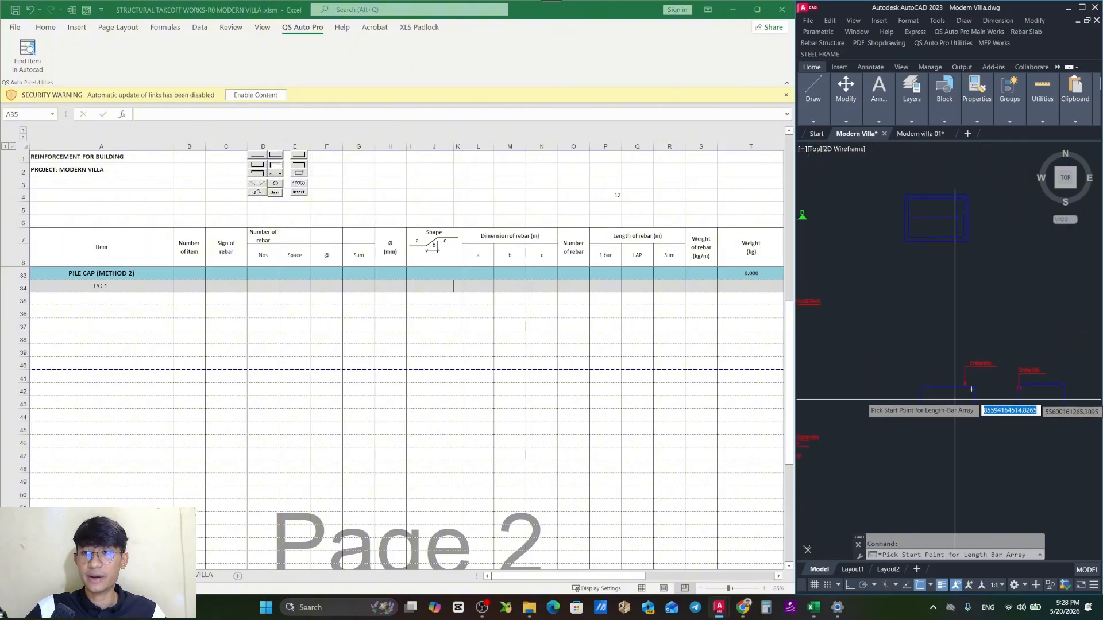
scroll(930, 389, up, 2)
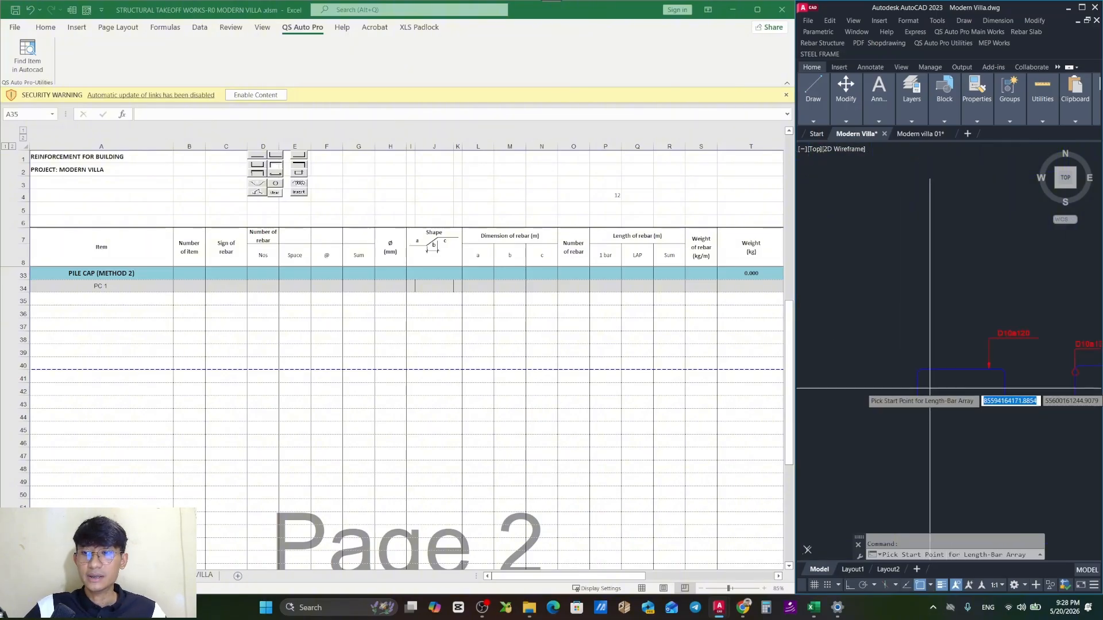
scroll(934, 301, down, 3)
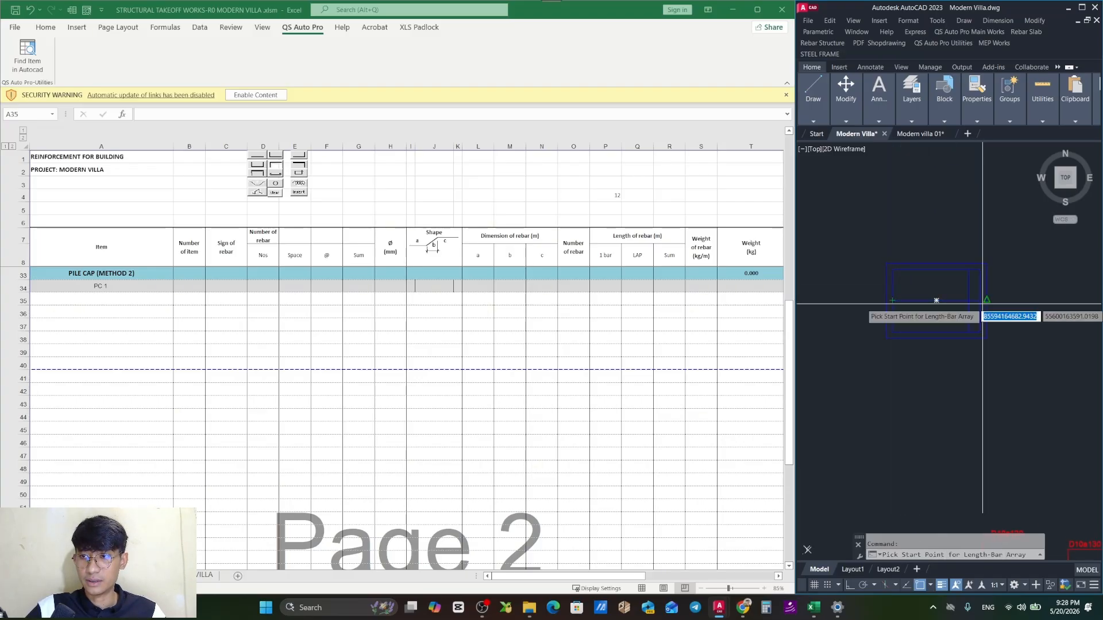
scroll(981, 304, up, 2)
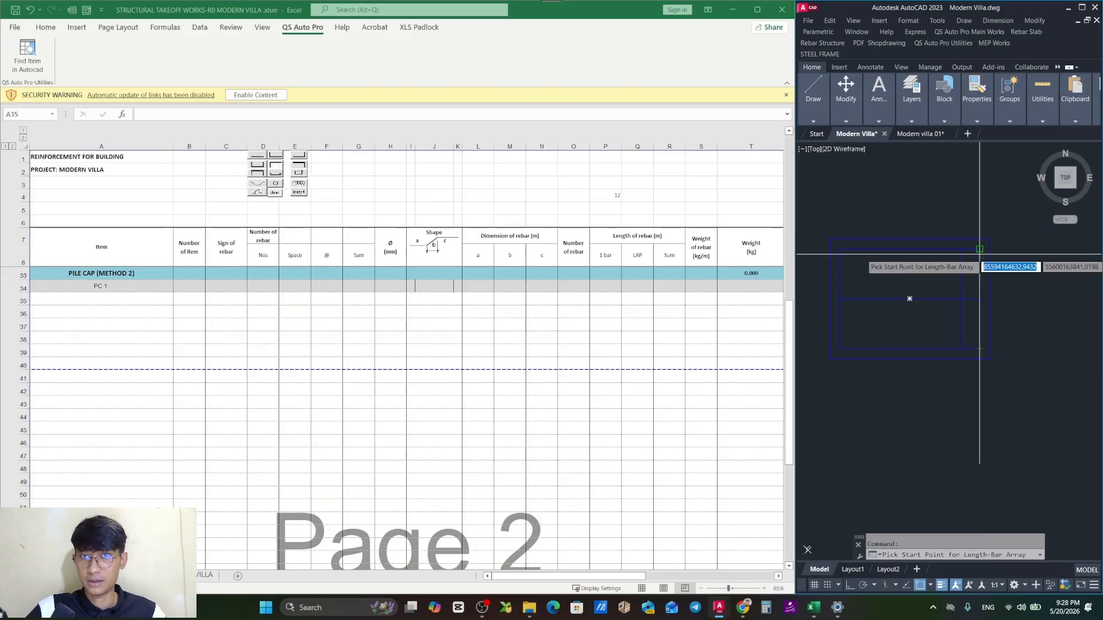
scroll(978, 276, up, 3)
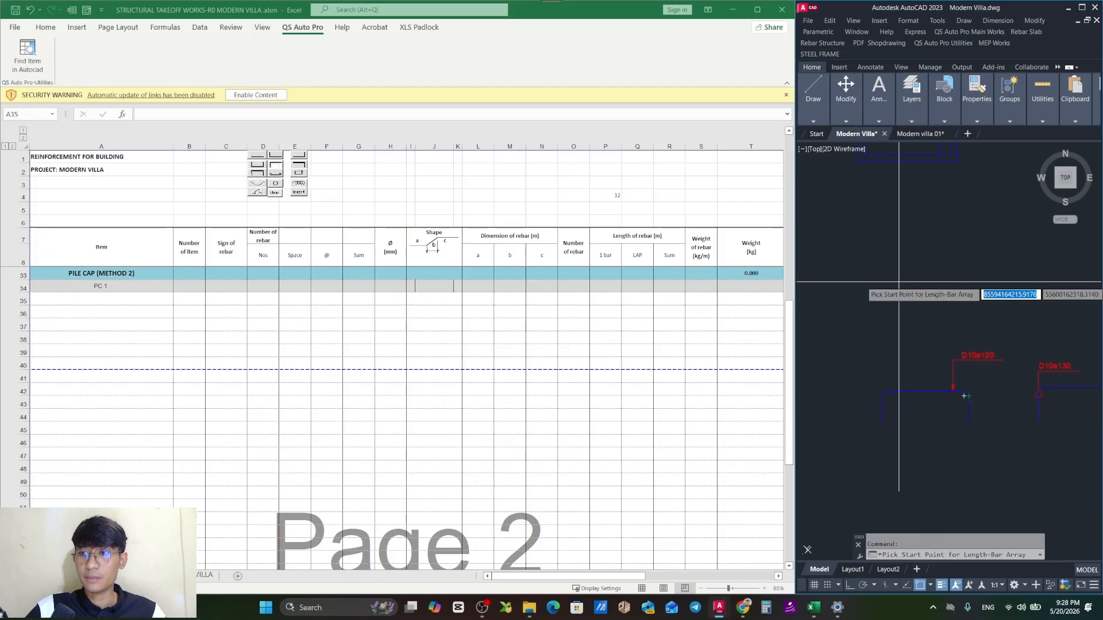
drag(885, 156, 916, 298)
scroll(914, 270, up, 2)
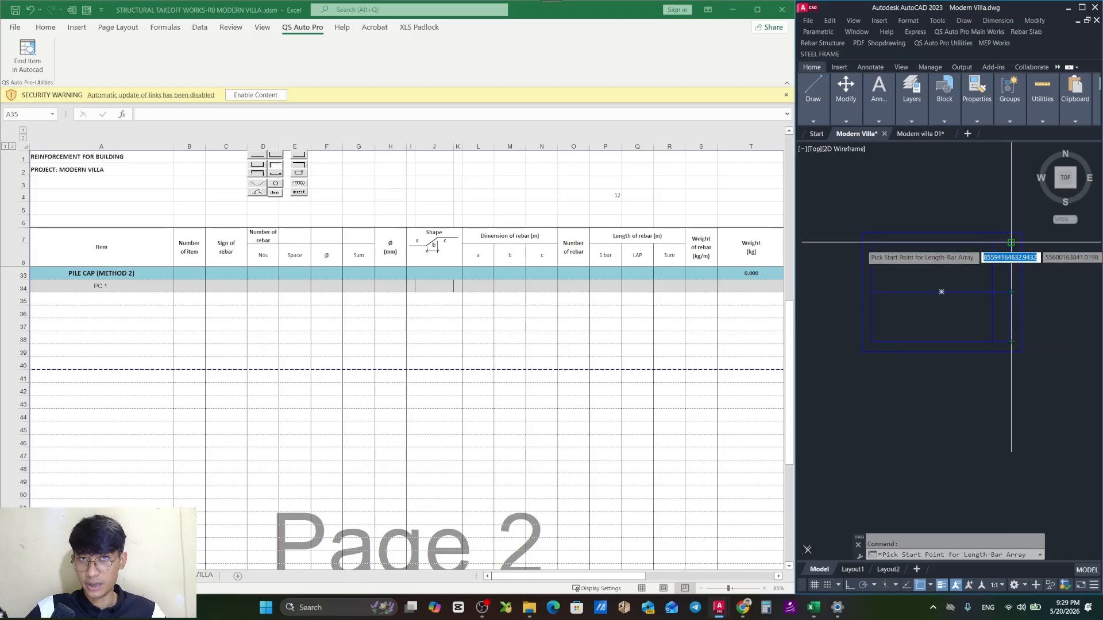
click(1011, 342)
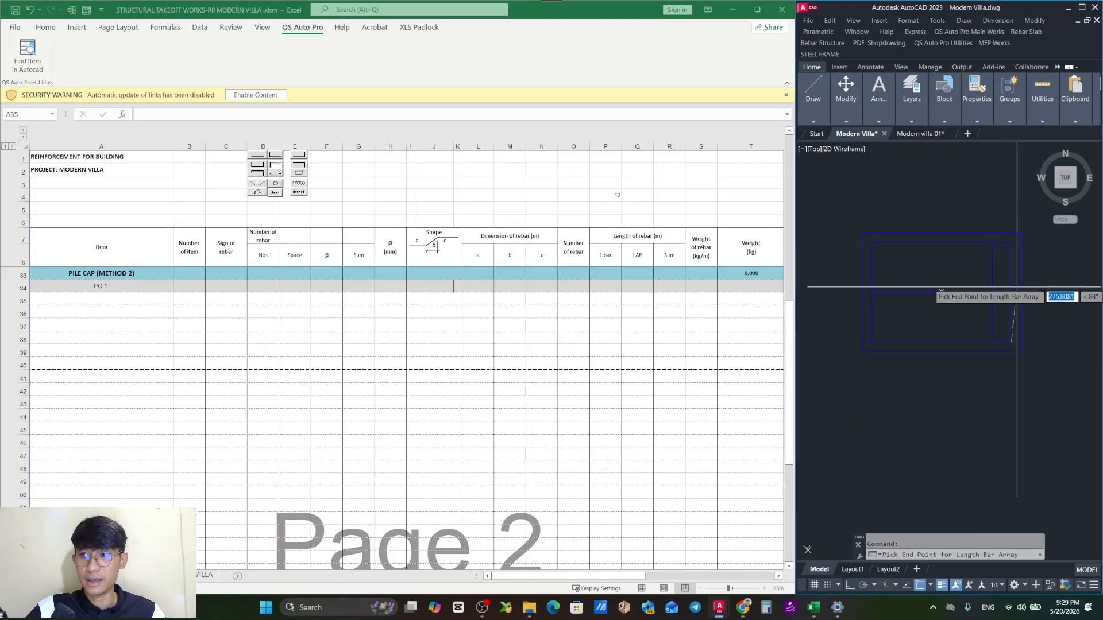
click(1011, 242)
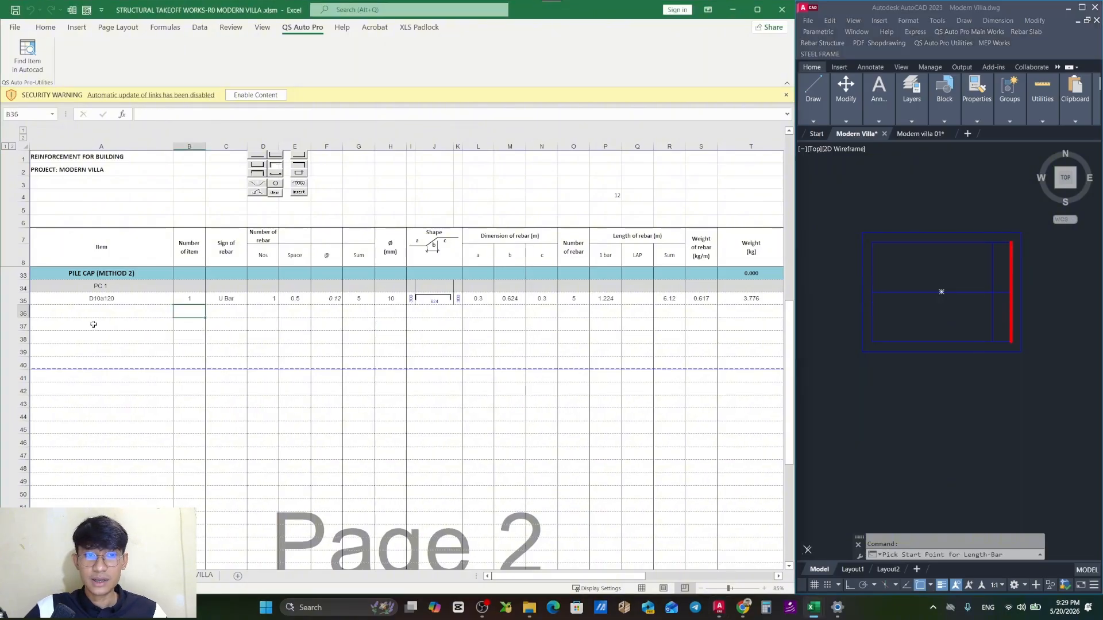
Inspect the D10a120 row and its bar-count formula in the takeoff sheet, and end the running rebar command.
click(33, 302)
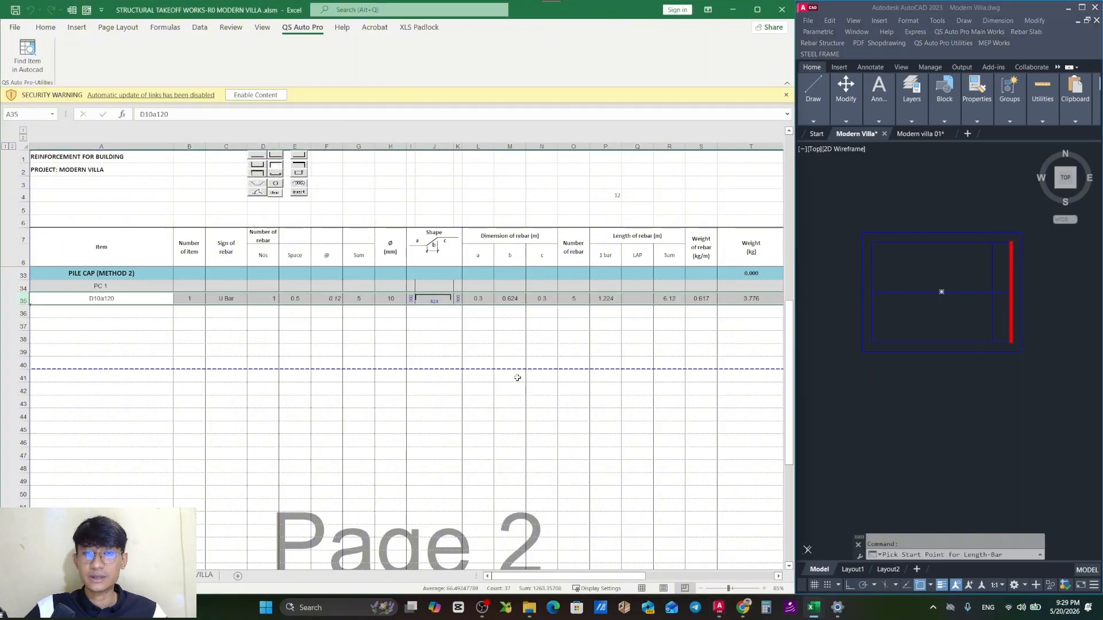
click(367, 300)
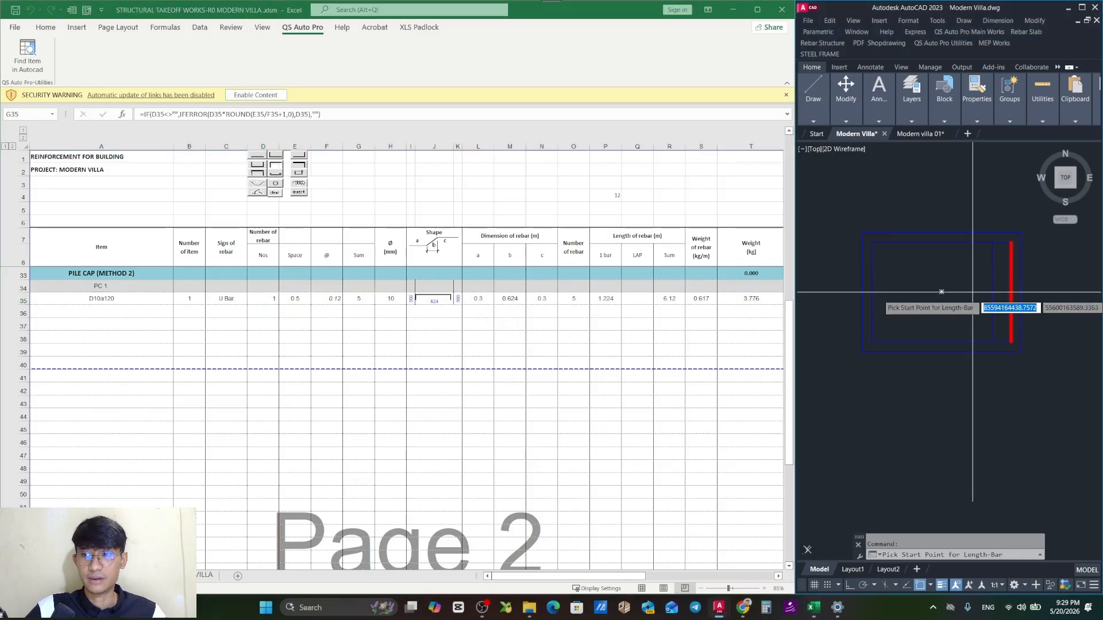
key(Escape)
key(Escape)
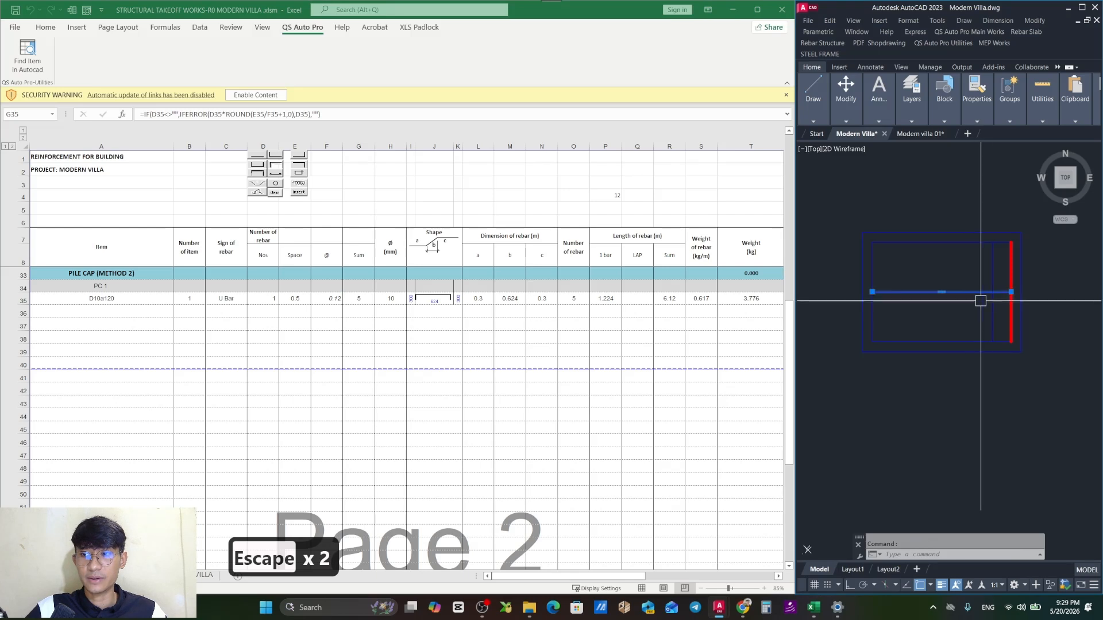
Compare the horizontal middle bar in the rebar plan with the bar count in the D10a120 row of the sheet.
click(975, 293)
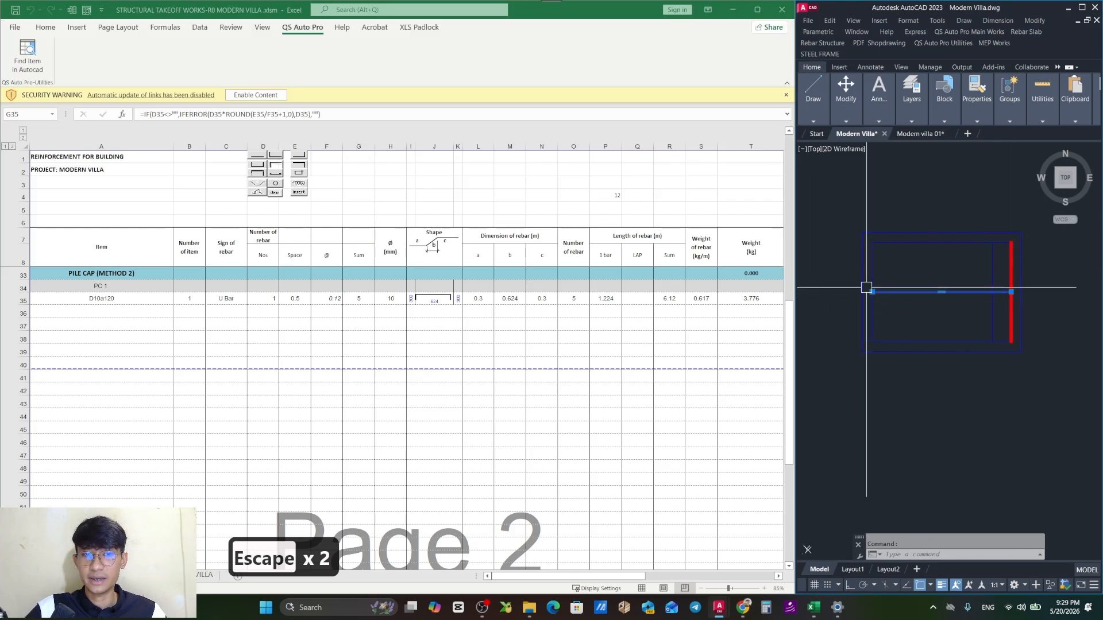
click(400, 305)
key(Escape)
double_click(359, 299)
key(Escape)
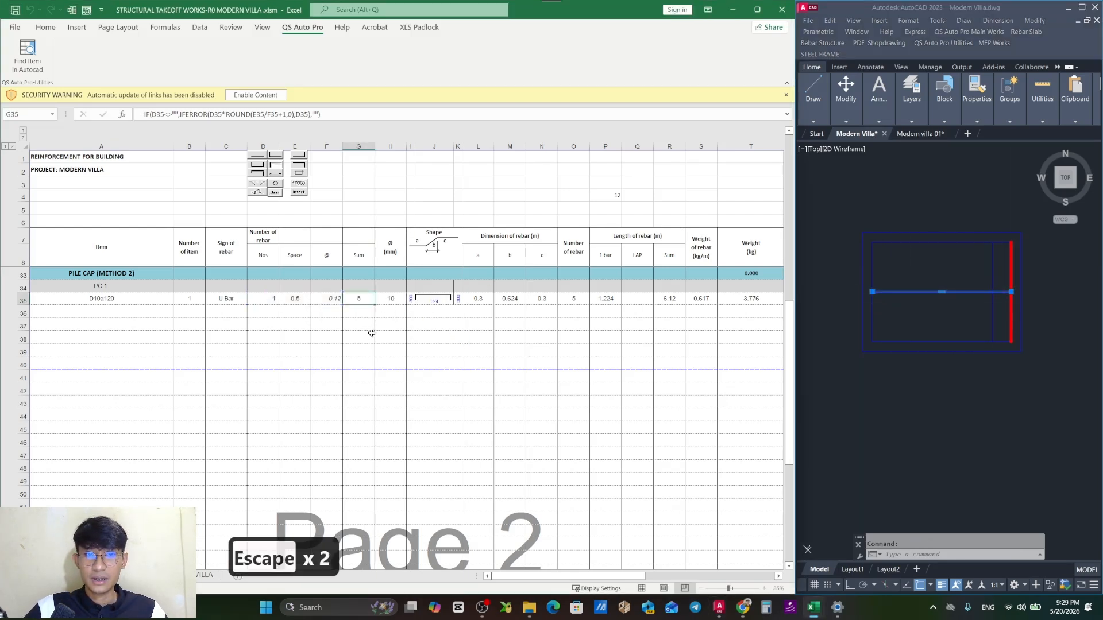
click(133, 299)
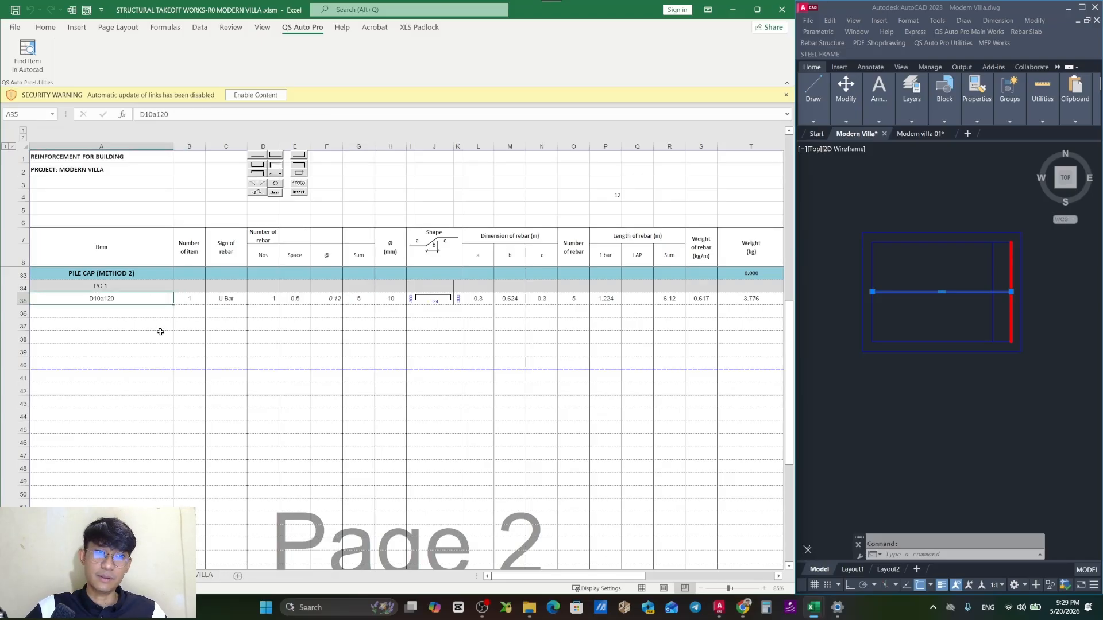
Dimension the inner left edge of the pile cap rebar plan from its upper to its lower corner, placing the dimension outside the outline.
click(291, 298)
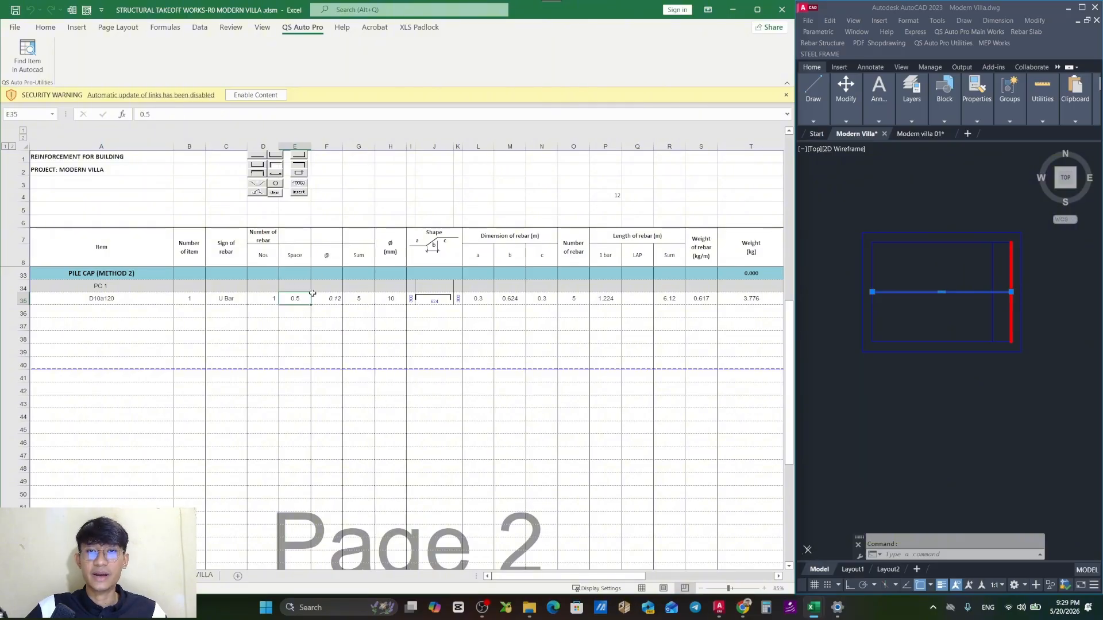
click(1052, 350)
key(Escape)
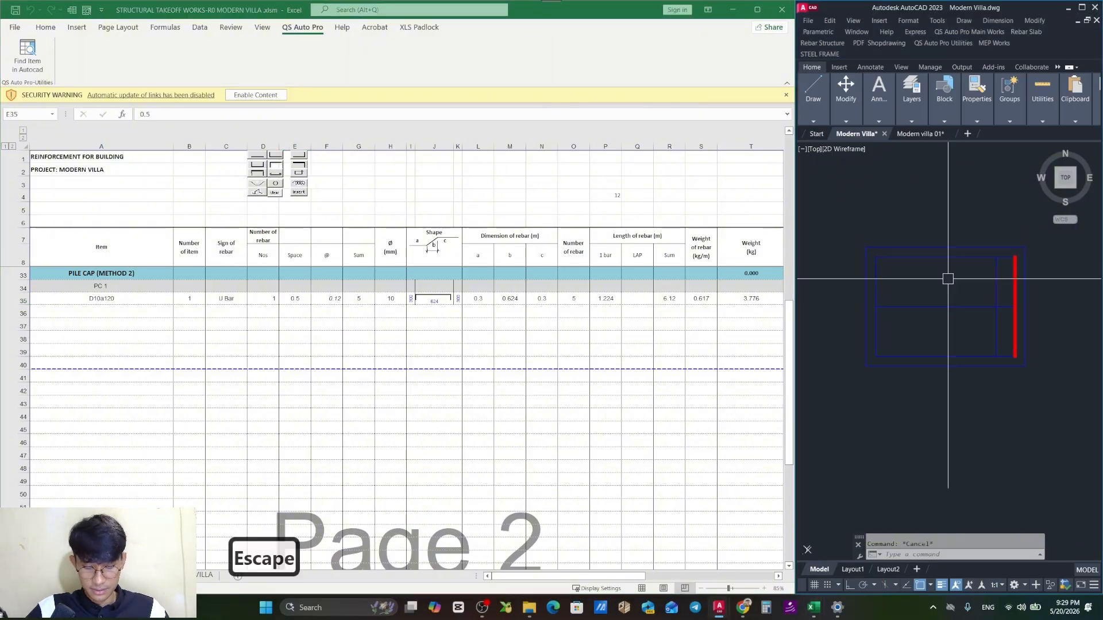
text(dim)
key(space)
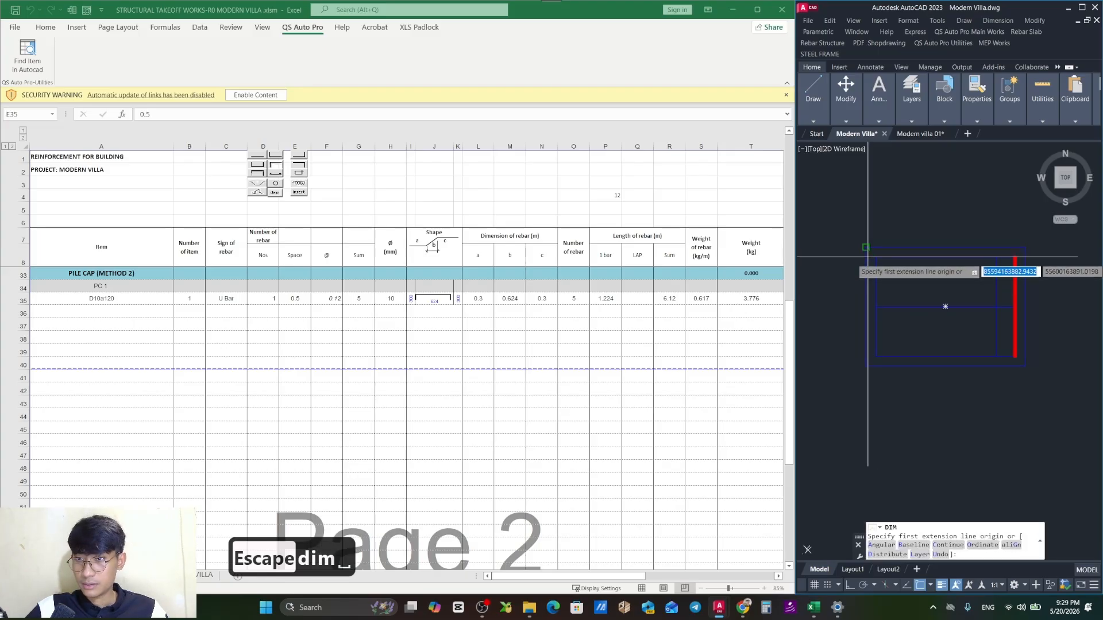
click(875, 257)
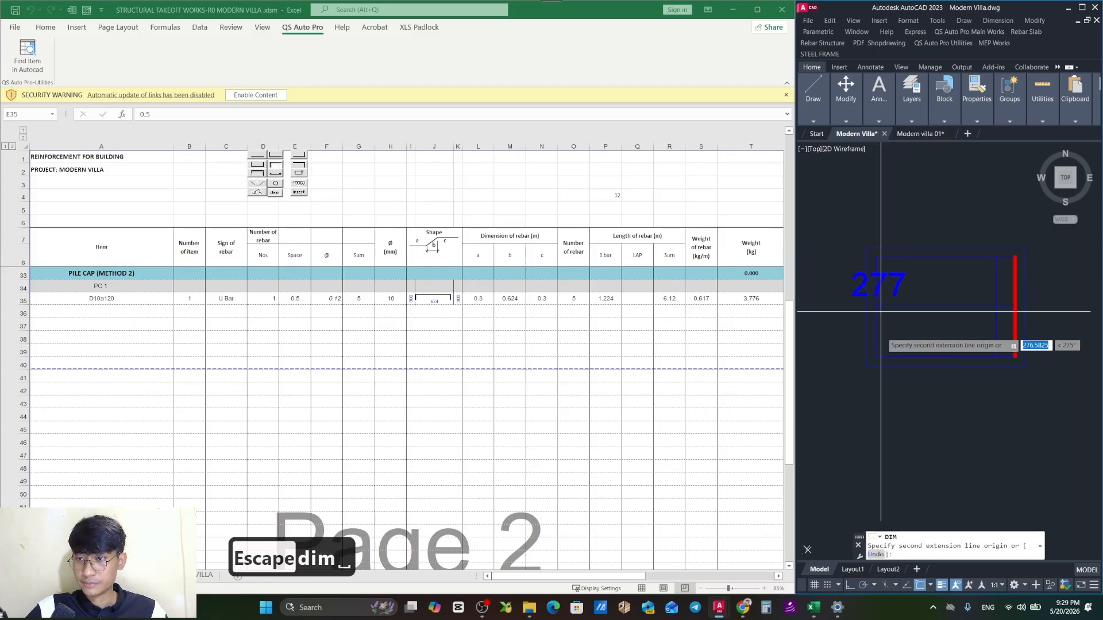
click(875, 357)
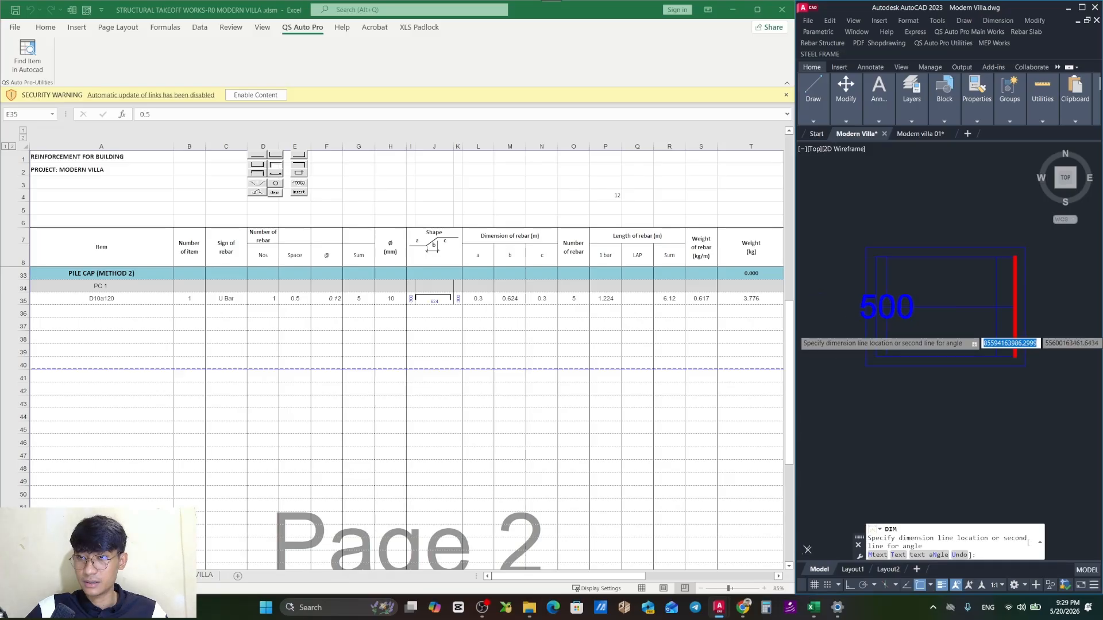
key(Escape)
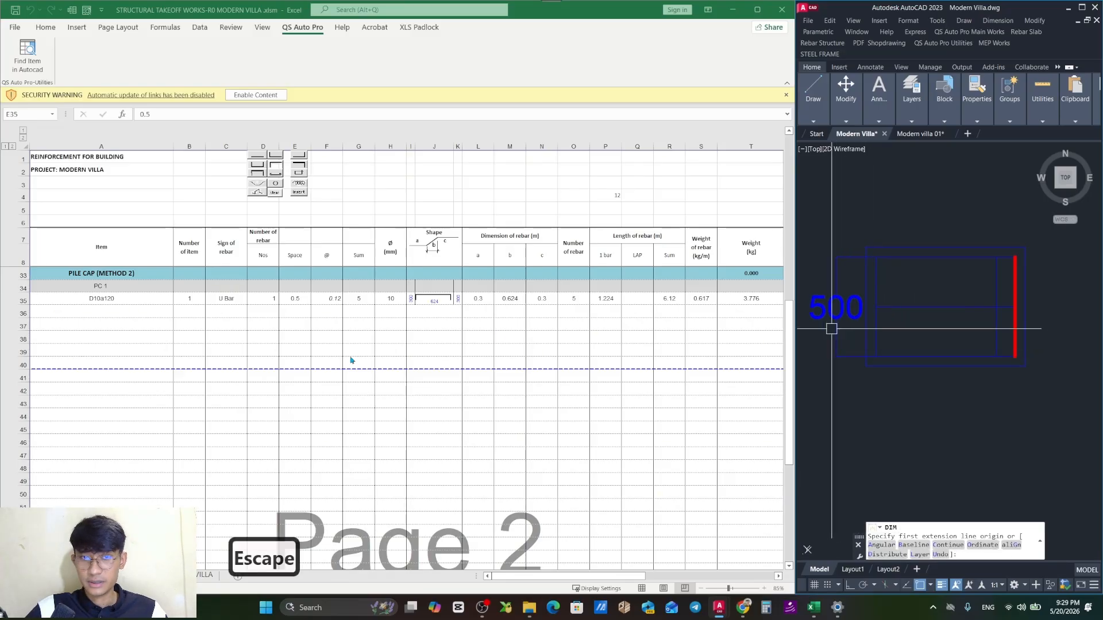
Check the Space and @ cells and the weight formula of the D10a120 row in the takeoff sheet.
click(295, 308)
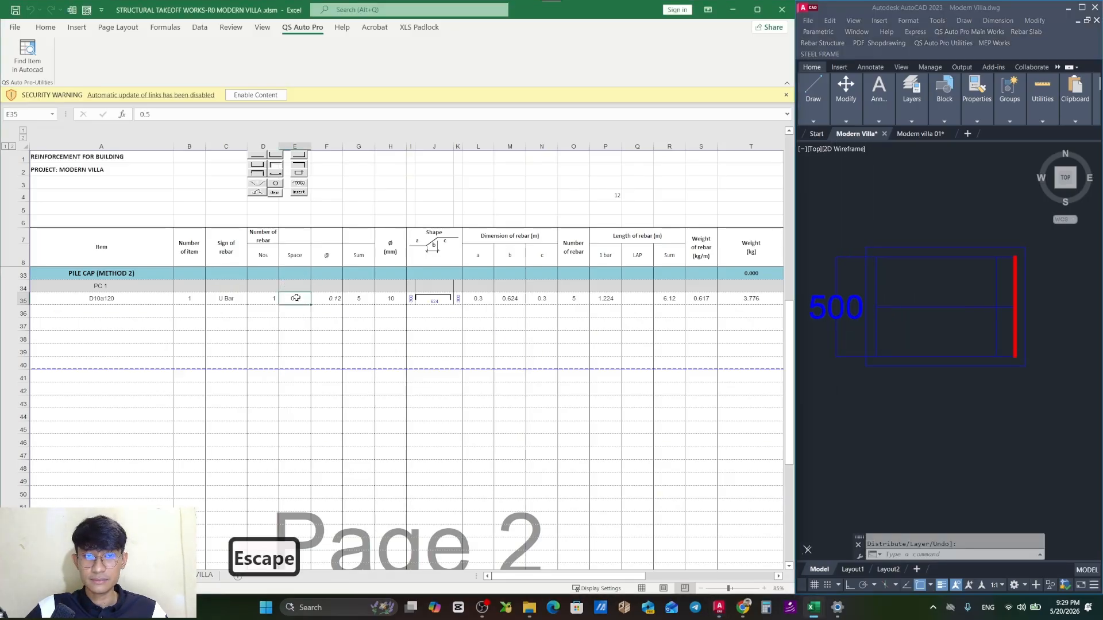
click(329, 297)
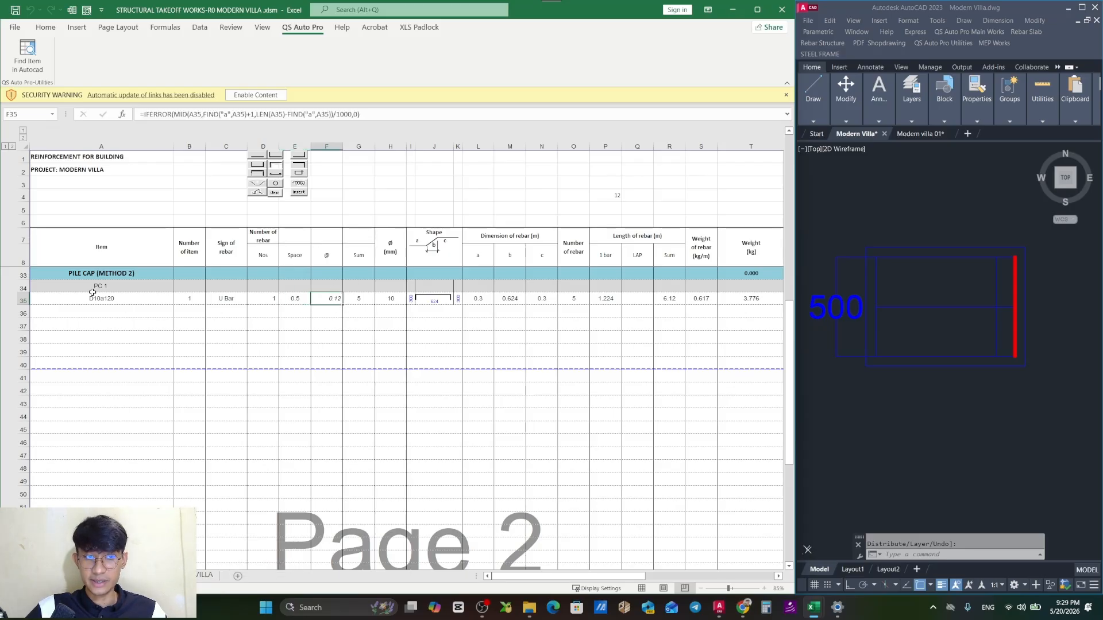
click(290, 297)
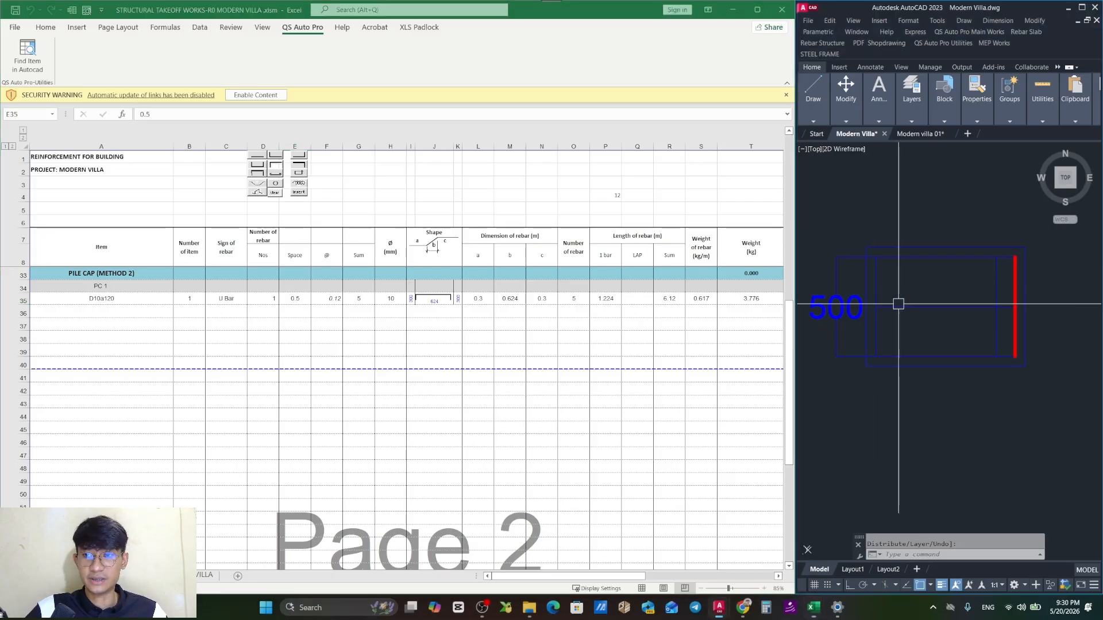
click(750, 299)
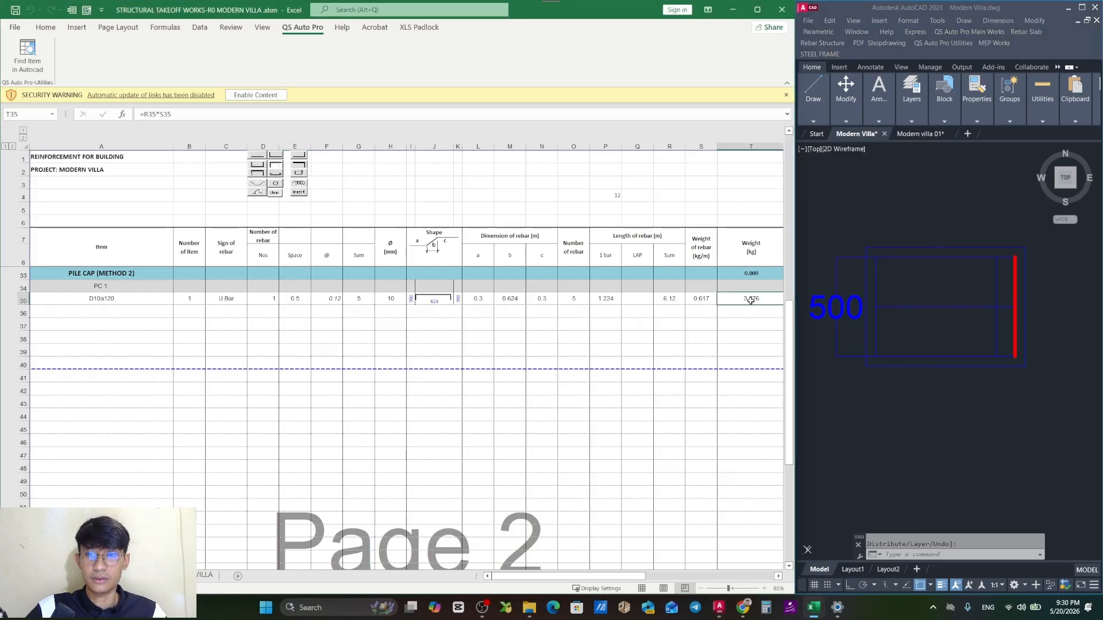
key(Escape)
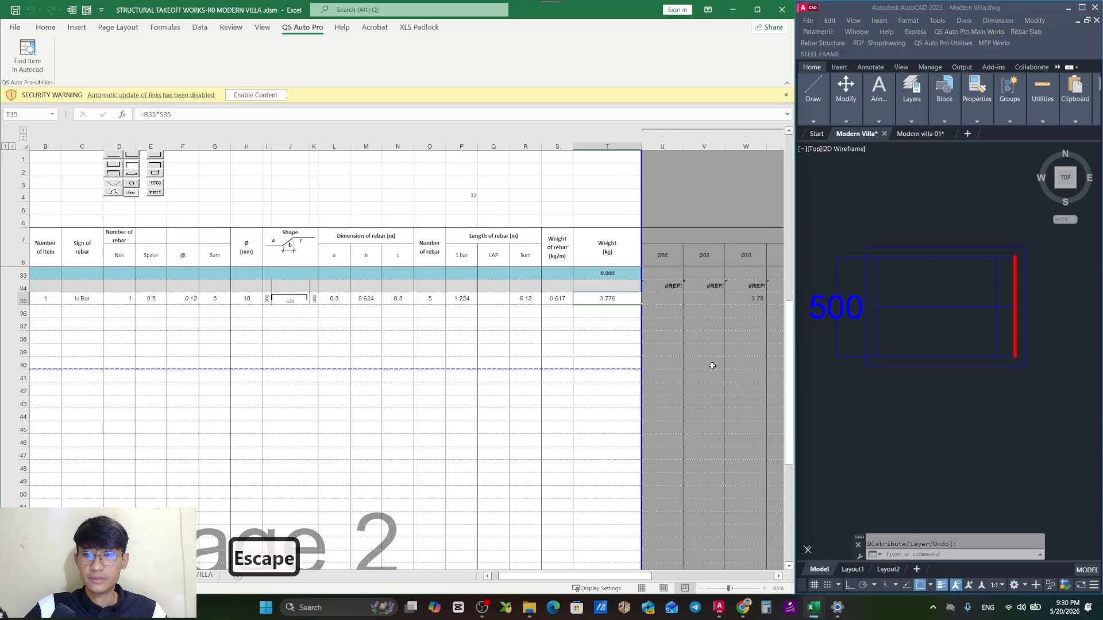
Clear the broken subtotal formulas from the PC 1 row across the Classification columns Ø06 to Ø40.
scroll(697, 333, up, 1)
drag(632, 323, 952, 333)
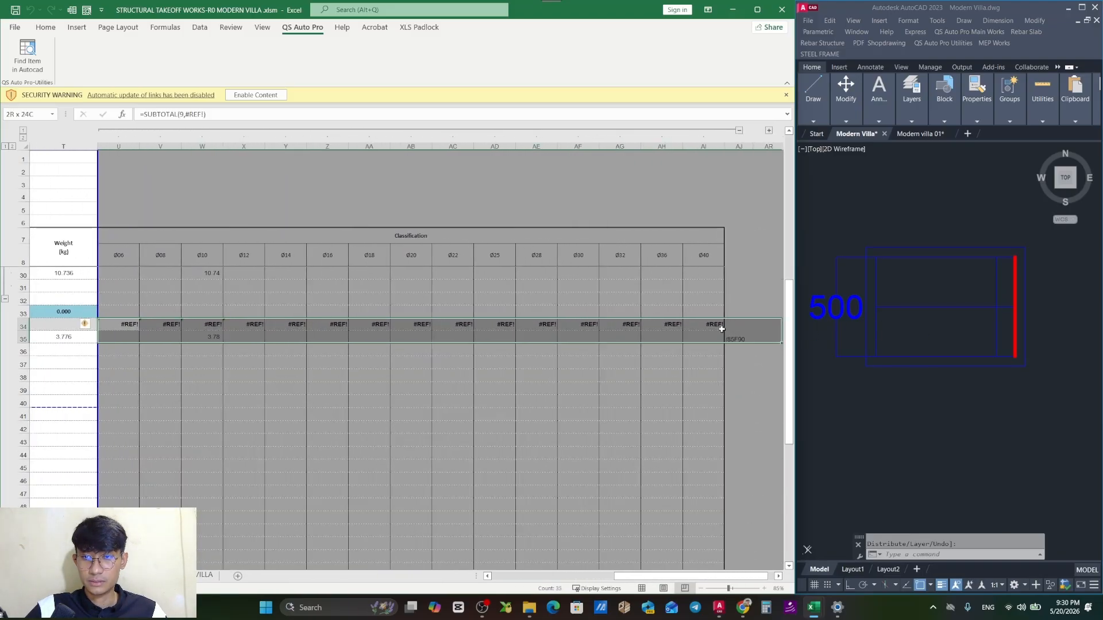
drag(722, 329, 704, 325)
key(Delete)
click(706, 388)
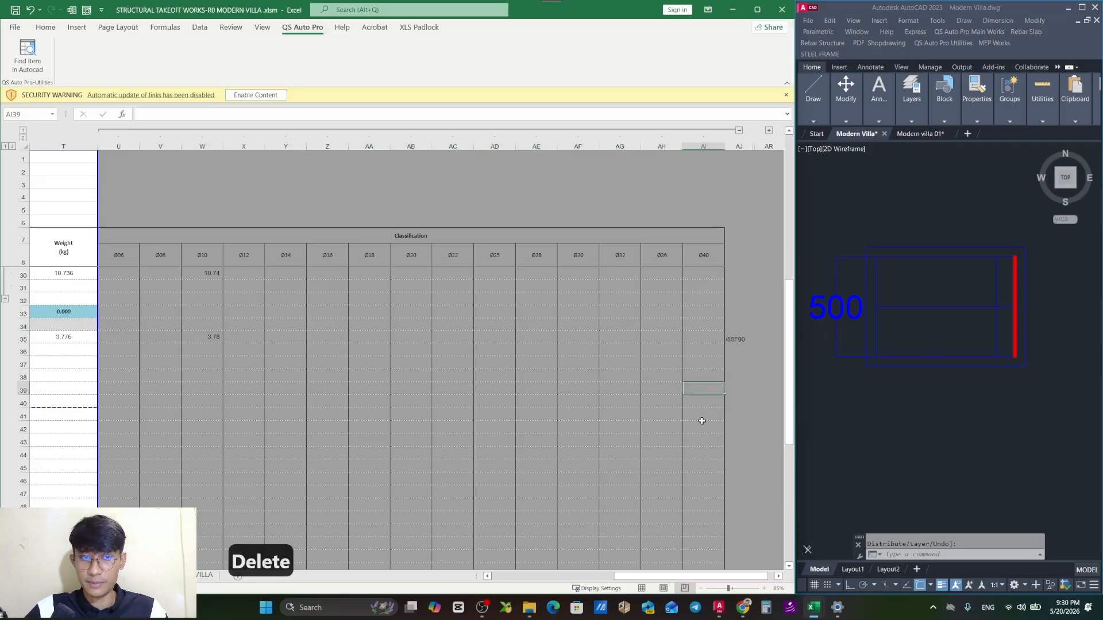
Examine the D10a120 row's weight formula and its a, b and c rebar dimensions without changing them.
drag(706, 576, 583, 576)
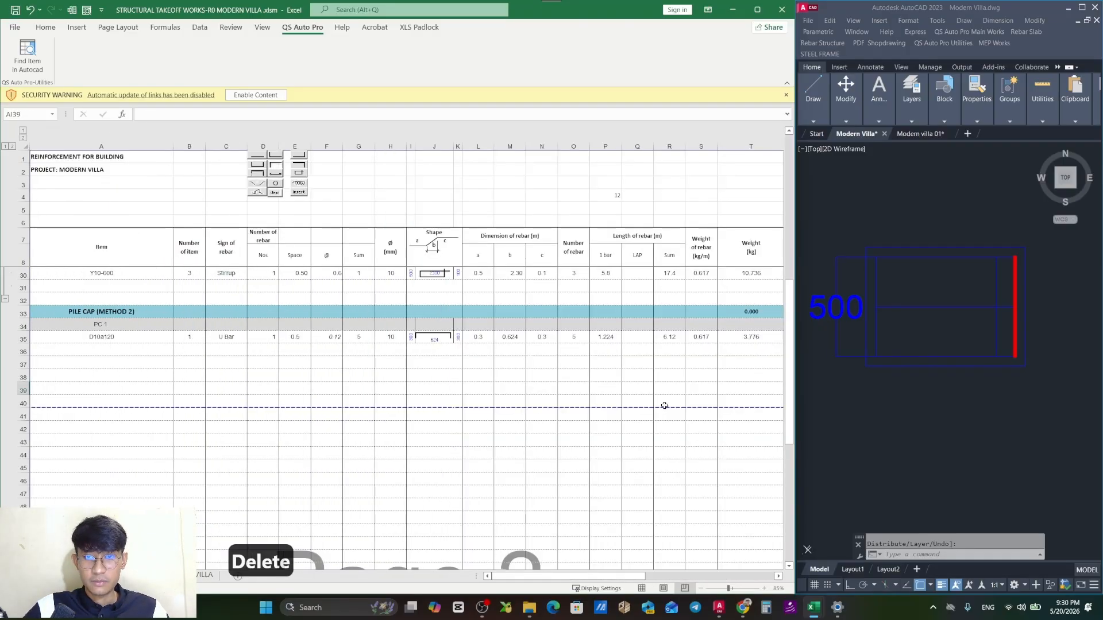
click(235, 352)
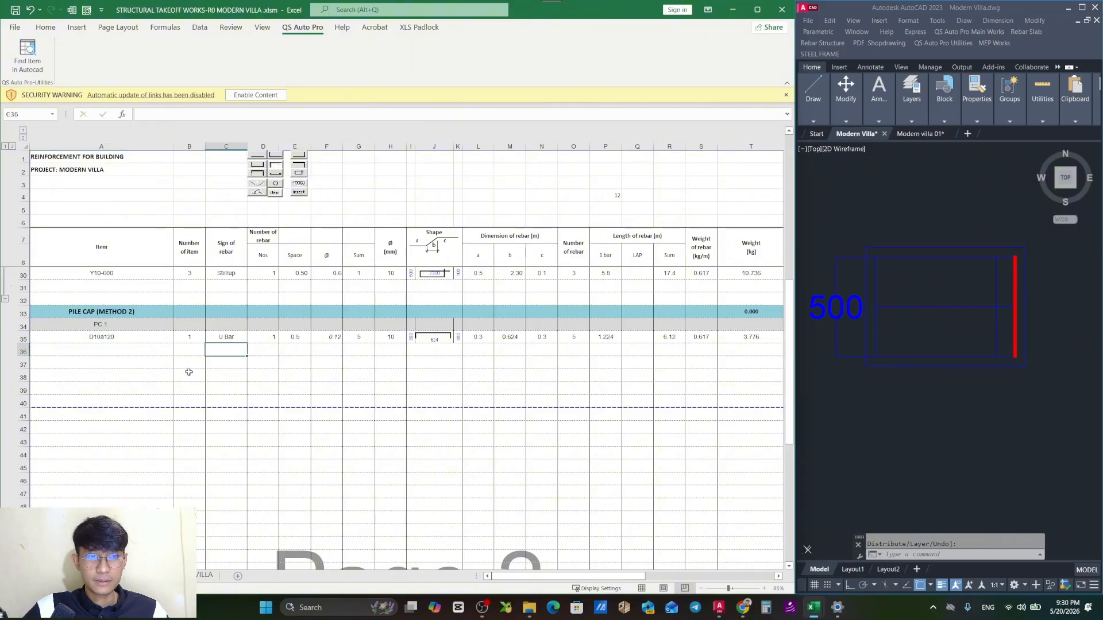
double_click(749, 339)
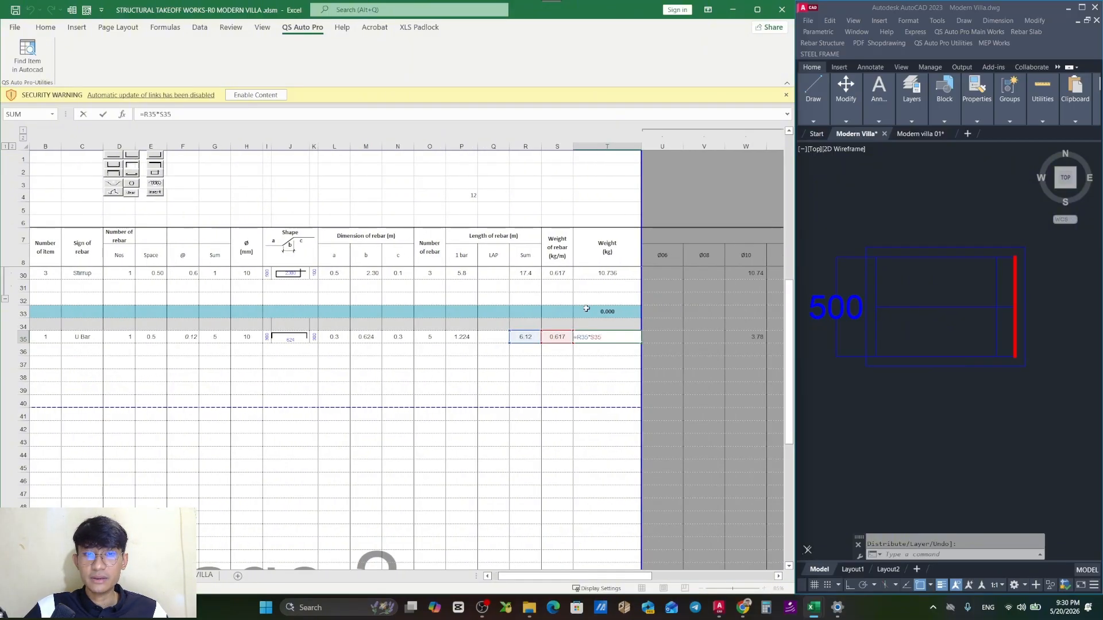
key(Escape)
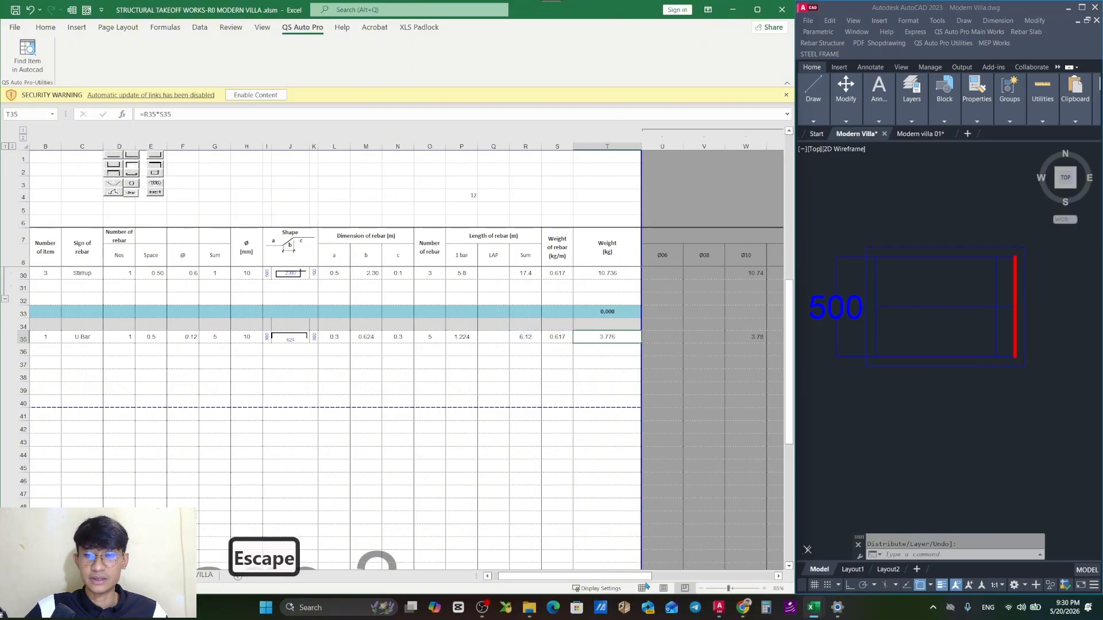
drag(646, 580, 639, 579)
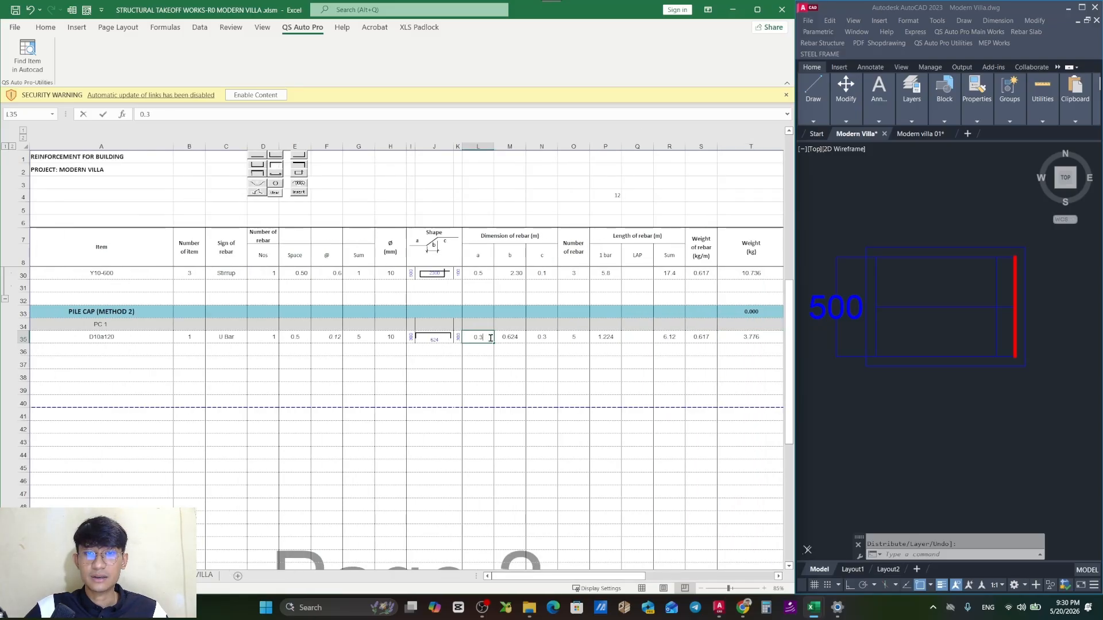
key(Escape)
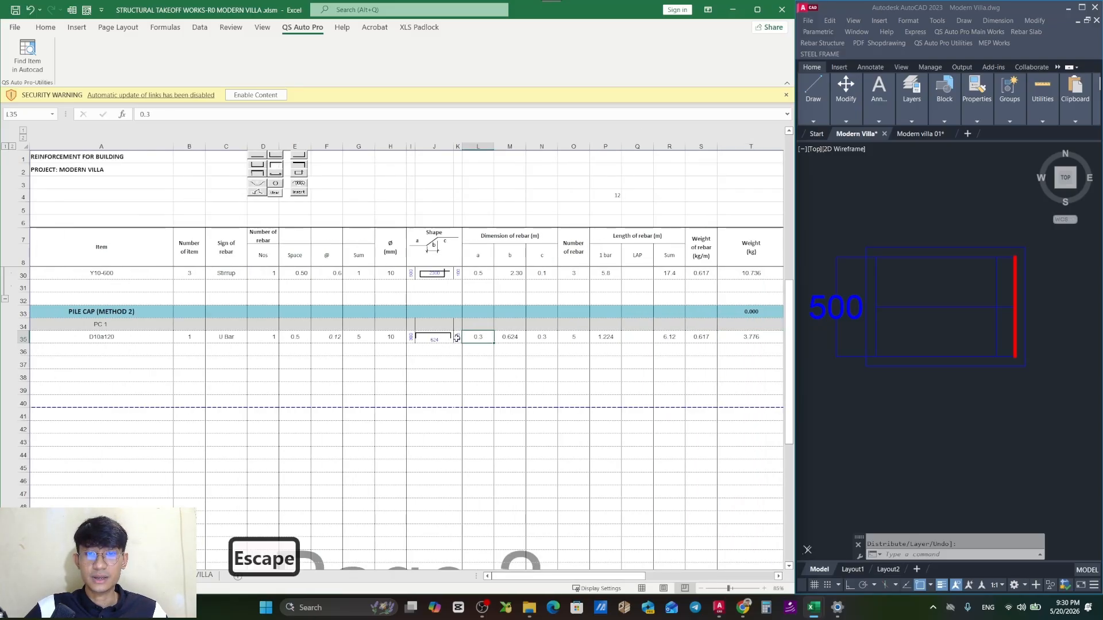
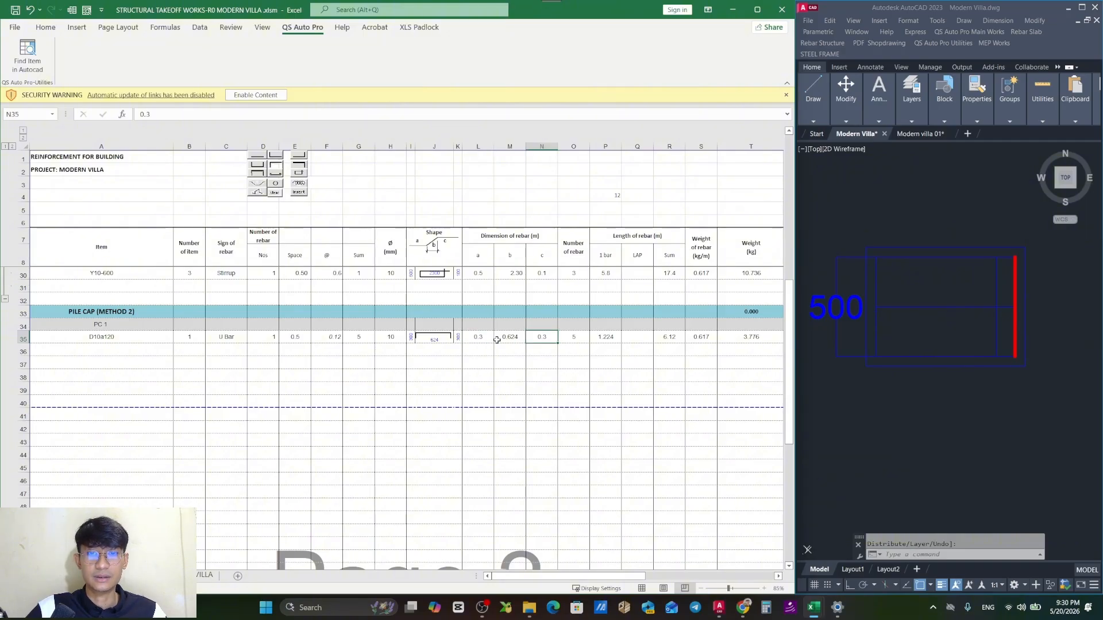
Start the slab rebar takeoff into cell A36 with a slab thickness of 400, and take D10a130 as the rebar name.
click(111, 352)
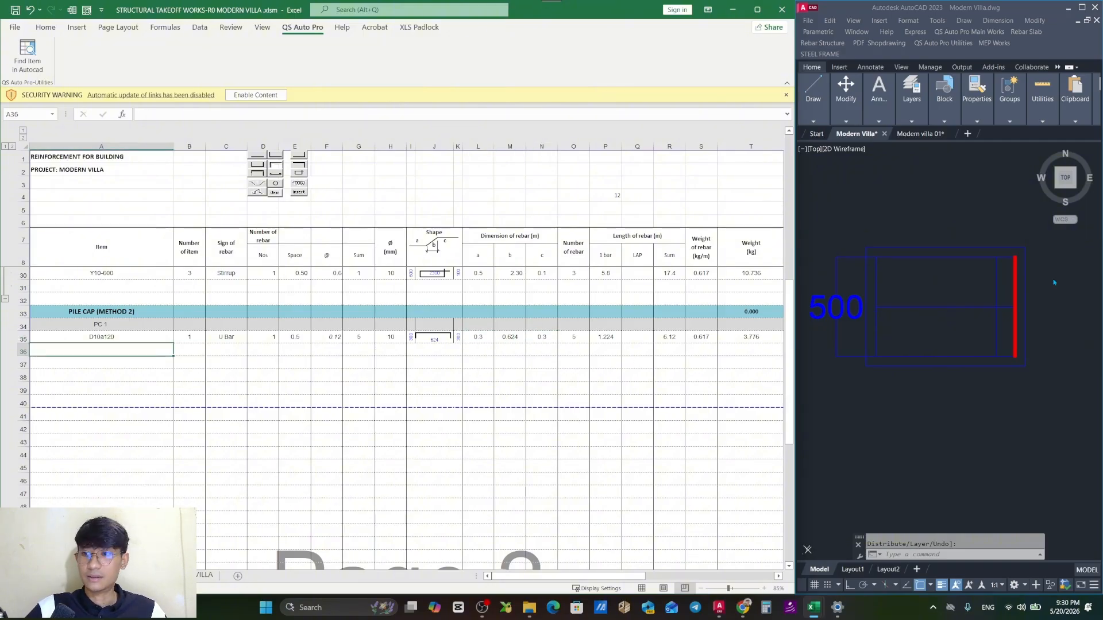
click(1011, 290)
scroll(979, 298, down, 8)
scroll(918, 329, up, 6)
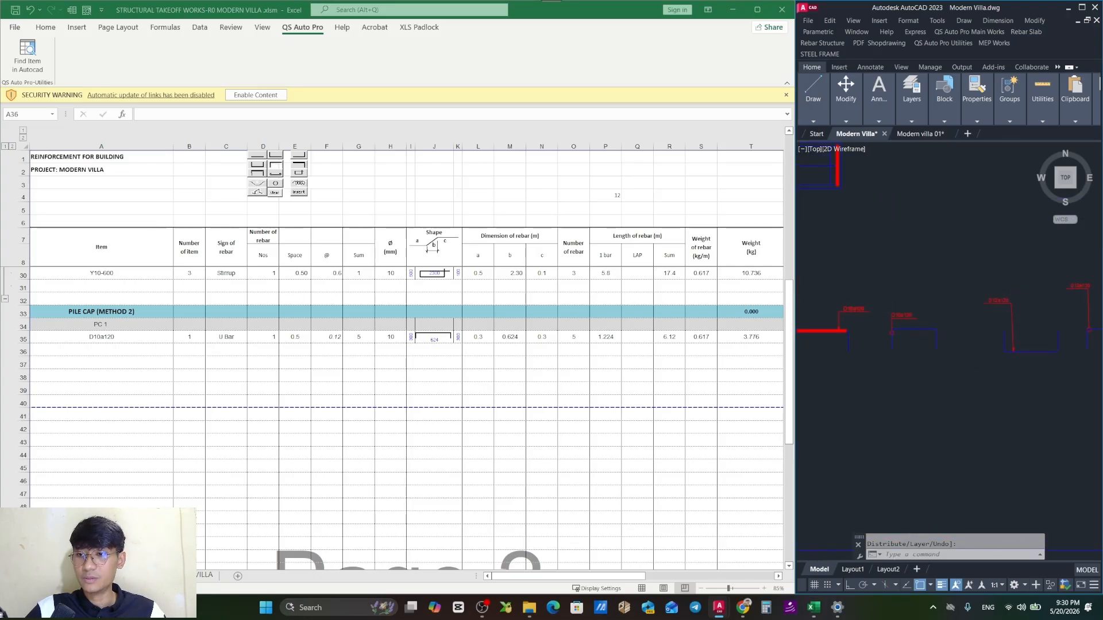
click(1024, 33)
click(919, 88)
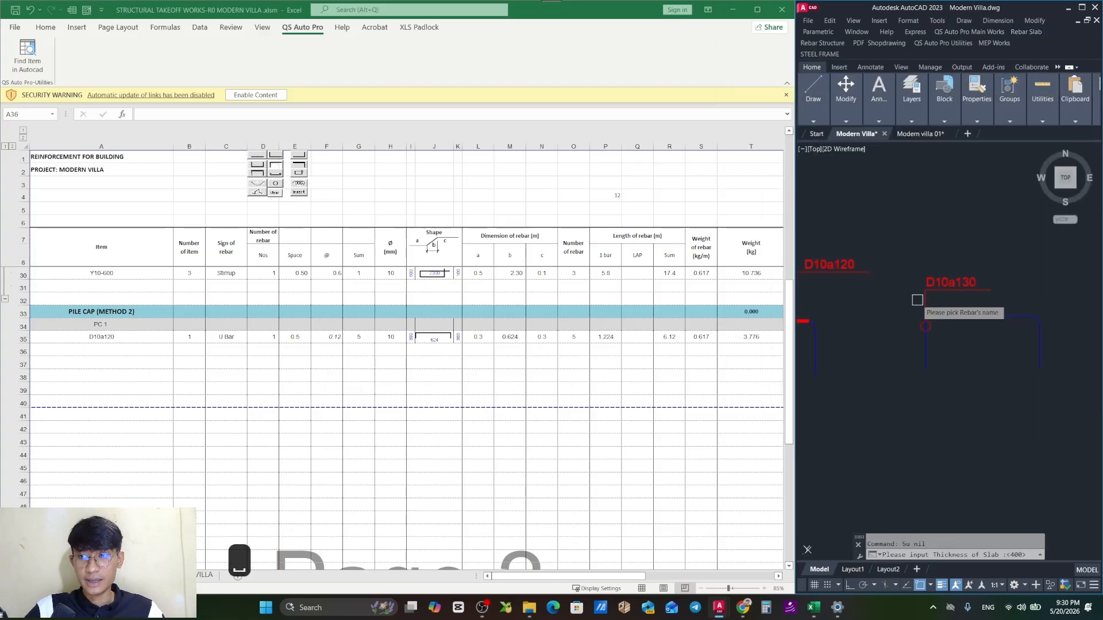
key(Return)
Define the D10a130 bar length between the two ends of the inverted-U bar's straight horizontal segment.
scroll(908, 327, up, 5)
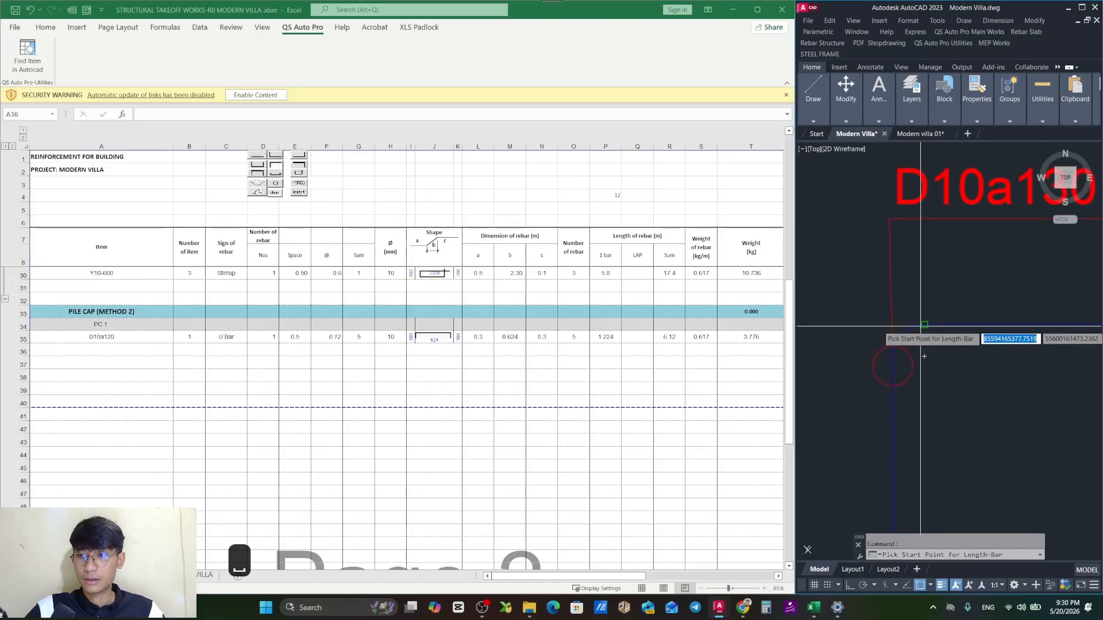
click(925, 325)
scroll(925, 326, down, 4)
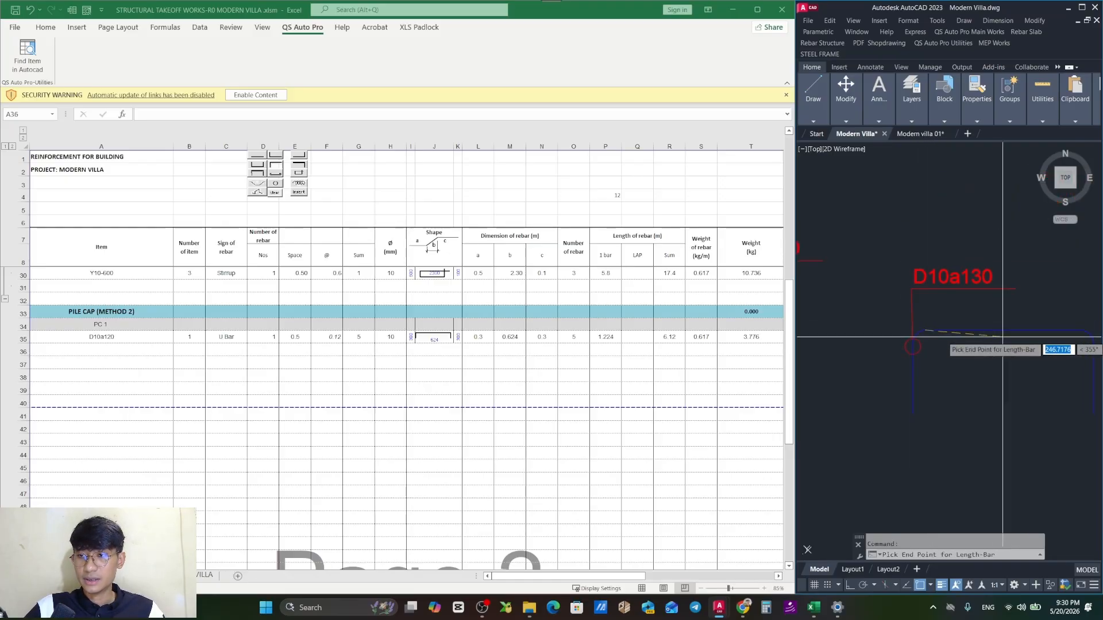
drag(1032, 337, 909, 347)
scroll(954, 340, up, 2)
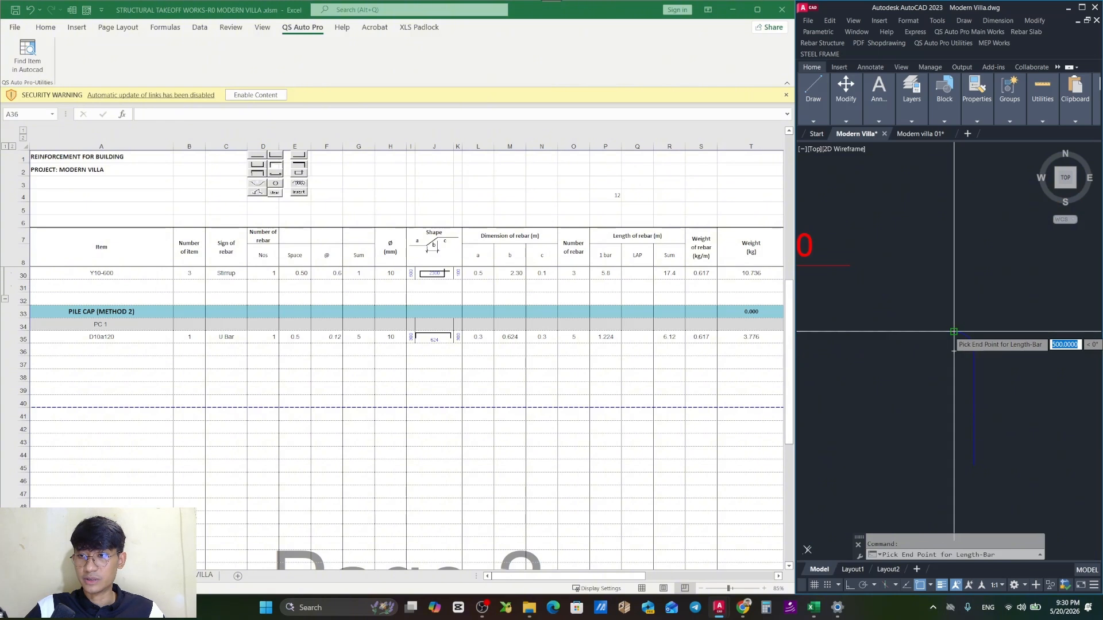
click(953, 331)
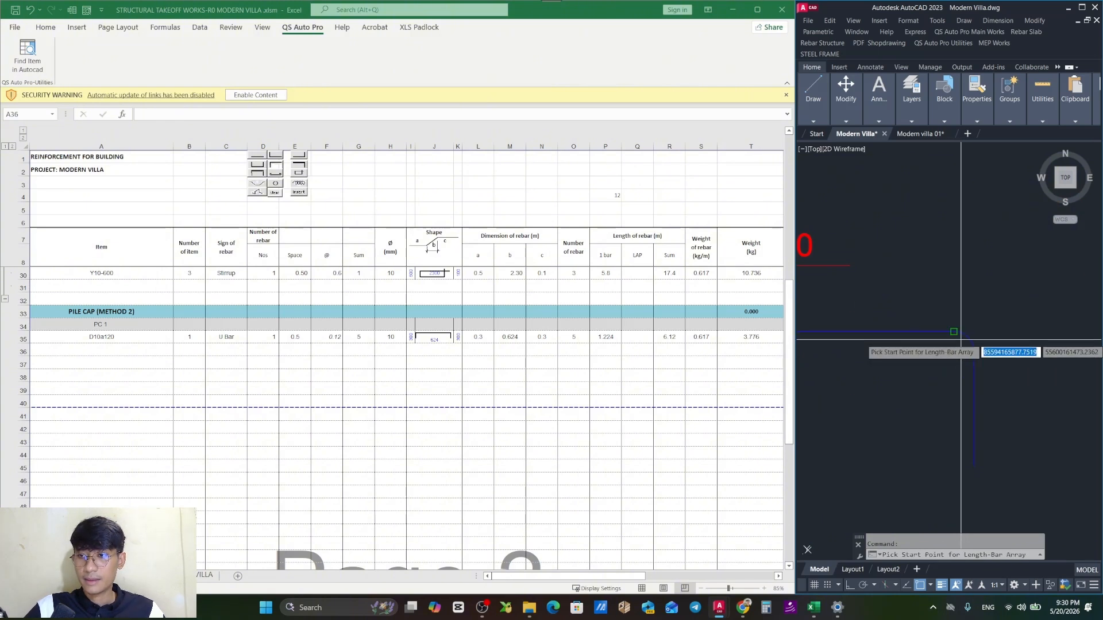
Define the D10a130 array length along the inner top edge of the pile cap rebar plan, from its right to its left corner.
scroll(919, 322, down, 3)
drag(914, 281, 895, 328)
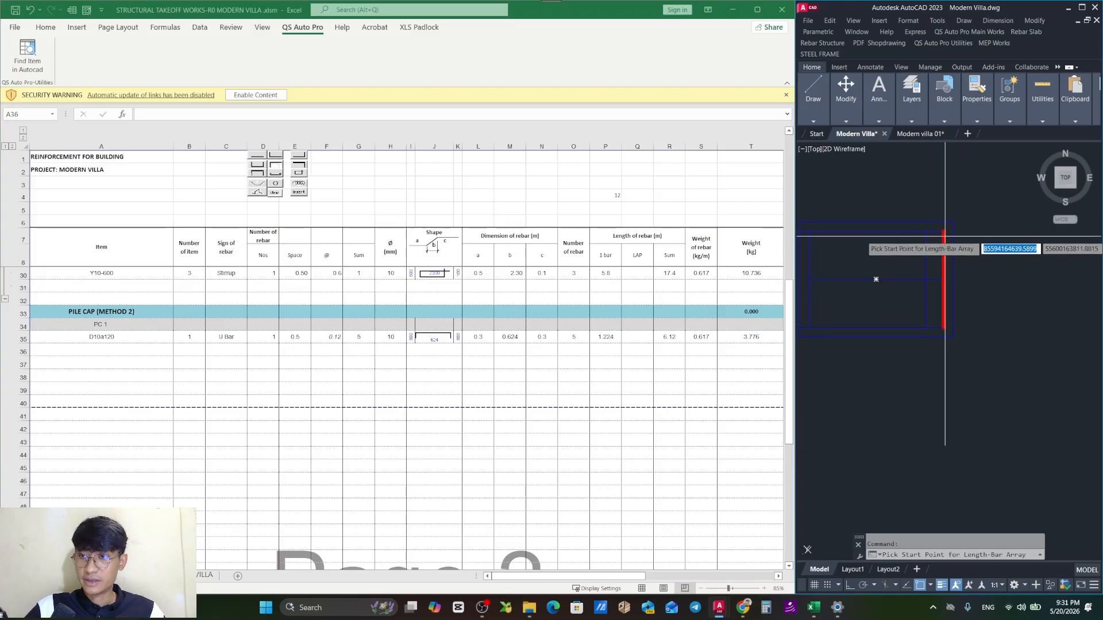
drag(815, 236, 831, 235)
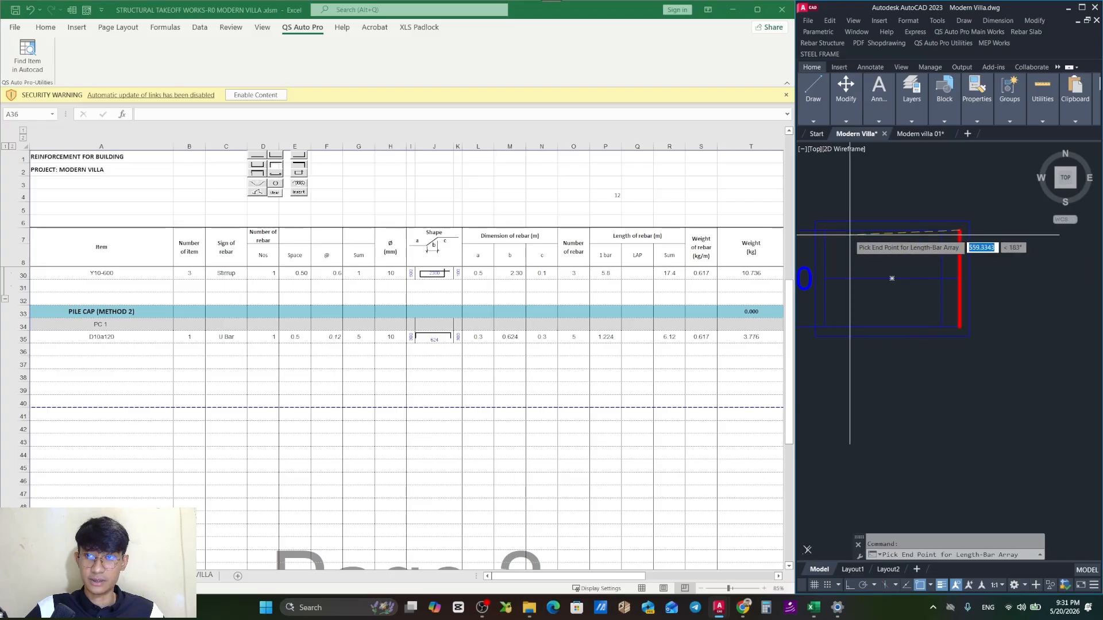
click(959, 231)
click(825, 230)
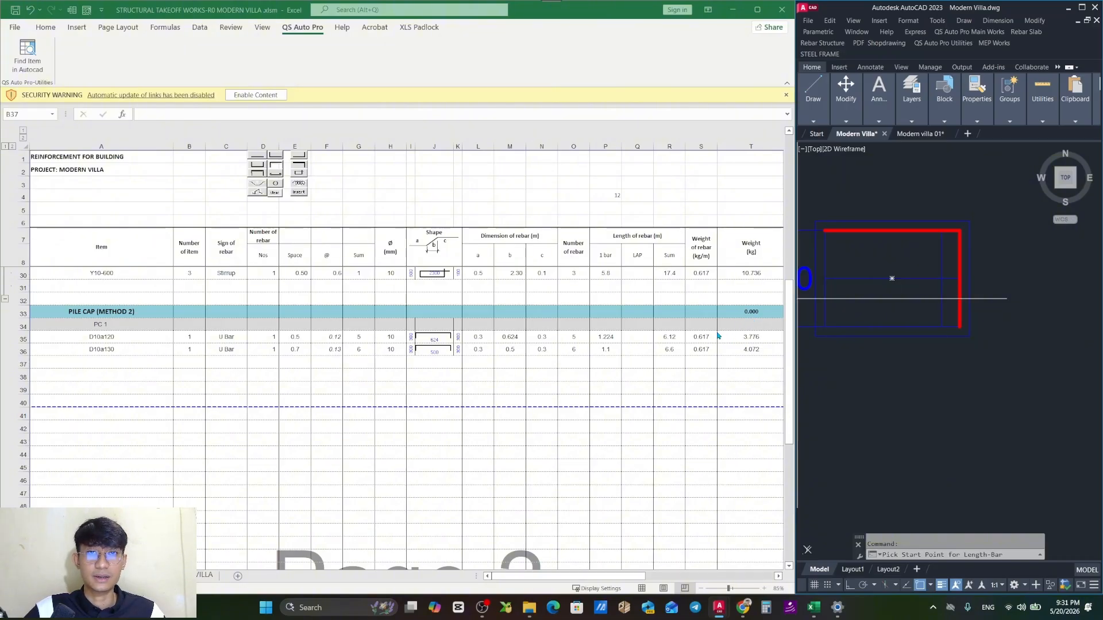
Restart the slab rebar takeoff for row 37 with a slab thickness of 400, and take D12a120 as the rebar name.
scroll(971, 322, down, 8)
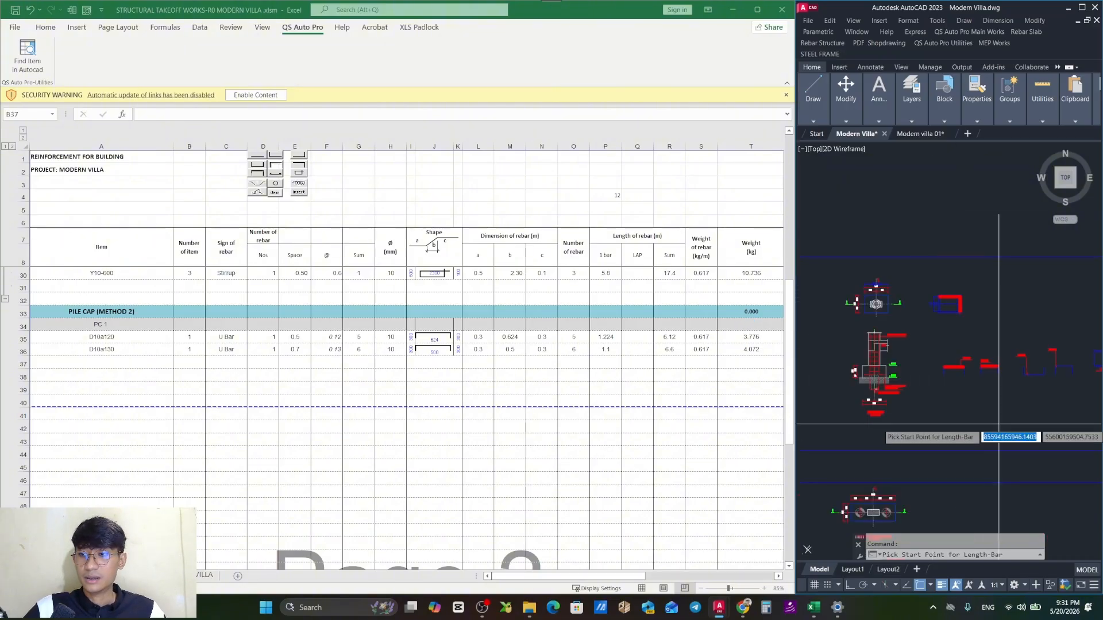
scroll(975, 289, up, 6)
drag(970, 321, 942, 373)
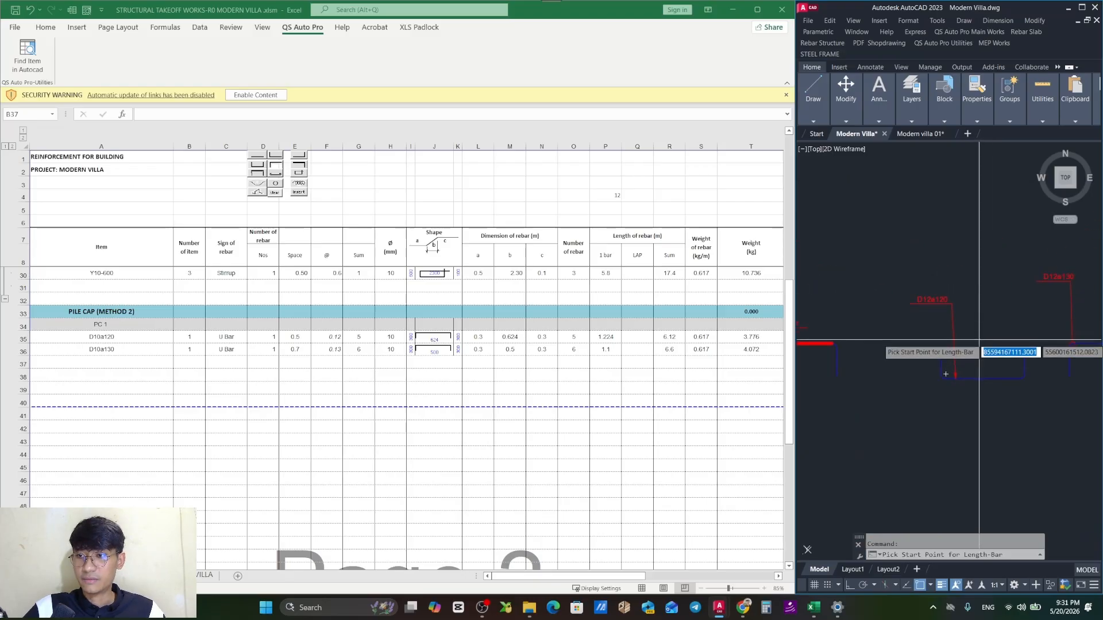
key(Escape)
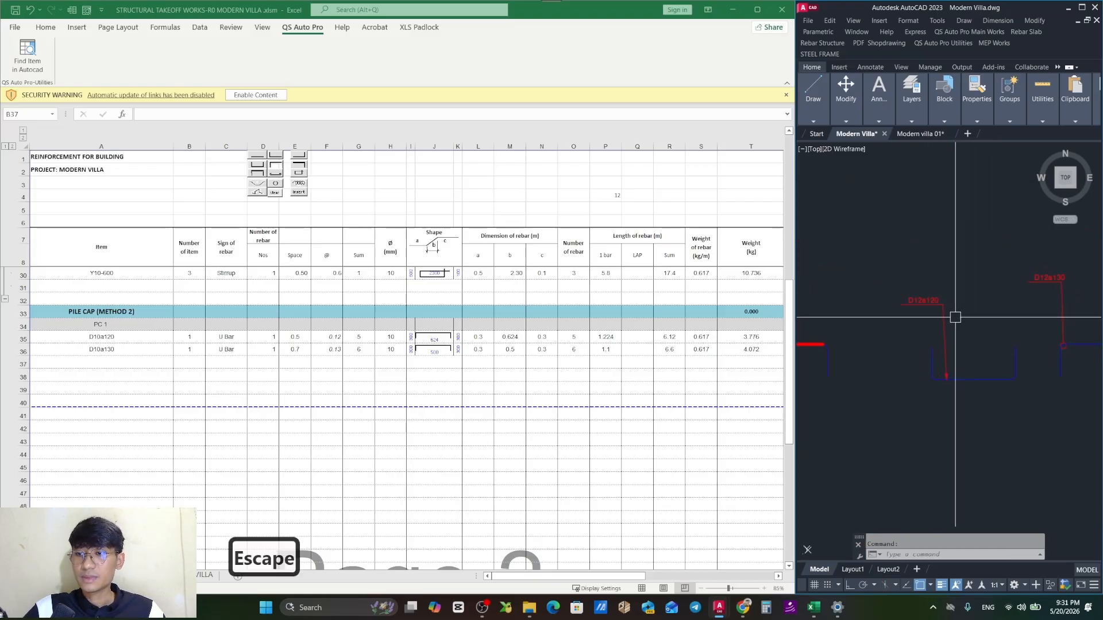
scroll(931, 332, up, 4)
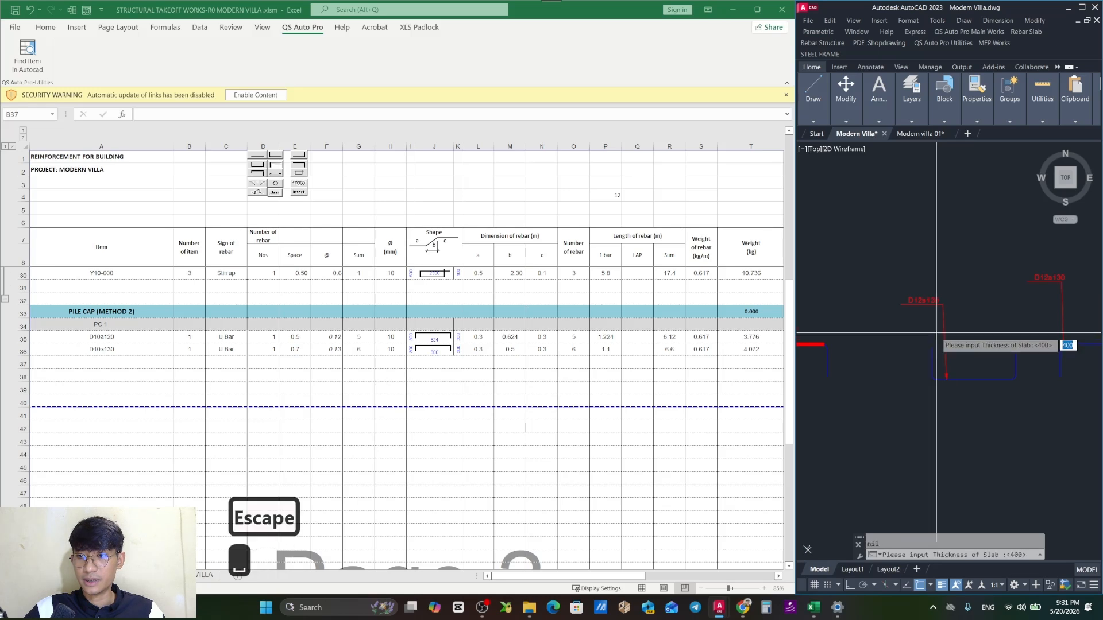
key(space)
key(space)
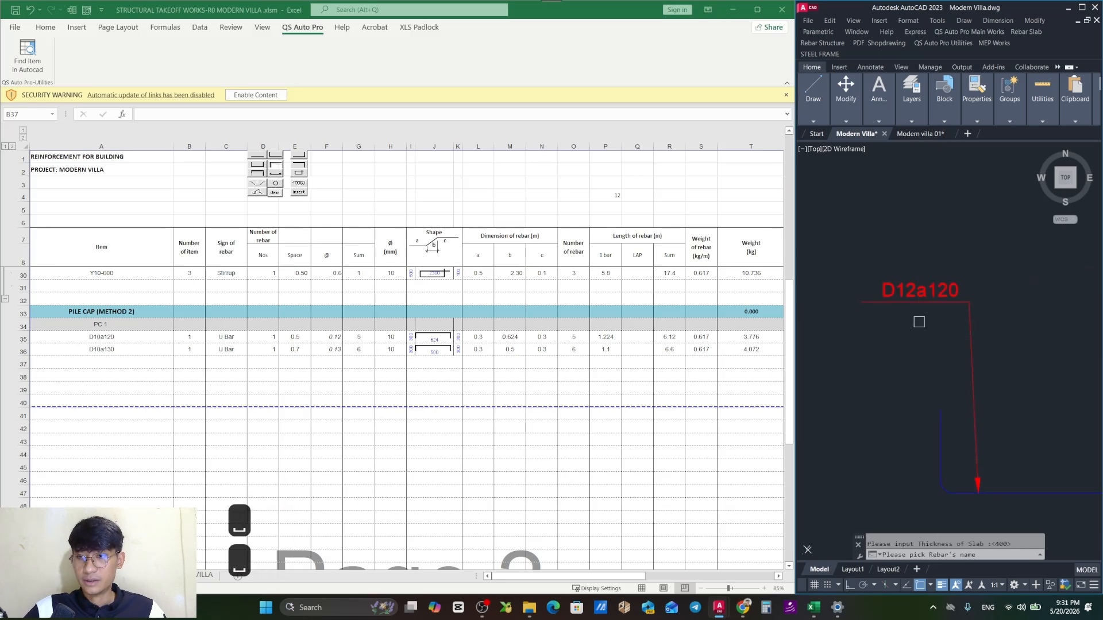
click(924, 291)
Define the D12a120 bar length between the left and right ends of the U bar's straight lower segment.
scroll(947, 400, up, 2)
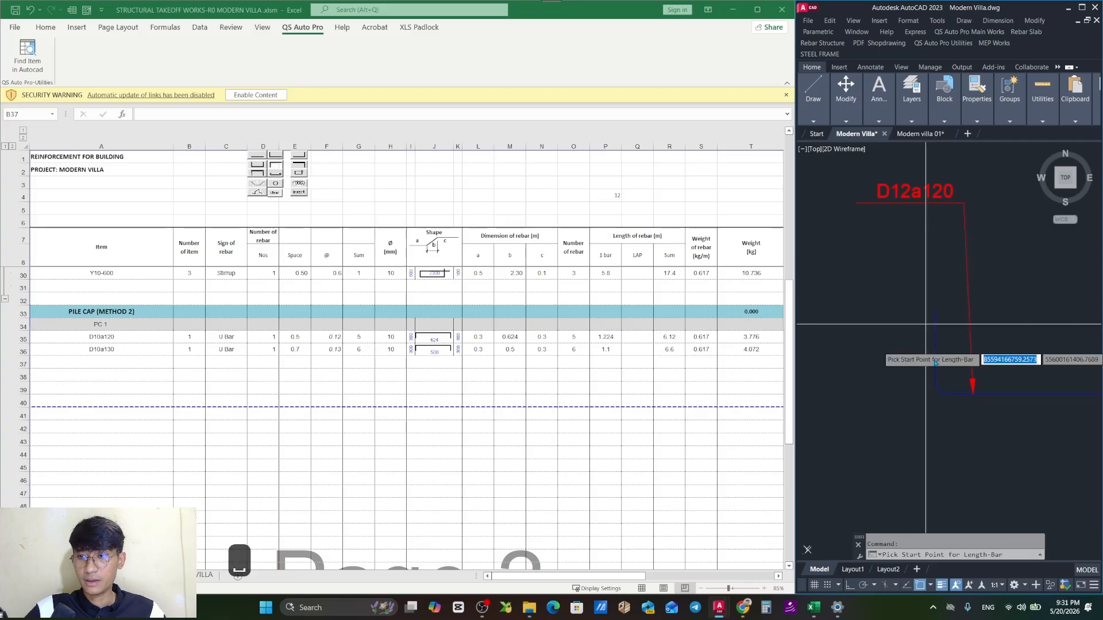
click(949, 399)
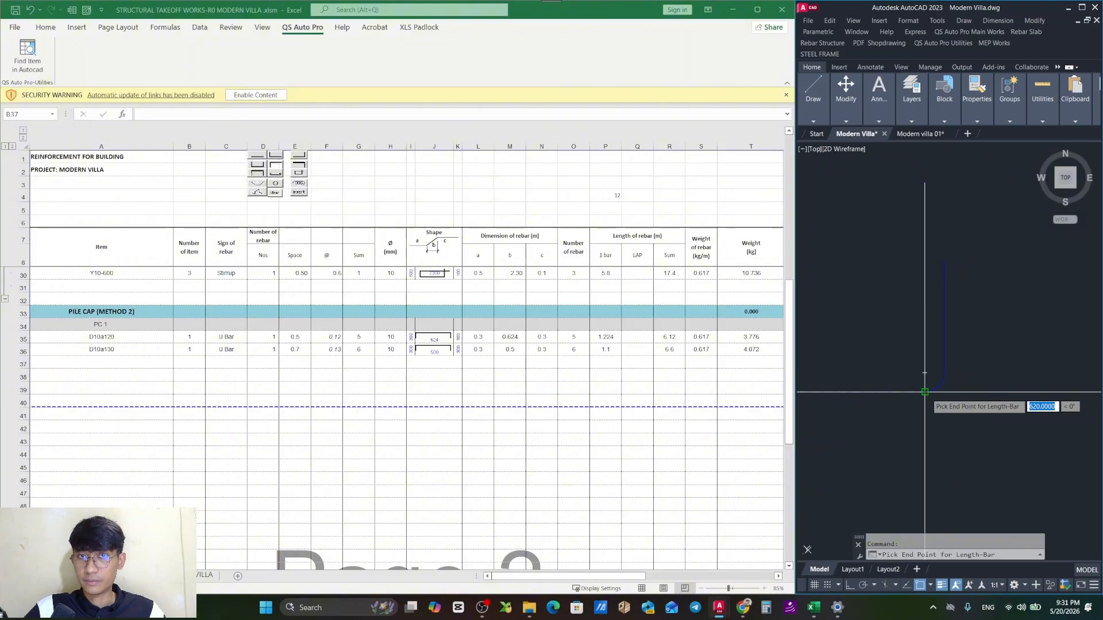
click(925, 392)
Define the D12a120 array length along the inner right edge of the pile cap rebar plan.
scroll(924, 392, down, 4)
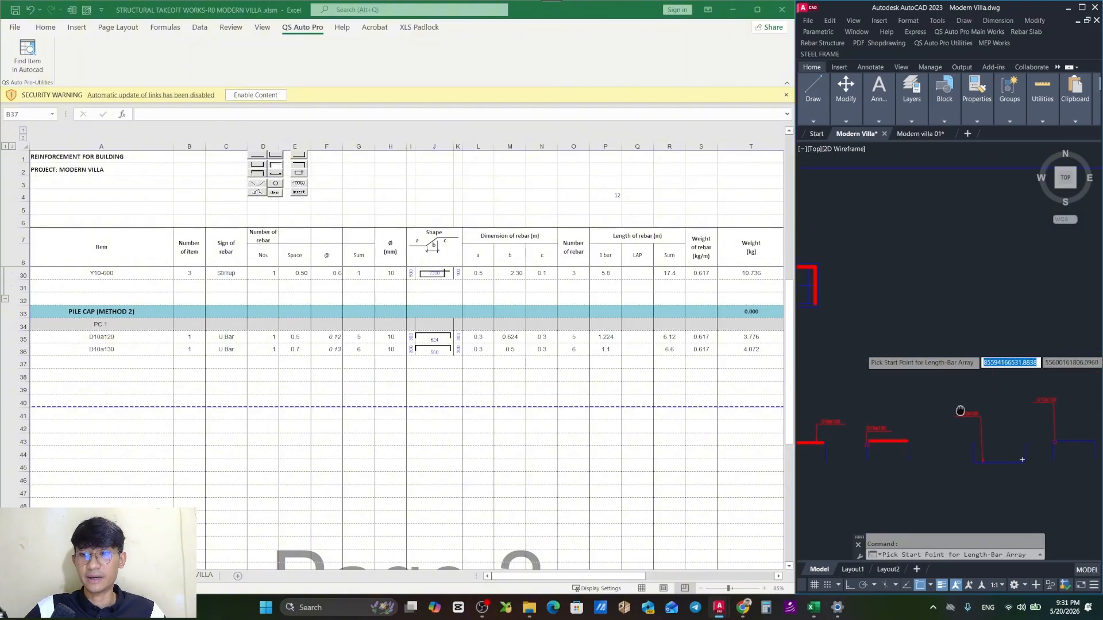
drag(906, 337, 1030, 360)
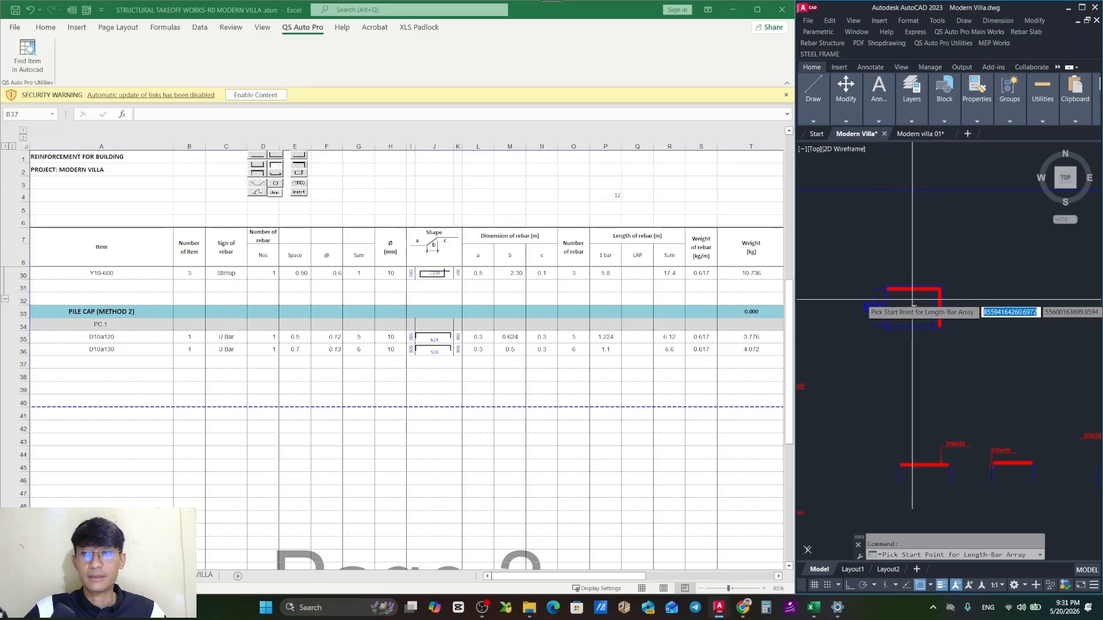
scroll(912, 293, up, 2)
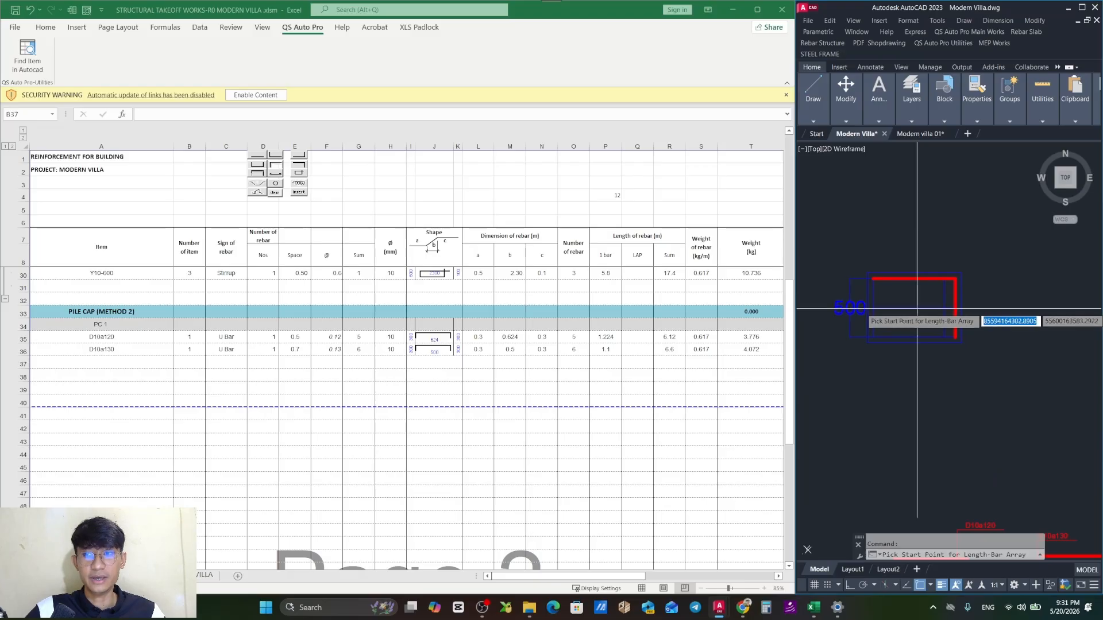
drag(934, 343, 914, 359)
scroll(924, 352, up, 2)
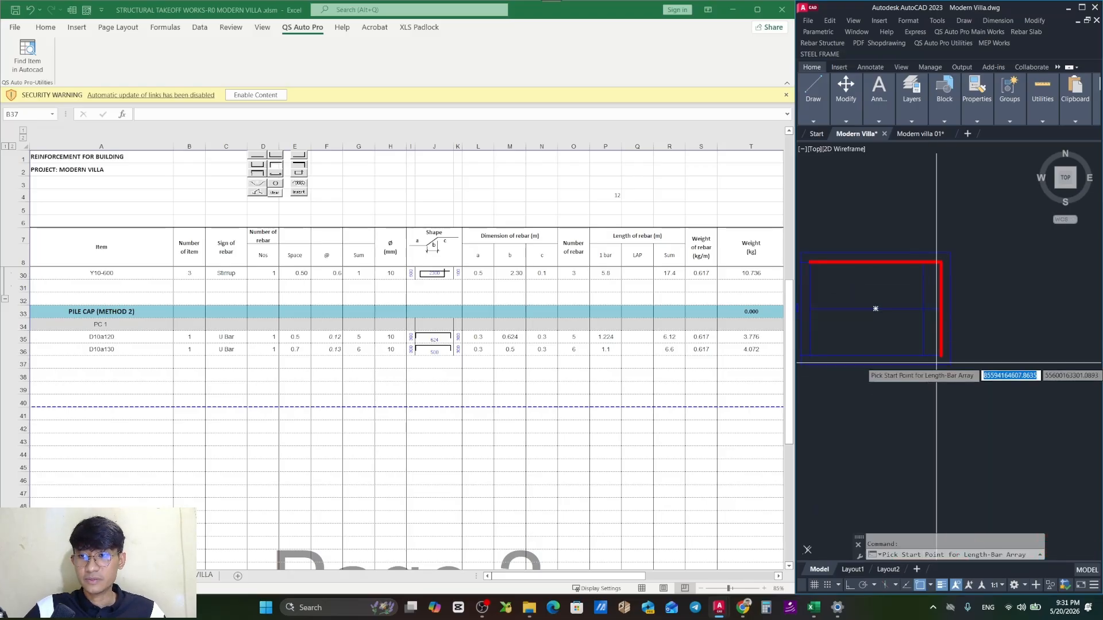
click(941, 355)
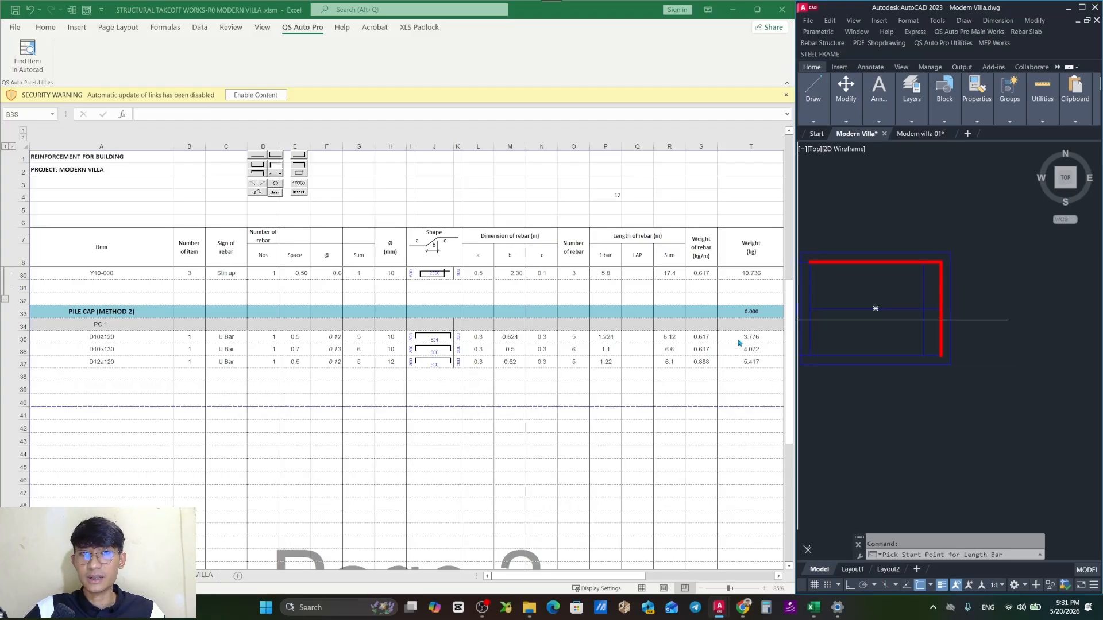
Restart the slab rebar takeoff for row 38 with a slab thickness of 400, and take D12a130 as the rebar name.
scroll(928, 318, down, 6)
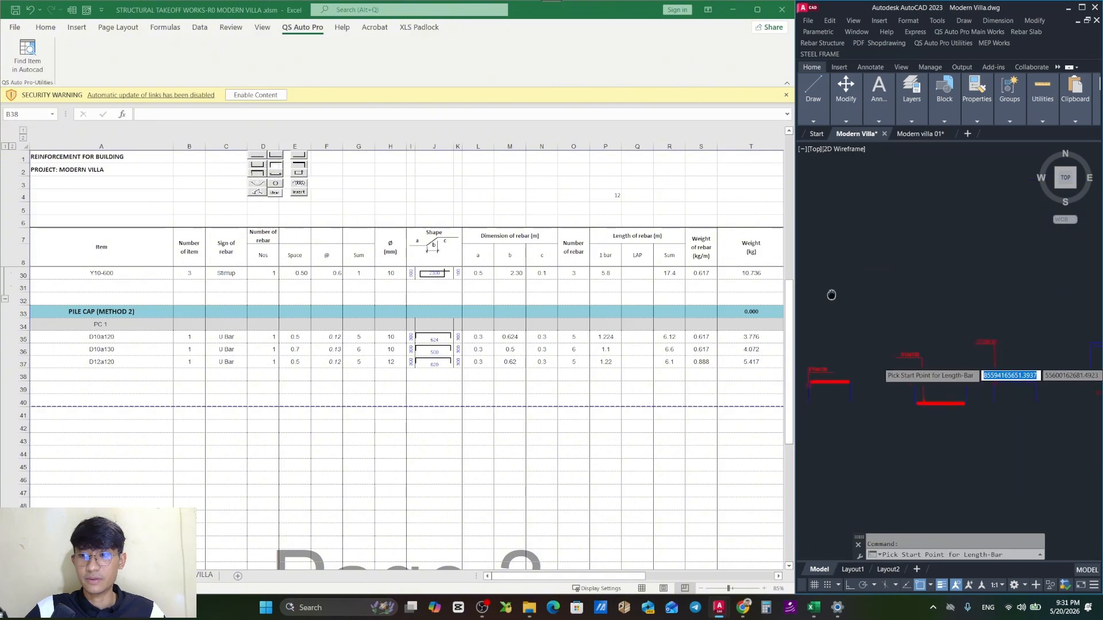
scroll(914, 339, up, 2)
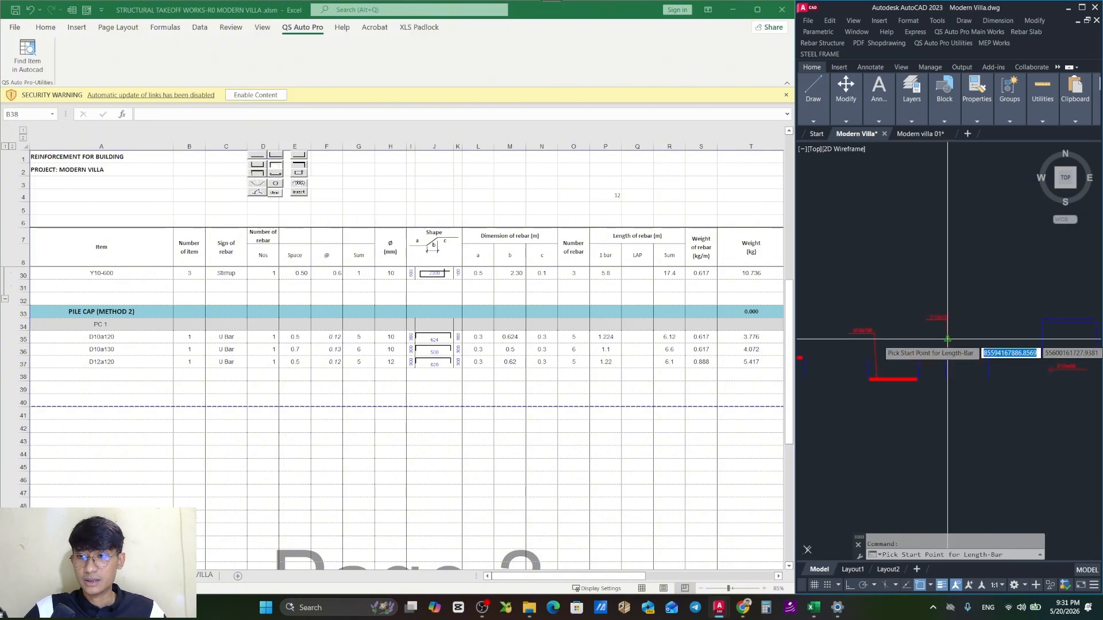
key(Escape)
key(space)
scroll(946, 333, up, 3)
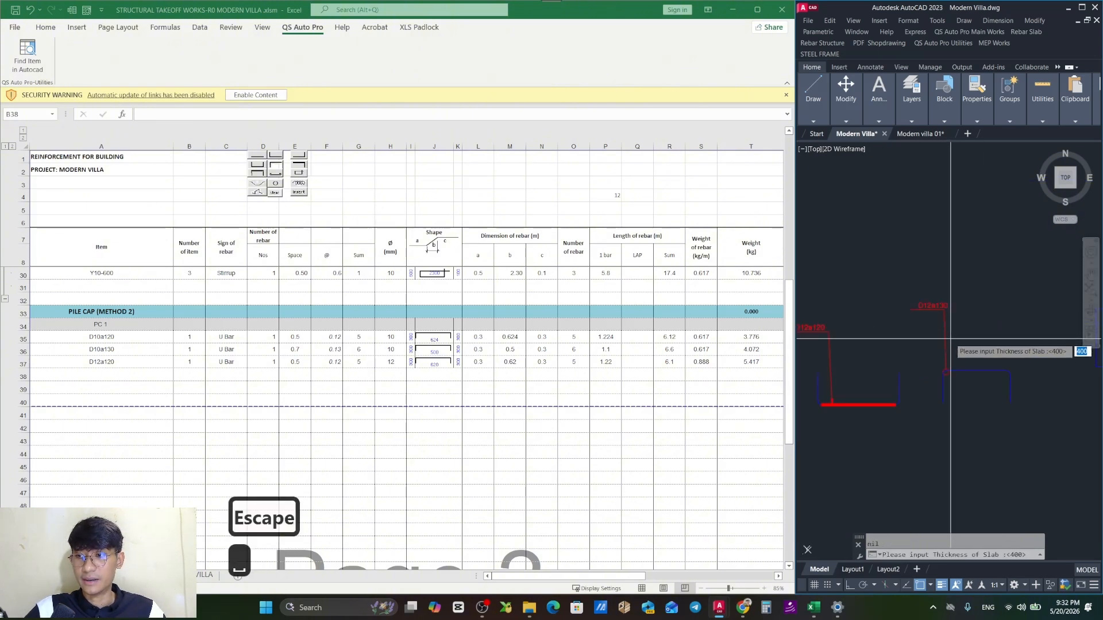
key(space)
click(922, 285)
Define the D12a130 bar length between the left and right ends of the inverted-U bar's straight upper segment.
scroll(938, 354, up, 3)
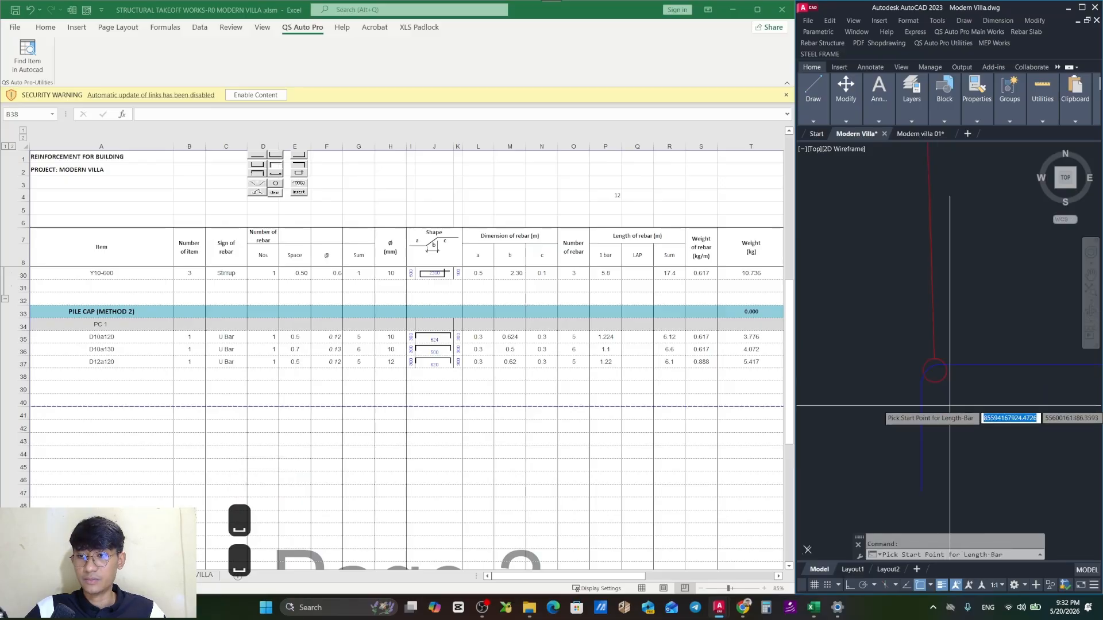
click(934, 340)
scroll(940, 354, down, 4)
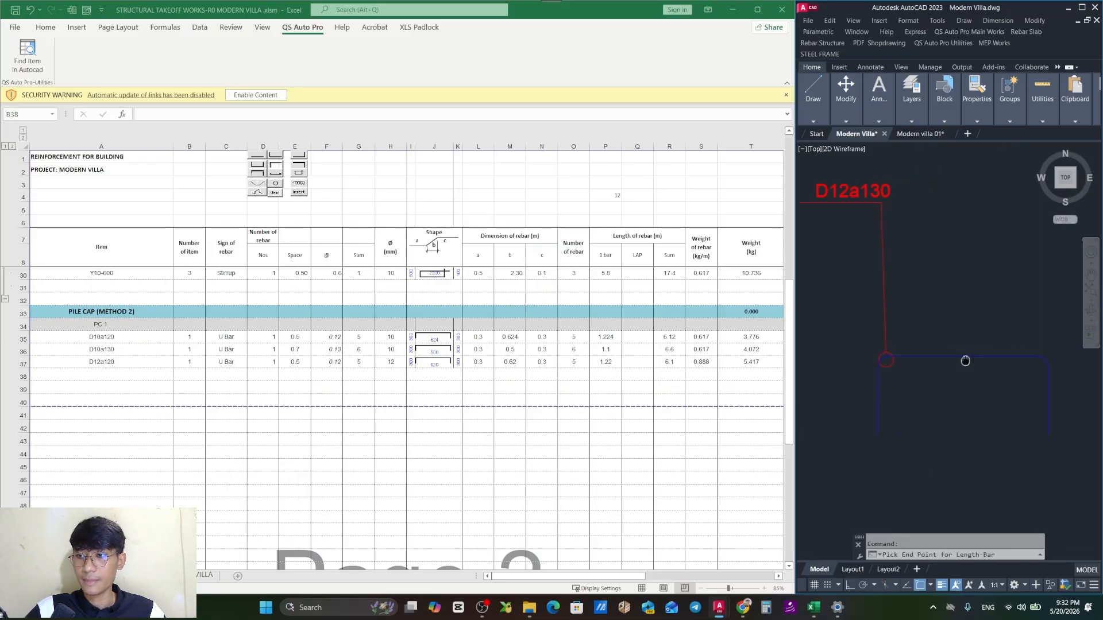
scroll(919, 357, up, 3)
click(917, 352)
scroll(942, 356, down, 1)
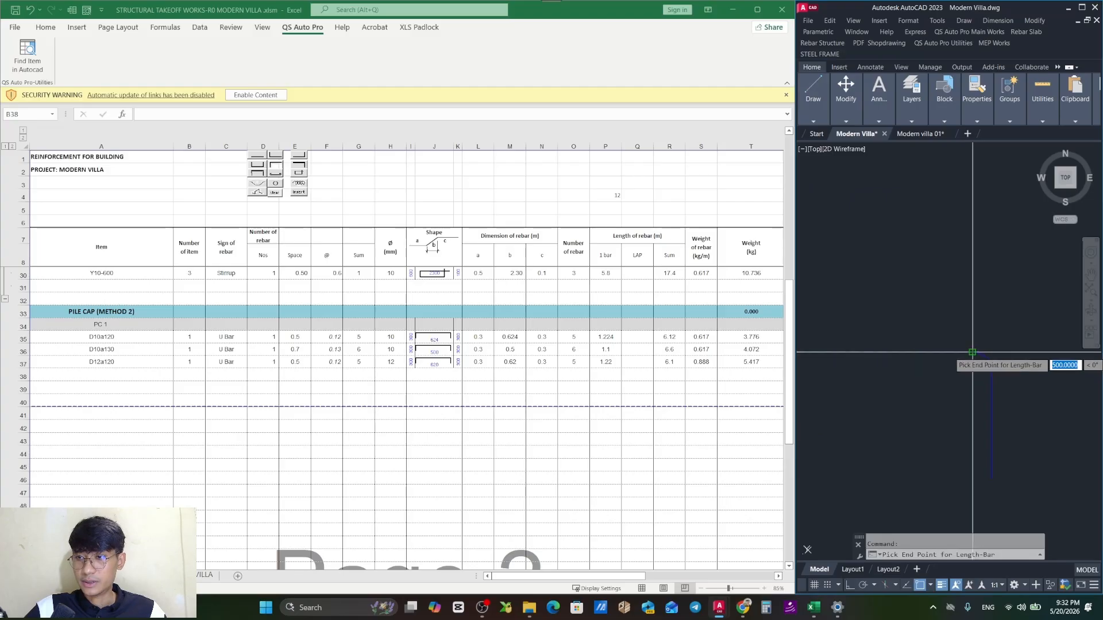
Define the D12a130 array length along the inner top edge of the pile cap rebar plan, from its right to its left corner.
scroll(975, 361, down, 5)
drag(948, 317, 1014, 414)
drag(936, 363, 1007, 340)
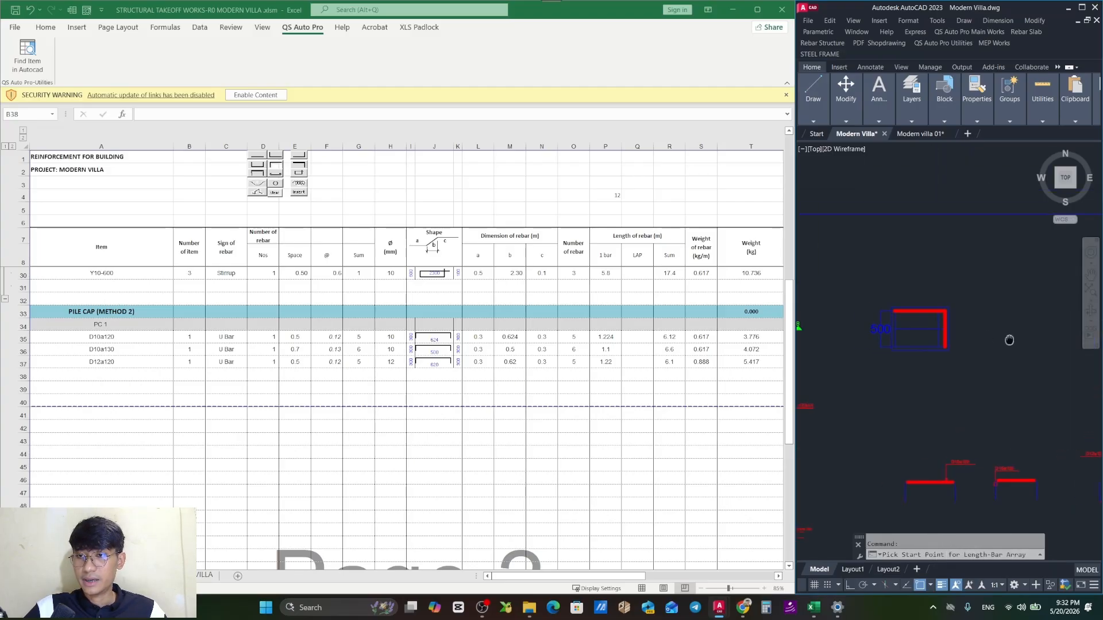
scroll(927, 313, up, 3)
click(956, 303)
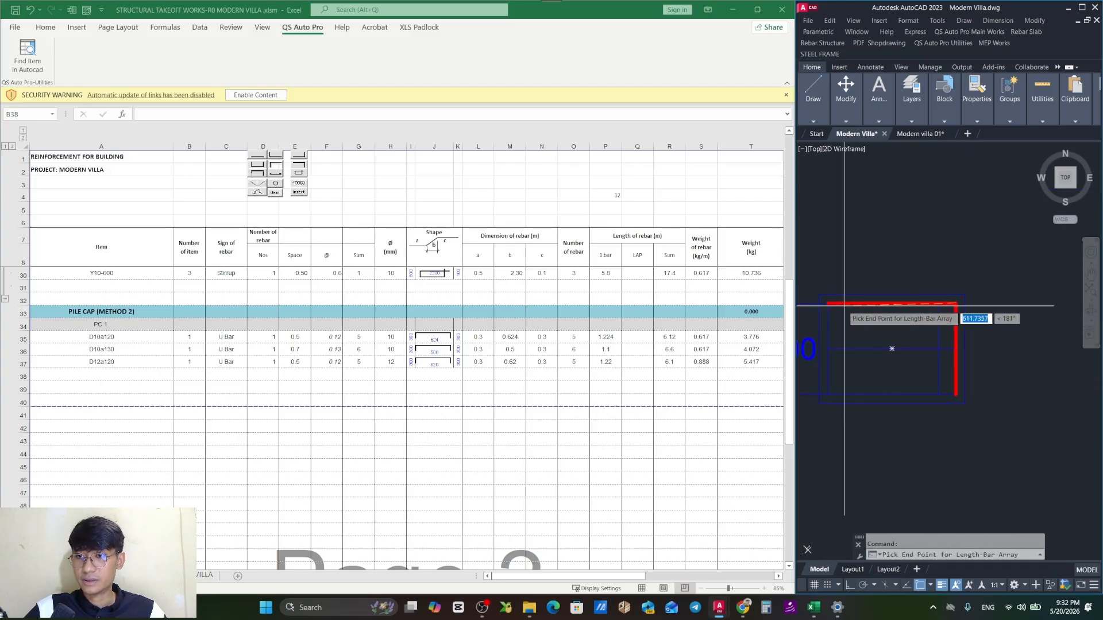
click(891, 349)
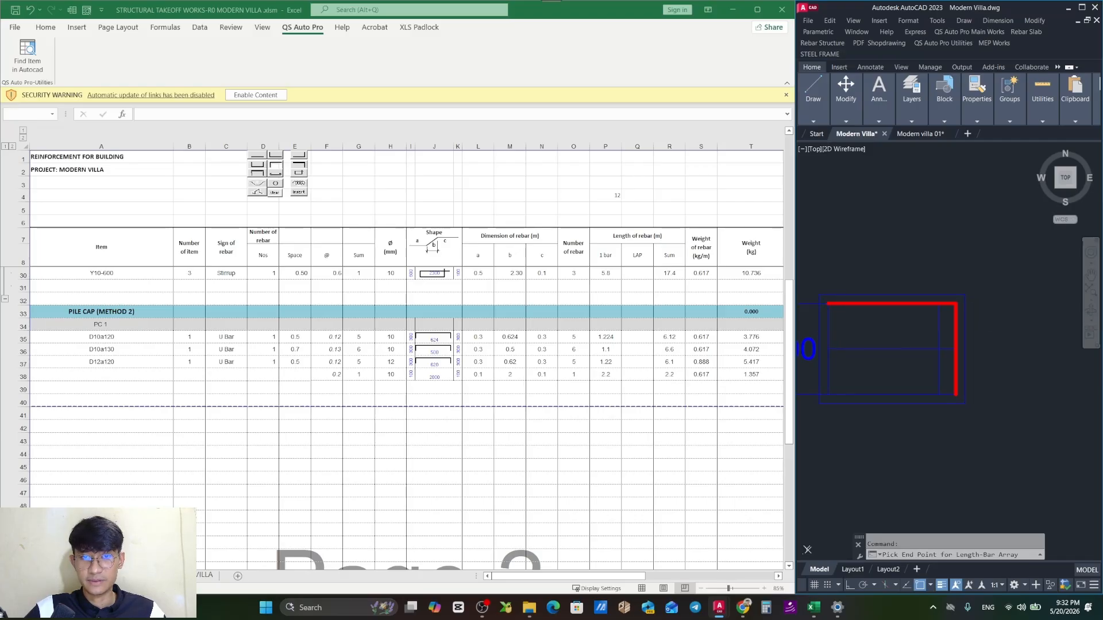
End the repeated takeoff command and examine the rectangular D10a400 rebar shape and the PC 1 rebar rows taken off so far.
scroll(977, 373, down, 5)
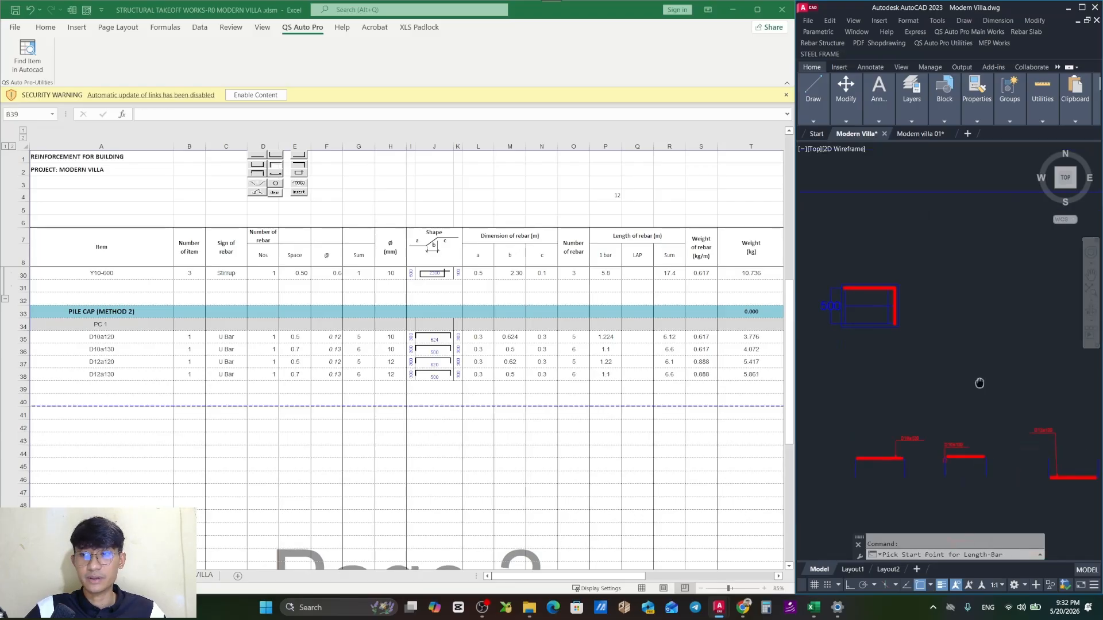
scroll(976, 370, up, 4)
key(Escape)
key(Escape)
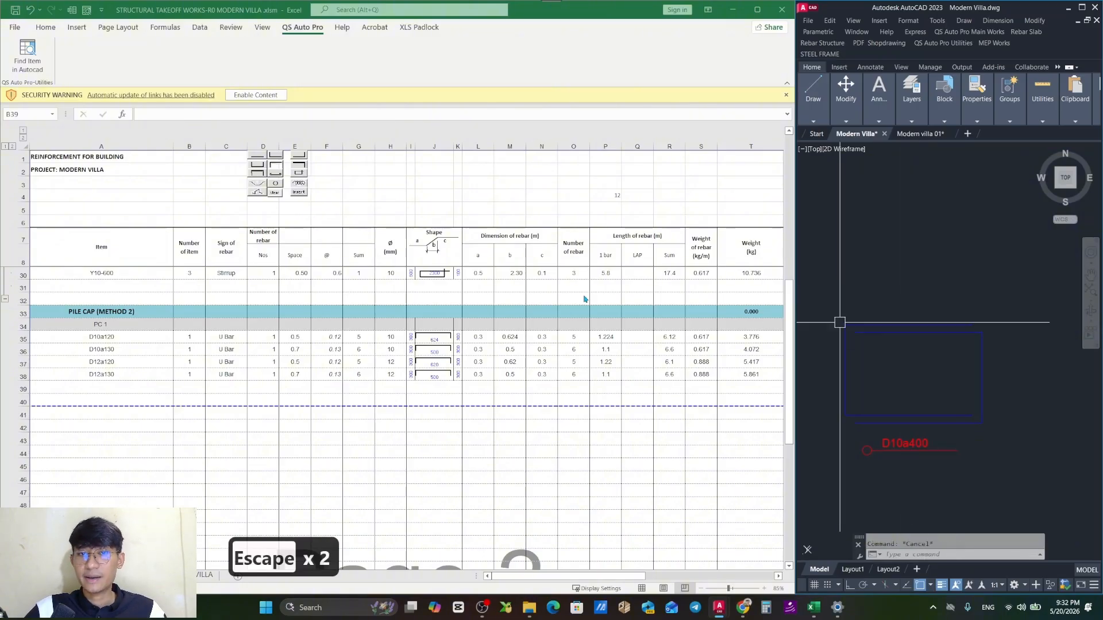
drag(891, 355, 912, 343)
scroll(935, 382, down, 4)
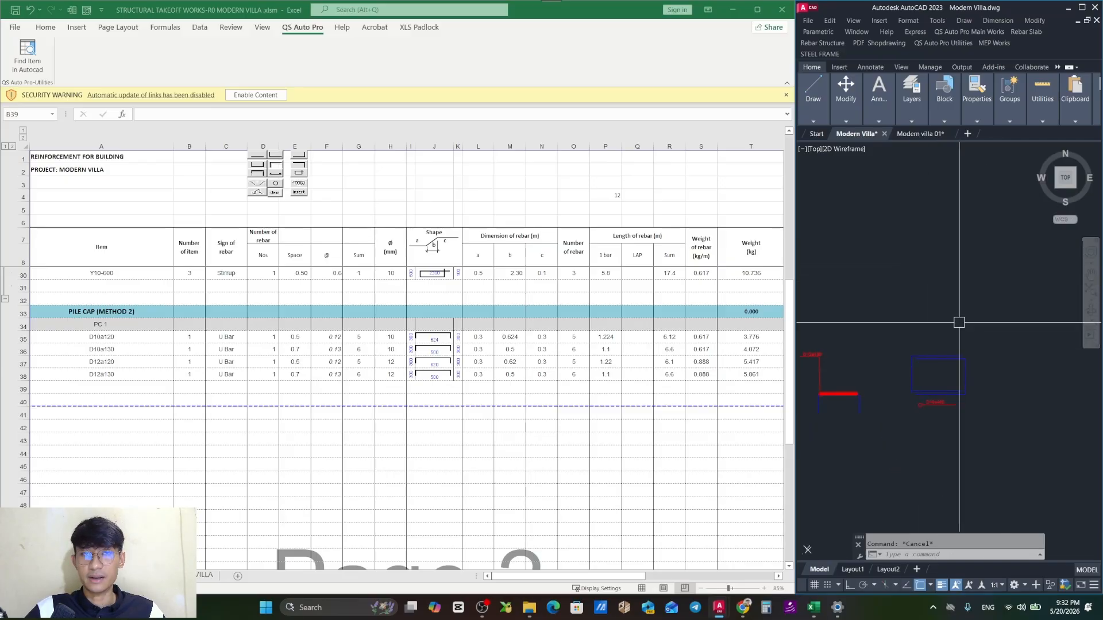
drag(924, 399, 931, 362)
scroll(926, 355, up, 3)
scroll(931, 367, down, 3)
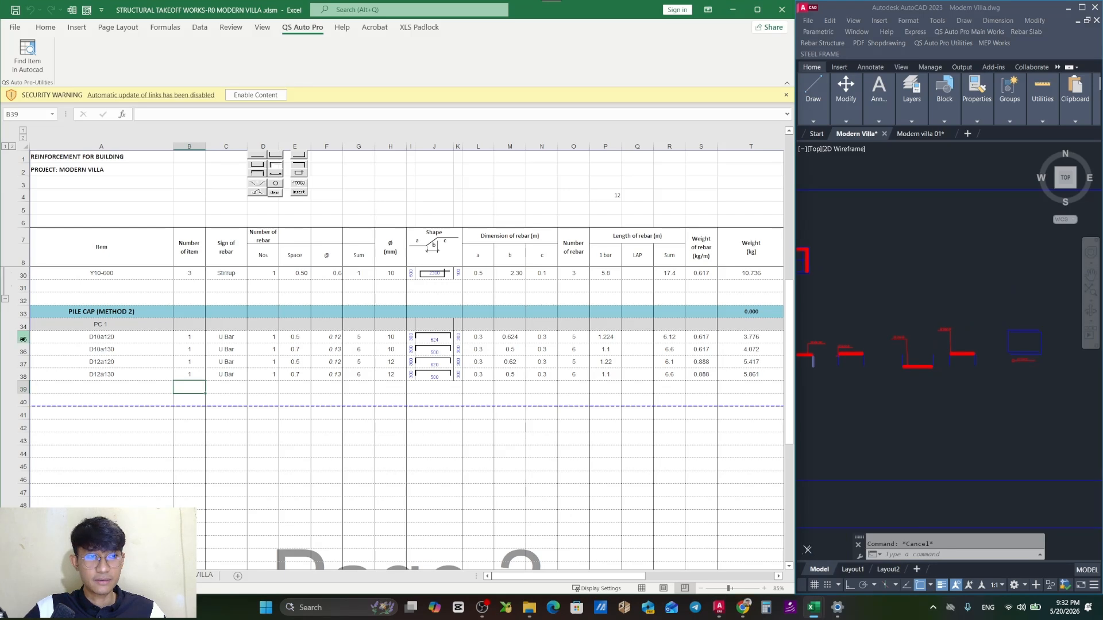
drag(23, 339, 26, 373)
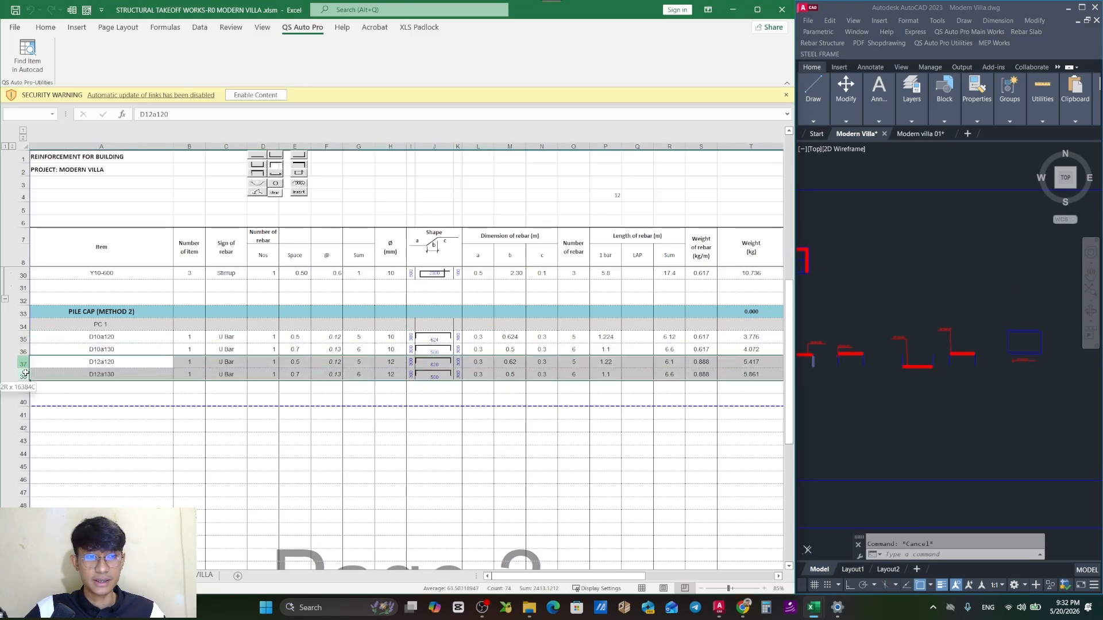
Start the two-point U Shape slab rebar takeoff into cell A39 with a slab thickness of 400, and take D10a400 as the rebar name.
click(113, 390)
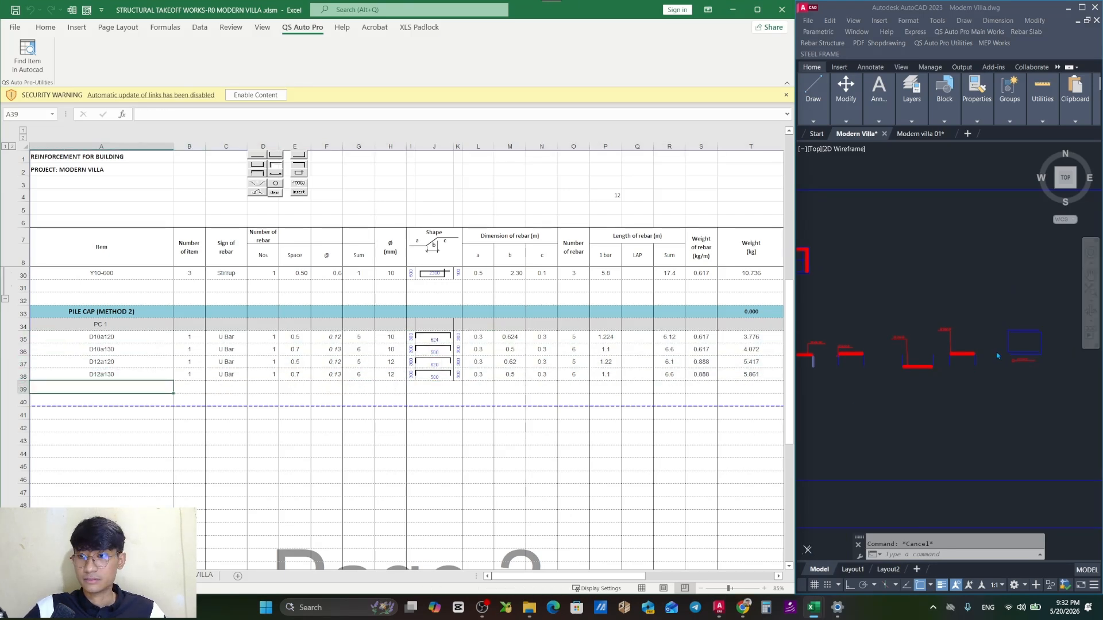
drag(1019, 371, 947, 381)
scroll(952, 366, up, 4)
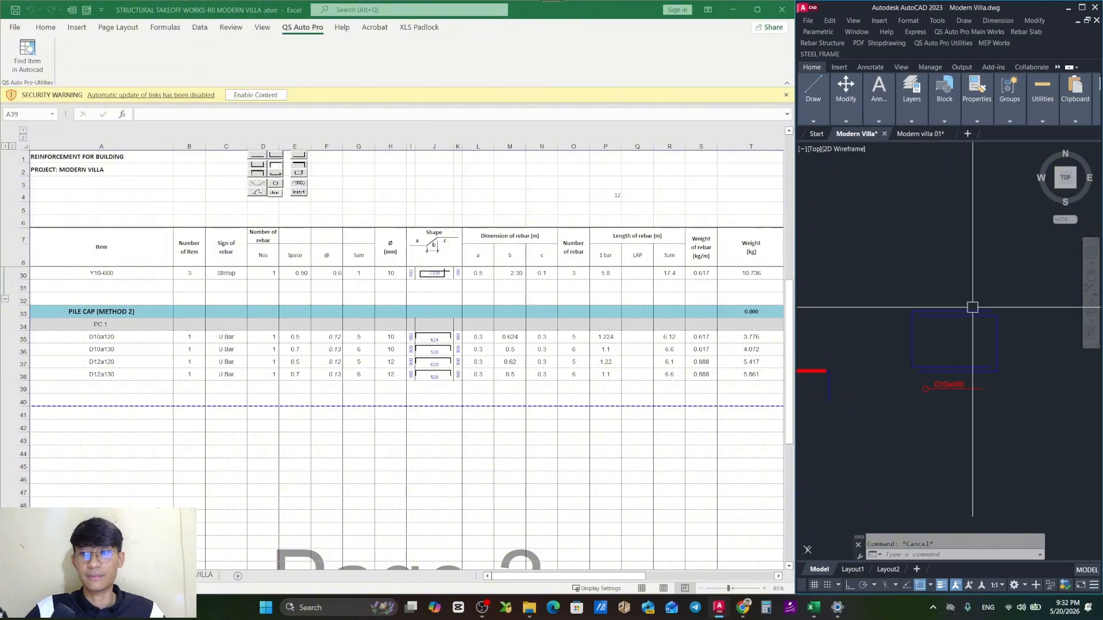
click(1025, 33)
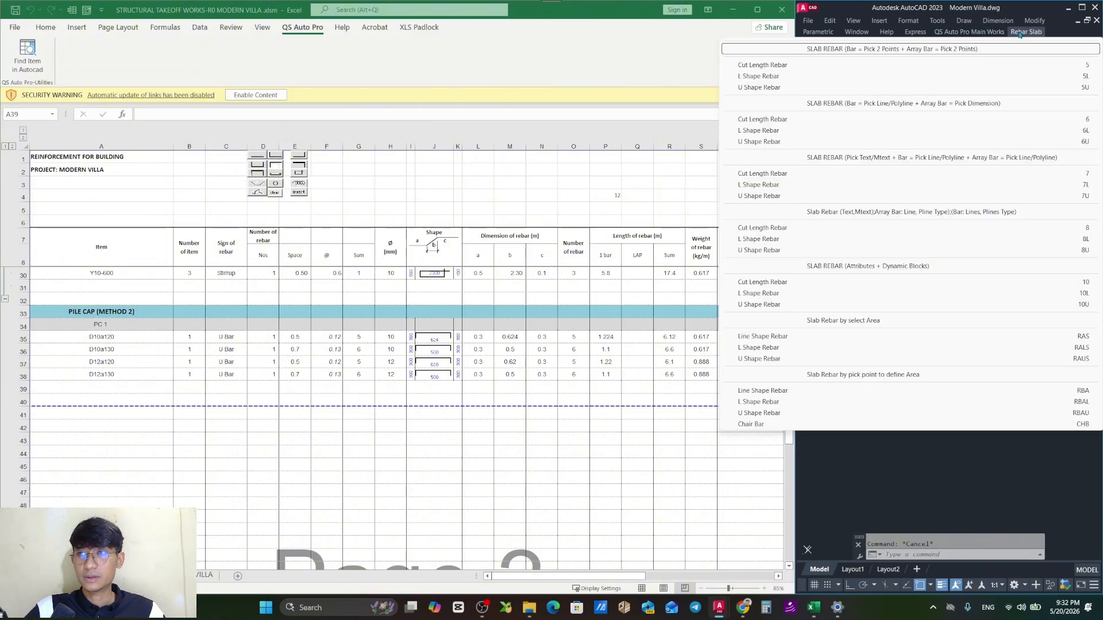
click(970, 87)
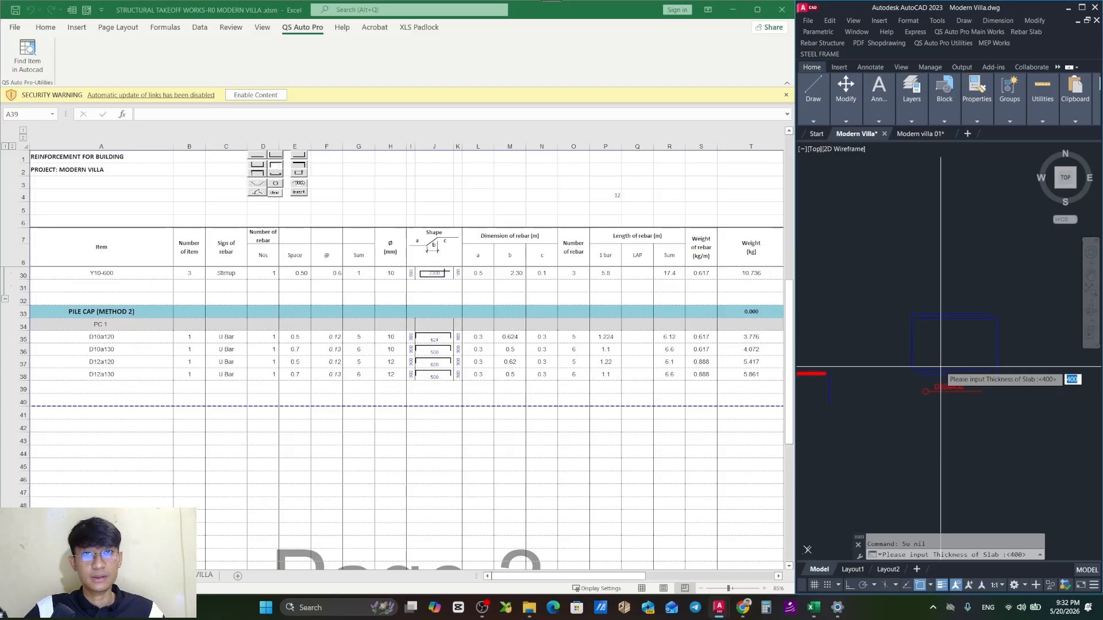
key(Return)
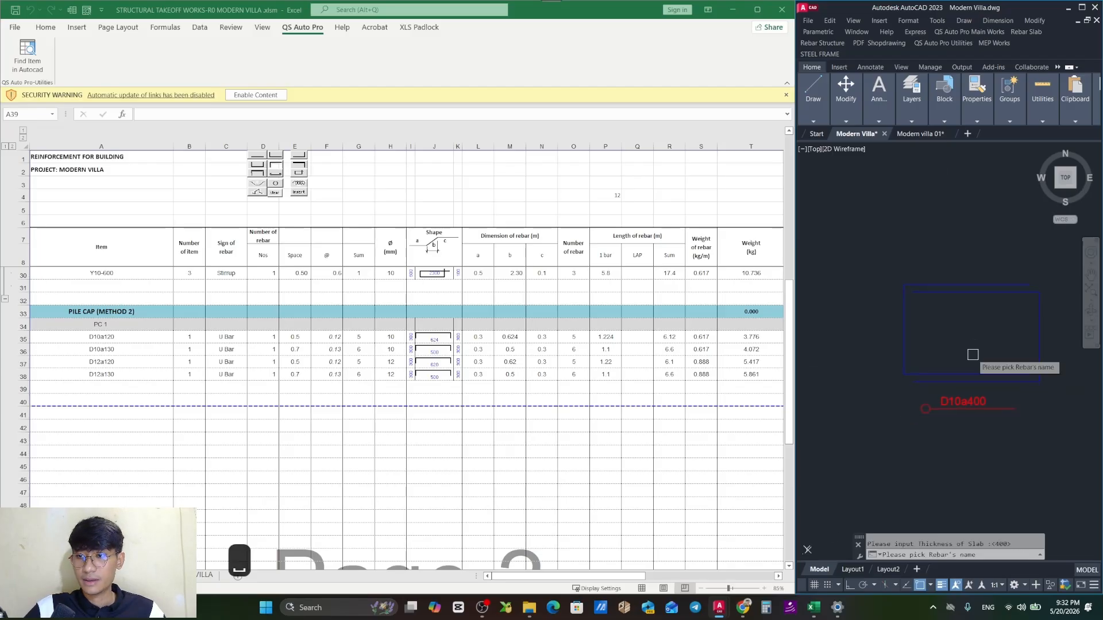
click(968, 400)
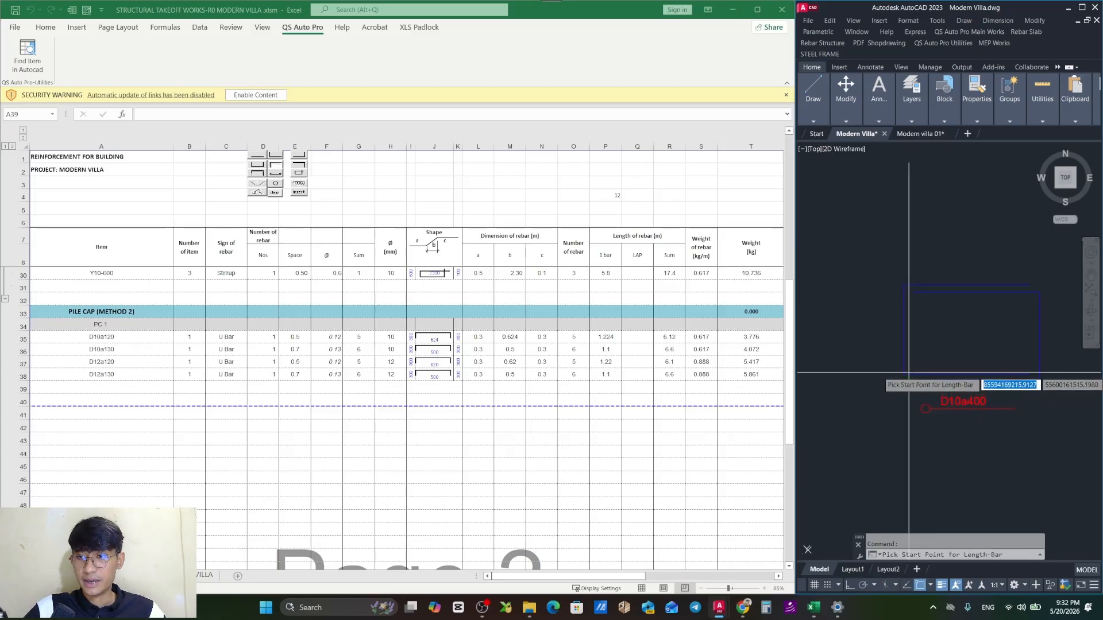
Define the D10a400 bar length up the rectangle's left side and its array length along the pile cap's right edge in Section B-B, from ToPC to BoPC.
scroll(906, 298, down, 5)
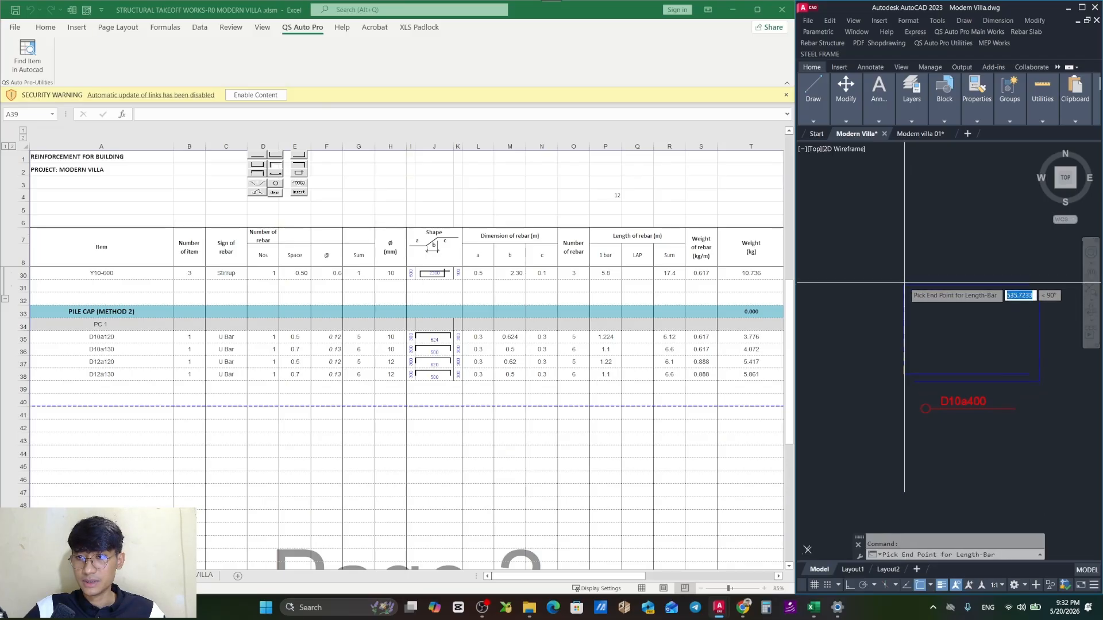
scroll(908, 320, down, 5)
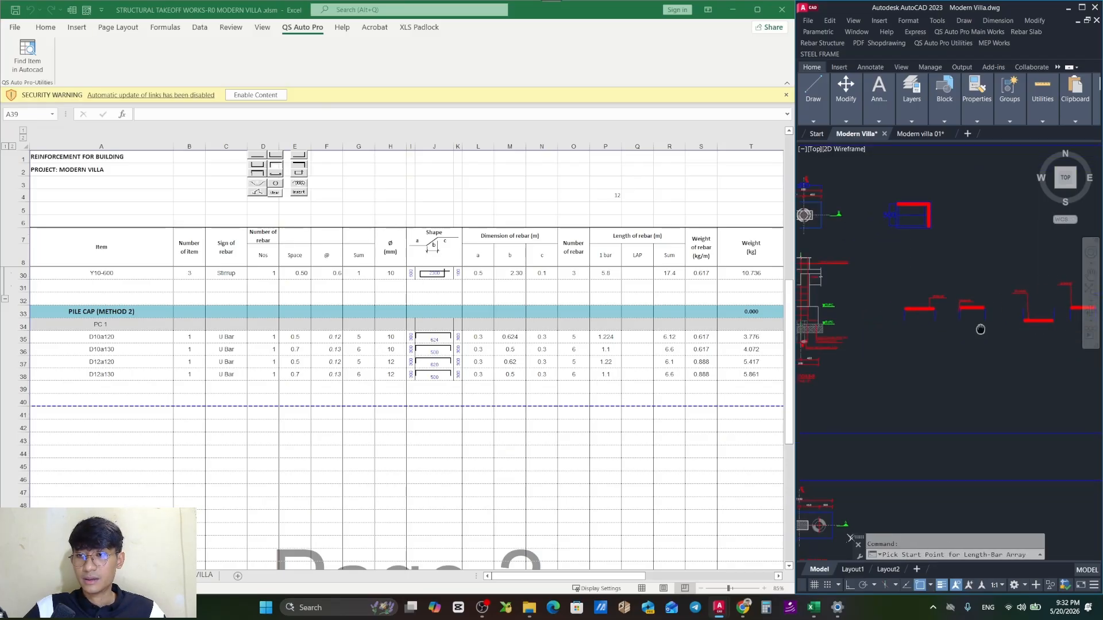
scroll(926, 316, up, 5)
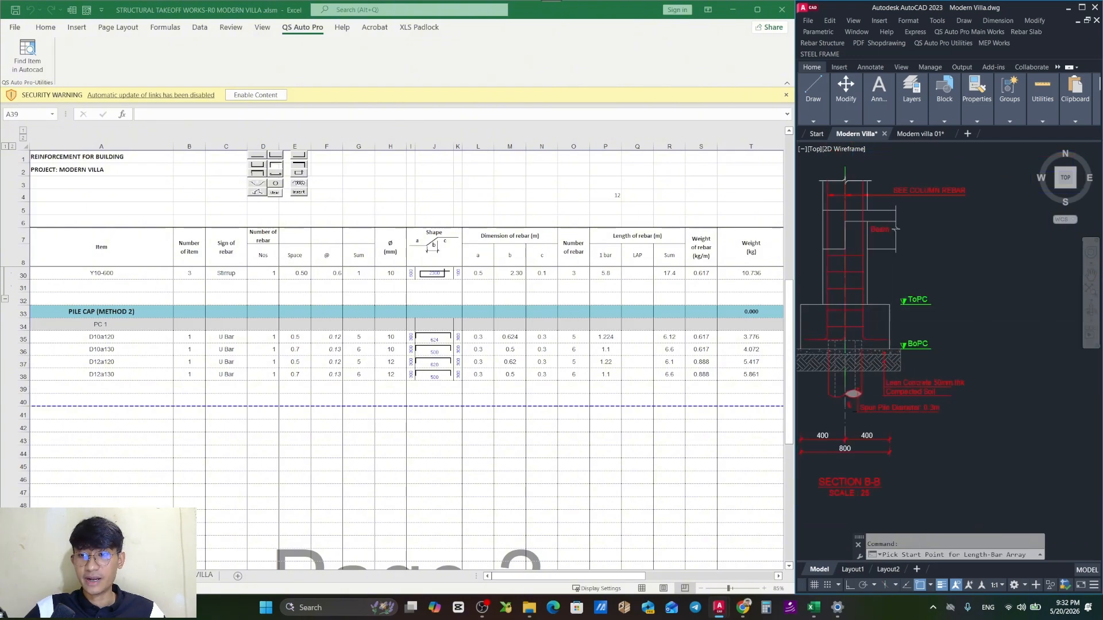
scroll(907, 310, up, 2)
scroll(906, 308, down, 3)
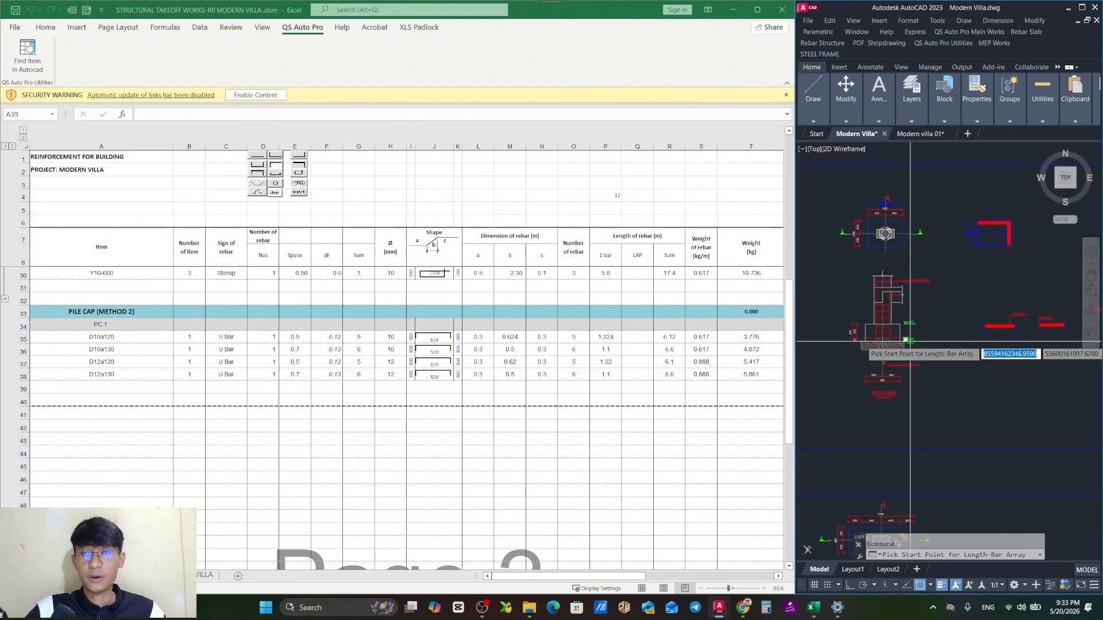
drag(1002, 269, 819, 373)
drag(878, 247, 1091, 141)
scroll(930, 329, up, 4)
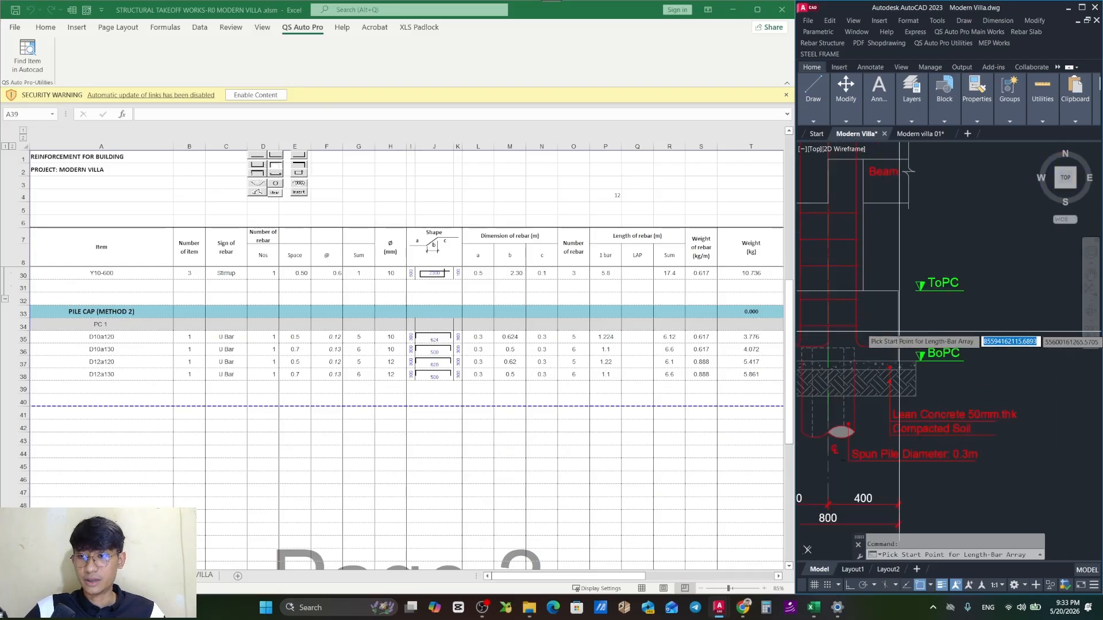
click(899, 291)
scroll(896, 364, up, 2)
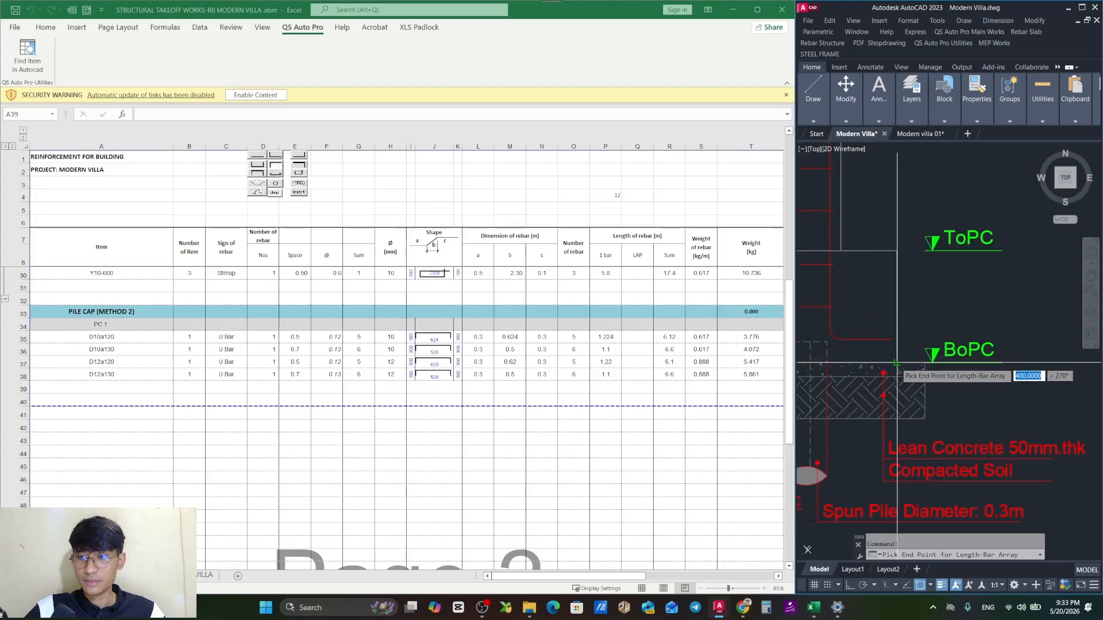
click(896, 364)
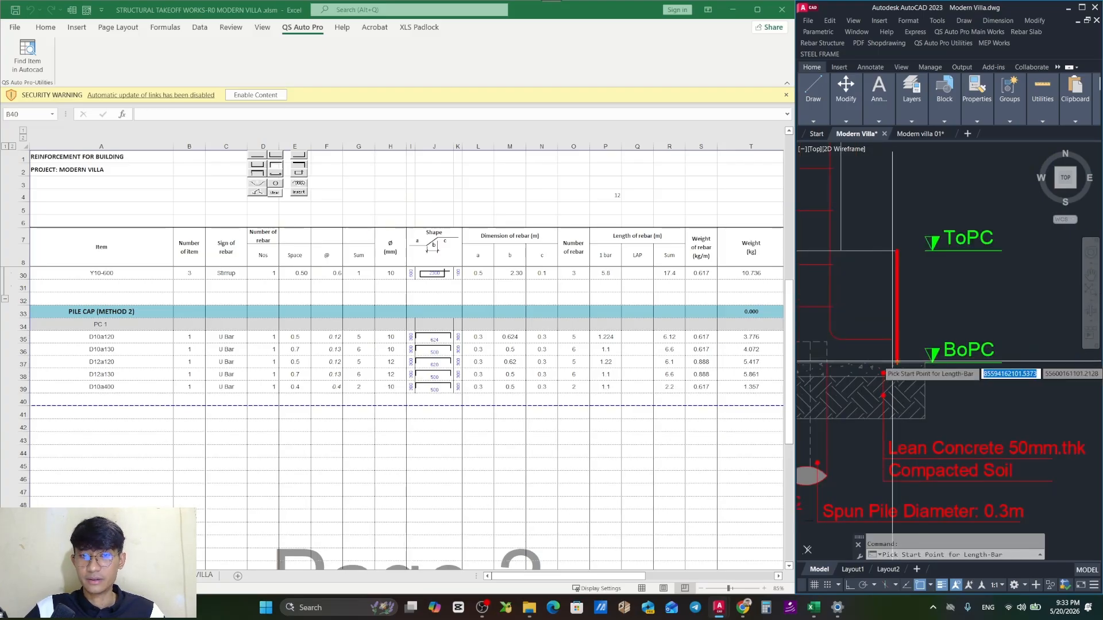
Remove the +1 from the ROUND part of the D10a400 row's Sum formula in G39.
double_click(362, 388)
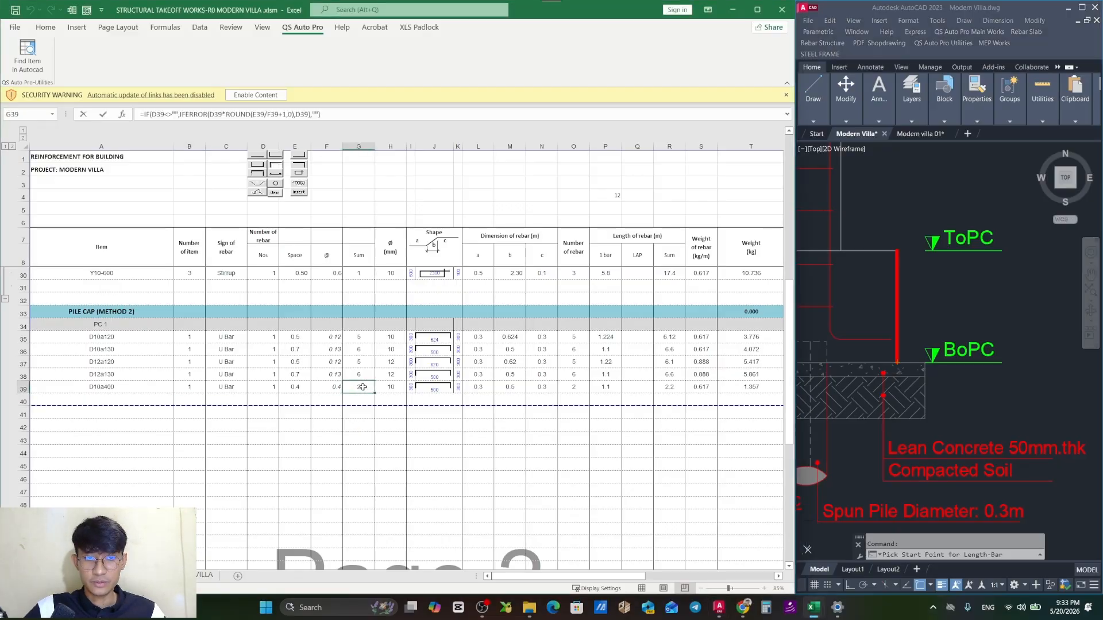
click(395, 388)
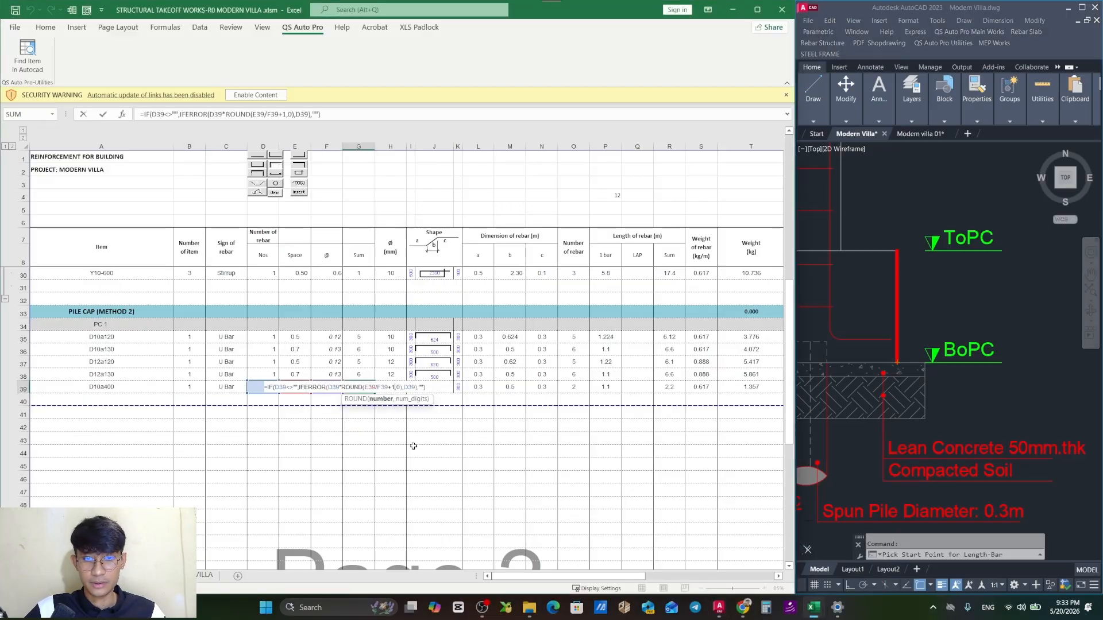
key(BackSpace)
key(BackSpace)
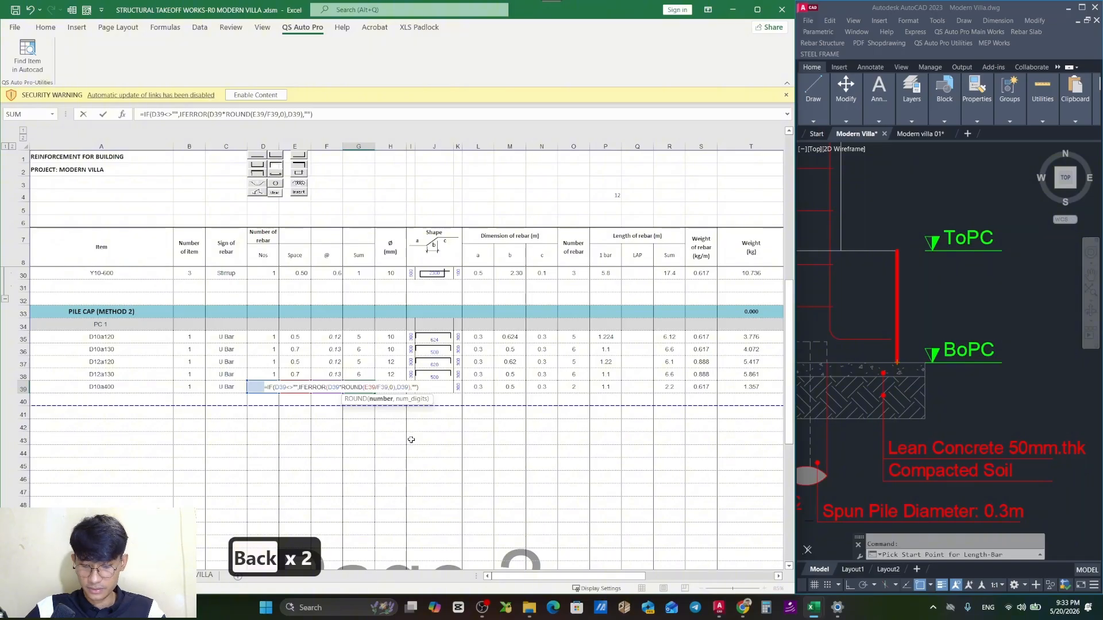
key(Return)
Examine the D10a400 row's number of rebar, space and spacing cells, and compare its Sum formula with the D12a130 row's.
click(579, 390)
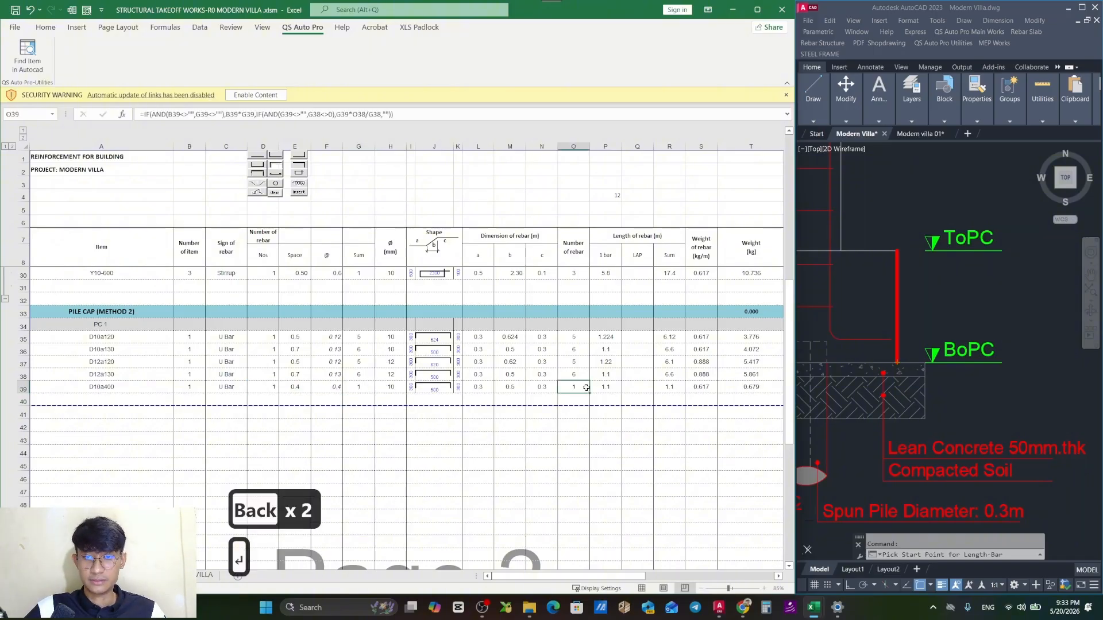
click(336, 390)
click(296, 388)
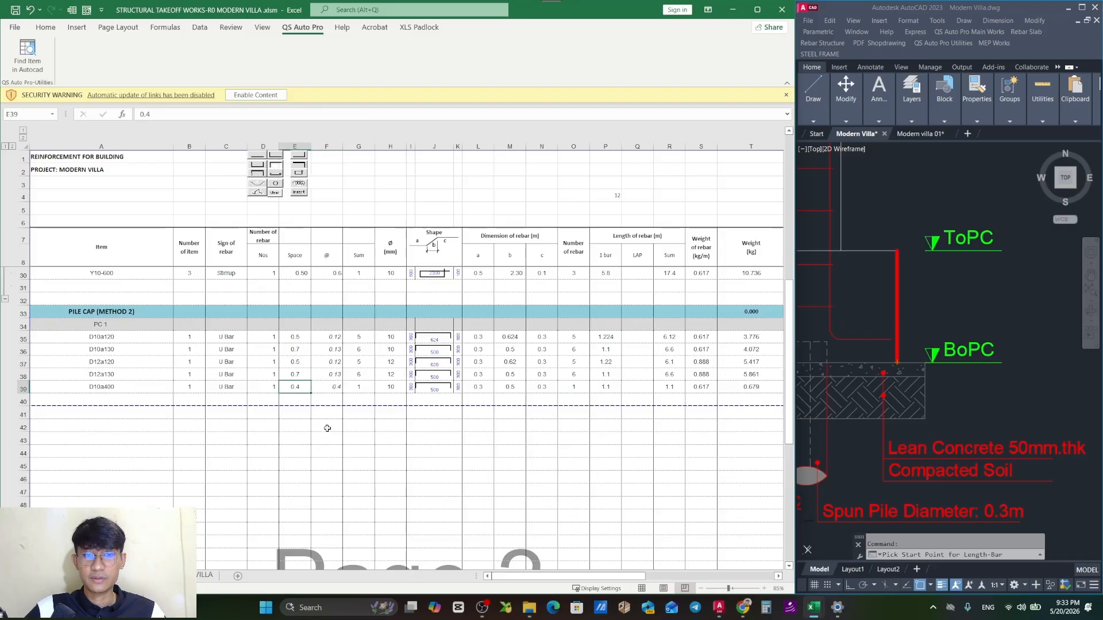
click(338, 385)
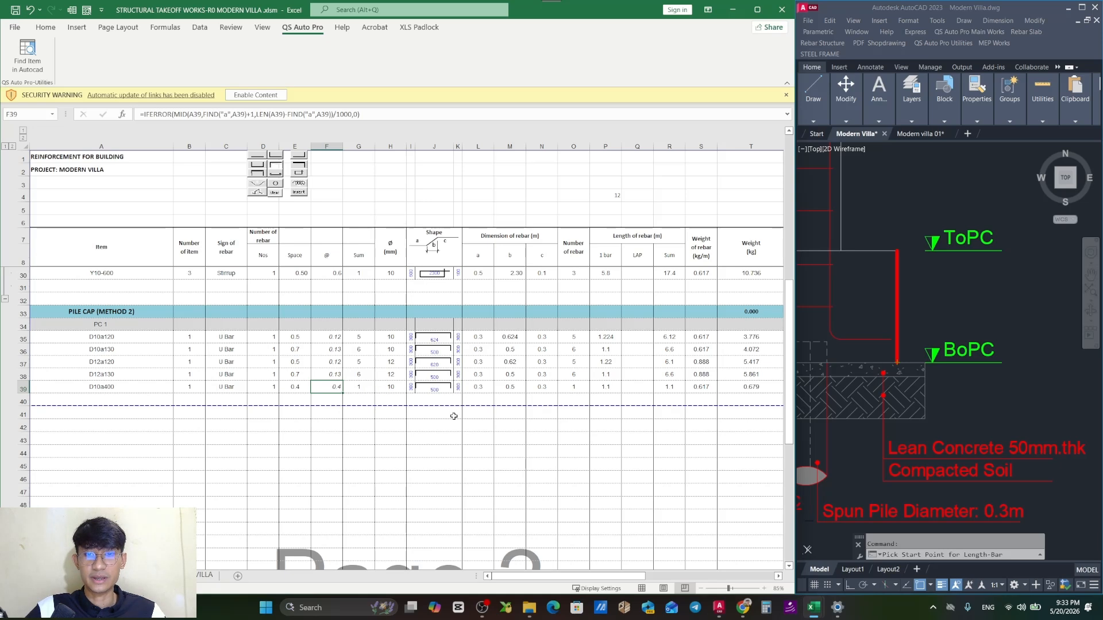
double_click(329, 388)
key(Escape)
double_click(365, 387)
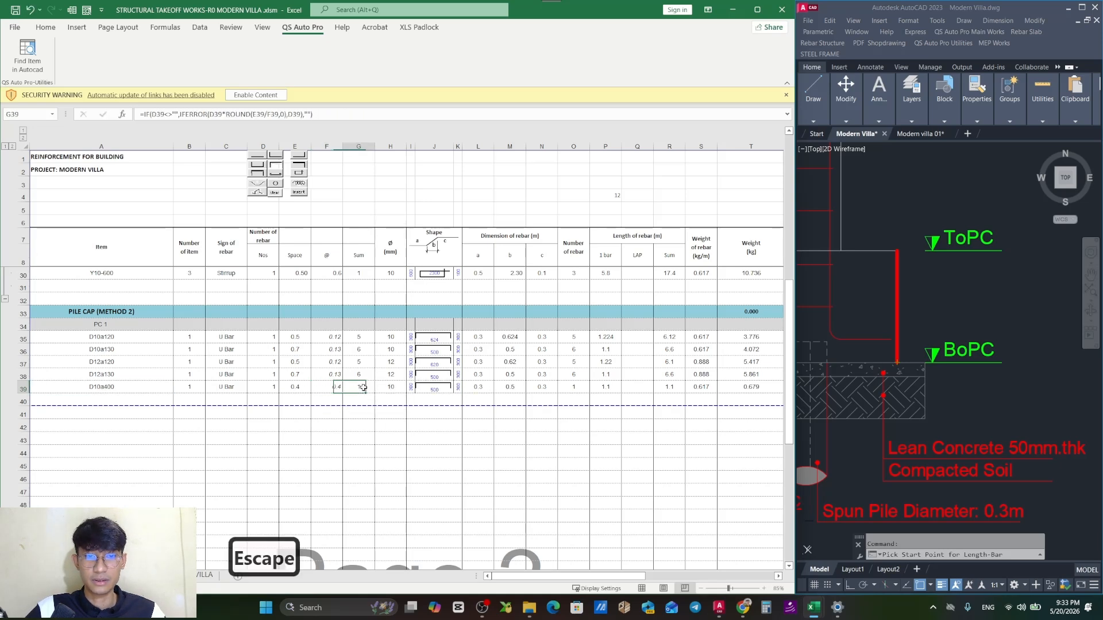
key(Escape)
double_click(367, 374)
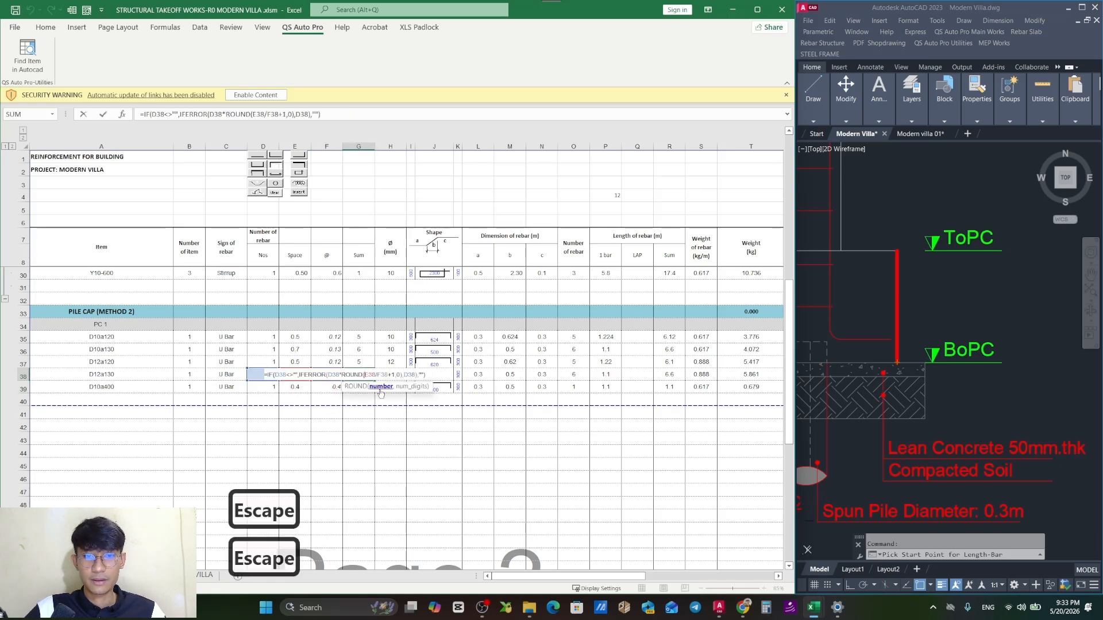
key(Escape)
click(577, 423)
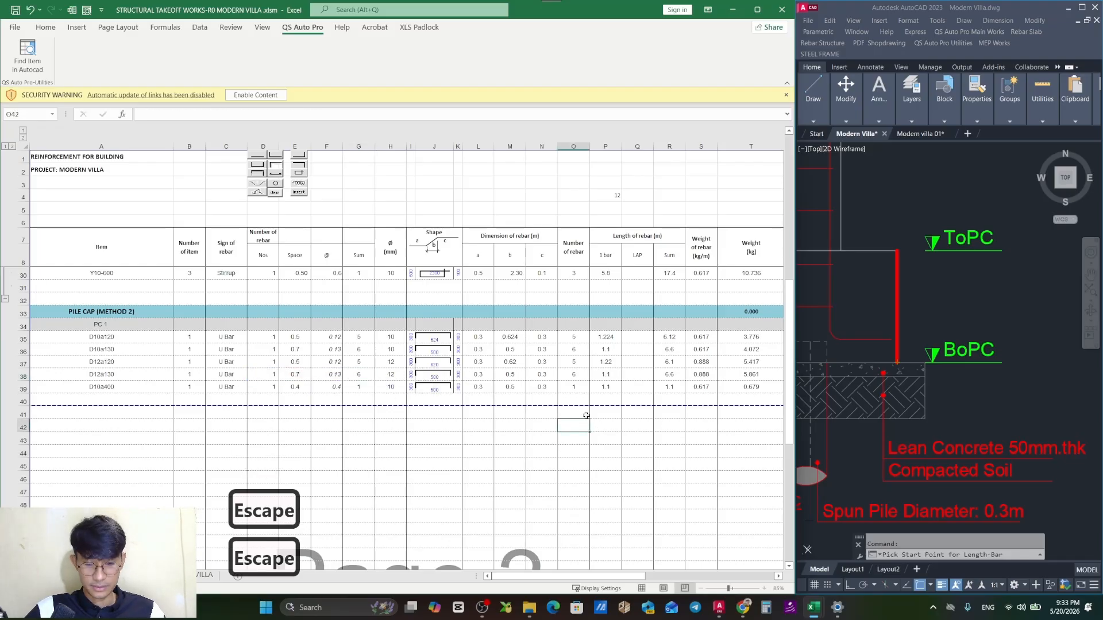
Return to the rectangular D10a400 shape in the drawing and end the repeated takeoff command.
click(358, 388)
click(931, 329)
scroll(938, 332, down, 6)
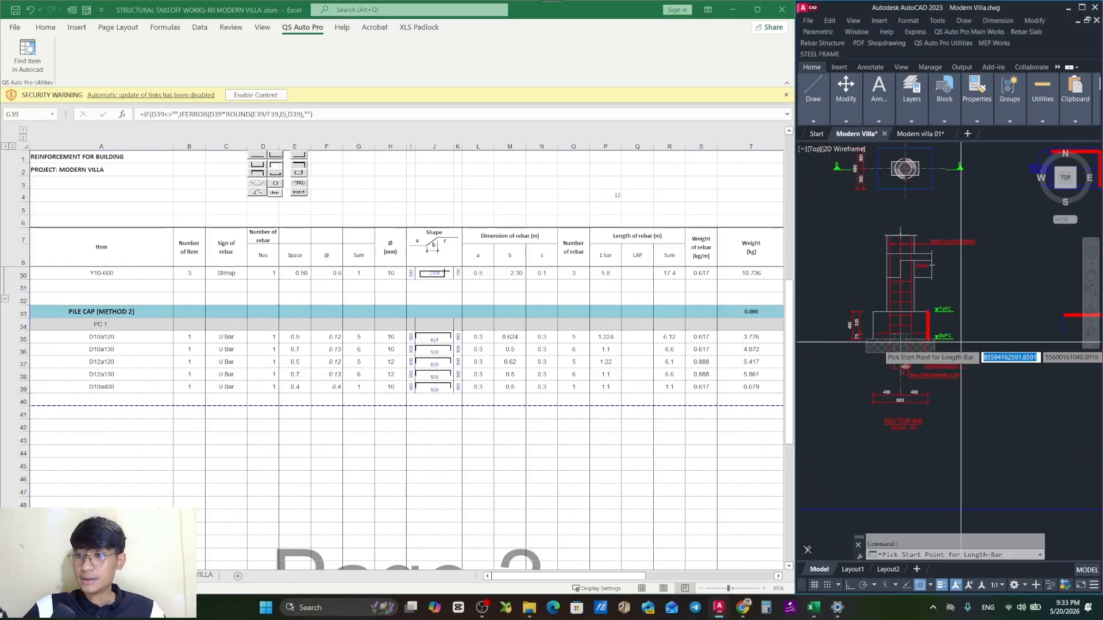
drag(961, 342, 838, 334)
drag(1011, 348, 923, 366)
scroll(1002, 352, down, 2)
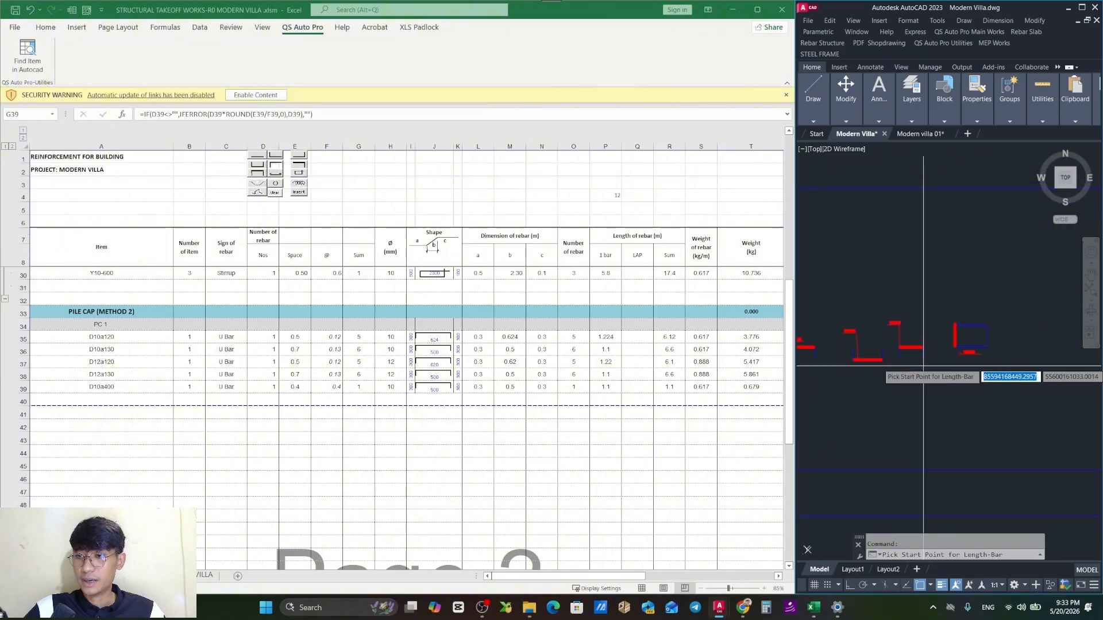
scroll(923, 365, up, 4)
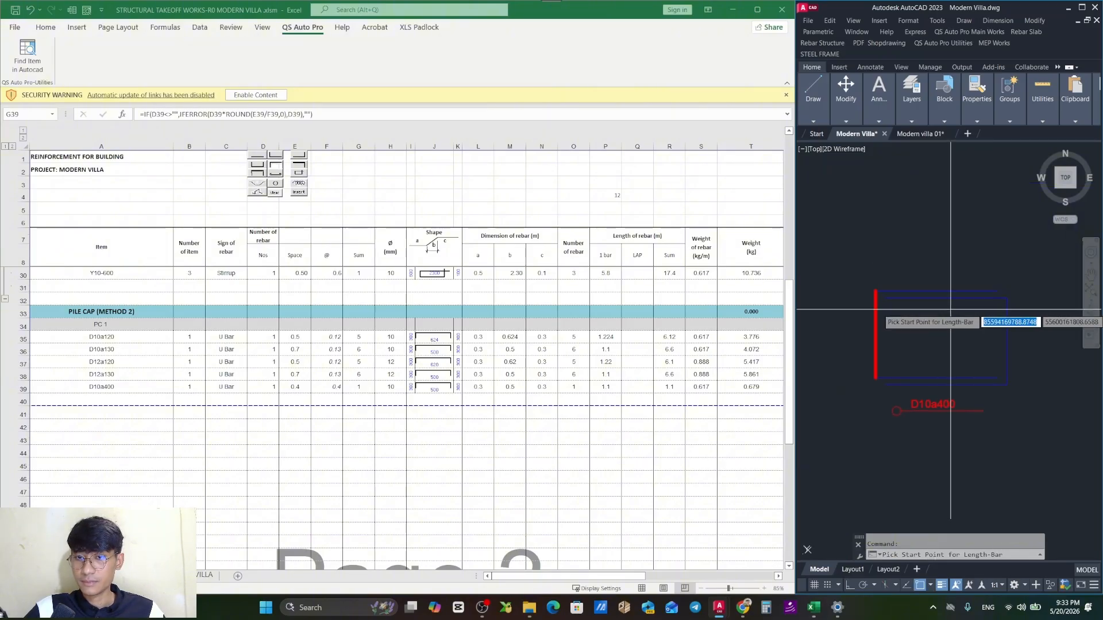
key(Escape)
key(Escape)
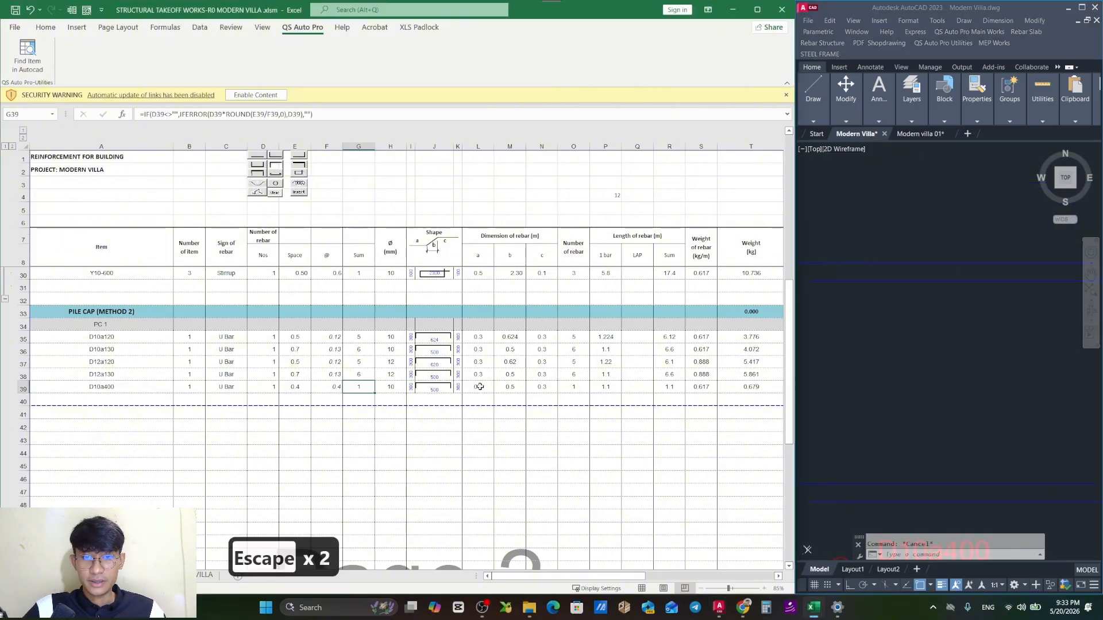
Replace dimension a of the D10a400 row in L39 with the length of the rectangle's upper segment, using Key Sum Length objects to active cell.
click(479, 387)
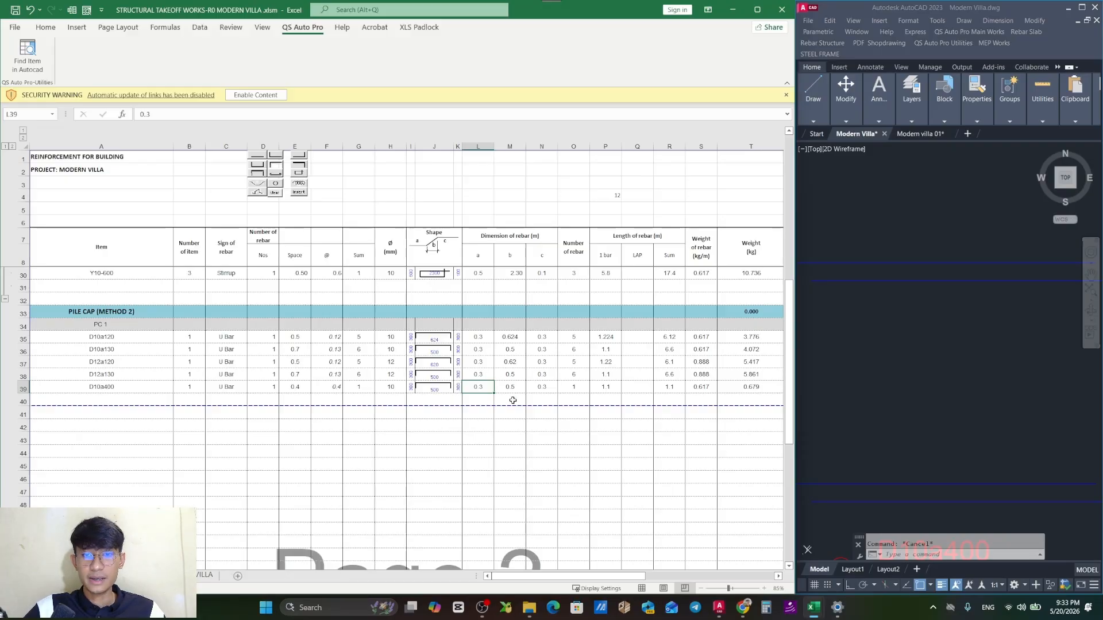
click(529, 392)
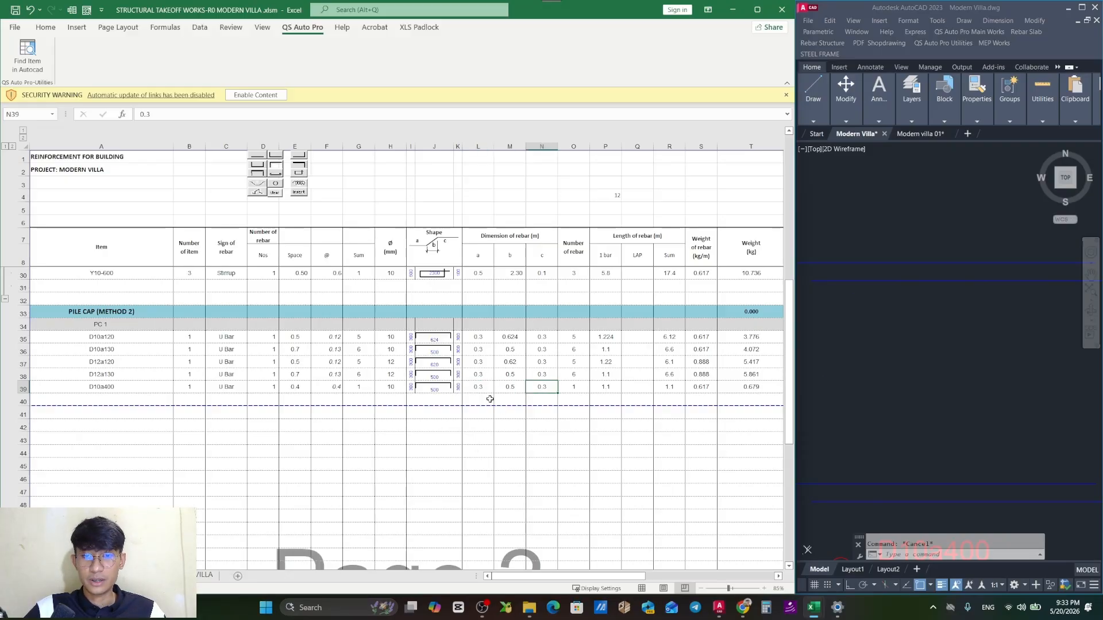
click(484, 392)
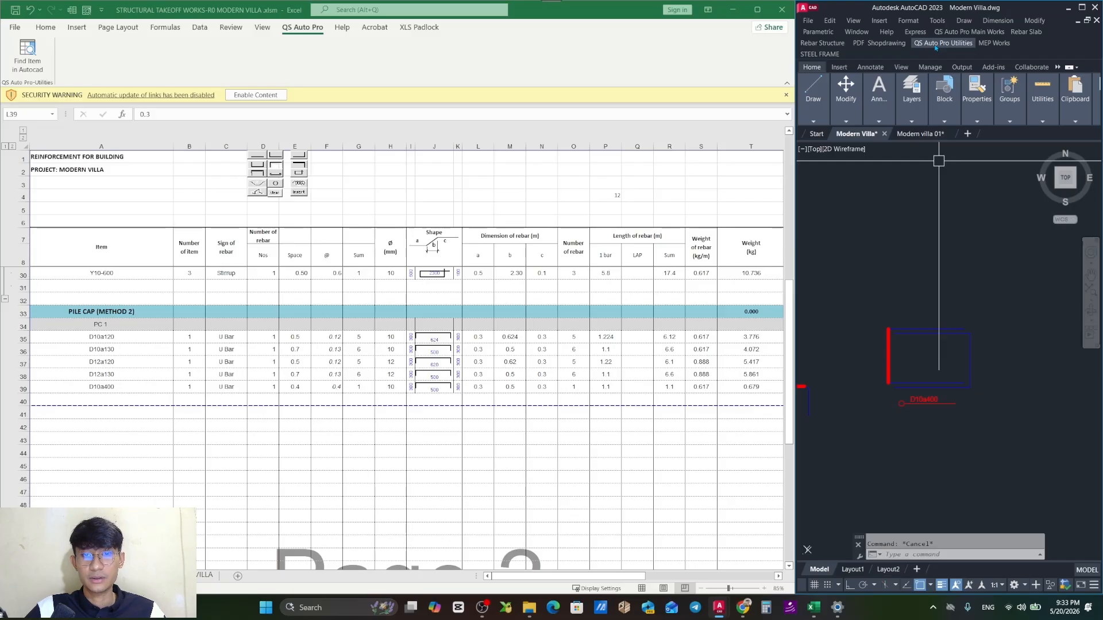
click(936, 46)
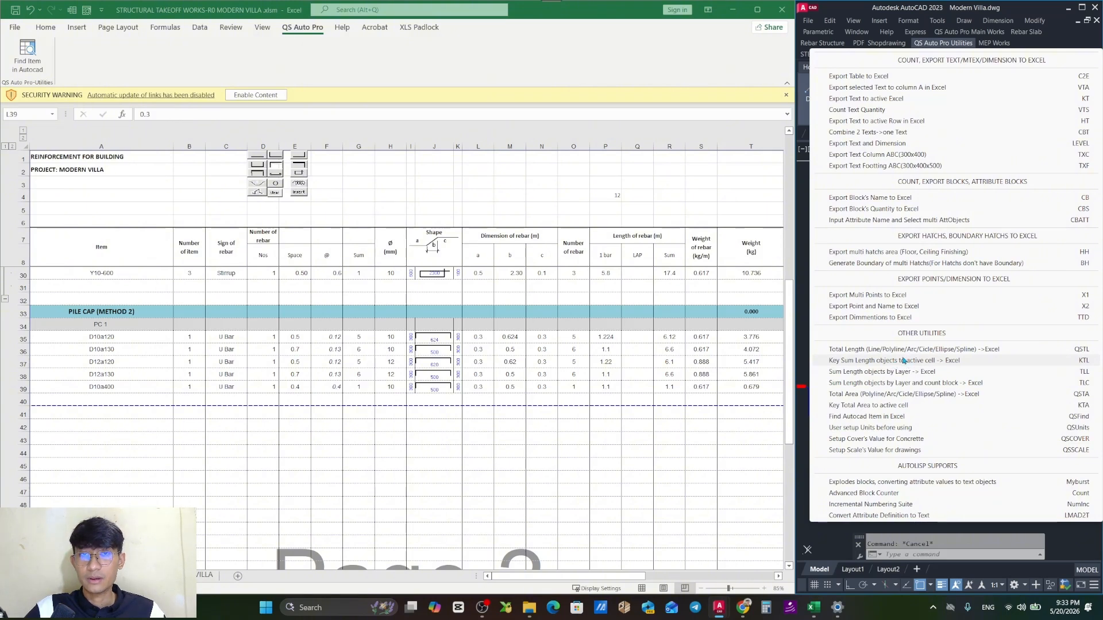
click(925, 362)
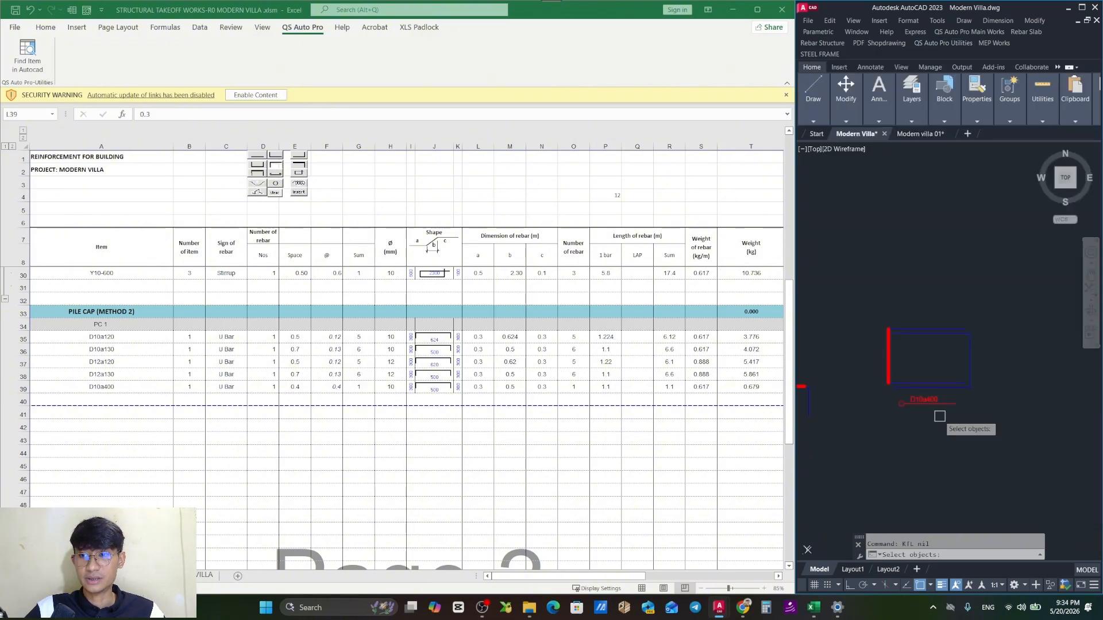
click(922, 338)
scroll(920, 338, down, 4)
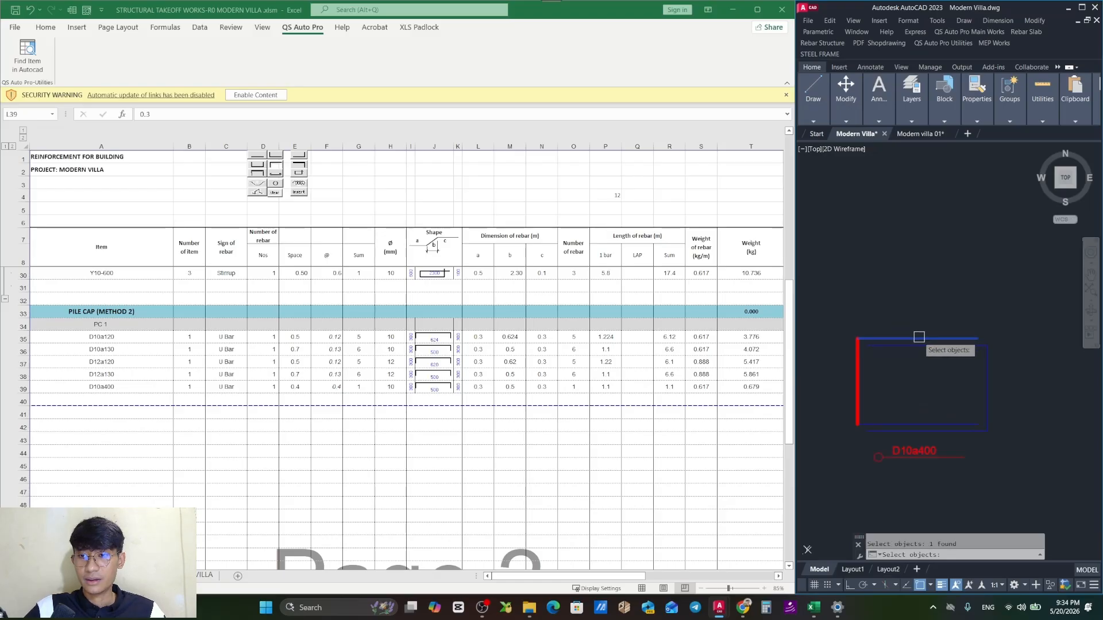
scroll(926, 293, up, 4)
key(space)
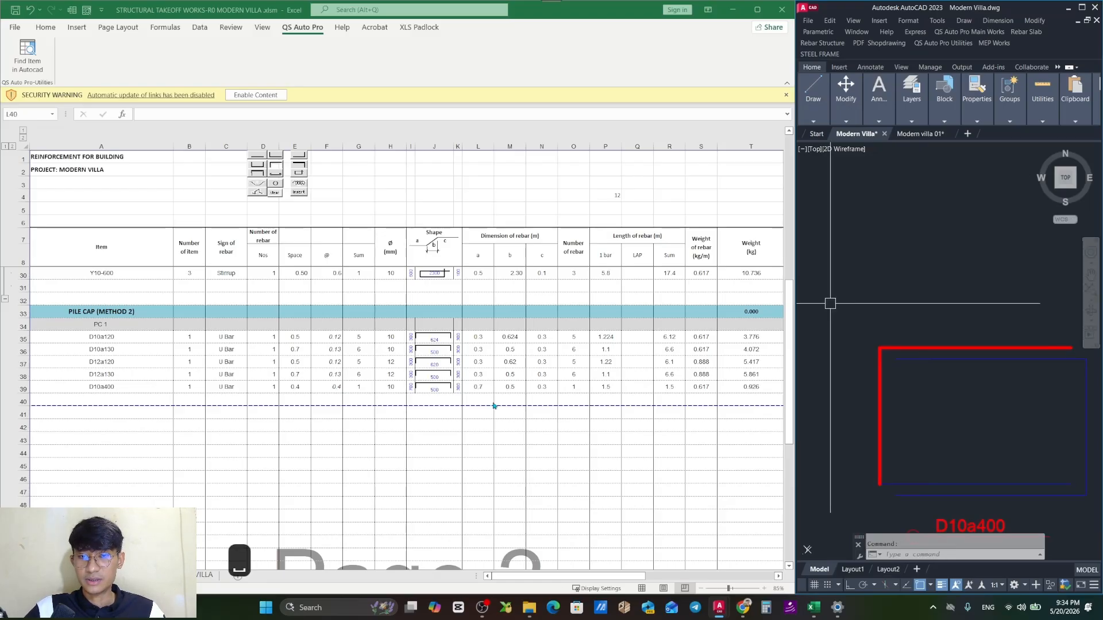
Replace dimension c of the D10a400 row in N39 with the length of the rectangle's lower segment by repeating the sum length command.
click(542, 387)
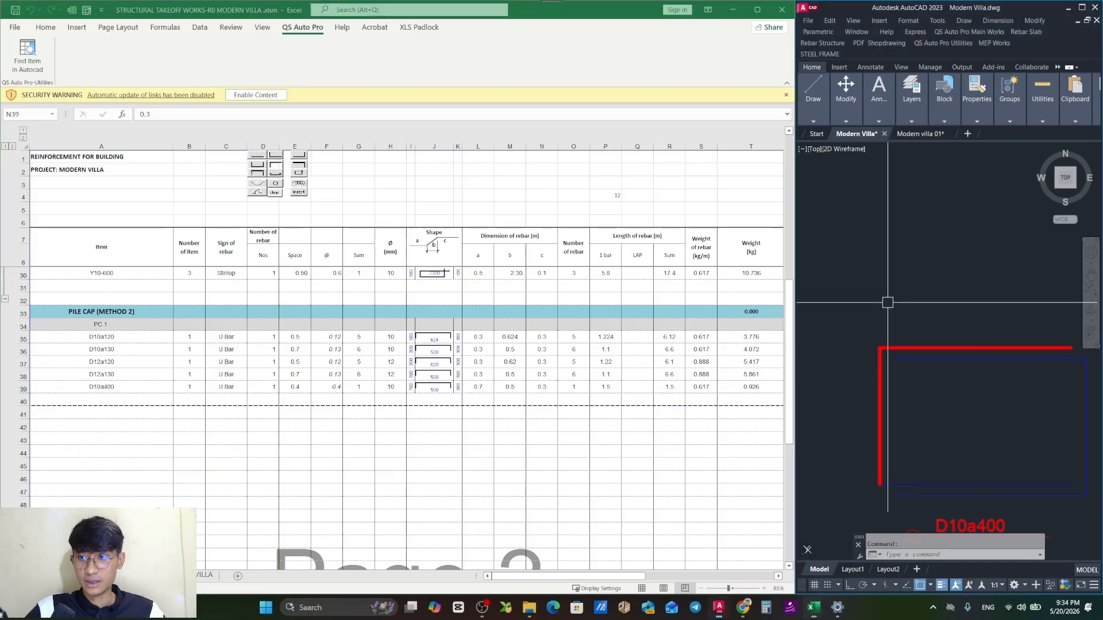
click(969, 484)
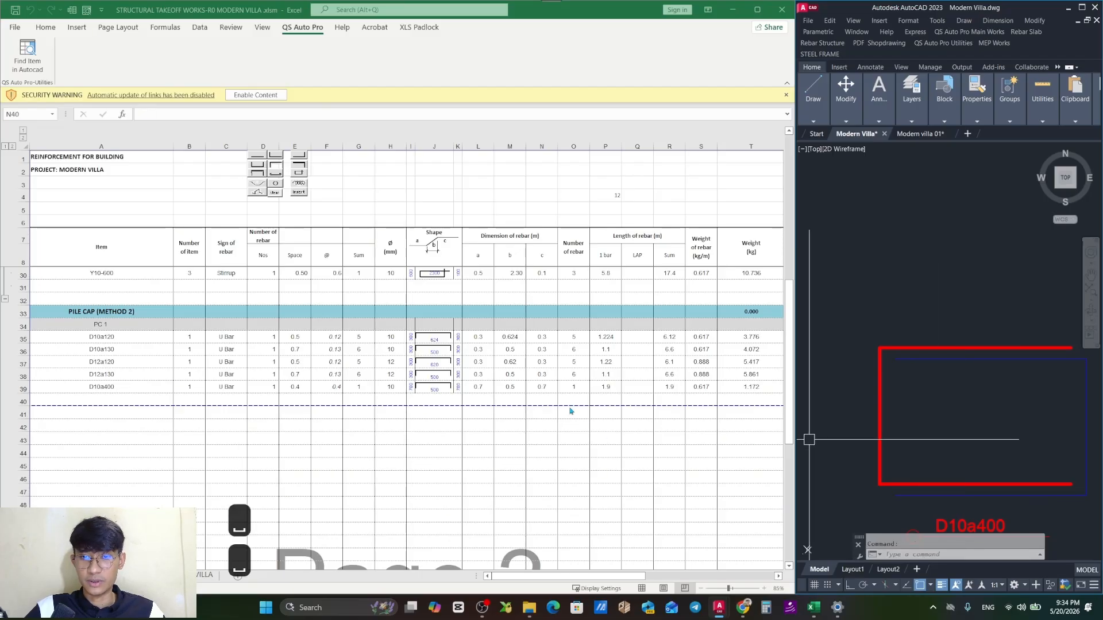
key(Return)
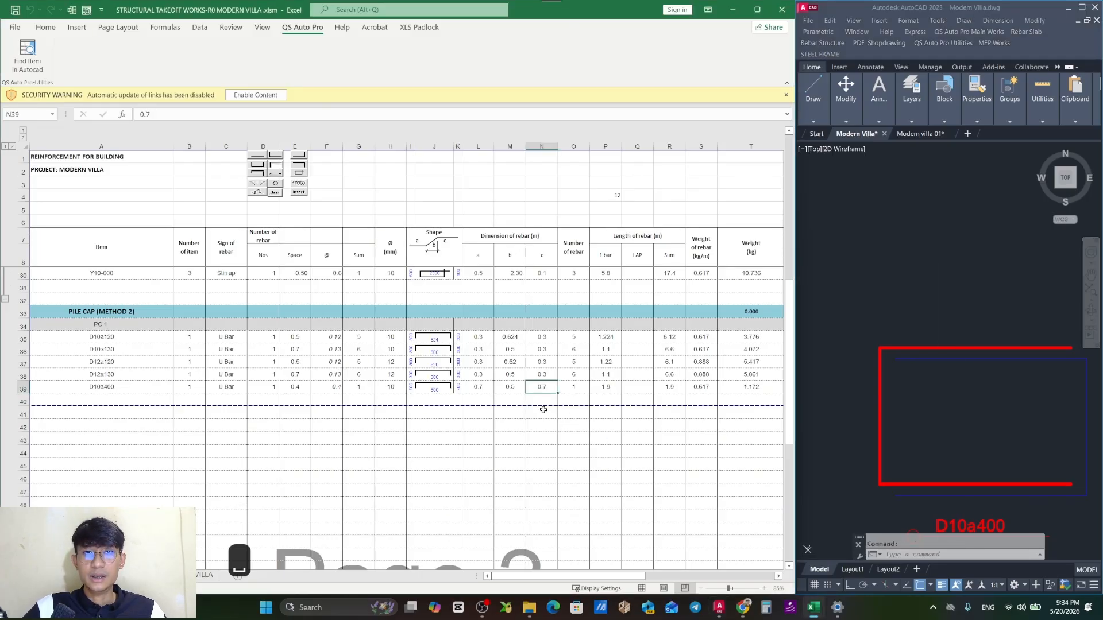
Examine the upper and lower segments of the D10a400 shape and dimension b in M39, and clear the selection.
click(988, 321)
click(1021, 348)
click(1038, 484)
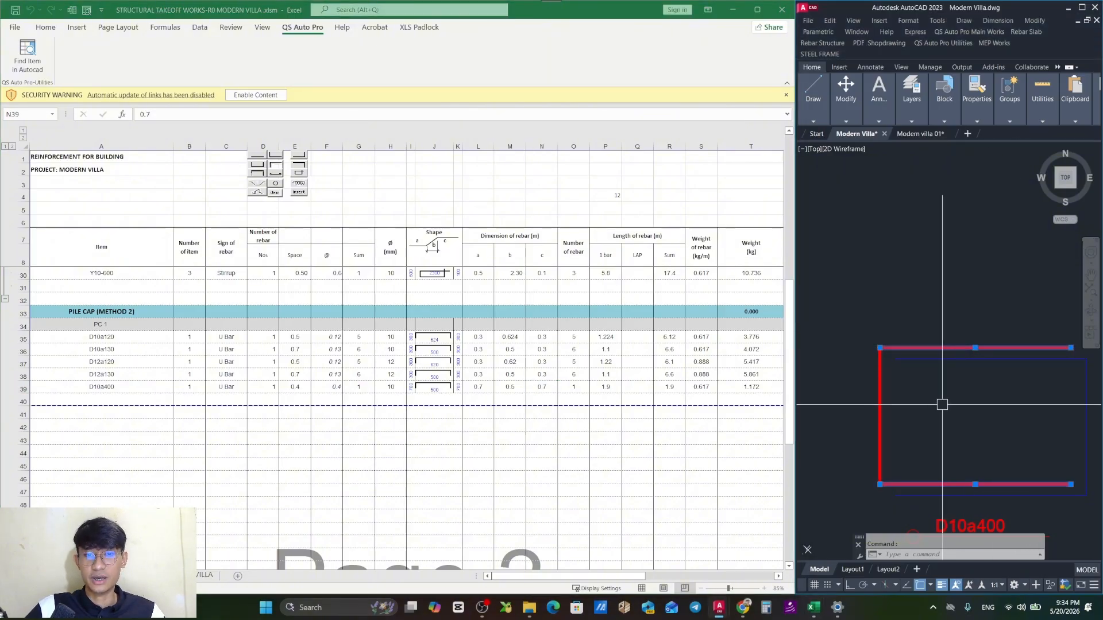
click(510, 388)
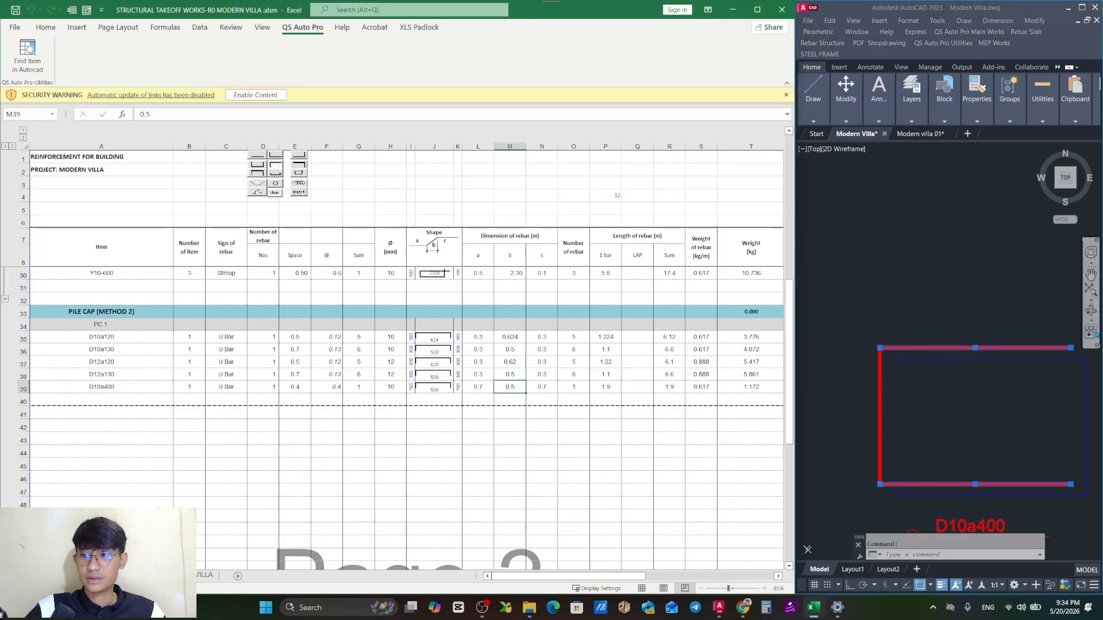
click(1002, 392)
key(Escape)
key(Escape)
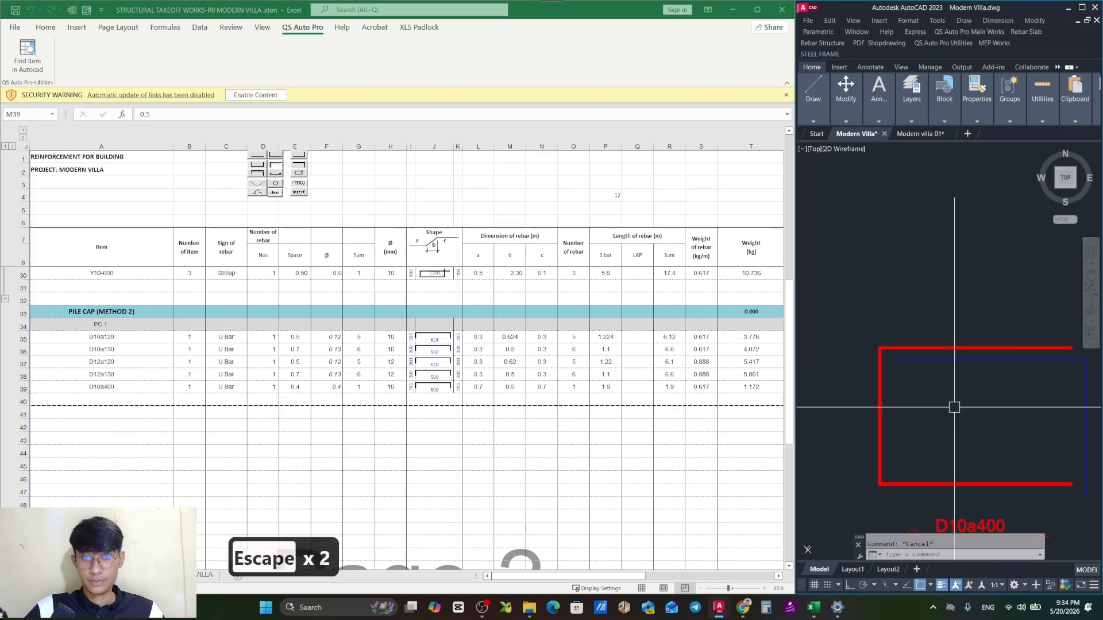
scroll(954, 407, down, 3)
click(1000, 402)
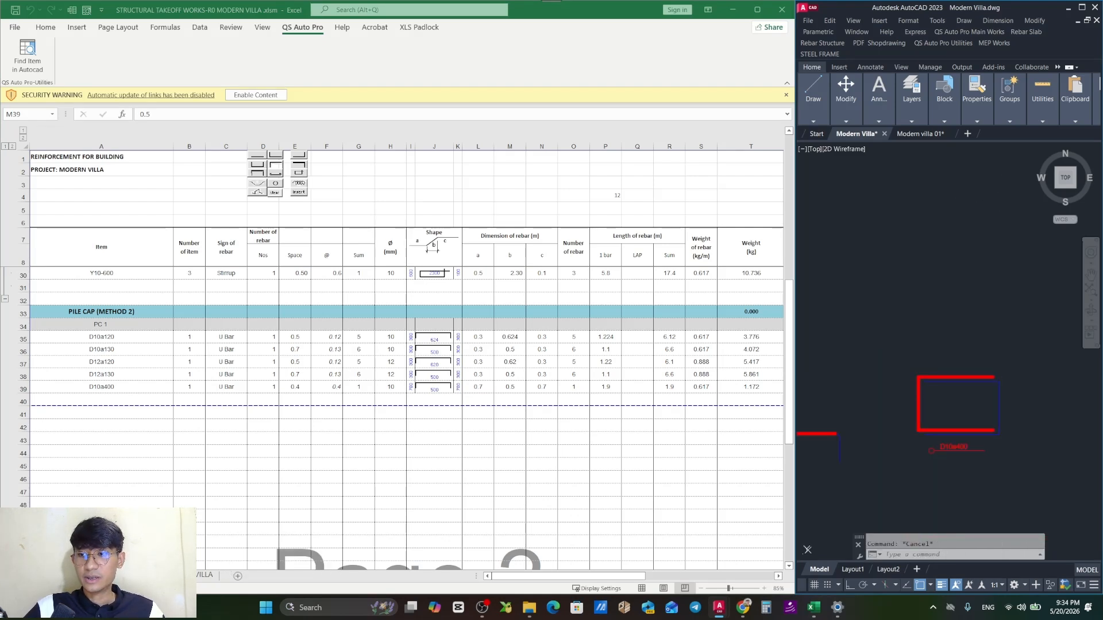
key(Escape)
click(268, 390)
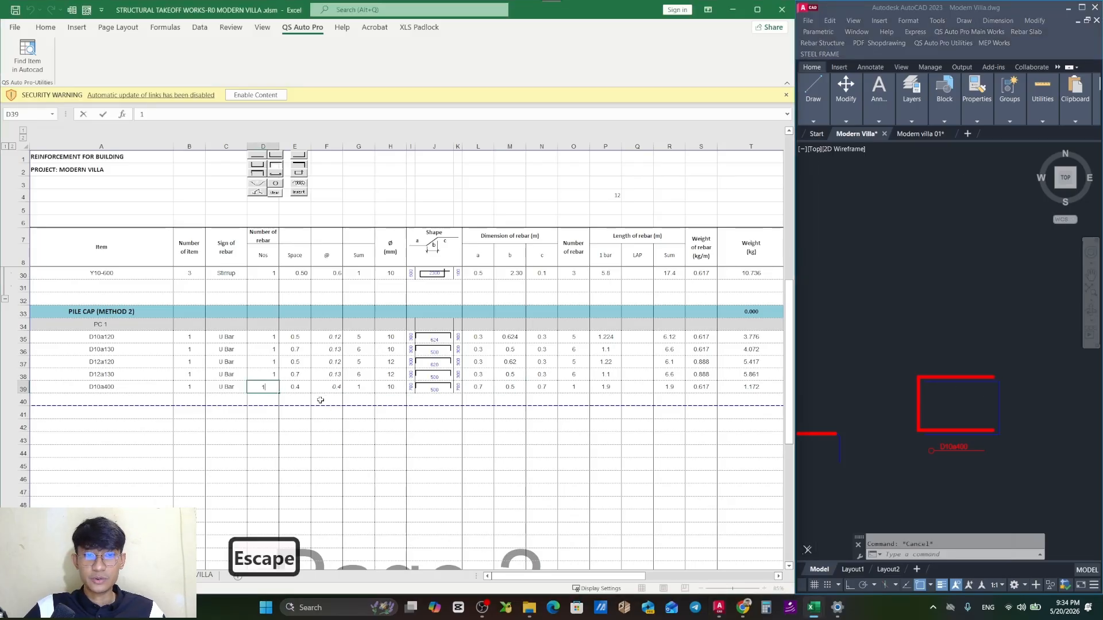
key(Escape)
text(2)
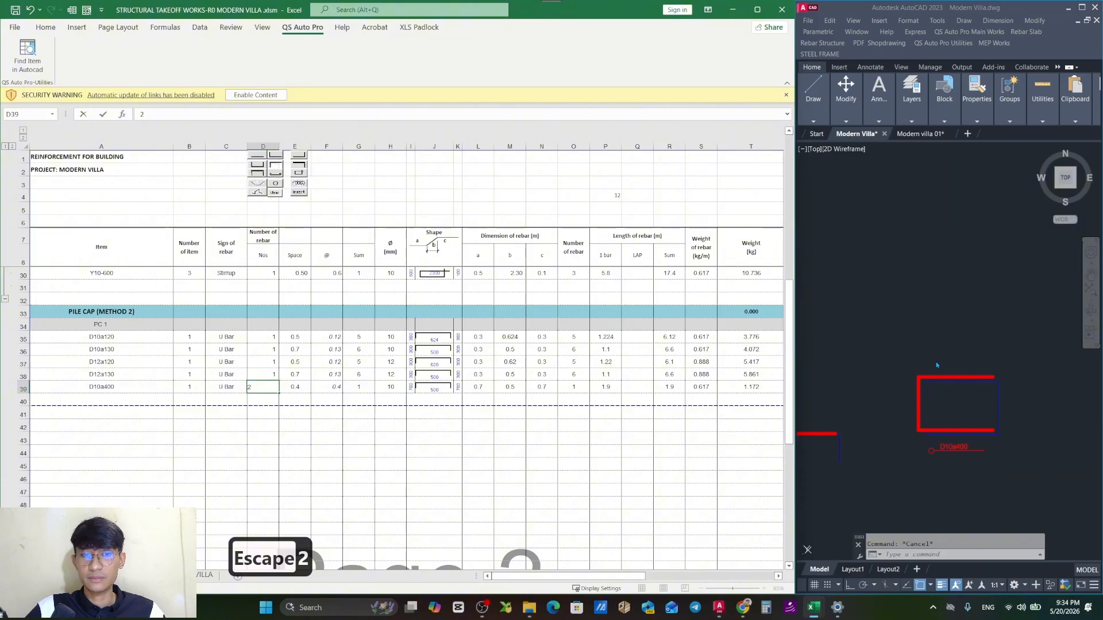
key(Escape)
Start a U Shape Rebar takeoff at A40 with slab thickness 400, picking the D10a400 name and the blue rectangle's vertical side as bar length.
click(159, 405)
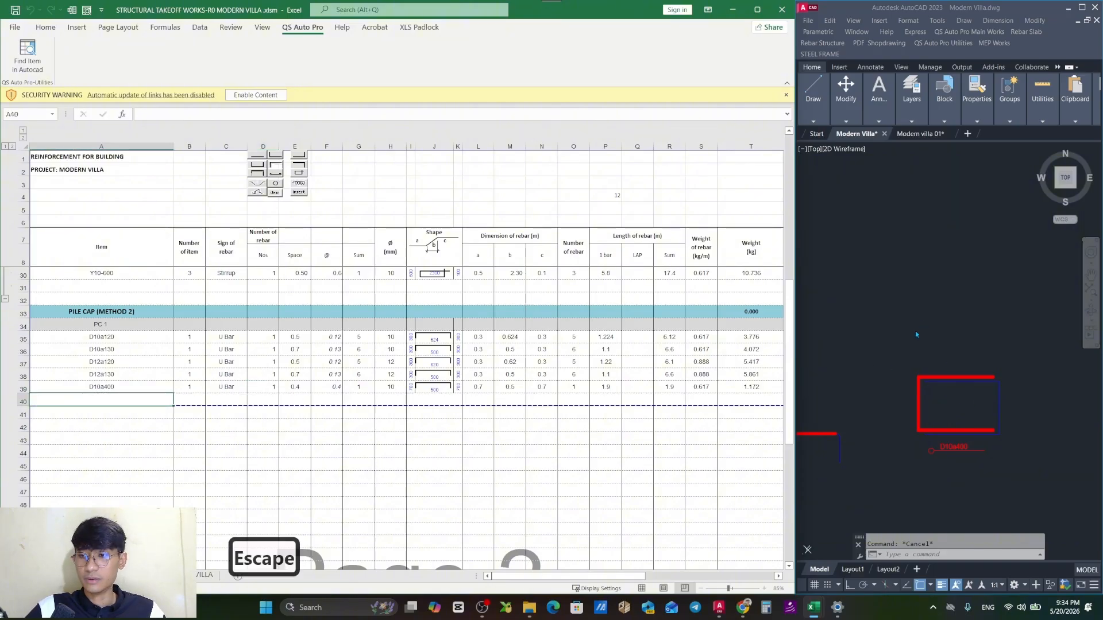
click(969, 31)
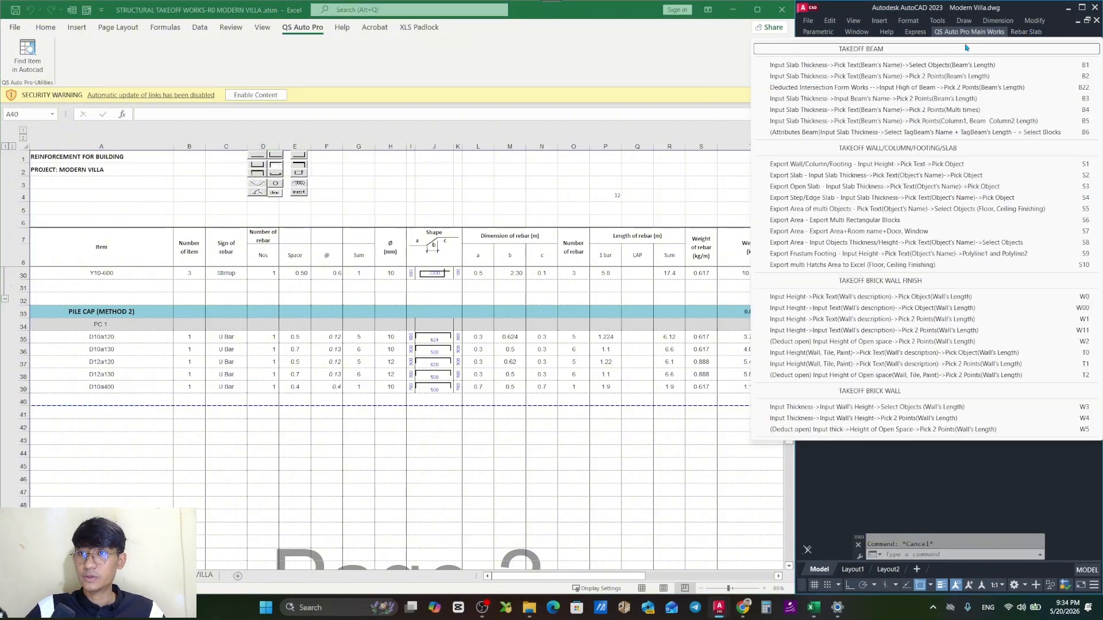
mouse_move(1025, 34)
click(1000, 89)
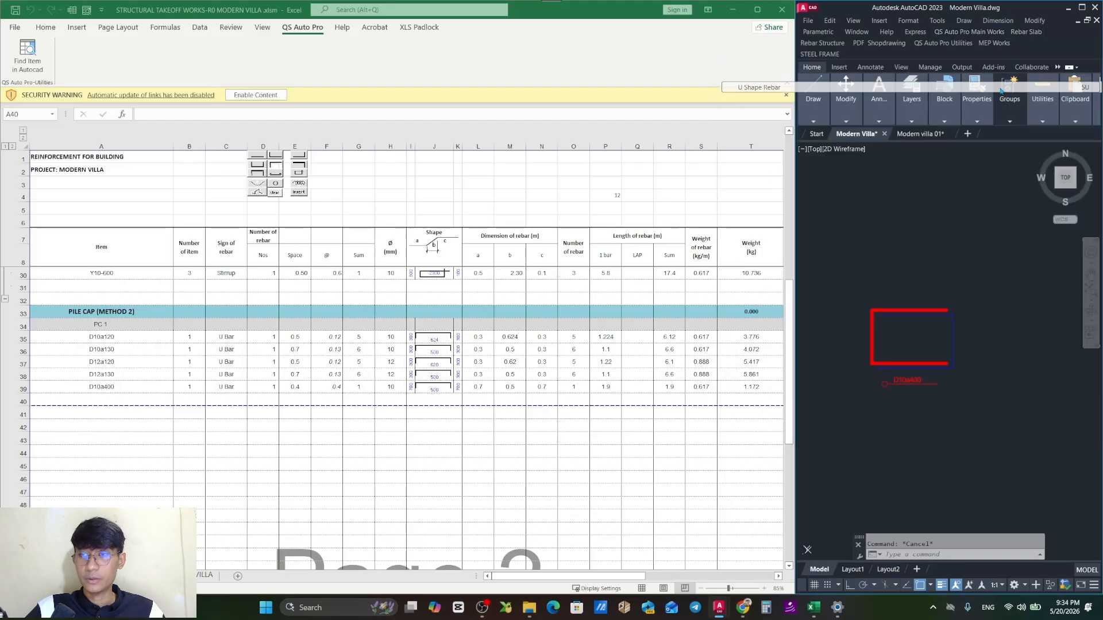
key(Return)
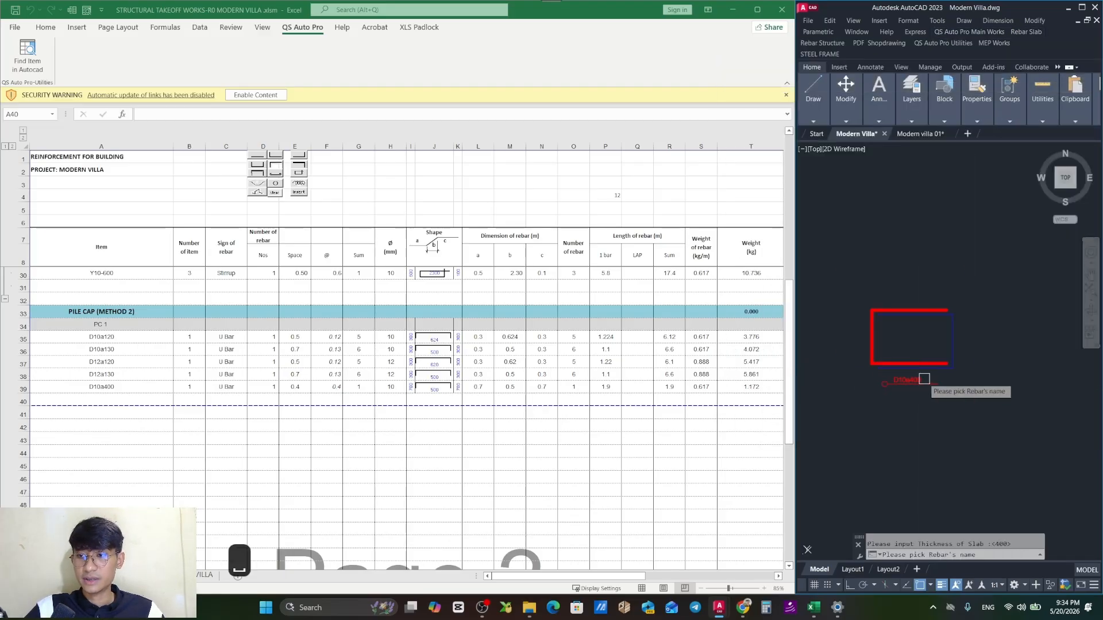
scroll(921, 381, up, 4)
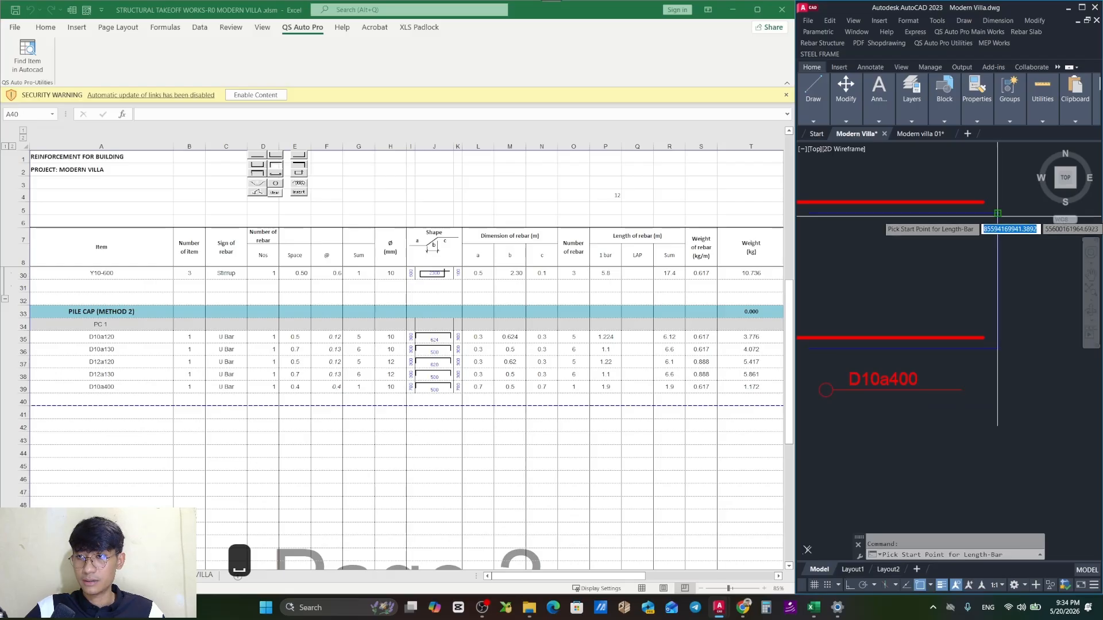
click(997, 349)
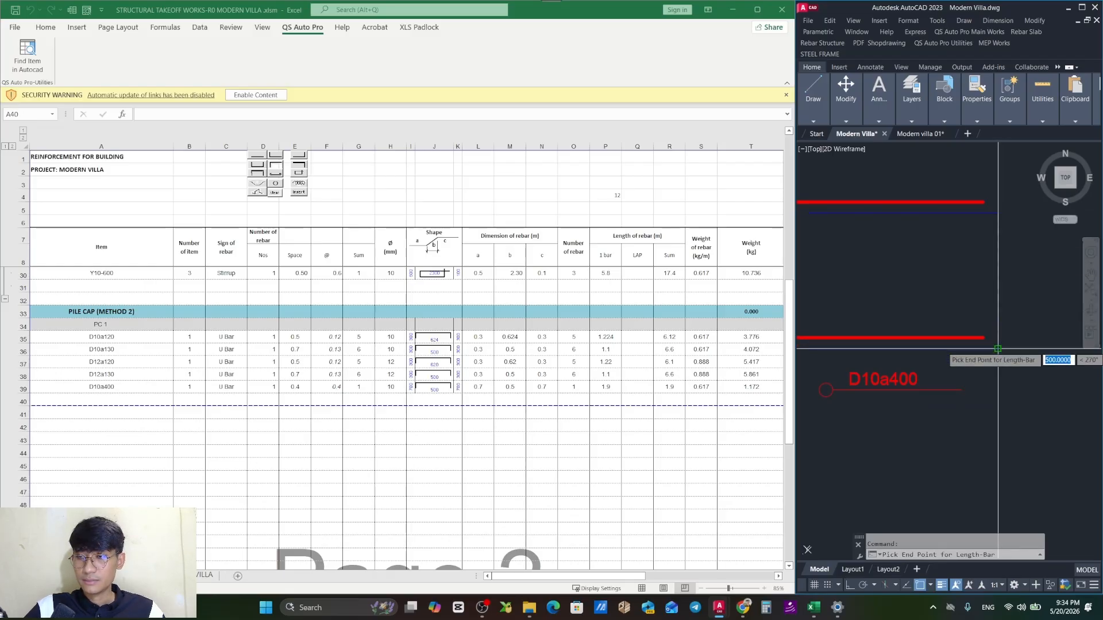
key(Return)
Pick the pile cap's side height between ToPC and BoPC in the section as the bar array length, and end the repeated command.
scroll(899, 345, down, 4)
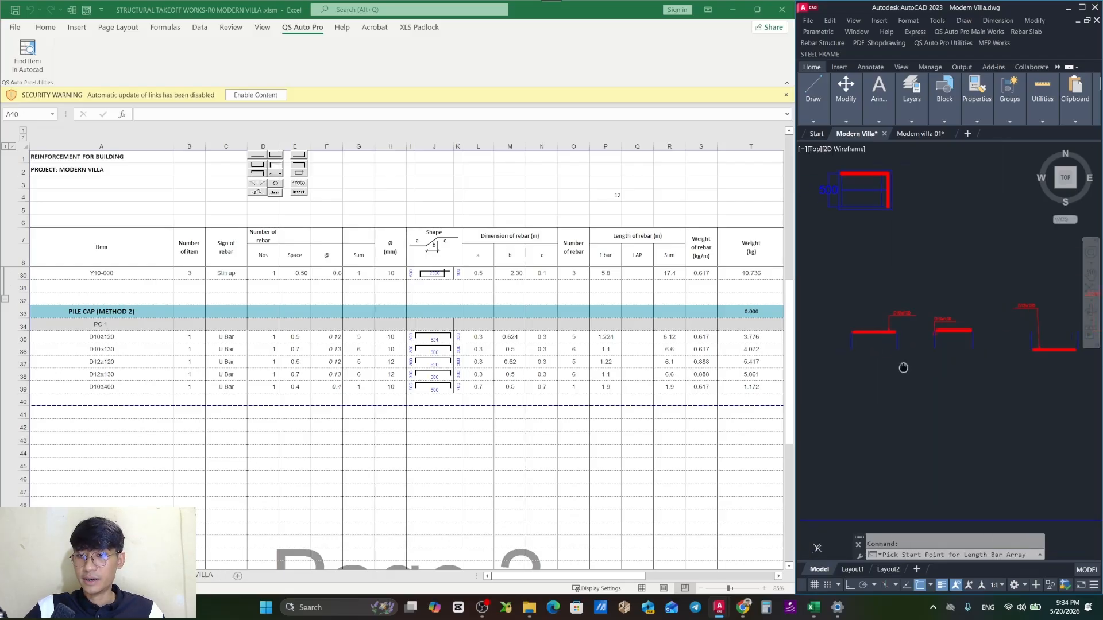
scroll(891, 331, up, 4)
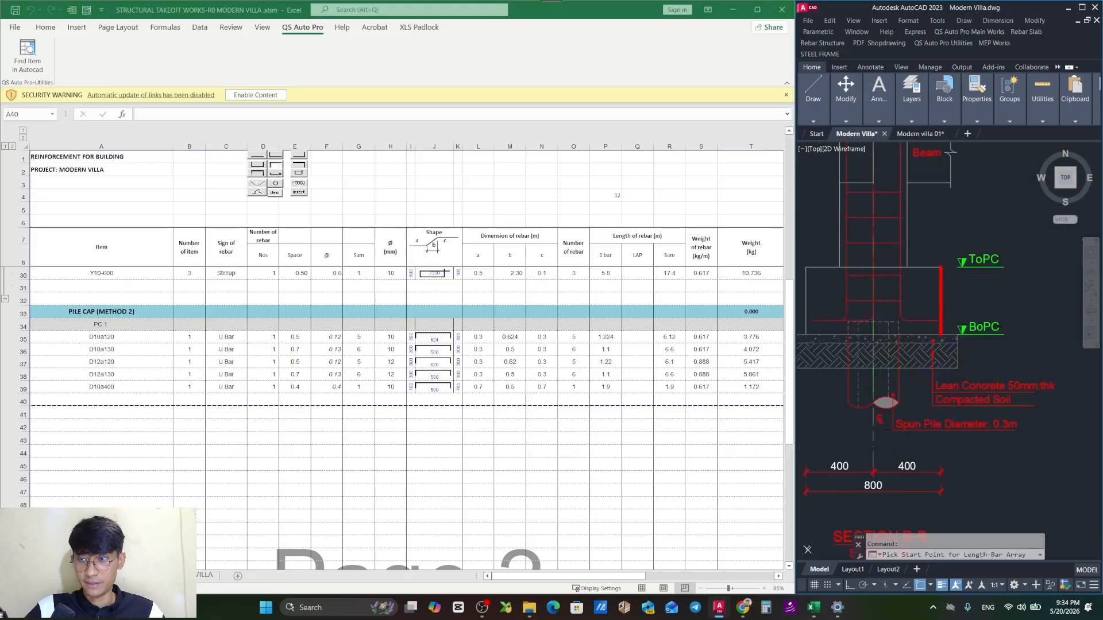
click(940, 325)
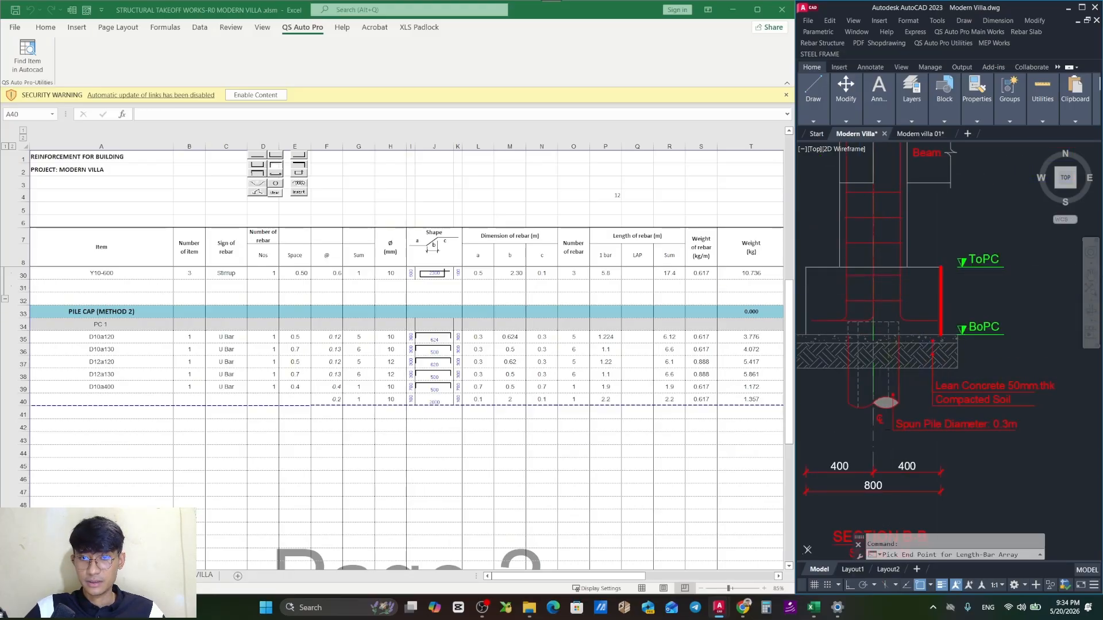
key(Escape)
key(Escape)
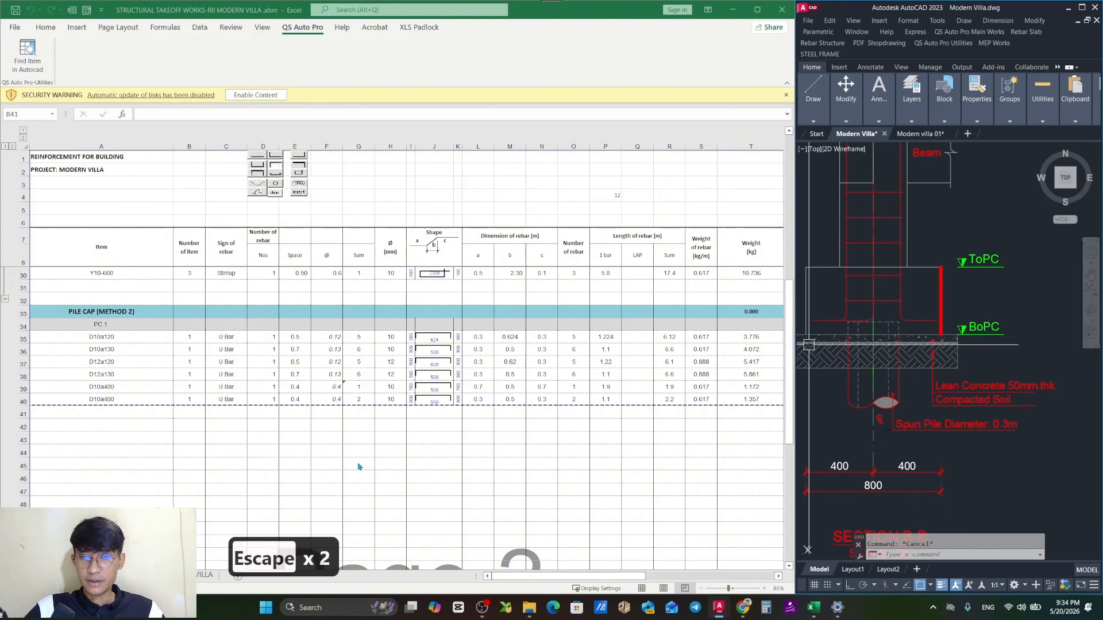
Remove the +1 from the ROUND part of the bar count formula in G40 and check the number of rebar in O40.
double_click(367, 401)
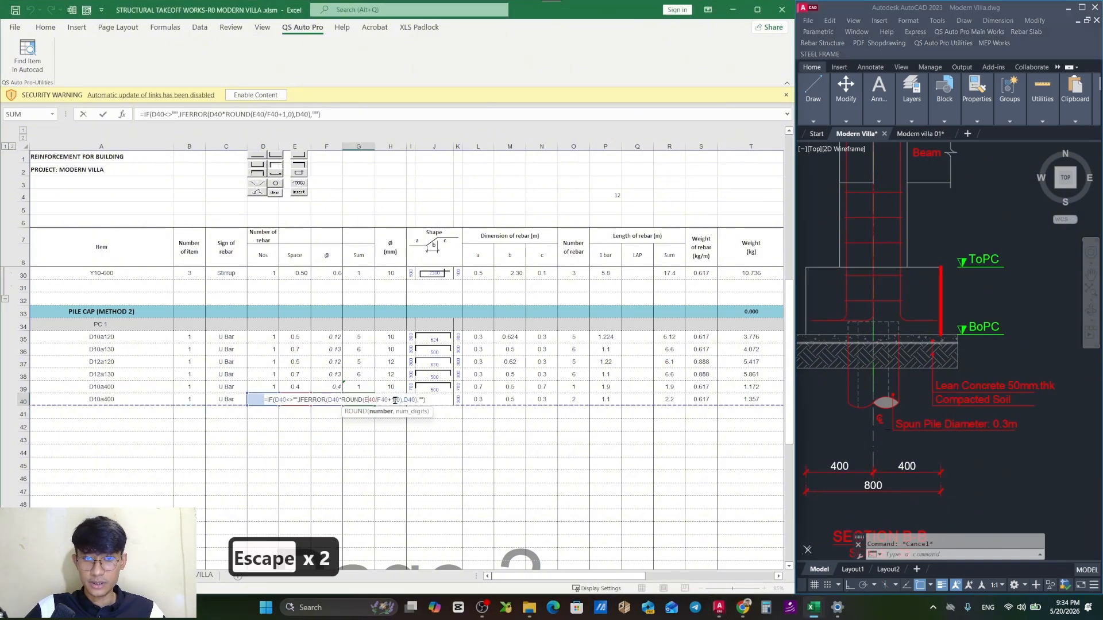
click(395, 401)
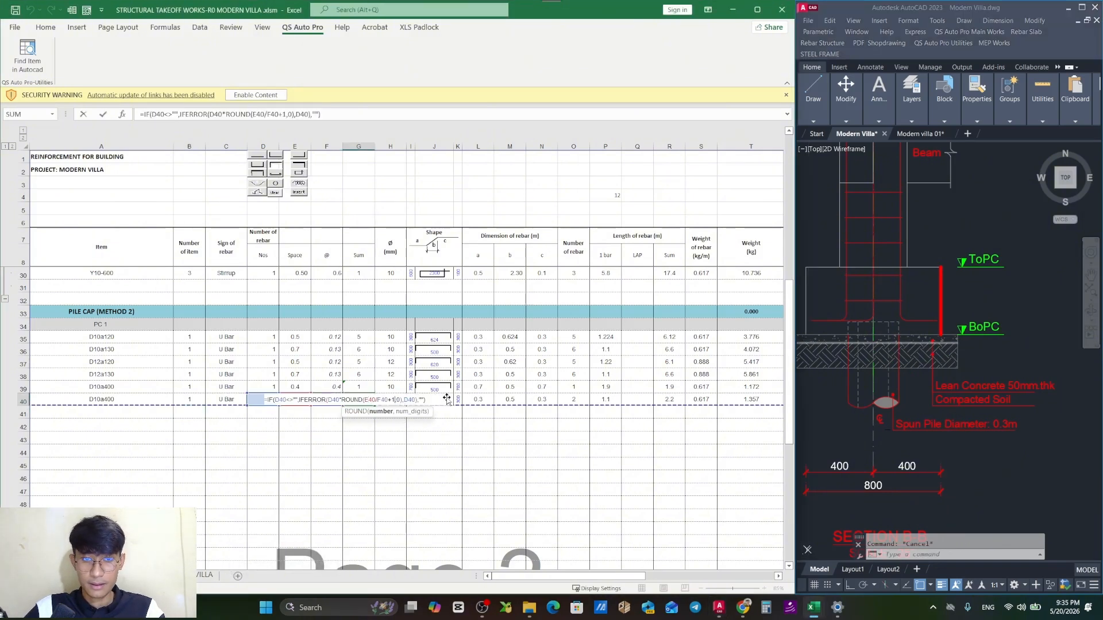
key(BackSpace)
key(BackSpace)
key(Return)
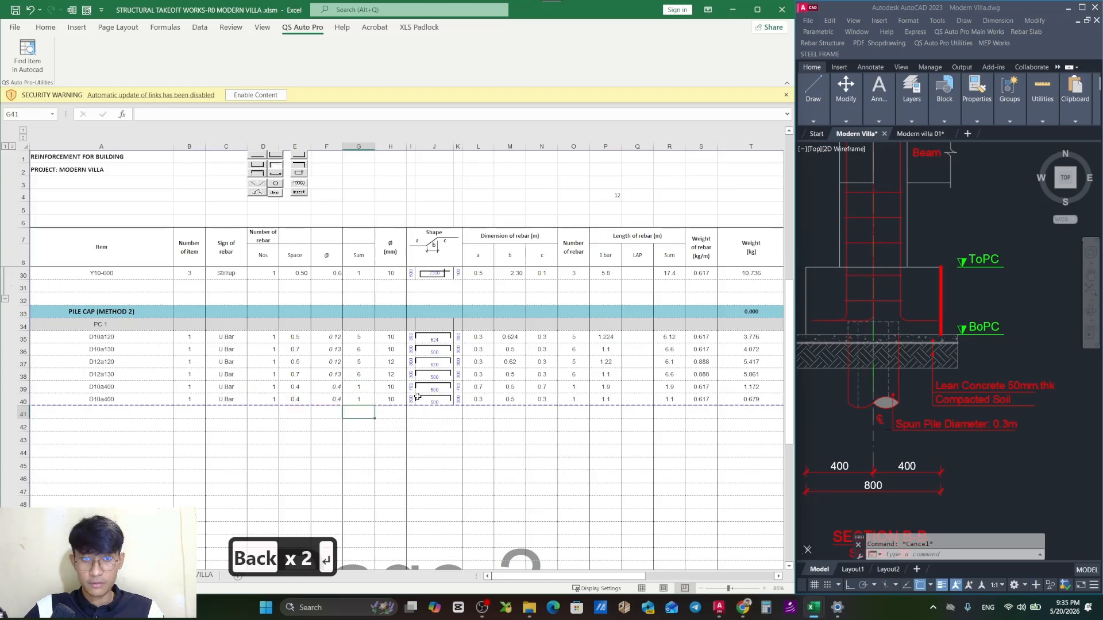
click(566, 400)
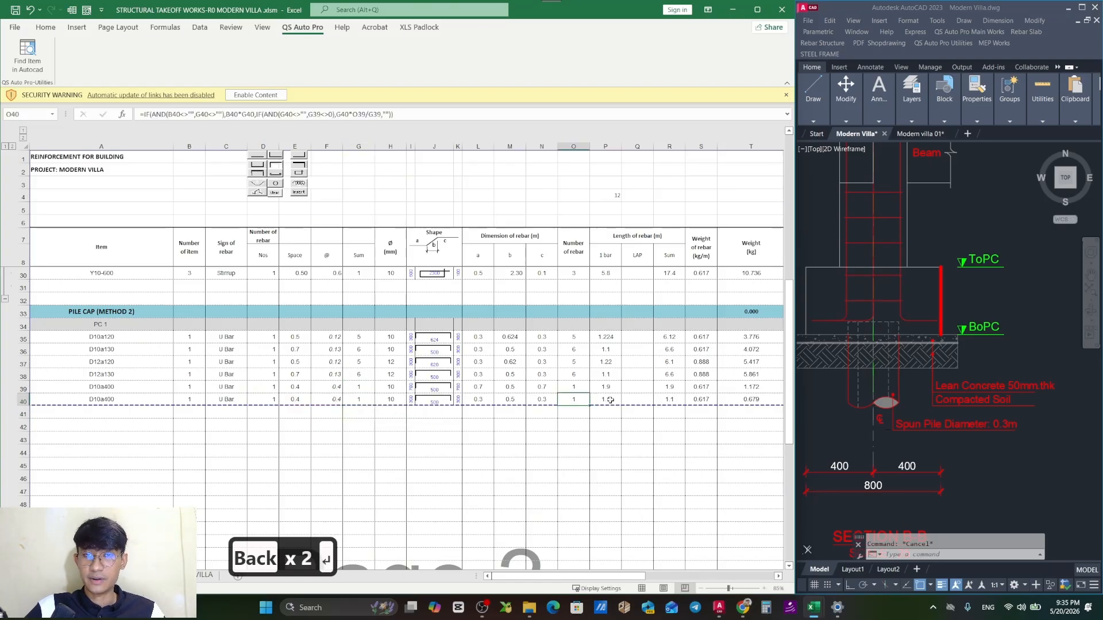
click(133, 416)
click(588, 427)
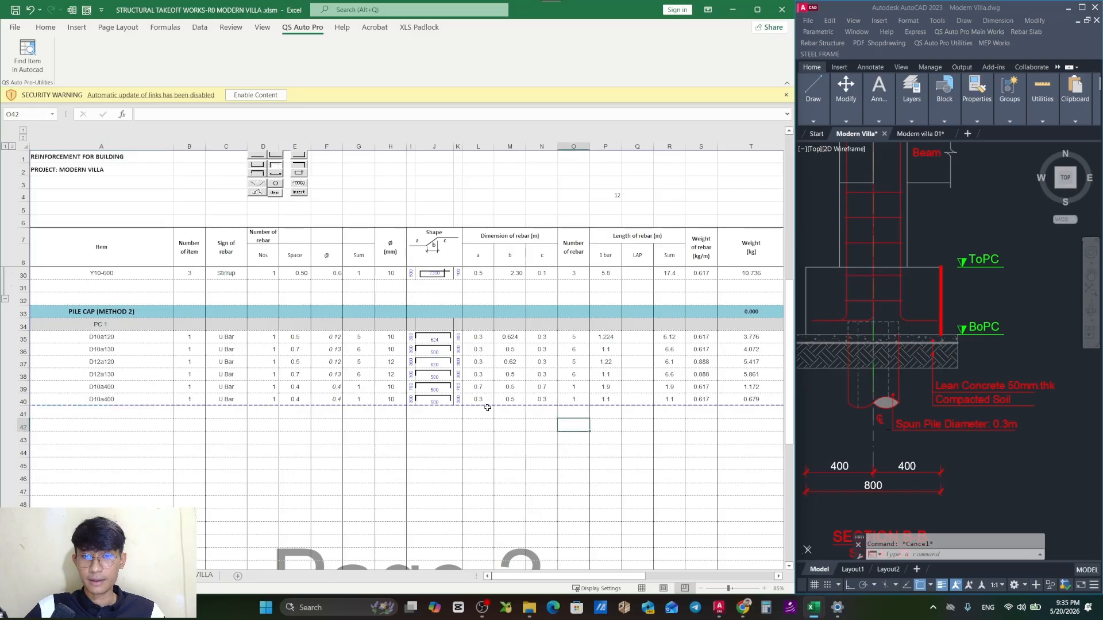
Replace dimension a in L40 with the length of the second D10a400 bar's upper segment, using Key Sum Length objects to active cell.
click(488, 403)
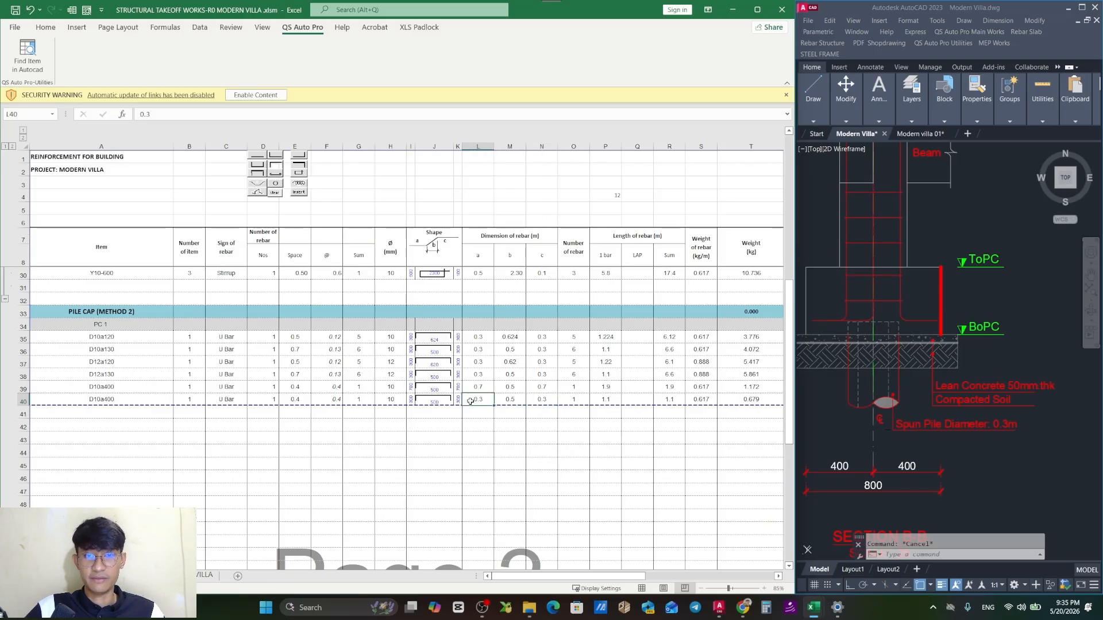
click(1065, 352)
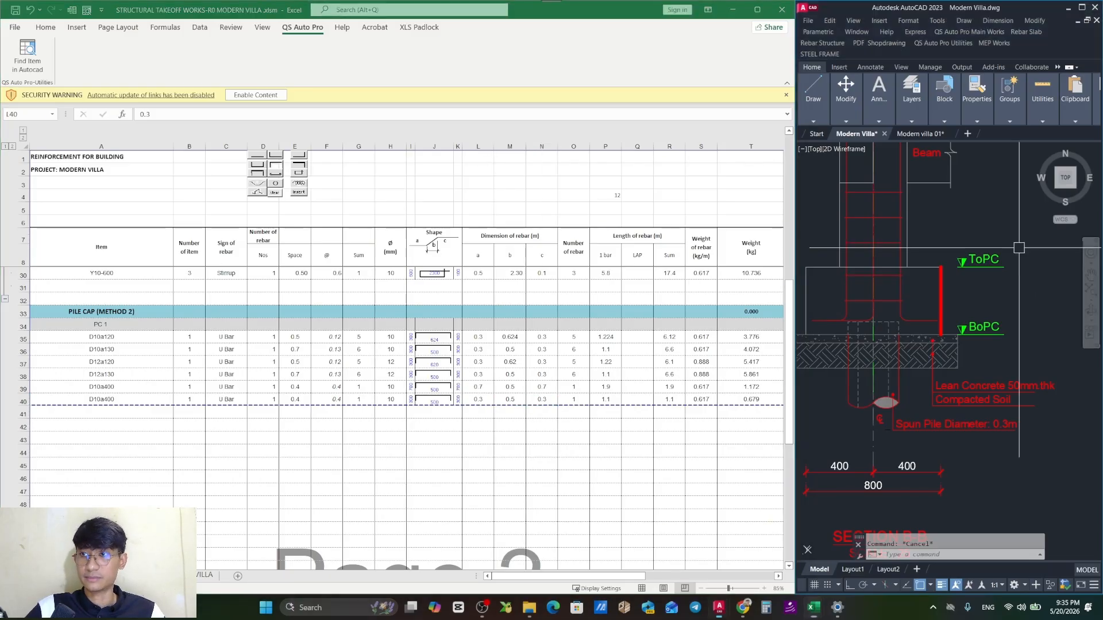
click(942, 44)
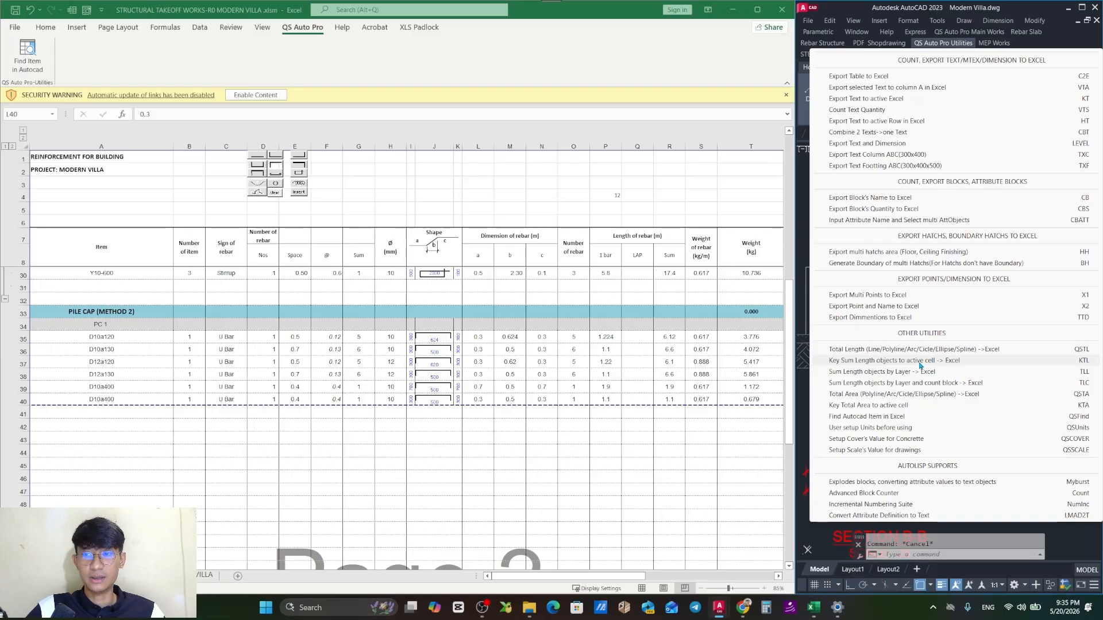
click(920, 366)
scroll(960, 313, down, 5)
mouse_move(1004, 363)
mouse_down()
mouse_move(830, 391)
mouse_move(722, 424)
mouse_up()
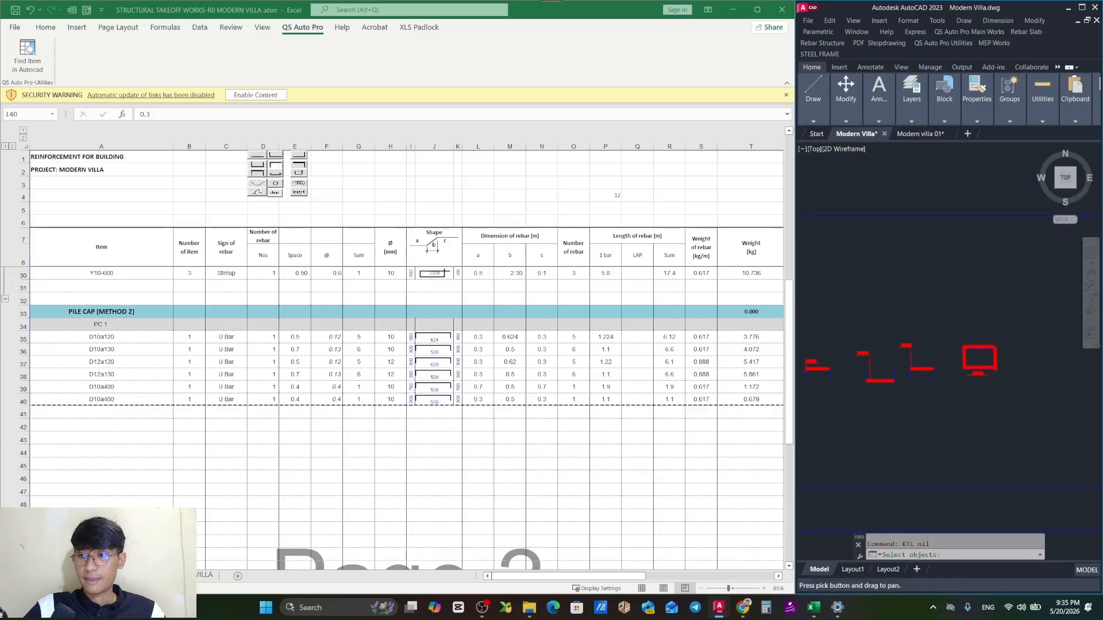
scroll(1027, 352, up, 6)
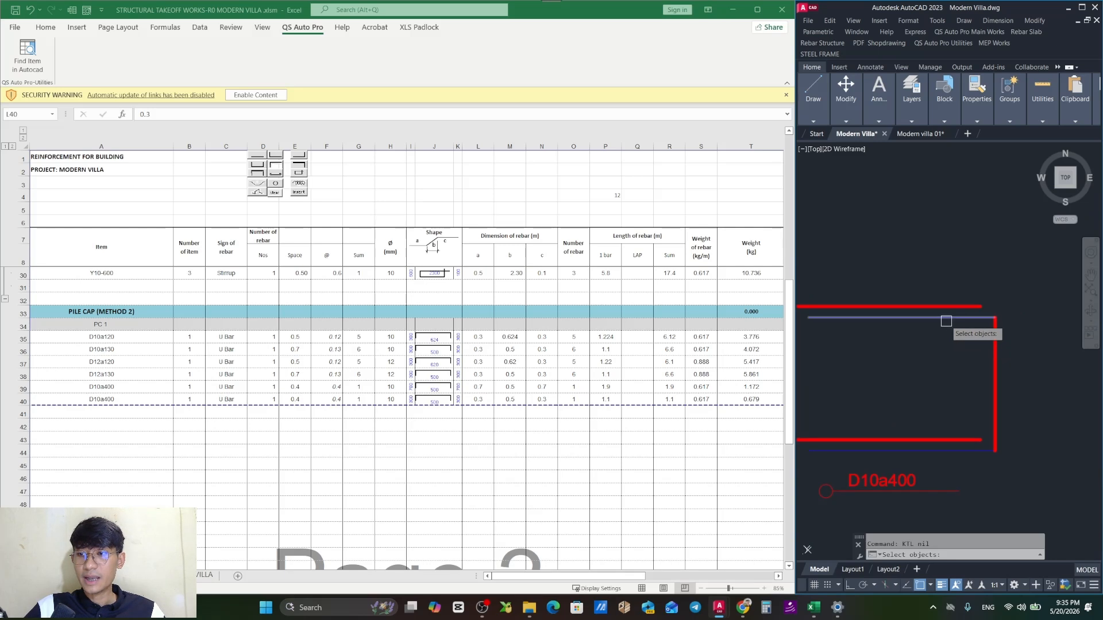
click(946, 321)
key(Return)
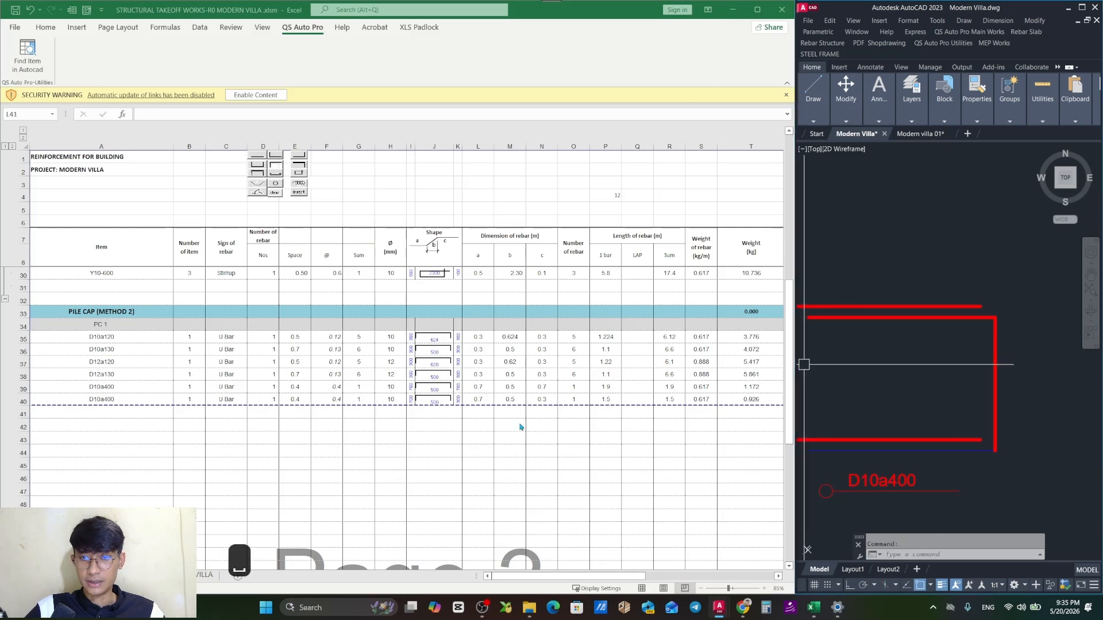
Replace dimension c in N40 with the length of the second D10a400 bar's lower segment and check the weight in T40.
click(538, 401)
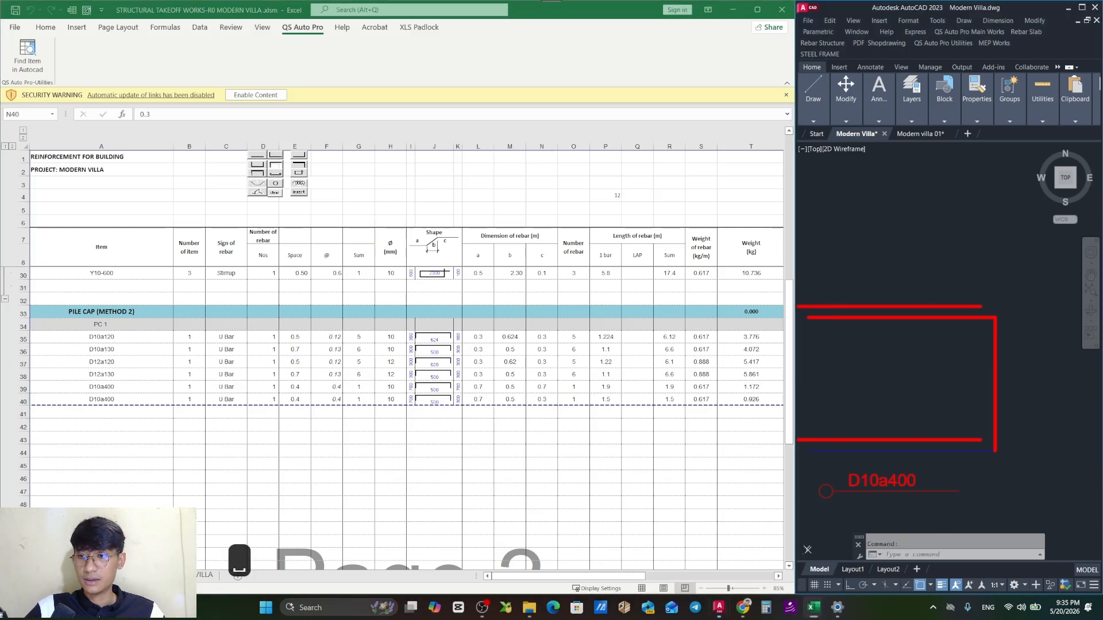
click(991, 408)
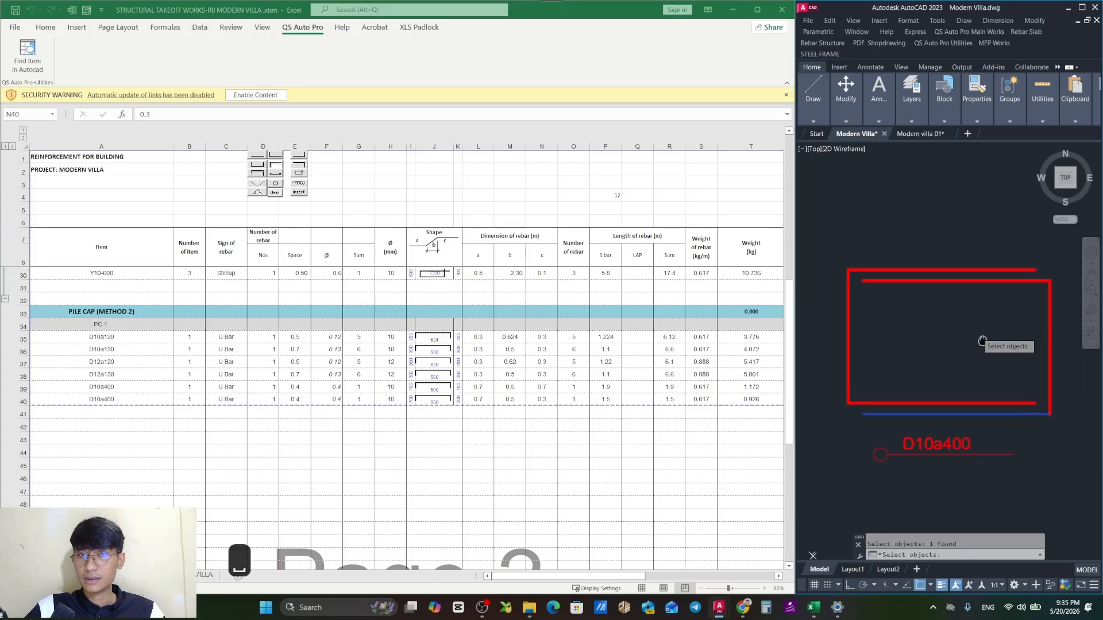
key(space)
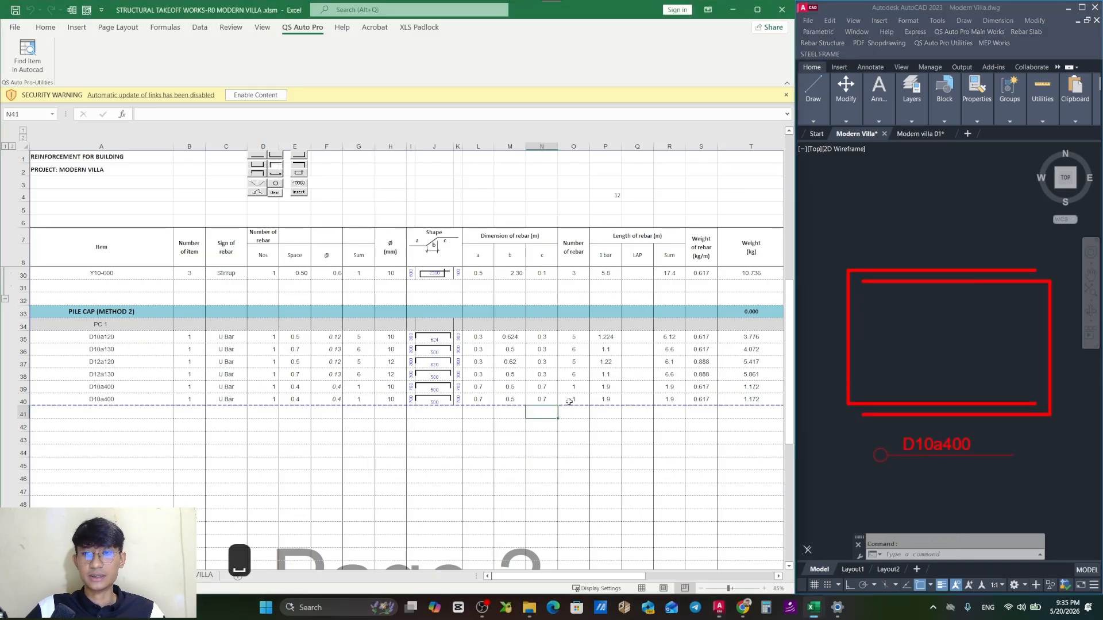
click(749, 399)
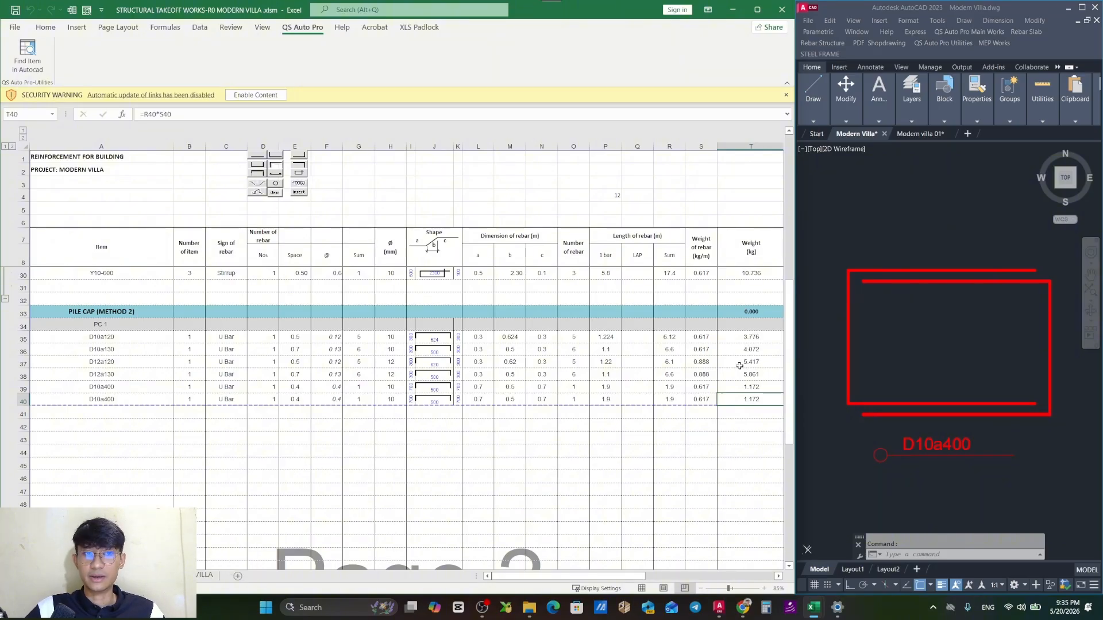
Examine the PC 1 plan and section beside the extracted rebar shapes in the drawing.
click(1007, 318)
scroll(1007, 317, down, 8)
mouse_move(907, 385)
mouse_down()
mouse_move(904, 396)
mouse_move(939, 375)
mouse_move(940, 360)
mouse_up()
scroll(938, 343, down, 2)
drag(857, 274, 927, 310)
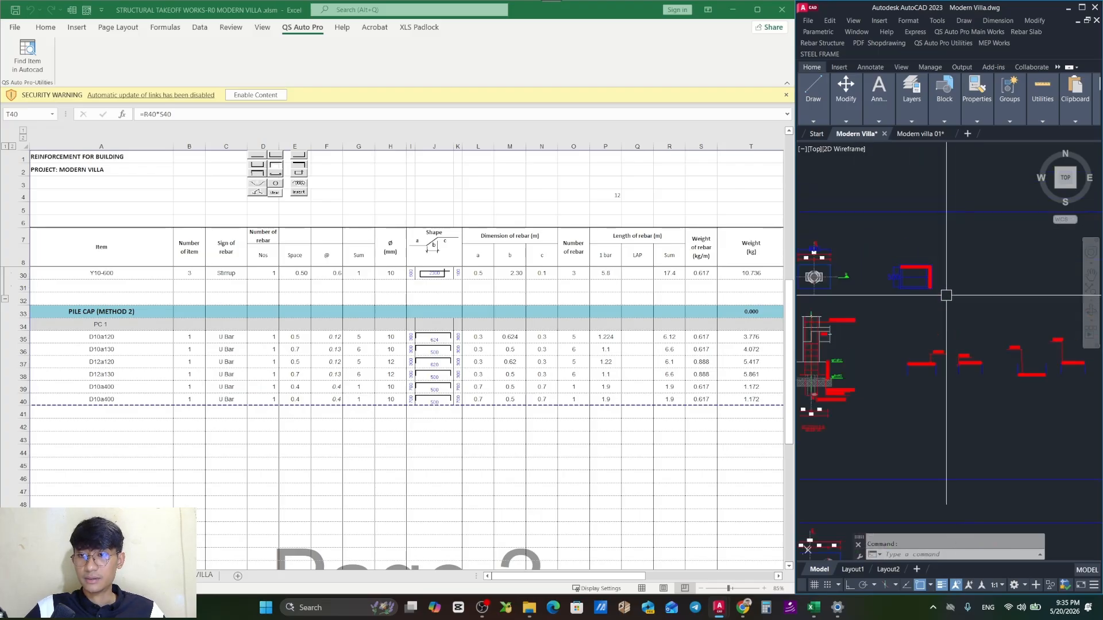
mouse_move(886, 374)
mouse_down()
mouse_move(1002, 333)
mouse_move(994, 315)
mouse_up()
drag(902, 287, 850, 367)
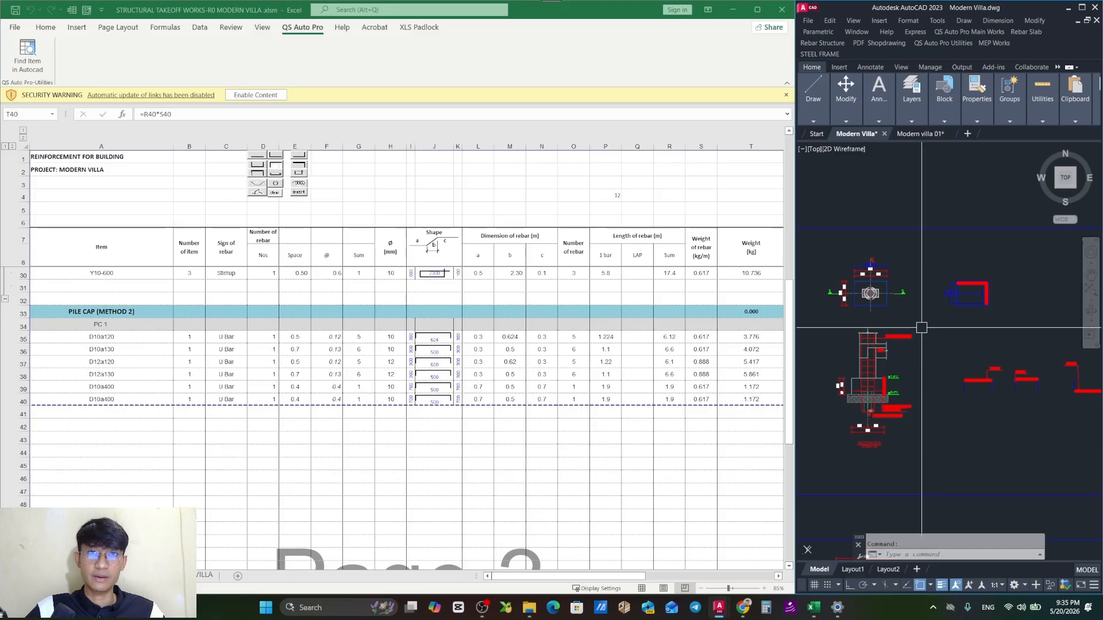
Total the PC 1 bar weights under Pile Cap (Method 2) in cell T34 with =SUBTOTAL(9,T35:T41).
click(682, 380)
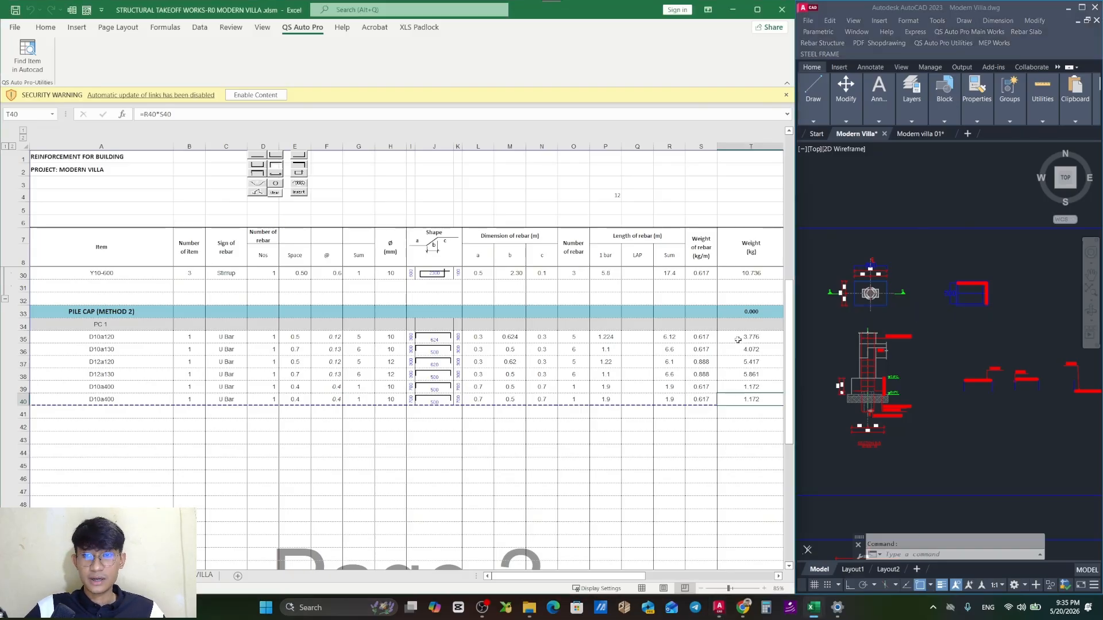
click(738, 339)
click(746, 328)
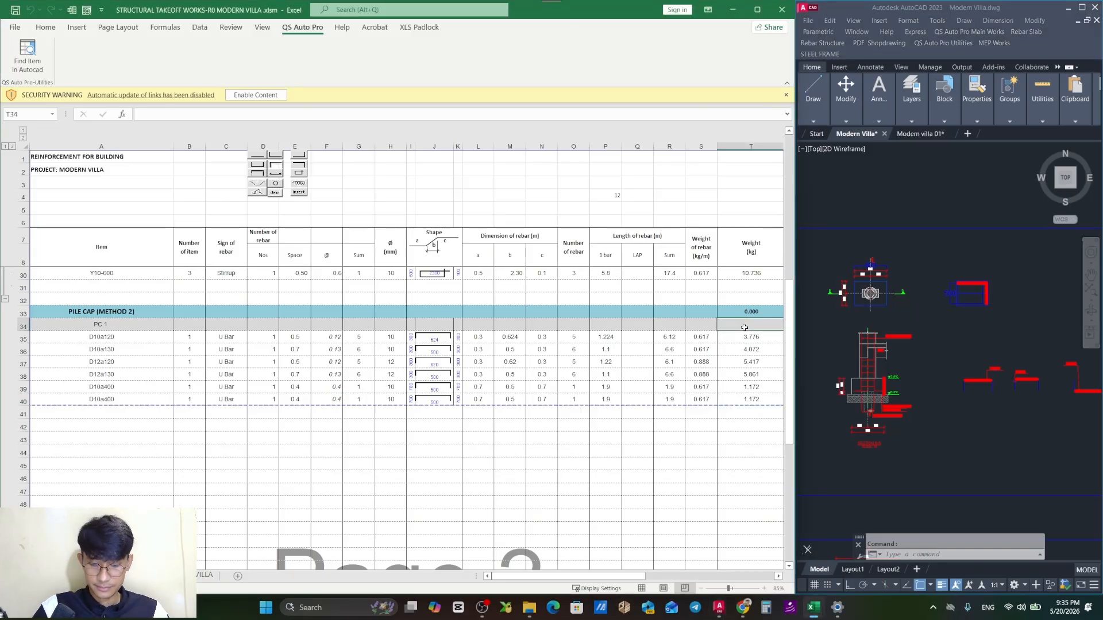
text(=SUB)
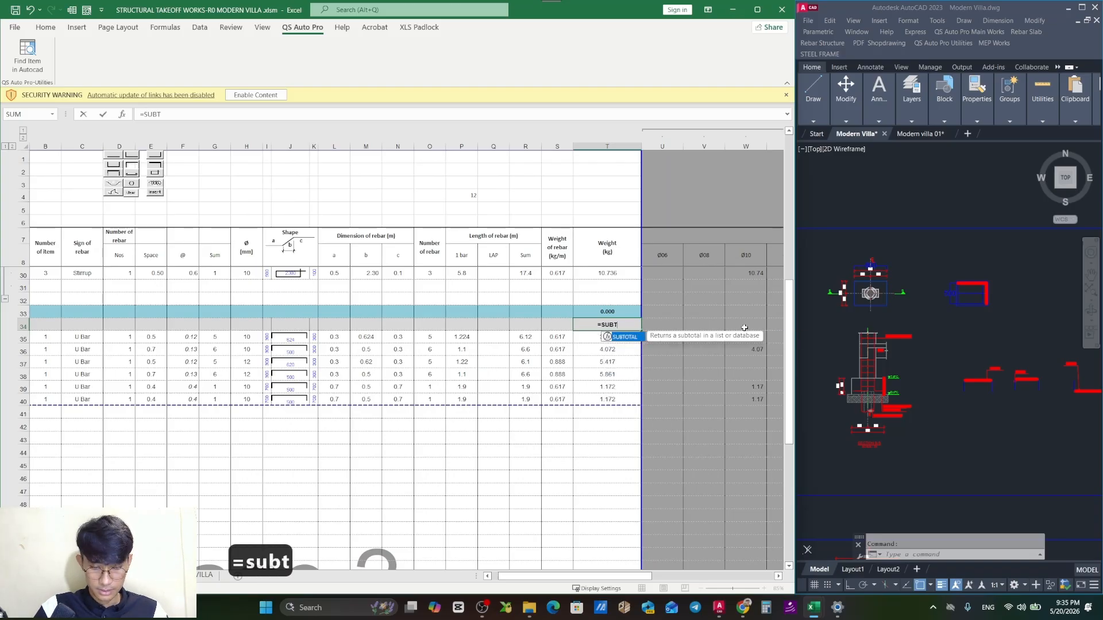
text(T)
key(Tab)
text(9,)
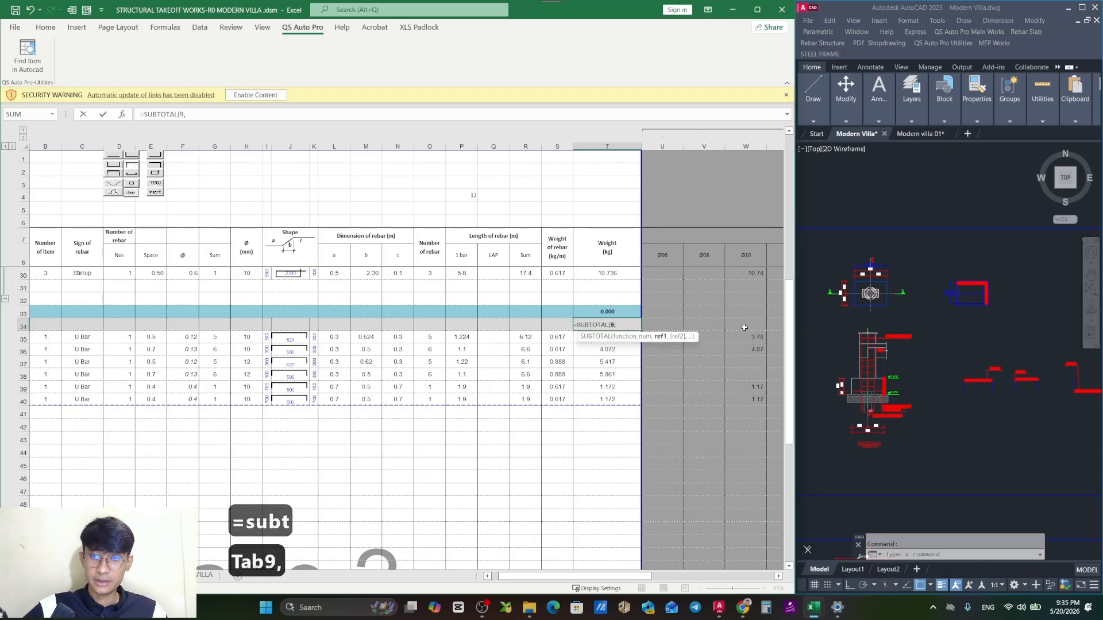
drag(603, 416, 607, 342)
key(Return)
Save the workbook.
click(697, 384)
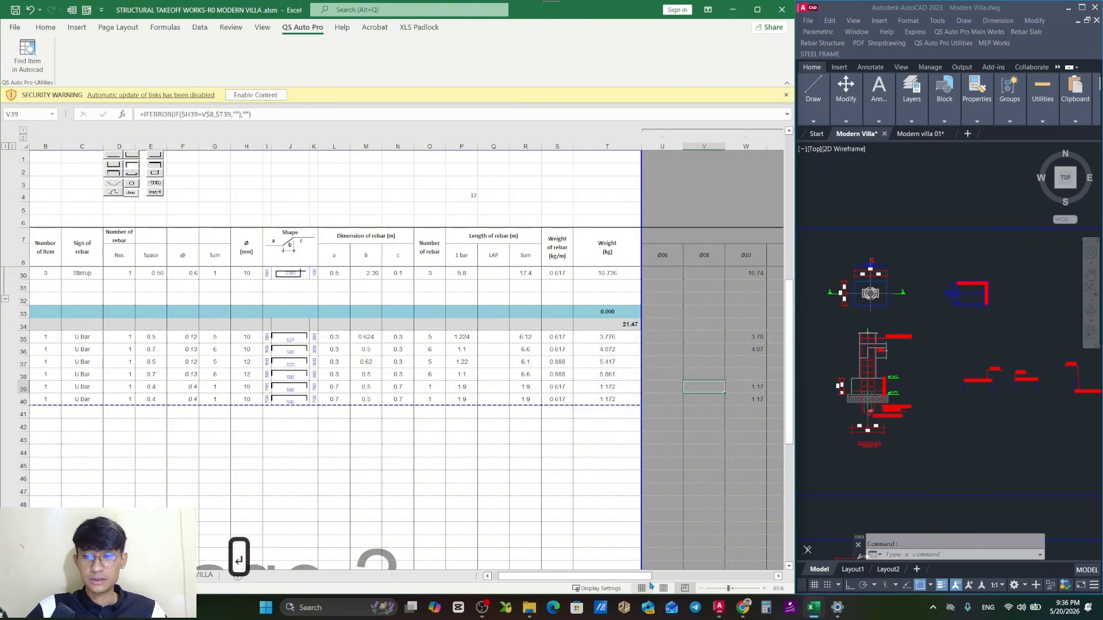
drag(629, 577, 581, 576)
click(323, 500)
key(ctrl+s)
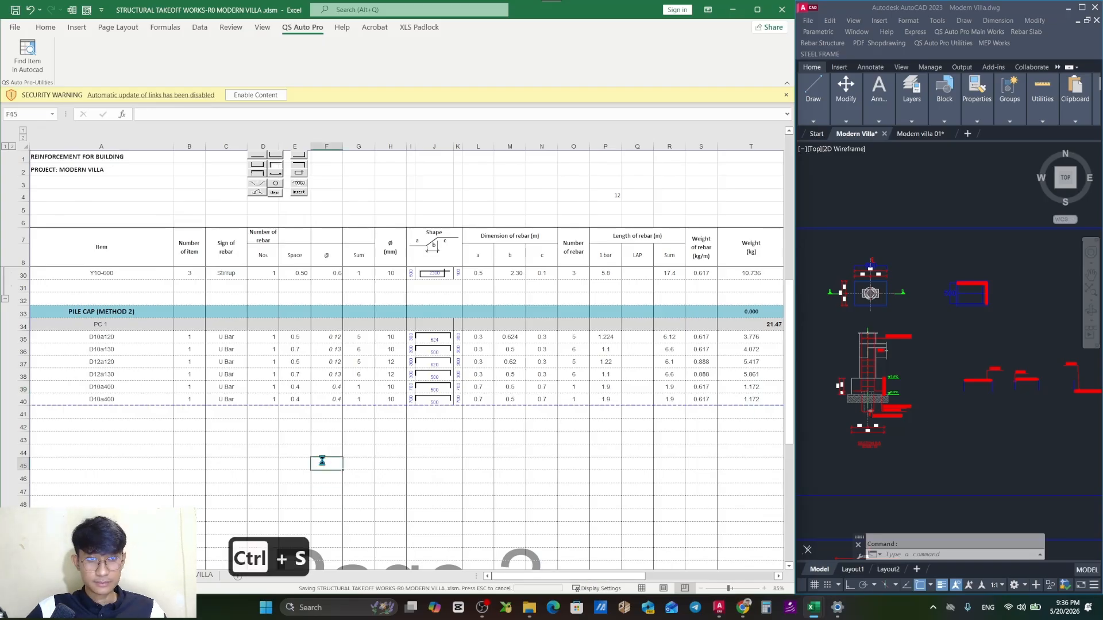
click(196, 341)
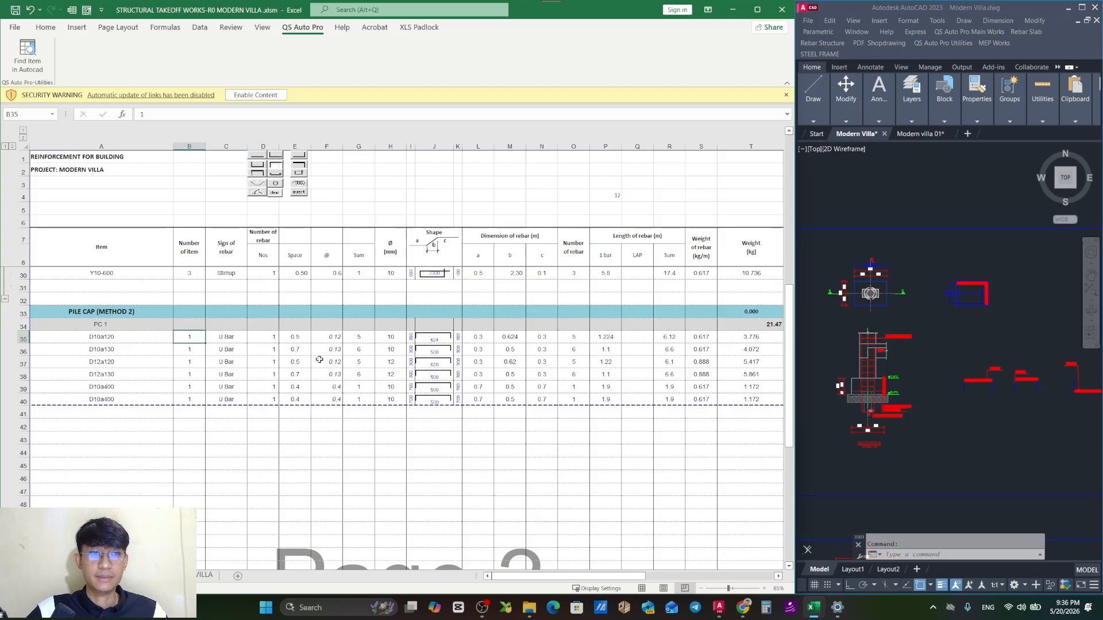
text(=)
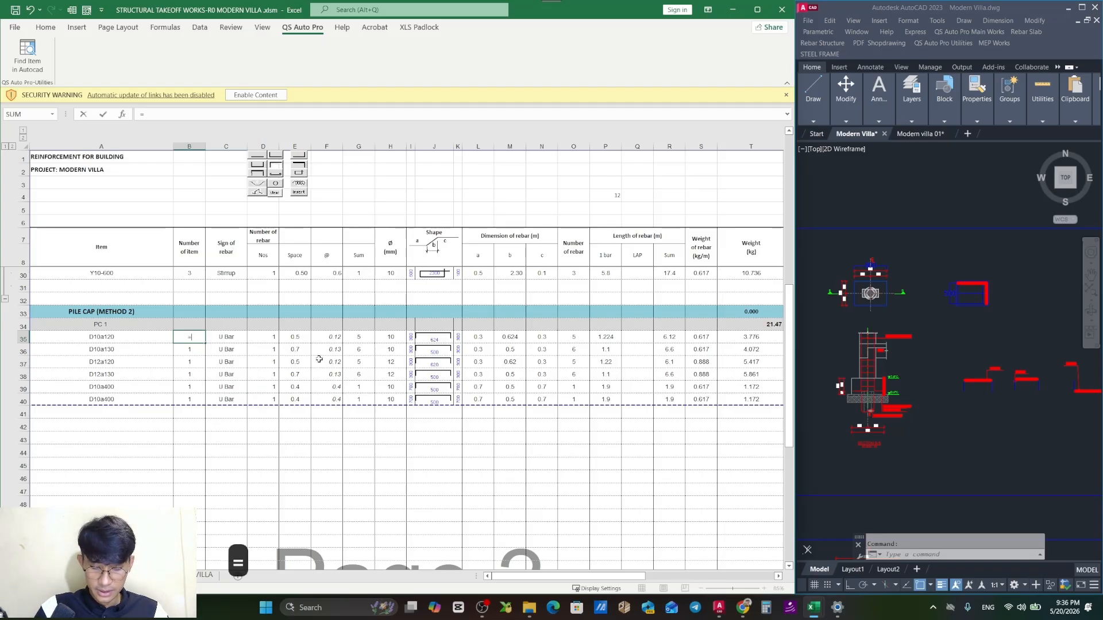
text(SUM)
key(Escape)
key(Escape)
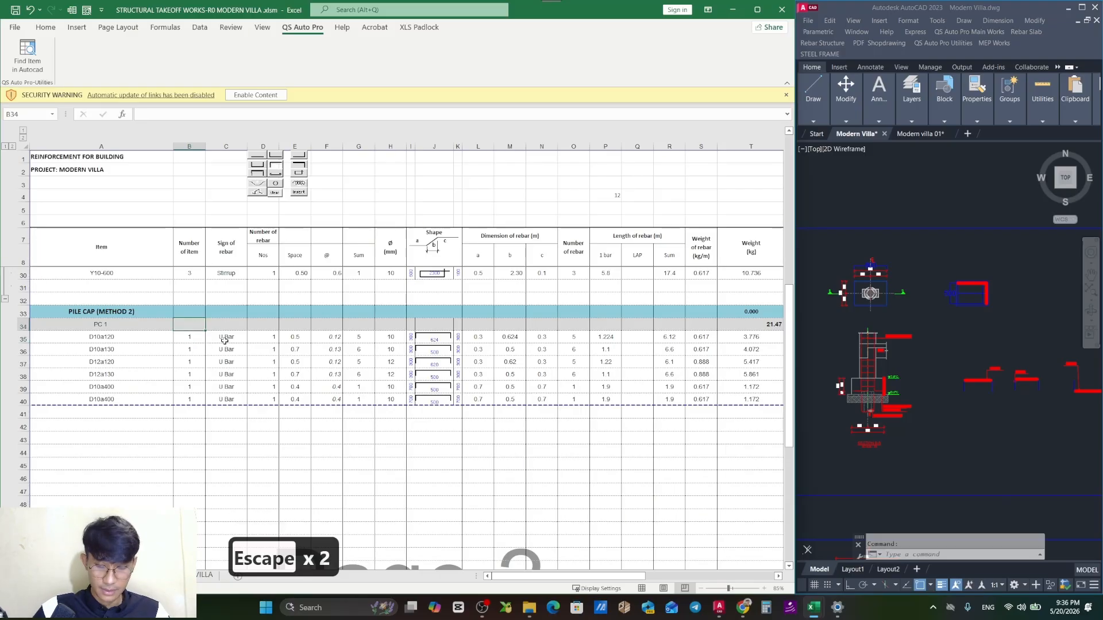
text(=)
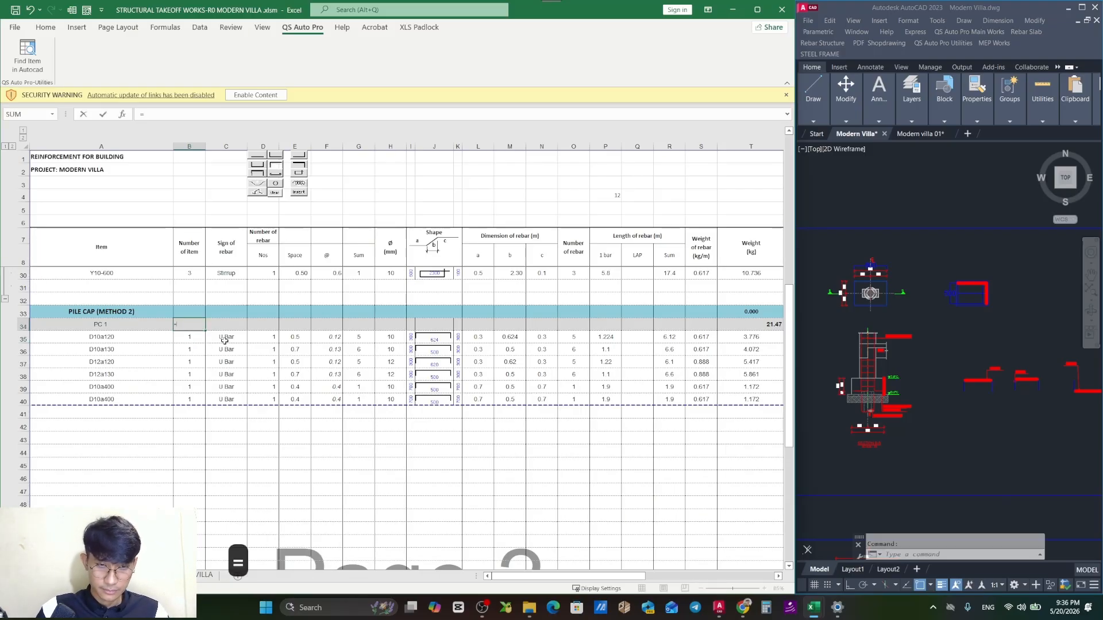
click(138, 575)
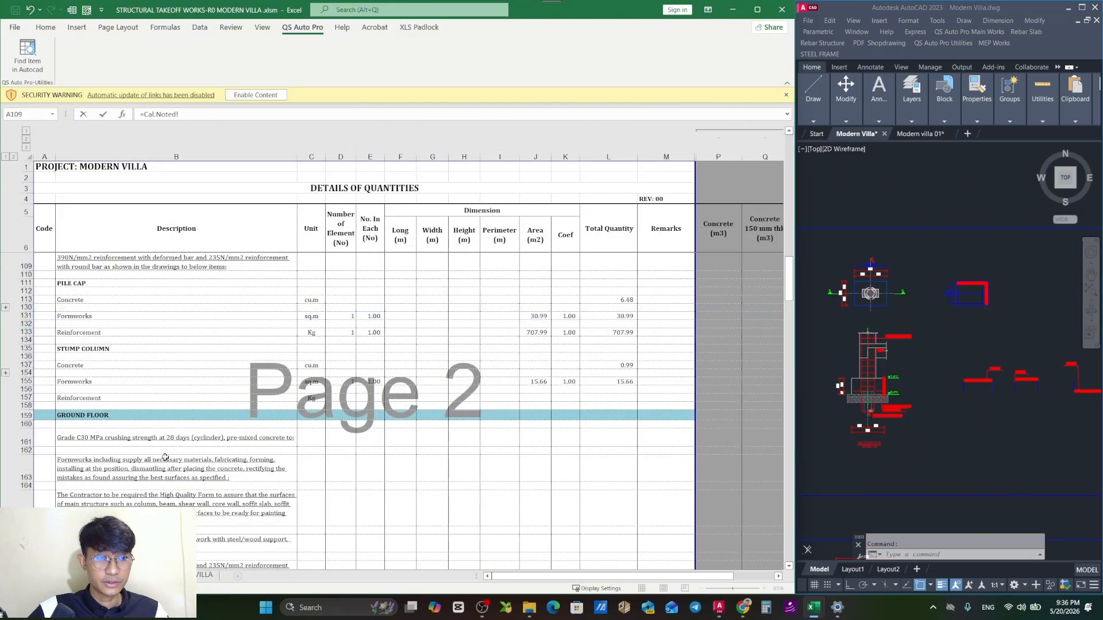
key(Escape)
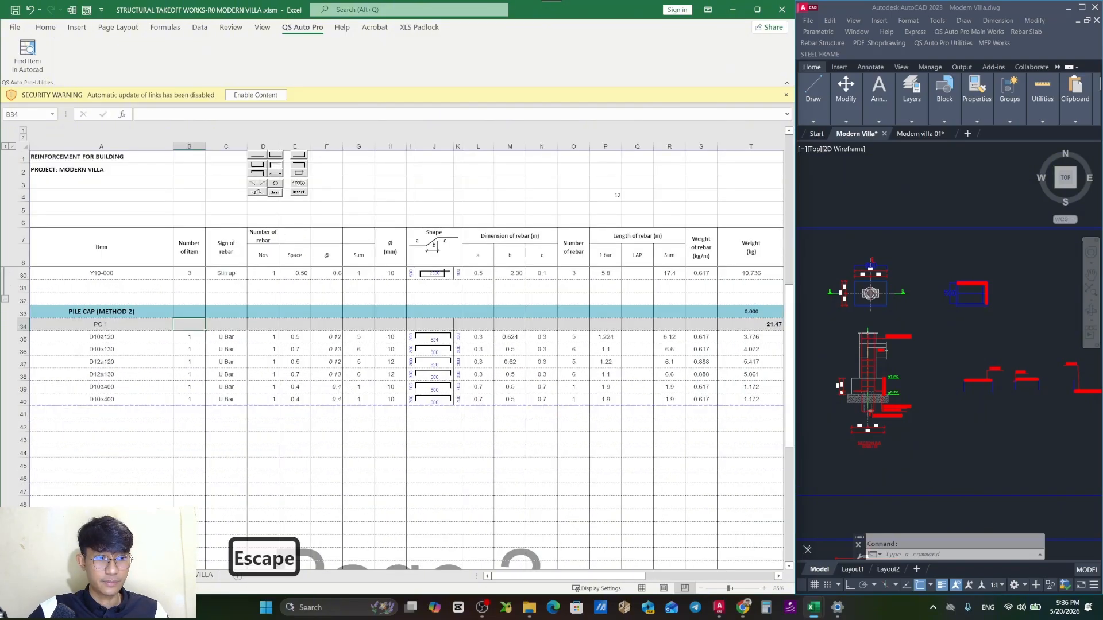
Expand the grouped pile cap concrete rows on the Cal.Noted sheet and return to the reinforcement sheet.
click(138, 575)
click(90, 318)
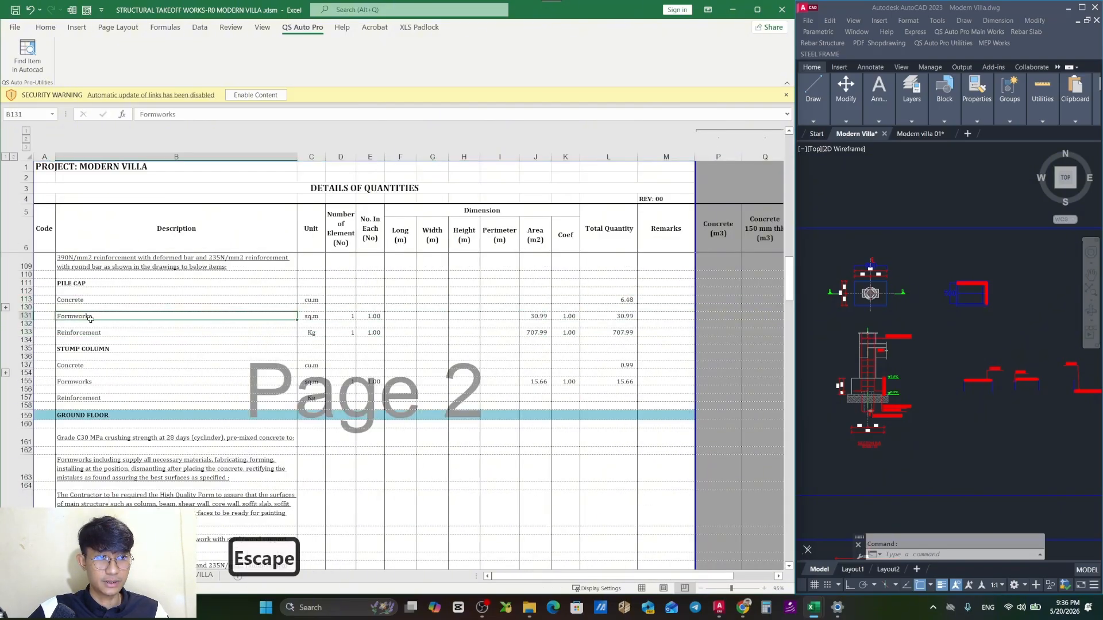
click(5, 308)
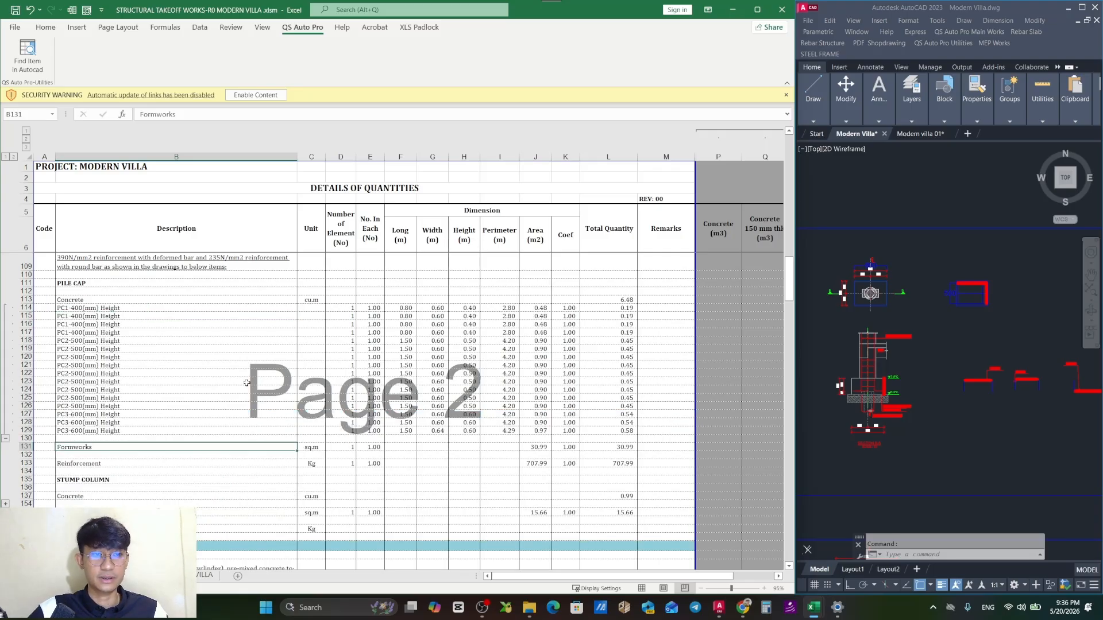
key(Up)
key(Up)
key(Up)
key(Up)
key(Up)
key(Up)
key(Up)
key(Up)
key(Up)
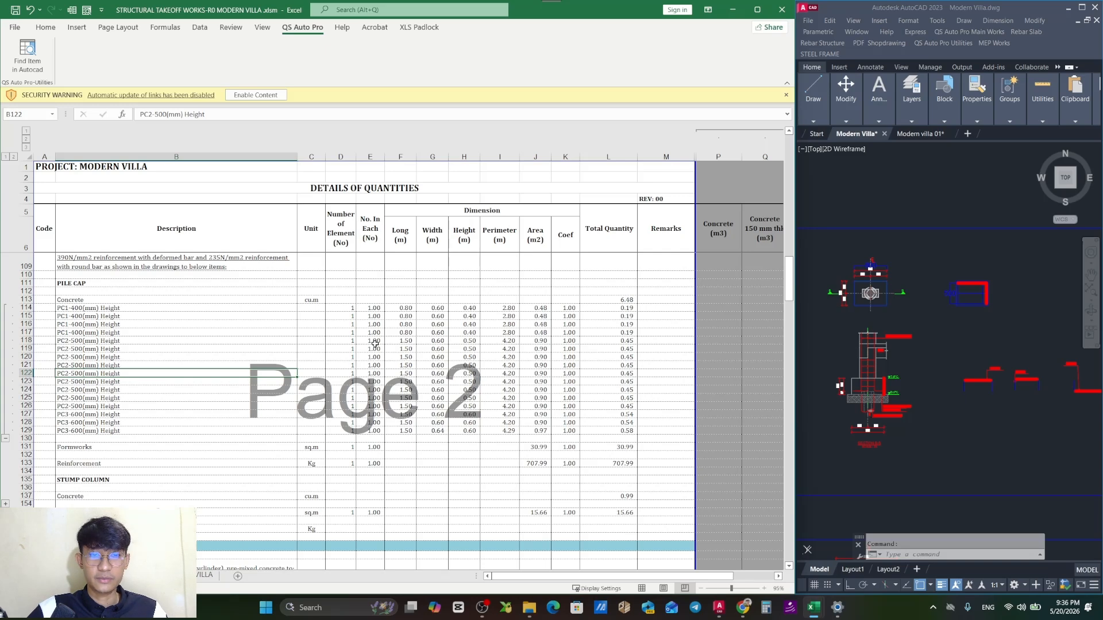
click(167, 575)
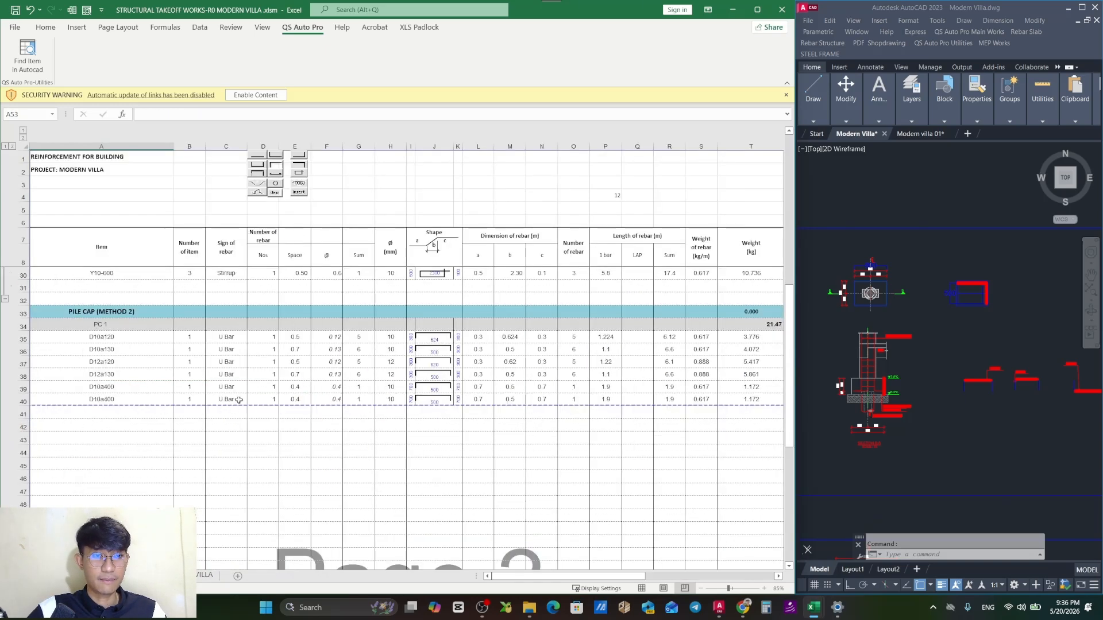
click(239, 401)
scroll(210, 371, up, 3)
click(196, 459)
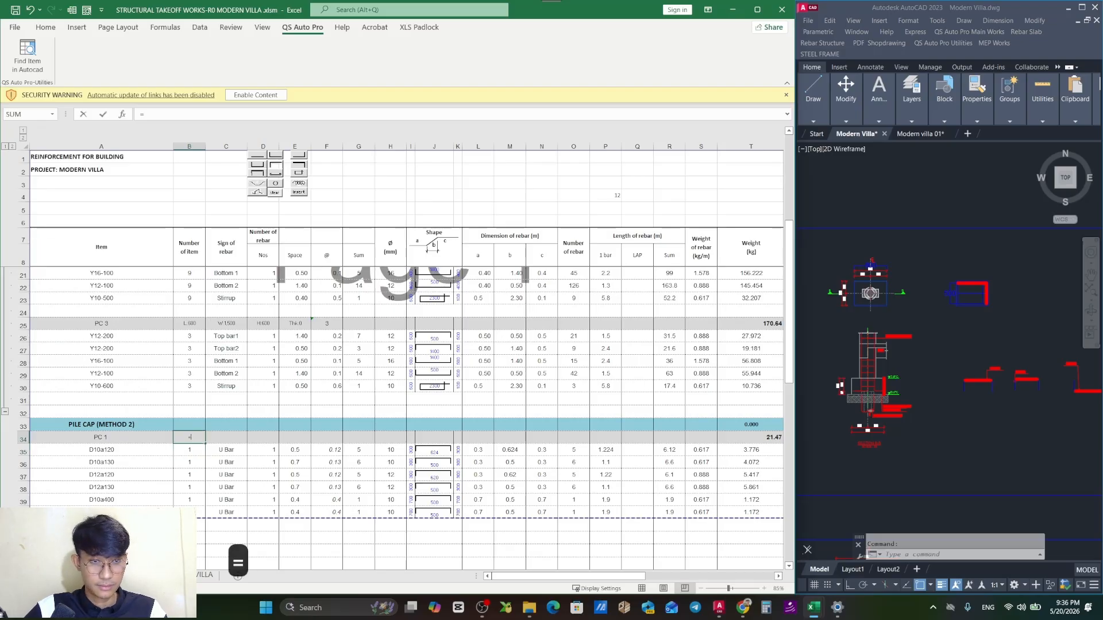
key(ctrl+Page_Up)
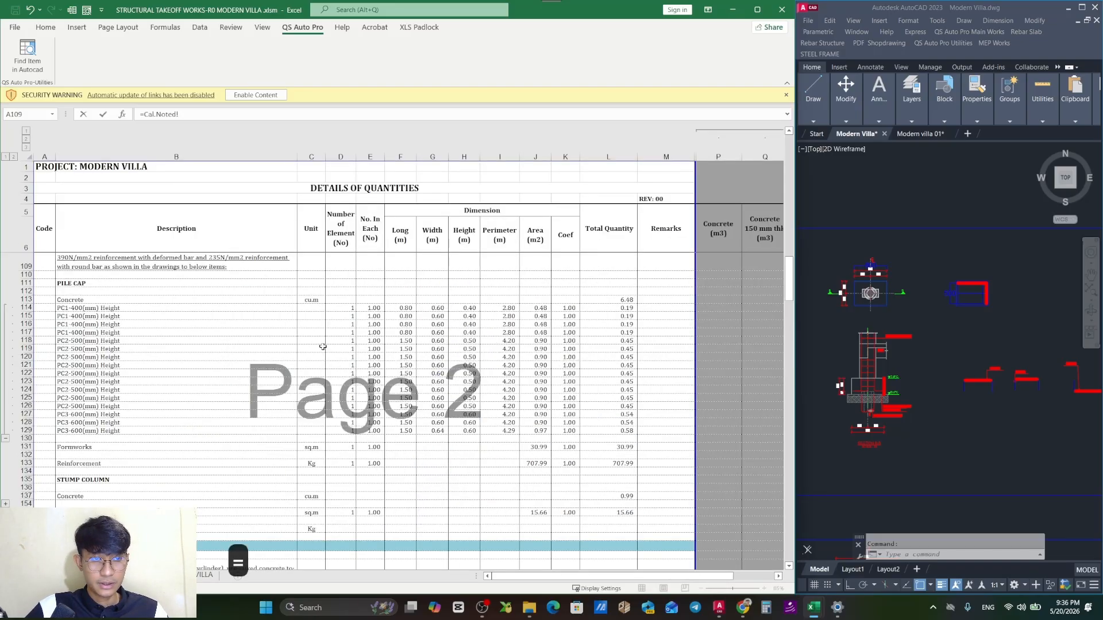
key(Escape)
text(SUM)
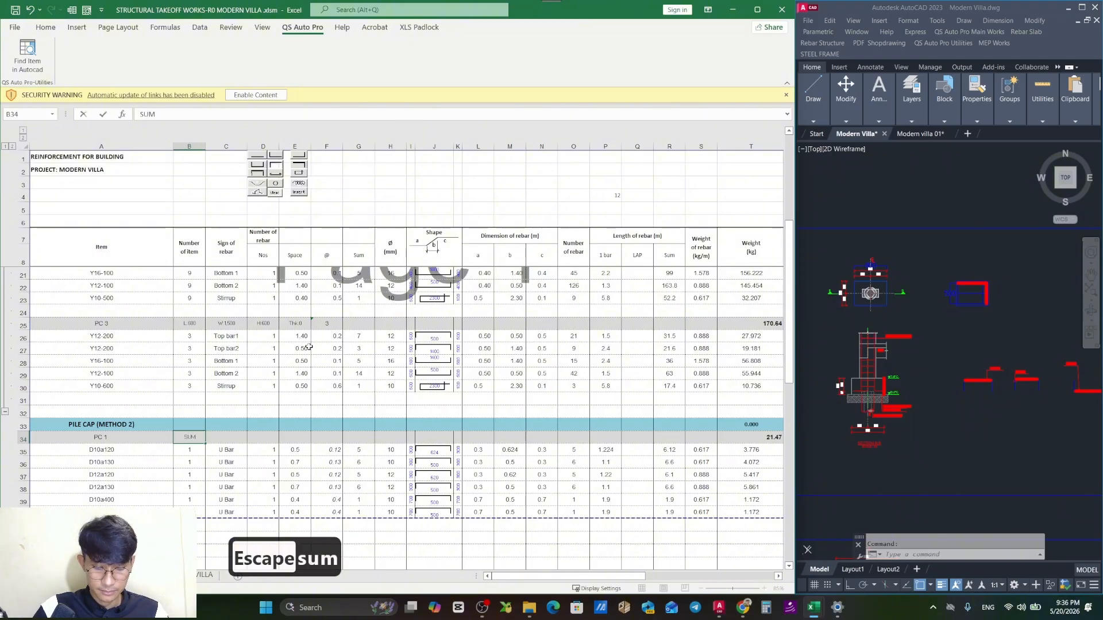
key(Tab)
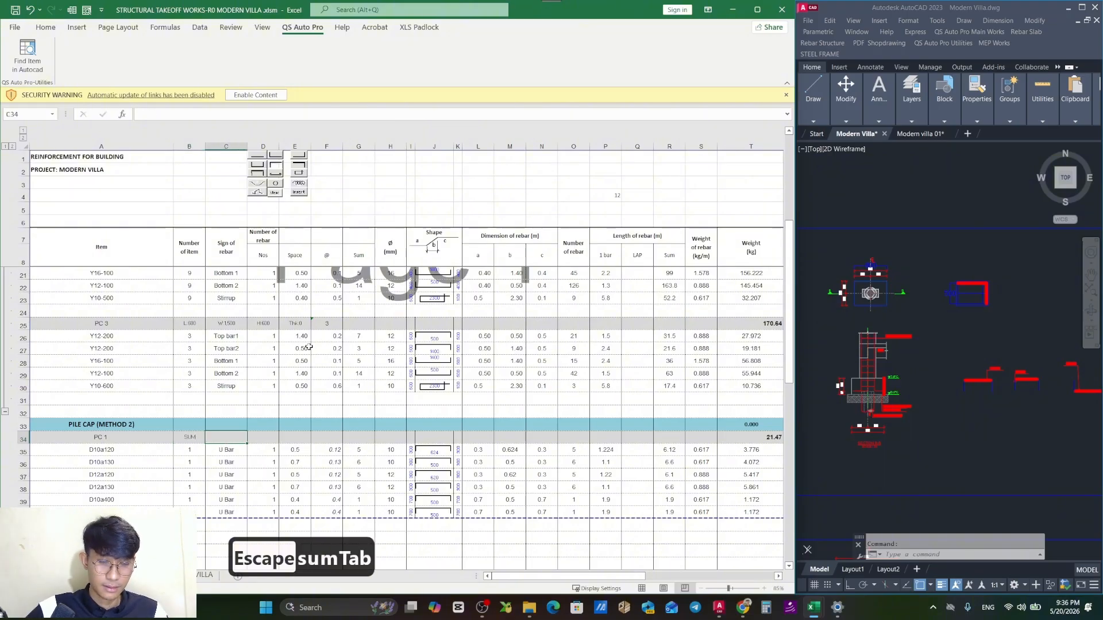
Calculate the number of PC 1 pile caps in cell B34 with =SUM(Cal.Noted!E114:E117).
click(184, 439)
text(=sum)
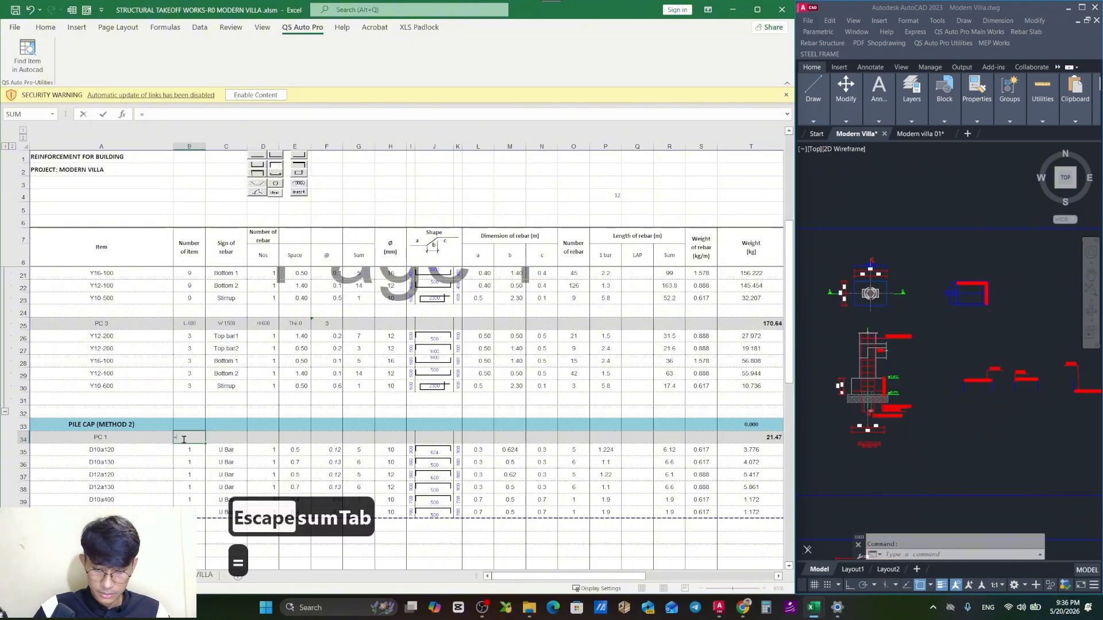
key(Tab)
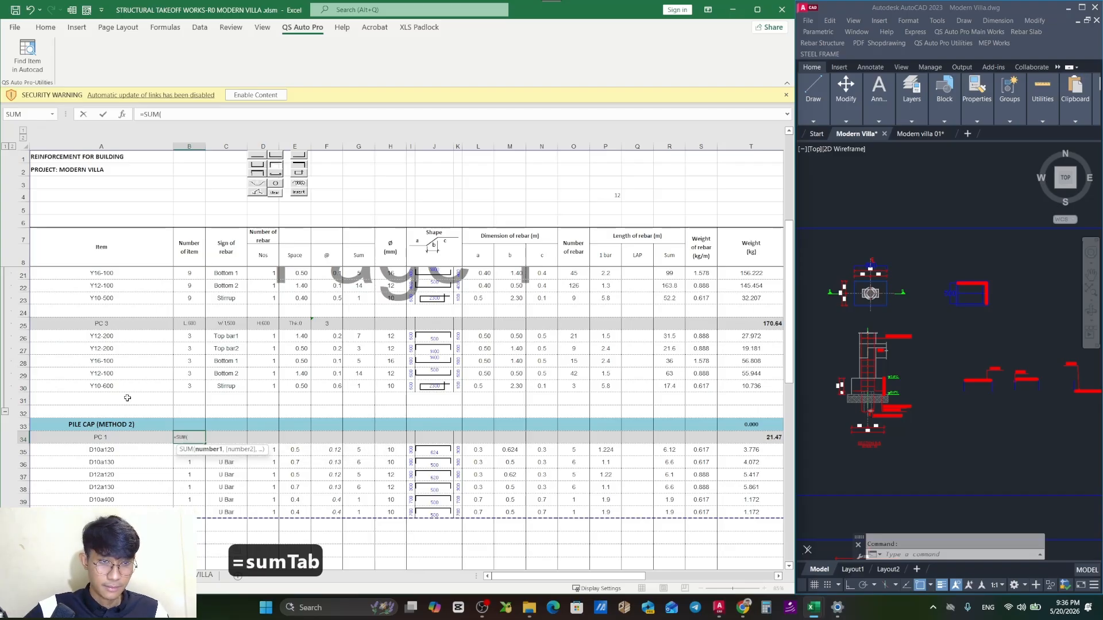
click(109, 575)
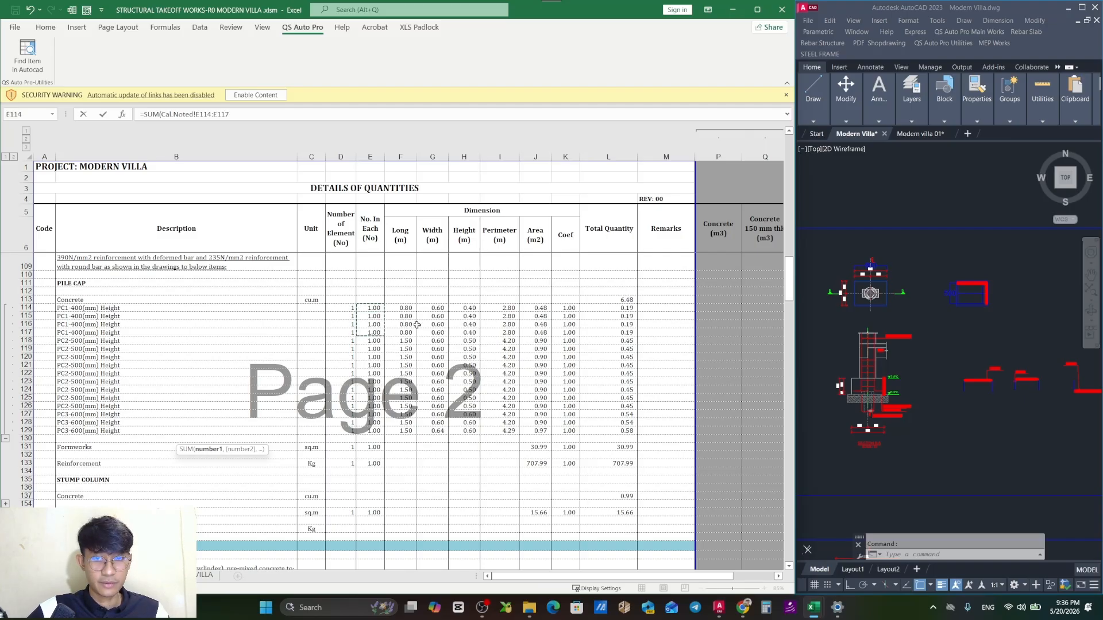
key(Return)
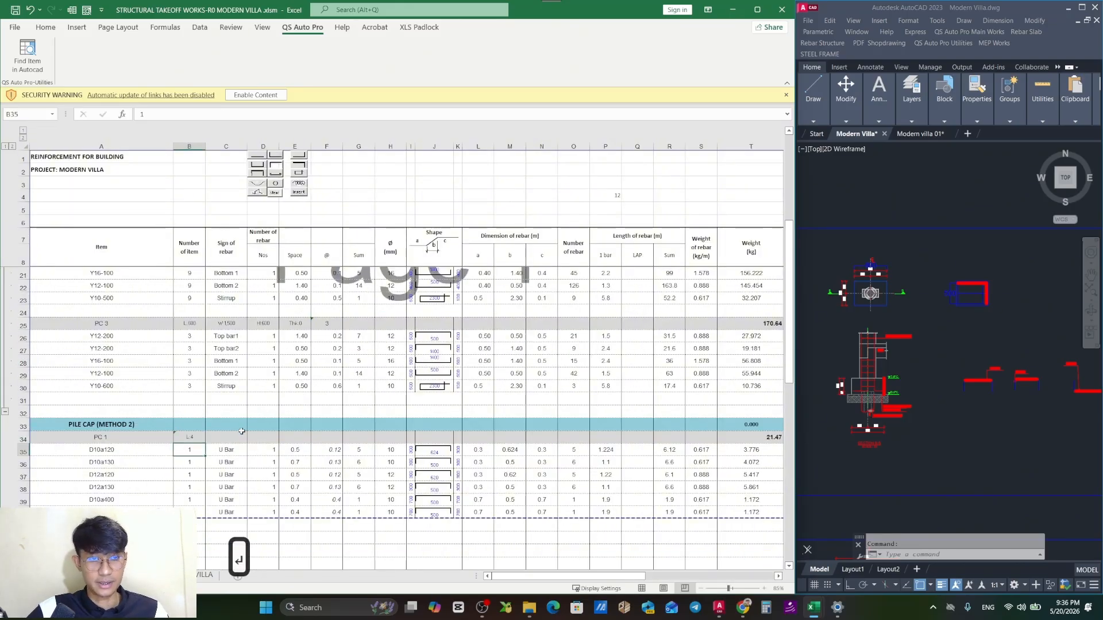
Apply the Number format to the PC 1 item count in cell B34.
click(204, 438)
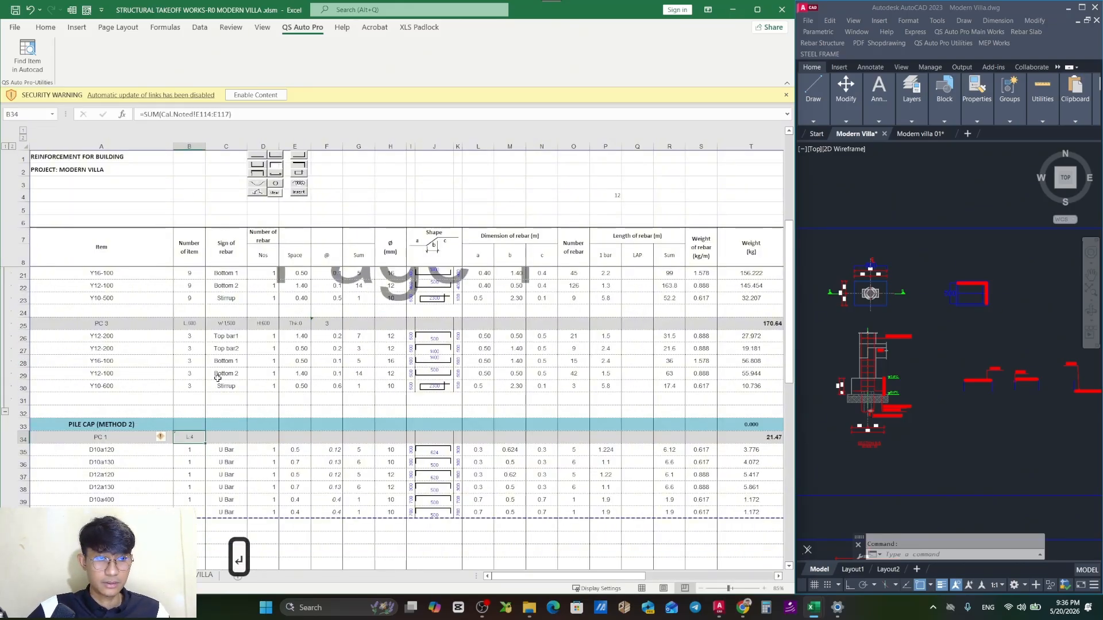
click(49, 29)
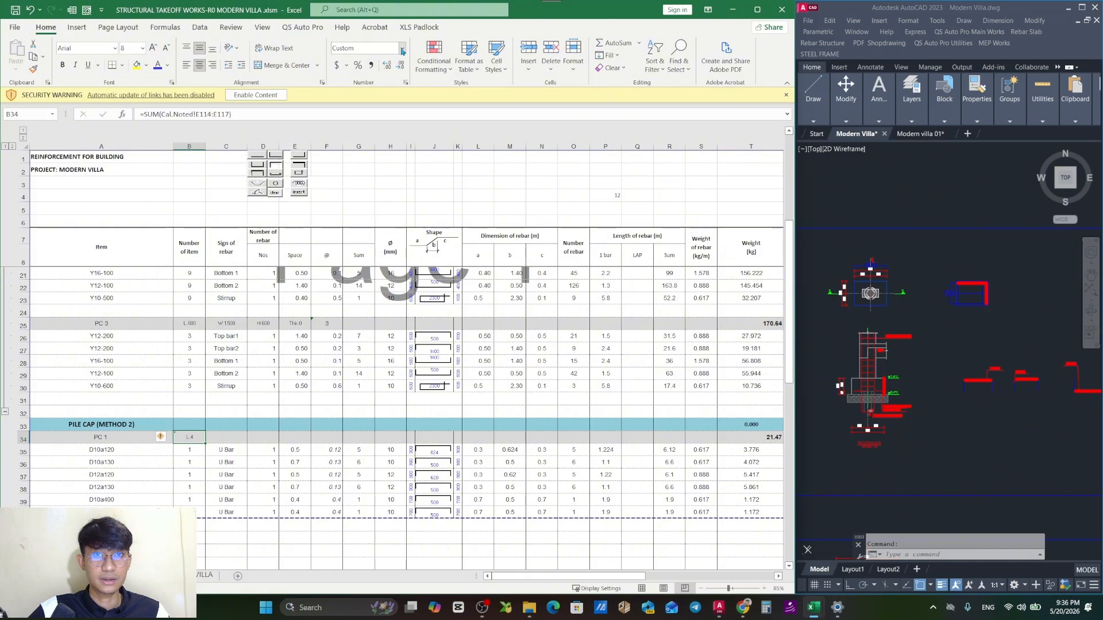
click(402, 51)
click(368, 92)
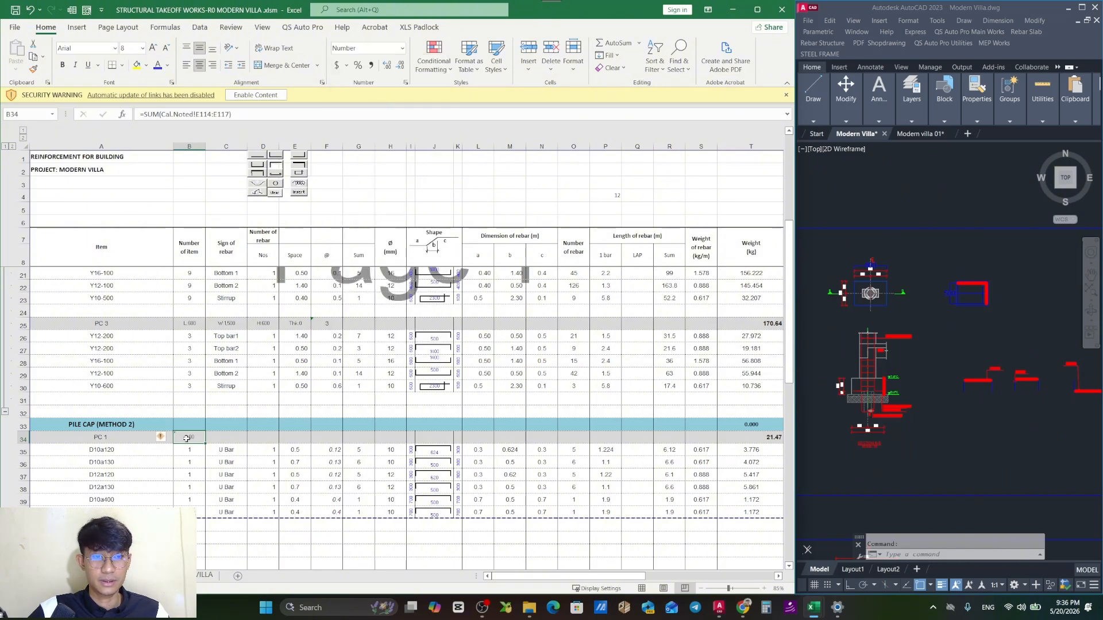
Link the D10a120 item count in B35 to =$B$34 and fill the formula down through B40.
scroll(223, 429, up, 4)
scroll(180, 324, down, 7)
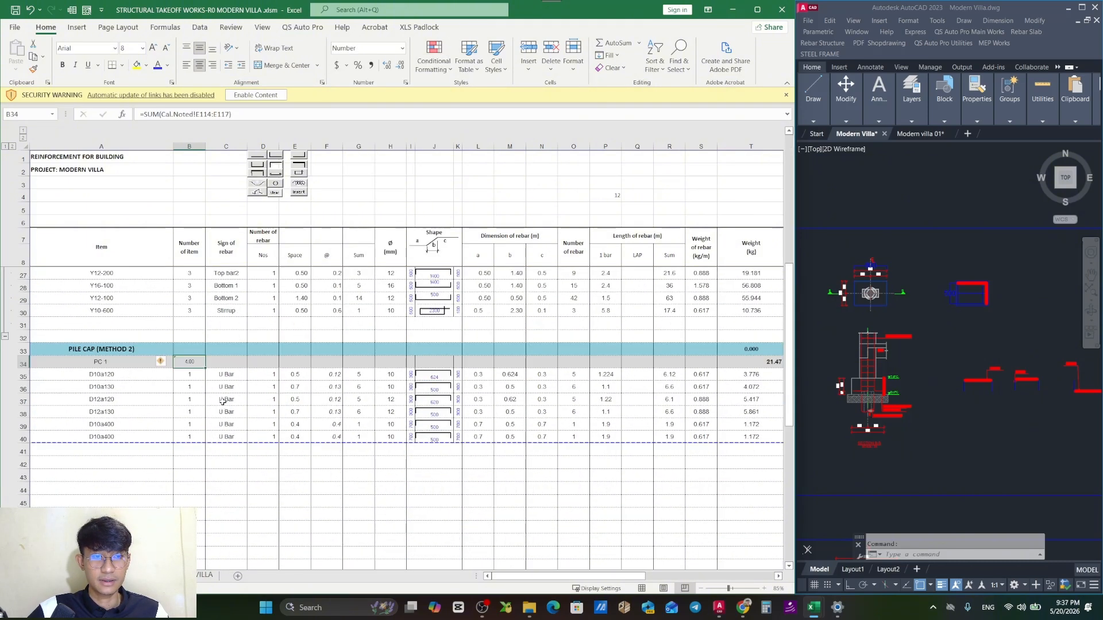
click(195, 337)
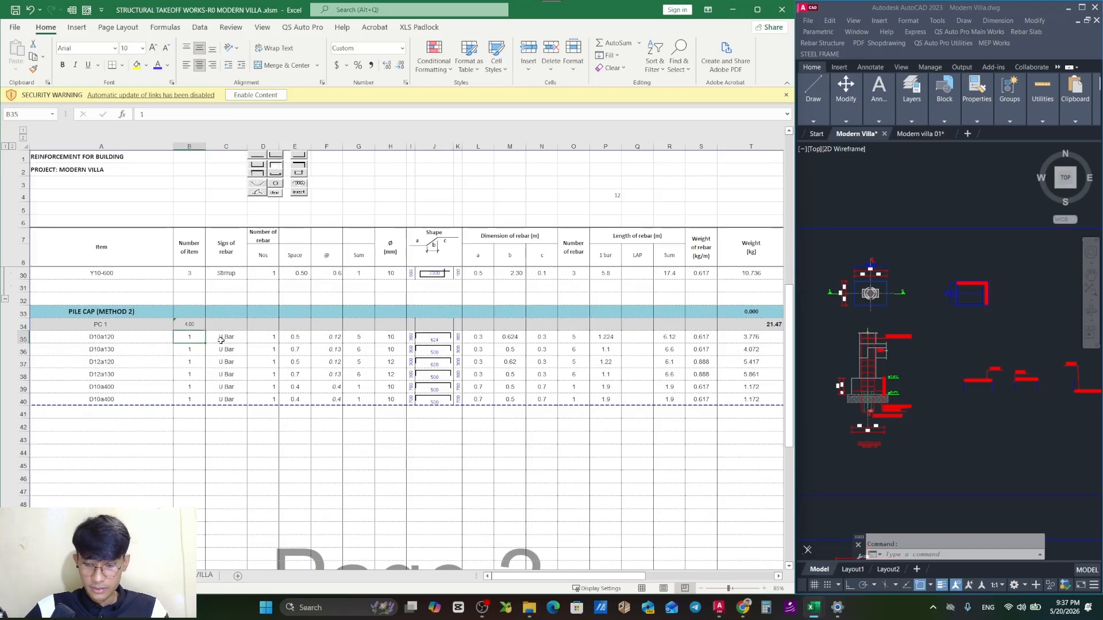
text(=)
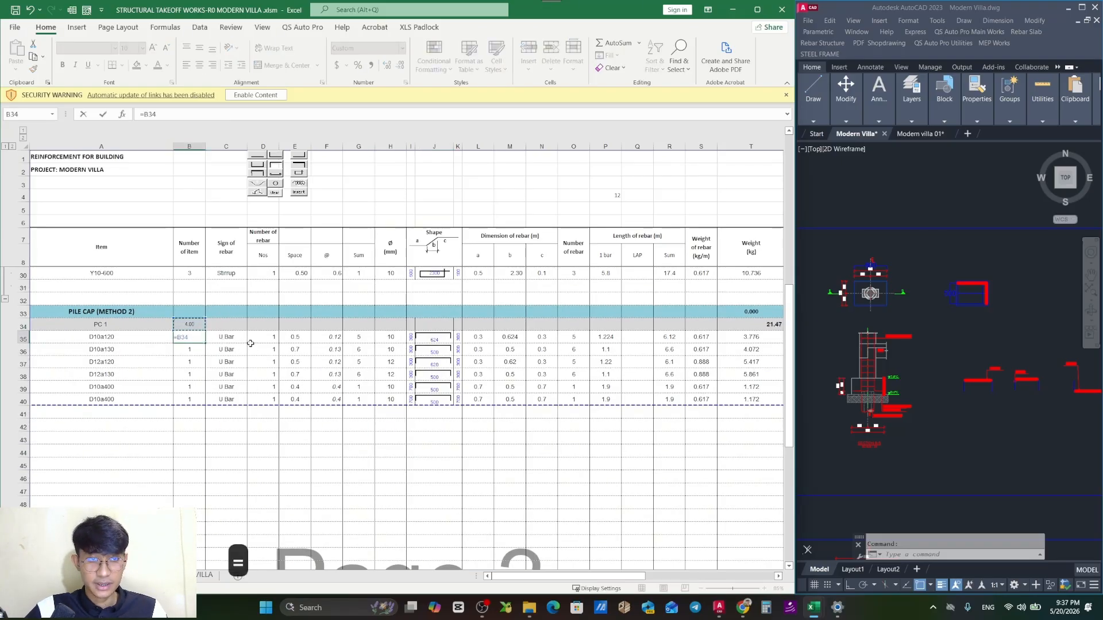
key(F4)
key(Return)
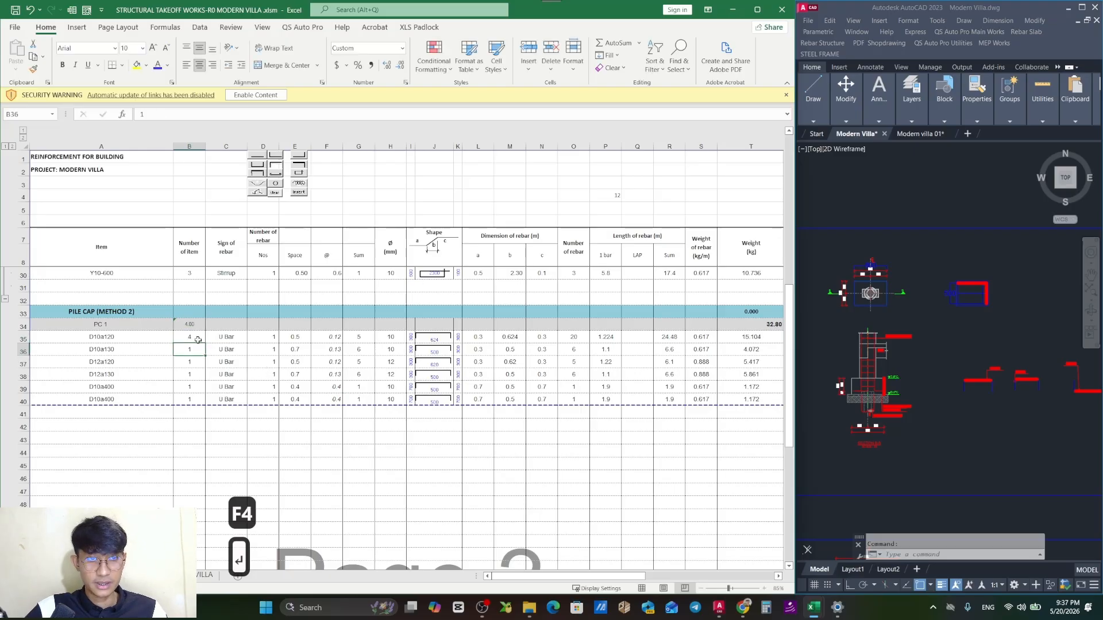
drag(205, 371, 206, 404)
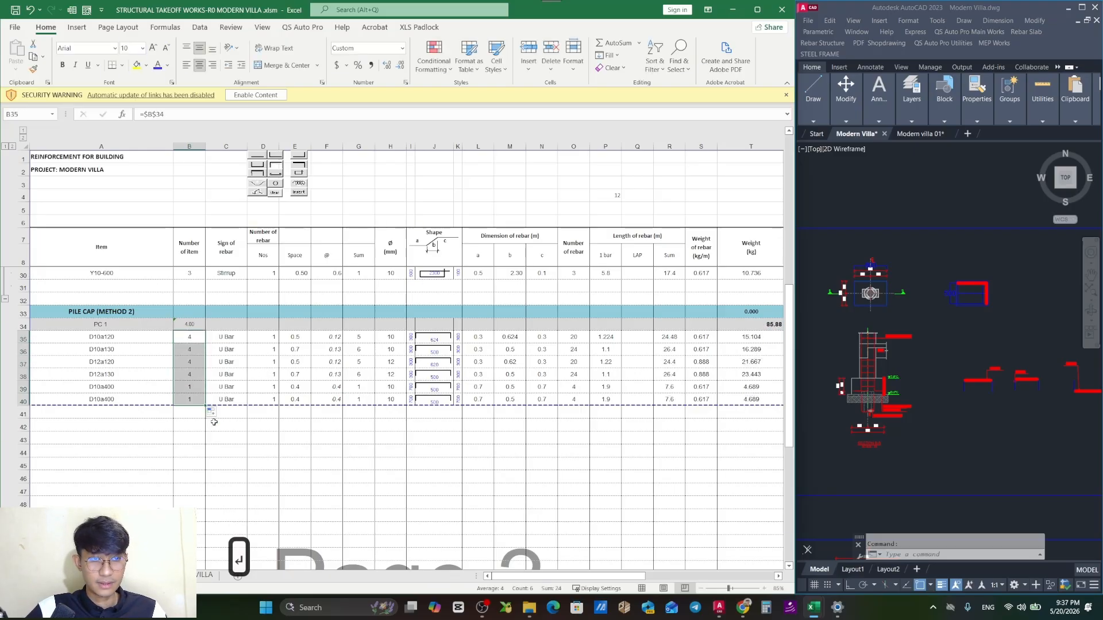
click(289, 453)
Check the PC 1 weight subtotal formula in T34 and review the Method 1 pile cap rows above it.
double_click(770, 324)
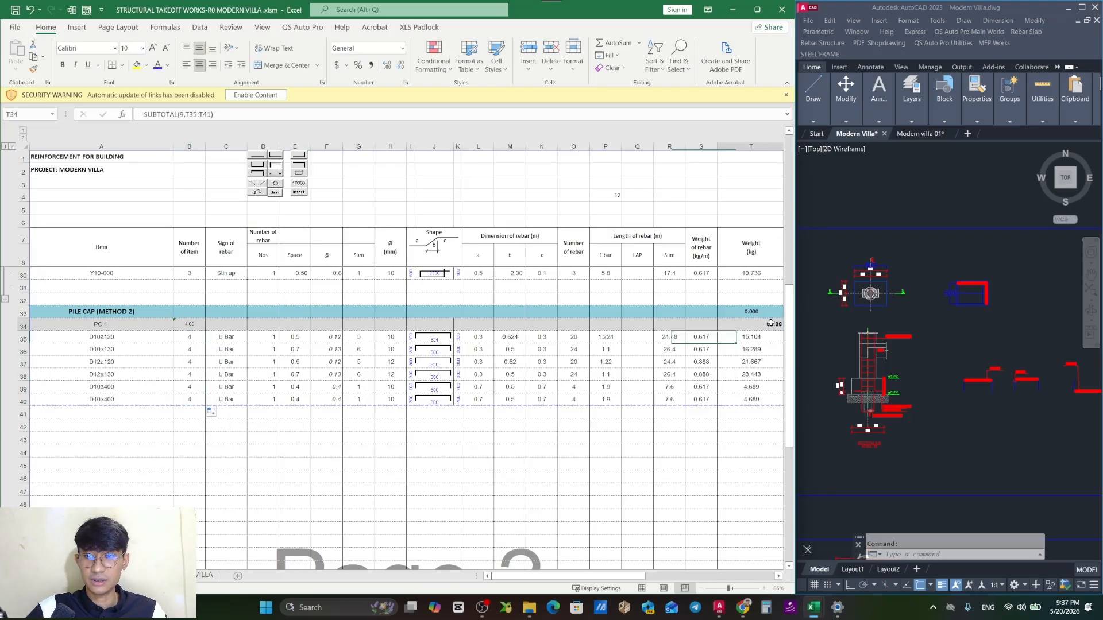
key(Escape)
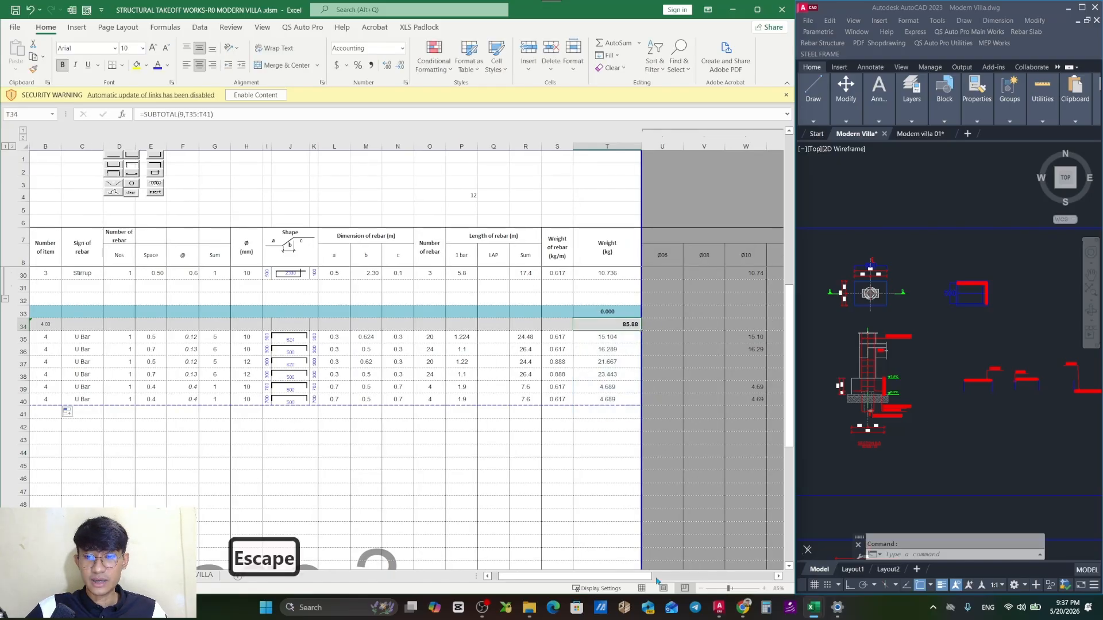
scroll(573, 508, up, 8)
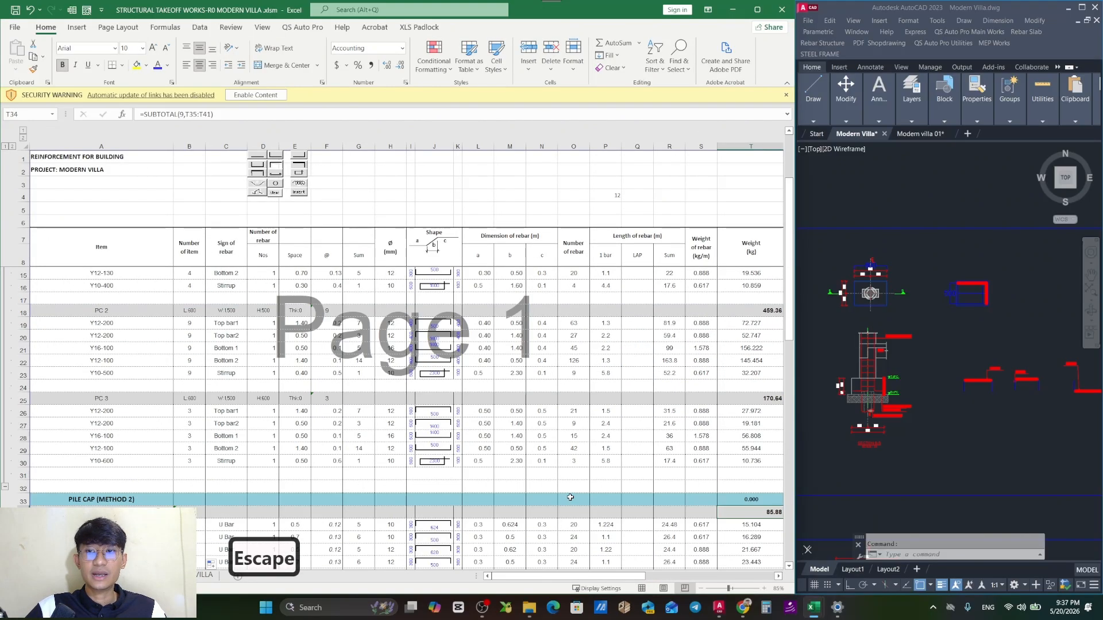
Copy the PC 1 heading row 34 of Pile Cap (Method 2) to row 42.
scroll(569, 498, down, 7)
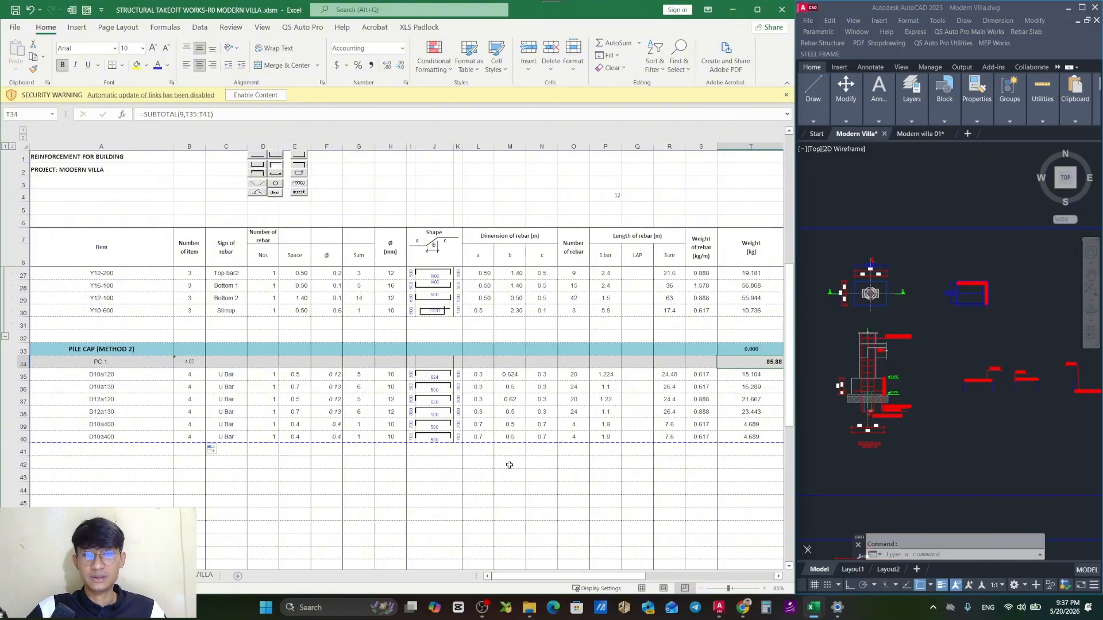
click(23, 364)
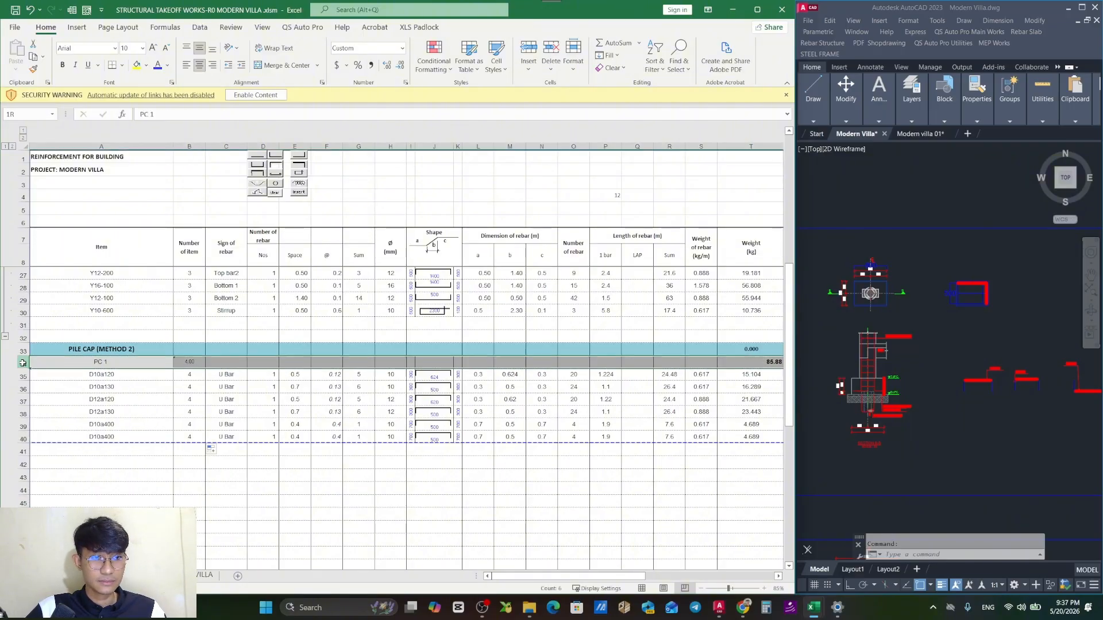
key(ctrl+c)
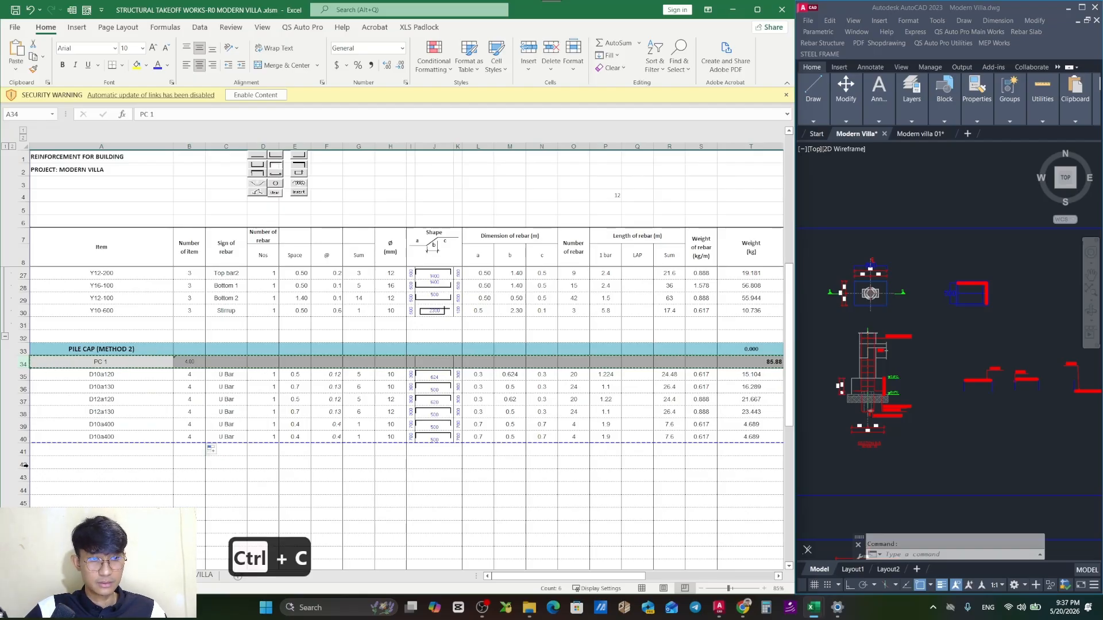
click(23, 464)
key(ctrl+v)
scroll(196, 456, down, 1)
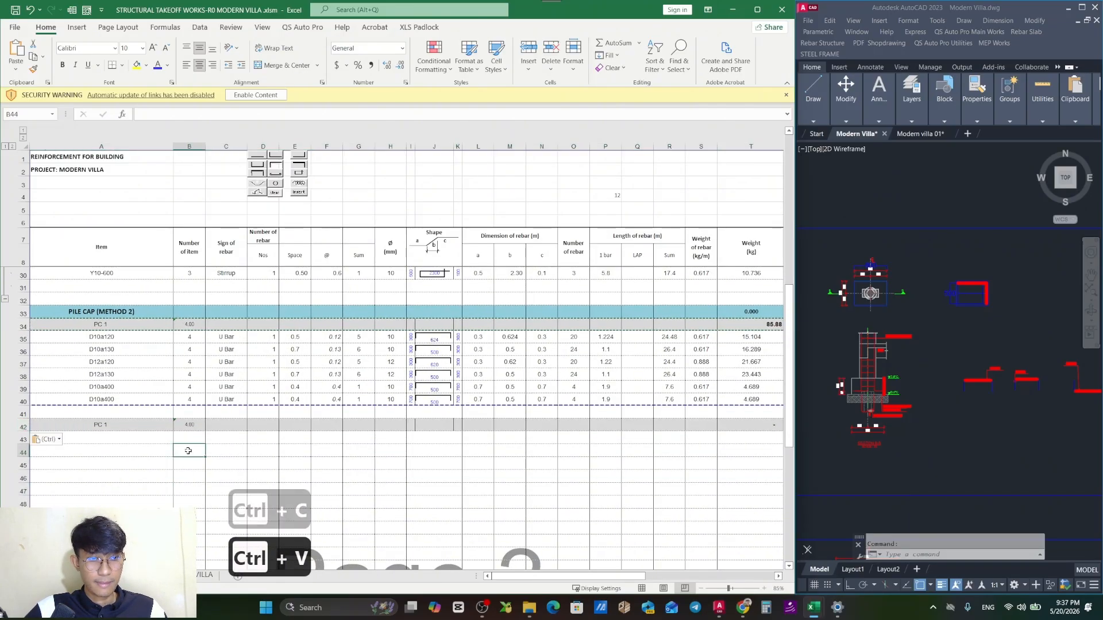
Rename the copied heading in cell A42 as PC 2.
key(Escape)
click(138, 427)
double_click(138, 427)
key(BackSpace)
key(BackSpace)
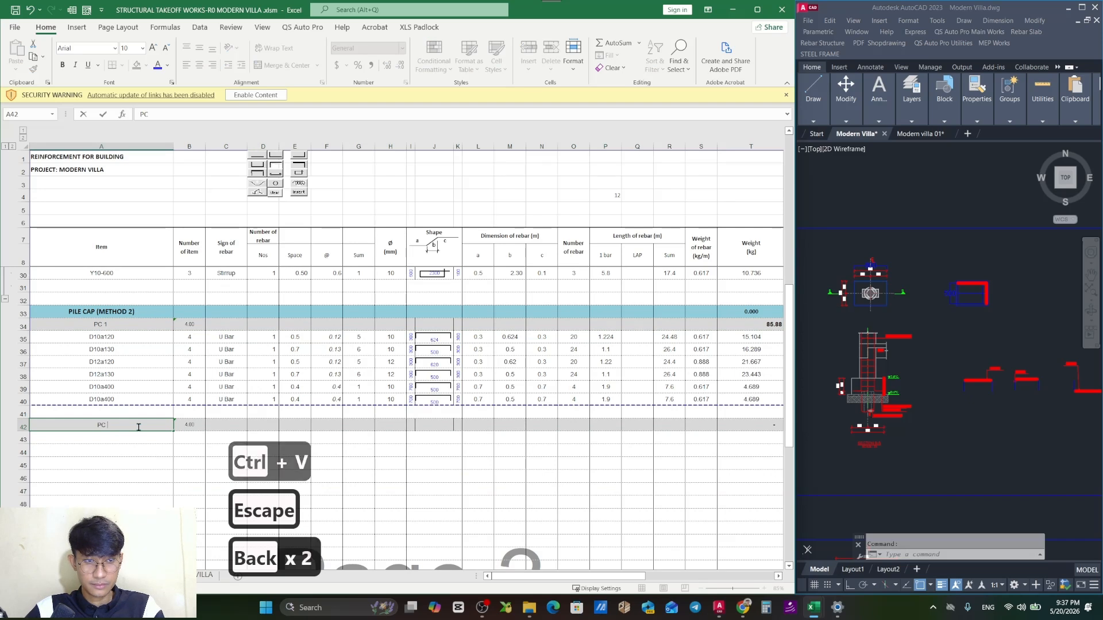
text(2)
key(Return)
key(Escape)
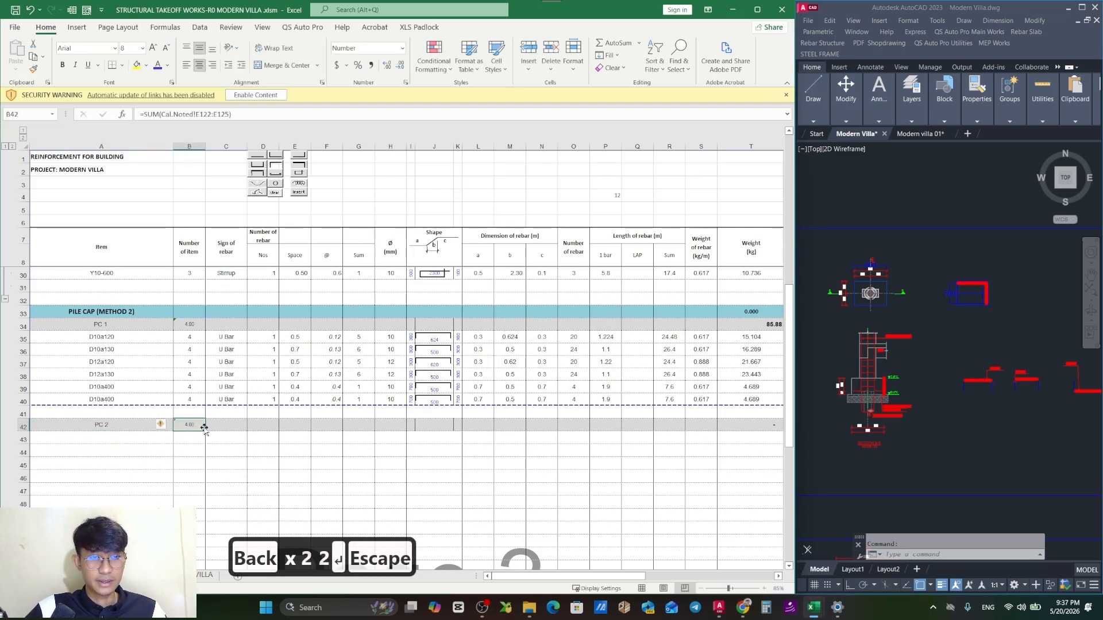
Make A43 the active takeoff cell and copy the PC 2 pile cap plan outline horizontally into the empty space beside it in AutoCAD with ortho on.
click(137, 438)
click(958, 324)
scroll(944, 327, down, 4)
mouse_move(938, 442)
mouse_down()
mouse_move(889, 308)
mouse_move(880, 314)
mouse_move(908, 305)
mouse_up()
scroll(879, 322, up, 5)
scroll(884, 318, up, 4)
click(923, 274)
scroll(924, 289, down, 4)
scroll(908, 305, down, 3)
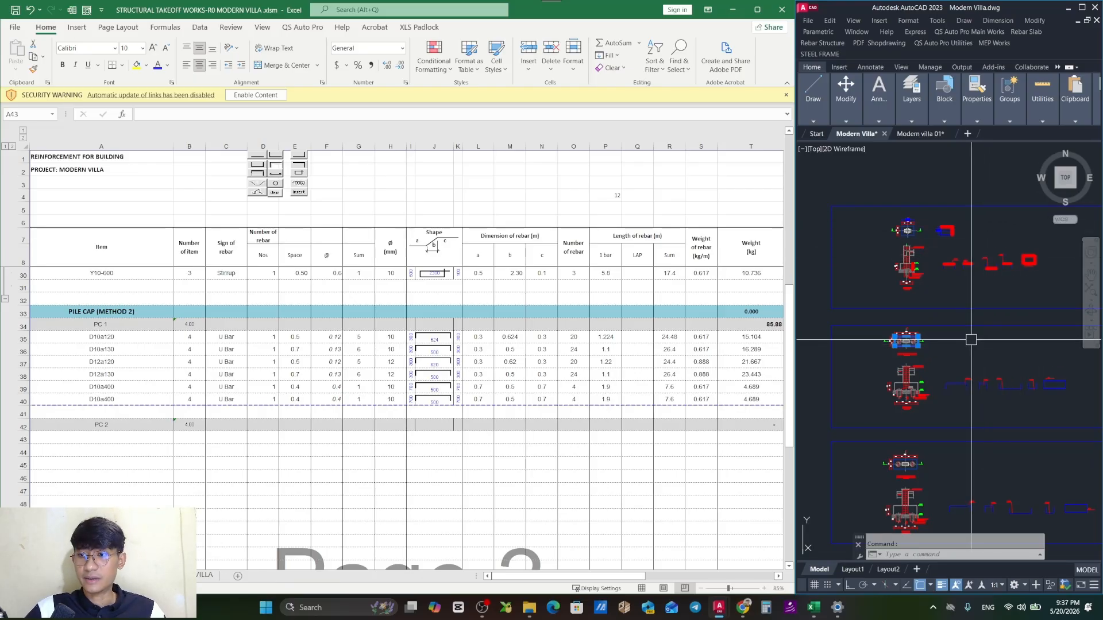
drag(965, 408, 945, 346)
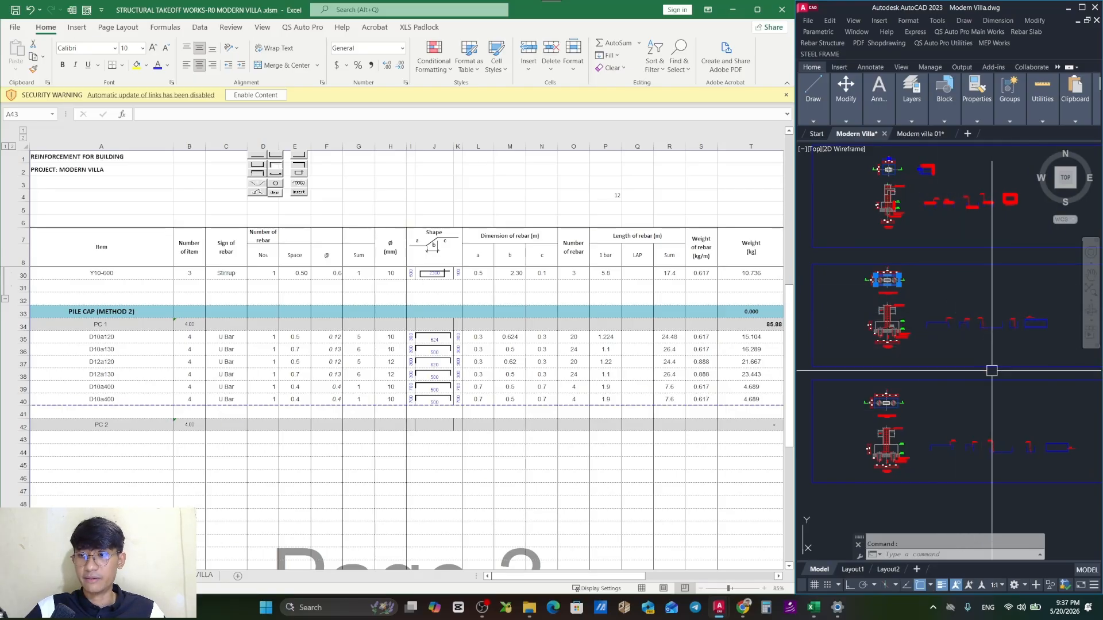
drag(885, 311, 895, 350)
scroll(895, 350, up, 4)
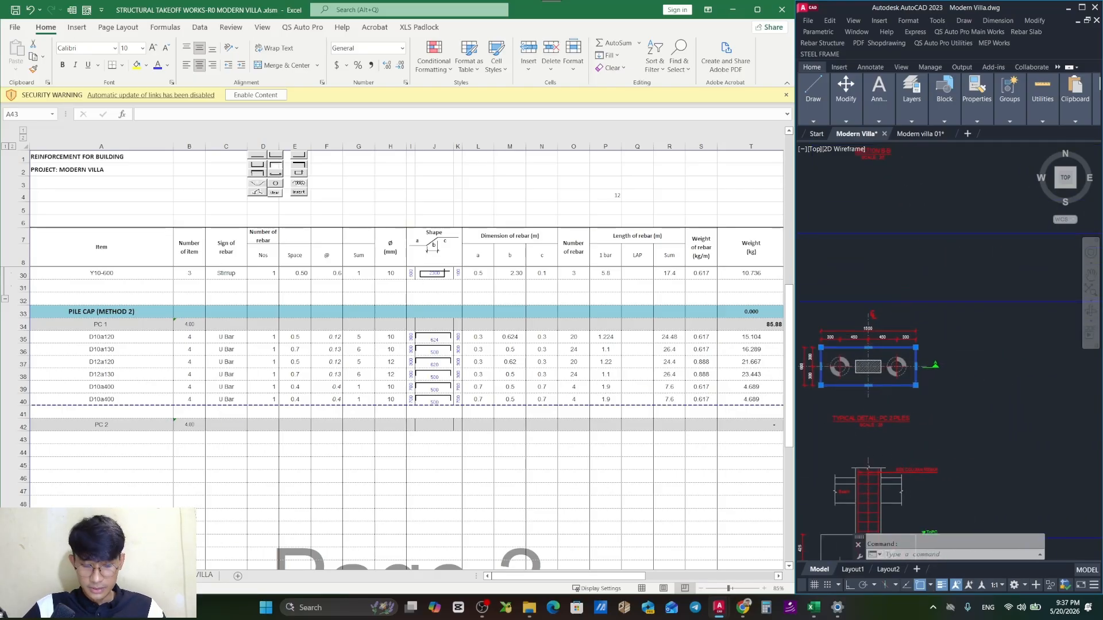
text(co)
key(space)
click(900, 382)
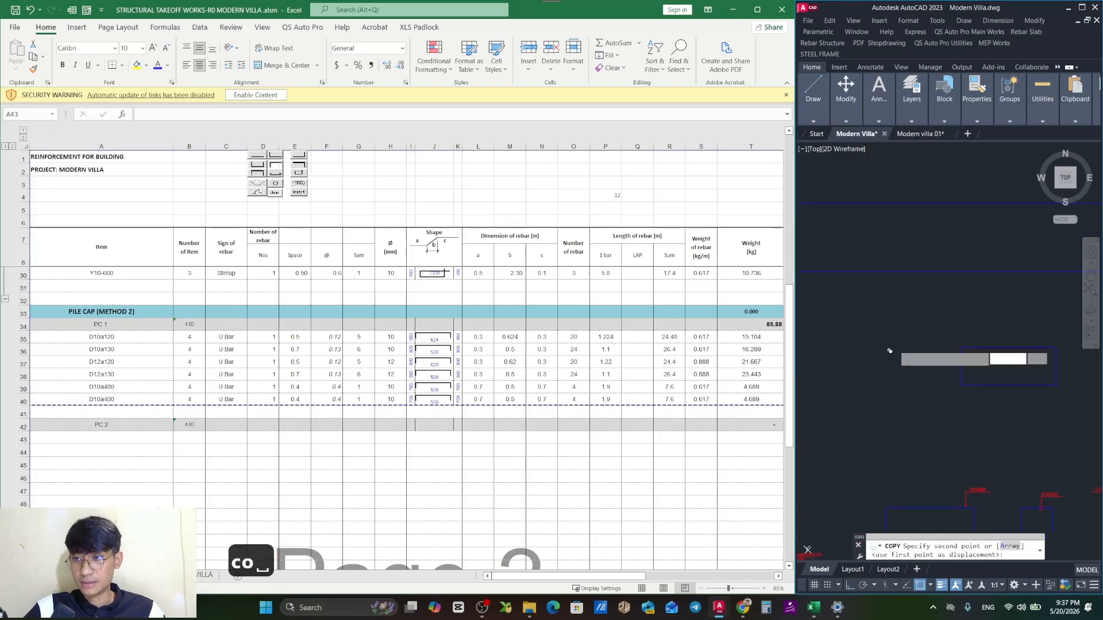
key(F8)
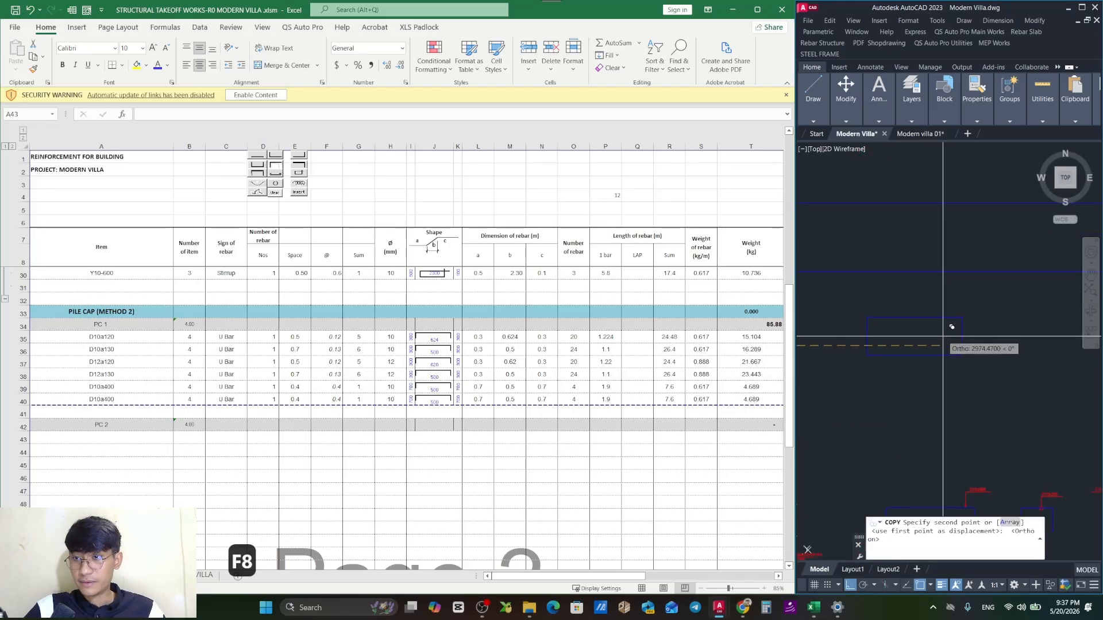
key(Escape)
Offset the copied PC 2 outline inward by 50.
click(906, 317)
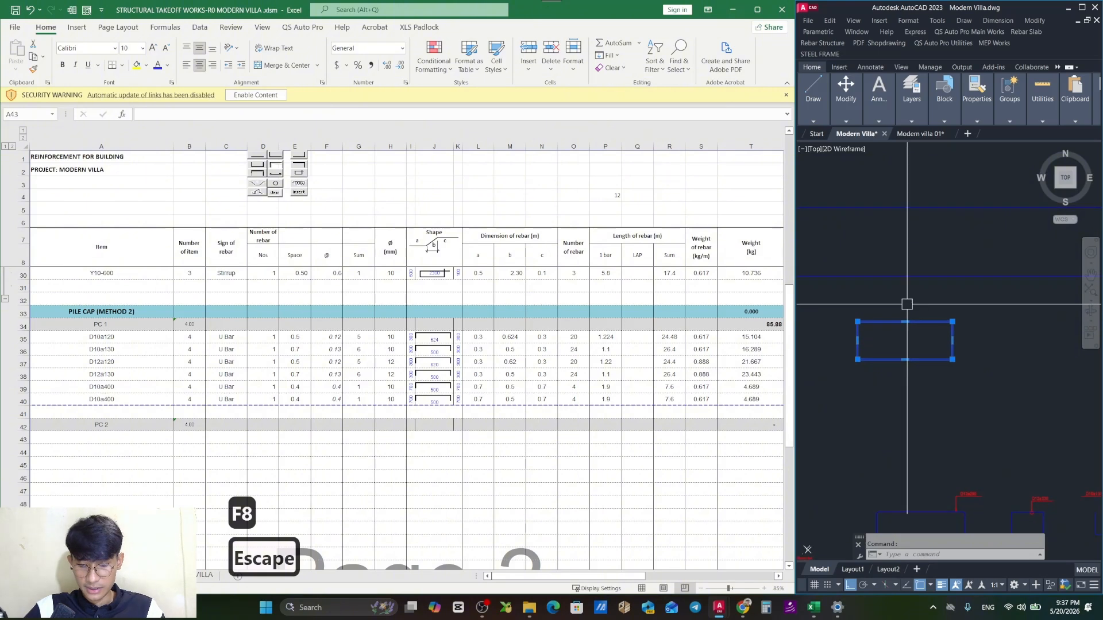
text(off)
key(space)
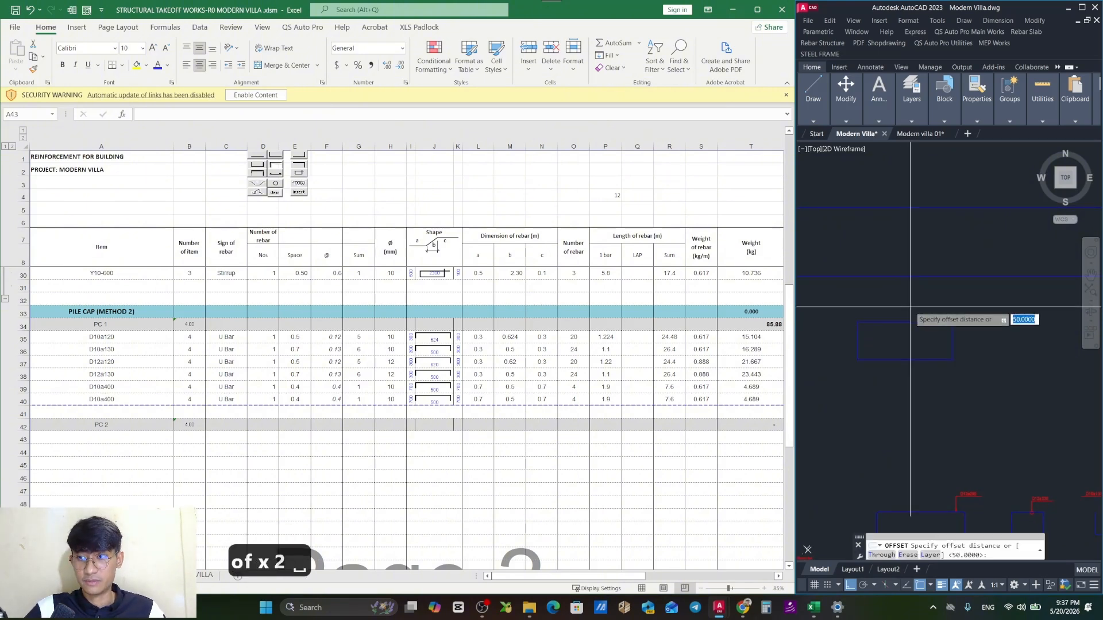
key(space)
click(910, 314)
scroll(905, 340, up, 2)
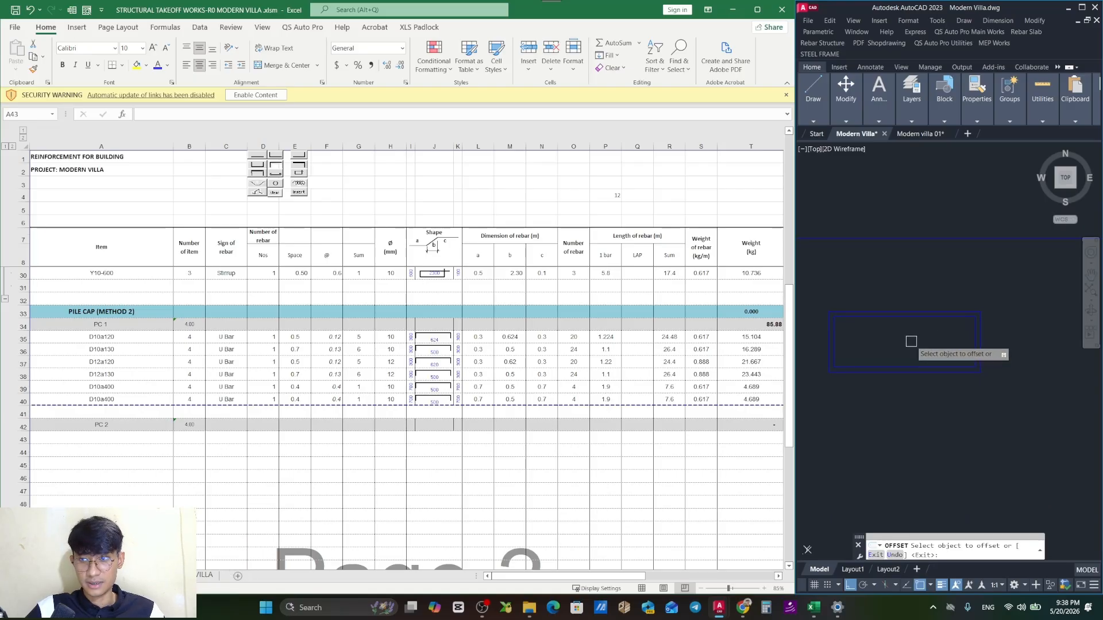
key(Escape)
key(Escape)
key(Escape)
Start the two-point U Shape Rebar command (5U) for slab rebar with a slab thickness of 500.
scroll(895, 301, down, 3)
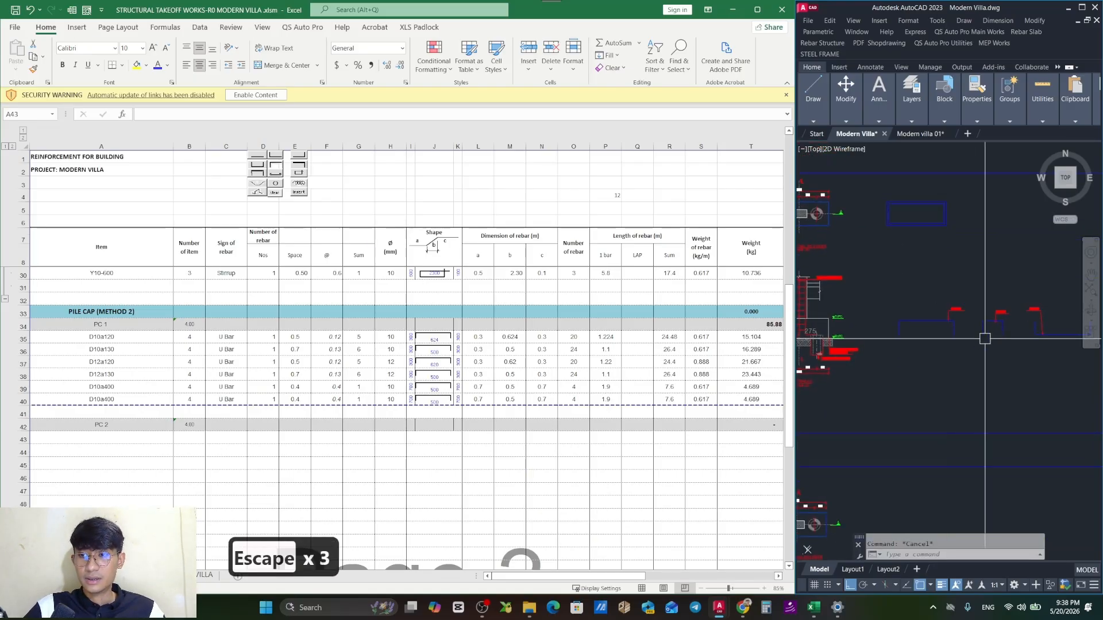
scroll(940, 293, up, 2)
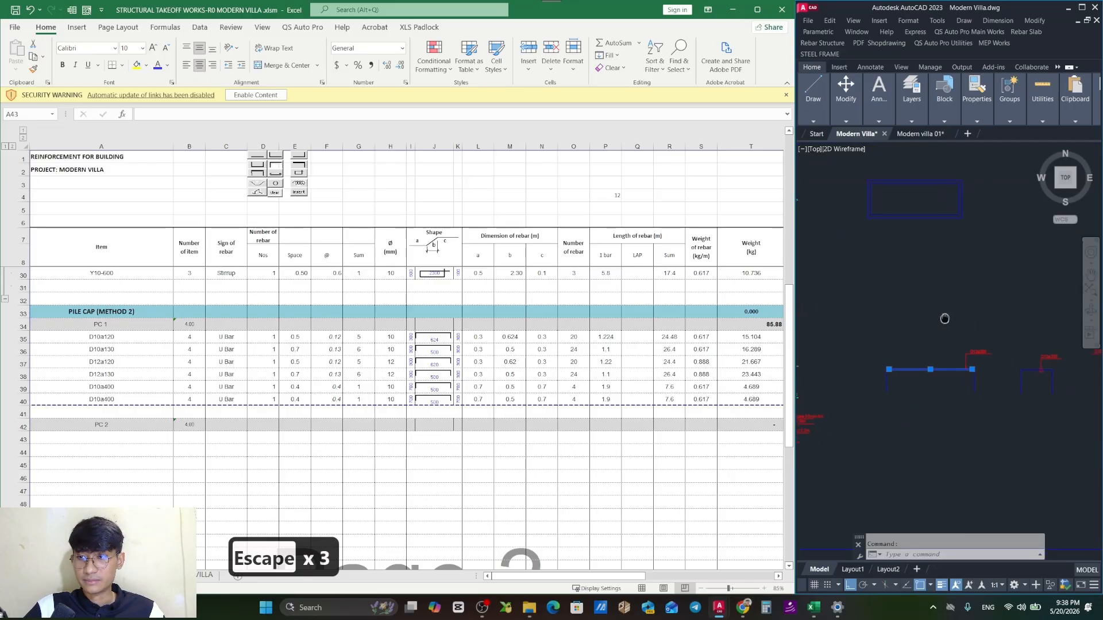
key(Escape)
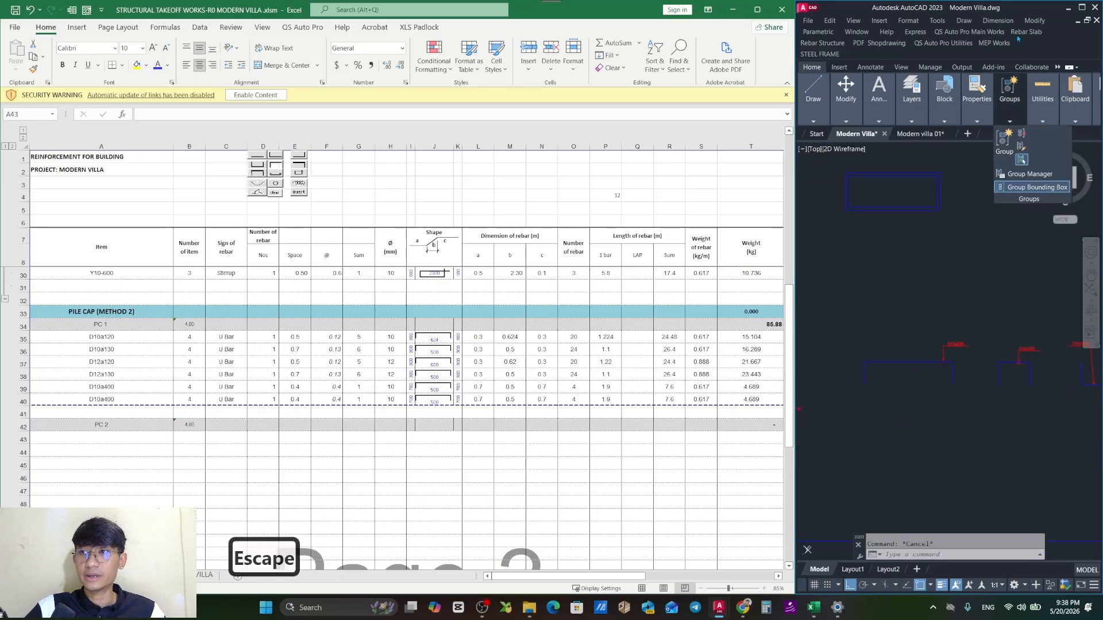
click(1020, 32)
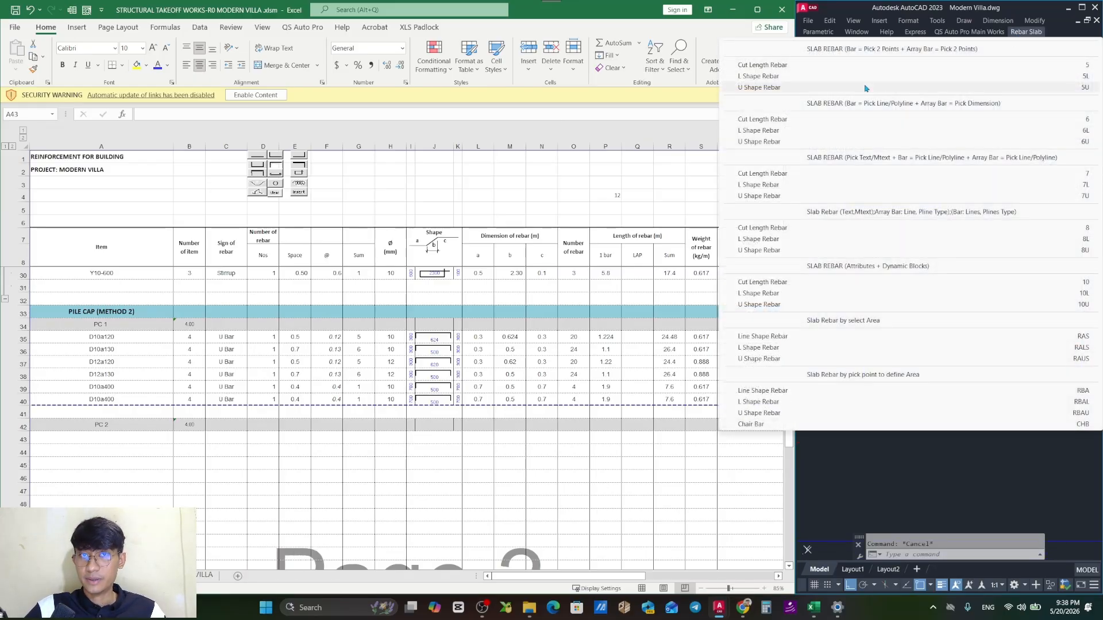
click(866, 88)
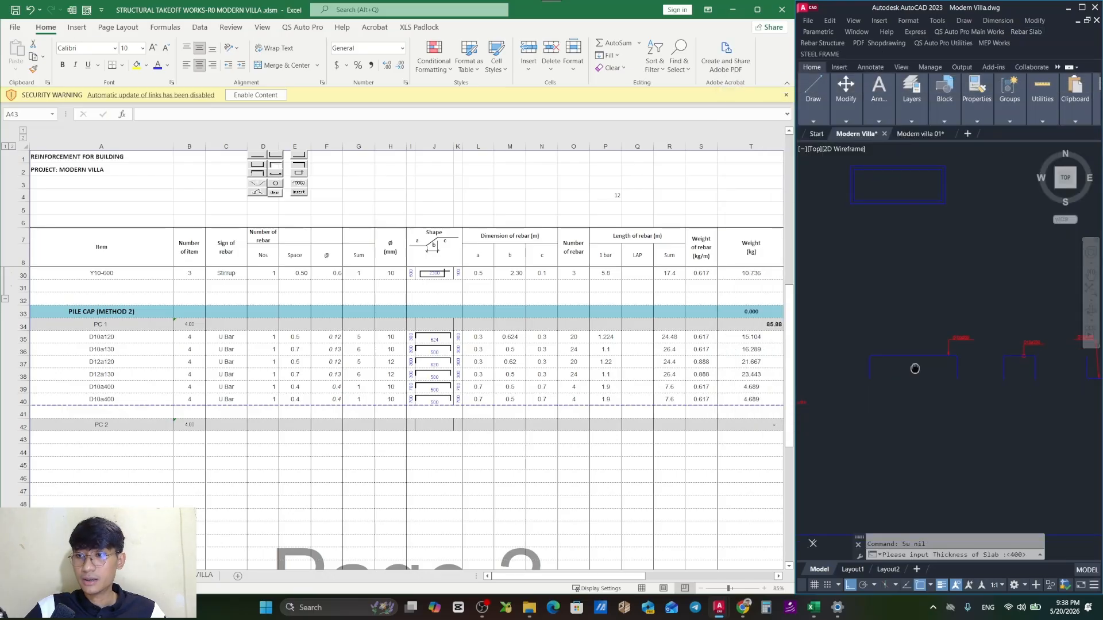
scroll(848, 337, up, 6)
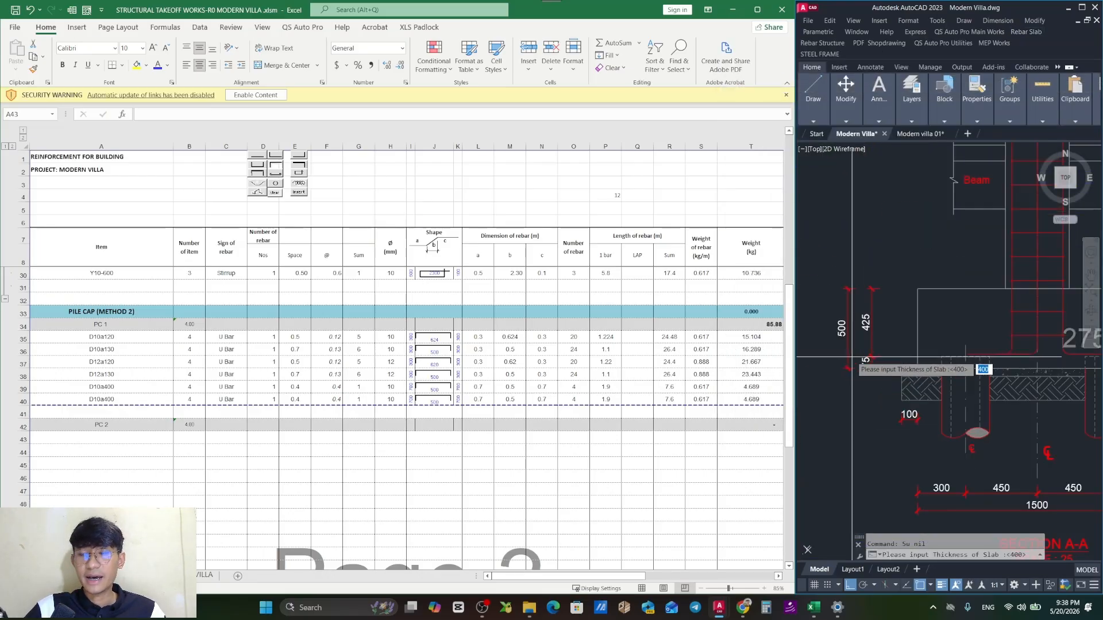
text(500)
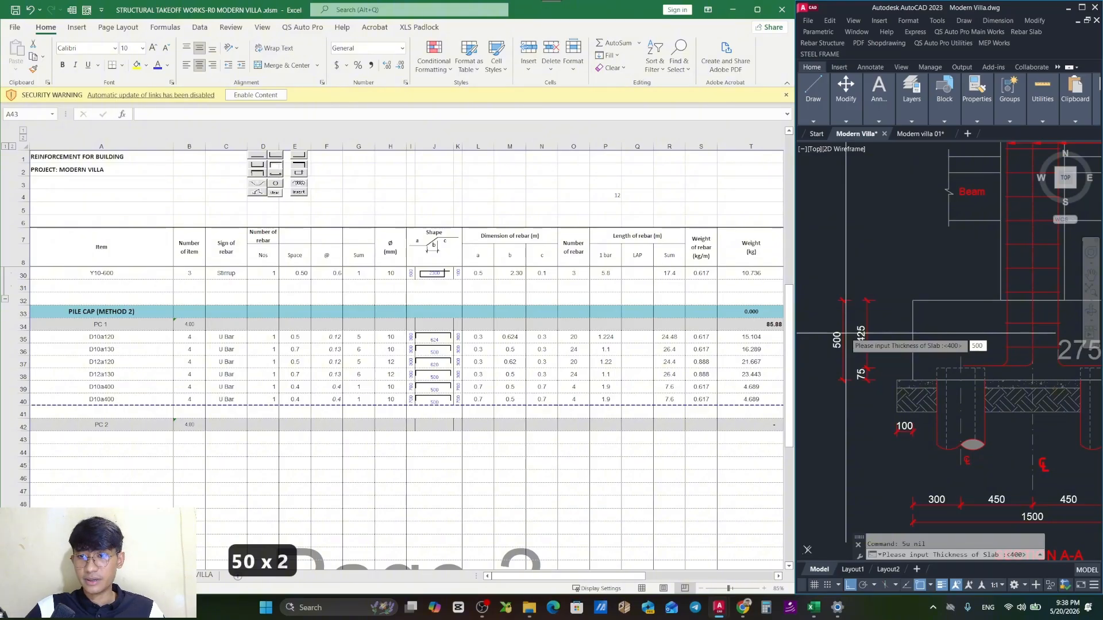
key(space)
Pick the bar length from end to end along the horizontal part of PC 2's first D12a200 U bar.
scroll(846, 335, down, 3)
drag(1012, 393, 884, 403)
mouse_move(989, 367)
mouse_down()
mouse_move(827, 377)
mouse_move(887, 335)
mouse_up()
click(1010, 326)
scroll(888, 331, up, 6)
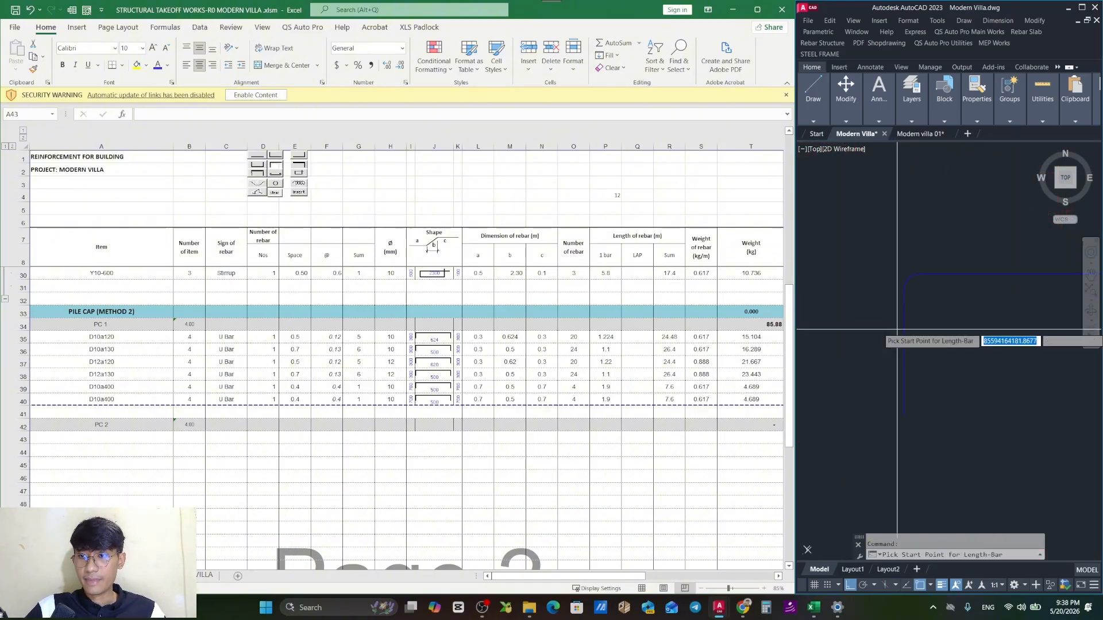
click(920, 274)
scroll(879, 342, up, 3)
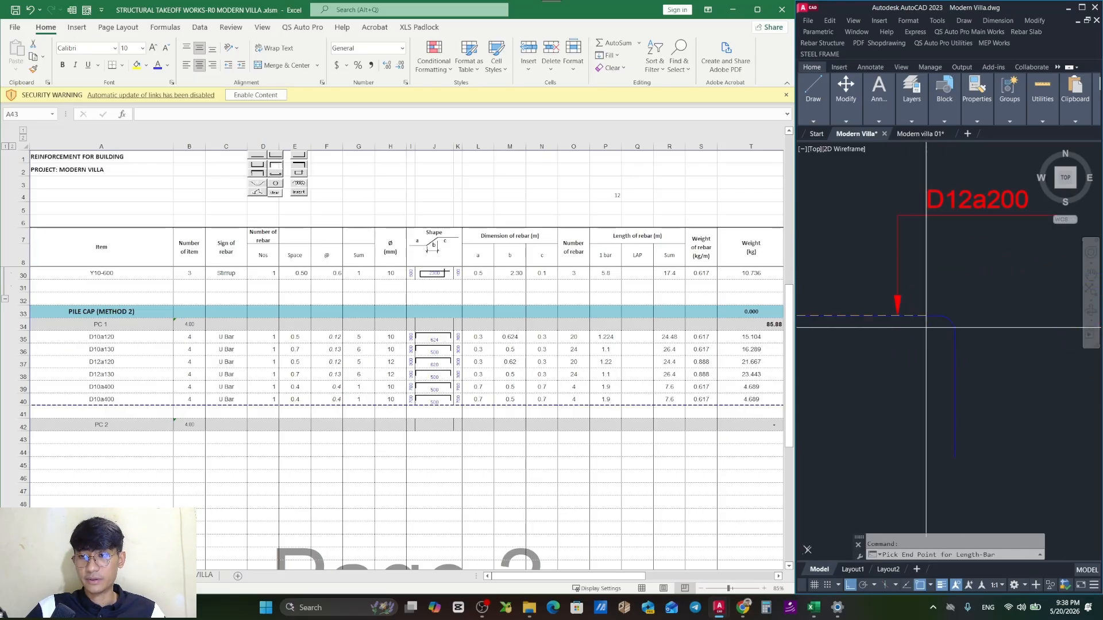
click(938, 328)
scroll(880, 338, down, 5)
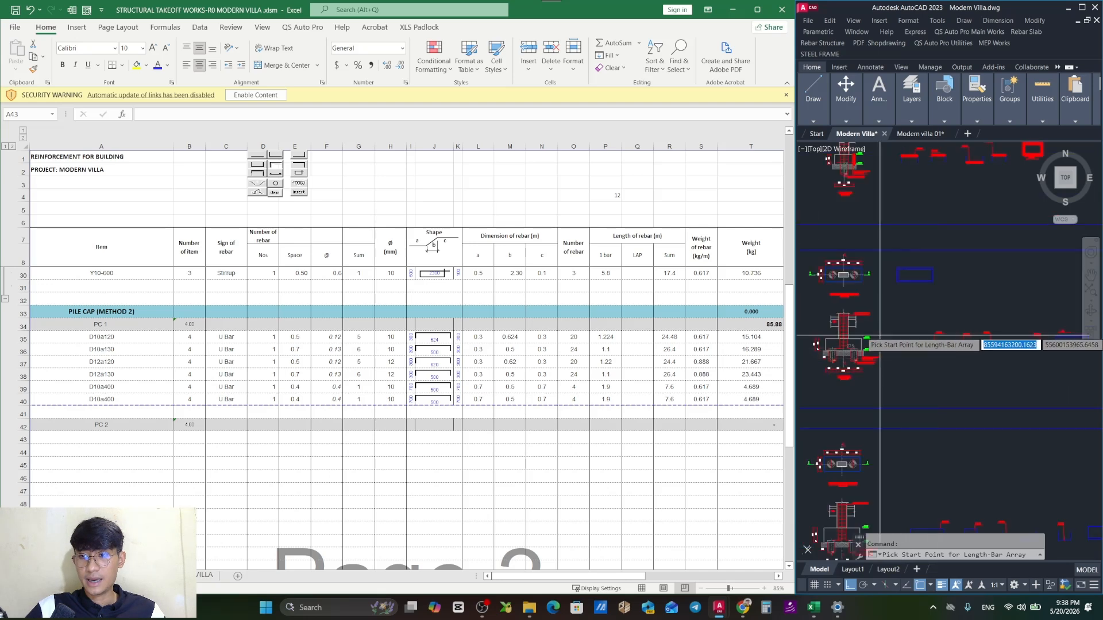
Pick the array length along the short side of the inner PC 2 outline to write the U bar into row 43, and end the command.
scroll(899, 277, up, 5)
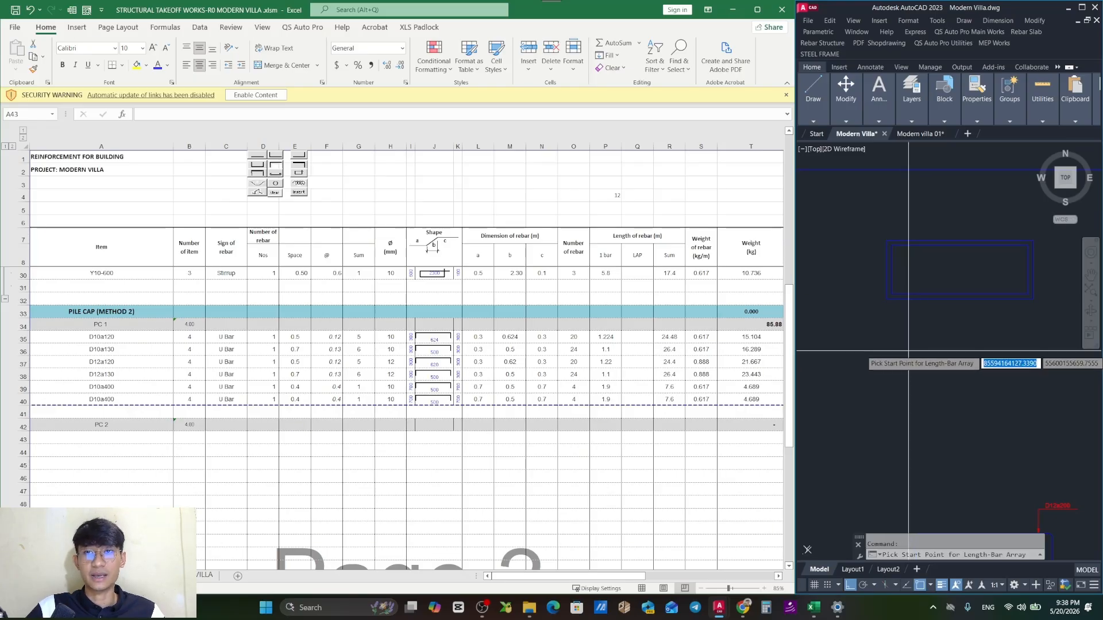
scroll(922, 339, down, 3)
drag(932, 322, 940, 392)
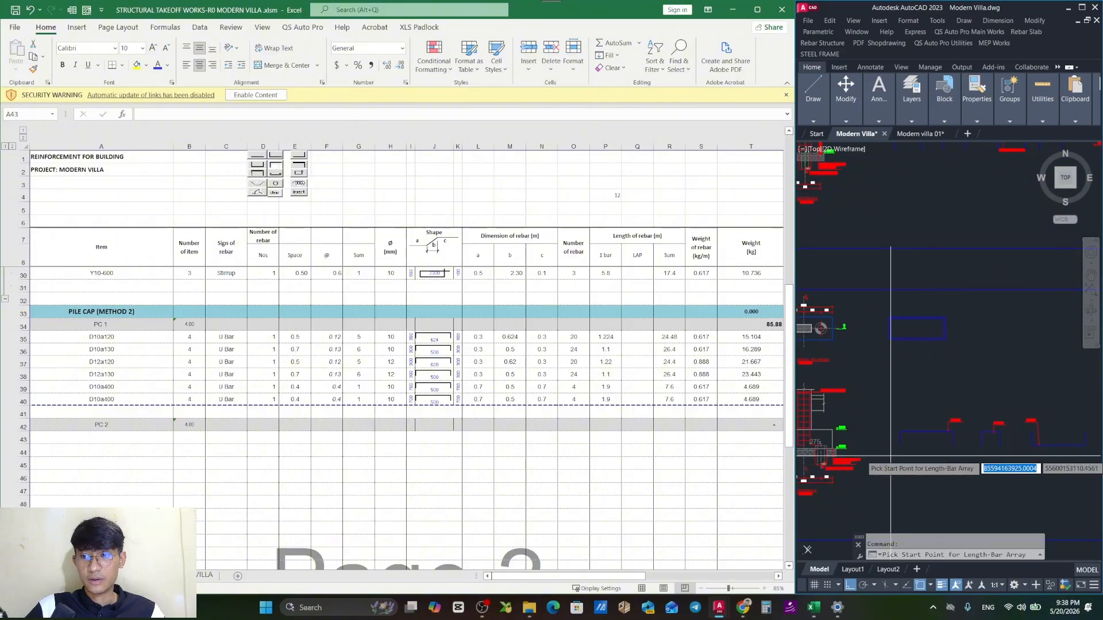
scroll(911, 328, up, 4)
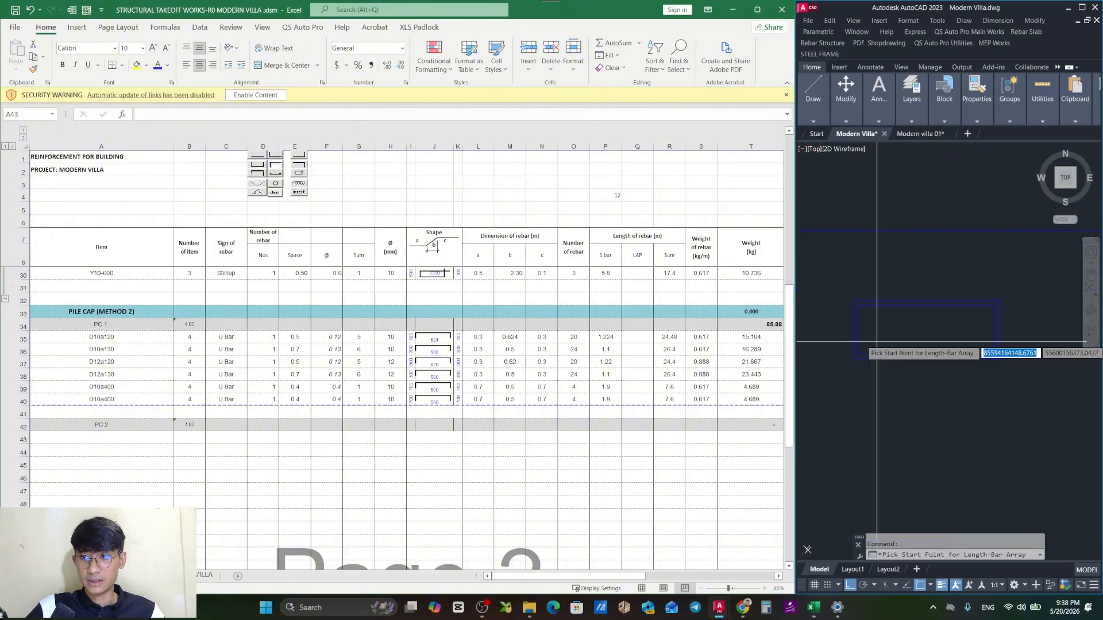
scroll(993, 330, up, 2)
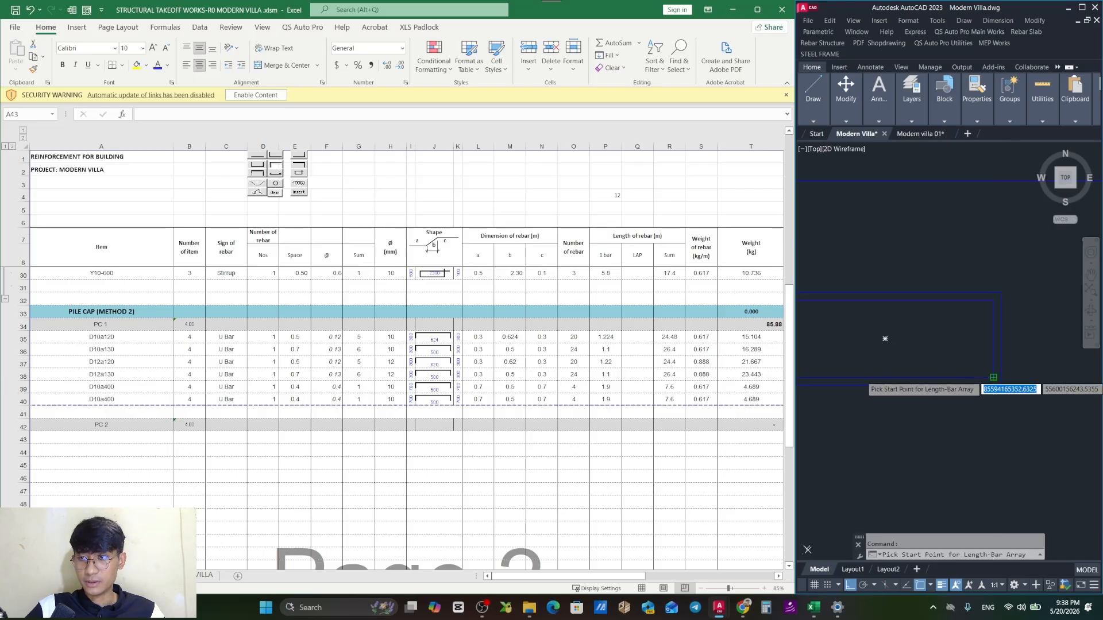
click(994, 377)
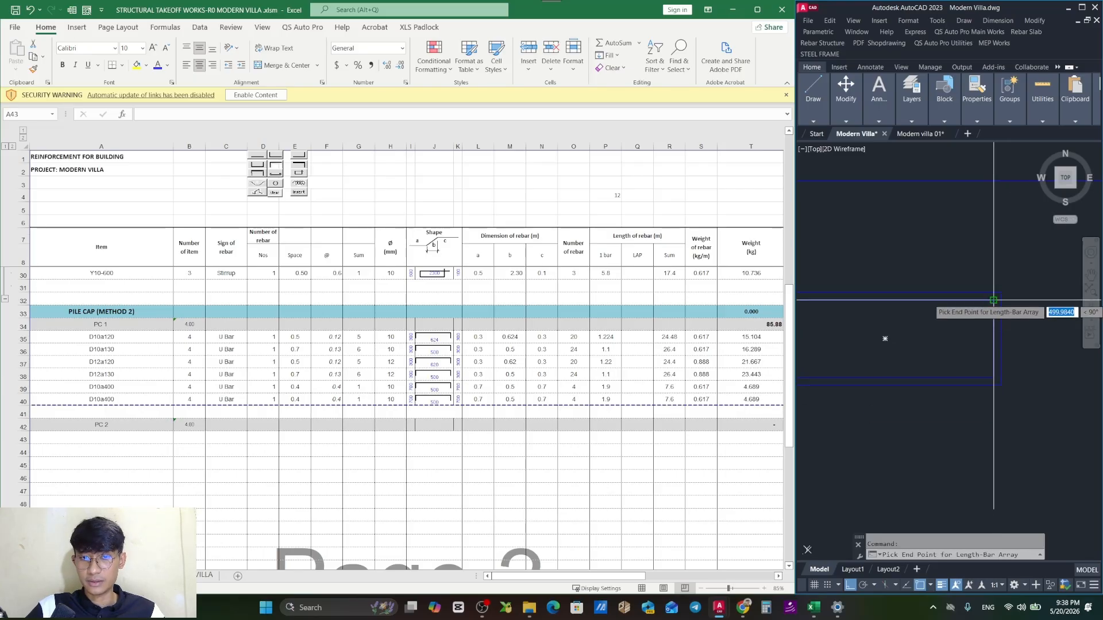
click(994, 300)
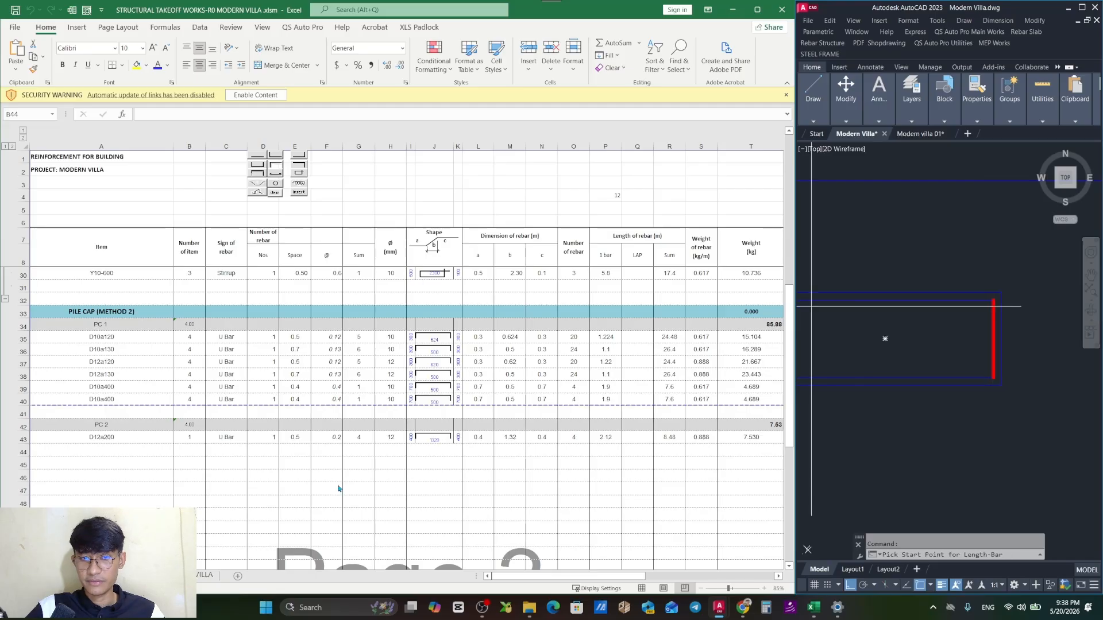
scroll(811, 306, down, 3)
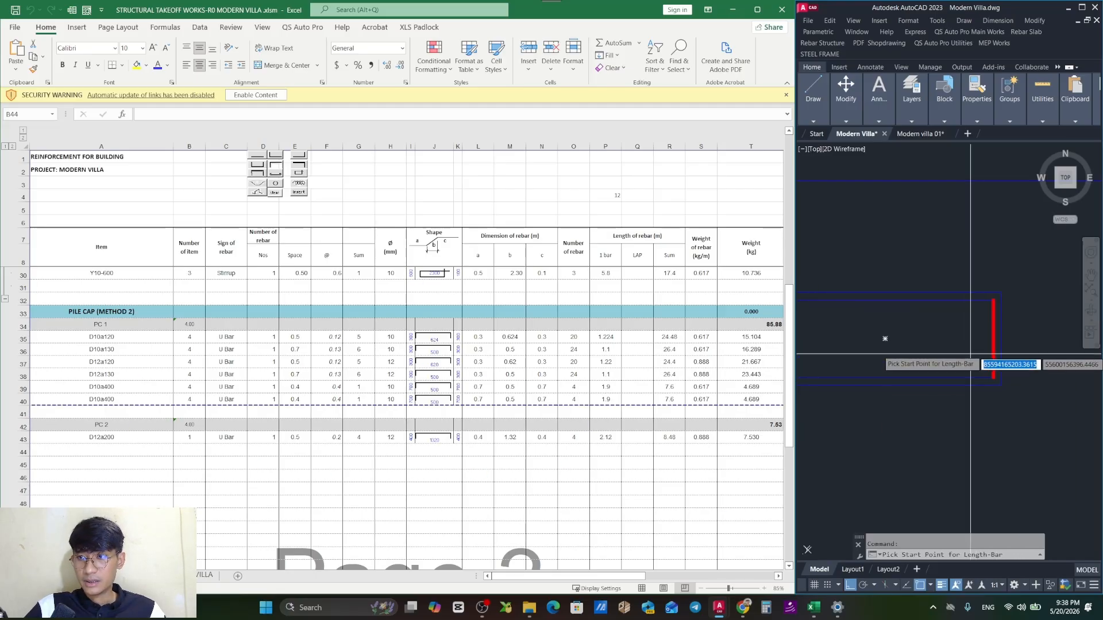
key(Escape)
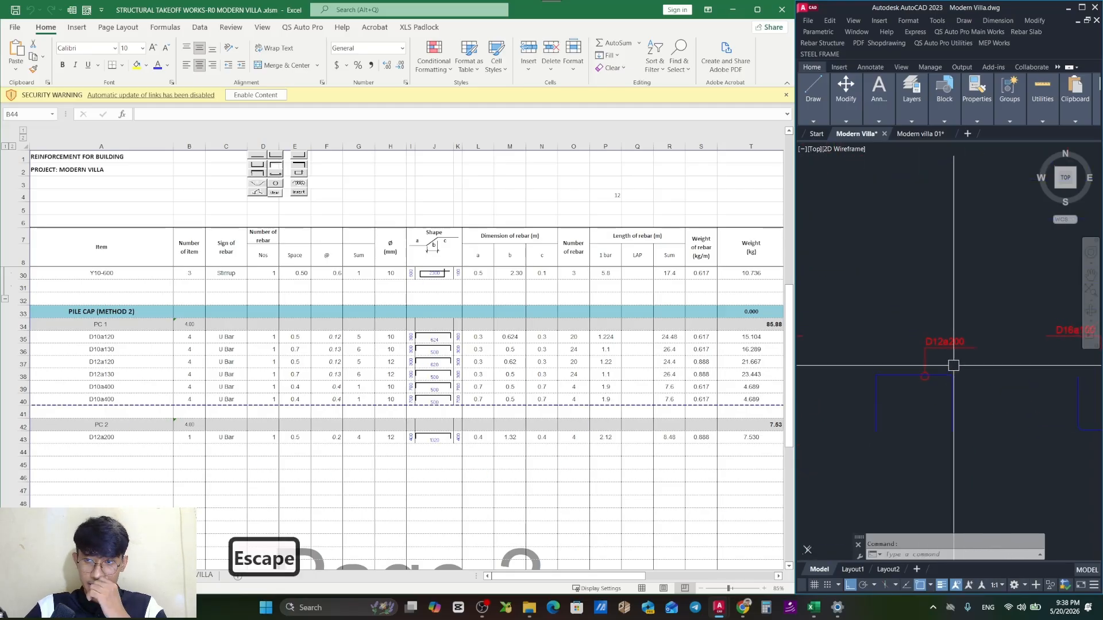
Start the two-point U Shape Rebar command (5U) with slab thickness 500 and pick the bar length along PC 2's second D12a200 U bar.
scroll(947, 368, up, 2)
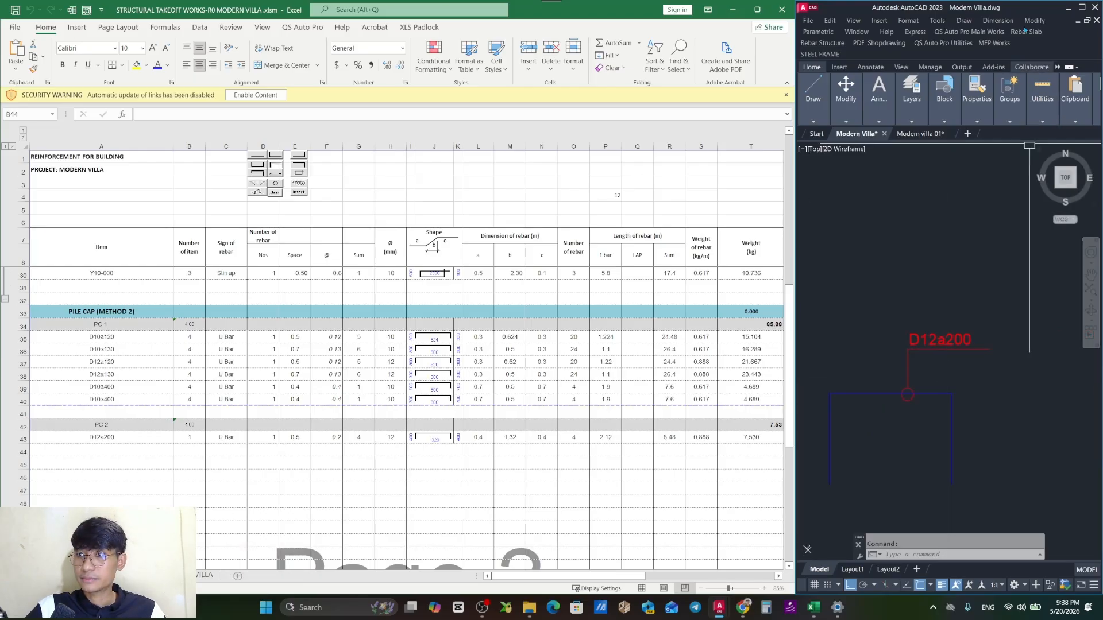
text(5u)
key(Return)
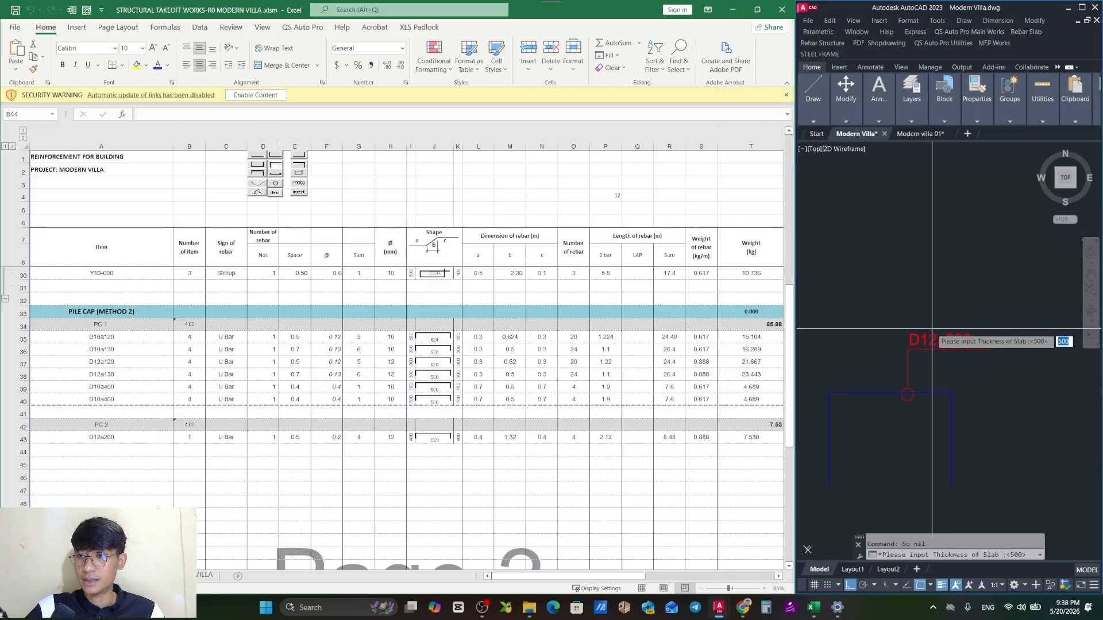
key(Return)
scroll(942, 339, up, 3)
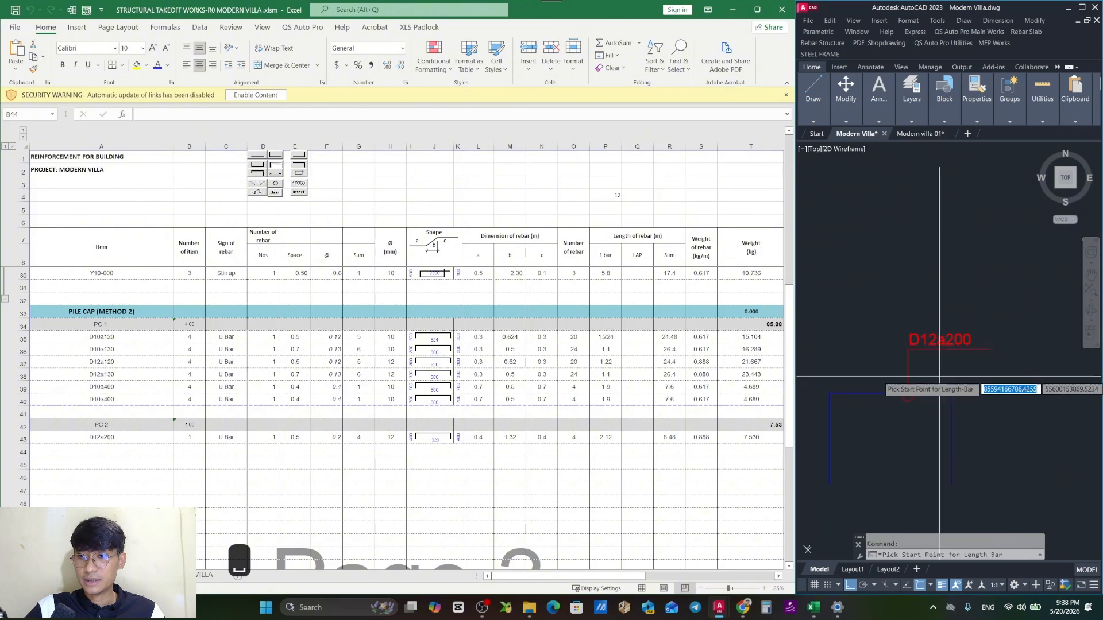
click(956, 390)
scroll(919, 402, down, 3)
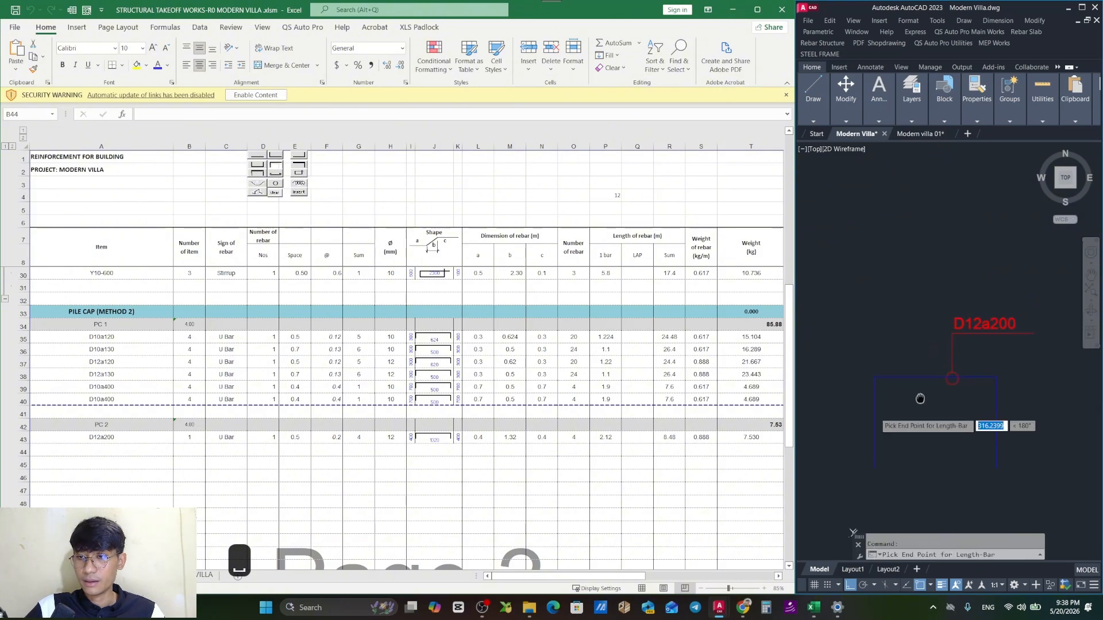
click(874, 377)
Pick the array length along the long side of the inner PC 2 outline to write the second D12a200 bar into row 44, ending the command.
scroll(888, 376, down, 5)
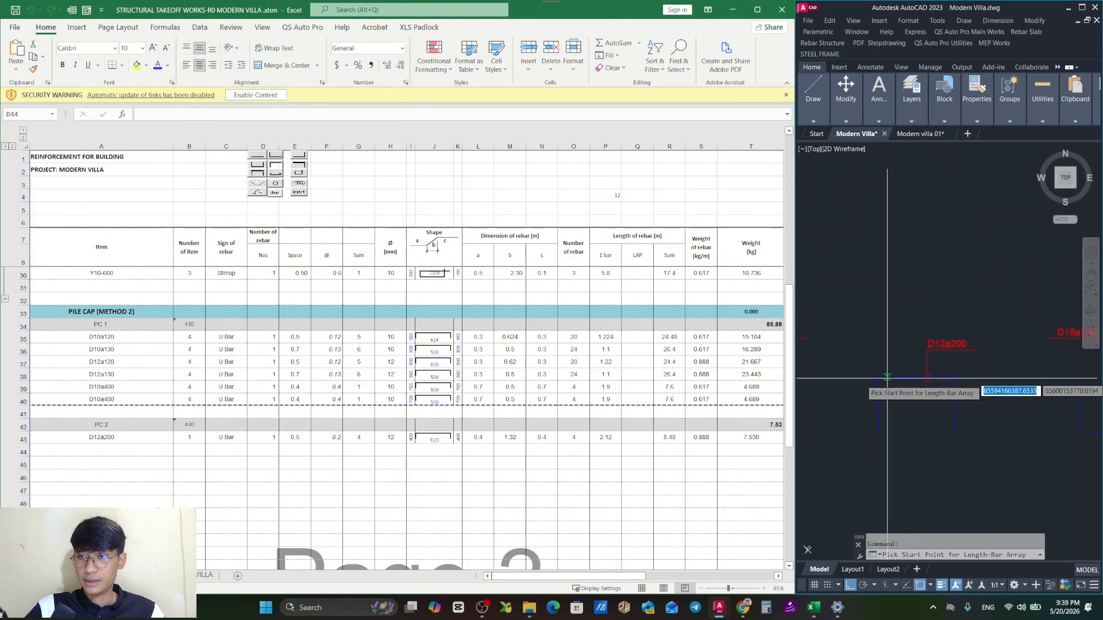
drag(891, 261, 1004, 345)
scroll(956, 294, up, 3)
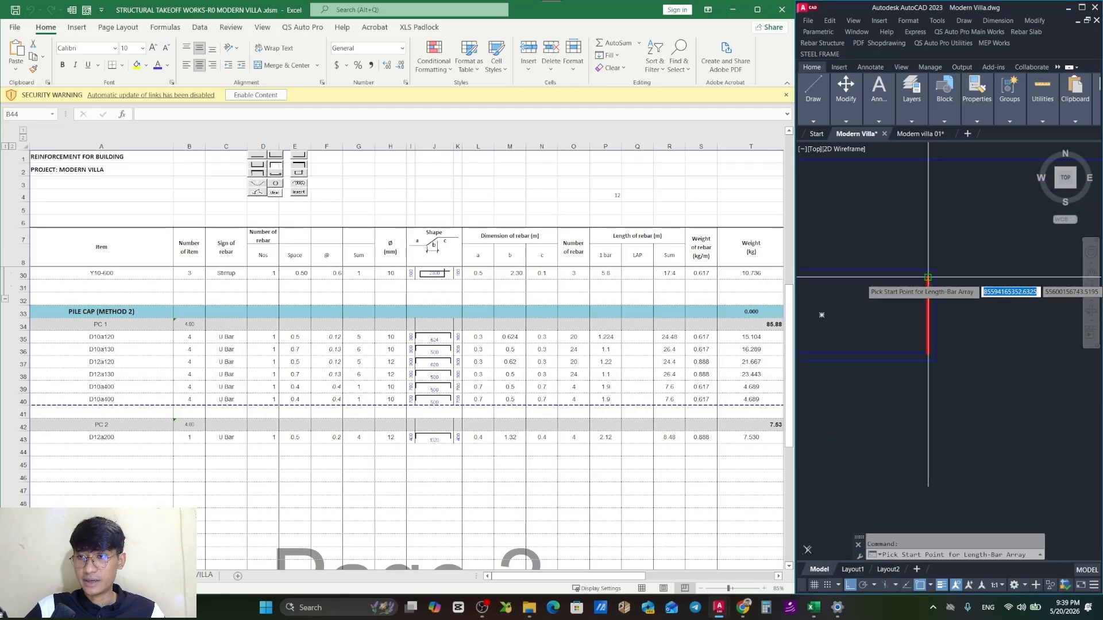
click(929, 278)
drag(822, 296, 941, 298)
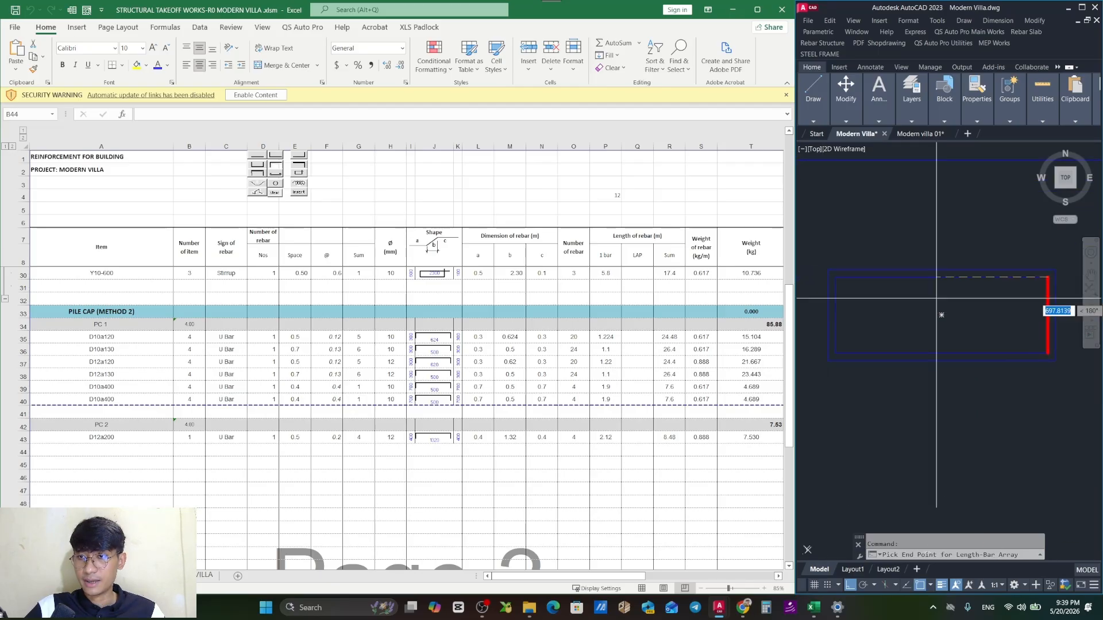
click(836, 277)
scroll(850, 304, down, 10)
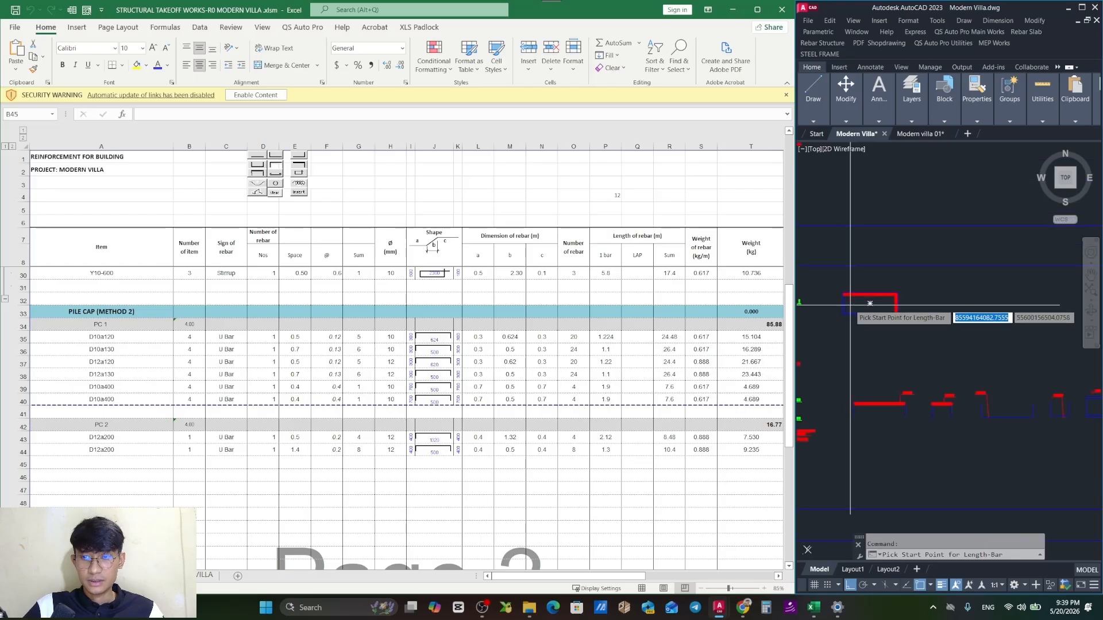
scroll(962, 386, up, 6)
scroll(950, 384, down, 4)
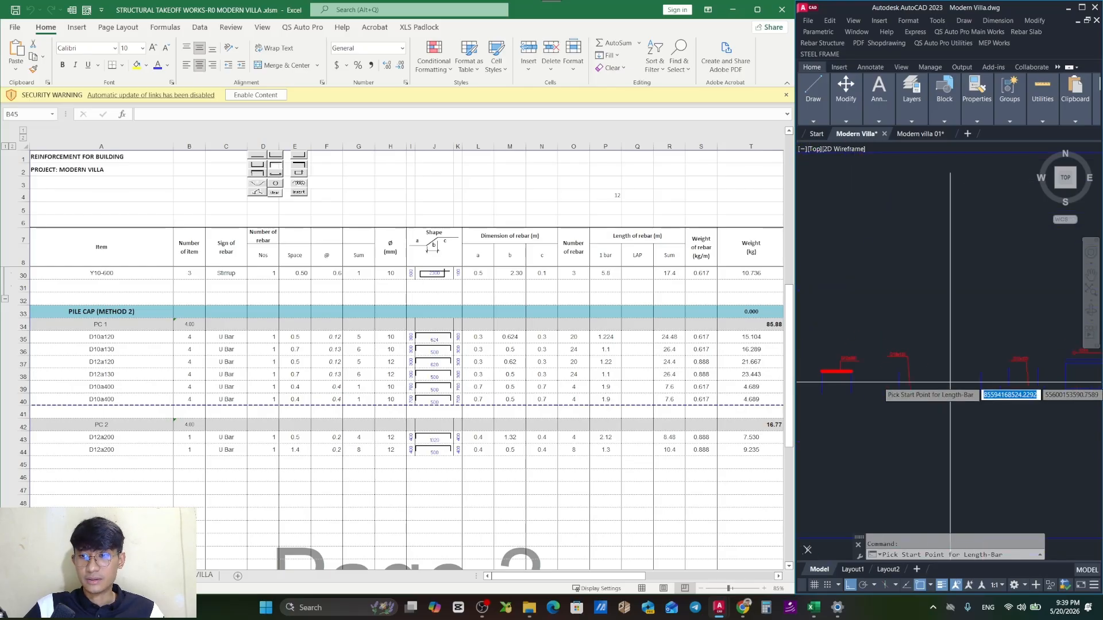
scroll(942, 399, up, 4)
key(Escape)
Repeat the U Shape Rebar command with slab thickness 500 and pick the bar length along the horizontal part of PC 2's D16a100 bar.
drag(928, 360, 964, 360)
key(space)
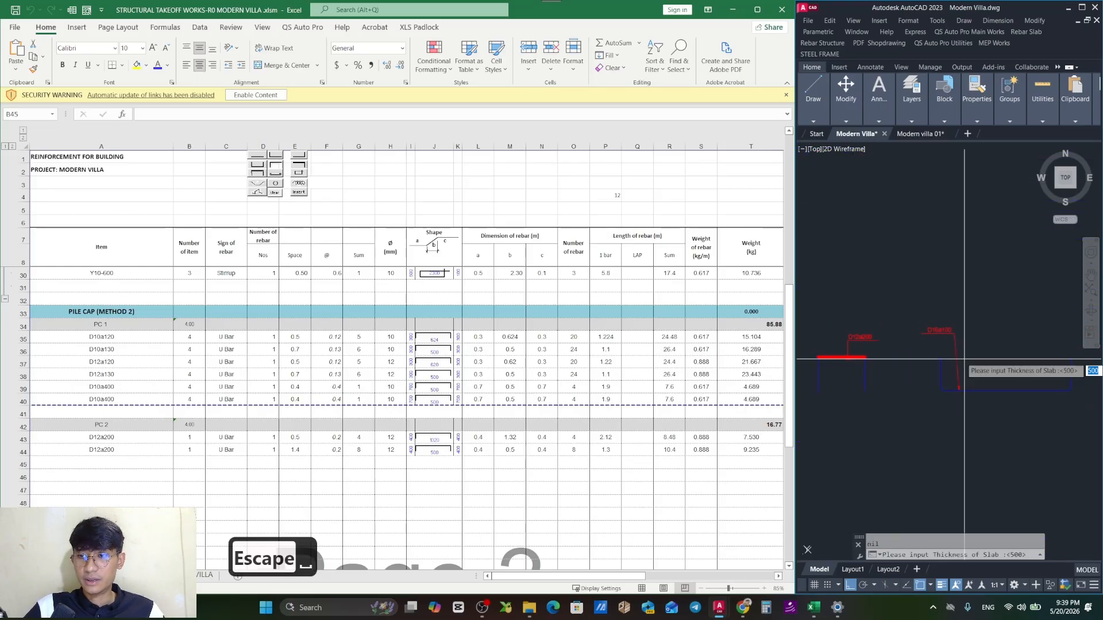
key(space)
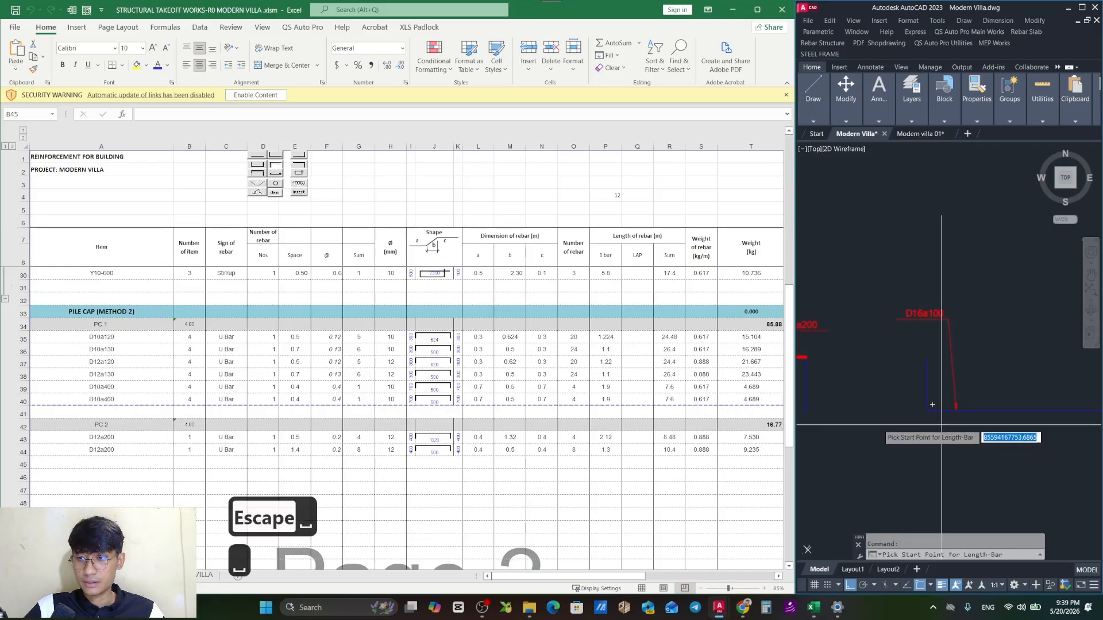
scroll(934, 405, up, 2)
click(927, 400)
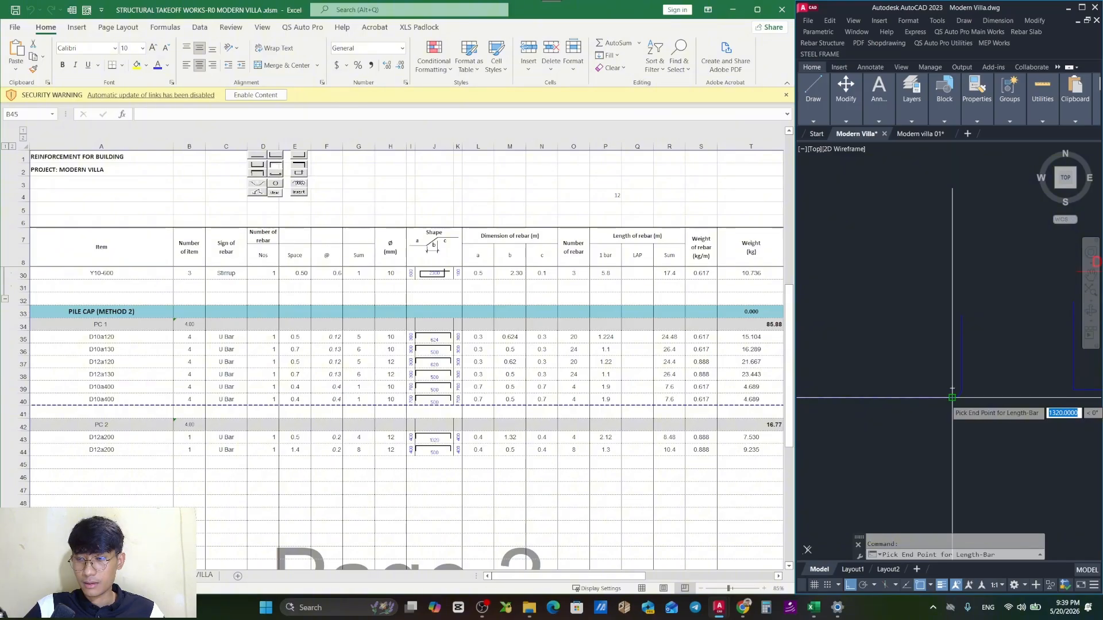
click(952, 396)
Pick the array length along the short side of the inner PC 2 outline to write the D16a100 bar into row 45, ending the command.
scroll(952, 400, down, 3)
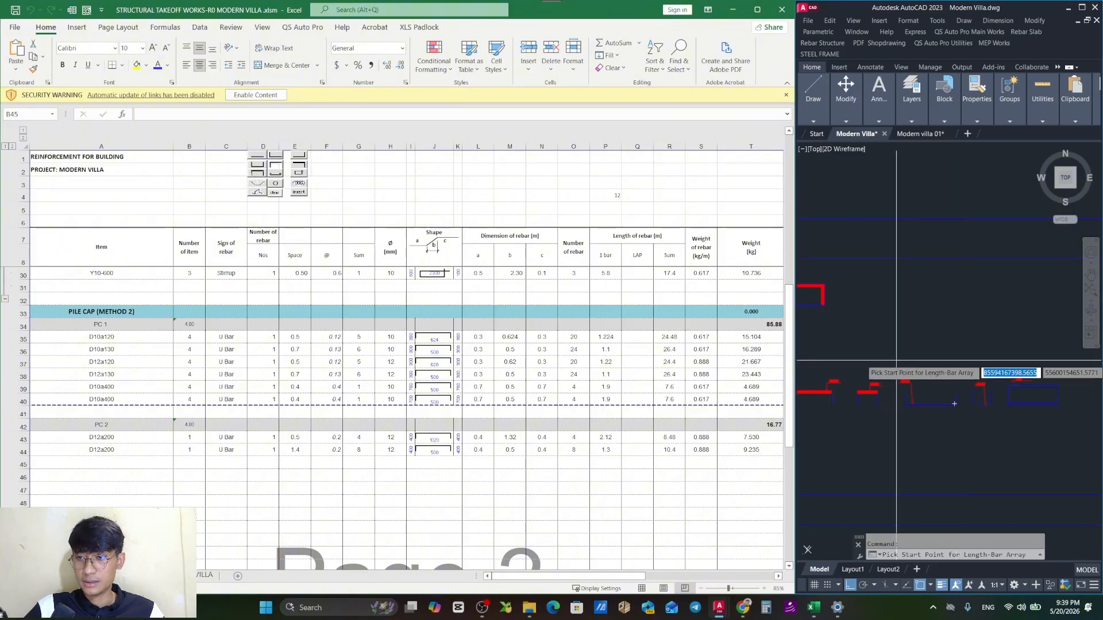
scroll(896, 361, up, 5)
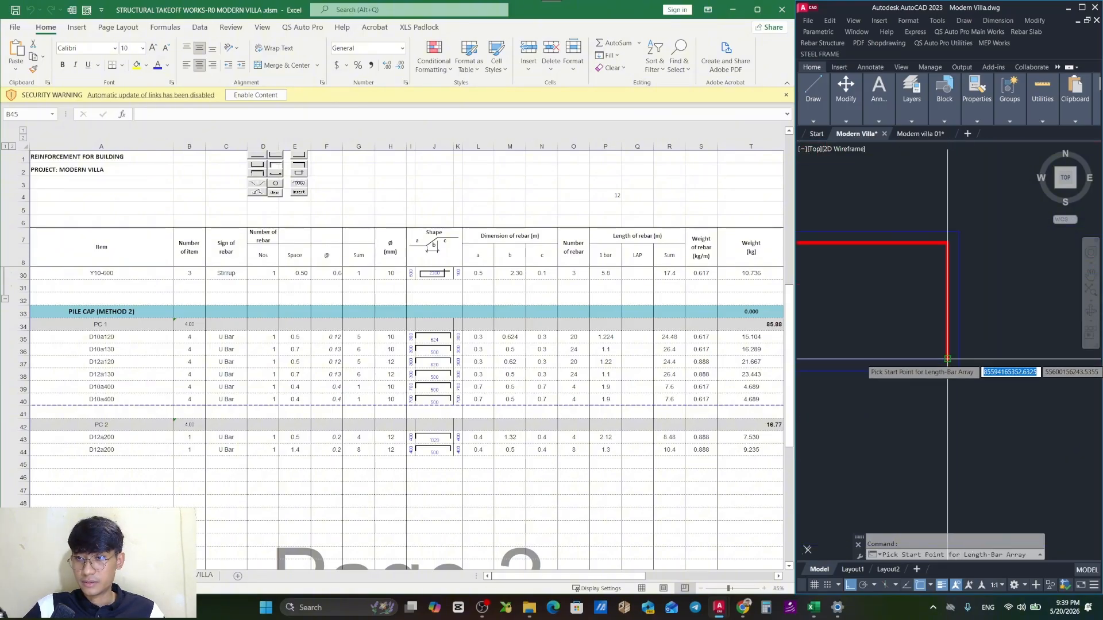
click(948, 360)
click(948, 246)
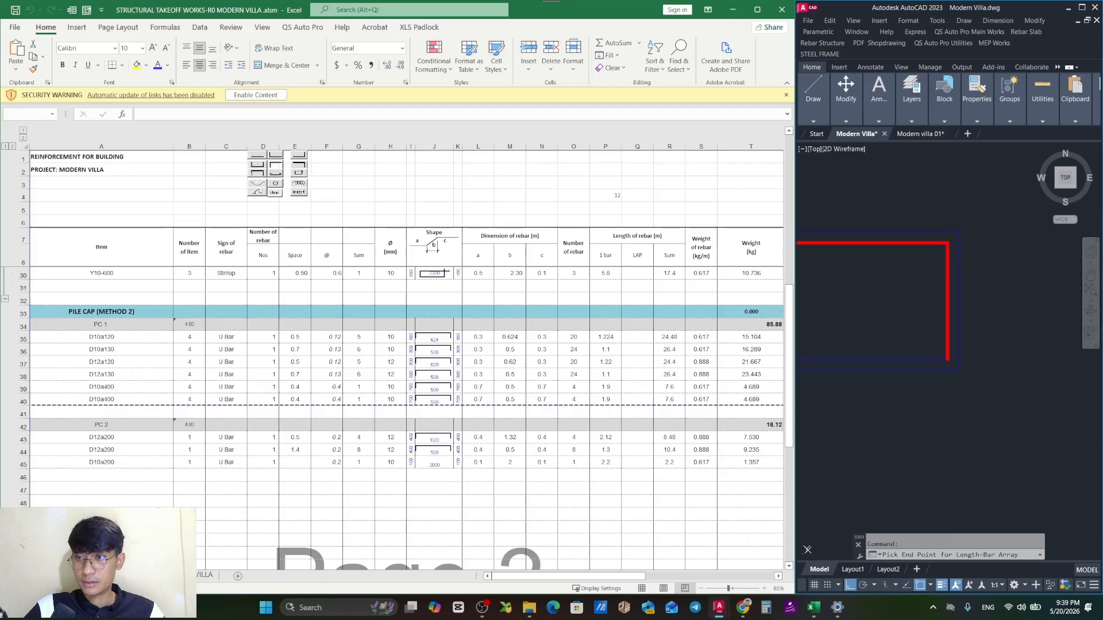
scroll(948, 247, down, 4)
key(Escape)
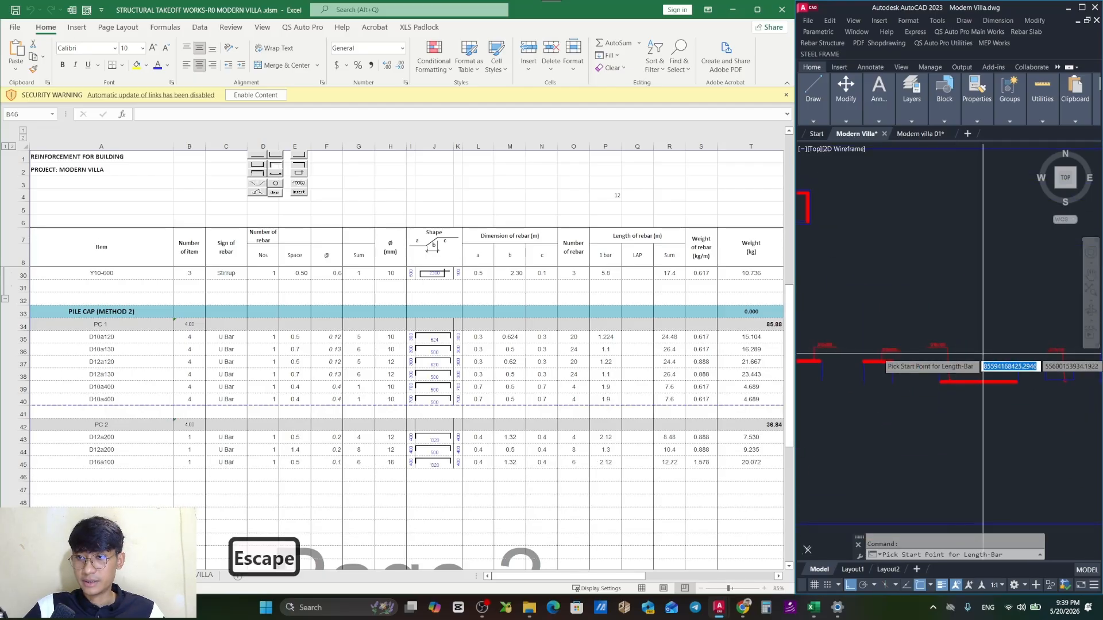
Repeat the U Shape Rebar command with slab thickness 500 and pick the bar length along the horizontal part of PC 2's D12a100 bar.
scroll(980, 361, up, 4)
scroll(942, 376, down, 4)
drag(1007, 385, 873, 374)
scroll(873, 374, up, 4)
key(space)
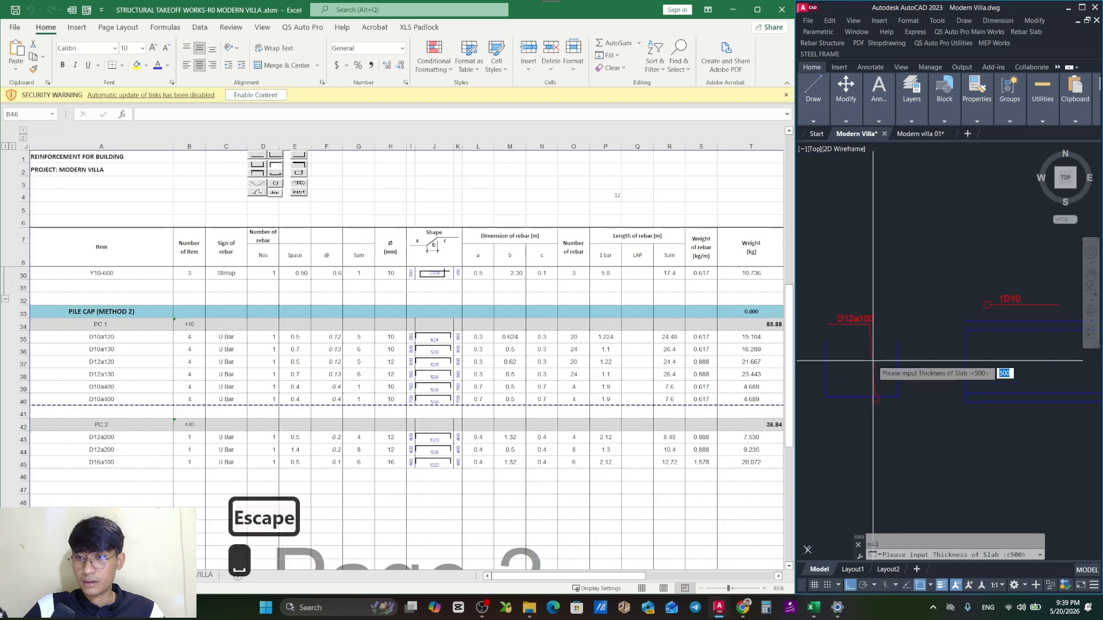
key(space)
scroll(856, 377, up, 3)
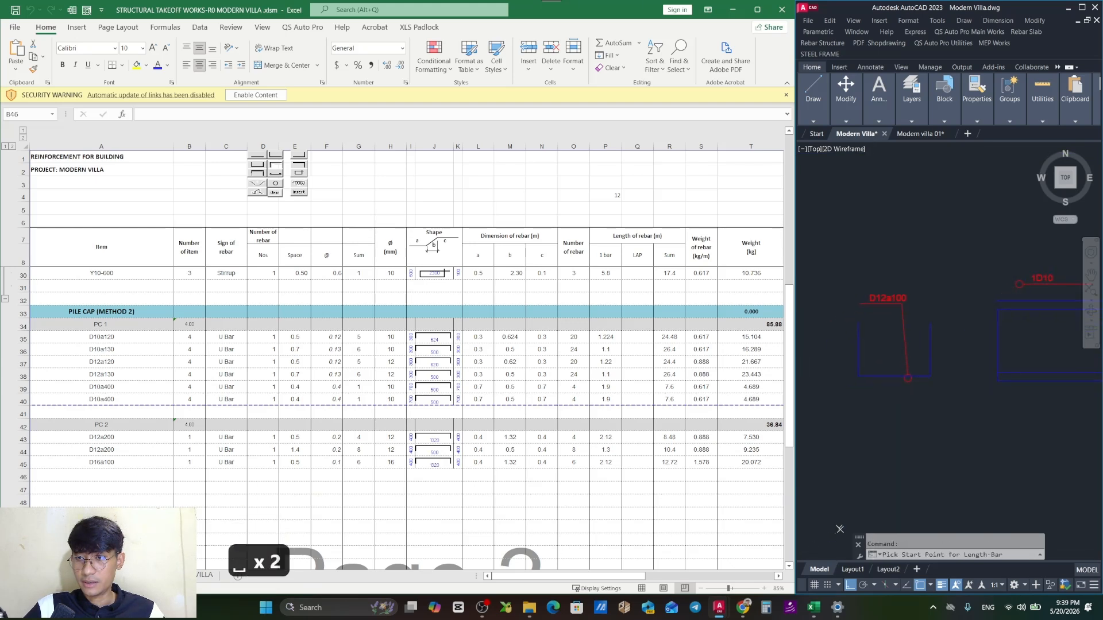
click(859, 378)
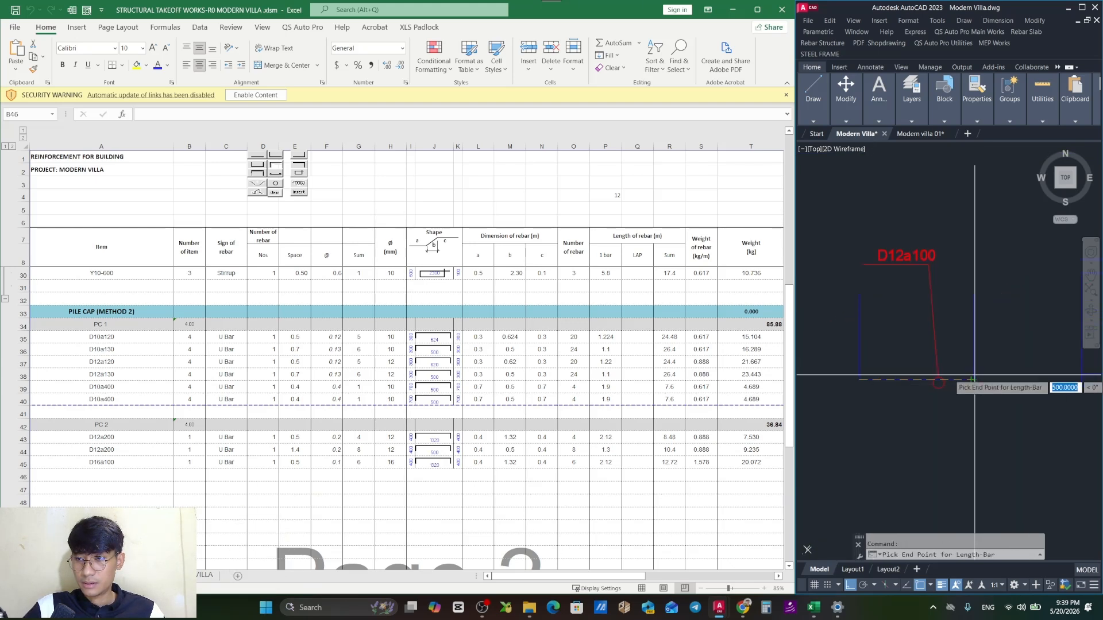
click(974, 379)
Pick the array length along the long side of the inner PC 2 outline to write the D12a100 bar into row 46, ending the command.
scroll(974, 379, down, 6)
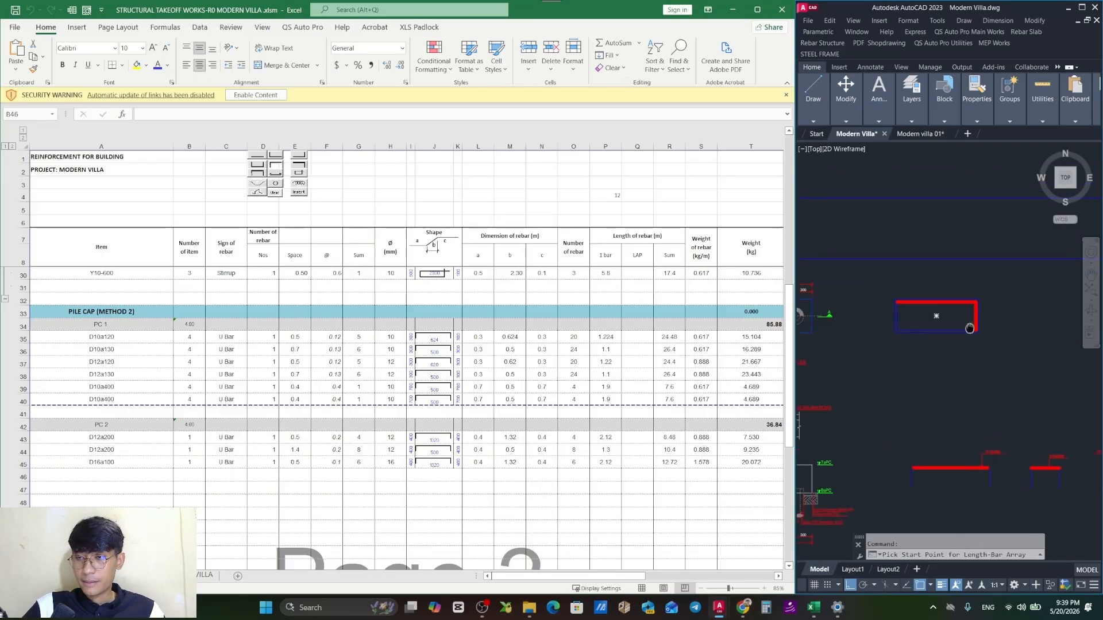
scroll(973, 311, up, 6)
click(984, 282)
scroll(955, 294, down, 4)
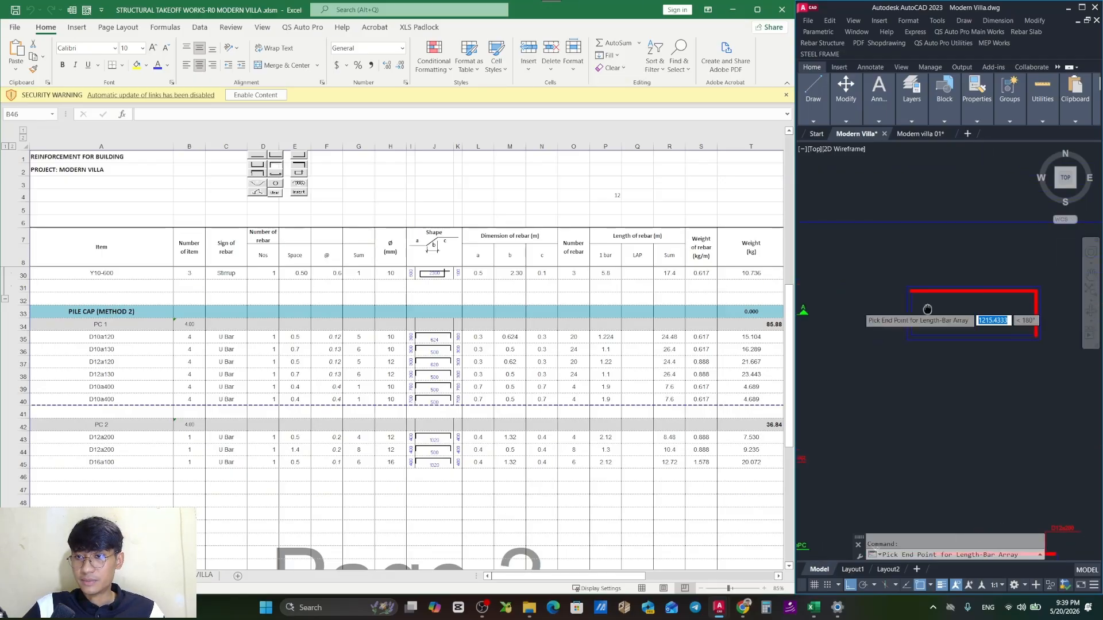
scroll(921, 296, up, 5)
click(896, 282)
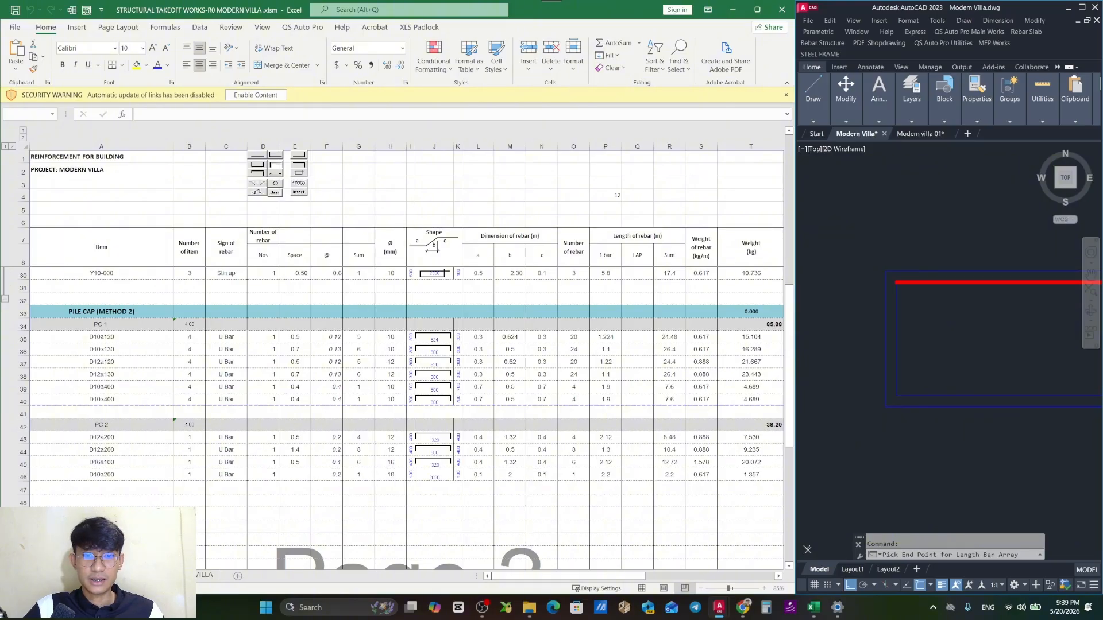
scroll(899, 301, down, 2)
key(Escape)
key(Escape)
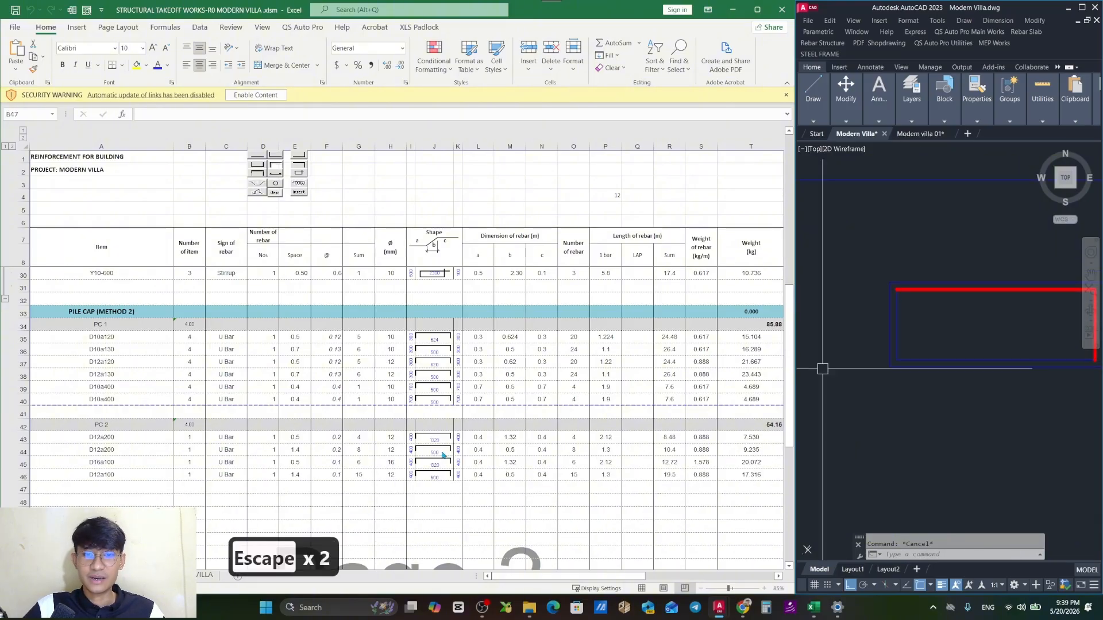
scroll(881, 344, down, 6)
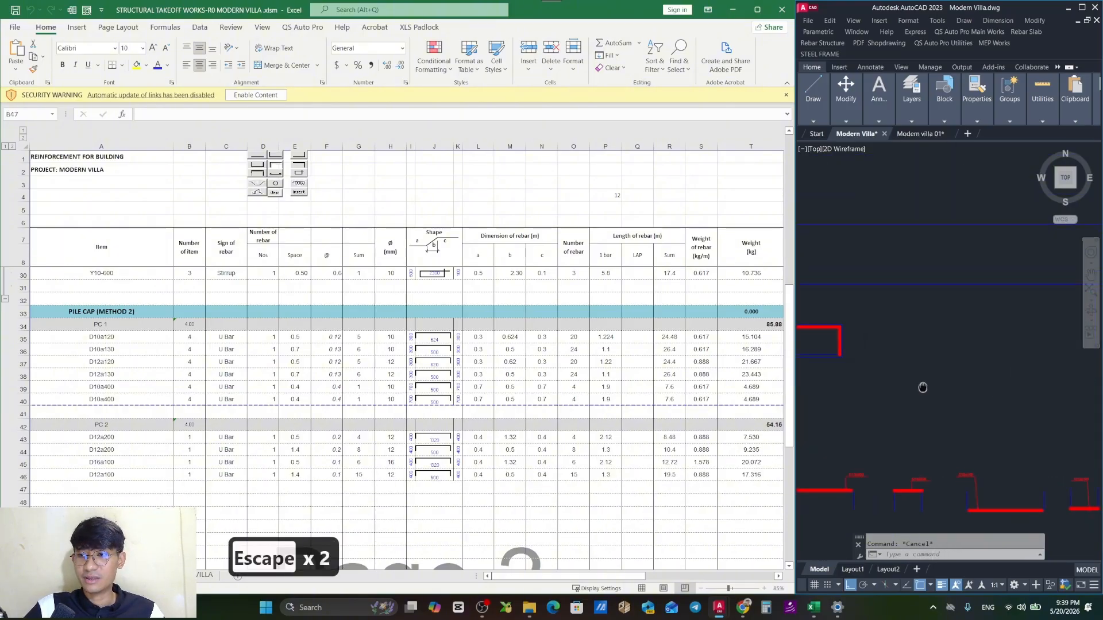
scroll(919, 408, up, 4)
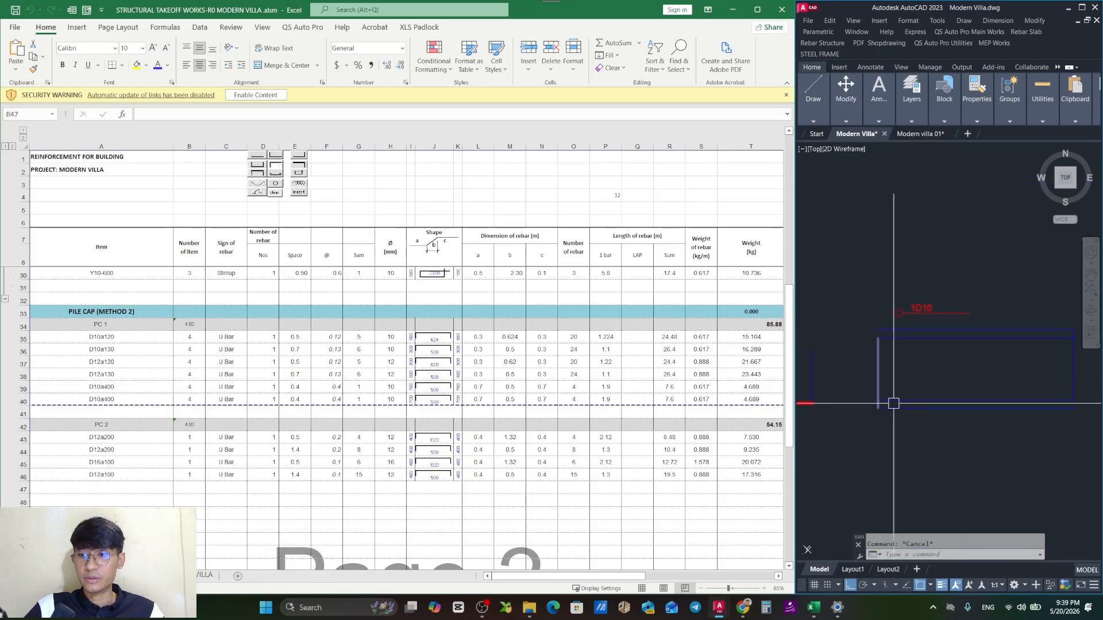
key(Escape)
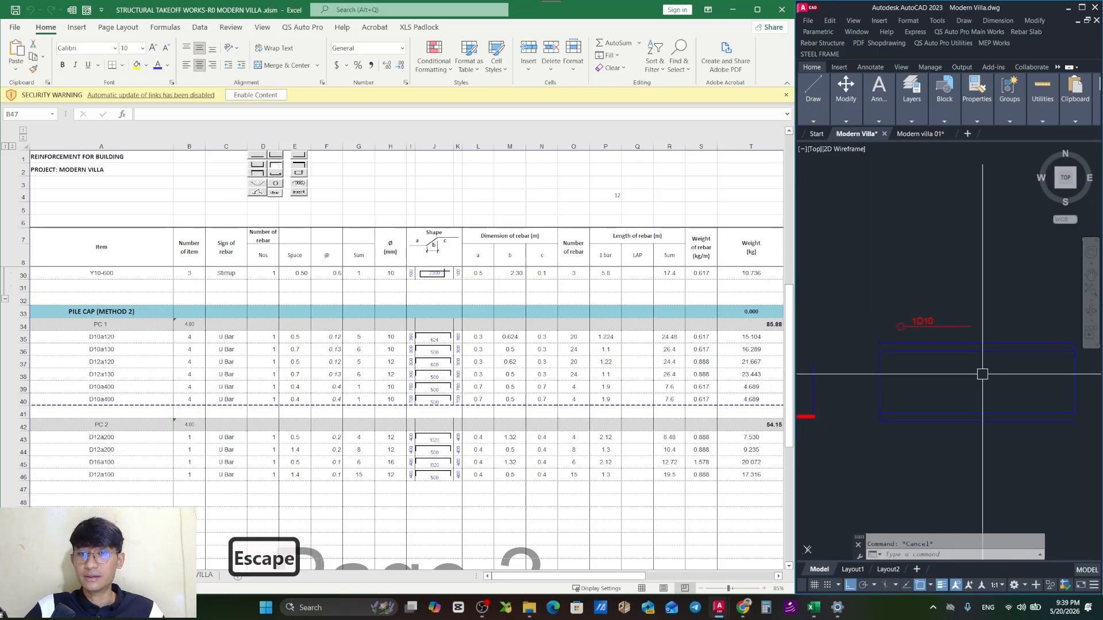
click(1019, 34)
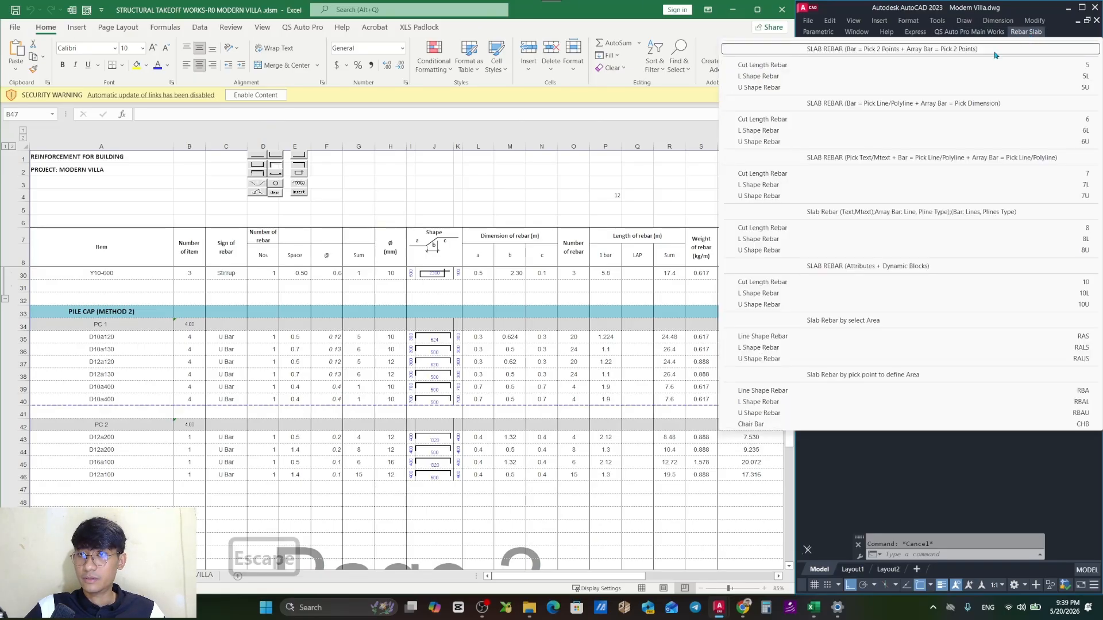
click(934, 88)
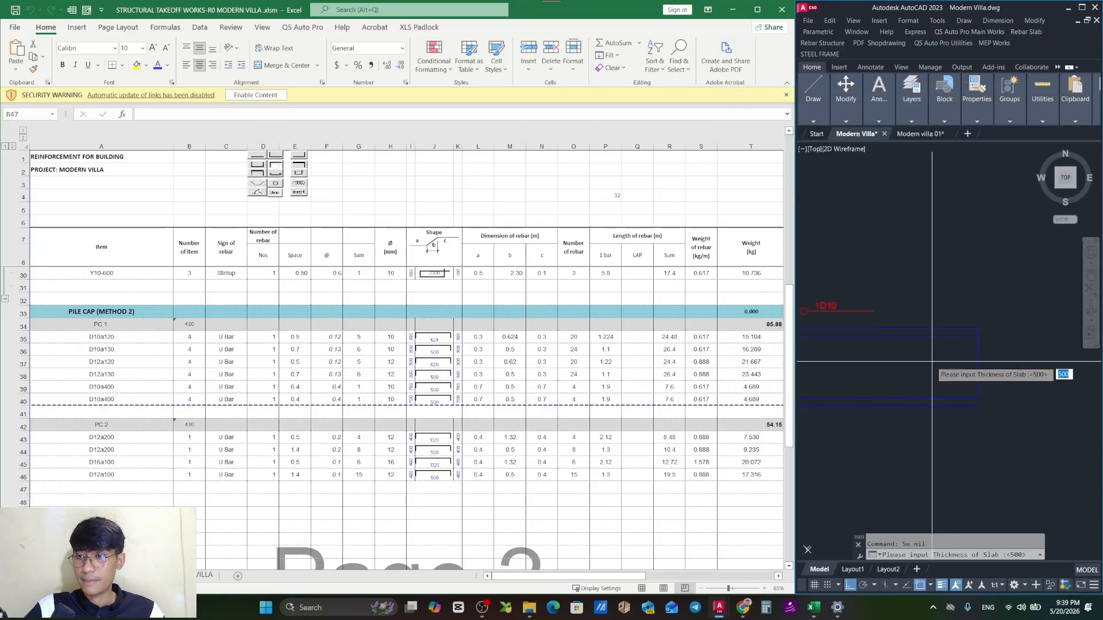
scroll(889, 381, down, 5)
drag(883, 420, 803, 360)
scroll(914, 344, up, 4)
scroll(943, 333, up, 4)
key(space)
scroll(918, 348, down, 8)
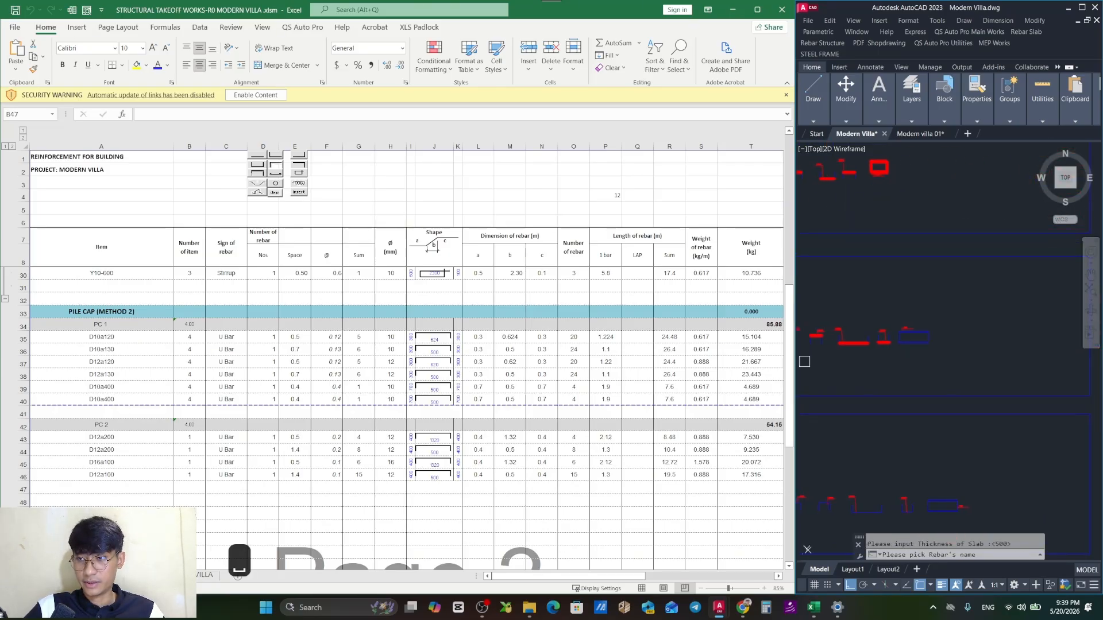
scroll(910, 342, up, 5)
drag(887, 317, 1041, 342)
scroll(976, 278, up, 4)
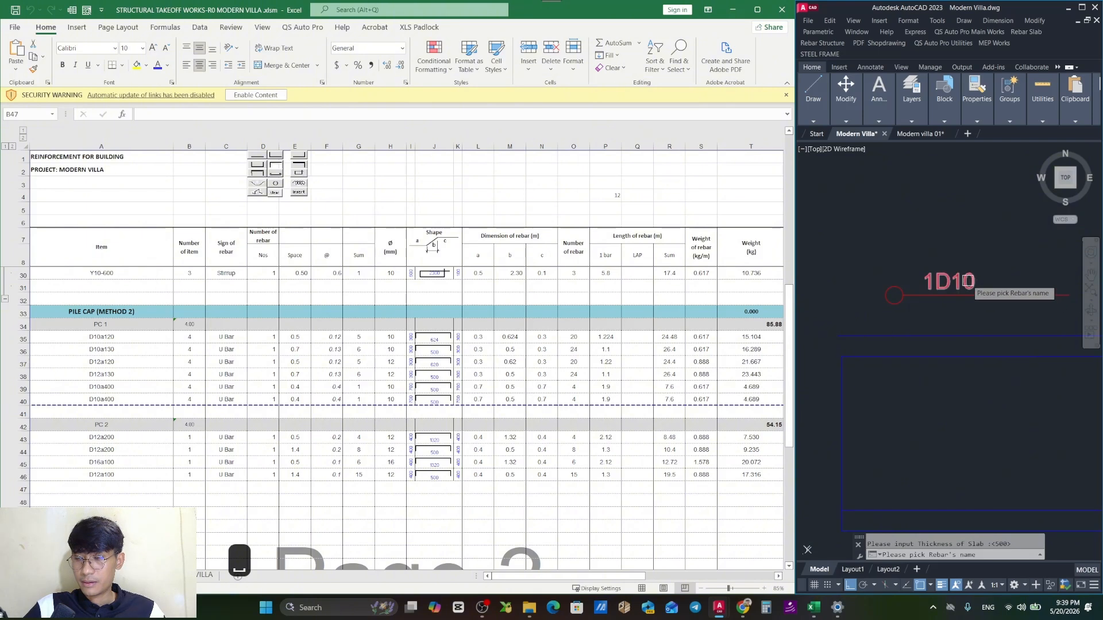
click(968, 285)
key(Escape)
key(Escape)
key(Escape)
scroll(907, 290, up, 3)
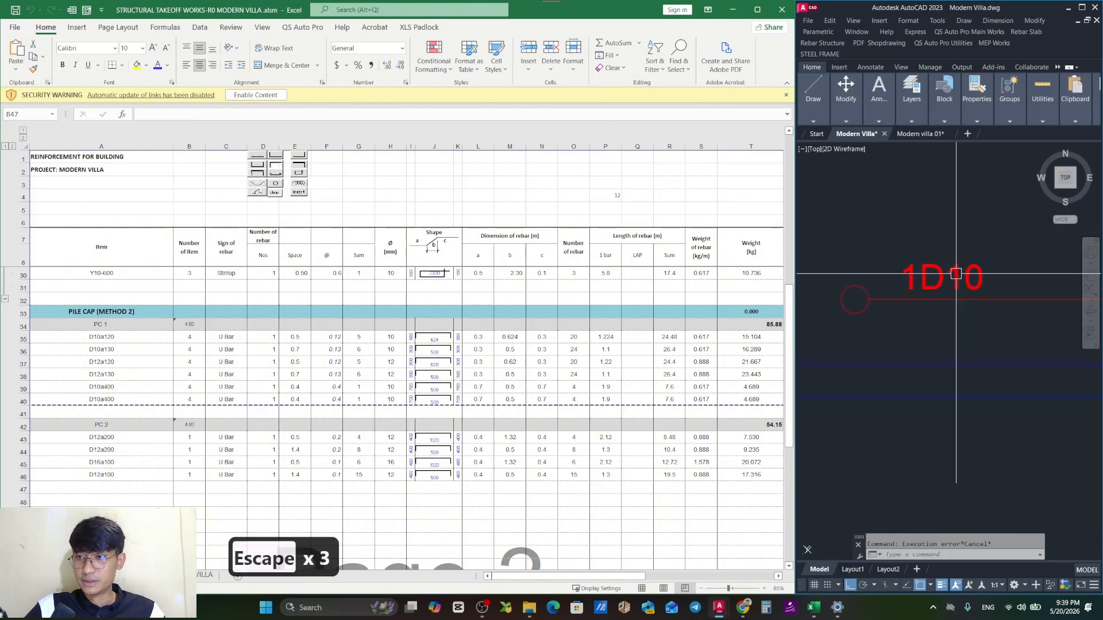
Change the PC 2 rebar label 1D10 in the drawing to D10a500.
double_click(938, 288)
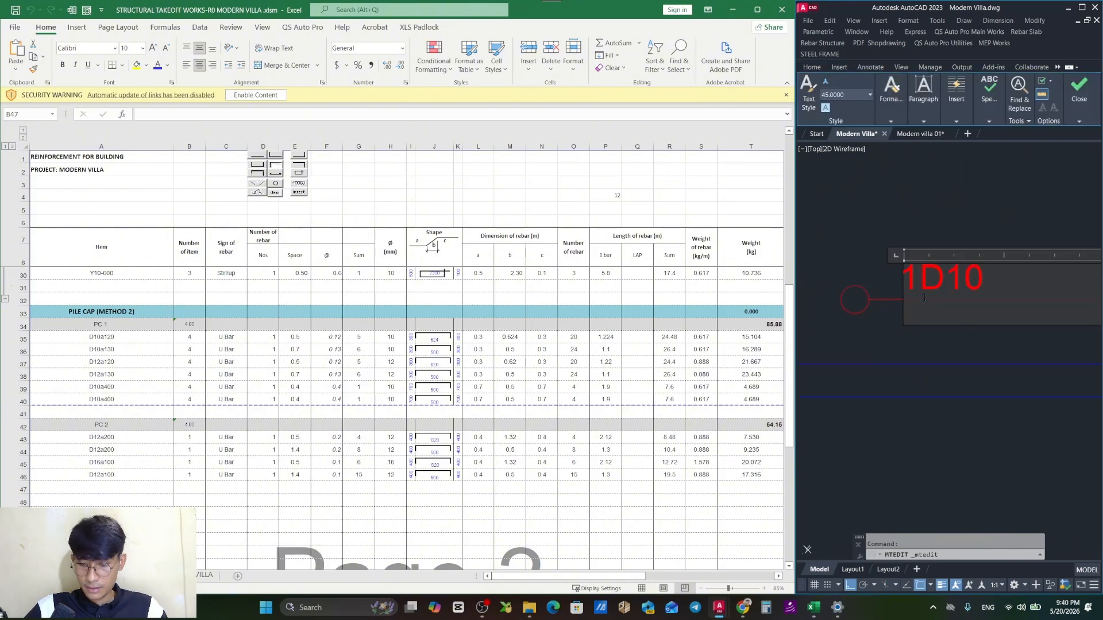
key(BackSpace)
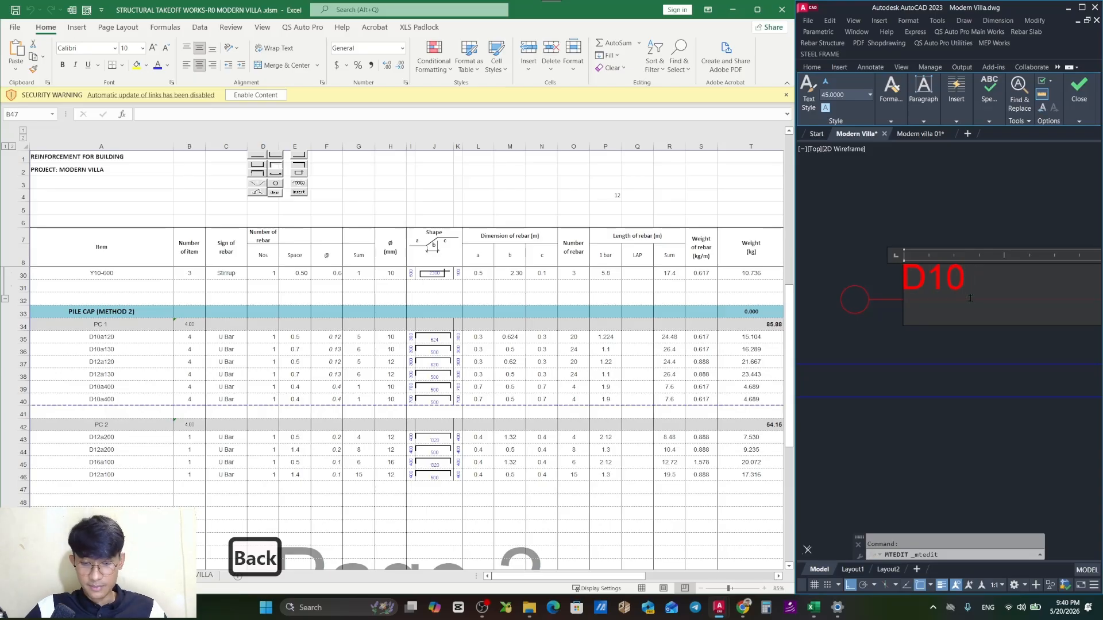
text(a5)
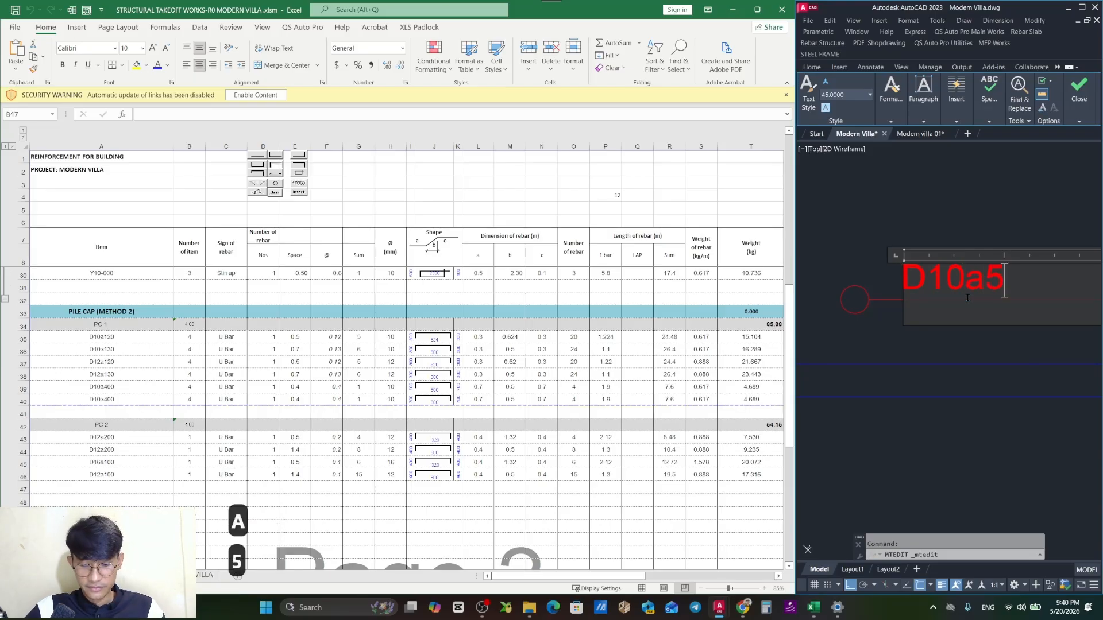
text(00)
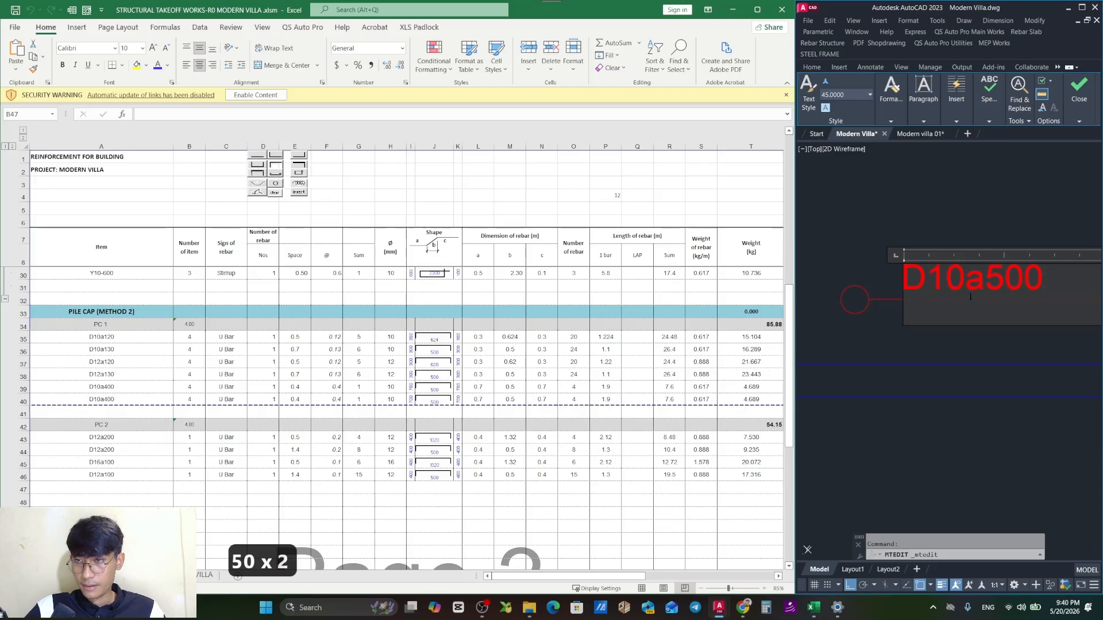
key(Escape)
key(Escape)
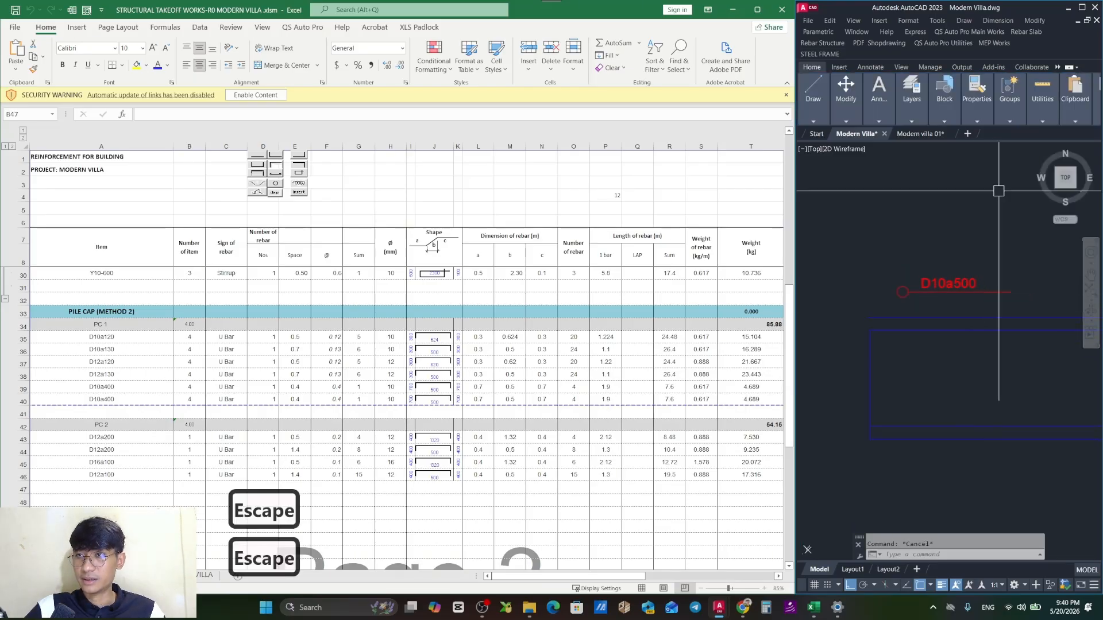
Start the U Shape Rebar command with slab thickness 500 and pick the D10a500 bar length along the short side of the PC 2 outline.
click(1024, 32)
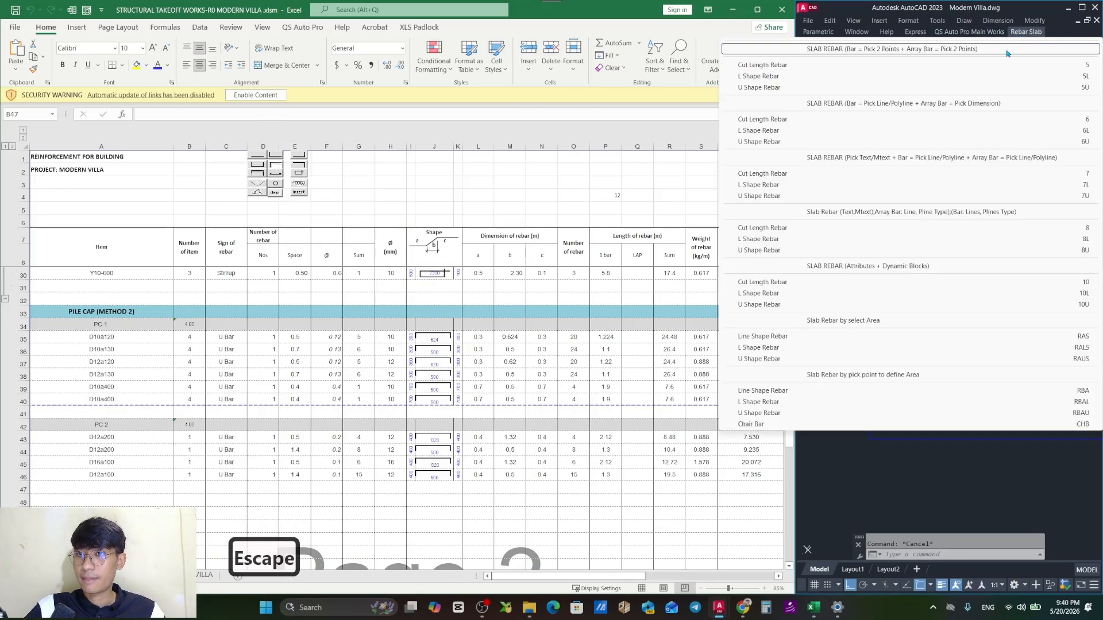
click(1000, 88)
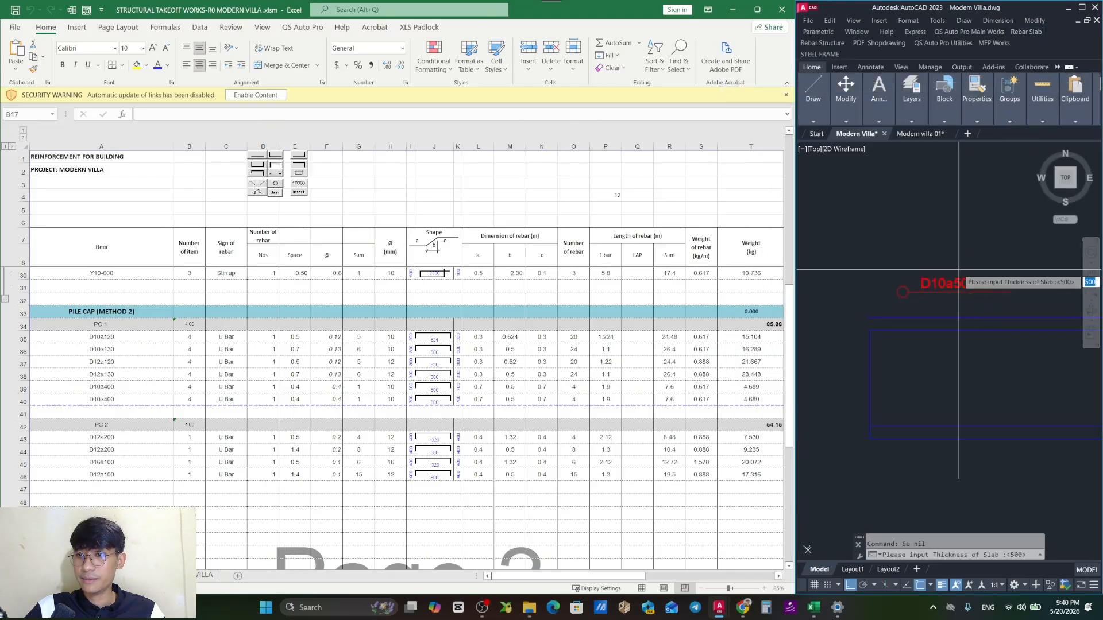
key(Return)
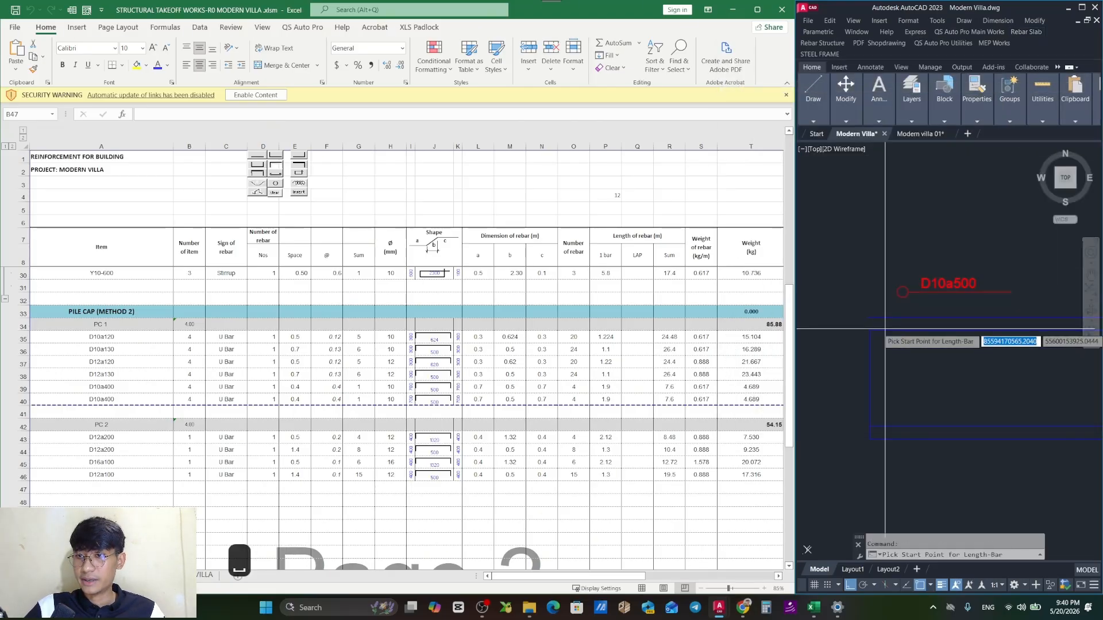
drag(943, 375, 815, 368)
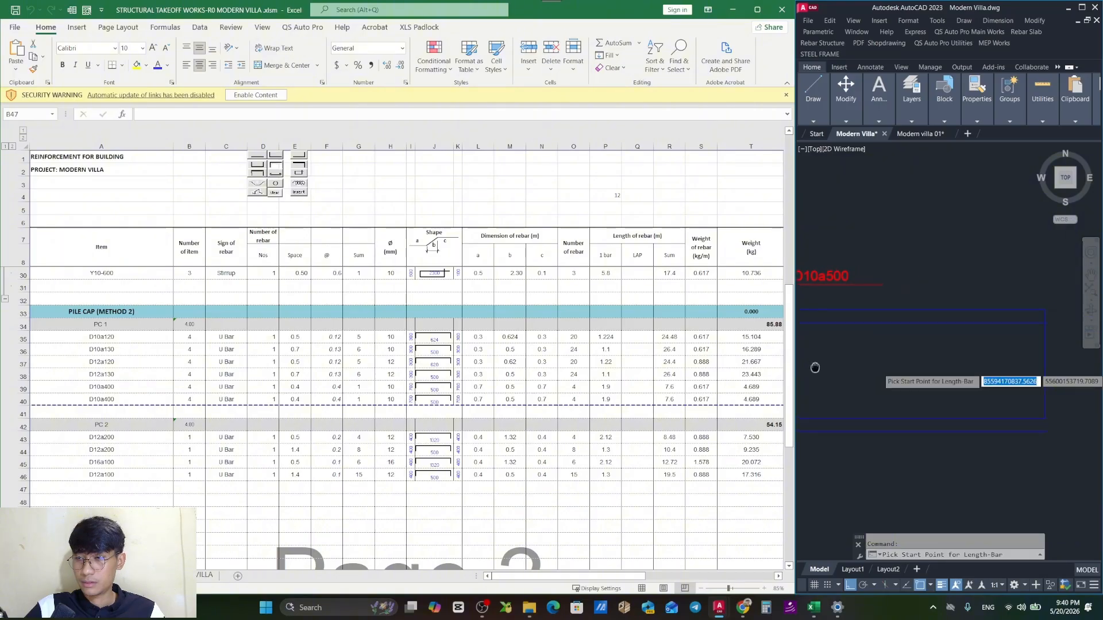
scroll(815, 369, down, 2)
scroll(1004, 391, up, 2)
drag(914, 404, 1017, 402)
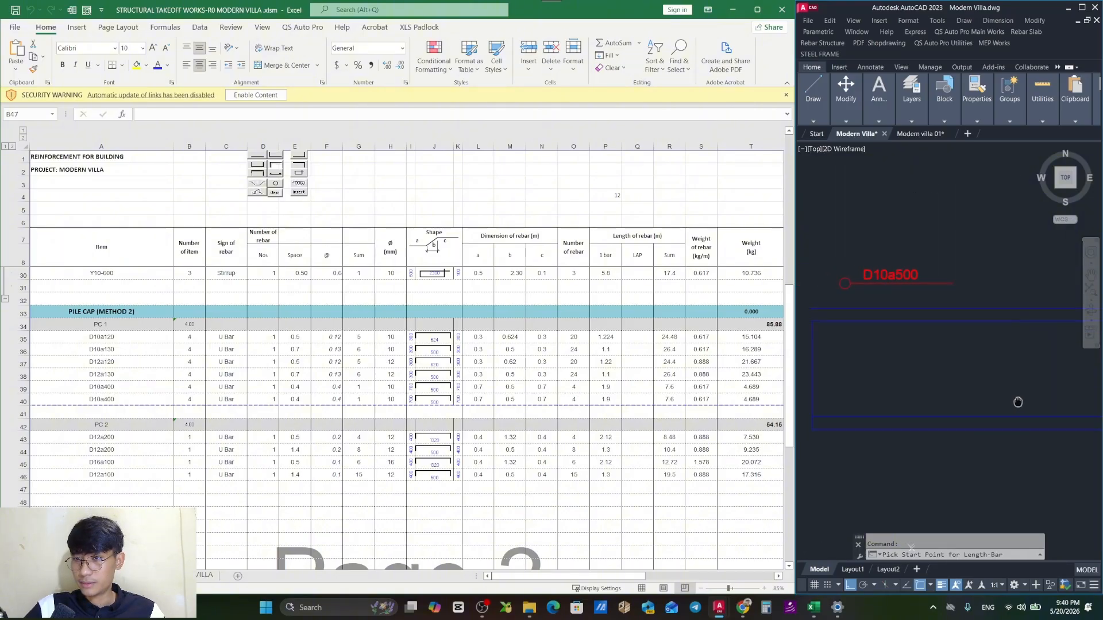
click(812, 322)
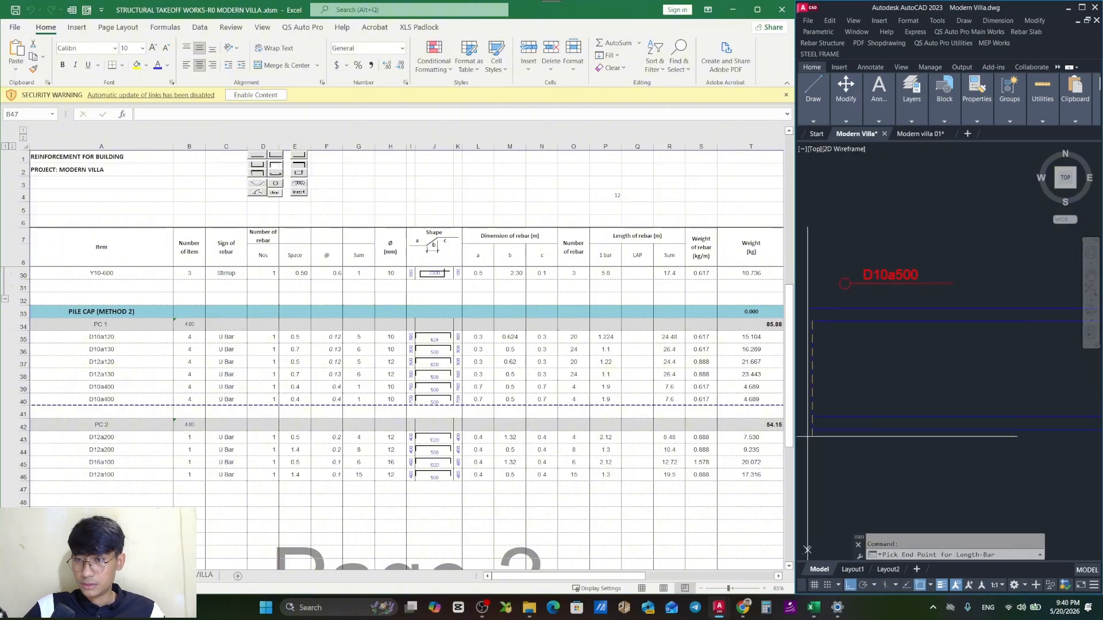
click(812, 429)
Pick the array length down the pile cap's side in Section A-A to write the D10a500 bar into row 47, ending the command.
scroll(862, 407, down, 8)
drag(856, 414, 980, 409)
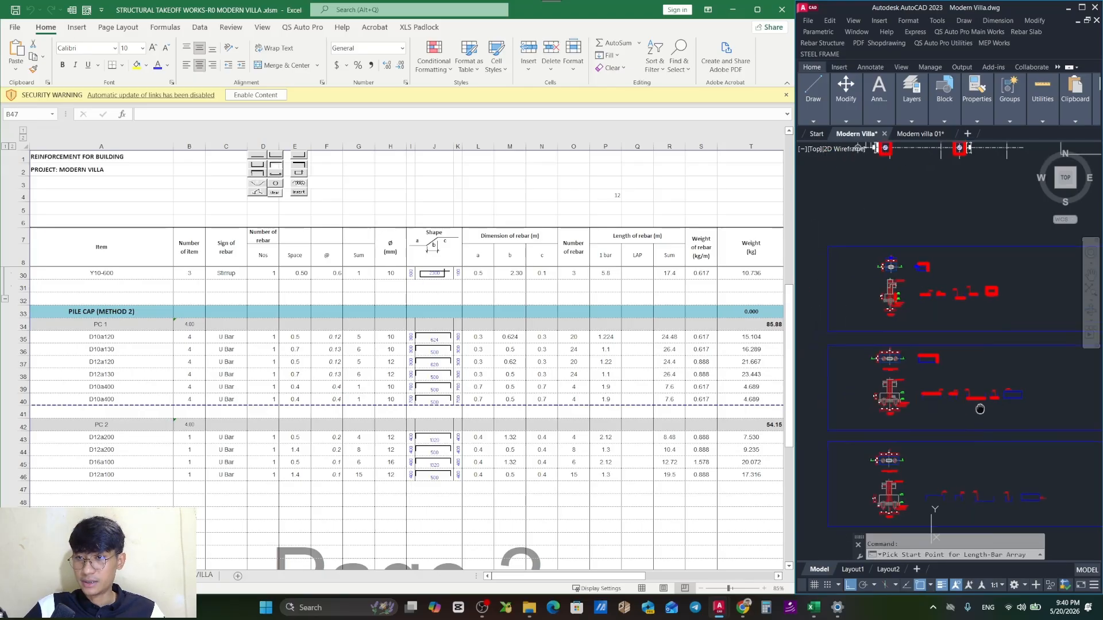
scroll(887, 396, up, 8)
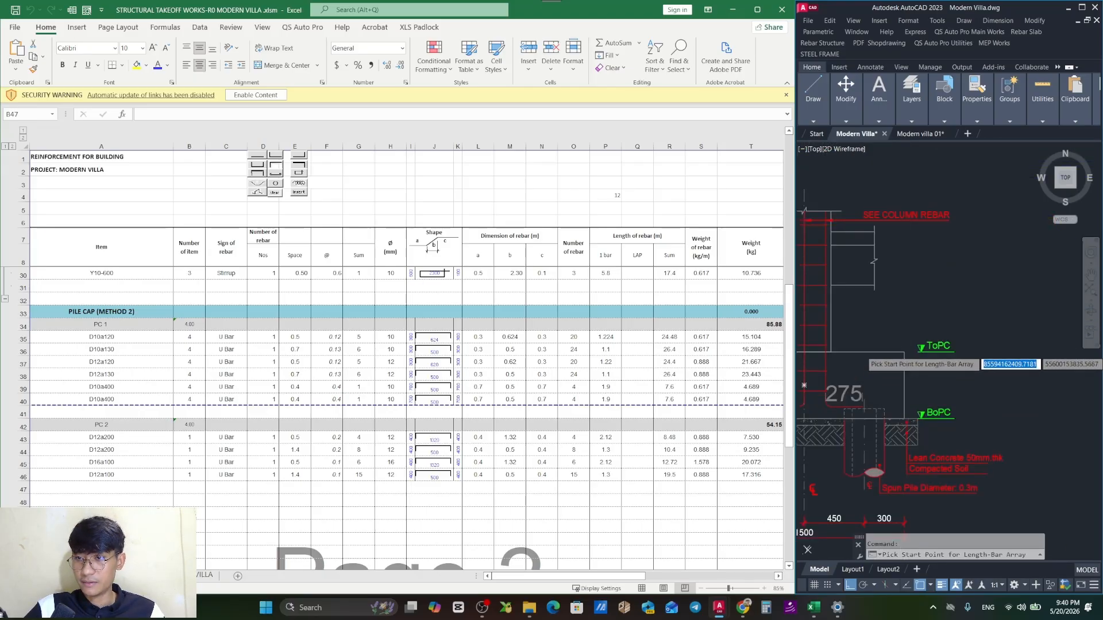
click(904, 352)
scroll(904, 399, up, 2)
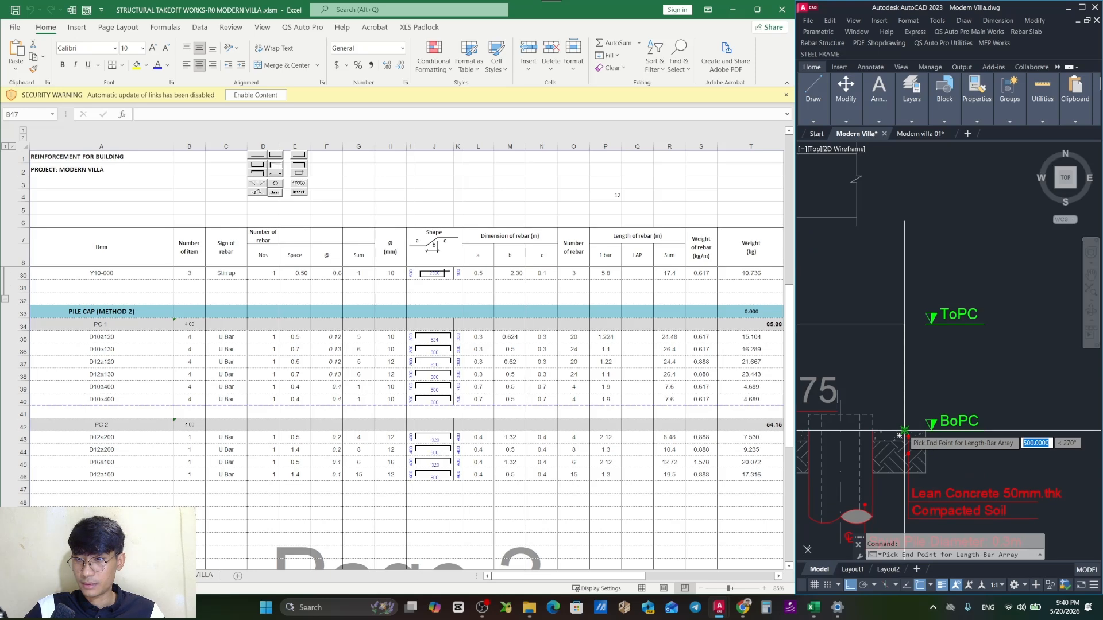
click(904, 430)
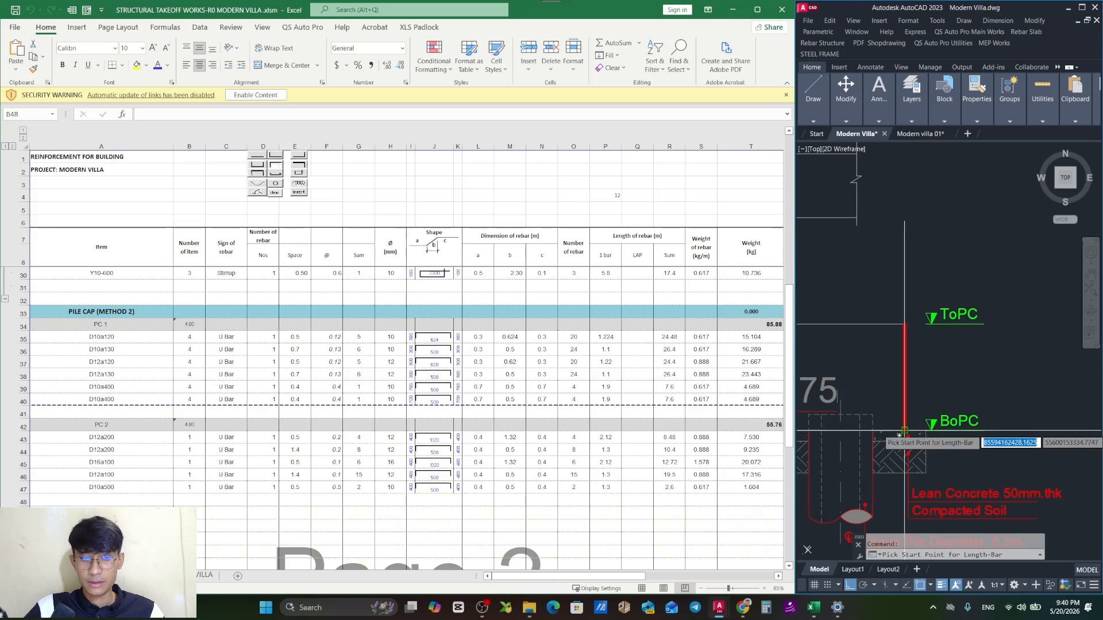
key(Escape)
key(Escape)
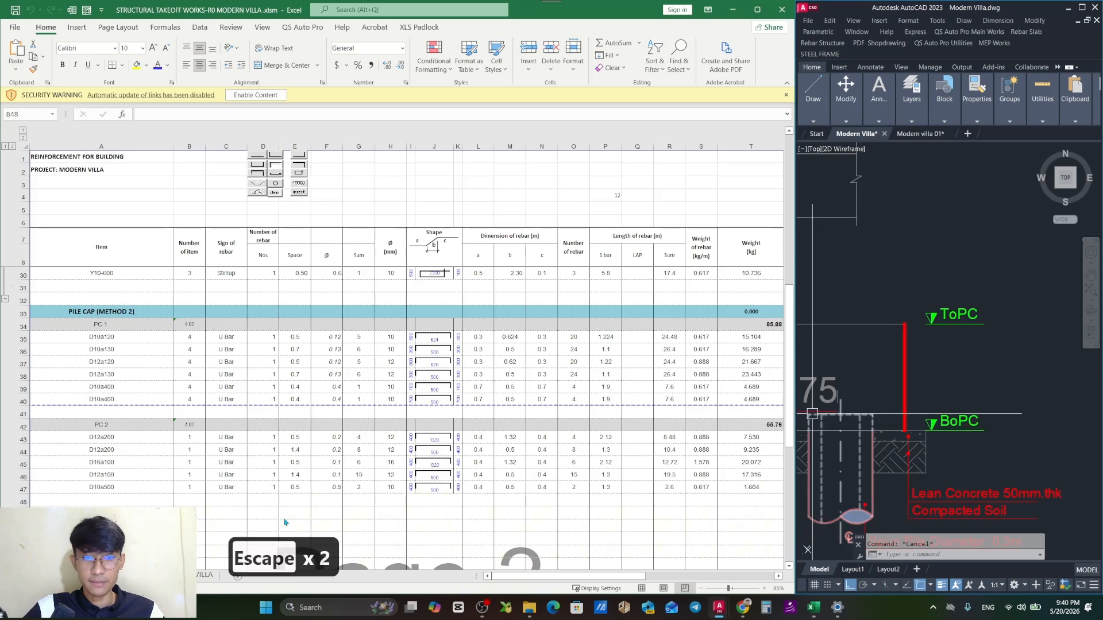
Remove the +1 from the D10a500 bar count formula in G47.
double_click(369, 488)
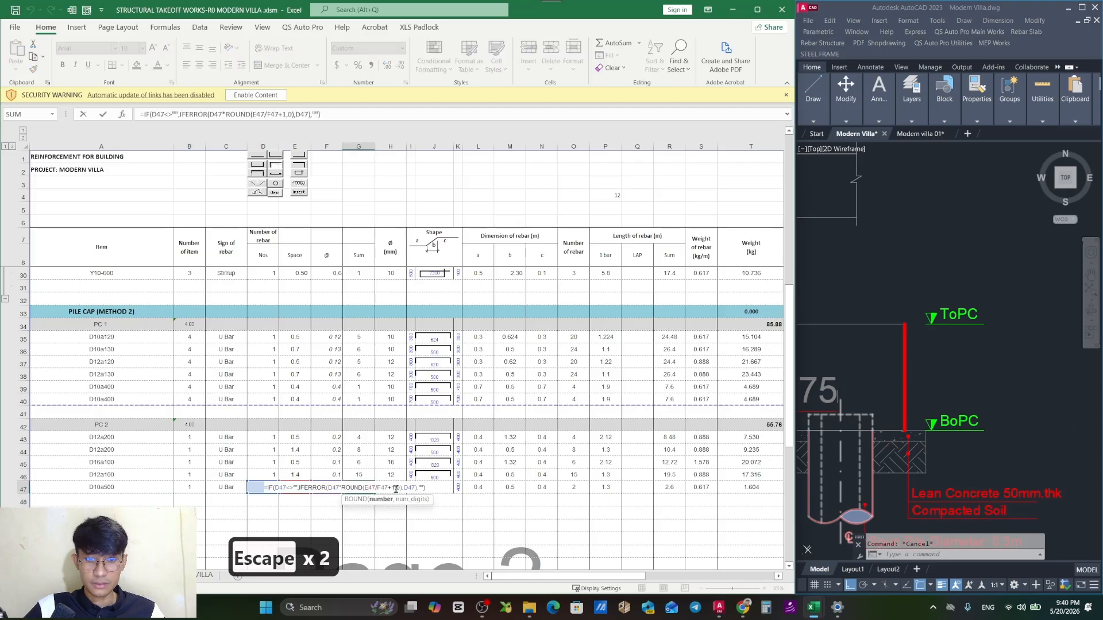
key(BackSpace)
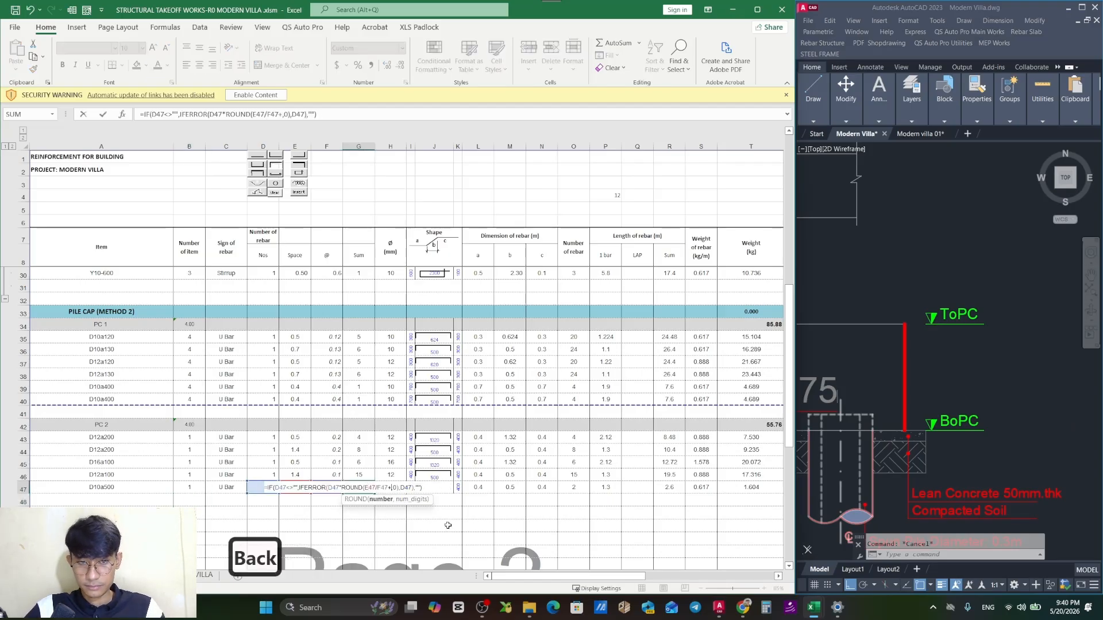
key(BackSpace)
key(Return)
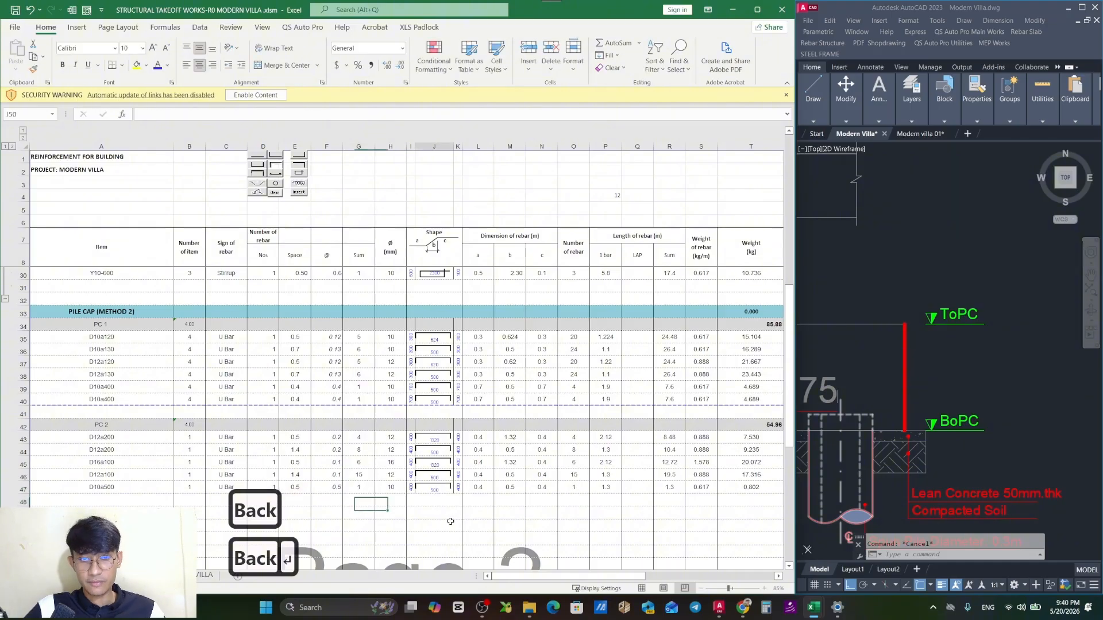
click(507, 513)
key(Escape)
click(650, 517)
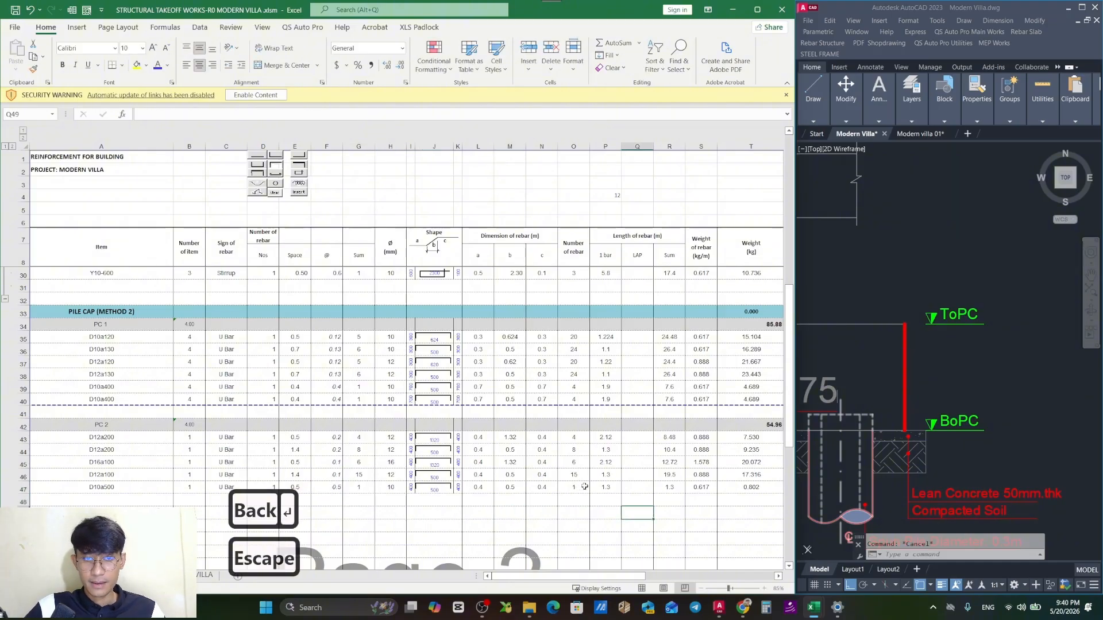
Check the PC 2 section and compare the bar count formulas in G47, G43 and G44.
click(963, 392)
scroll(963, 392, down, 4)
mouse_move(950, 379)
mouse_down()
mouse_move(868, 296)
mouse_move(955, 359)
mouse_move(937, 295)
mouse_up()
double_click(370, 486)
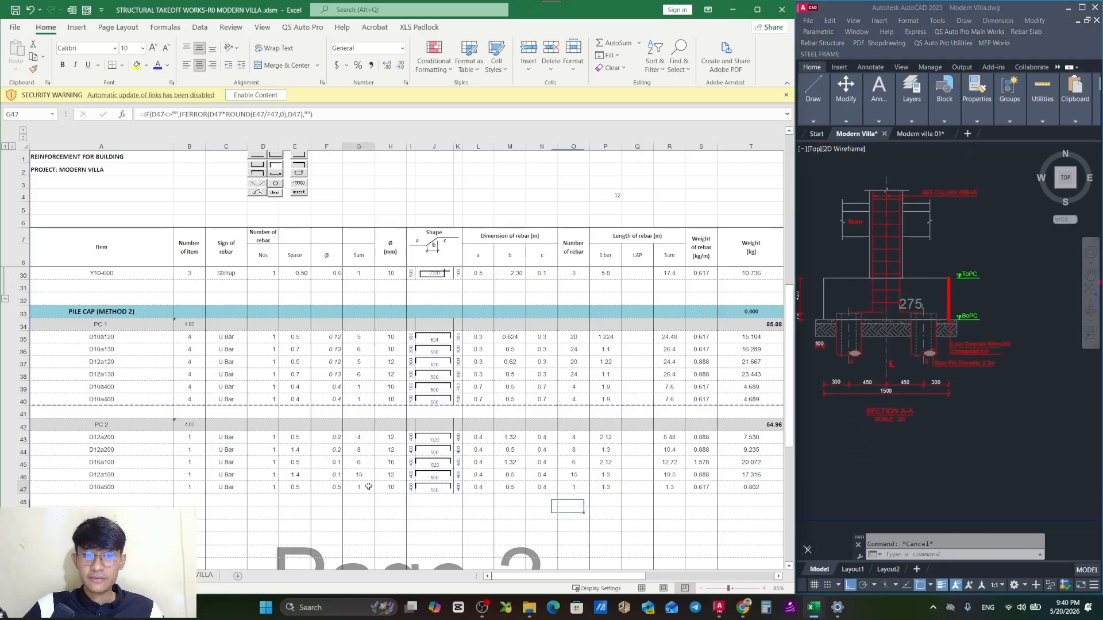
key(Escape)
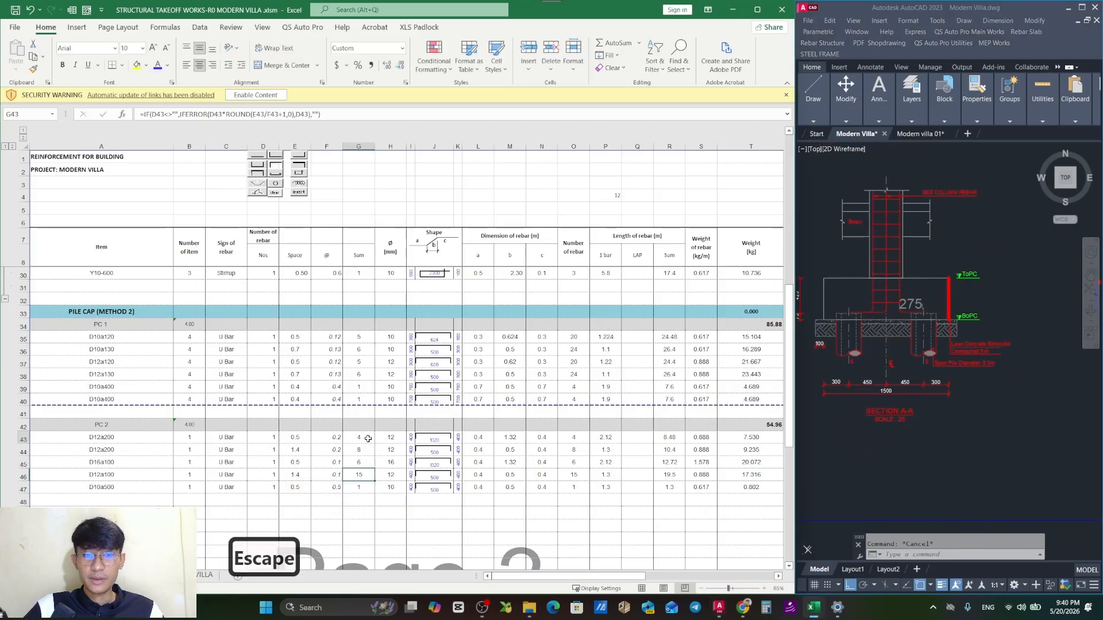
double_click(371, 439)
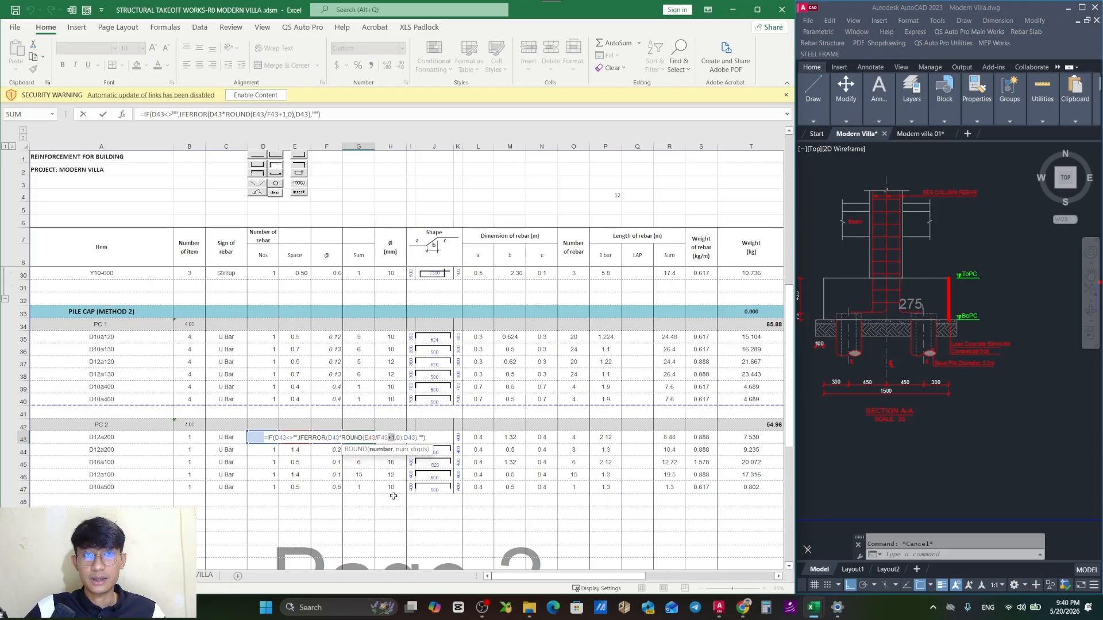
key(Escape)
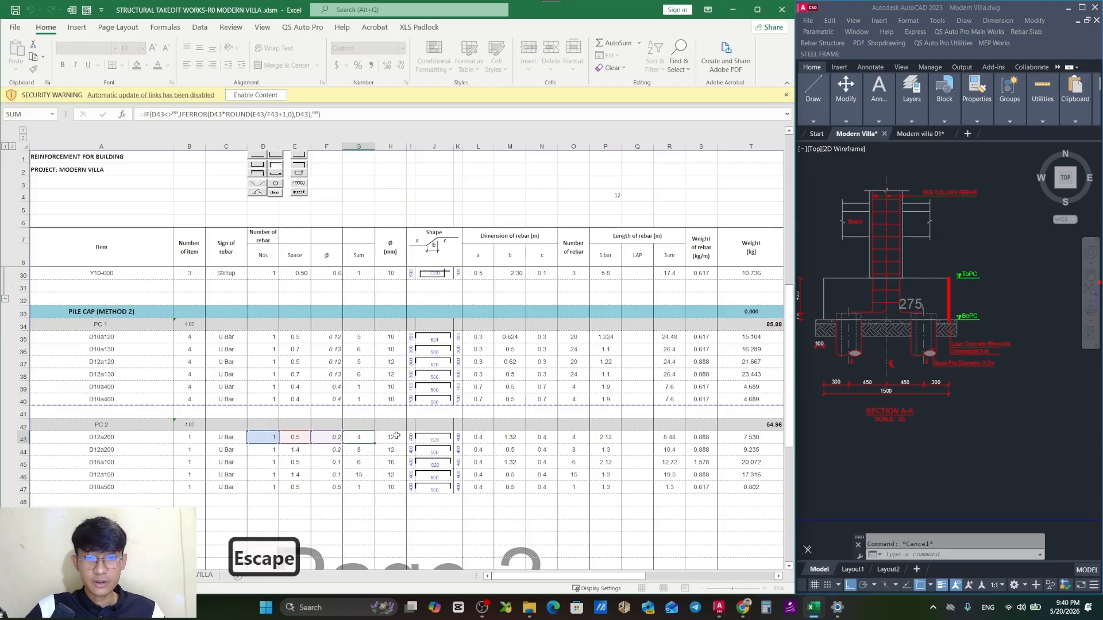
double_click(363, 454)
key(Escape)
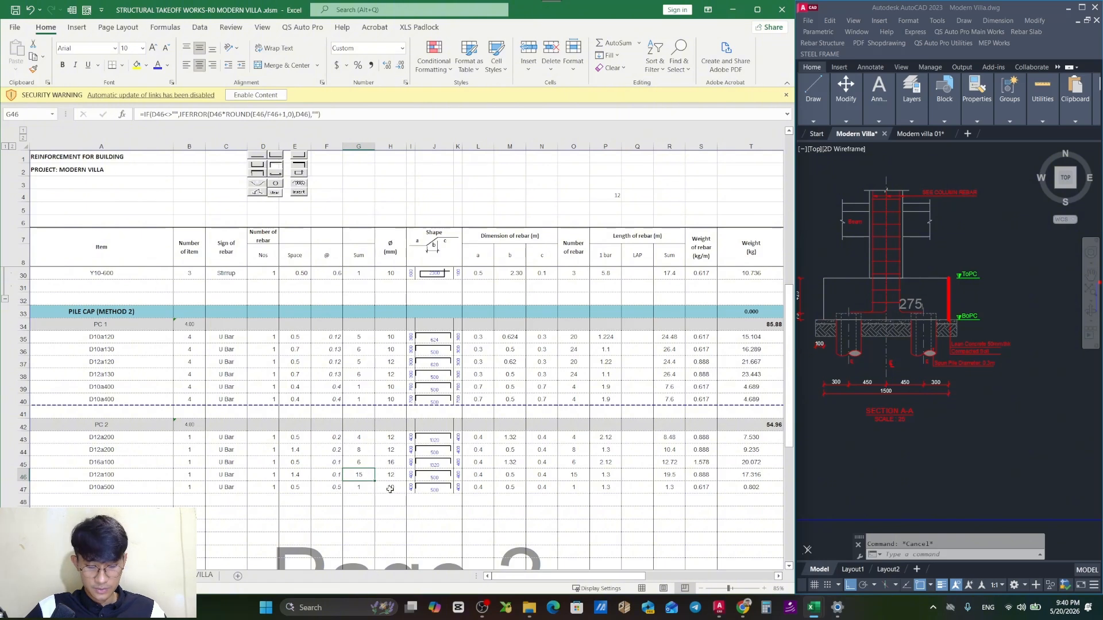
Restore the +1 in G47 by copying the bar count formula from G46, and check the pasted formula.
key(ctrl+c)
click(364, 488)
key(ctrl+v)
key(Escape)
double_click(364, 488)
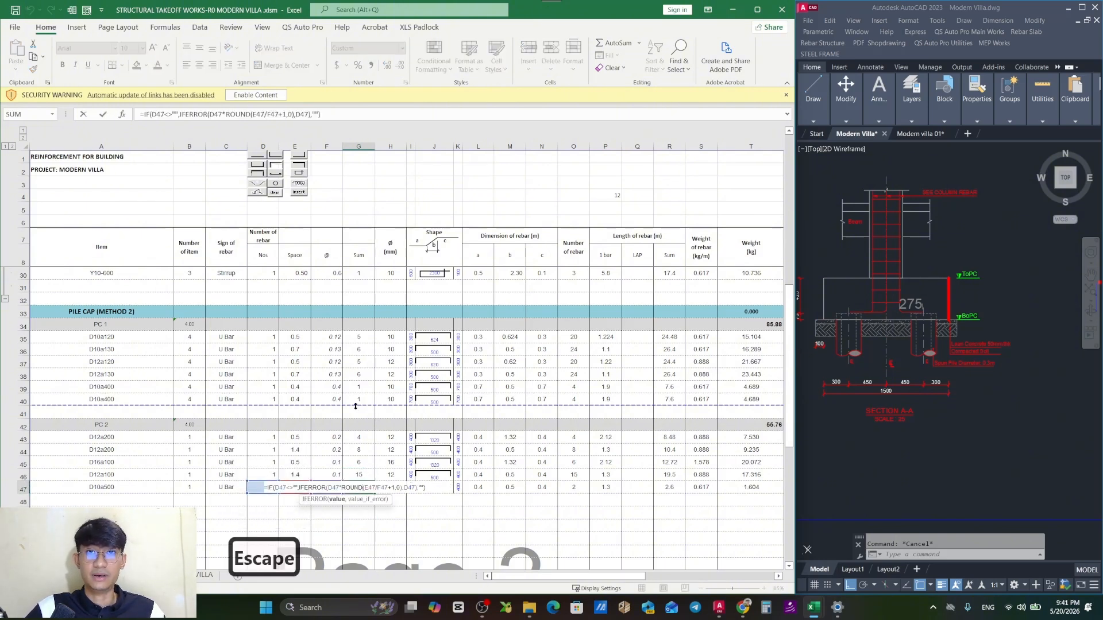
key(Escape)
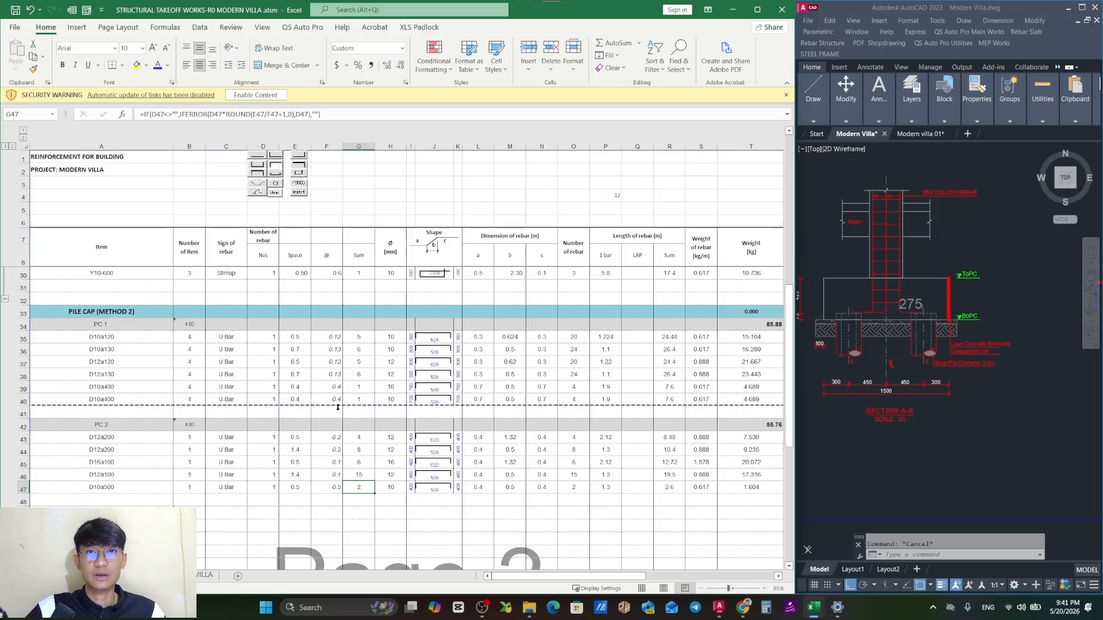
double_click(366, 488)
key(Escape)
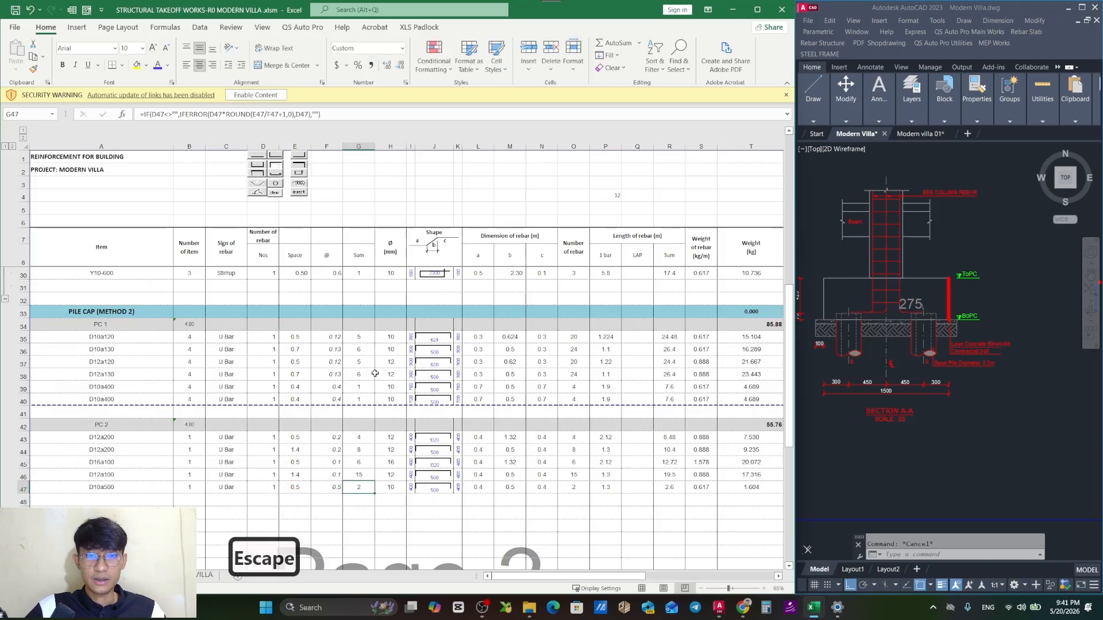
Copy the bar count formula from G38 into G39 and G40 for PC 1's two D10a400 bars.
key(ctrl+c)
key(Escape)
click(370, 371)
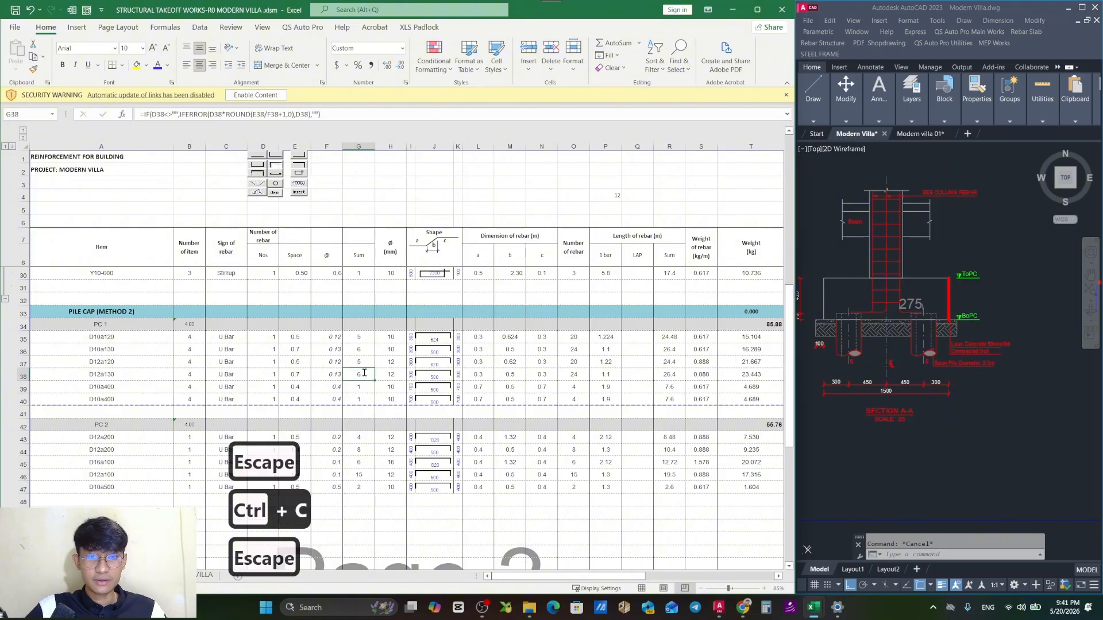
key(Escape)
key(ctrl+c)
click(368, 387)
key(ctrl+v)
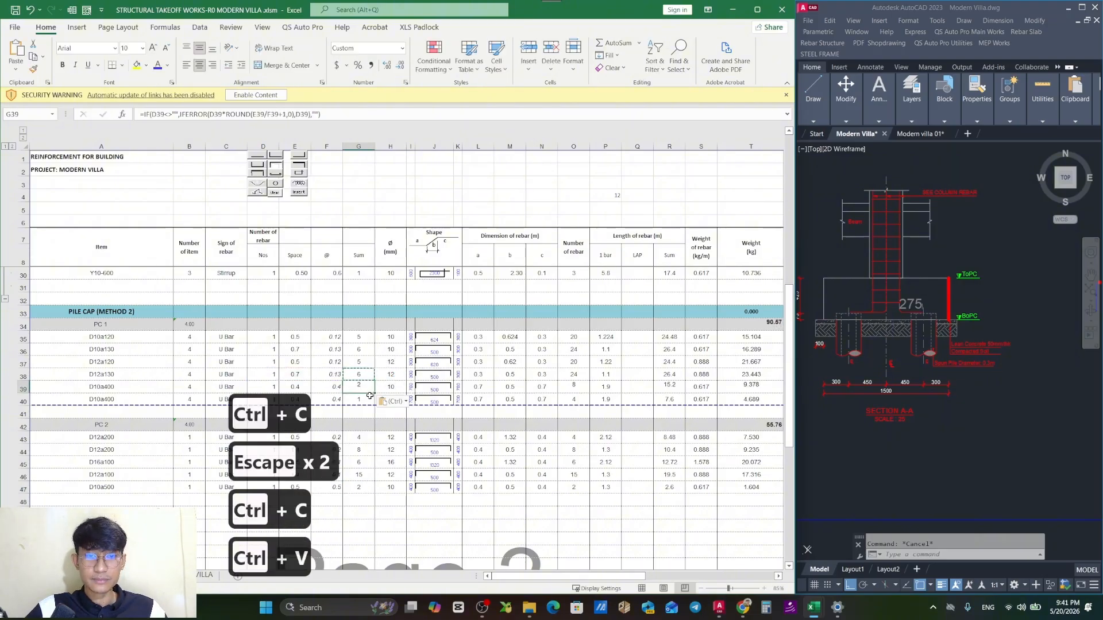
click(367, 399)
key(ctrl+v)
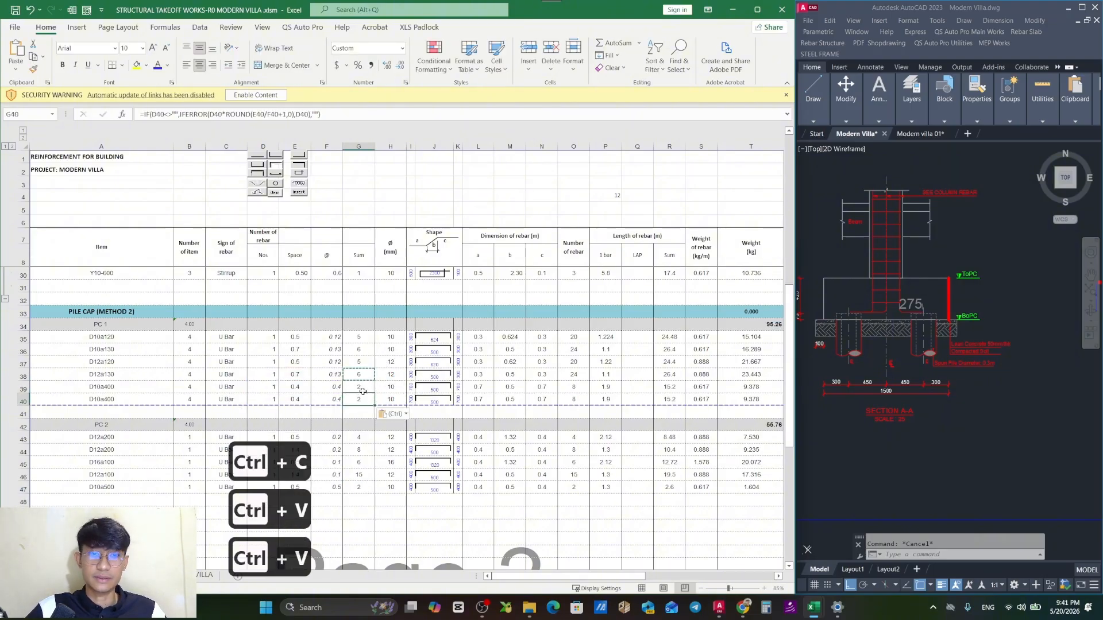
key(Escape)
Examine the D10a500 bar count formula in G47.
click(367, 493)
key(Escape)
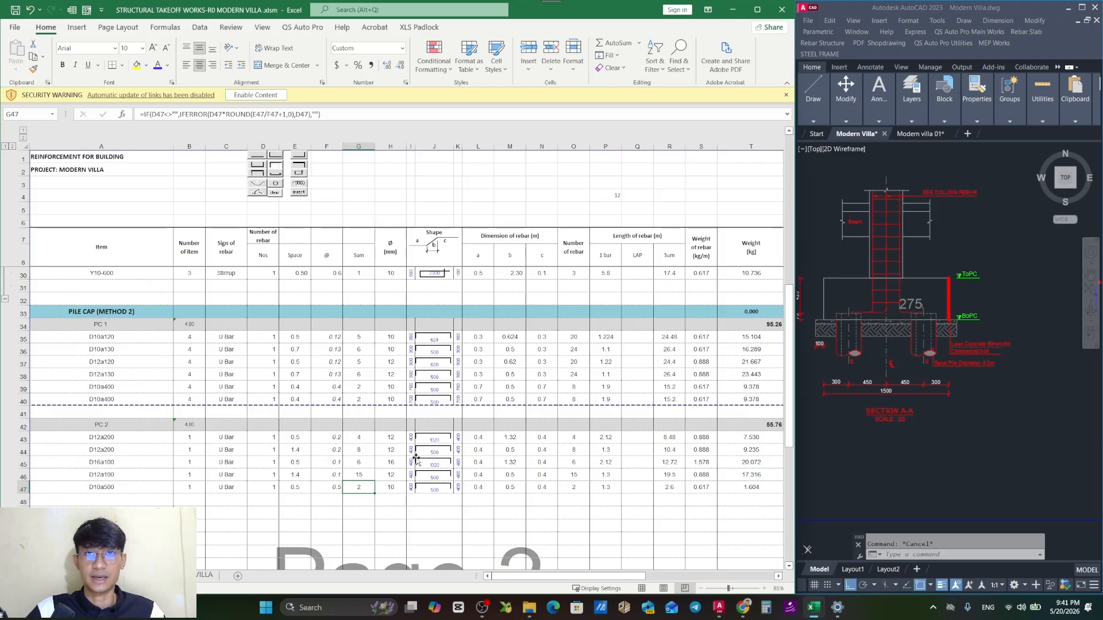
click(548, 538)
key(Escape)
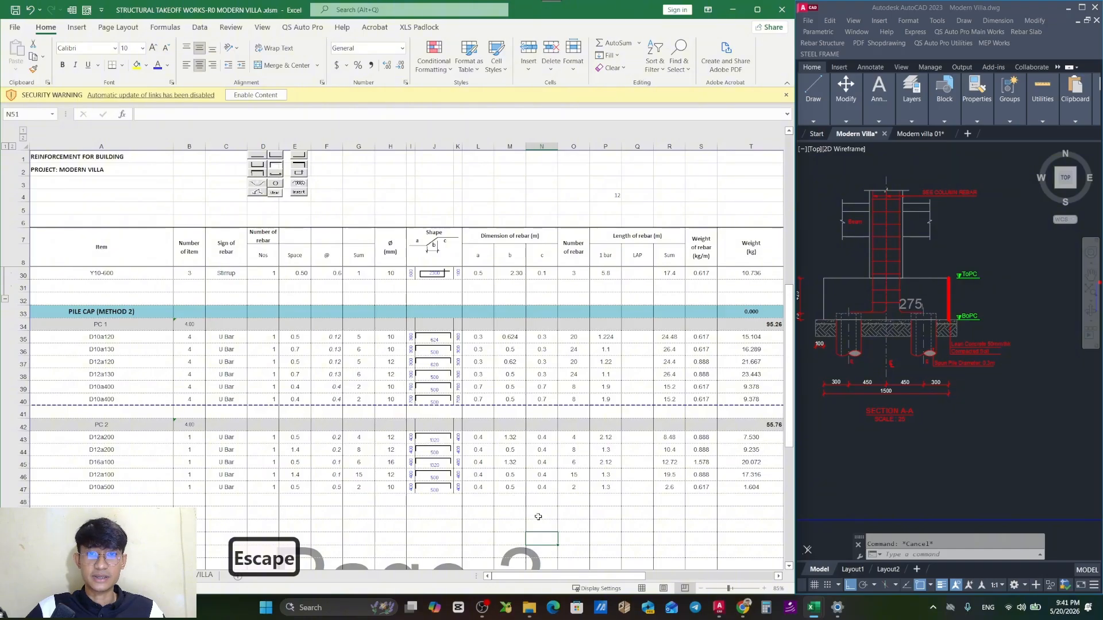
click(540, 522)
key(Escape)
click(363, 484)
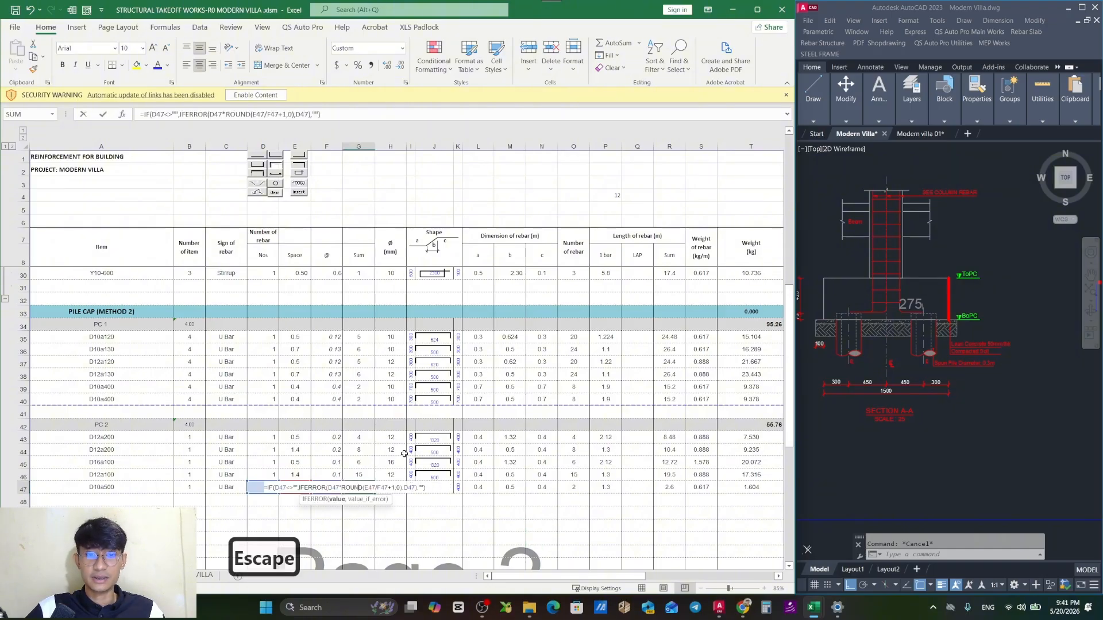
key(Escape)
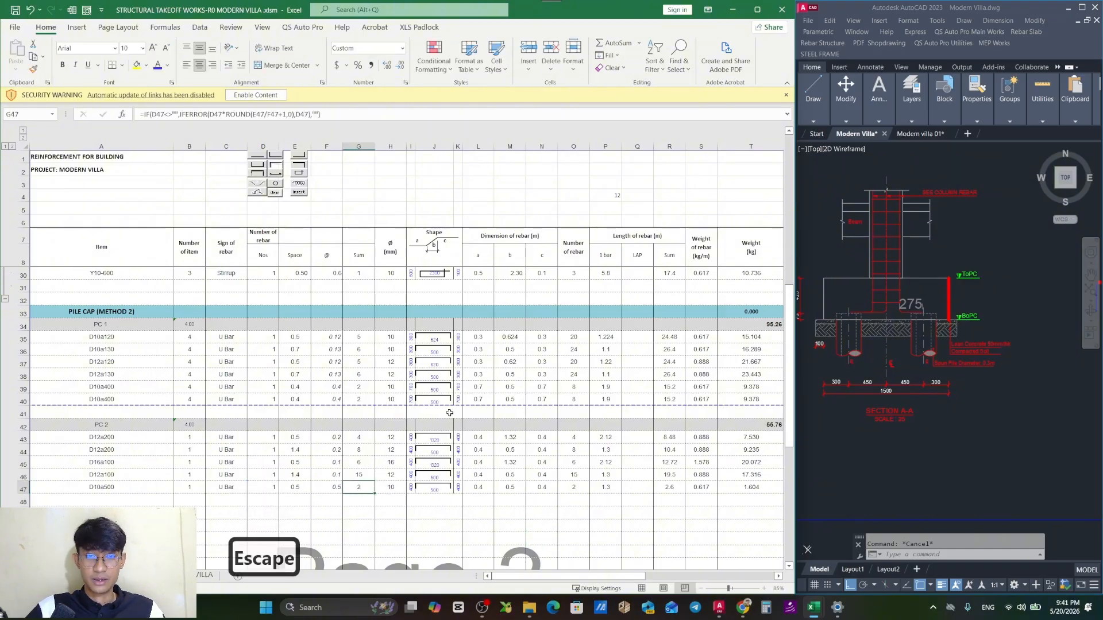
Save the takeoff workbook and select cell A48 in the next empty row.
click(595, 513)
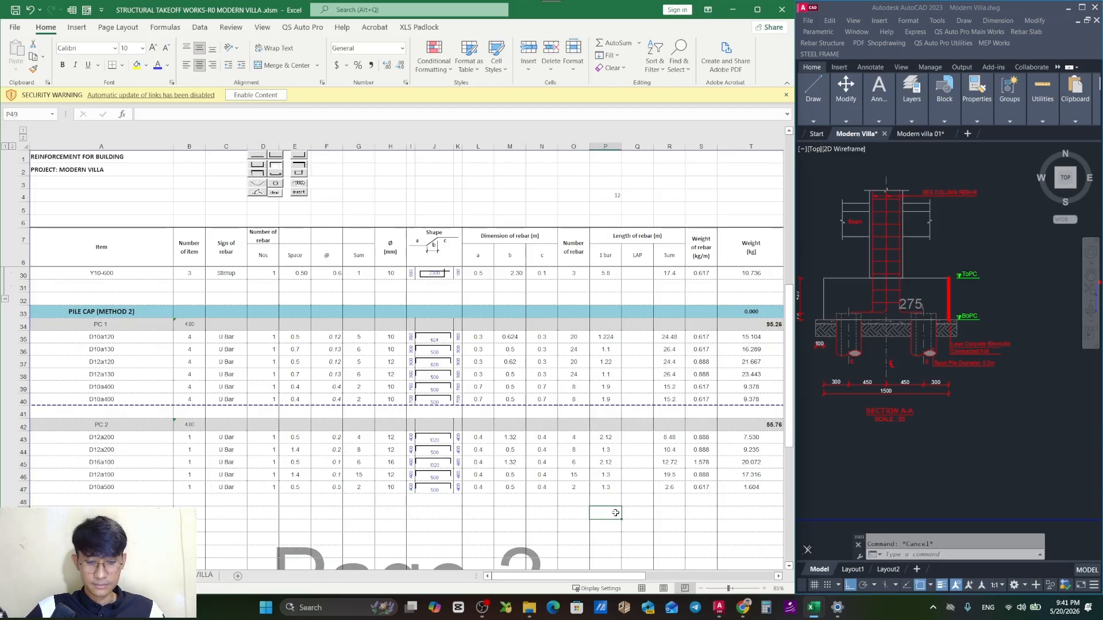
key(ctrl+s)
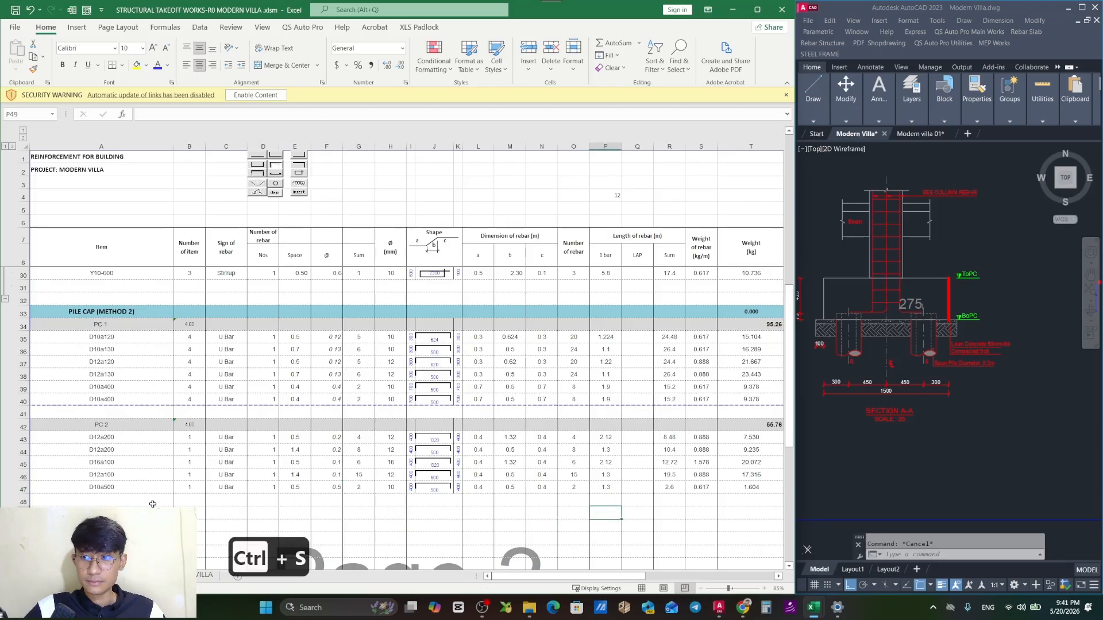
click(146, 501)
Write the length of the D10a500 detail's upper bar line, 1.4, into dimension a in L47 with Key Sum Length objects to active cell.
click(948, 382)
scroll(948, 383, down, 5)
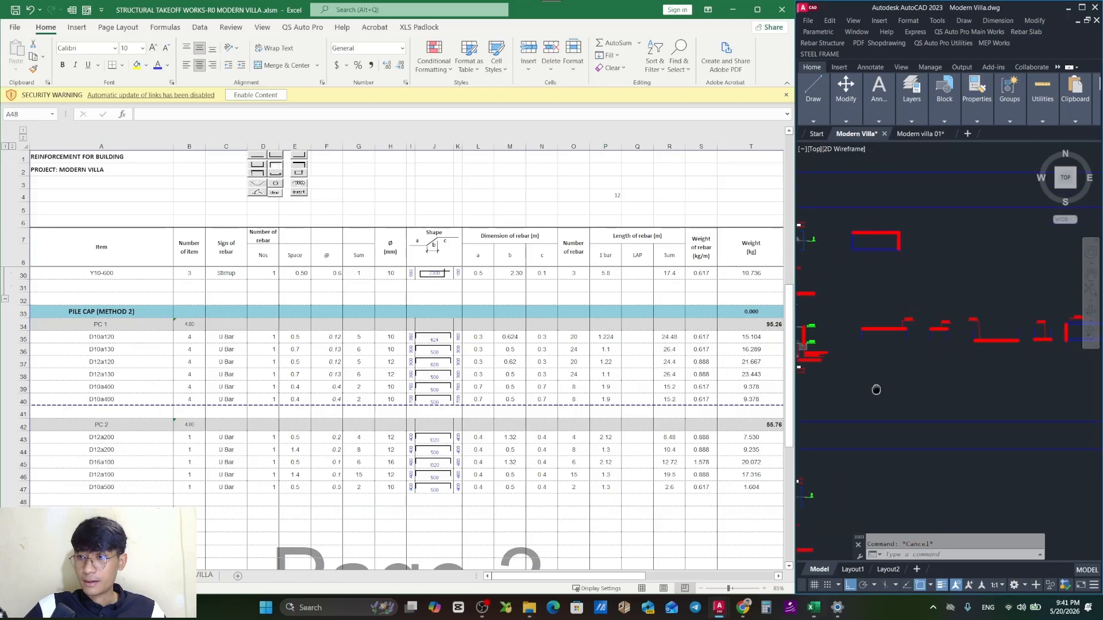
scroll(910, 369, up, 5)
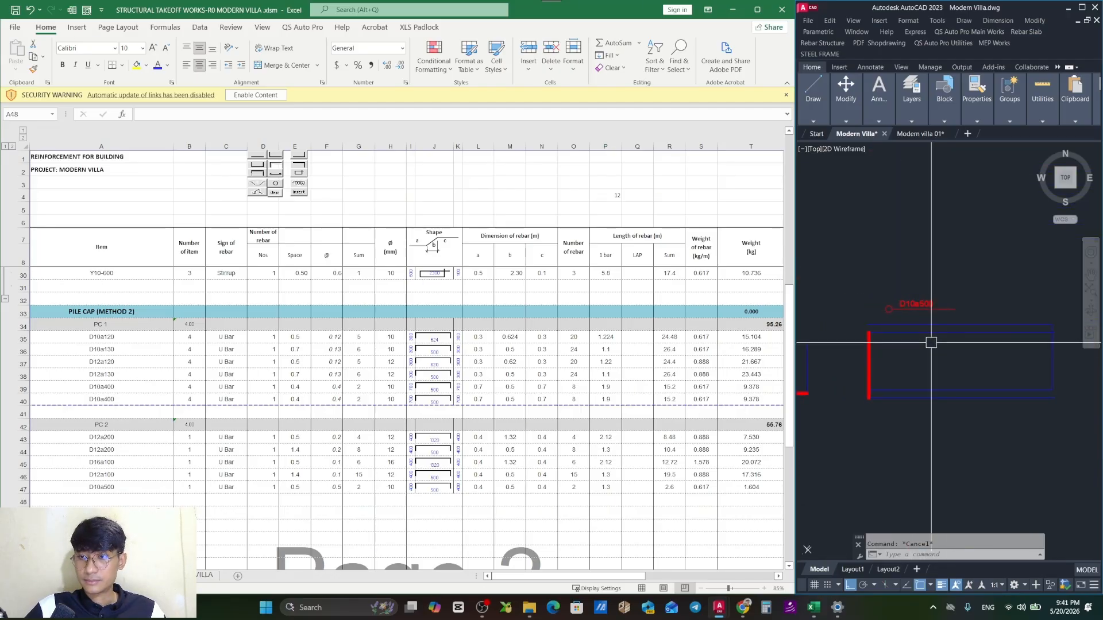
click(949, 44)
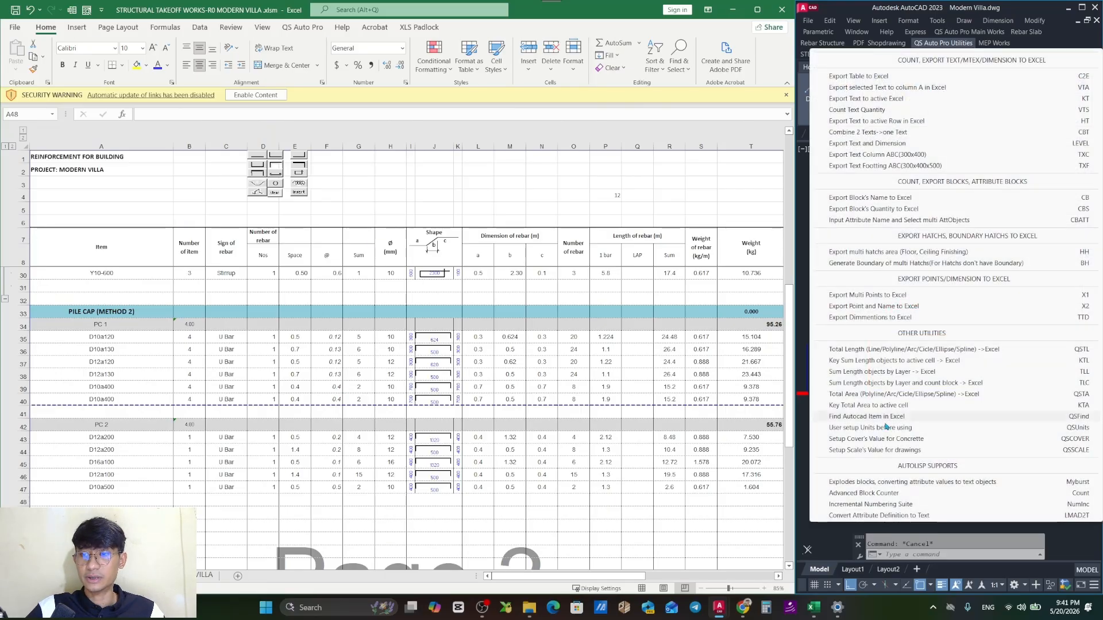
click(871, 361)
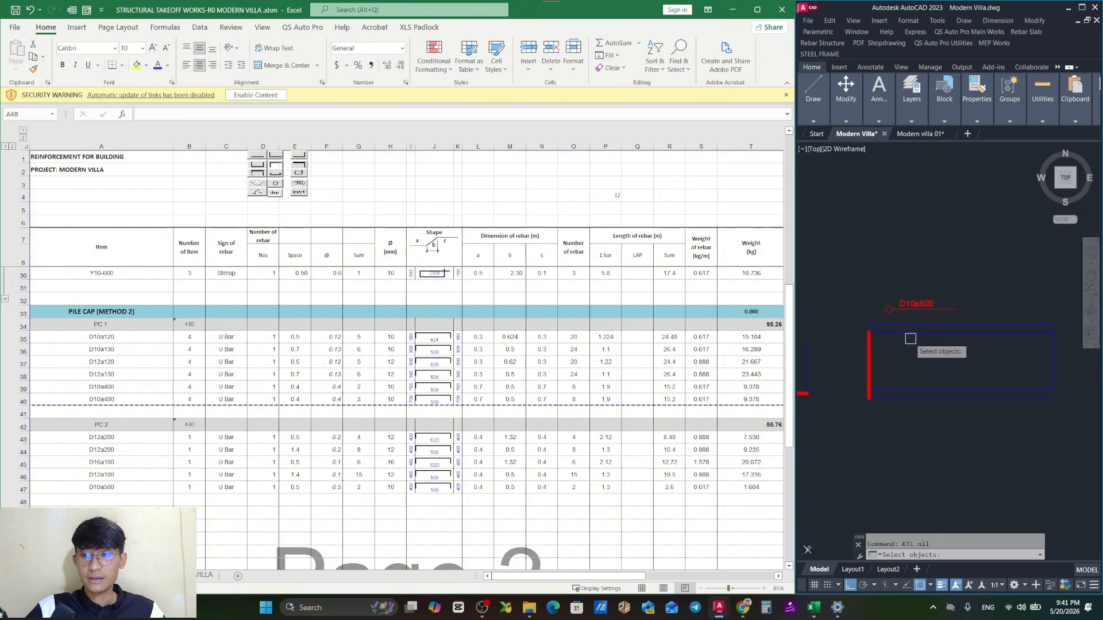
key(Escape)
key(Escape)
key(Escape)
click(483, 489)
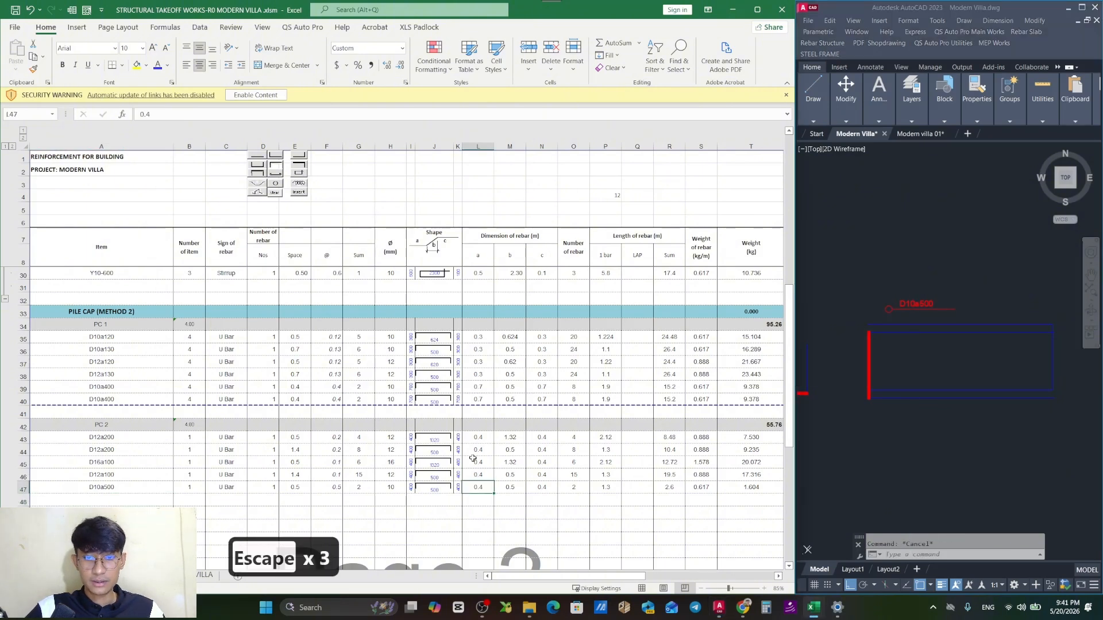
click(961, 268)
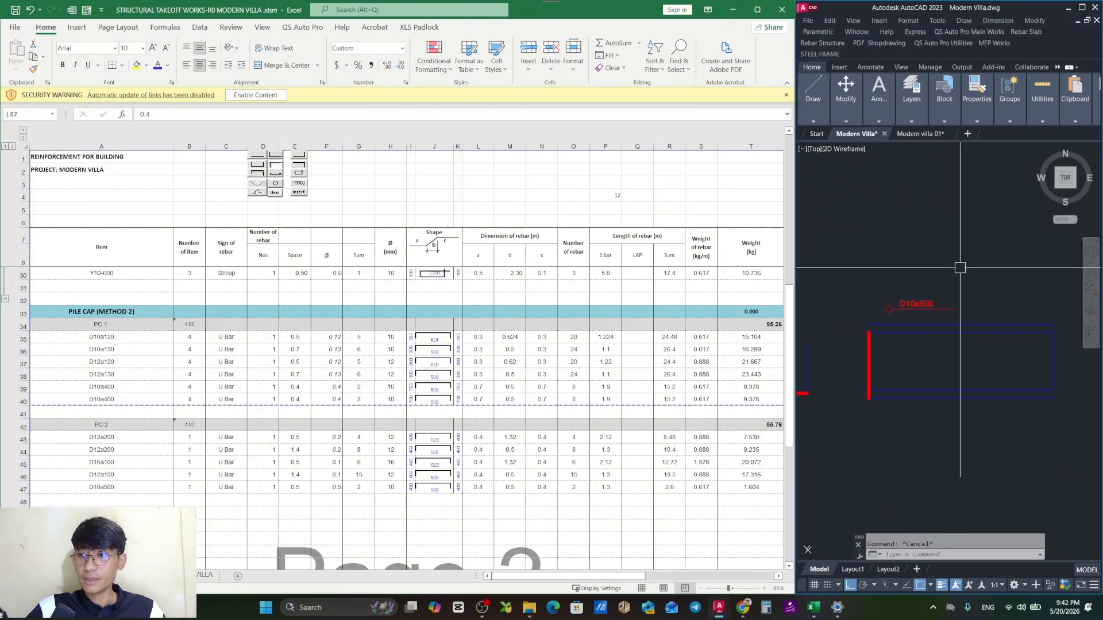
key(space)
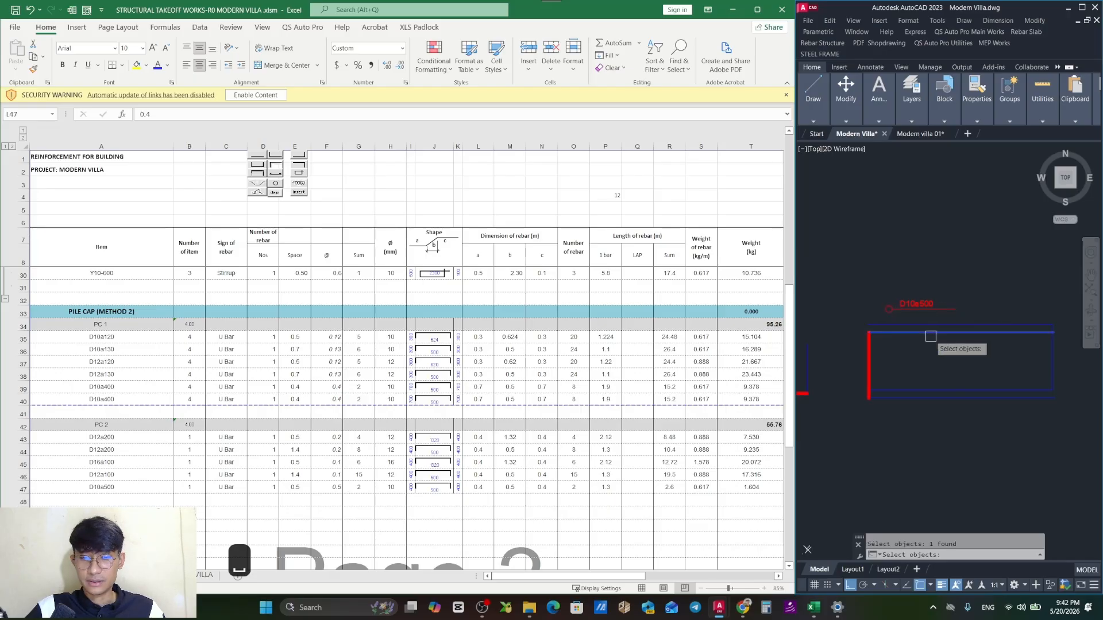
key(space)
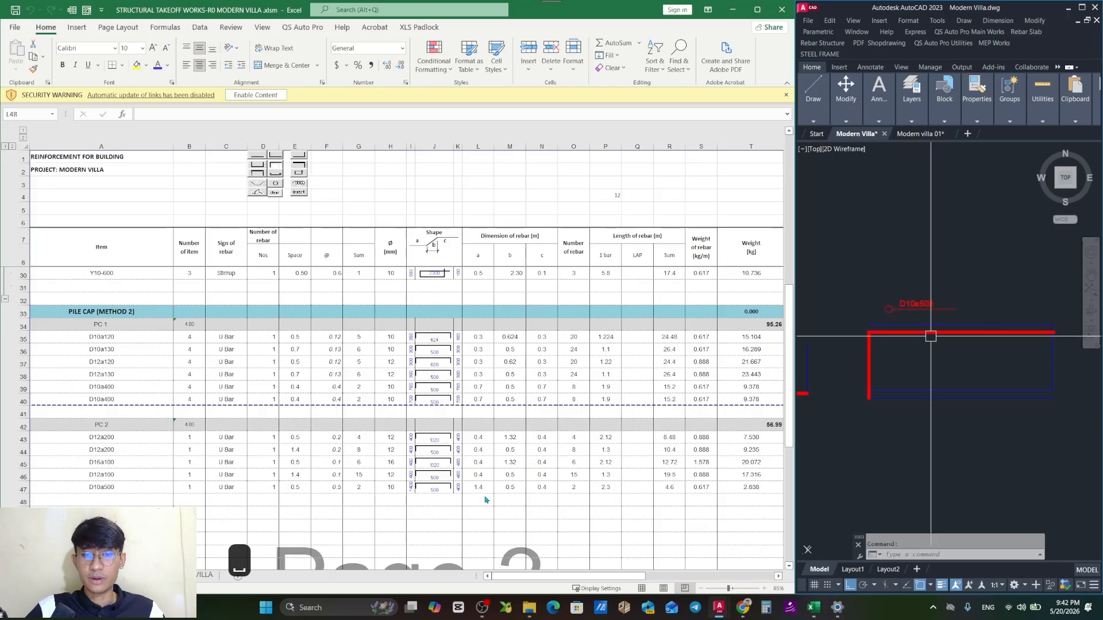
key(space)
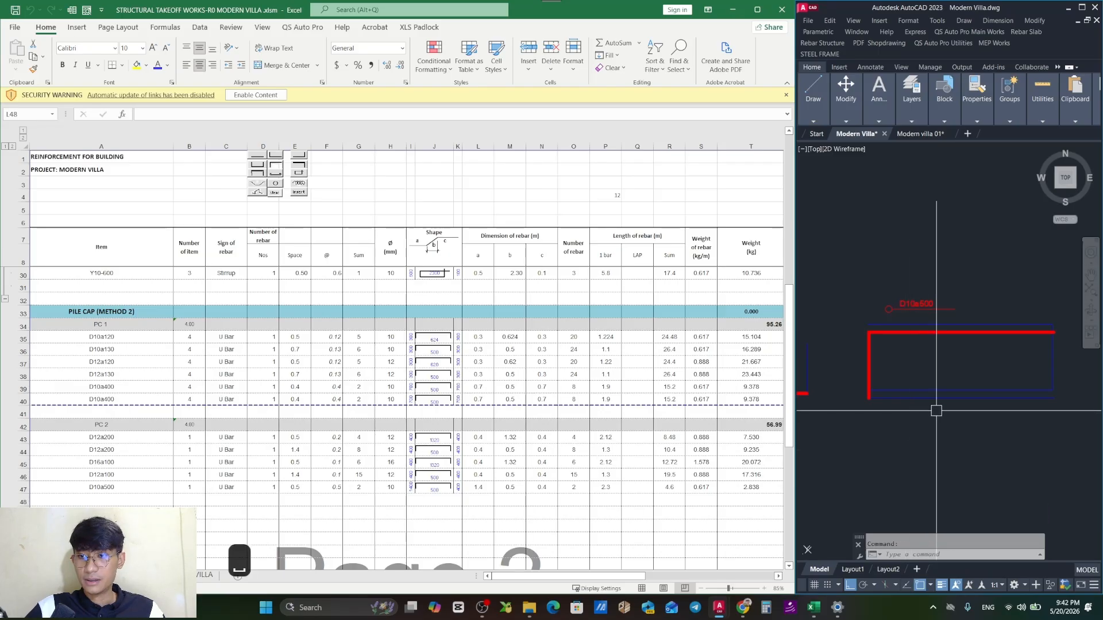
key(Escape)
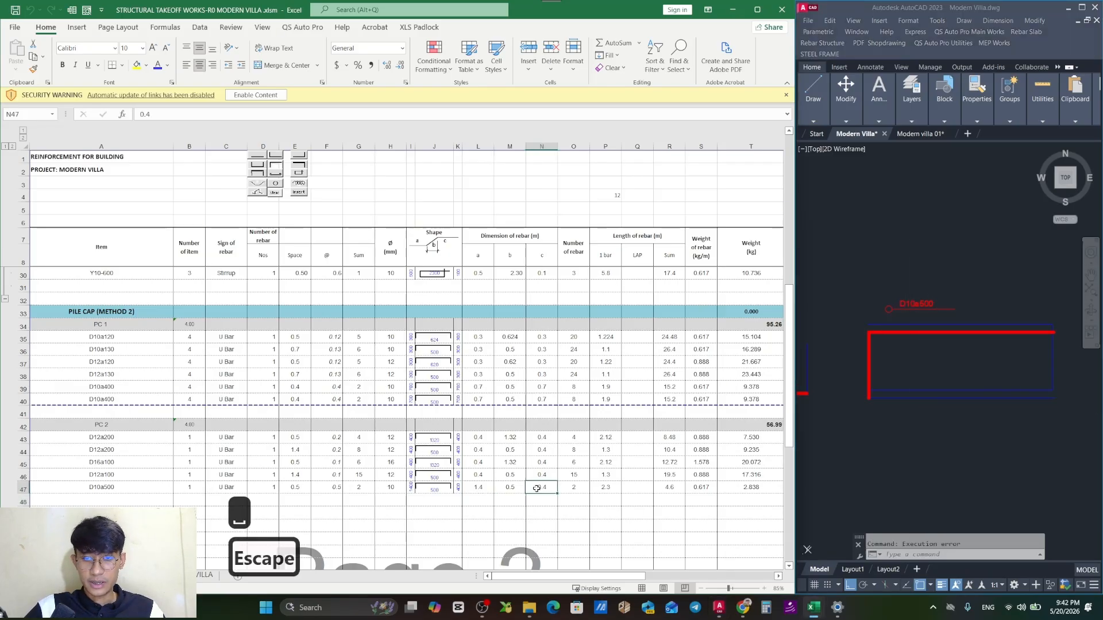
Write the length of the D10a500 detail's lower bar line, 1.4, into dimension c in N47.
key(space)
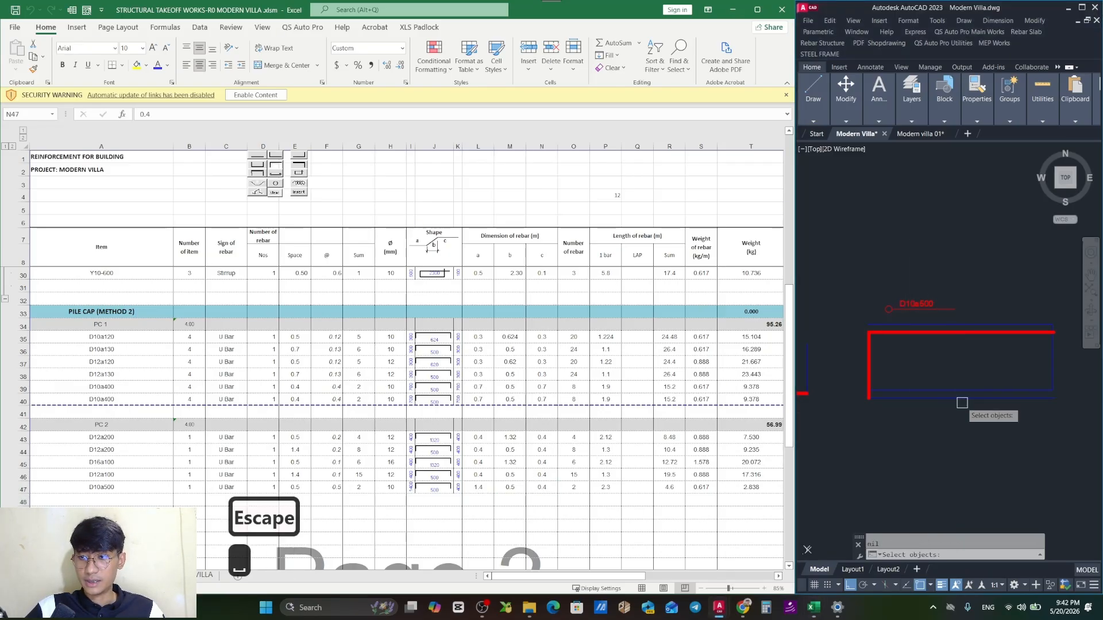
click(962, 400)
key(space)
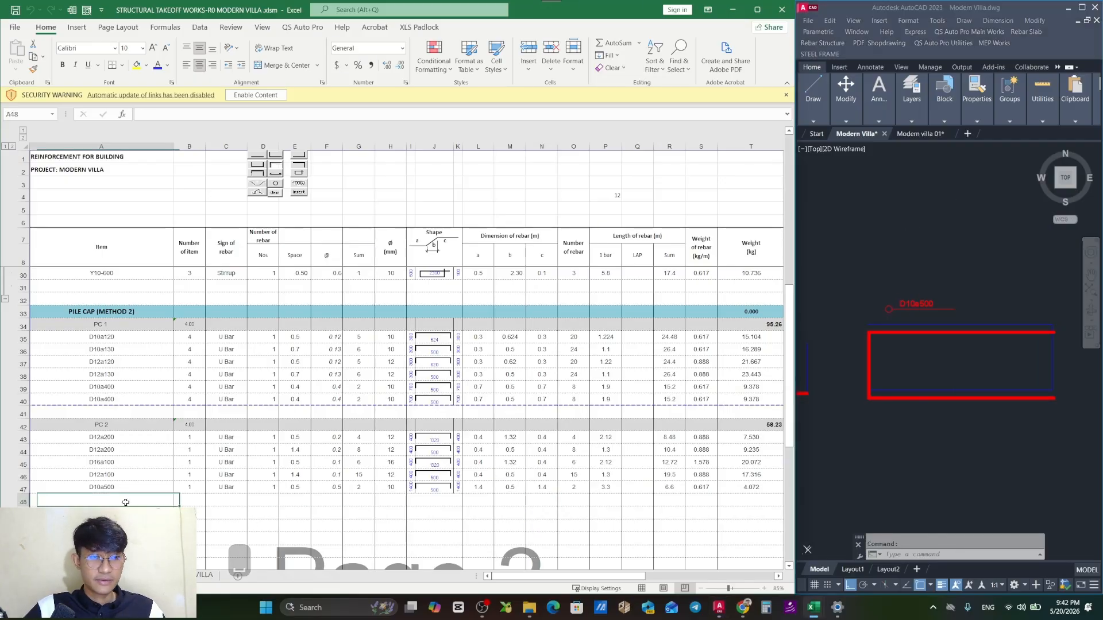
key(Escape)
Run the slab U Shape Rebar takeoff by points in row 48 with thickness 500, the D10a500 label and the detail's vertical side as bar length.
click(1026, 32)
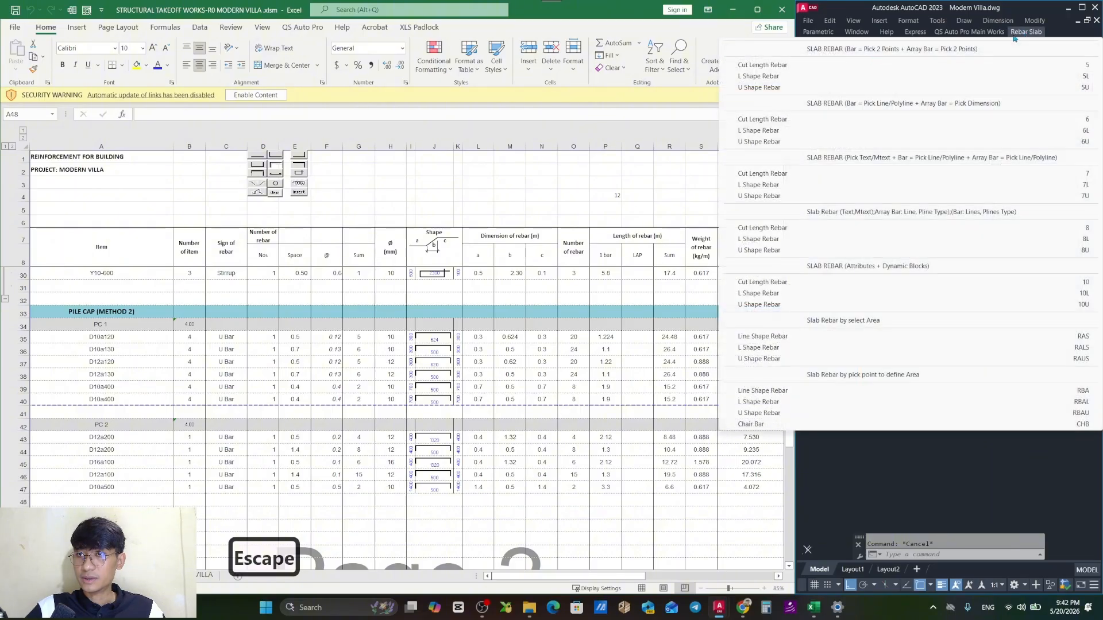
click(816, 88)
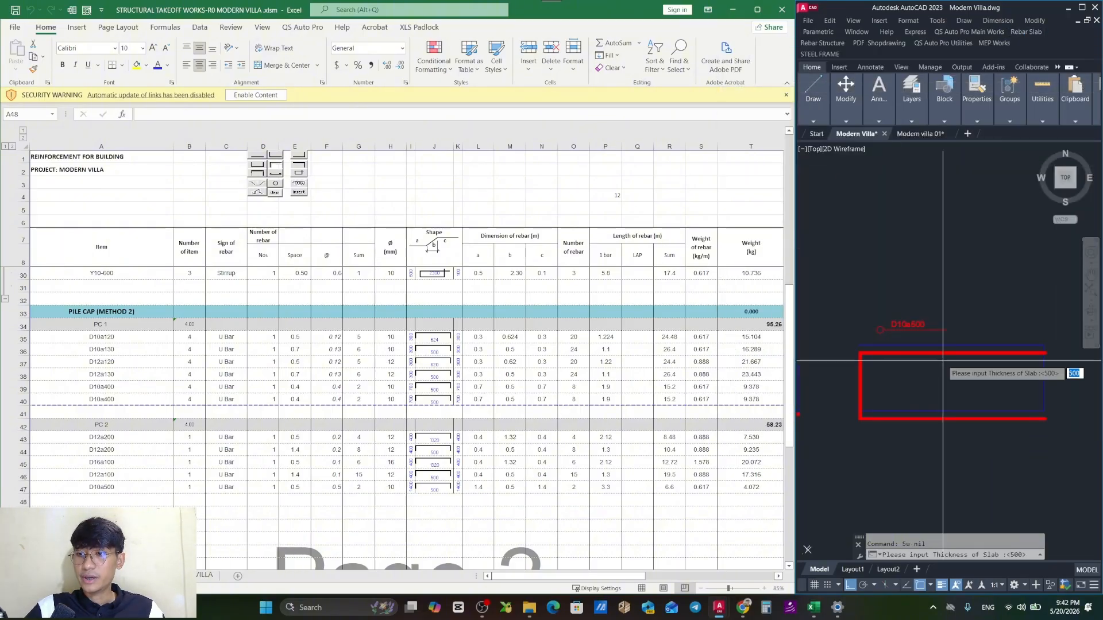
key(Return)
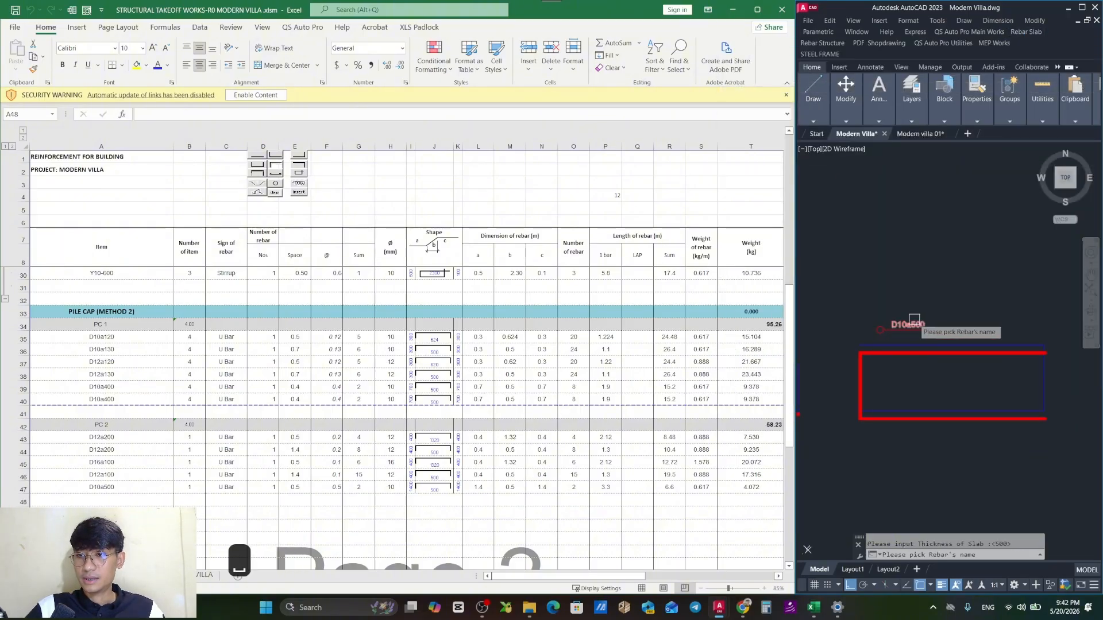
scroll(1055, 359, up, 2)
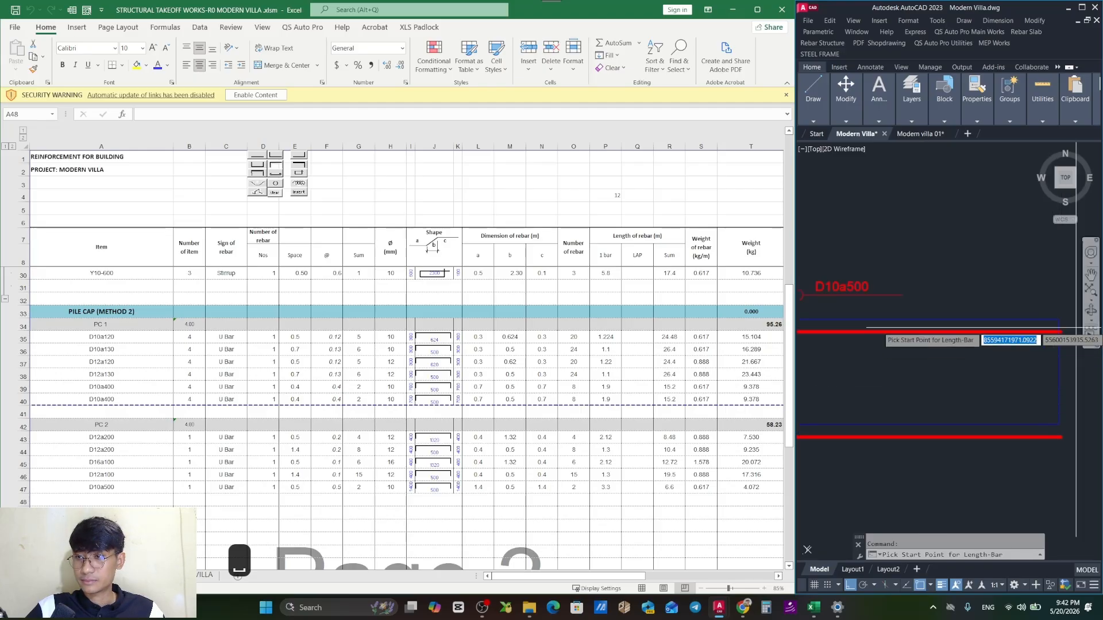
click(1058, 319)
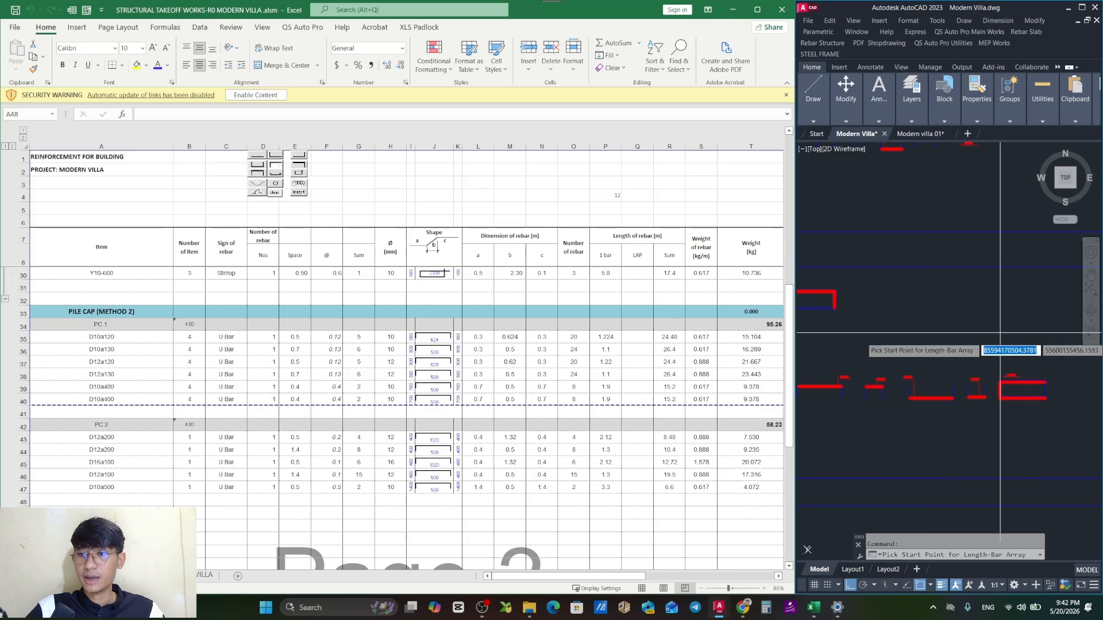
Pick the array length along the pile cap's outer edge in Section A-A, from ToPC to BoPC, and end the U bar command.
scroll(935, 388, down, 5)
scroll(969, 354, up, 5)
scroll(984, 347, up, 4)
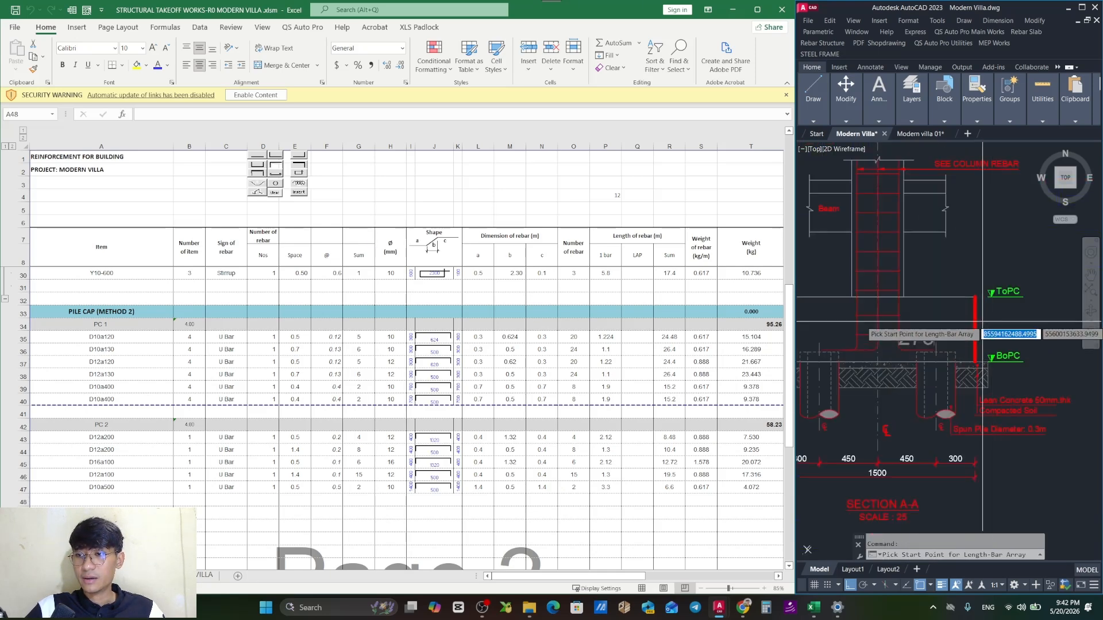
click(975, 294)
scroll(975, 297, up, 3)
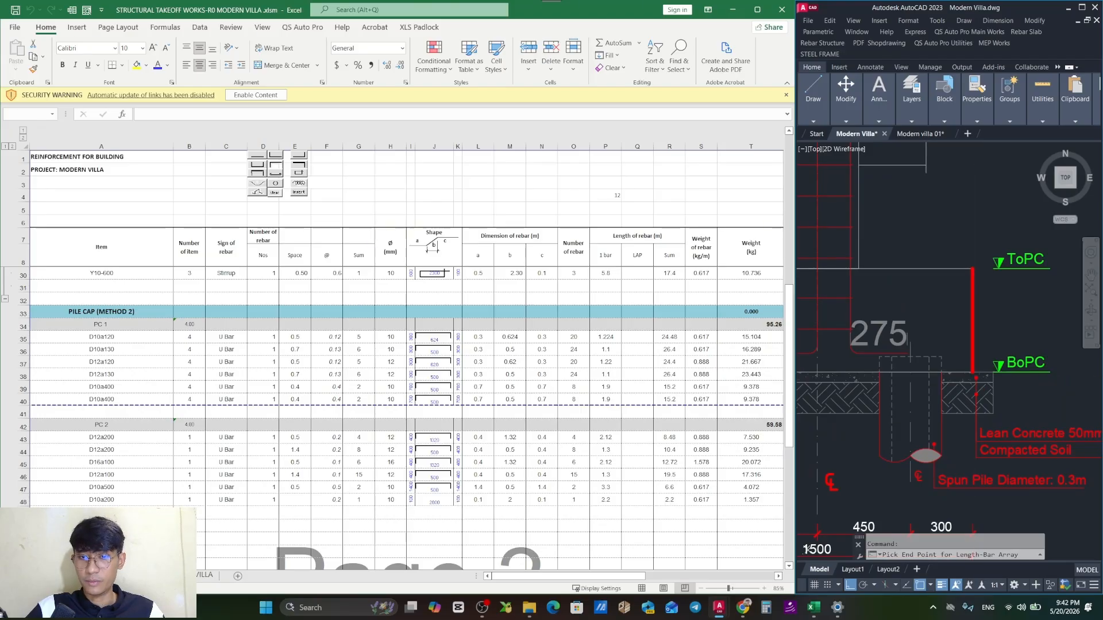
click(974, 377)
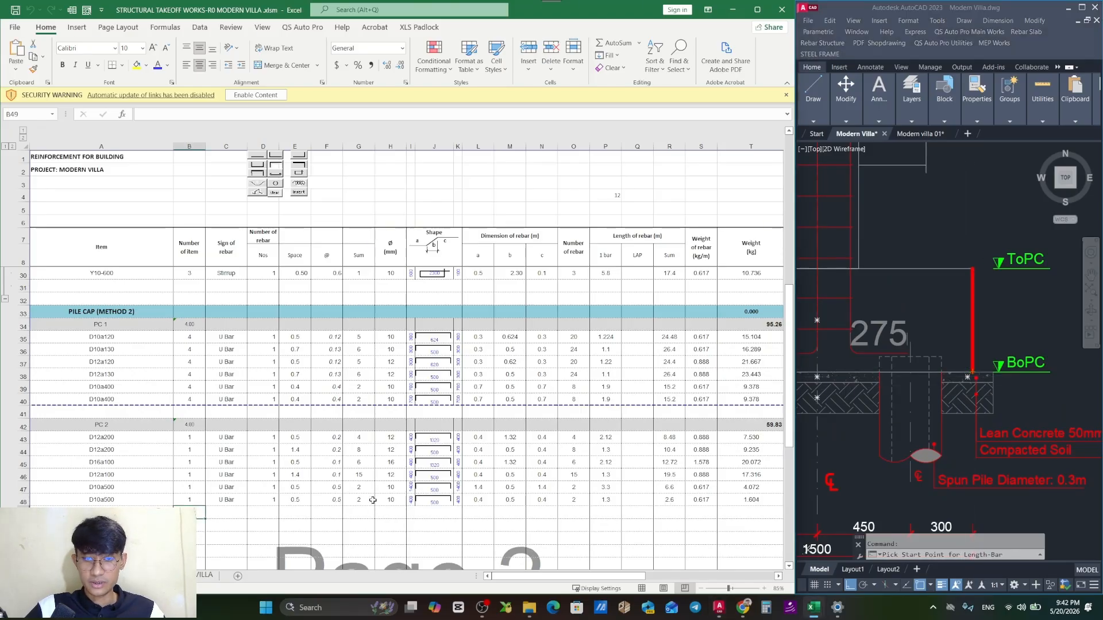
scroll(919, 327, down, 6)
key(Escape)
key(Escape)
key(Escape)
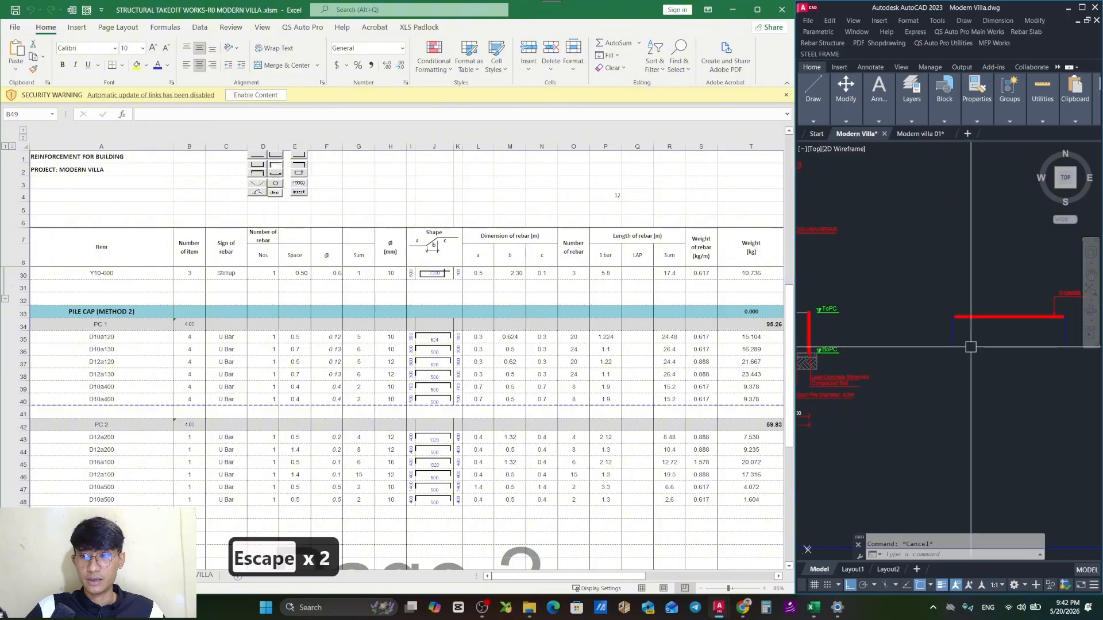
Check the bar count formula in G47 and locate the D10a500 detail in the drawing.
click(364, 487)
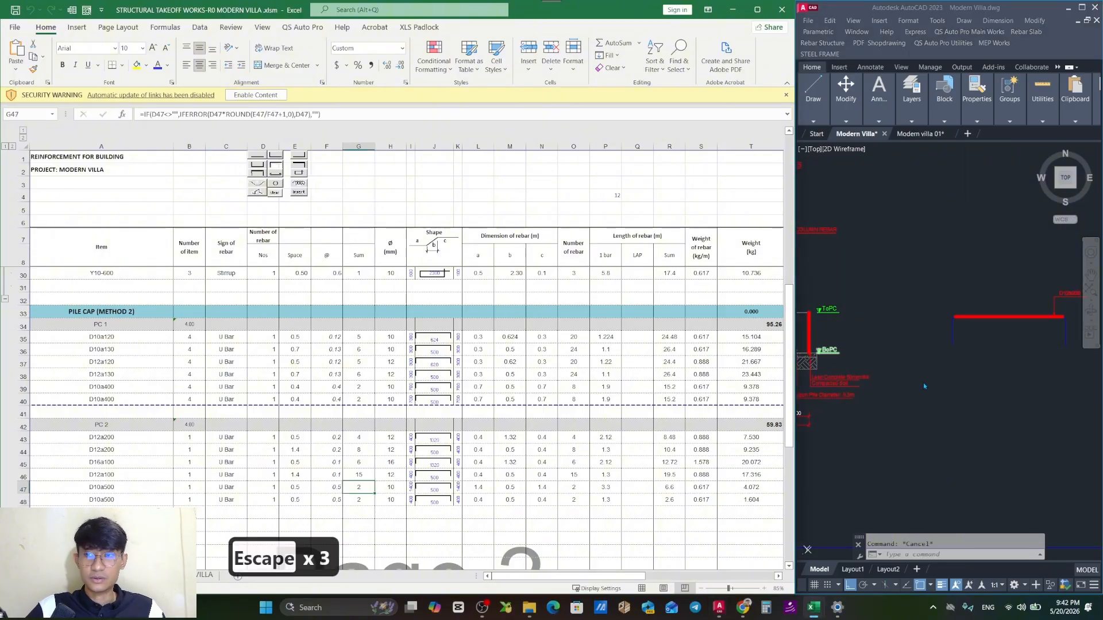
drag(1036, 339, 896, 362)
scroll(1045, 397, down, 2)
drag(1045, 396, 947, 397)
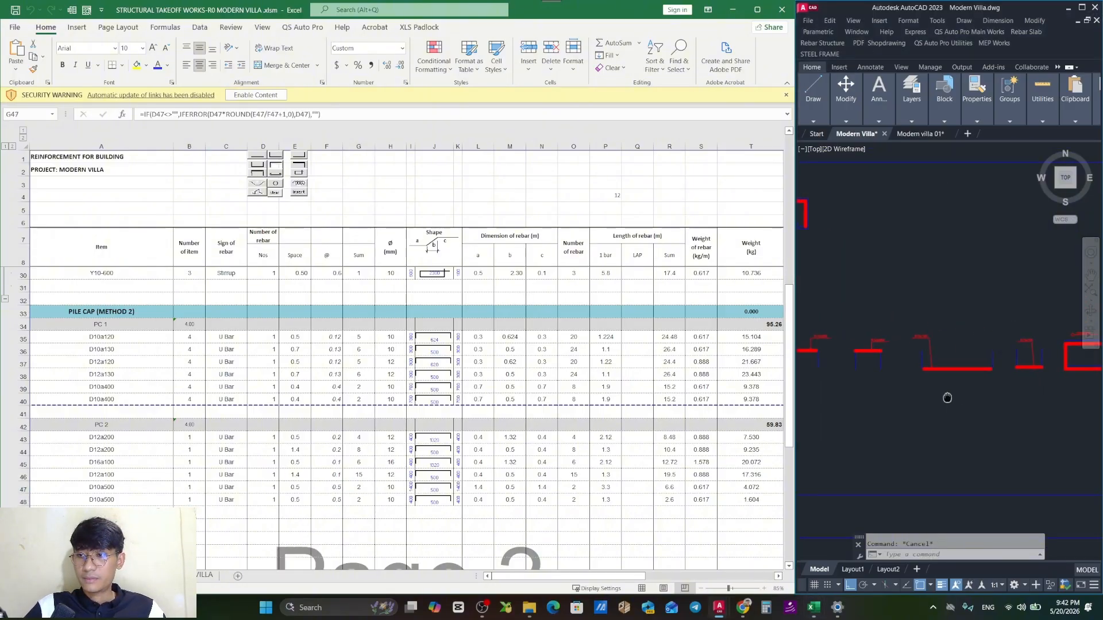
scroll(951, 372, up, 2)
drag(1063, 379, 928, 373)
scroll(928, 371, down, 2)
scroll(957, 348, up, 2)
Export the D10a500 outline's upper and lower horizontal line lengths, 1.4 and 1.39, into dimensions a and c in L48 and N48.
click(537, 518)
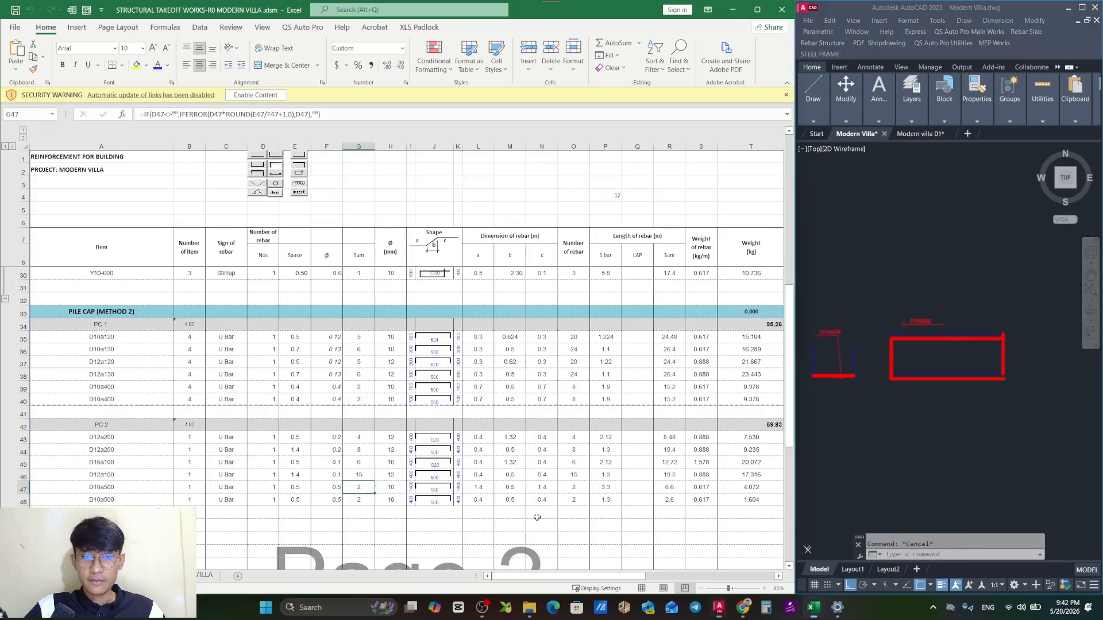
click(466, 497)
click(951, 313)
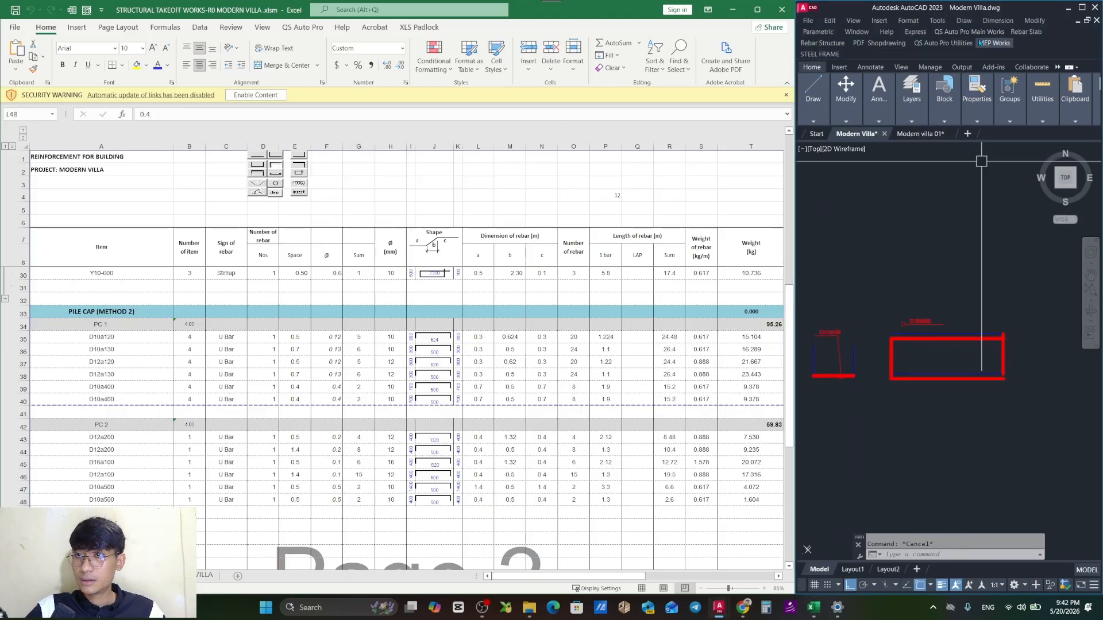
click(969, 43)
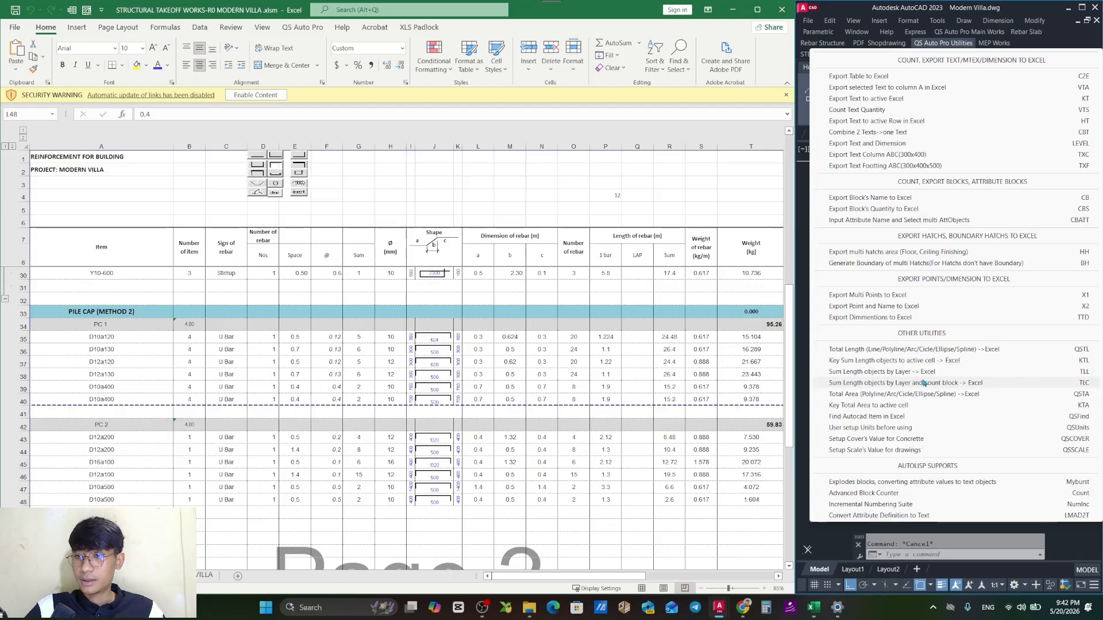
click(919, 361)
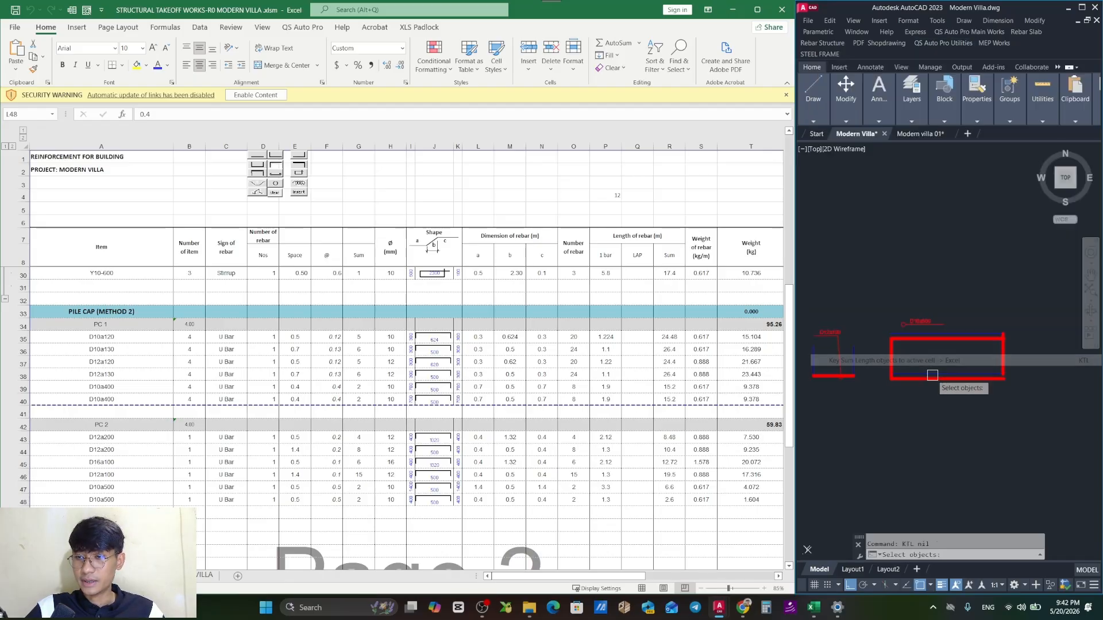
scroll(919, 329, up, 2)
click(925, 336)
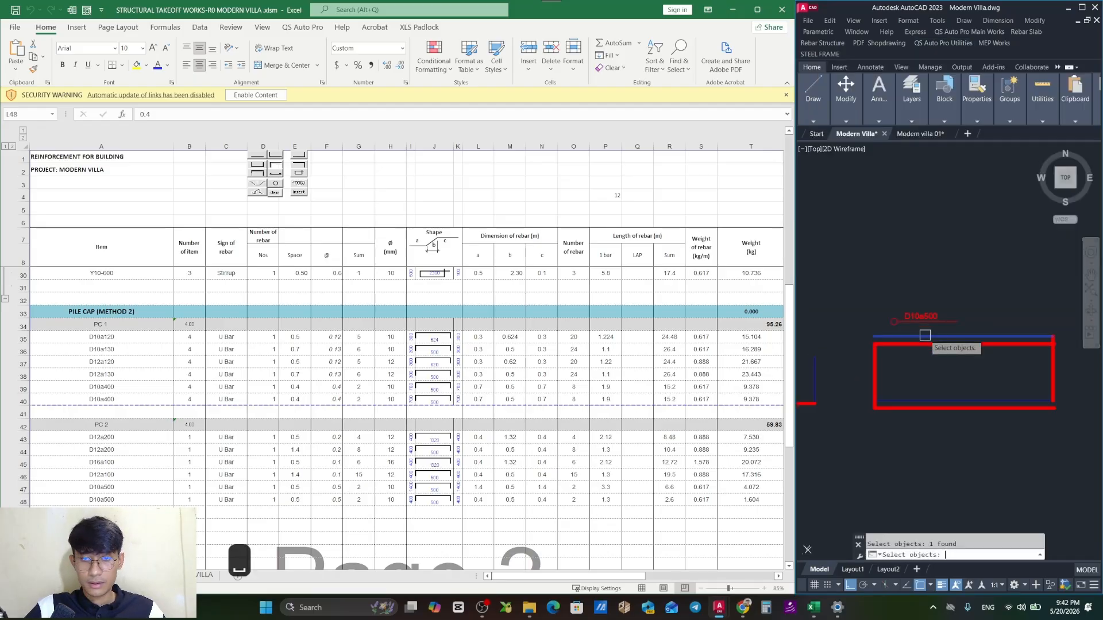
key(Return)
key(Return)
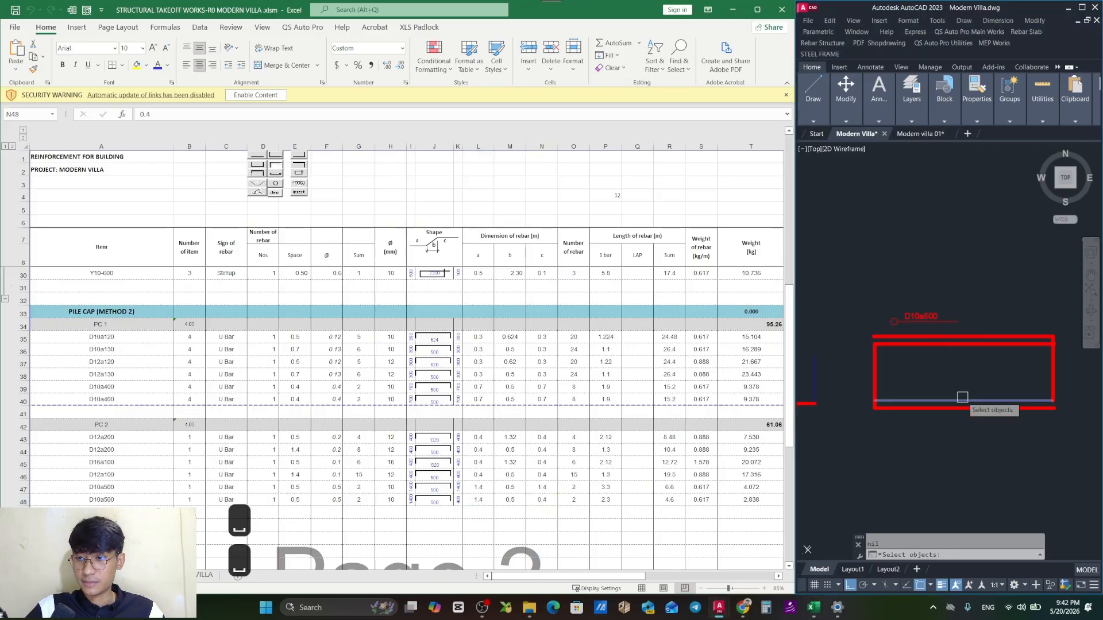
key(space)
Set the PC 2 item count in B42 to the sum of Cal.Noted cells E118:E126.
scroll(964, 401, down, 6)
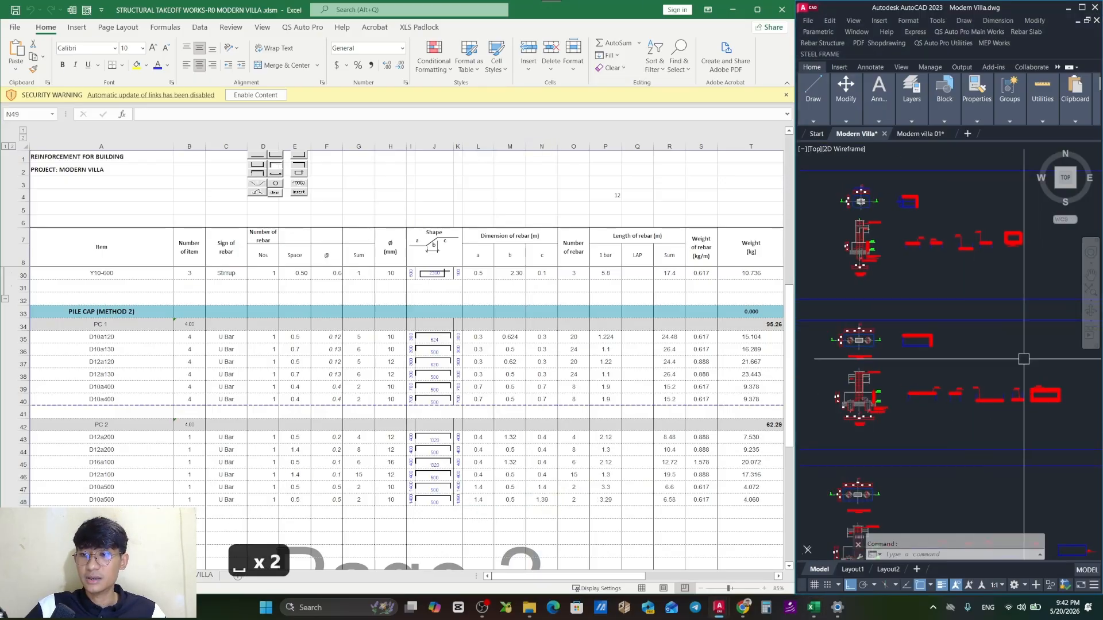
drag(888, 394, 895, 348)
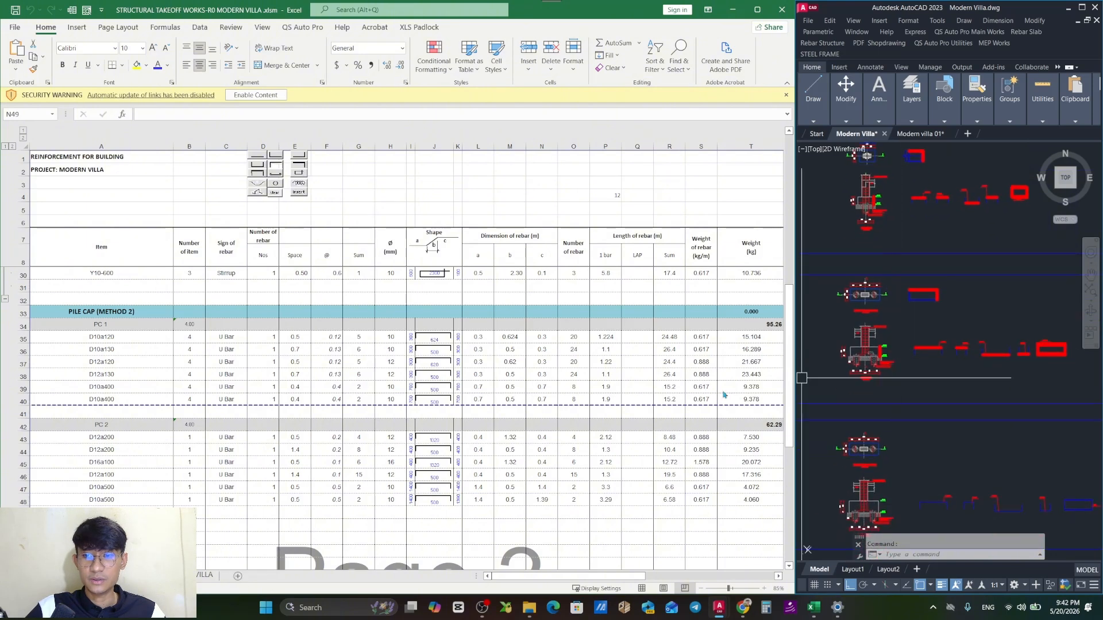
click(308, 449)
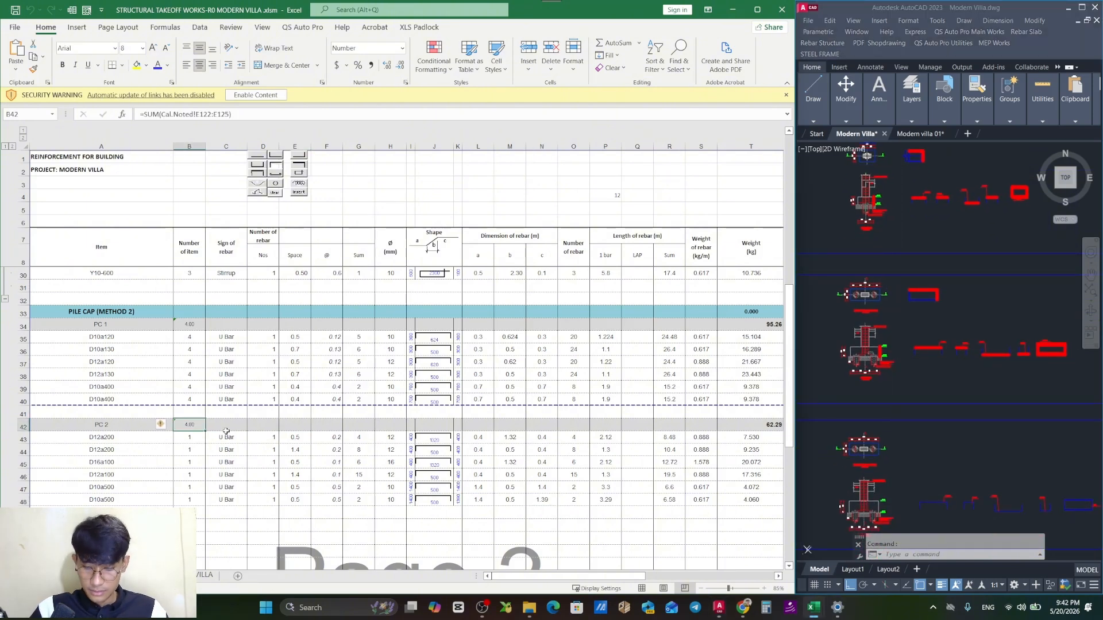
text(=sum()
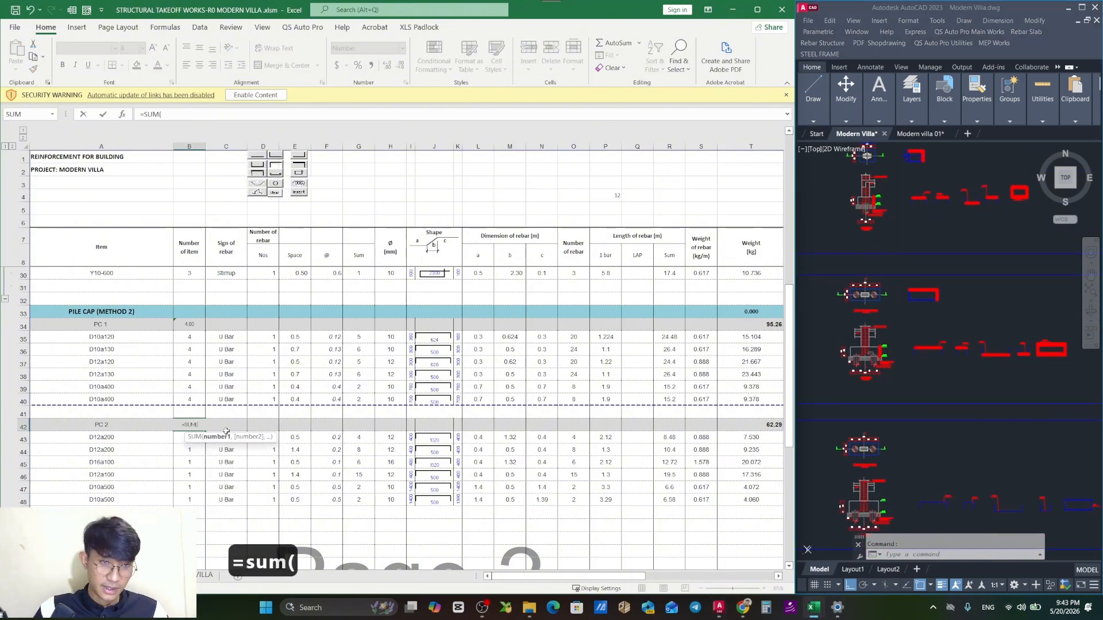
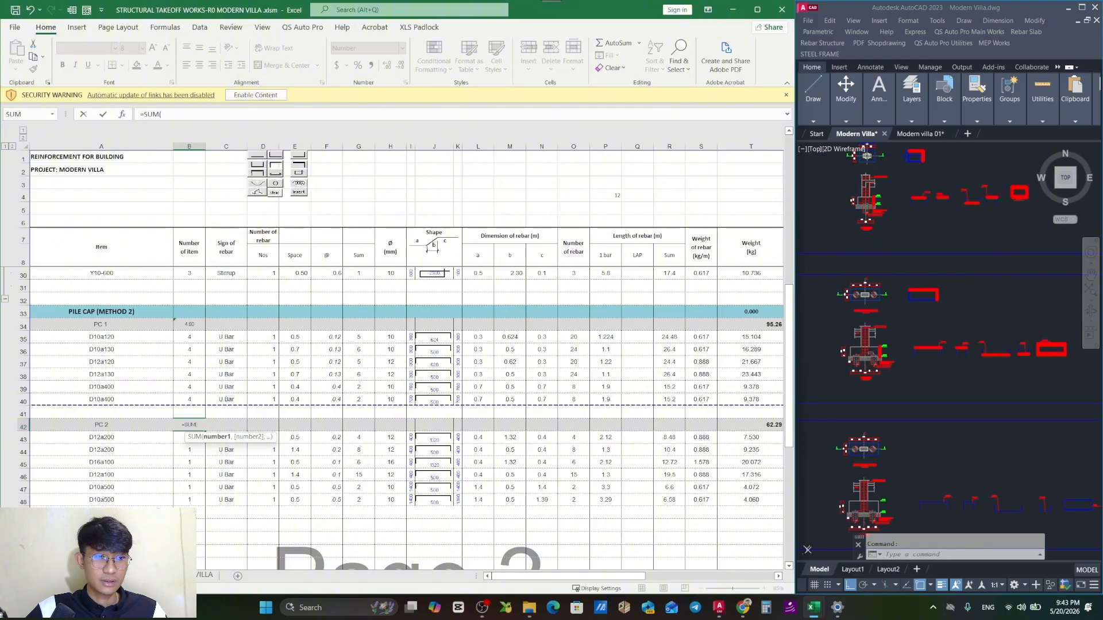
click(123, 575)
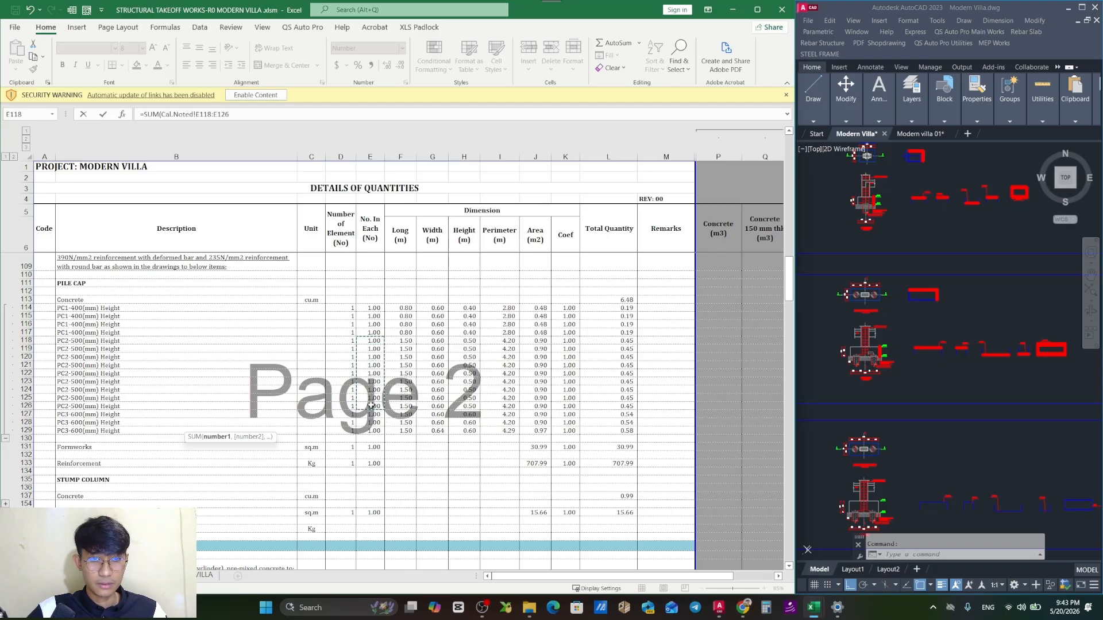
key(Return)
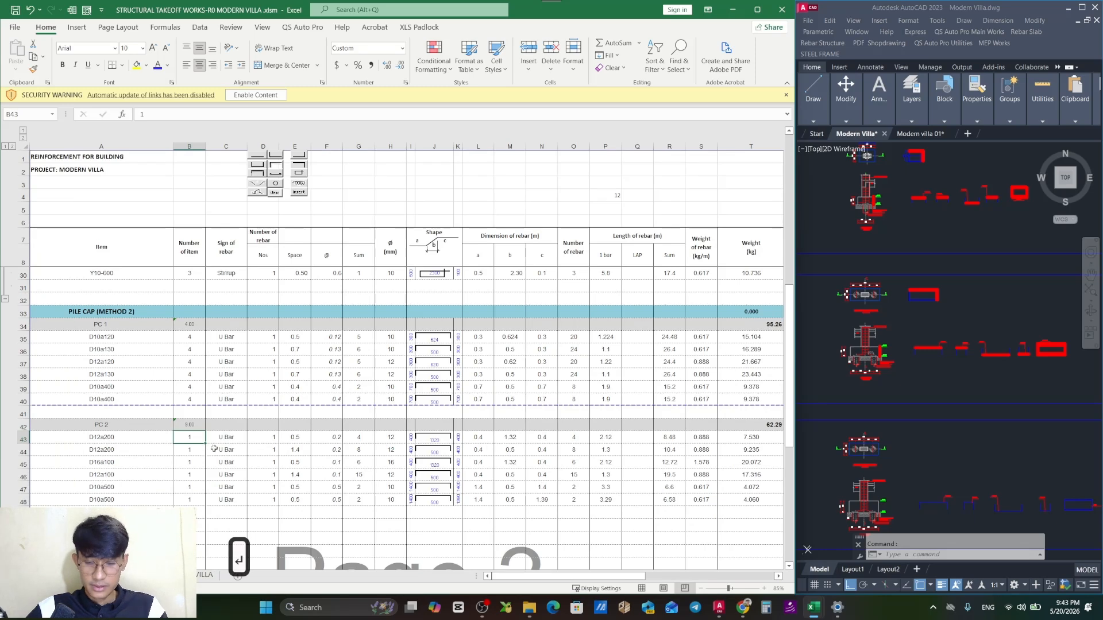
Link B43 to the PC 2 item count with =$B$42 and fill it down to B48.
text(=)
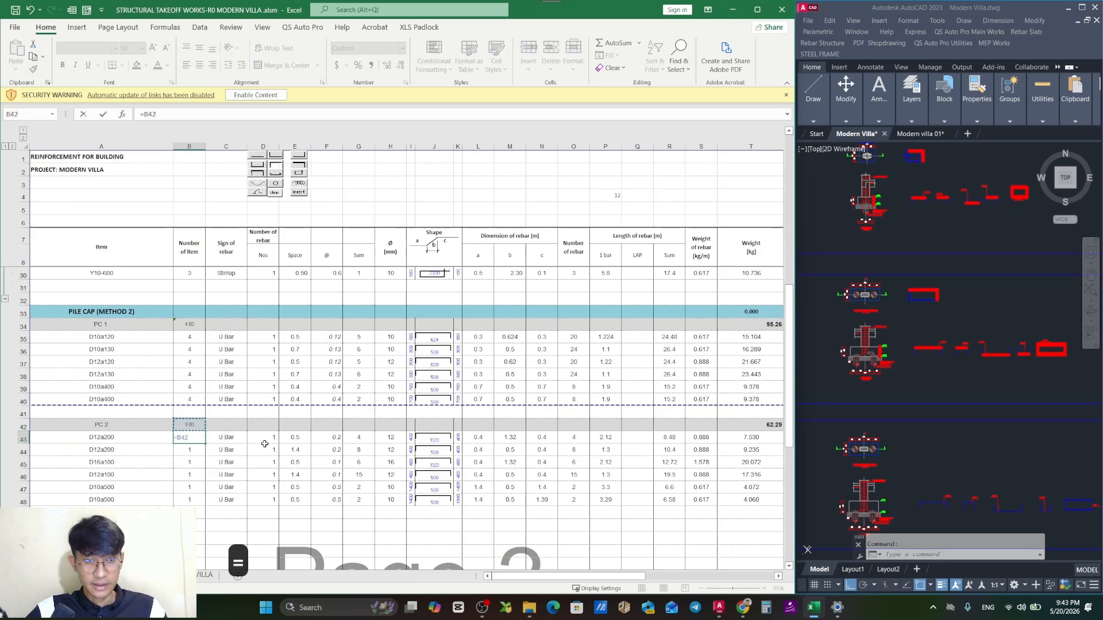
key(Return)
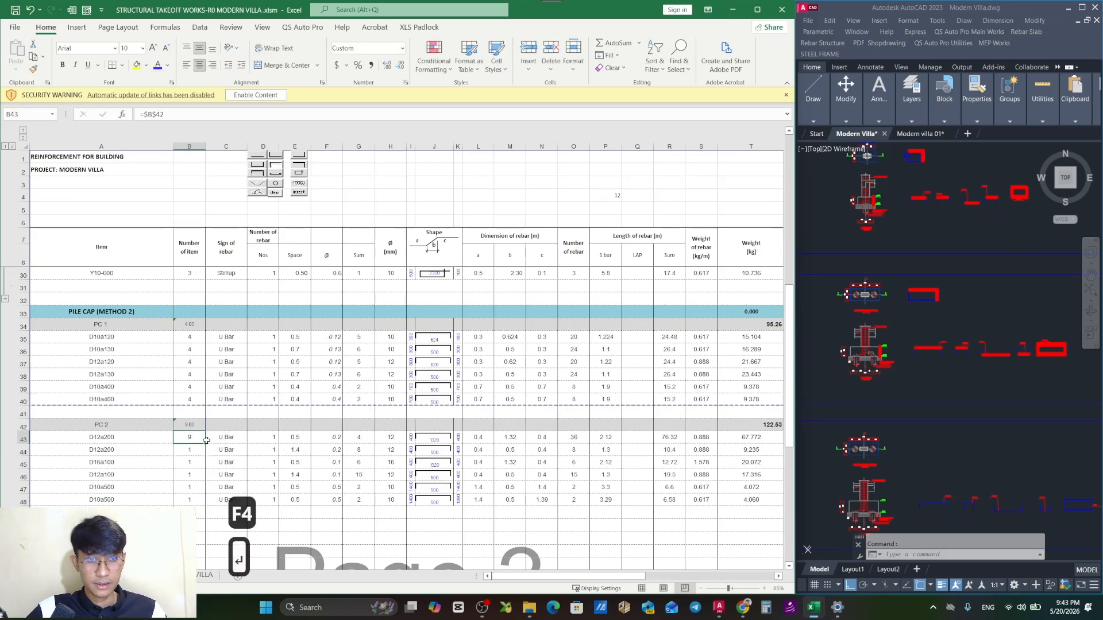
drag(202, 500, 203, 501)
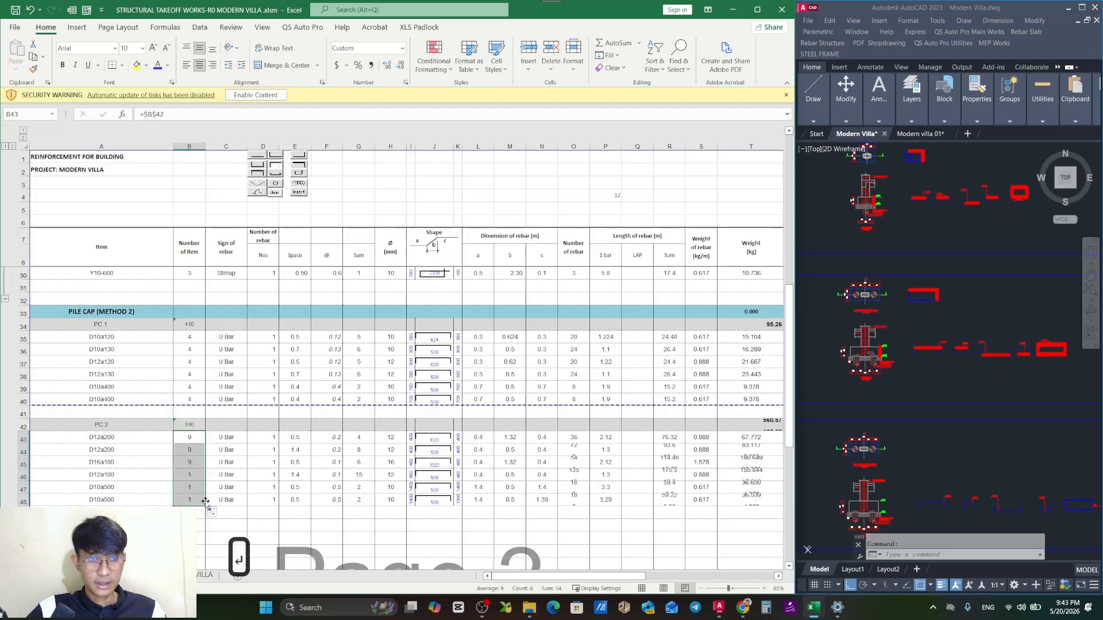
Check the subtotal formula for the PC 2 weight in T42.
double_click(776, 426)
key(Escape)
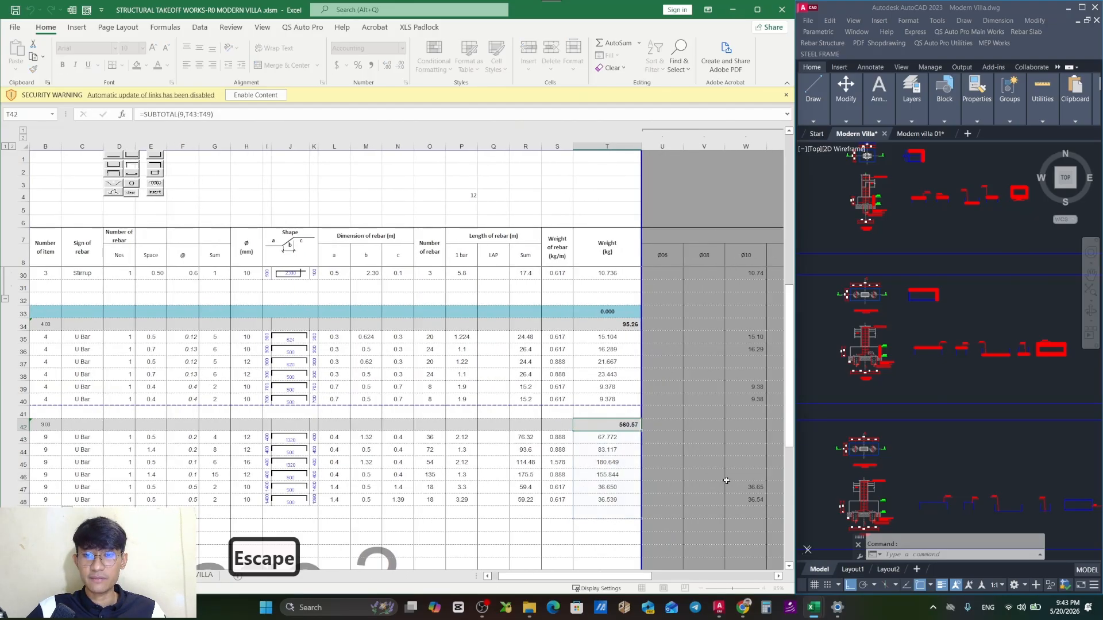
drag(643, 578, 623, 578)
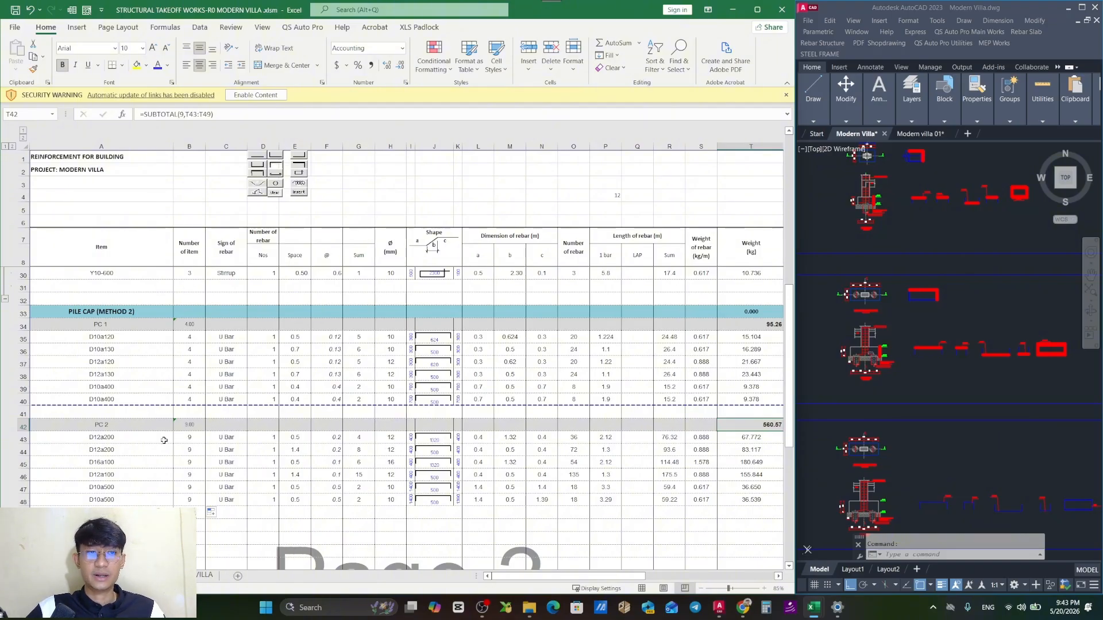
scroll(164, 441, down, 1)
click(696, 488)
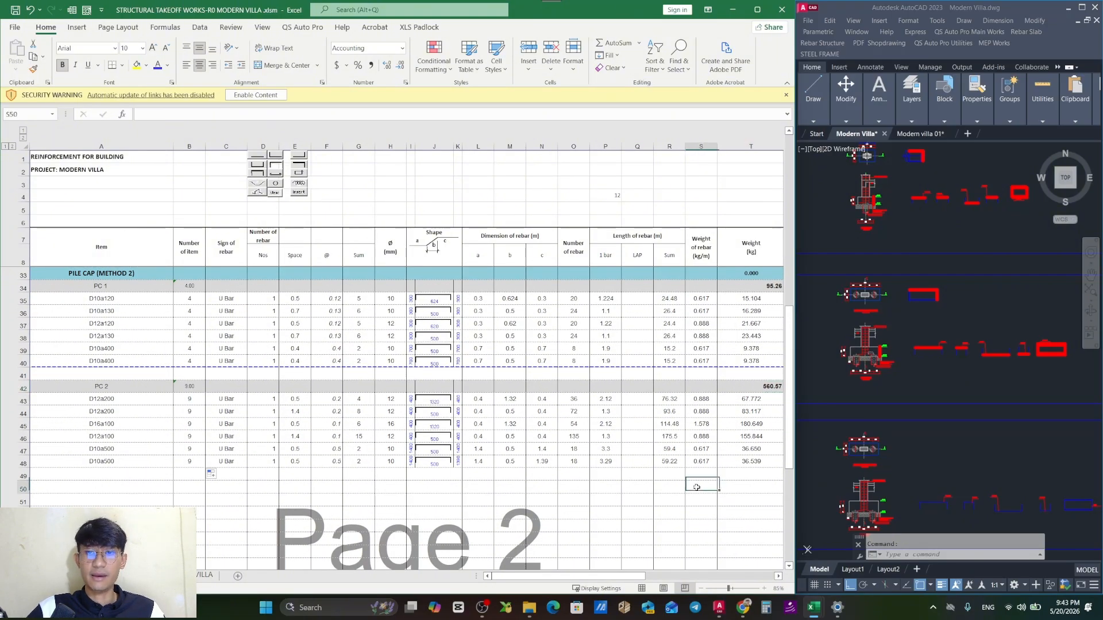
double_click(704, 397)
key(Escape)
double_click(749, 387)
key(Escape)
key(Escape)
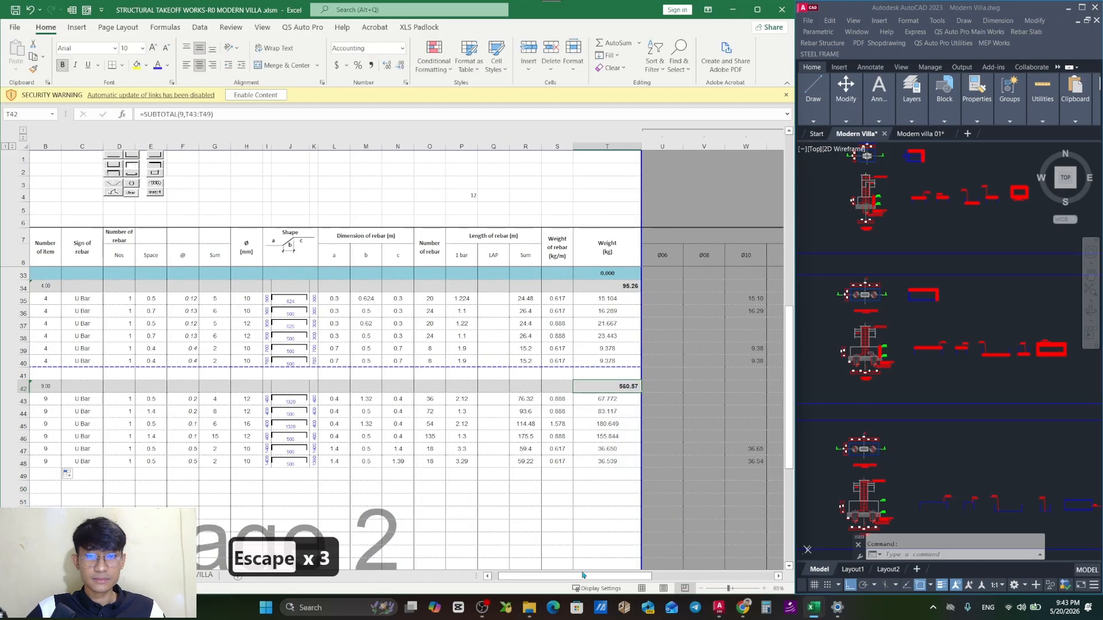
Copy the PC 2 header row 42 into row 50 and rename its item PC 3.
drag(584, 577, 571, 583)
mouse_move(21, 387)
mouse_down()
mouse_move(21, 451)
mouse_move(44, 385)
mouse_up()
key(ctrl+c)
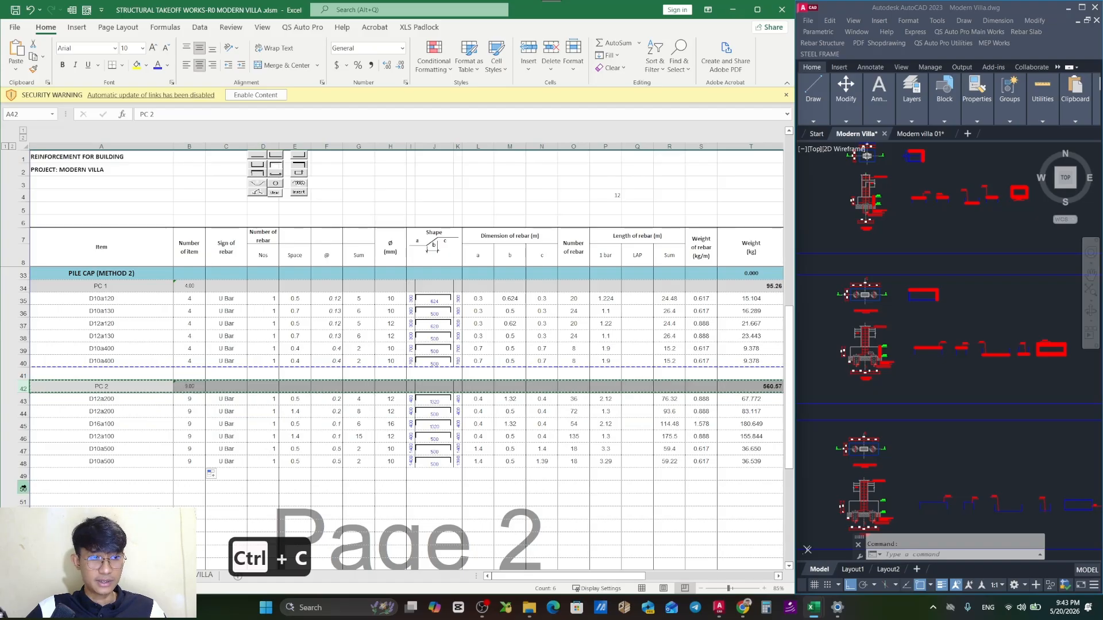
click(23, 489)
key(ctrl+v)
scroll(122, 499, down, 1)
click(121, 500)
key(Escape)
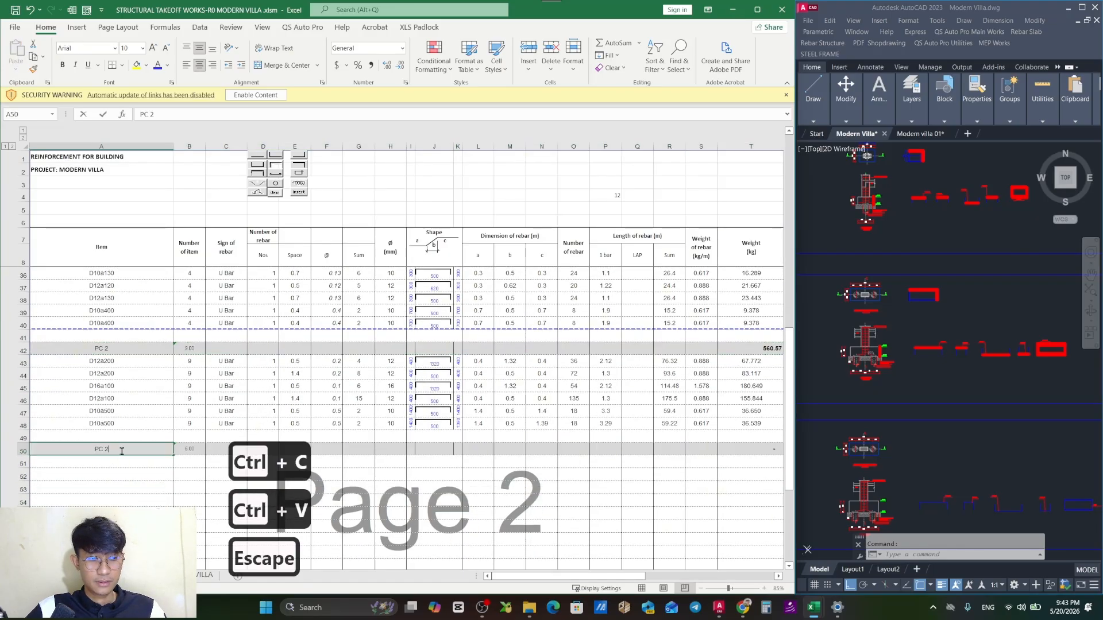
key(BackSpace)
text(3)
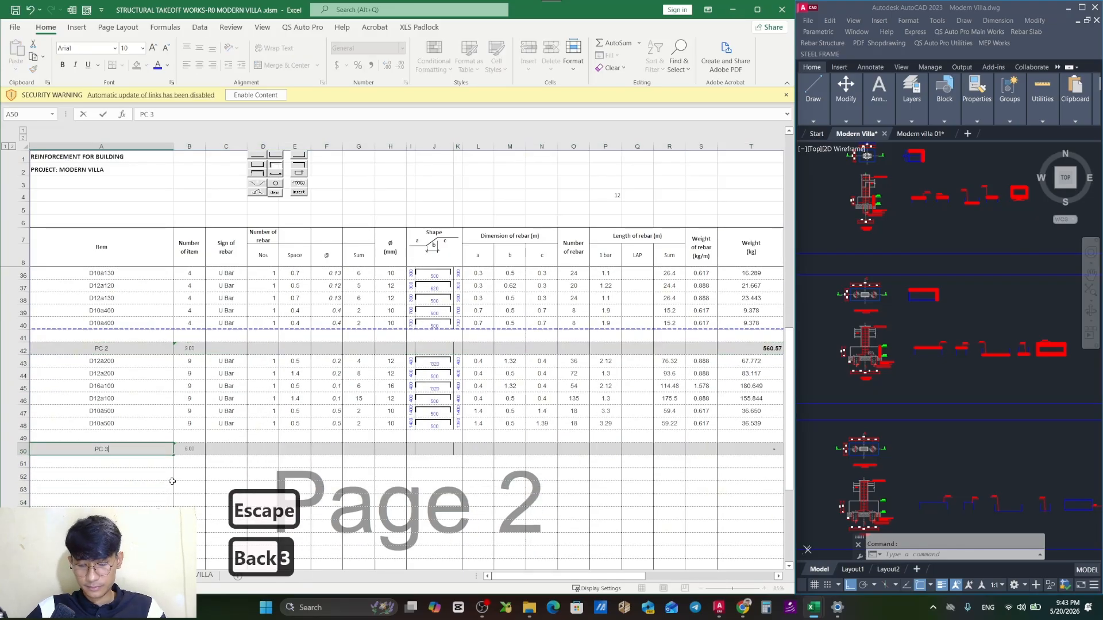
key(Return)
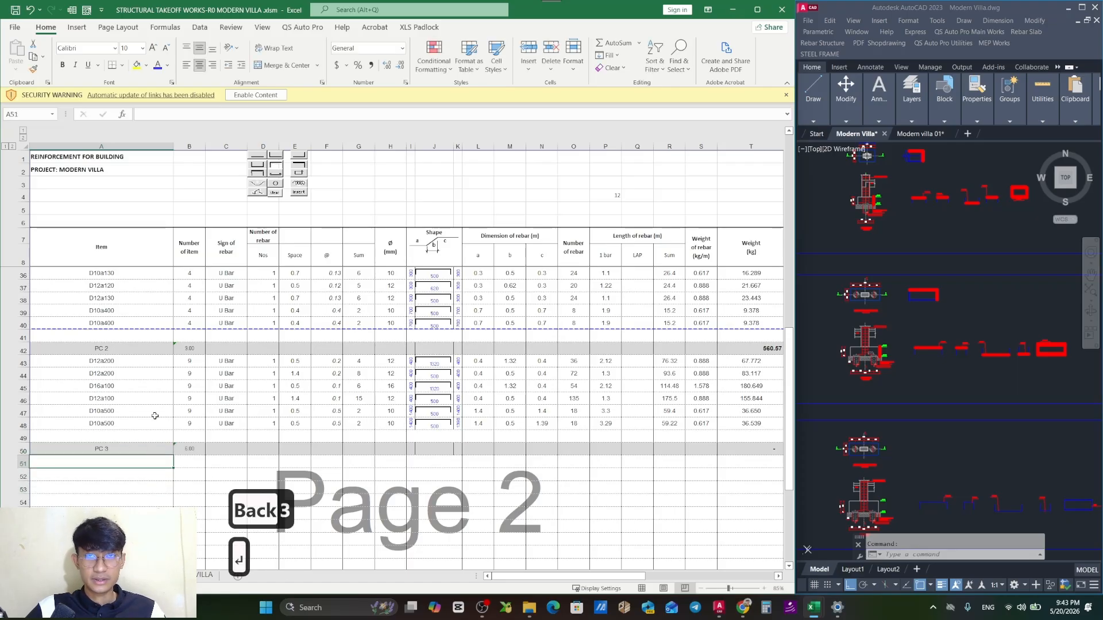
Switch to AutoCAD and copy the PC 3 plan's pile cap outline to the empty area beside it, above the rebar details.
click(925, 310)
mouse_move(934, 435)
mouse_down()
mouse_move(926, 266)
mouse_move(992, 243)
mouse_move(937, 267)
mouse_up()
scroll(864, 272, up, 4)
scroll(864, 273, up, 4)
click(896, 278)
text(co)
key(space)
click(924, 277)
scroll(966, 270, down, 5)
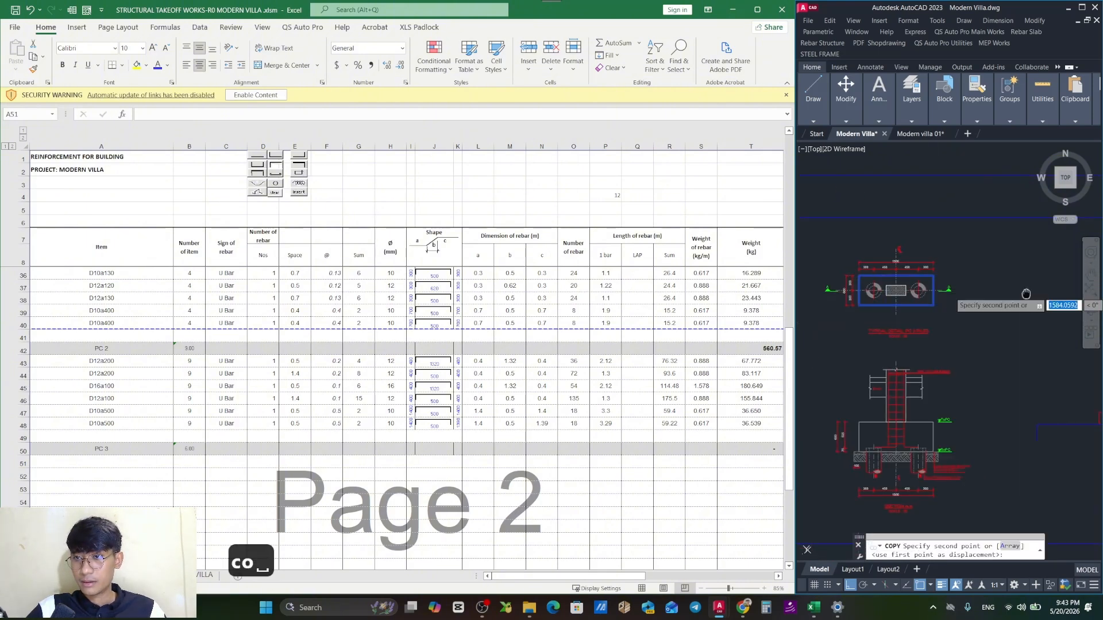
mouse_move(1027, 292)
mouse_down()
mouse_move(836, 301)
mouse_move(942, 319)
mouse_up()
click(926, 284)
key(Escape)
Offset the copied pile cap outline inward using the current offset distance.
text(off)
key(space)
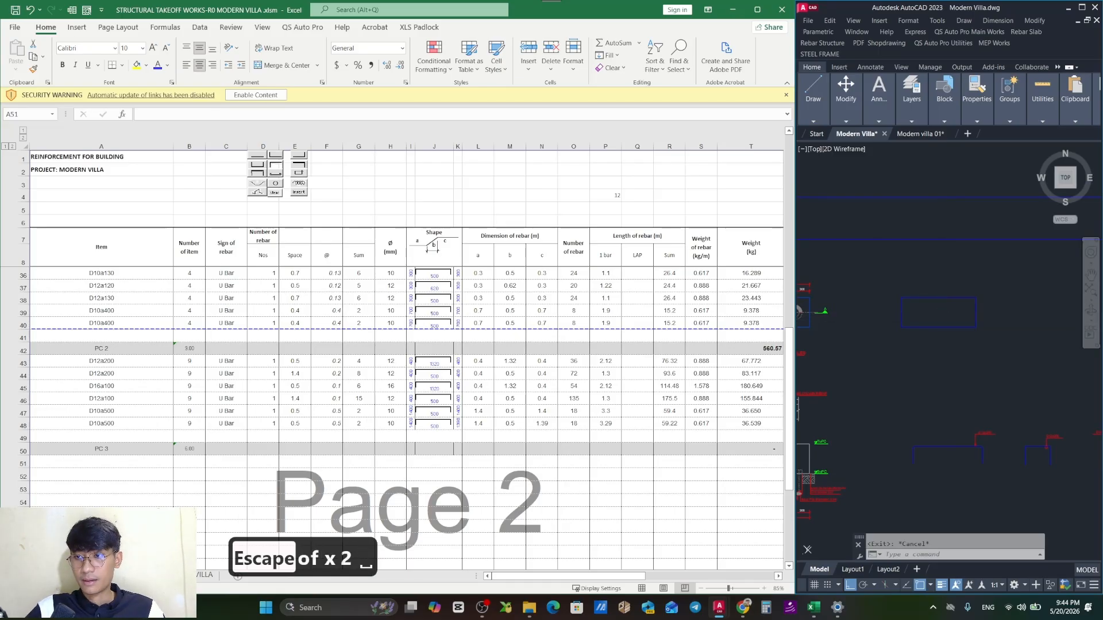
key(space)
scroll(937, 310, up, 3)
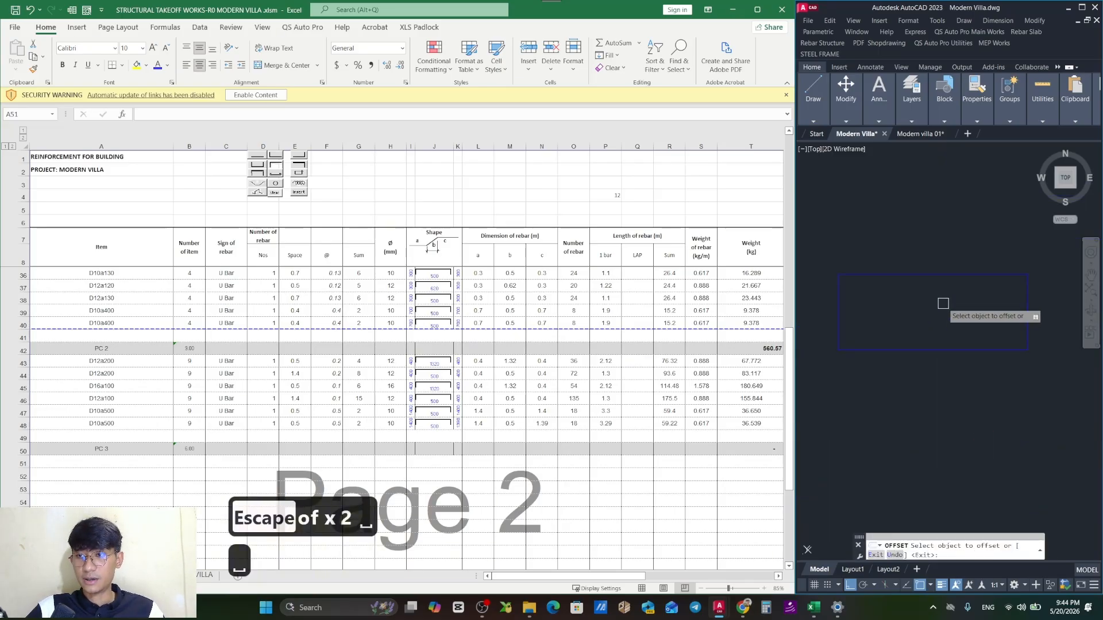
click(945, 276)
click(944, 299)
key(Escape)
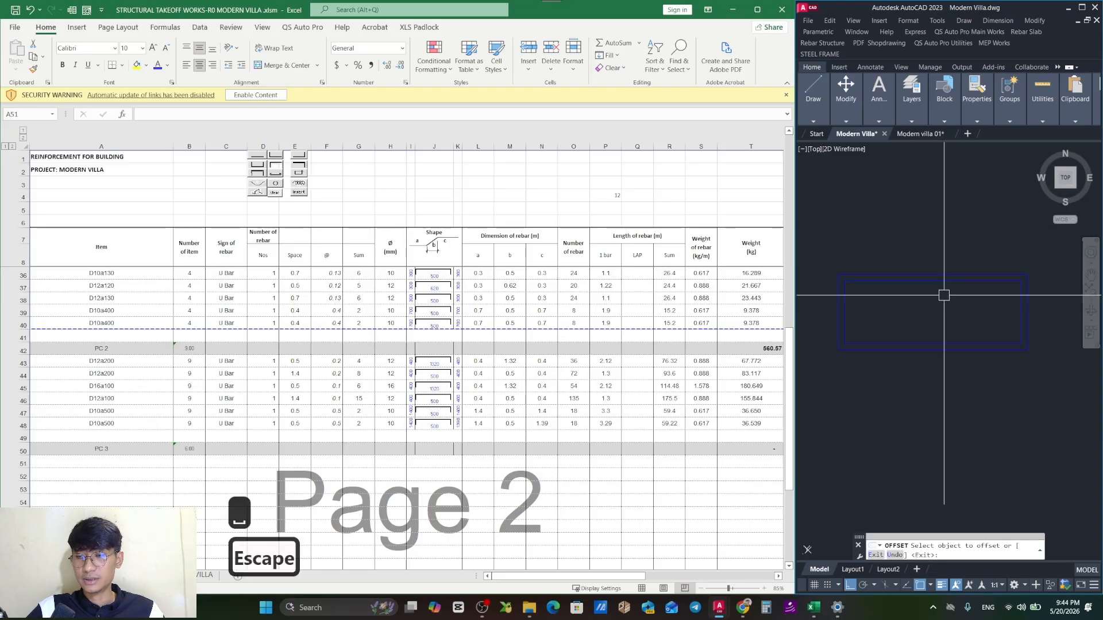
Start the slab U Shape Rebar takeoff by points and set the slab thickness to 600.
scroll(943, 296, down, 5)
mouse_move(937, 393)
mouse_down()
mouse_move(953, 362)
mouse_move(976, 369)
mouse_up()
scroll(999, 337, up, 5)
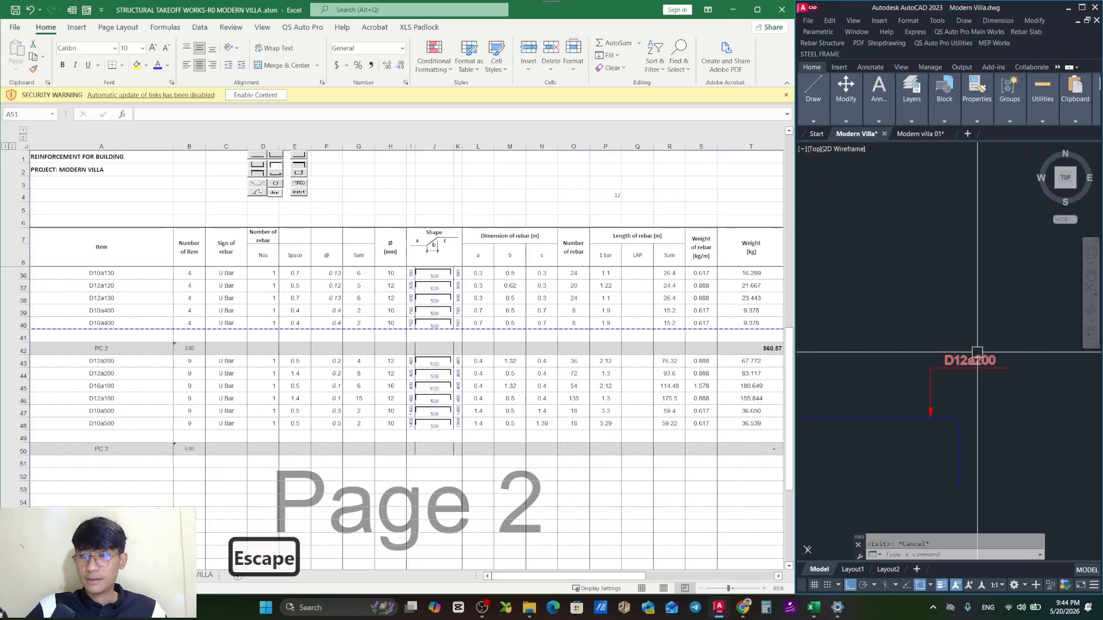
key(Escape)
click(1026, 31)
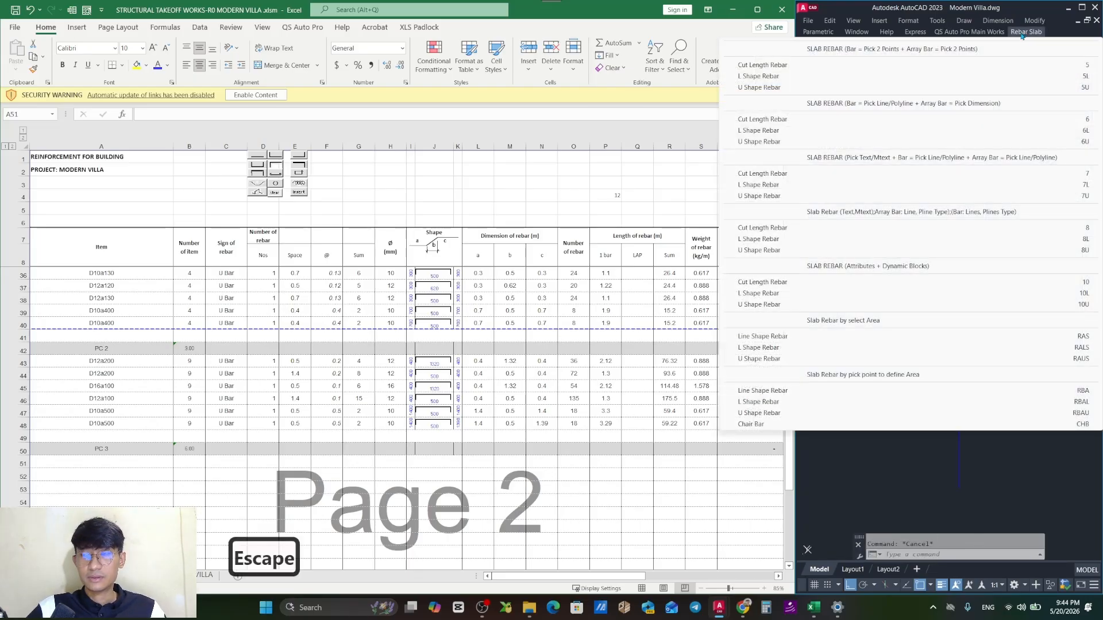
click(948, 87)
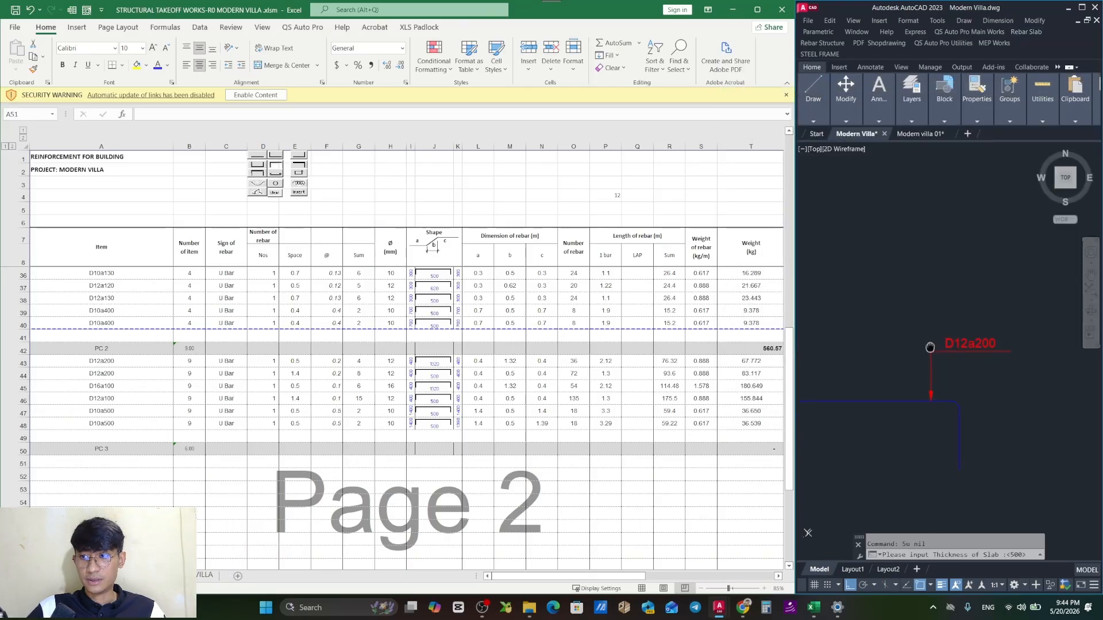
scroll(931, 347, down, 6)
scroll(859, 347, up, 6)
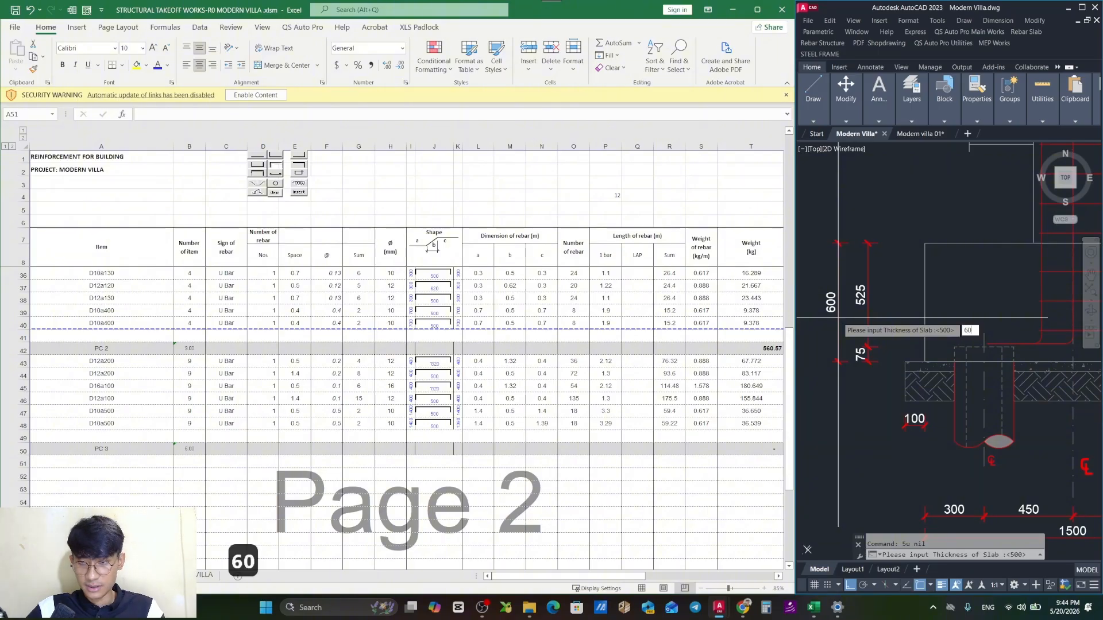
text(600)
key(Return)
Pick the D12a200 label as rebar name and the two ends of its detail's horizontal line as bar length.
scroll(1010, 374, down, 5)
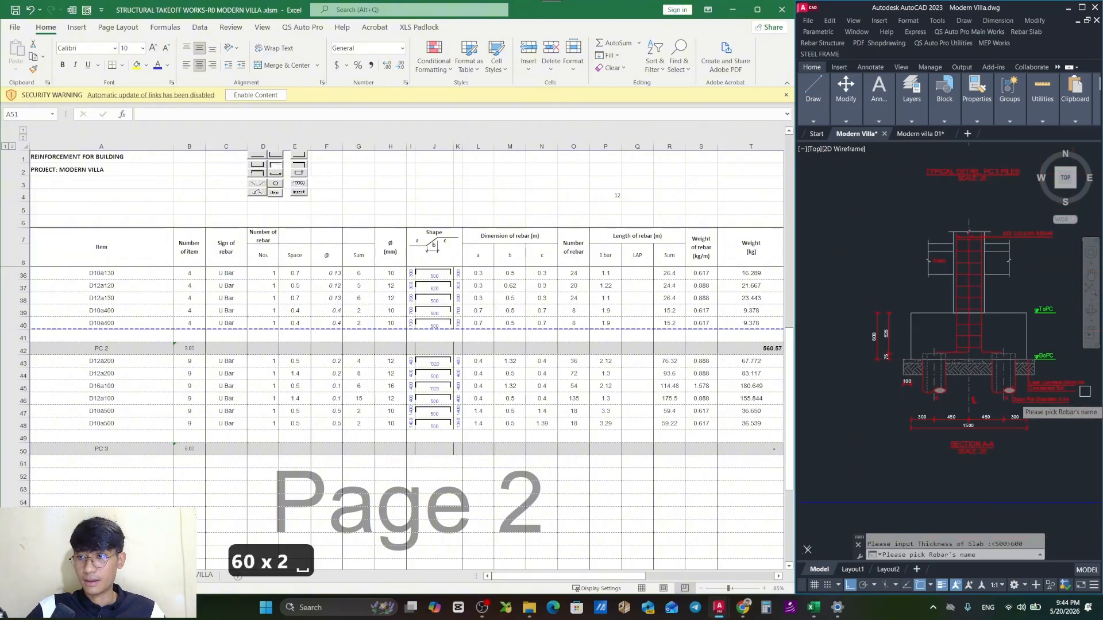
drag(1010, 374, 826, 380)
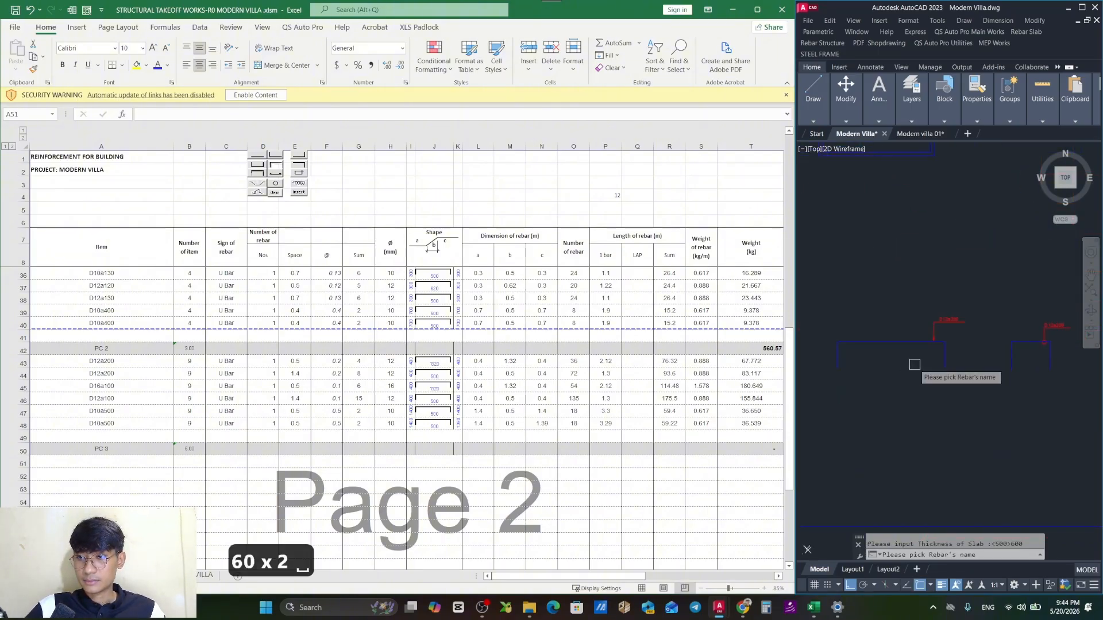
click(944, 316)
scroll(922, 345, up, 5)
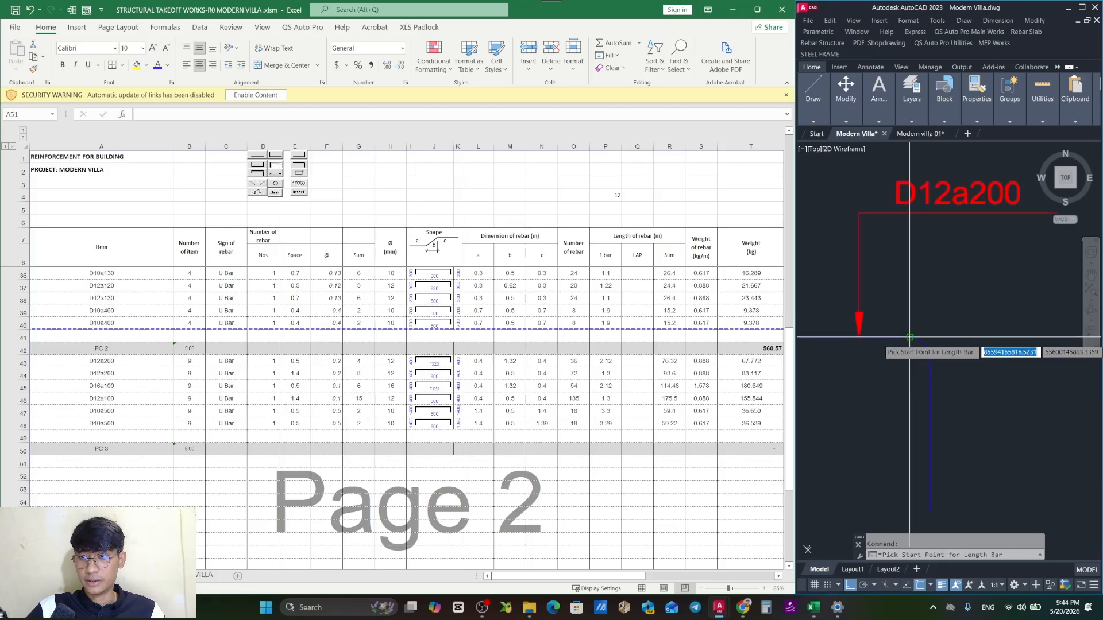
click(909, 337)
scroll(909, 339, down, 5)
drag(862, 366, 995, 353)
scroll(876, 343, up, 4)
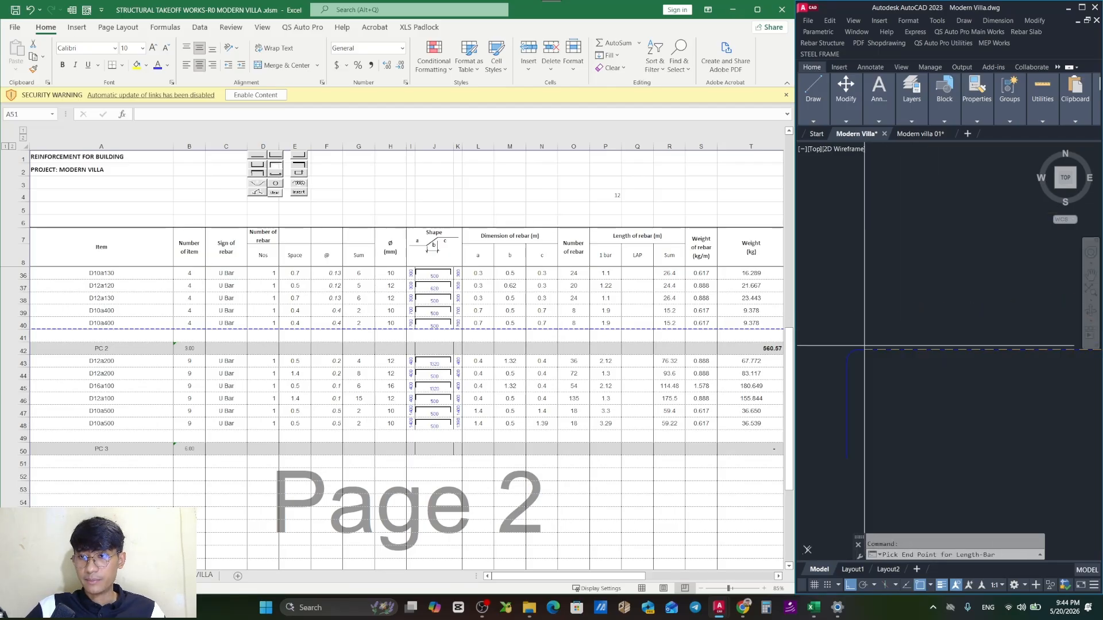
click(858, 349)
scroll(919, 345, down, 5)
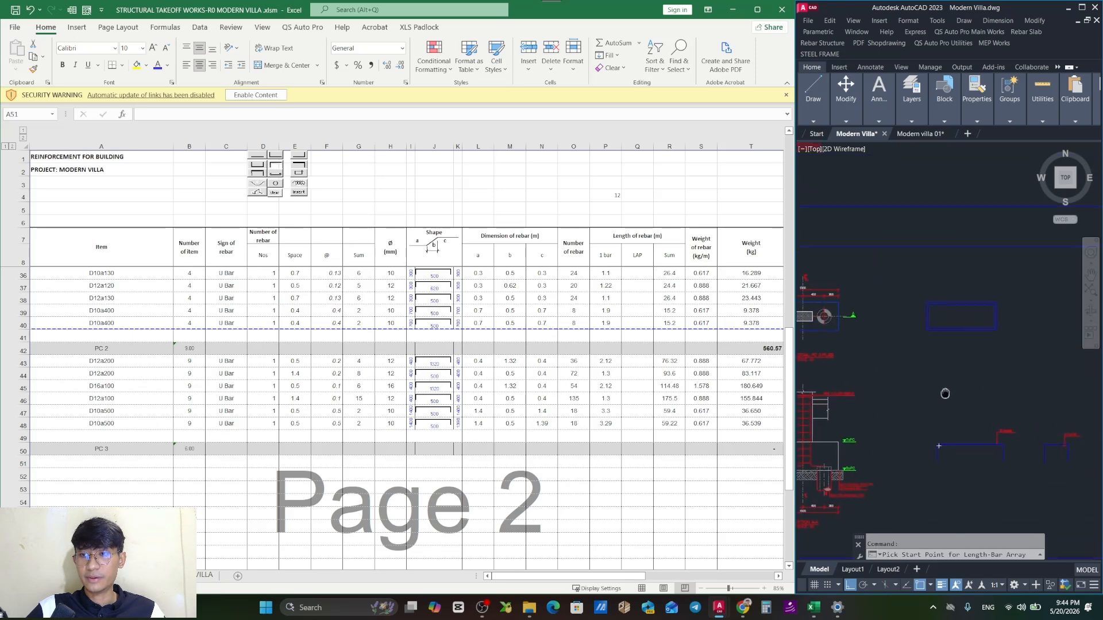
Pick the array length along the inner offset outline's short side, filling row 51 with the D12a200 bar.
scroll(945, 339, up, 2)
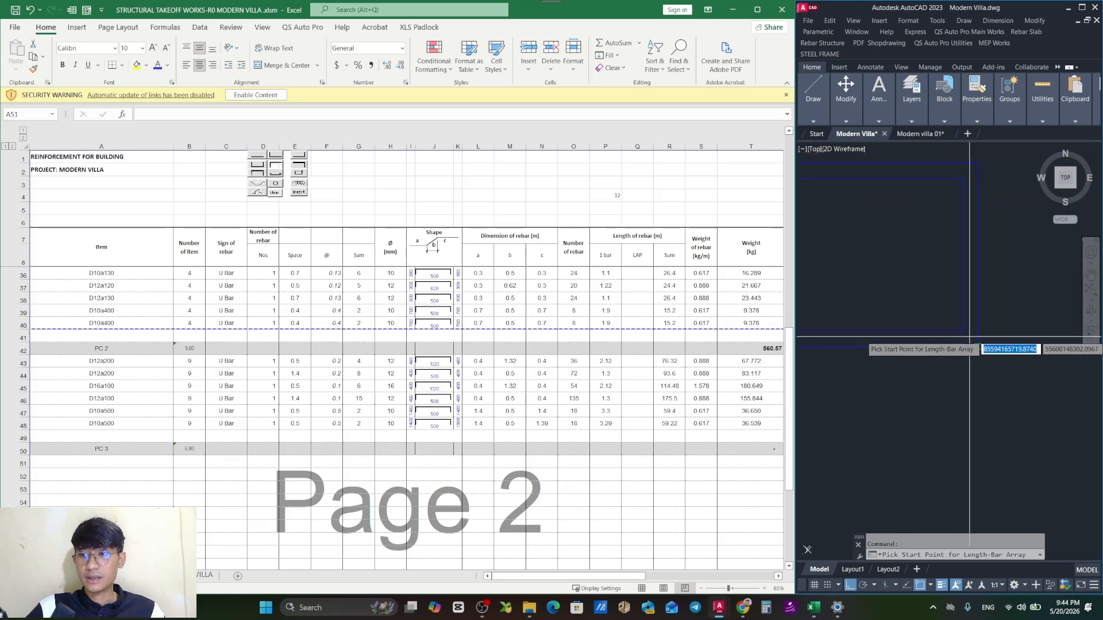
click(963, 332)
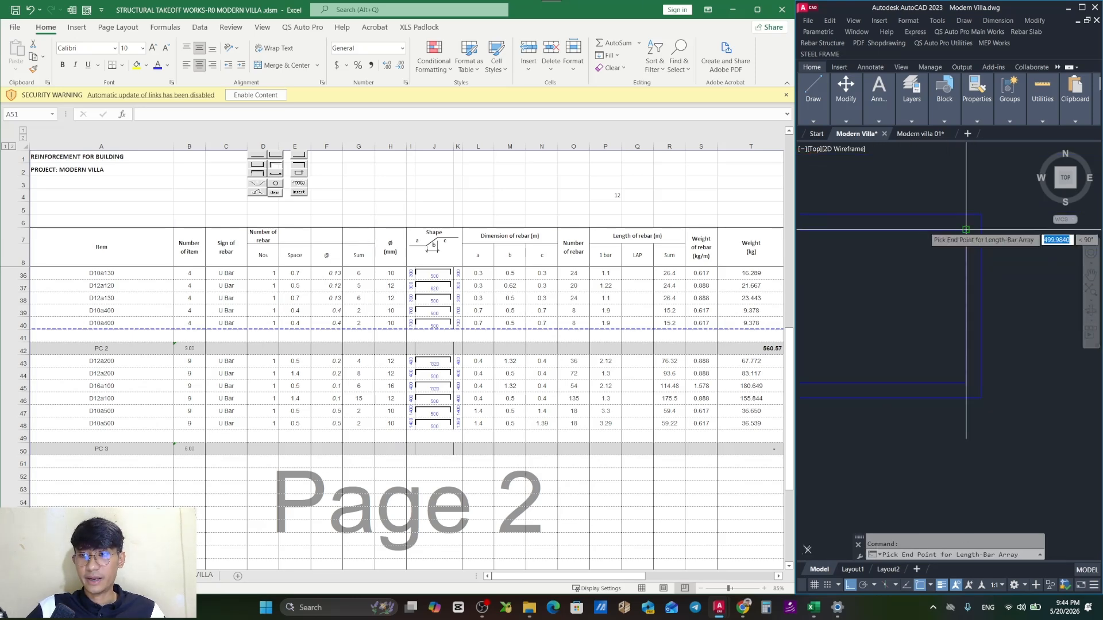
click(966, 230)
scroll(952, 390, down, 2)
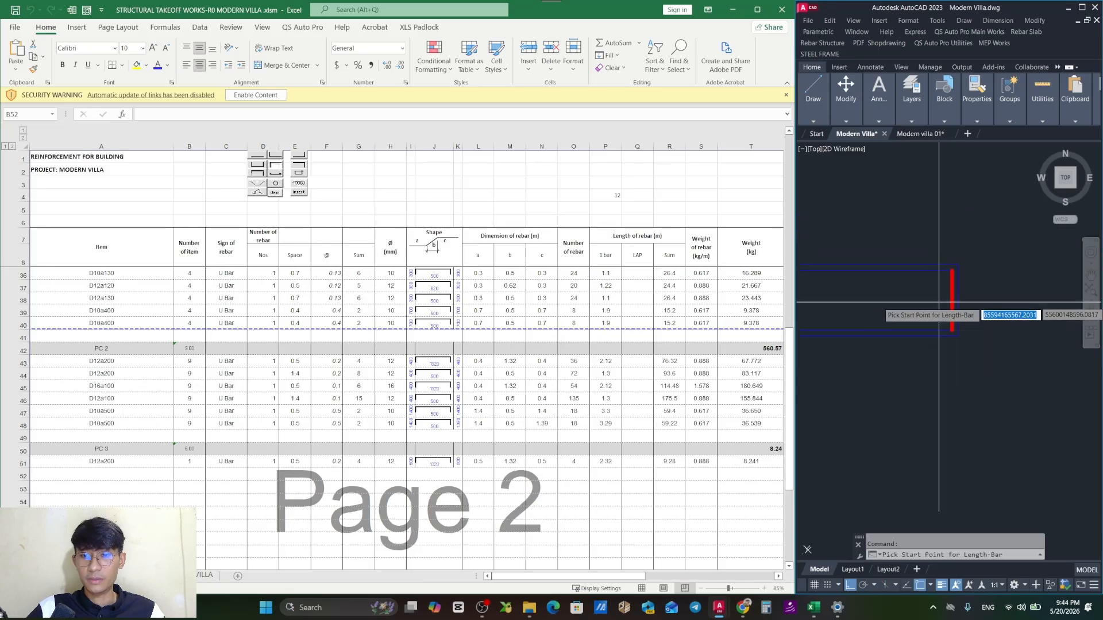
scroll(951, 390, down, 2)
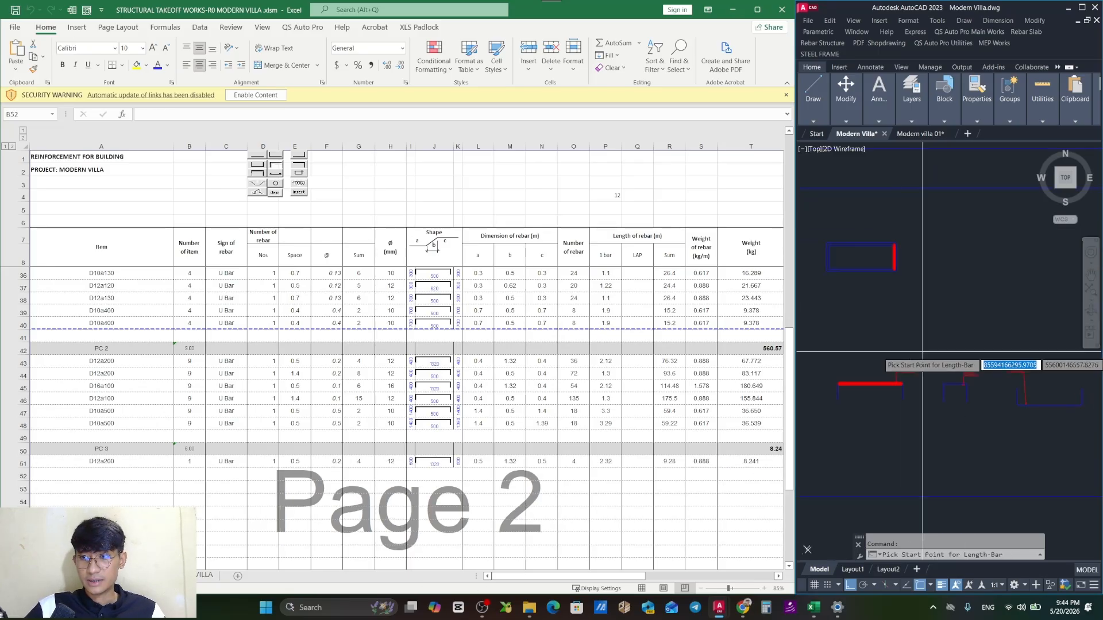
Restart the U bar takeoff at 600 thickness and pick the second D12a200 label and both ends of its short horizontal line as bar length.
key(Escape)
key(space)
key(space)
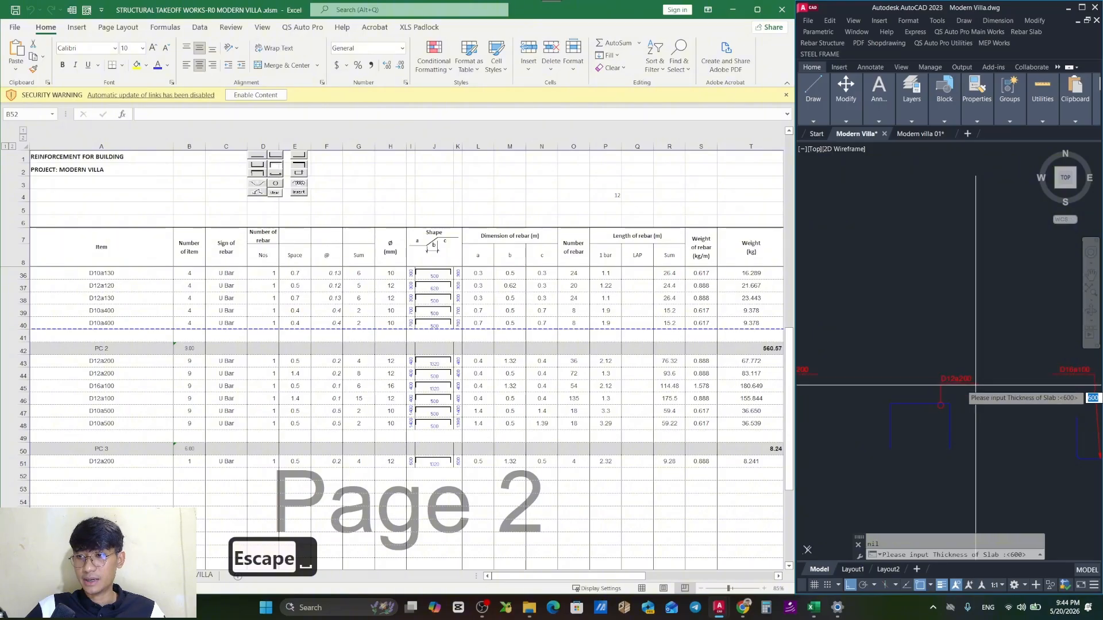
click(970, 378)
scroll(950, 412, up, 2)
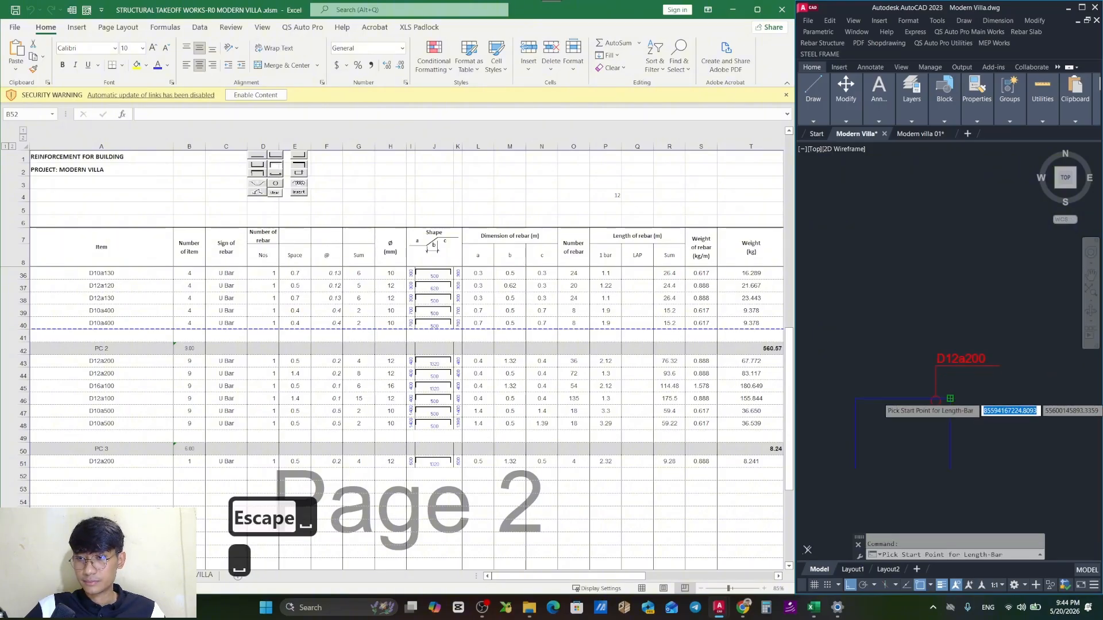
click(950, 400)
click(868, 398)
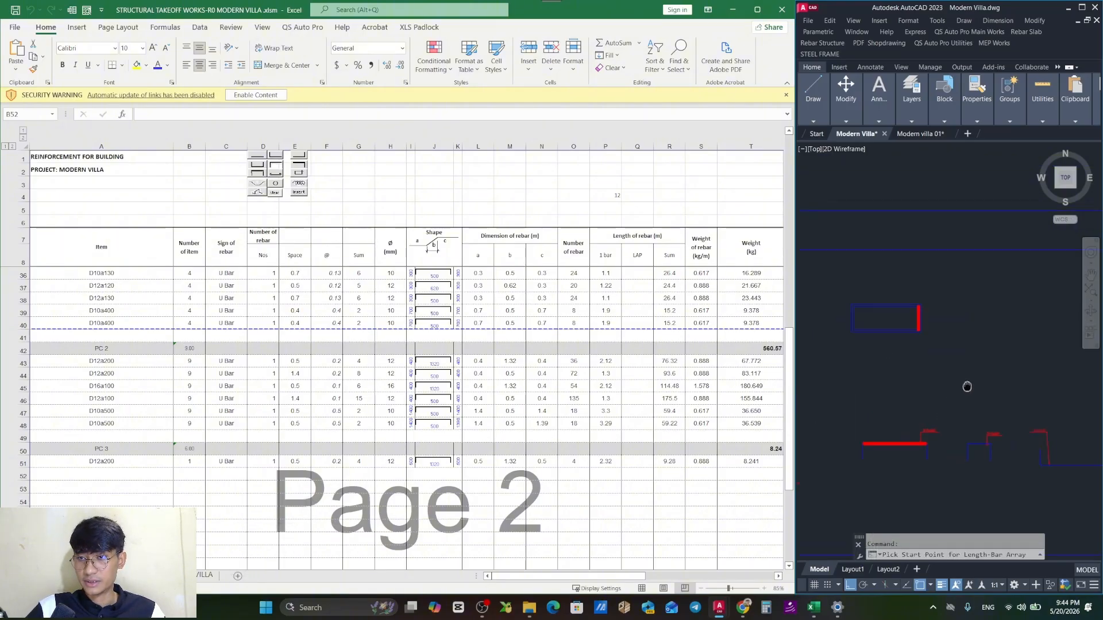
Pick the array length along the inner offset outline's long upper side, filling row 52 with the second D12a200 bar.
scroll(1046, 329, up, 3)
click(834, 303)
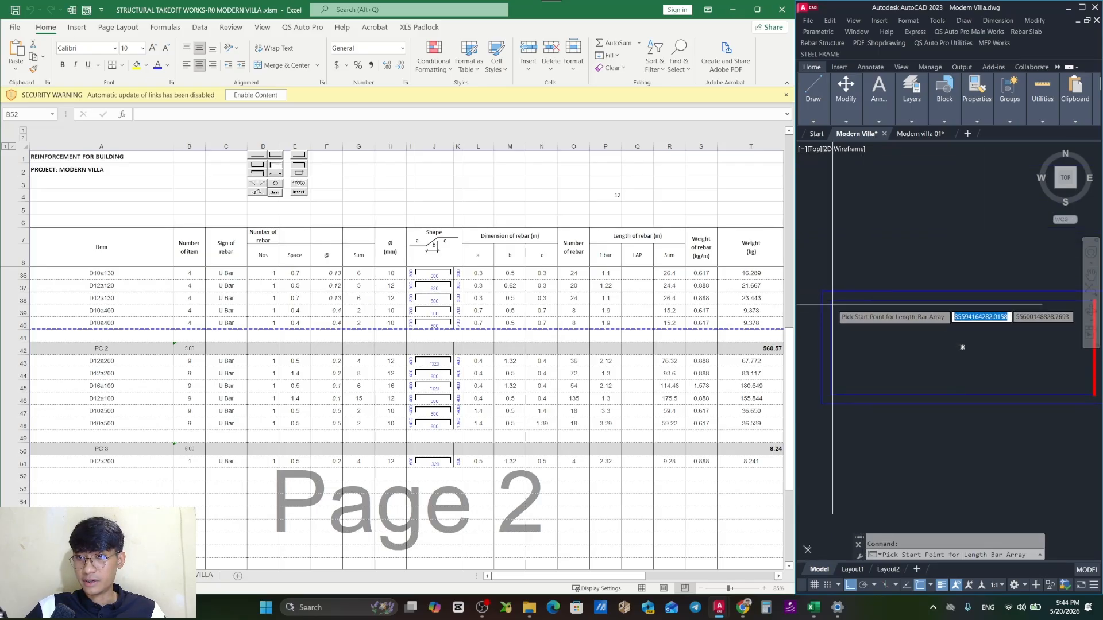
drag(1070, 292, 933, 312)
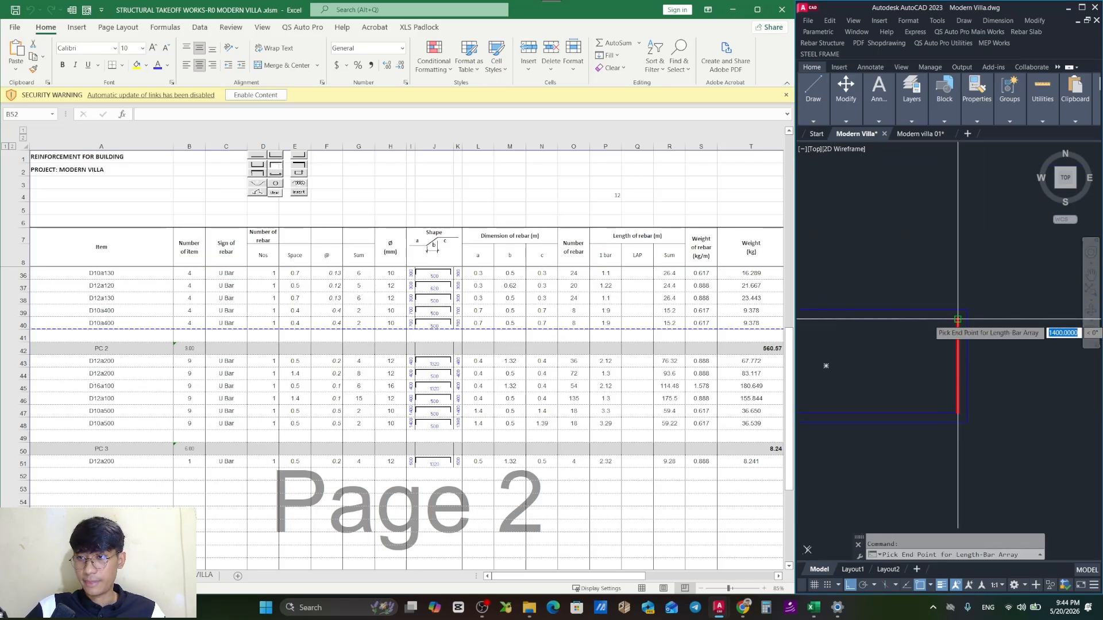
scroll(922, 349, down, 4)
drag(931, 391, 839, 287)
scroll(838, 287, down, 2)
key(Escape)
key(Escape)
Repeat the takeoff at 600 thickness, picking the D16a100 label as rebar name and the ends of its detail's bottom line as bar length.
drag(995, 397, 940, 373)
scroll(956, 386, up, 4)
key(space)
key(space)
click(911, 314)
scroll(907, 414, up, 2)
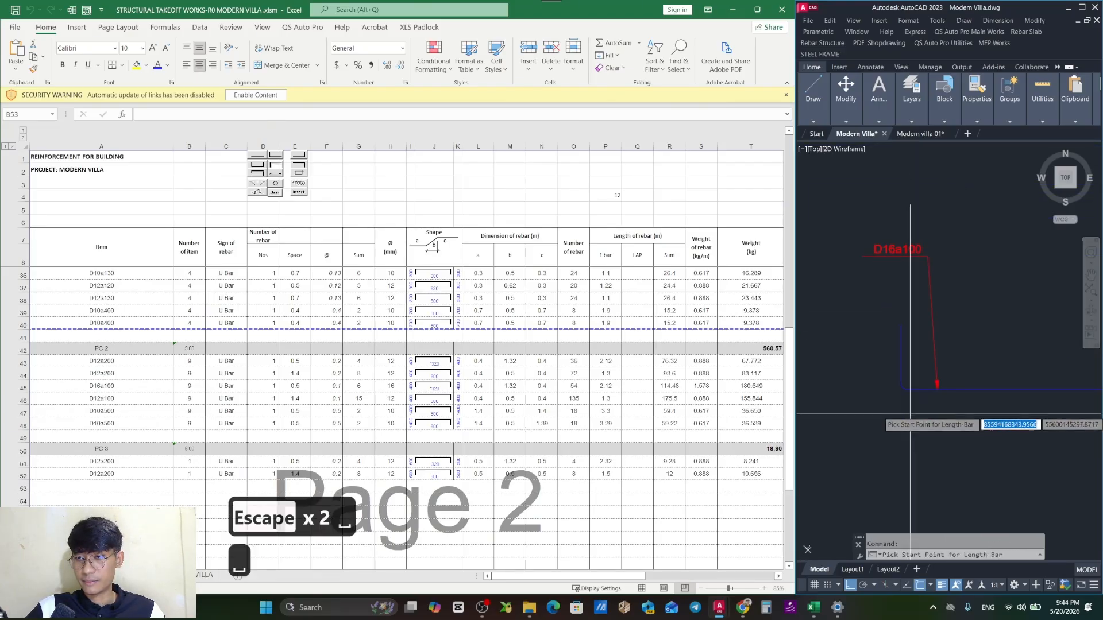
click(908, 382)
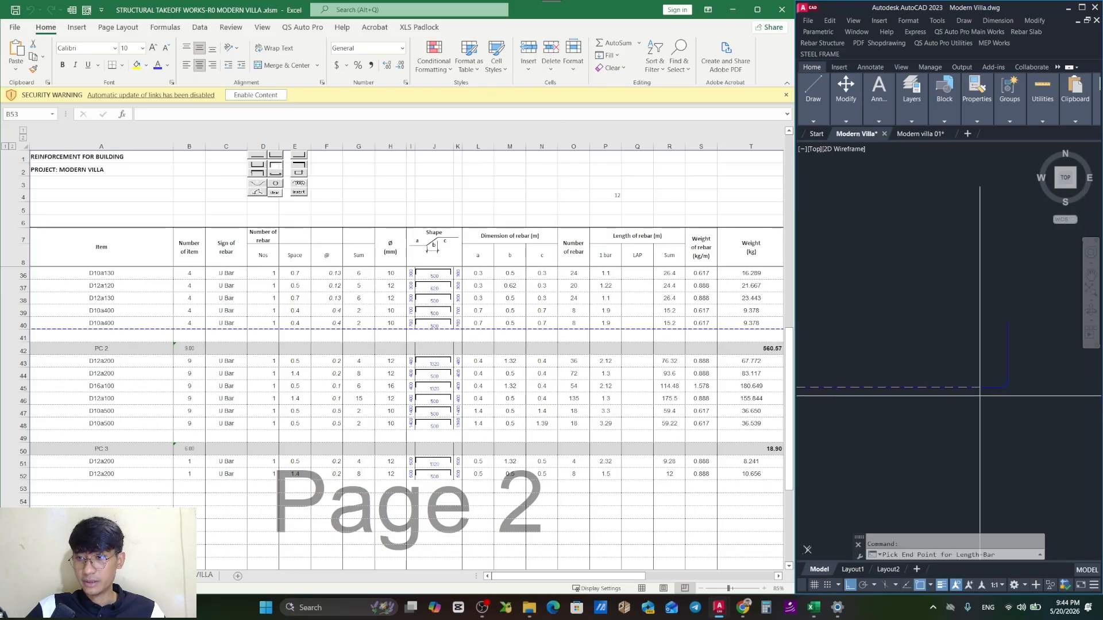
click(1000, 381)
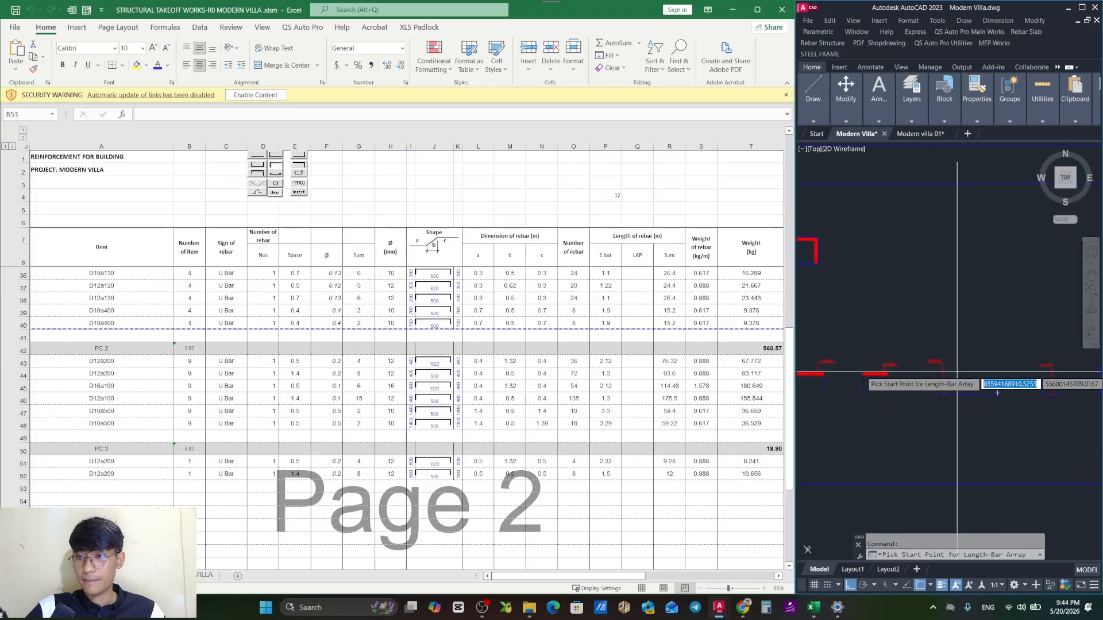
Pick the array length along the inner outline's short side, filling row 53 with the D16a100 bar.
scroll(976, 374, down, 3)
scroll(957, 350, up, 3)
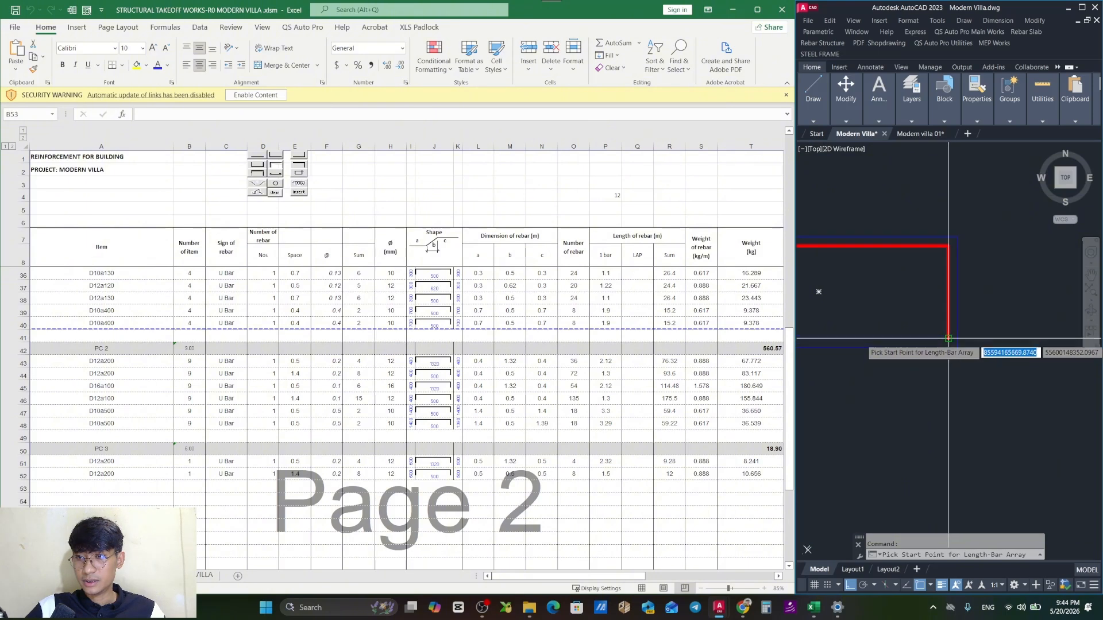
click(948, 339)
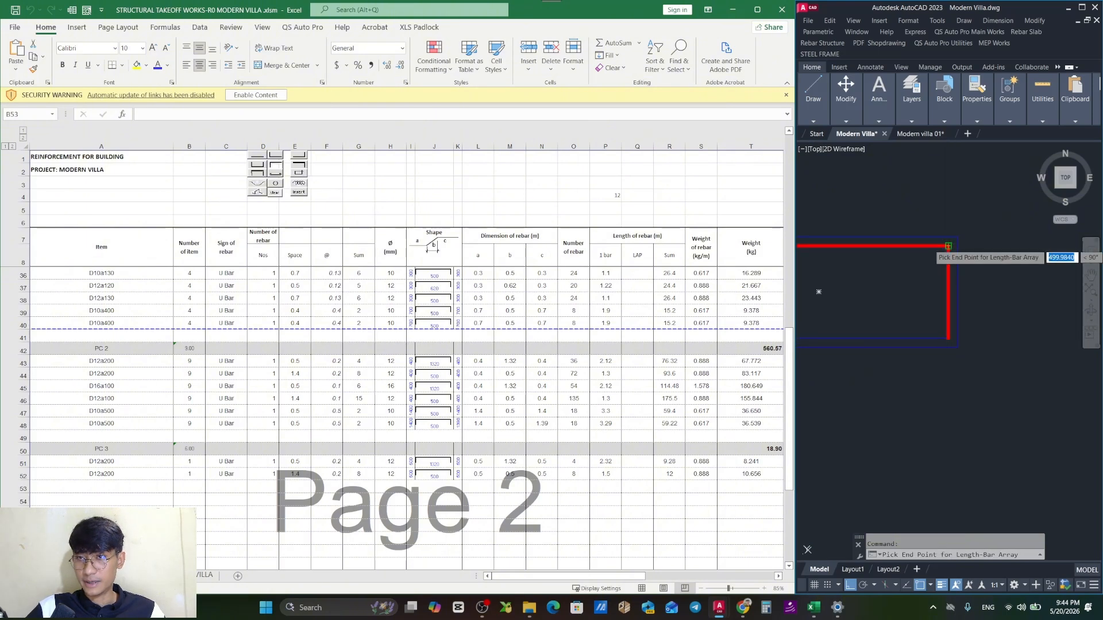
click(948, 246)
scroll(915, 320, down, 3)
key(Escape)
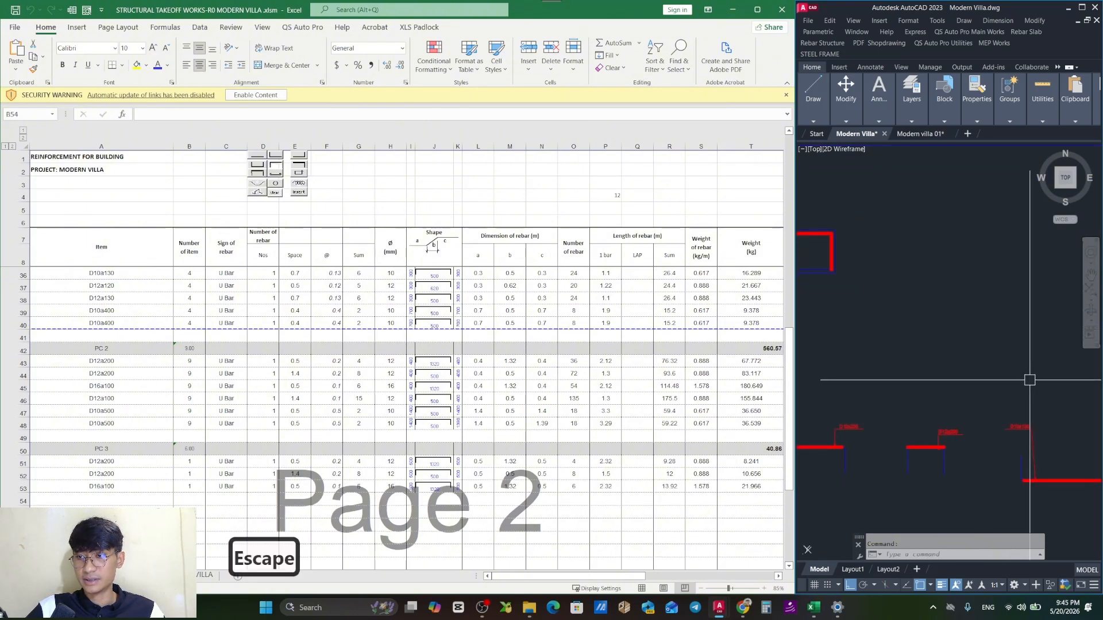
Repeat the takeoff at 600 thickness, picking the D12a100 label as rebar name and the ends of its detail's bottom line as bar length.
scroll(880, 336, up, 2)
scroll(935, 336, up, 3)
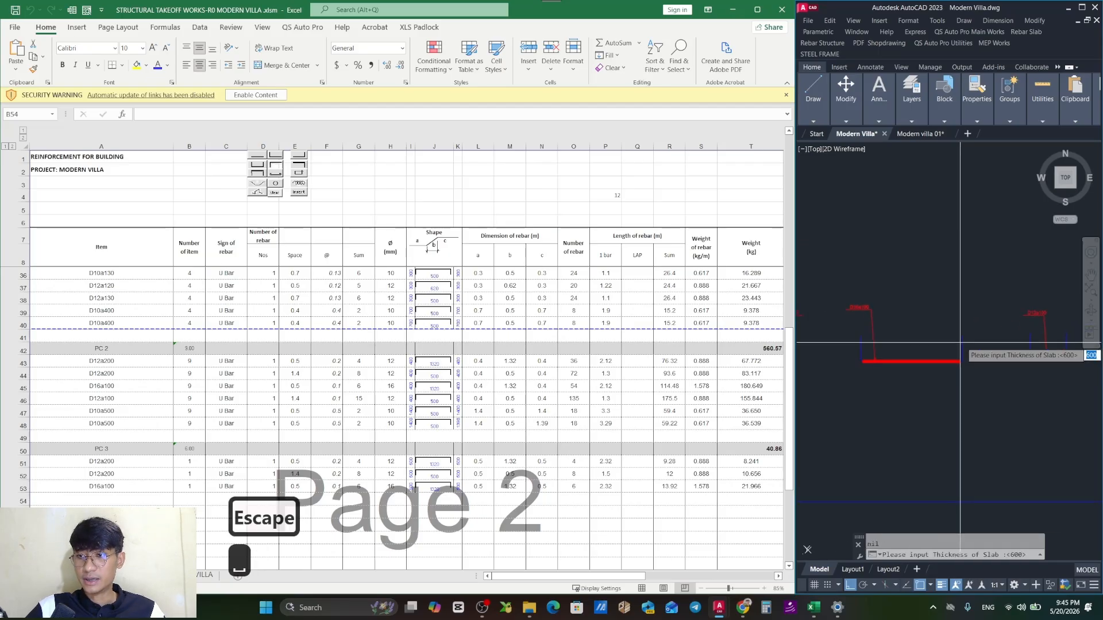
key(space)
key(space)
click(930, 325)
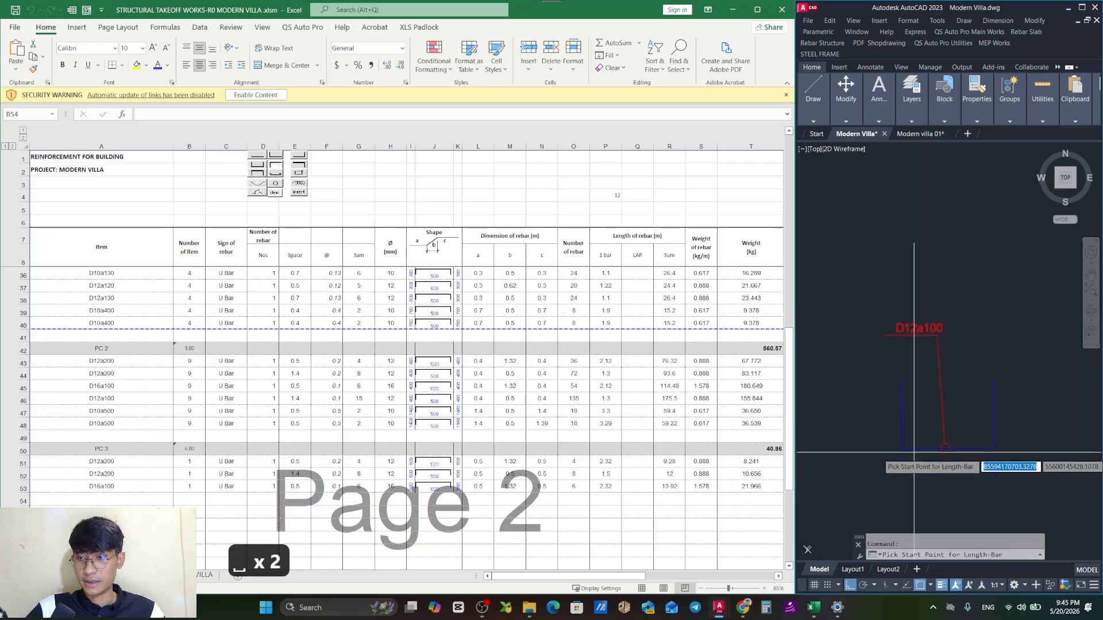
scroll(904, 446, up, 3)
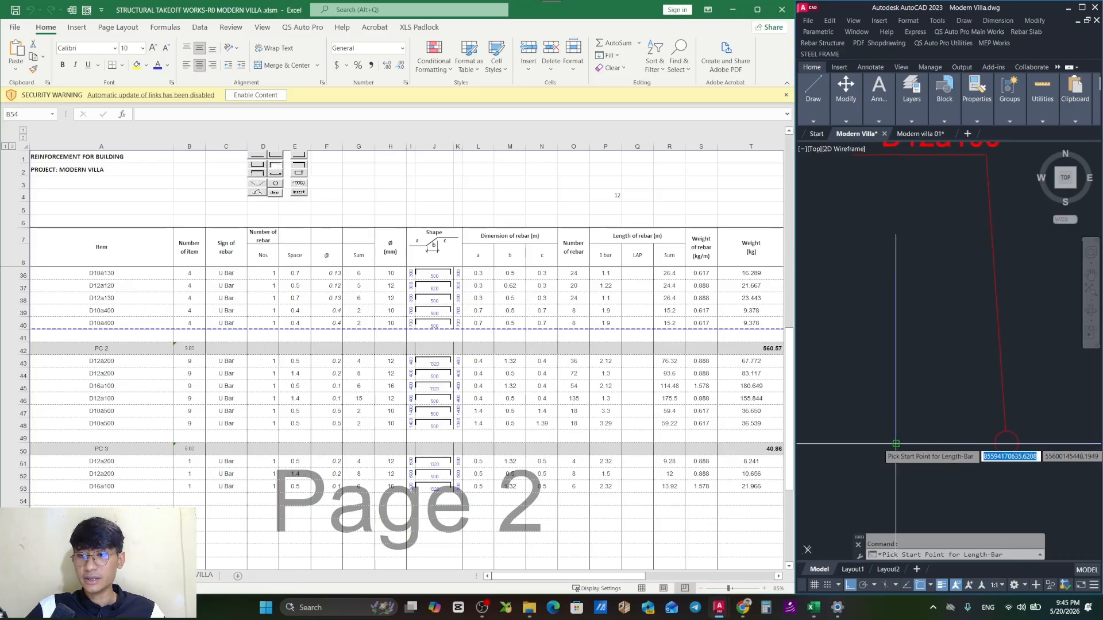
click(896, 444)
scroll(897, 444, down, 5)
scroll(938, 443, up, 5)
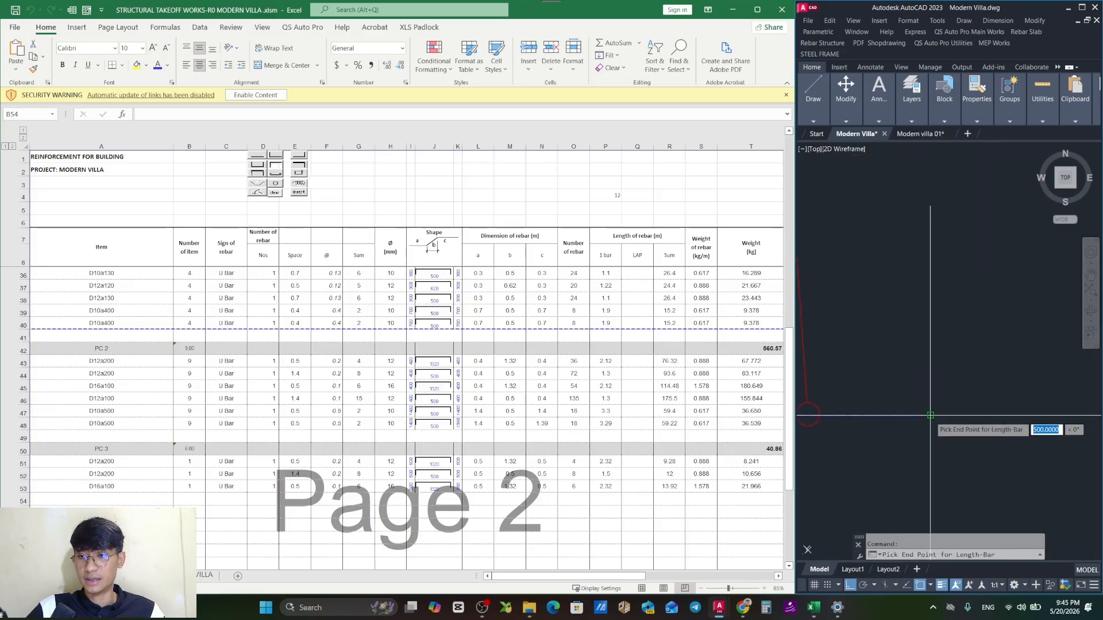
click(930, 415)
Pick the array length along the inner outline's long upper side, filling row 54 with the D12a100 bar.
scroll(925, 357, down, 4)
scroll(933, 307, up, 5)
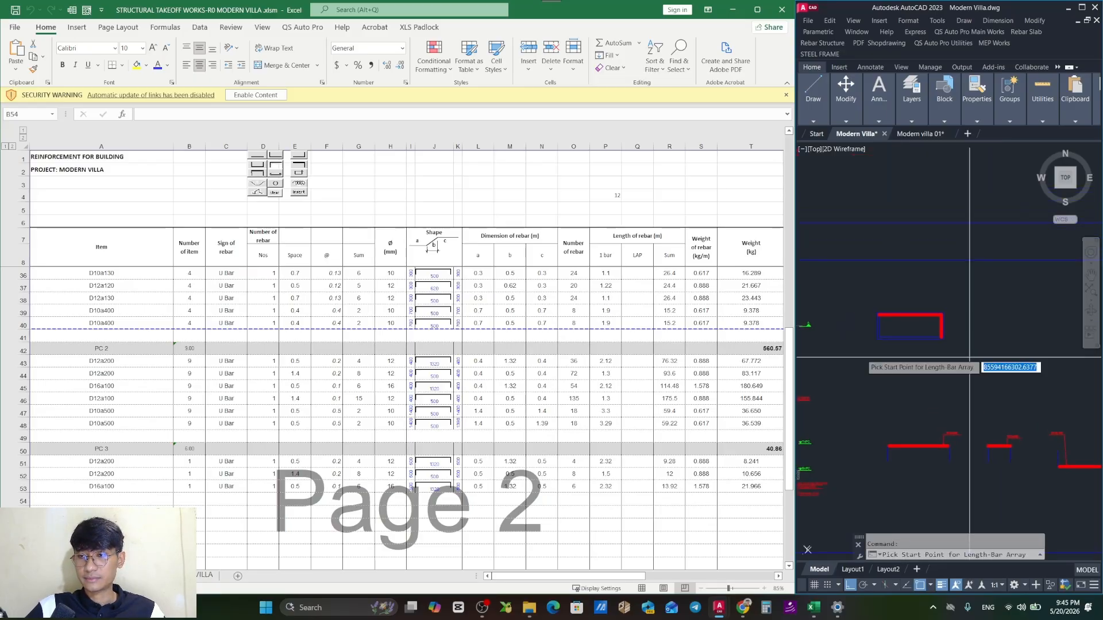
click(942, 293)
drag(850, 310, 954, 306)
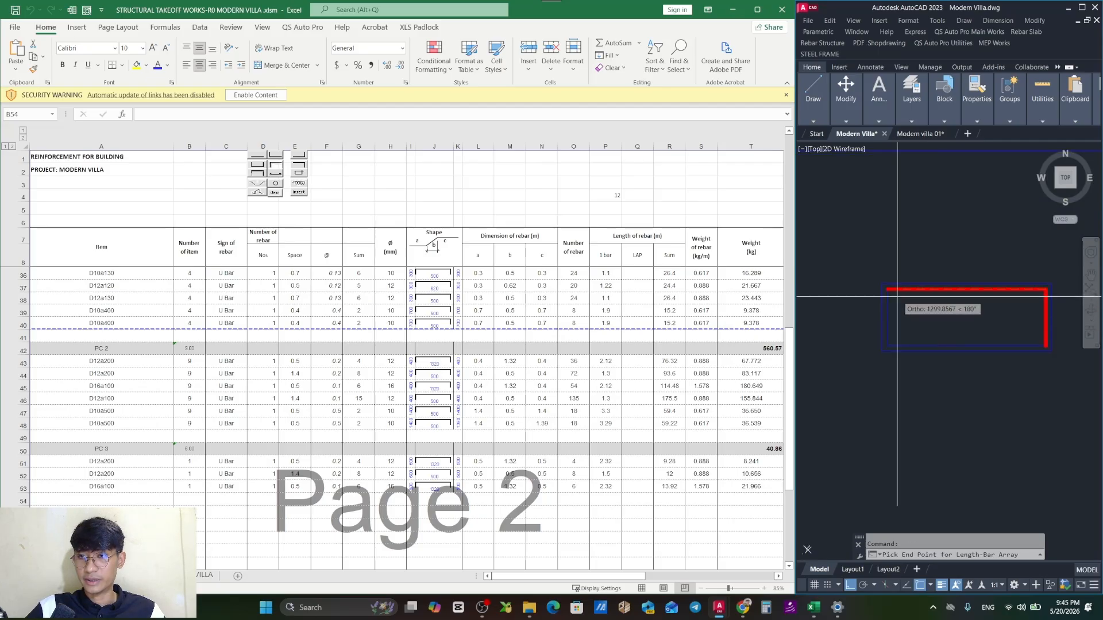
click(967, 317)
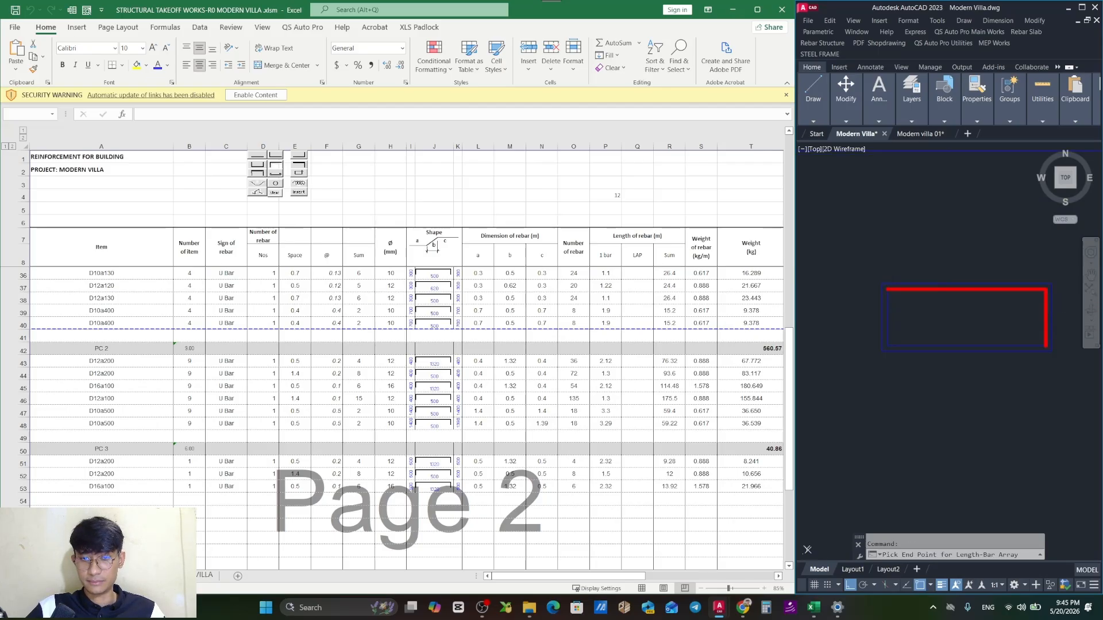
scroll(937, 345, down, 3)
scroll(976, 345, up, 5)
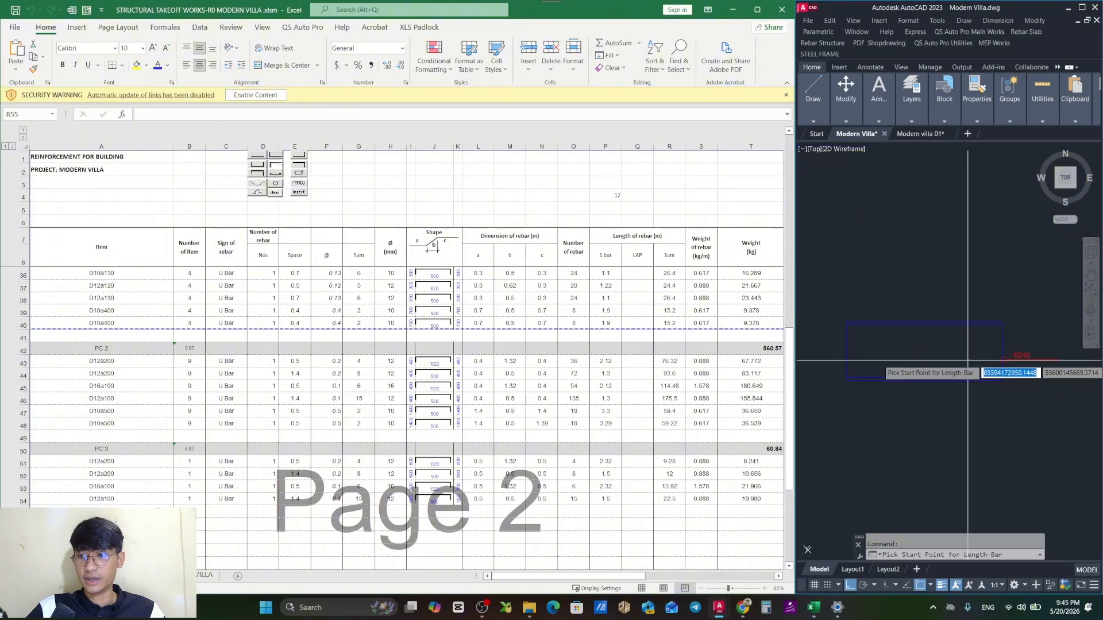
key(Escape)
scroll(1005, 331, down, 5)
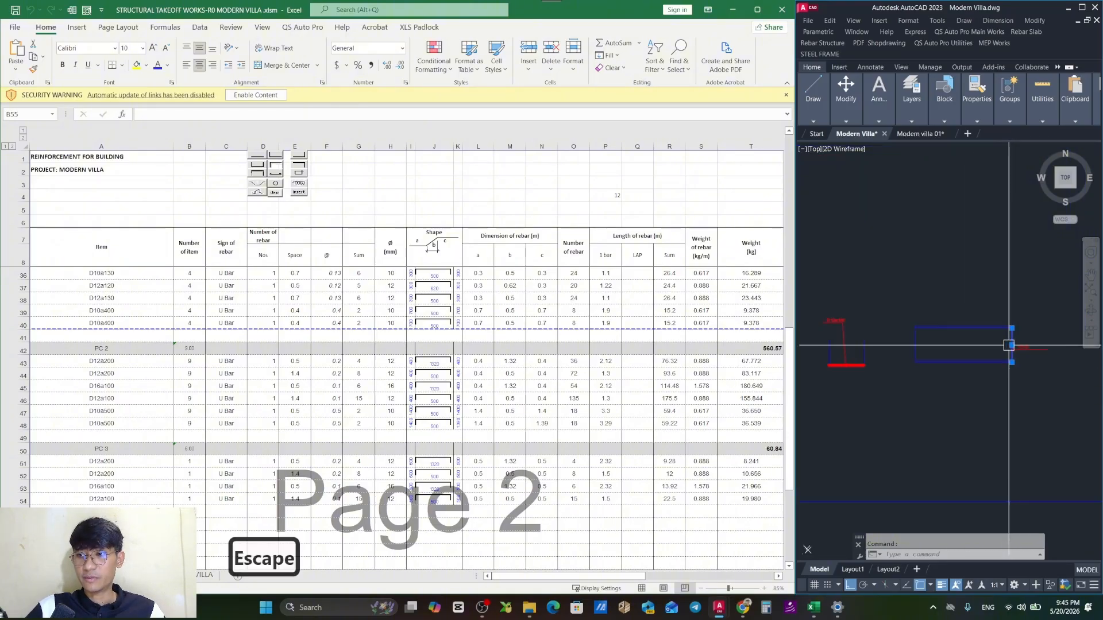
key(Escape)
scroll(949, 303, up, 5)
scroll(949, 303, up, 5)
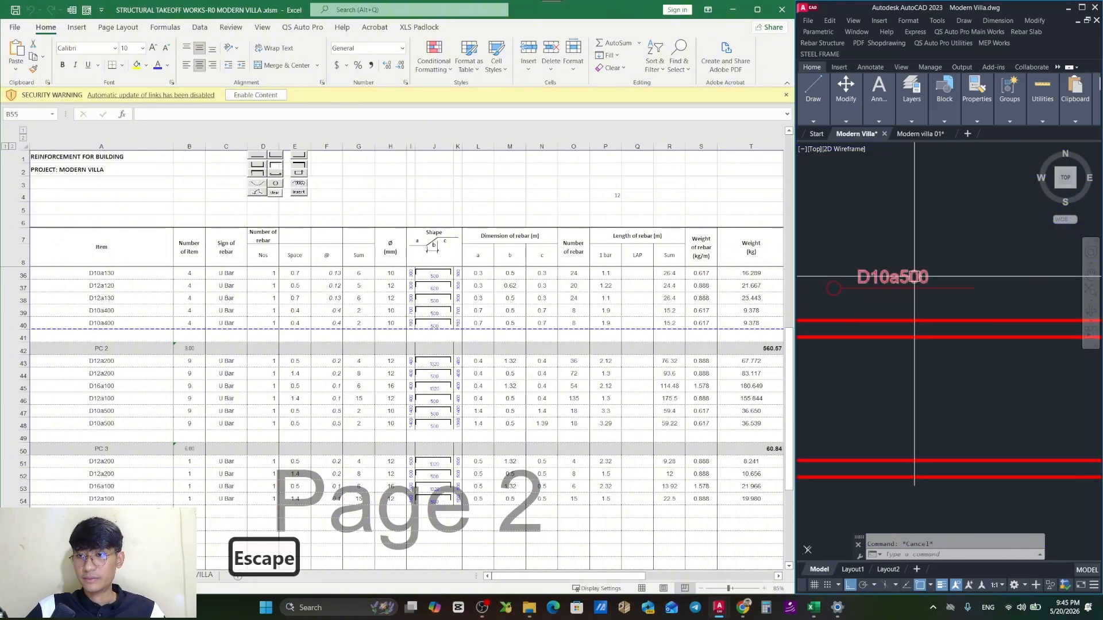
text(co)
key(space)
scroll(899, 282, down, 5)
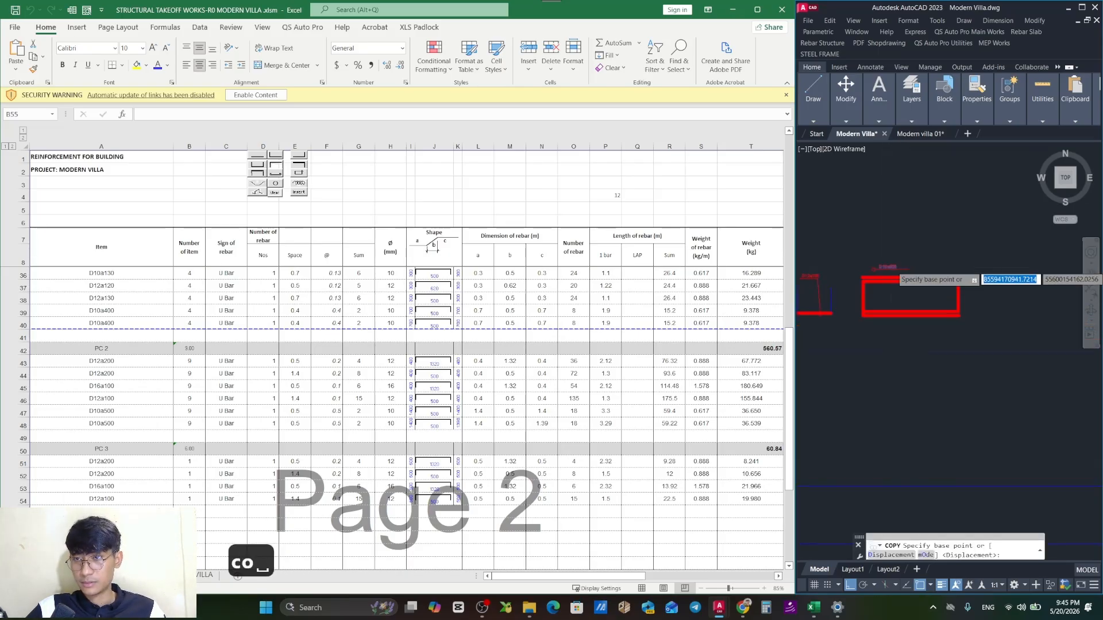
key(Escape)
key(Escape)
Change the 1D10 label beside the rectangular bar detail to D10a600.
scroll(913, 322, up, 5)
click(925, 362)
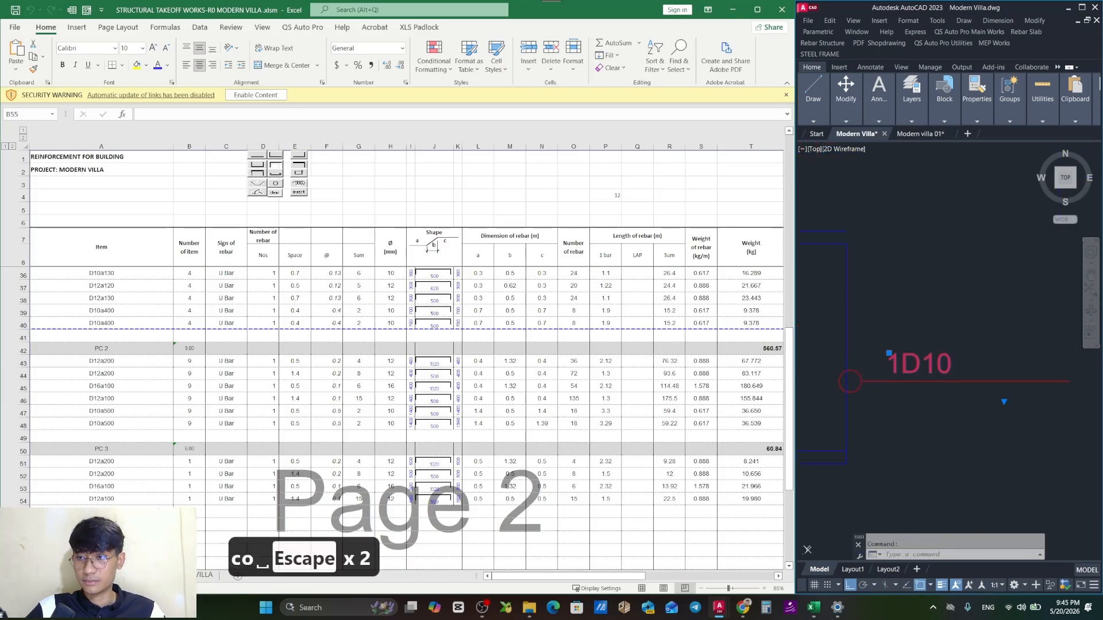
double_click(921, 364)
key(BackSpace)
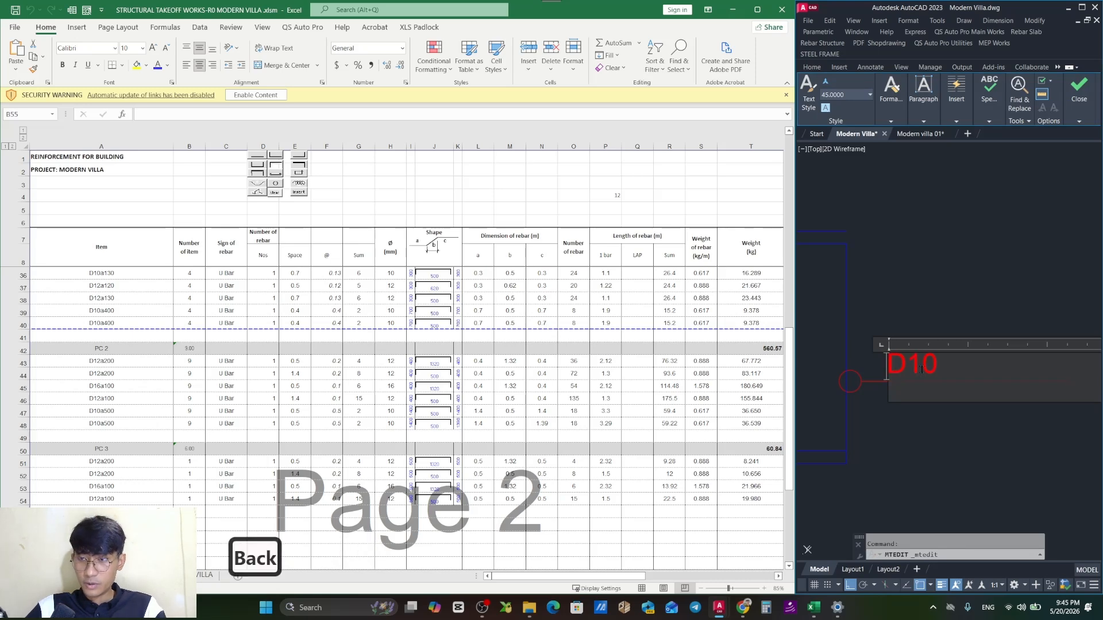
text(a600)
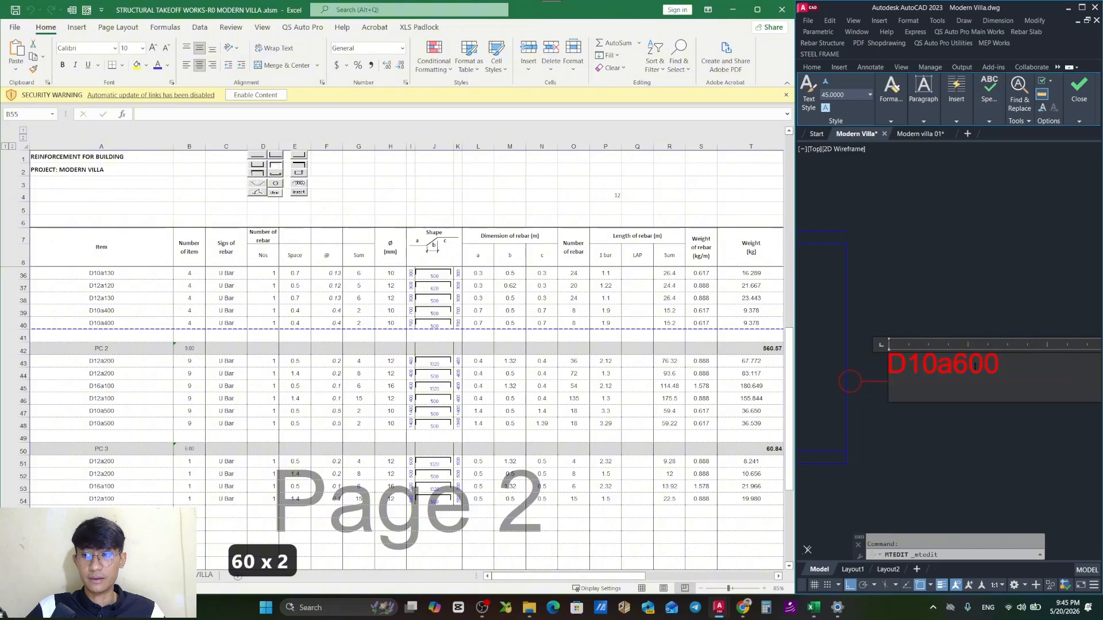
key(Escape)
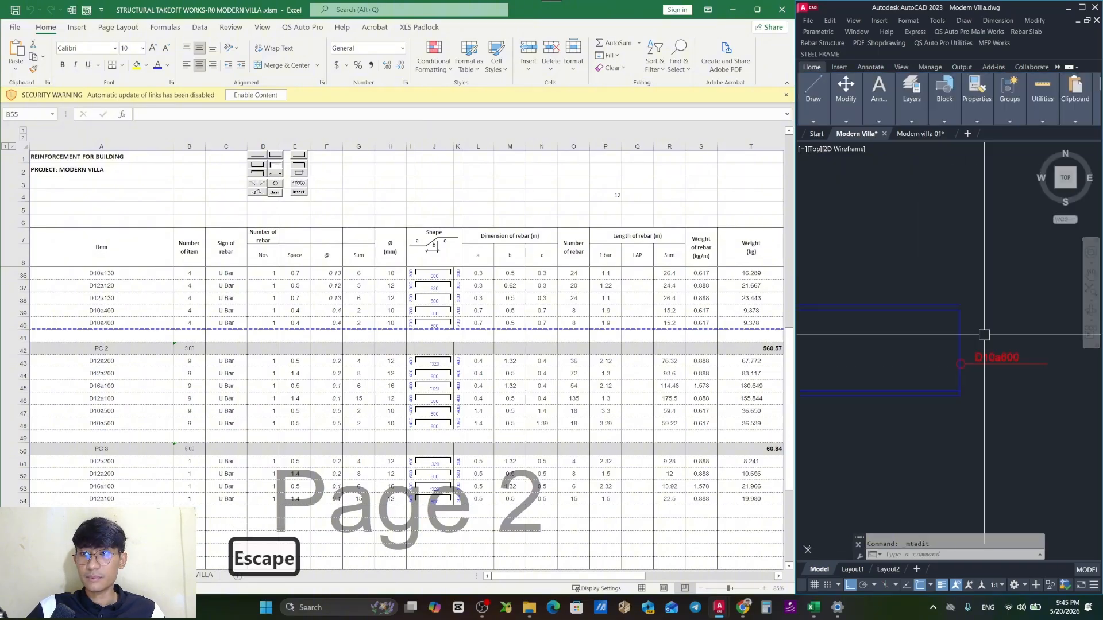
Start the slab U Shape Rebar takeoff by points at 600 thickness, picking the D10a600 label and its detail's vertical side as bar length.
click(1032, 21)
key(Escape)
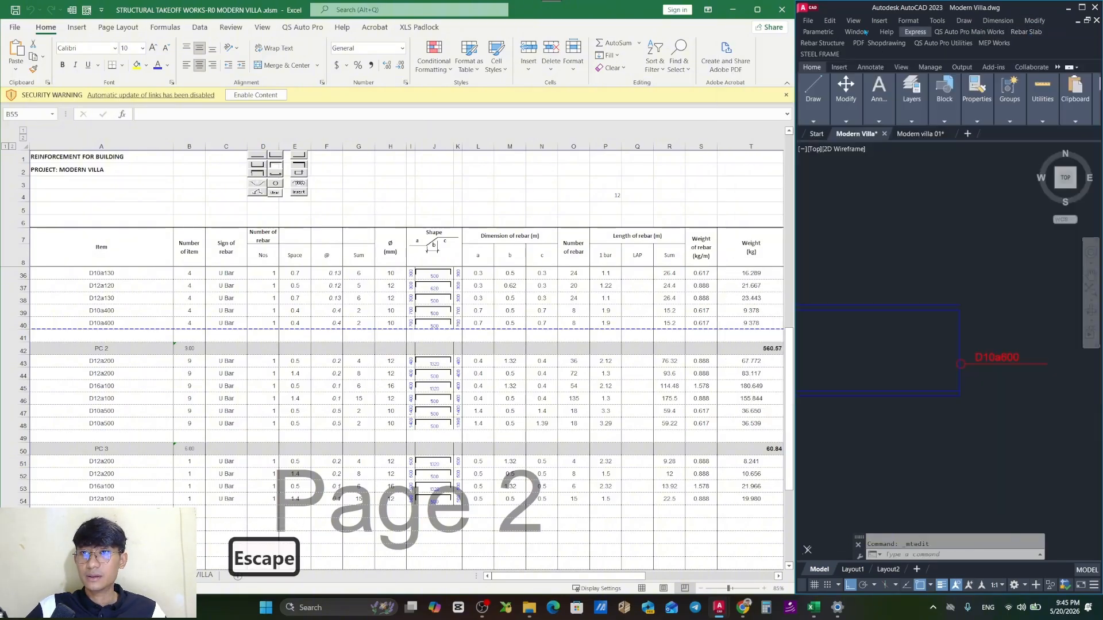
click(1027, 32)
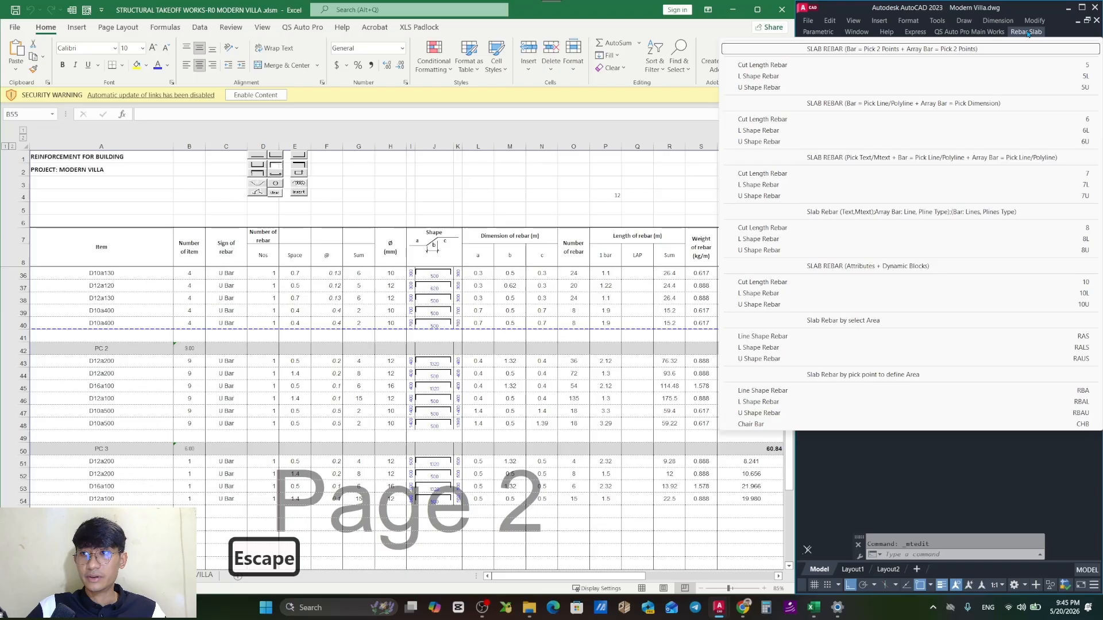
click(846, 90)
key(space)
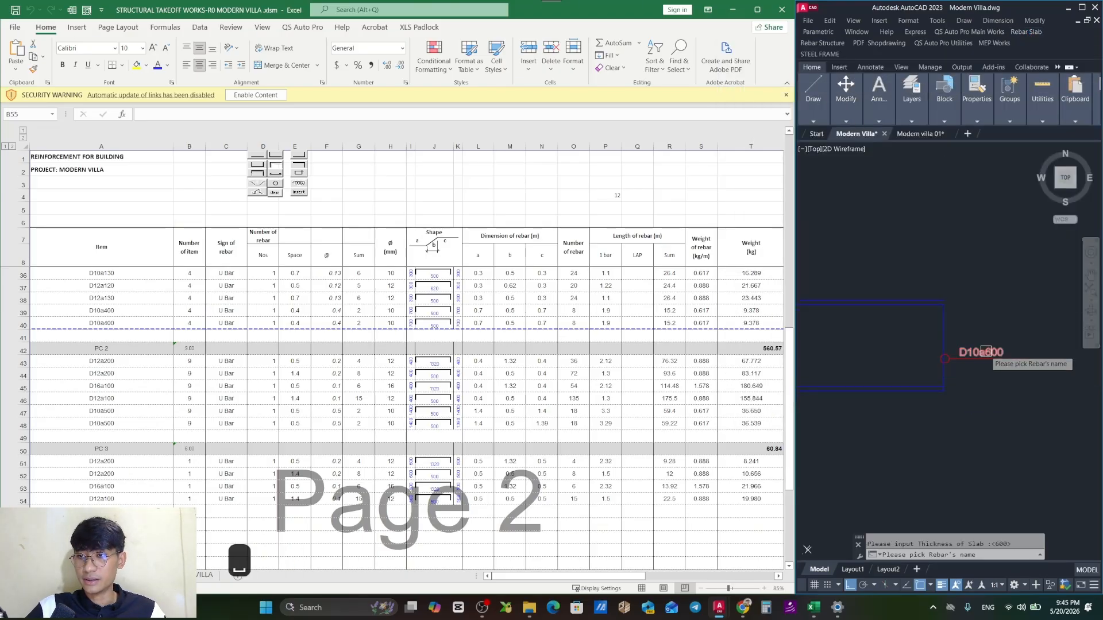
click(986, 352)
click(945, 305)
scroll(948, 389, up, 4)
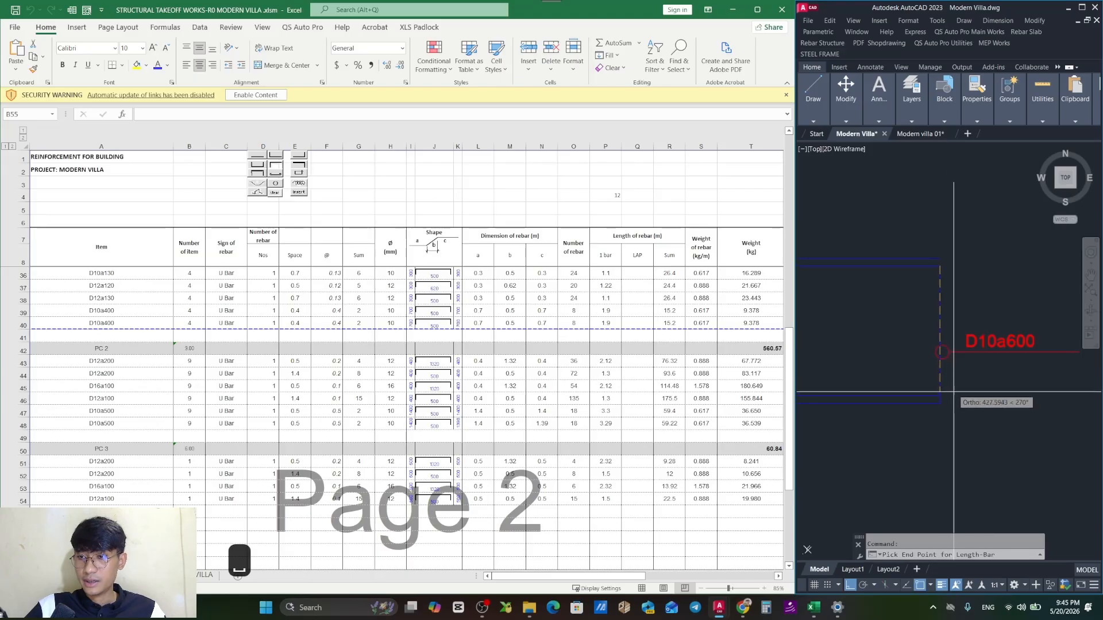
scroll(946, 390, down, 6)
drag(923, 413, 994, 410)
scroll(1014, 386, up, 5)
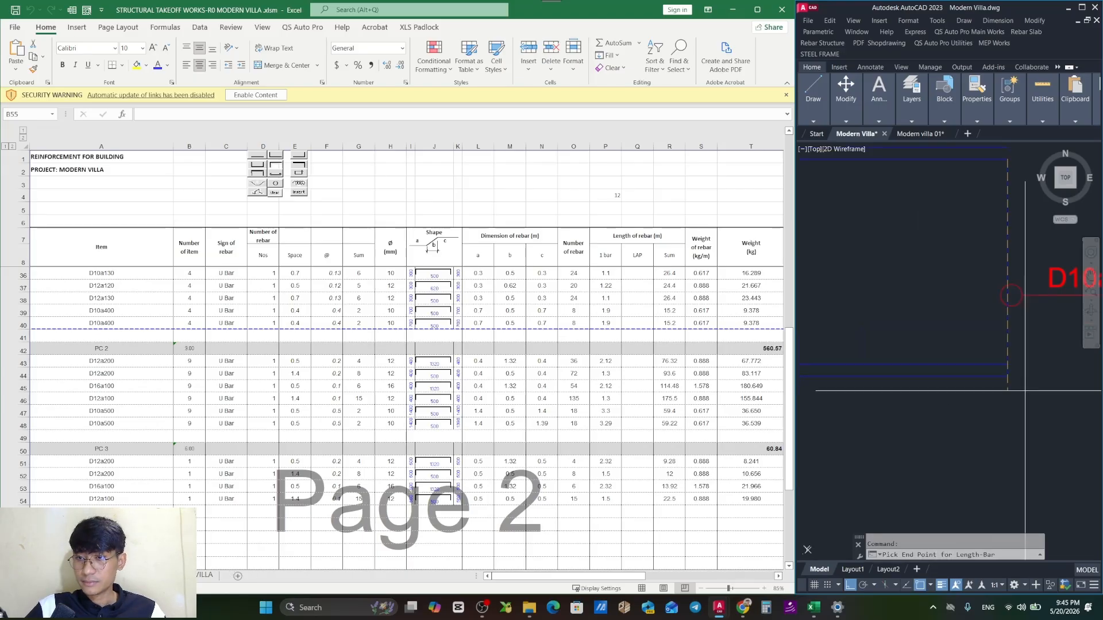
click(1007, 376)
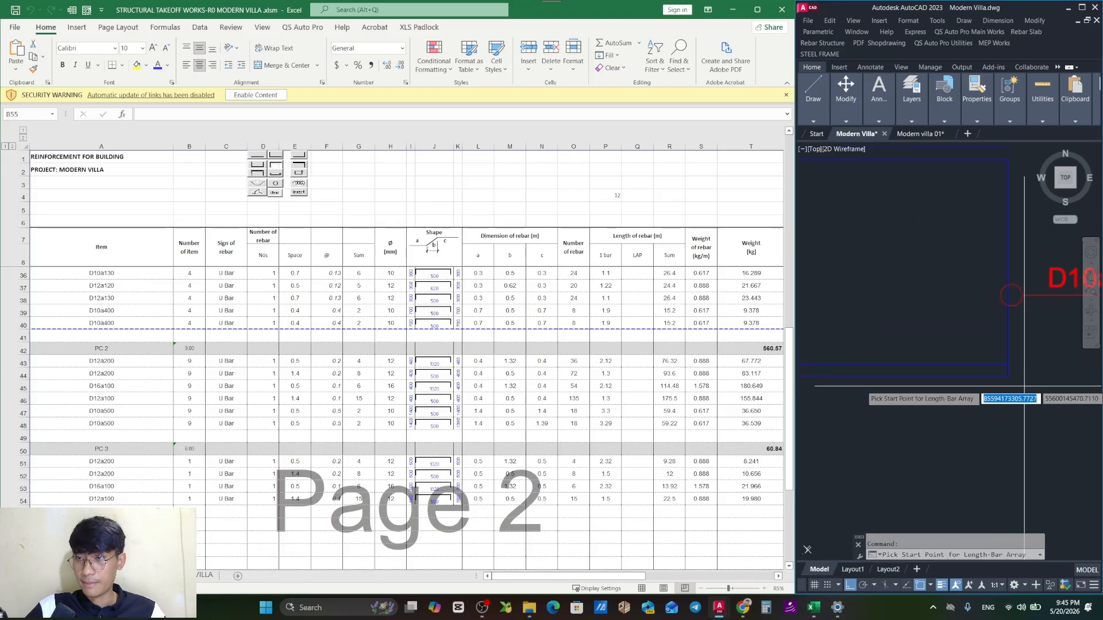
Pick the array length for the D10a600 bar down the pile cap section's vertical edge from ToPC to BoPC level.
scroll(1002, 402, down, 8)
scroll(928, 367, up, 5)
drag(926, 367, 910, 357)
scroll(855, 354, up, 4)
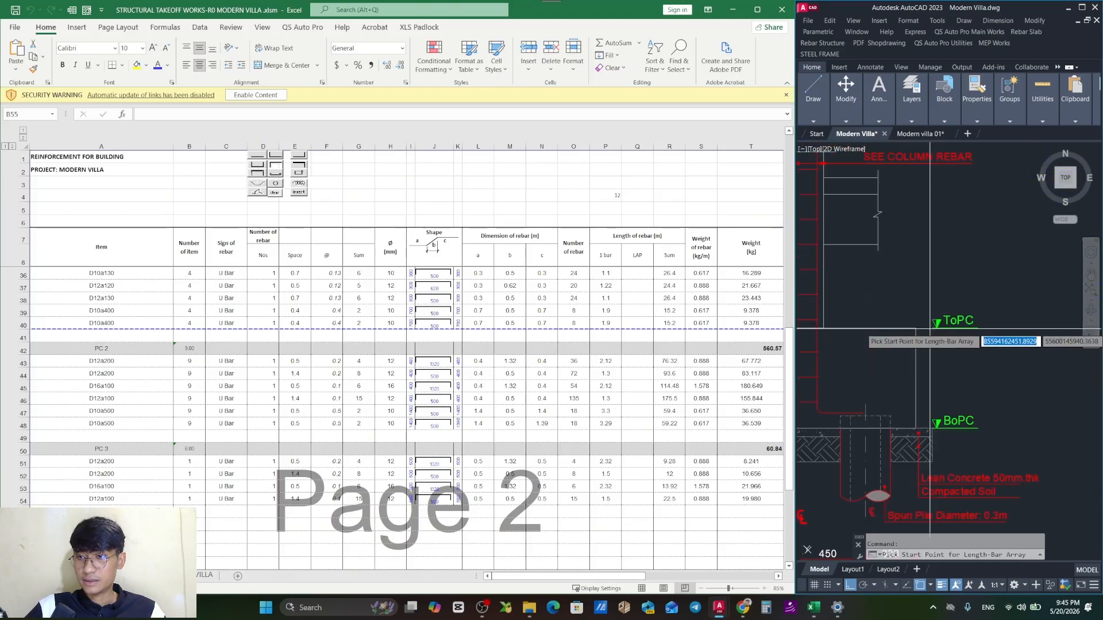
click(914, 327)
drag(915, 397, 926, 335)
scroll(926, 335, up, 2)
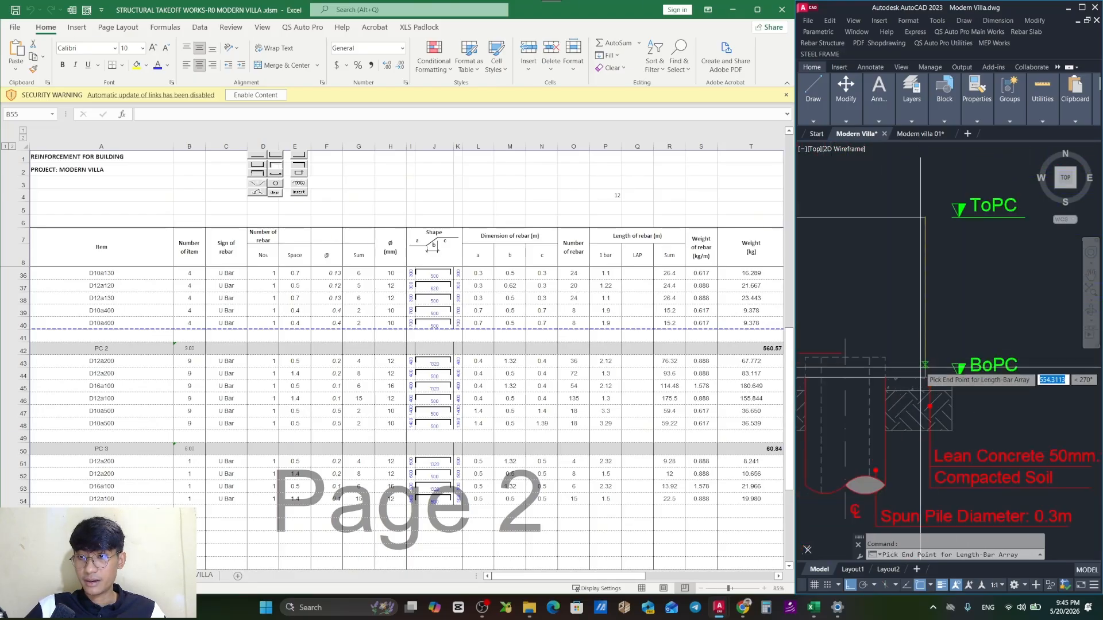
click(925, 377)
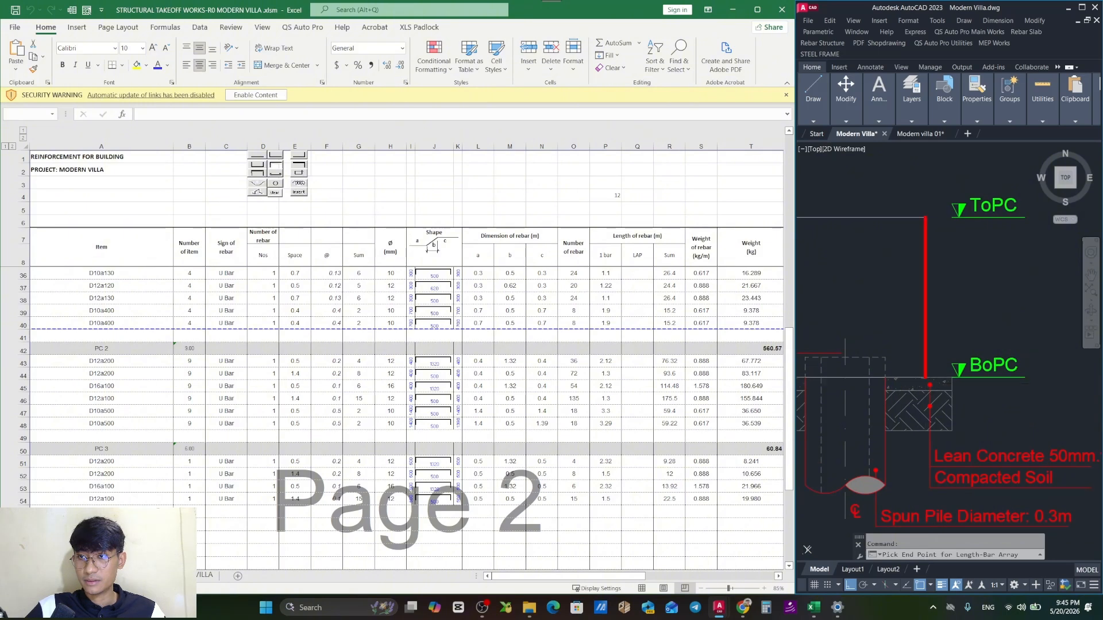
Restart the U Shape Rebar takeoff at 600 thickness for the second D10a600 bar, picking the rectangular detail's other vertical side as bar length.
scroll(858, 377, down, 6)
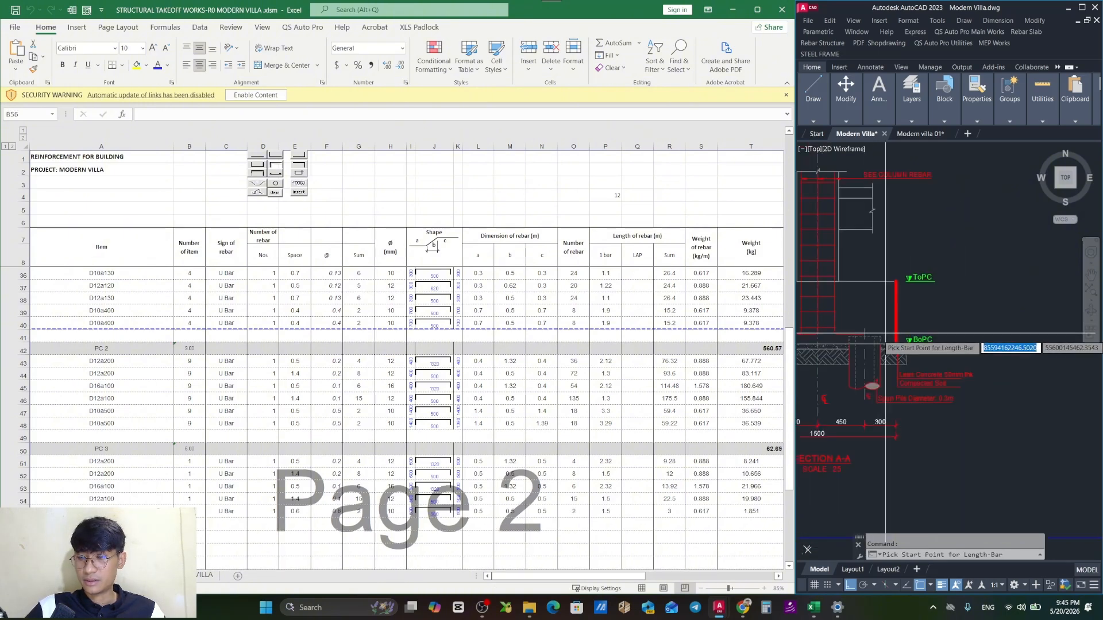
key(Escape)
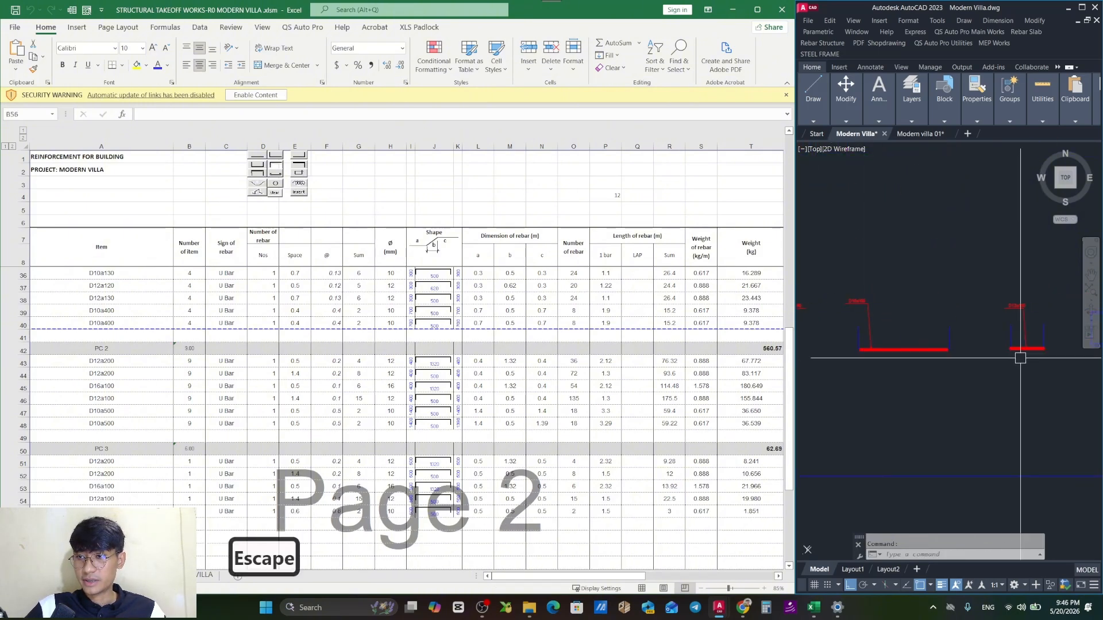
scroll(980, 362, up, 4)
key(space)
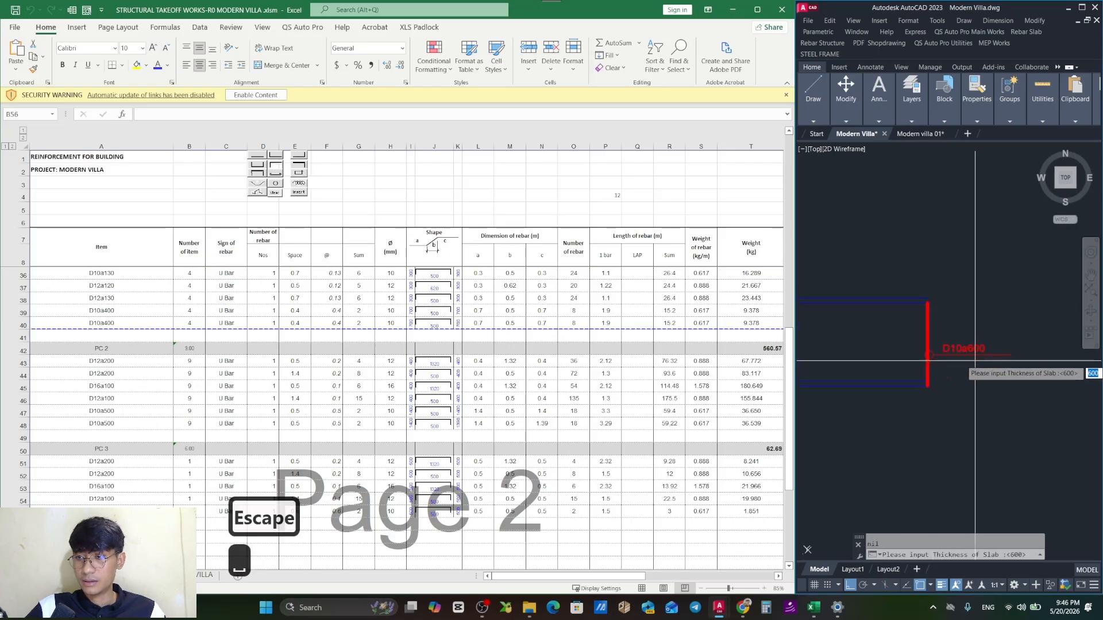
key(space)
scroll(978, 331, down, 3)
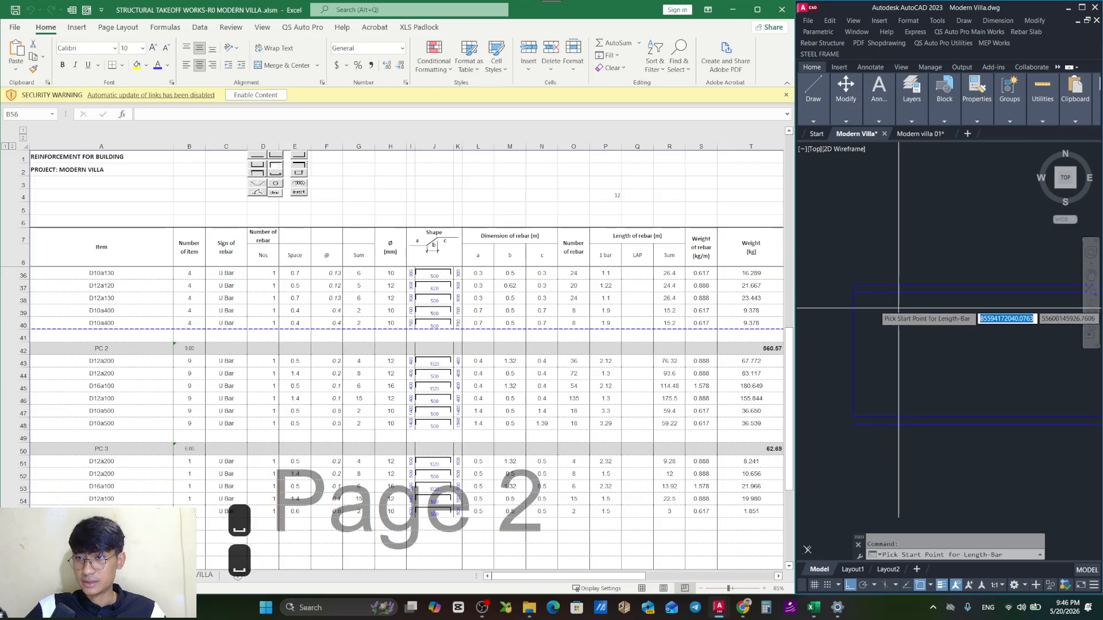
click(854, 297)
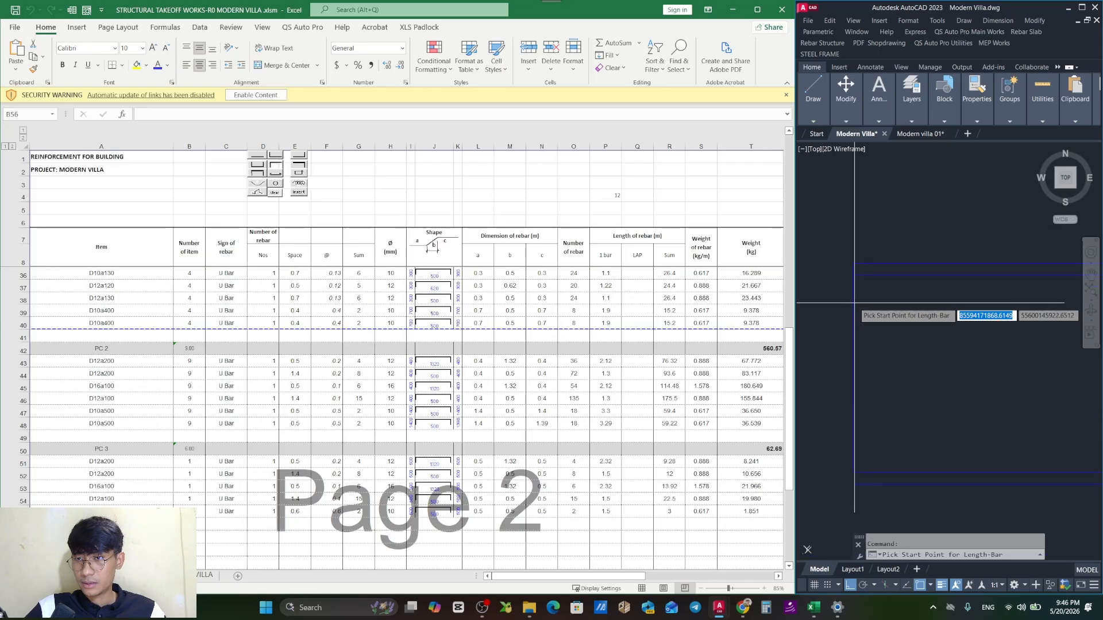
scroll(852, 252, up, 3)
scroll(885, 368, down, 4)
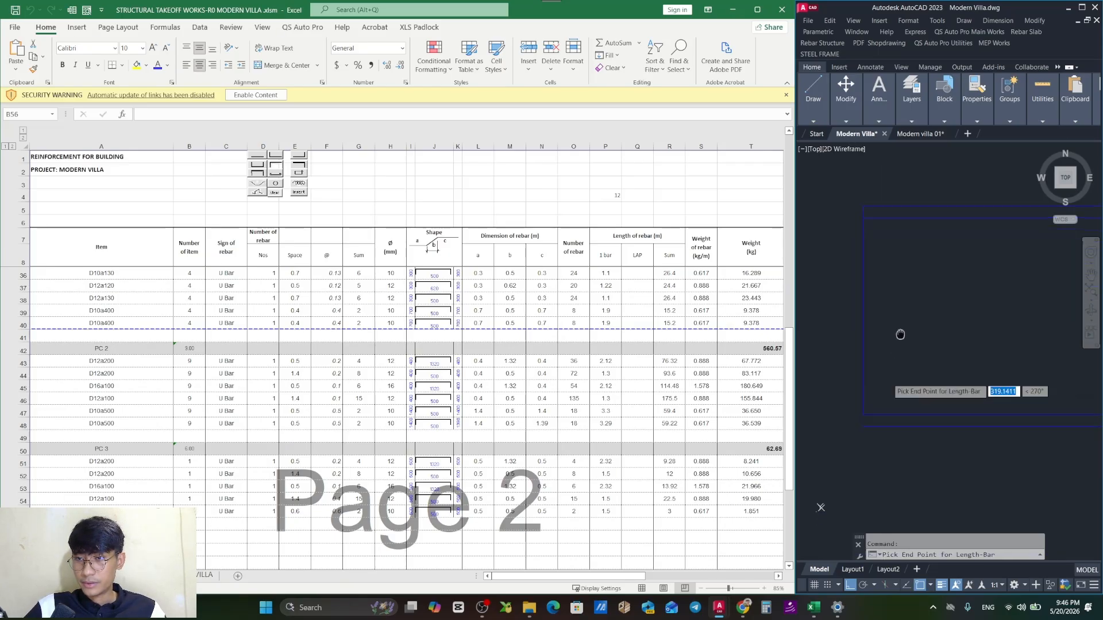
click(866, 380)
Pick the second D10a600 bar's array length down the pile cap section's vertical edge from ToPC to BoPC, and end the takeoff.
scroll(913, 373, down, 5)
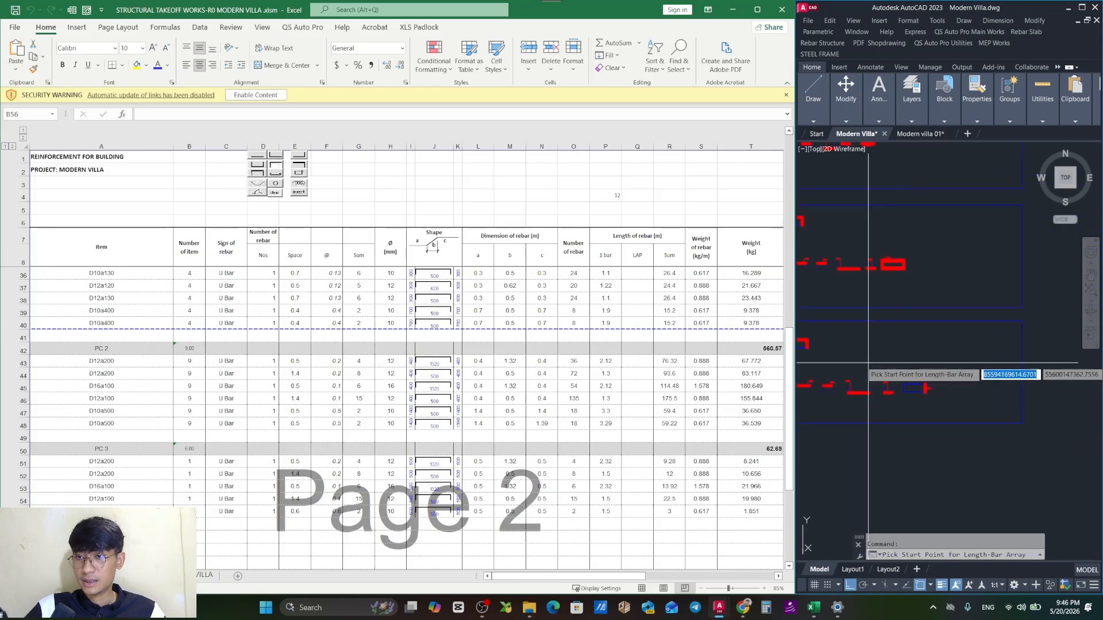
scroll(902, 359, up, 6)
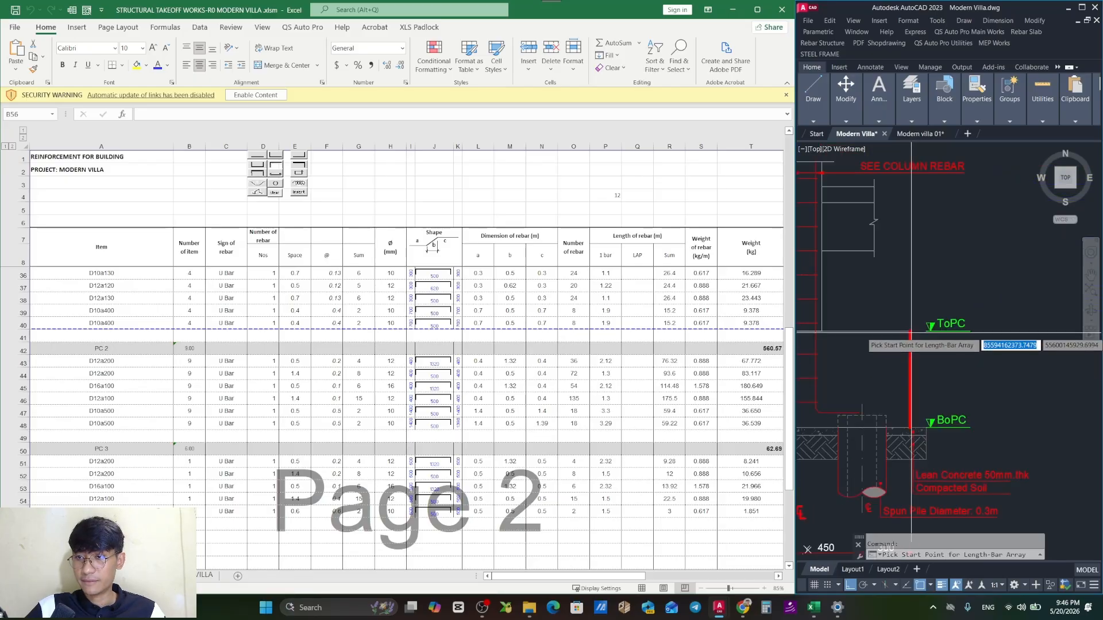
click(910, 356)
click(909, 428)
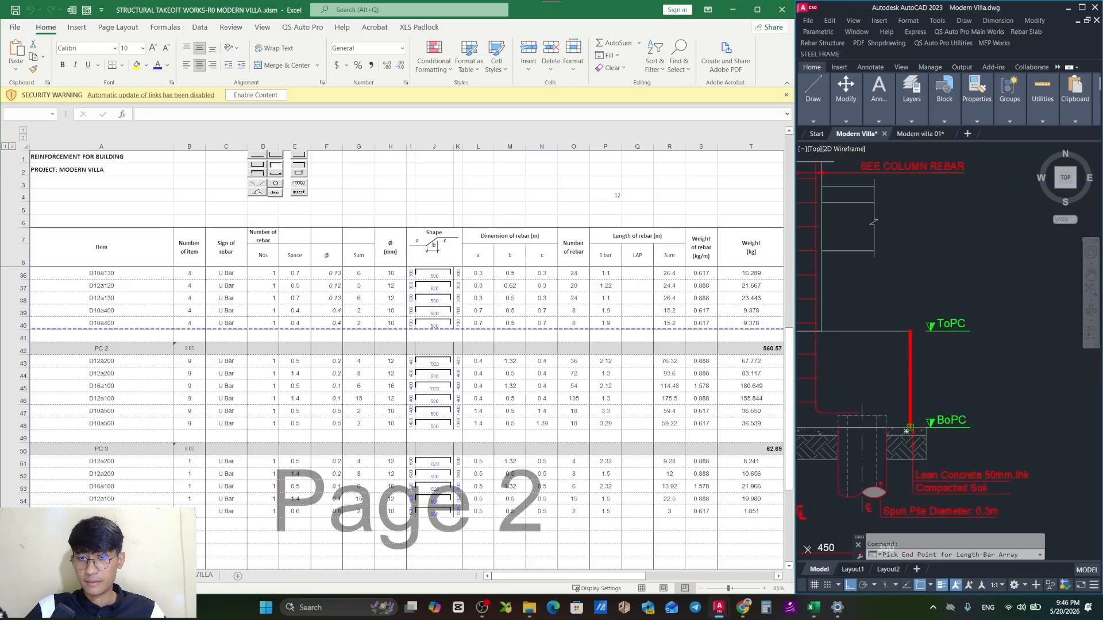
scroll(919, 397, down, 5)
key(Escape)
key(Escape)
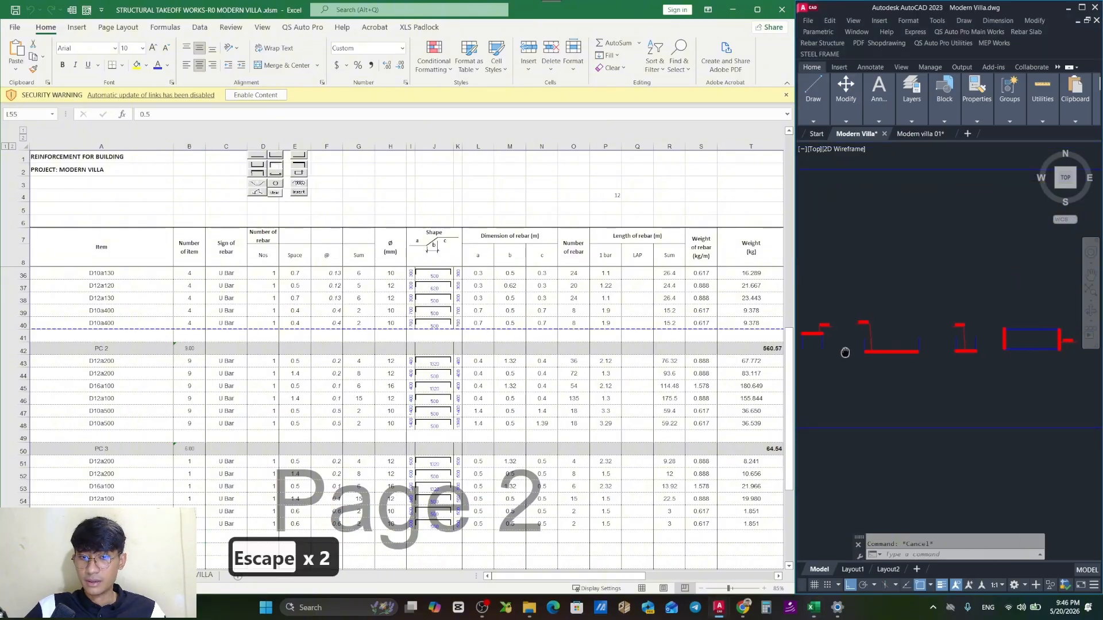
Export the length of the D10a600 detail's upper inner long line into cell L55 using Key Sum Length objects to active cell.
scroll(845, 352, up, 6)
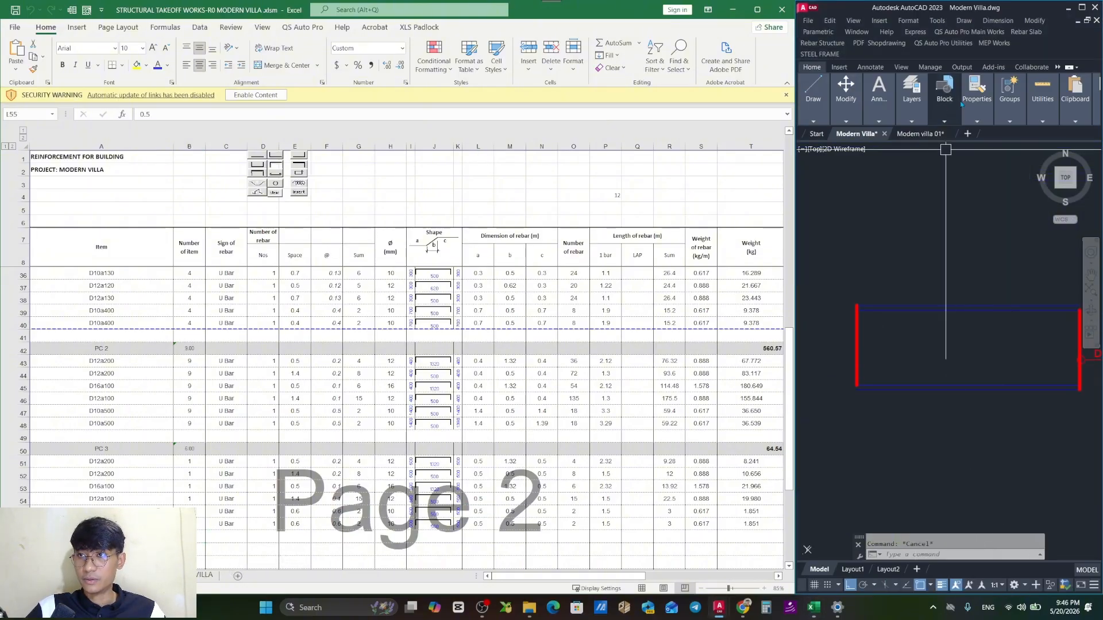
click(931, 44)
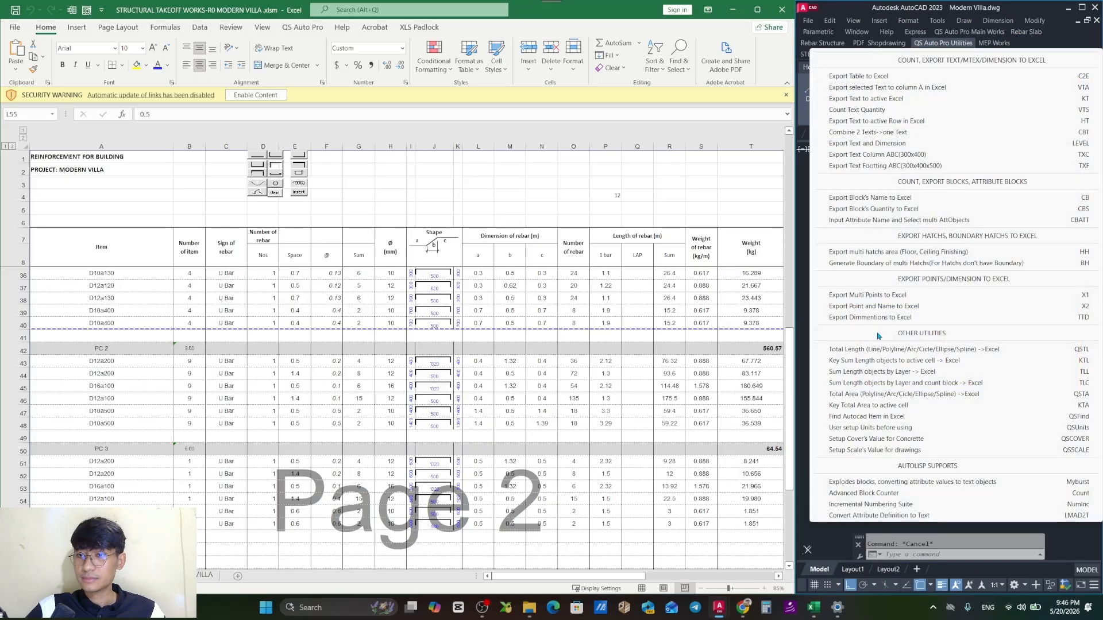
click(886, 360)
scroll(965, 344, up, 5)
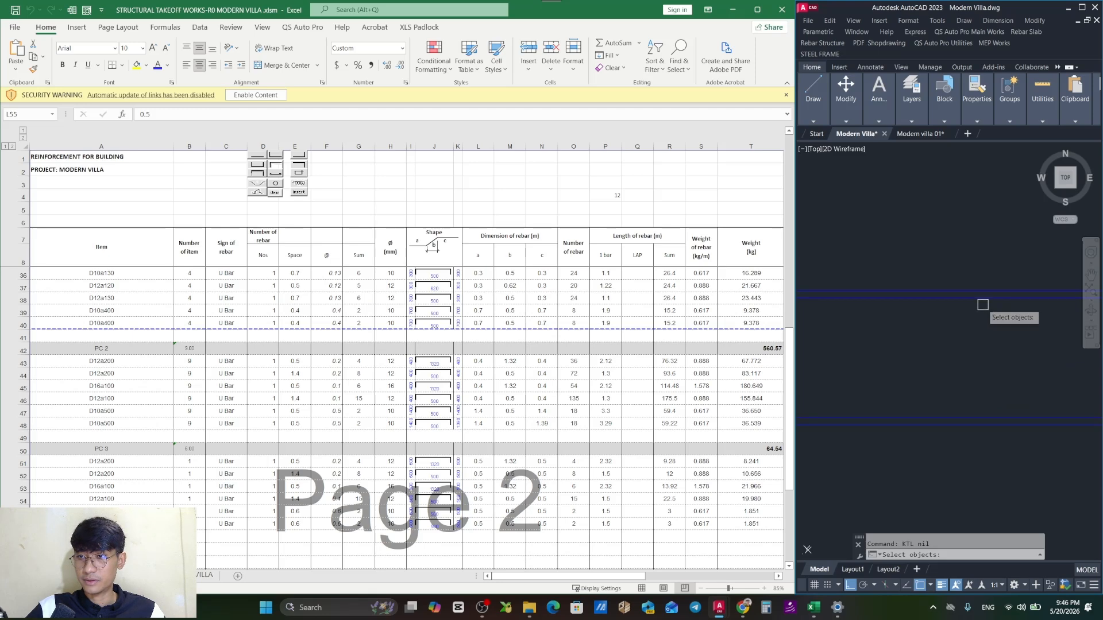
click(983, 299)
scroll(981, 322, down, 3)
key(Return)
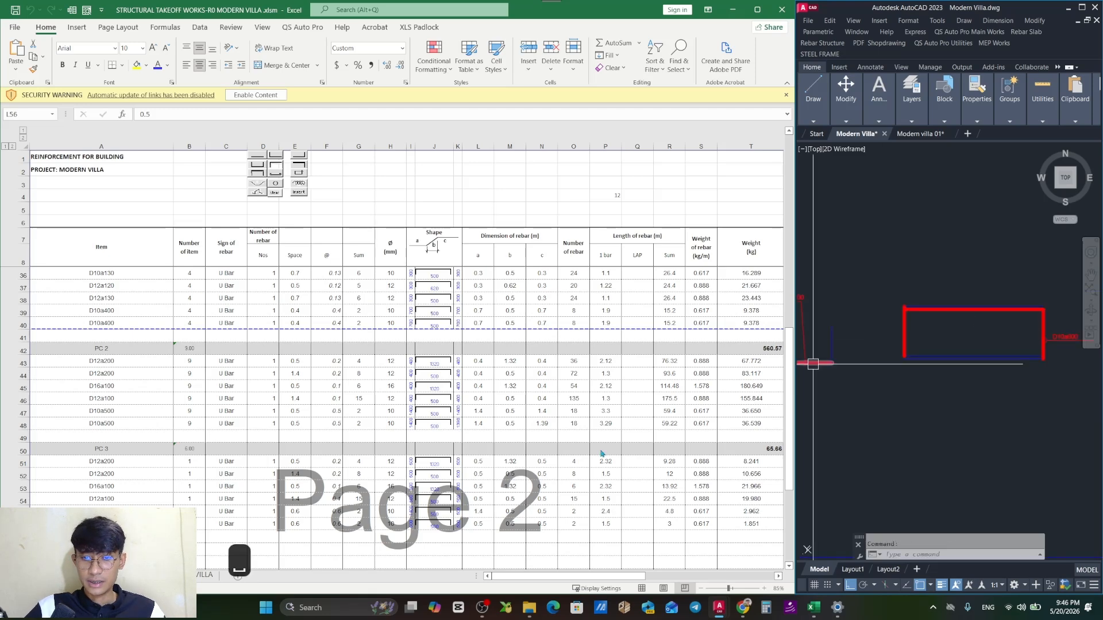
Export the length of the detail's lower outer long line into cell N55 and check row 55's leg dimensions.
scroll(1014, 344, up, 3)
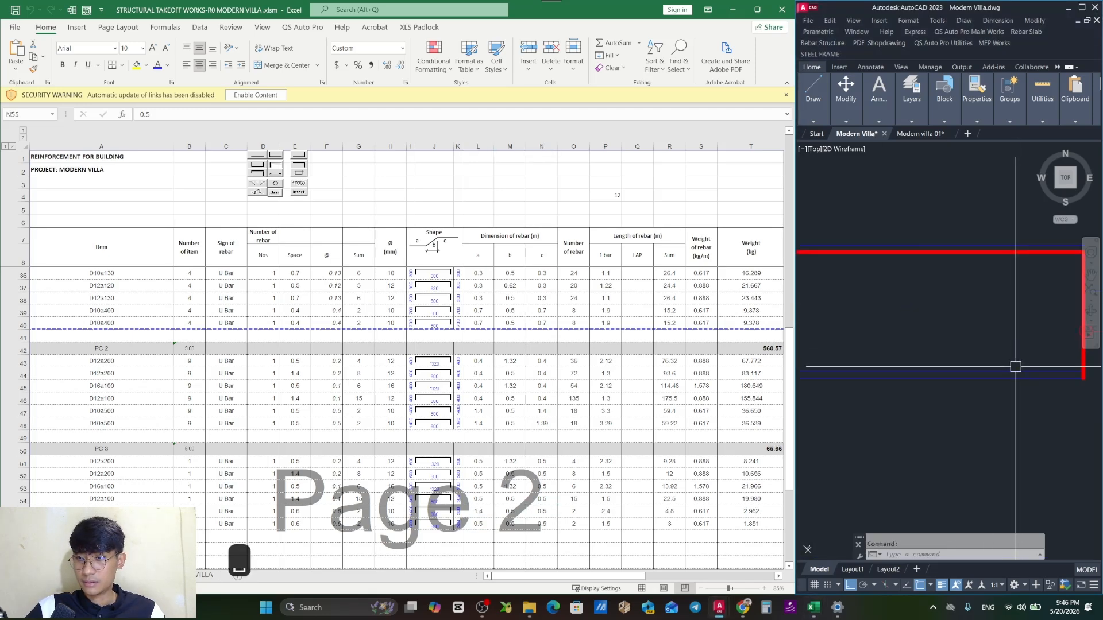
key(Return)
click(1031, 381)
key(Return)
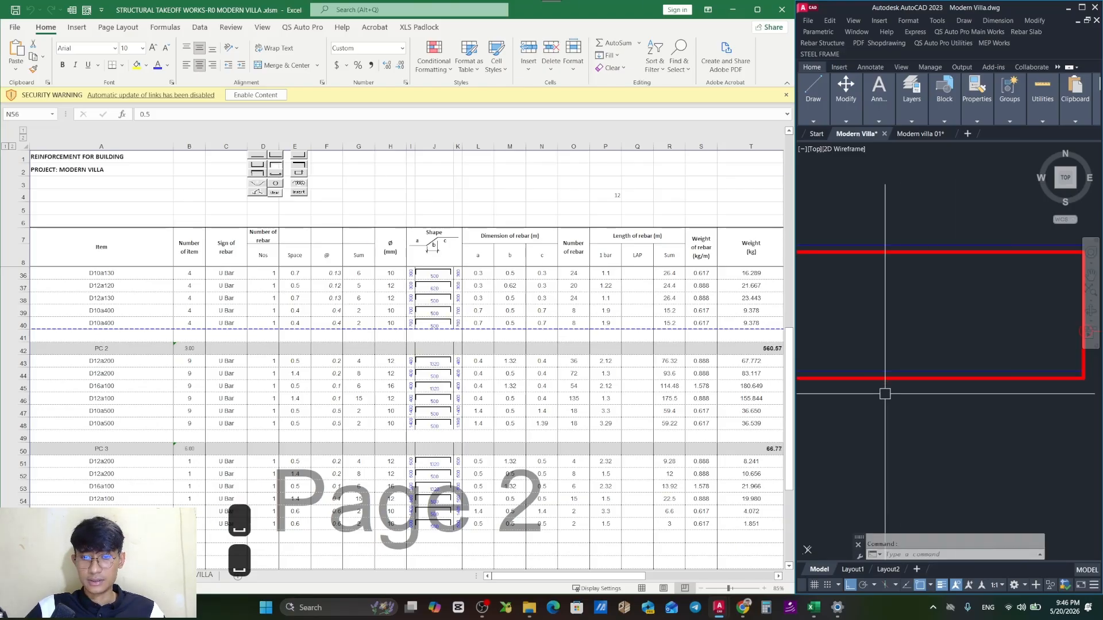
click(510, 514)
click(545, 510)
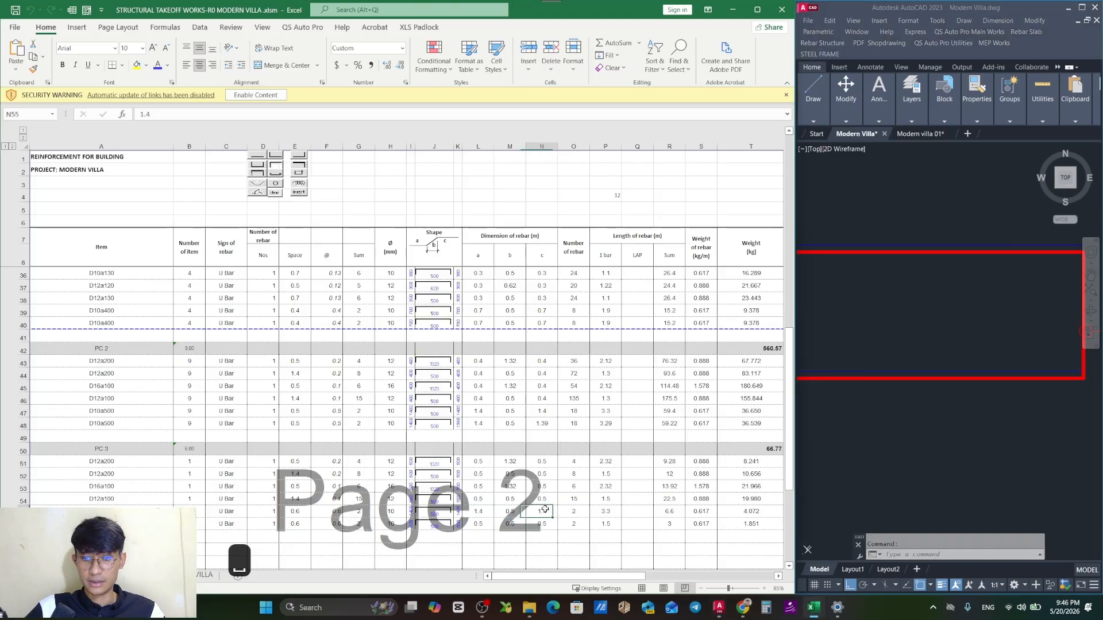
click(484, 510)
click(541, 512)
Export the lengths of the detail's remaining upper and lower long lines into cells L56 and N56 respectively.
click(486, 524)
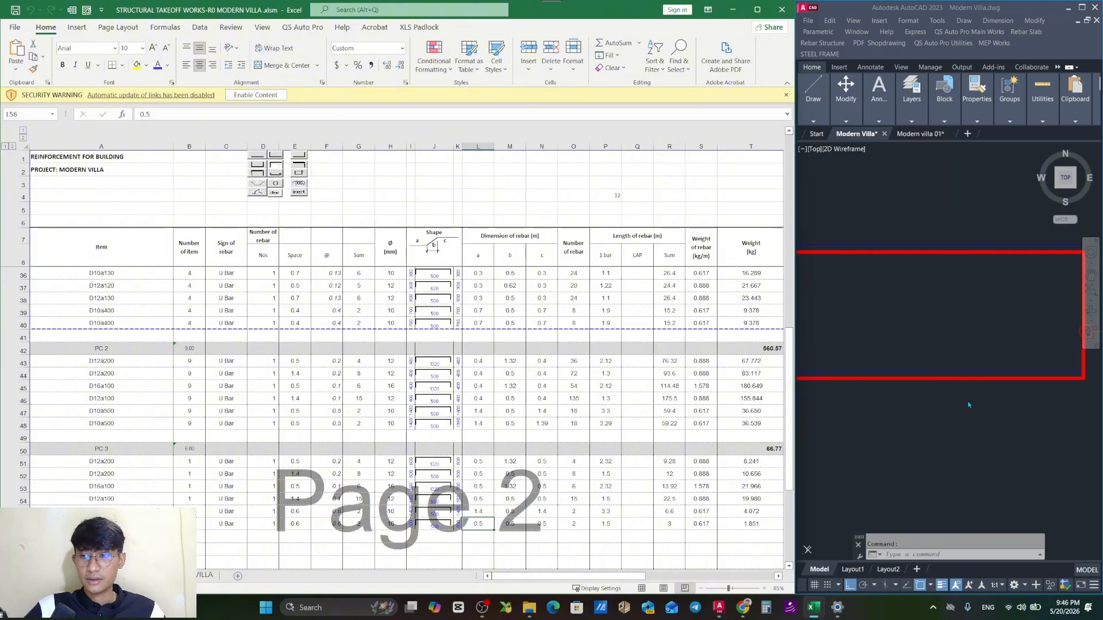
drag(967, 293, 1002, 373)
click(992, 325)
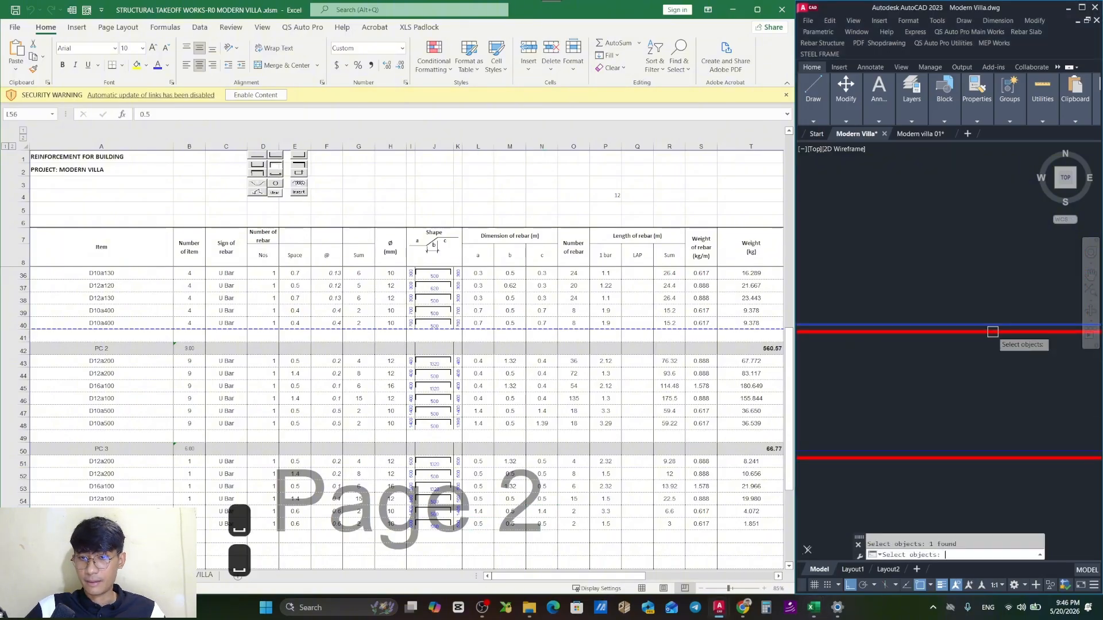
key(Return)
click(541, 523)
click(894, 428)
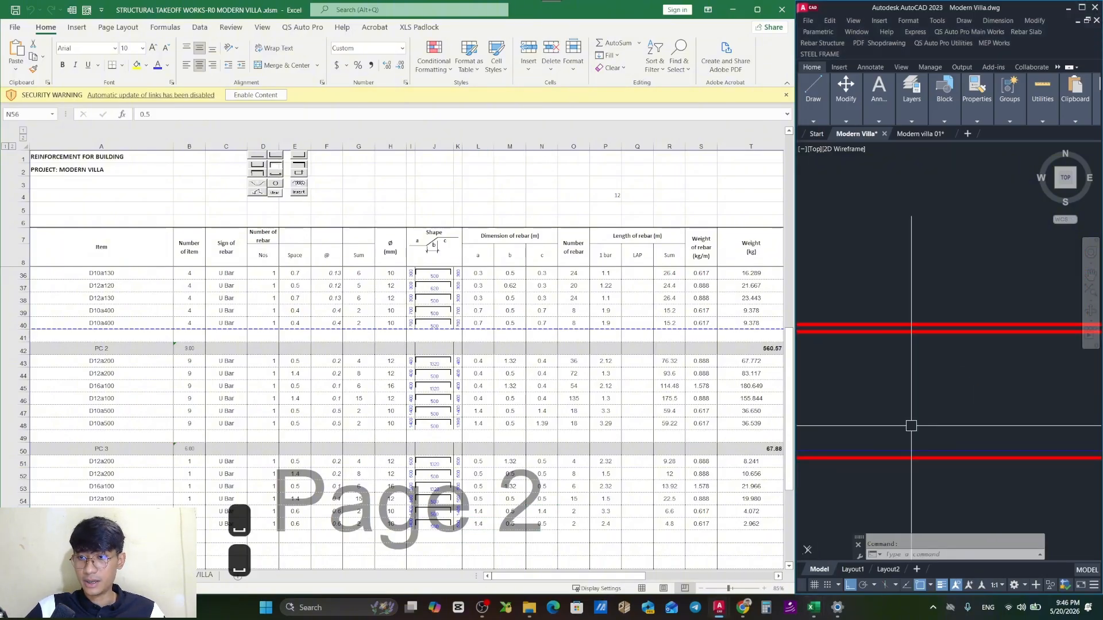
key(space)
click(943, 449)
key(Return)
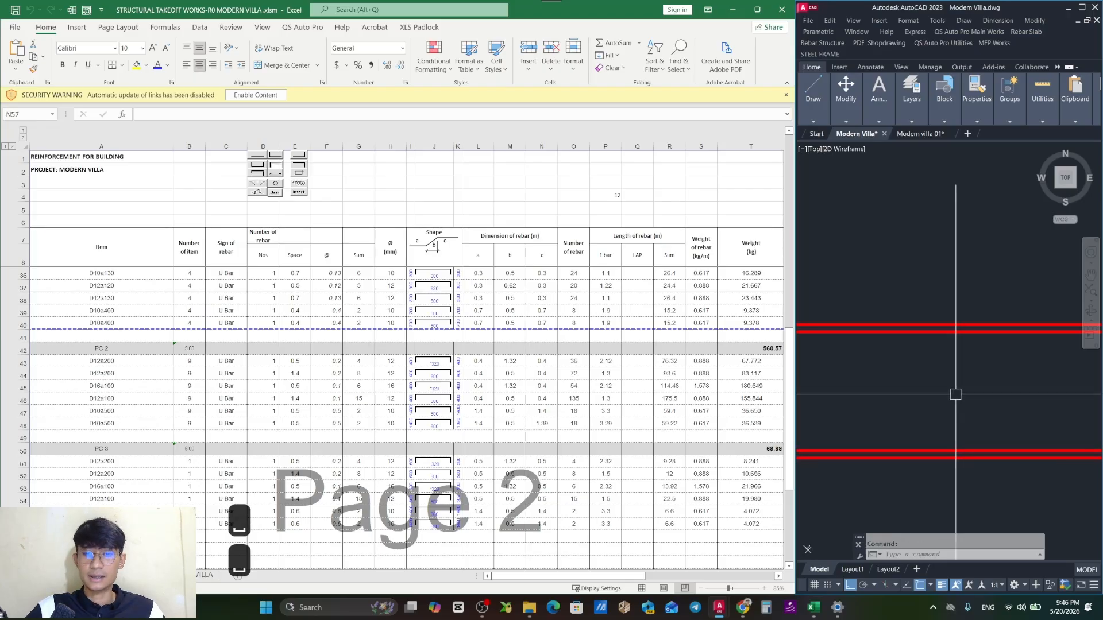
Set PC 3's number of items in B50 to the SUM of Cal.Noted cells E127:E129.
scroll(954, 394, down, 6)
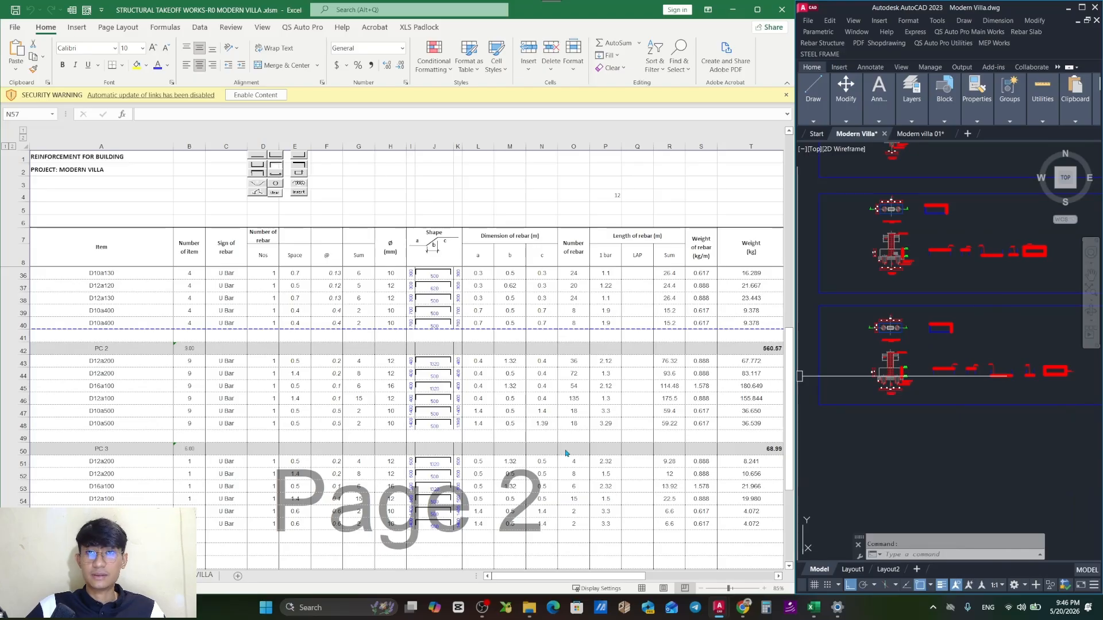
click(199, 449)
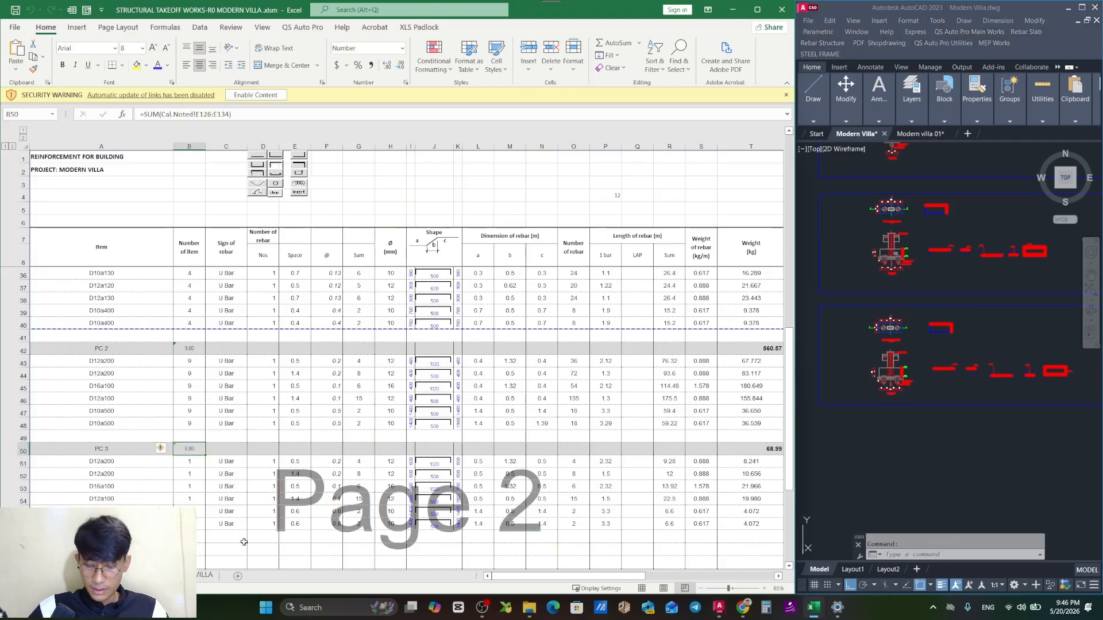
text(=sum)
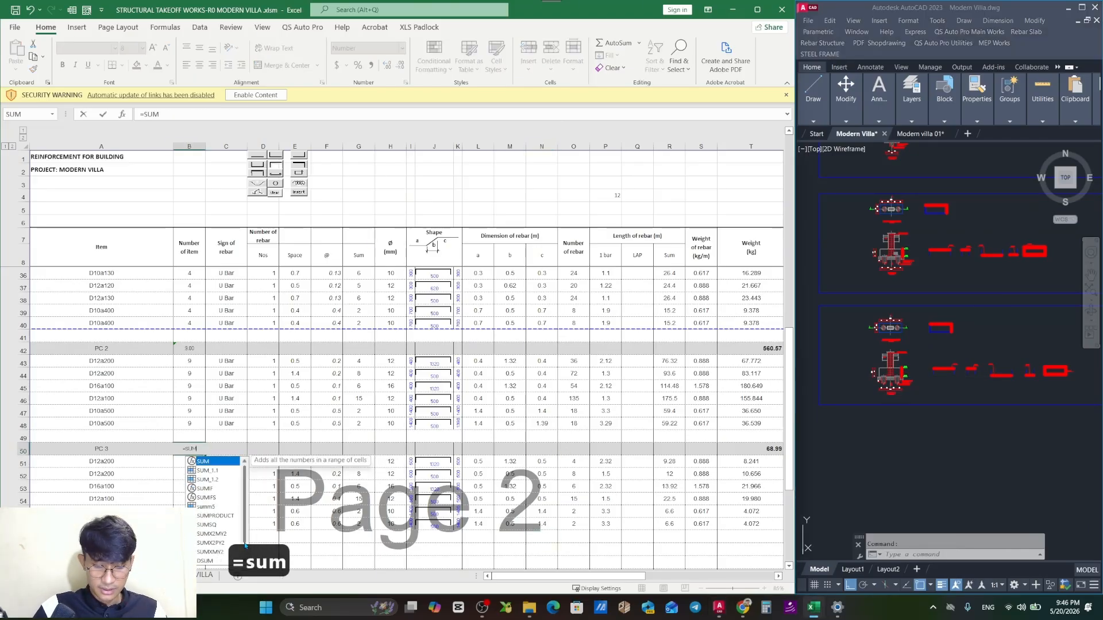
key(Tab)
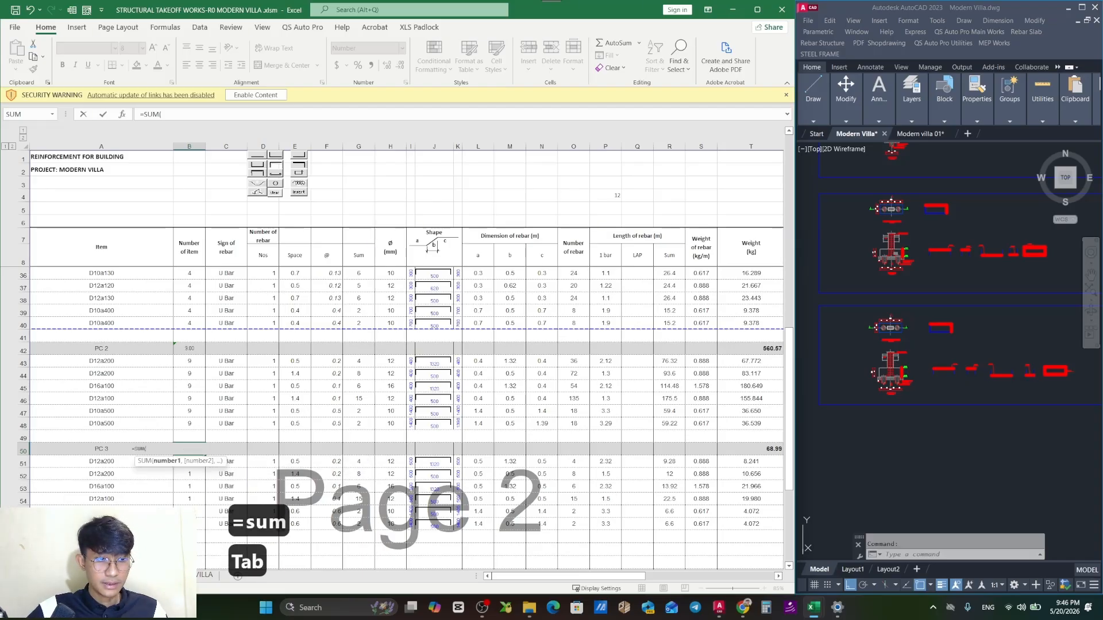
click(132, 575)
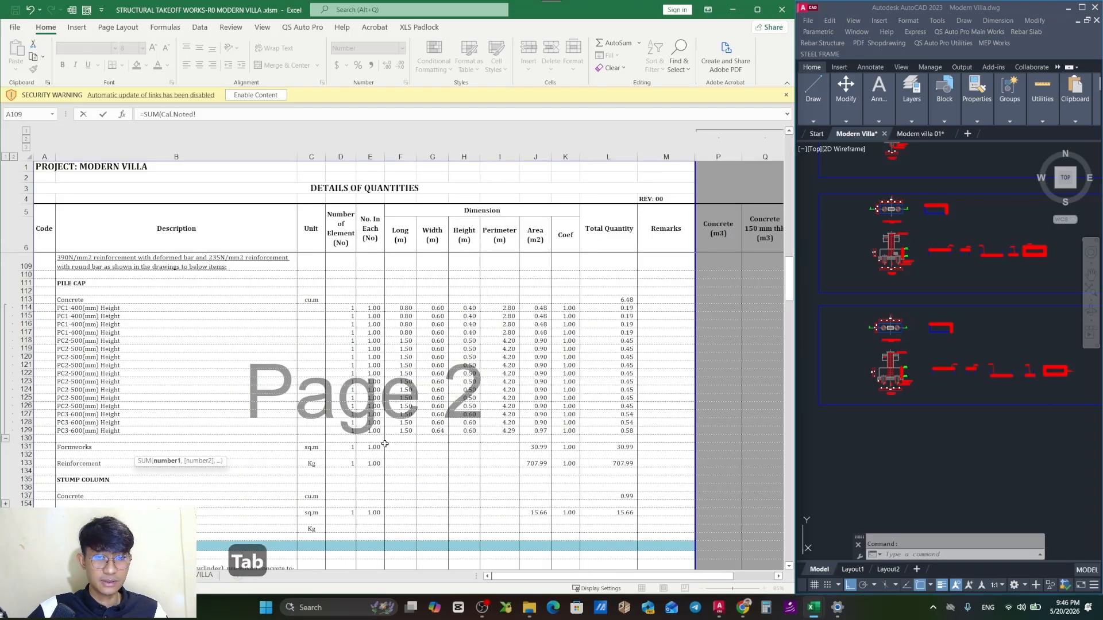
mouse_move(372, 432)
mouse_down()
mouse_move(382, 411)
mouse_move(373, 415)
mouse_up()
key(Return)
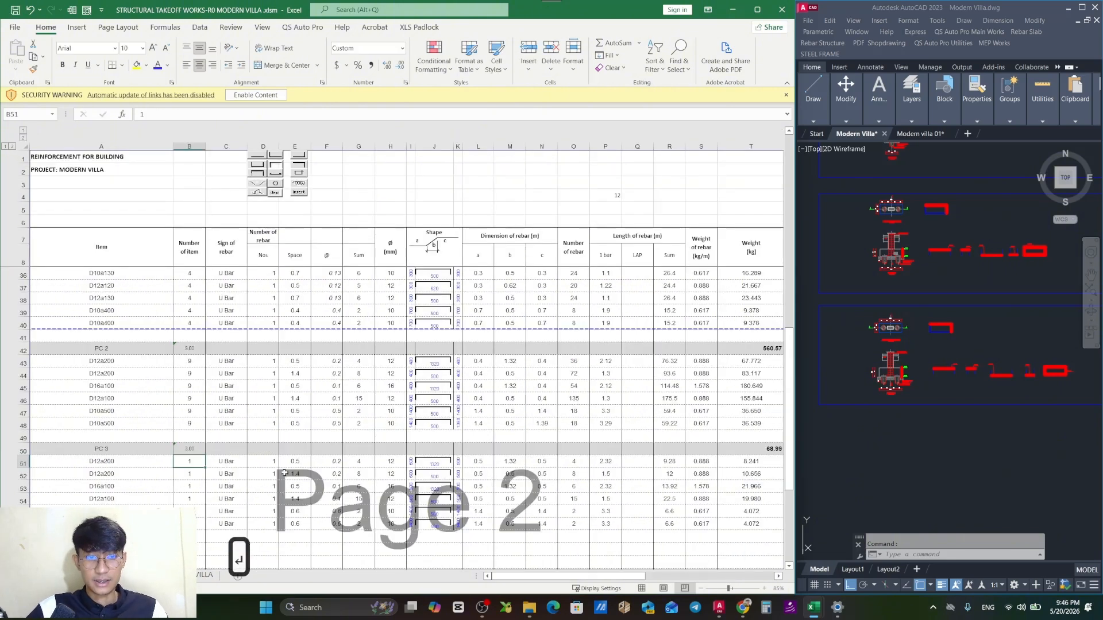
Link B51 to the PC 3 item count with =$B$50 and fill the formula down to B56.
text(=)
click(193, 448)
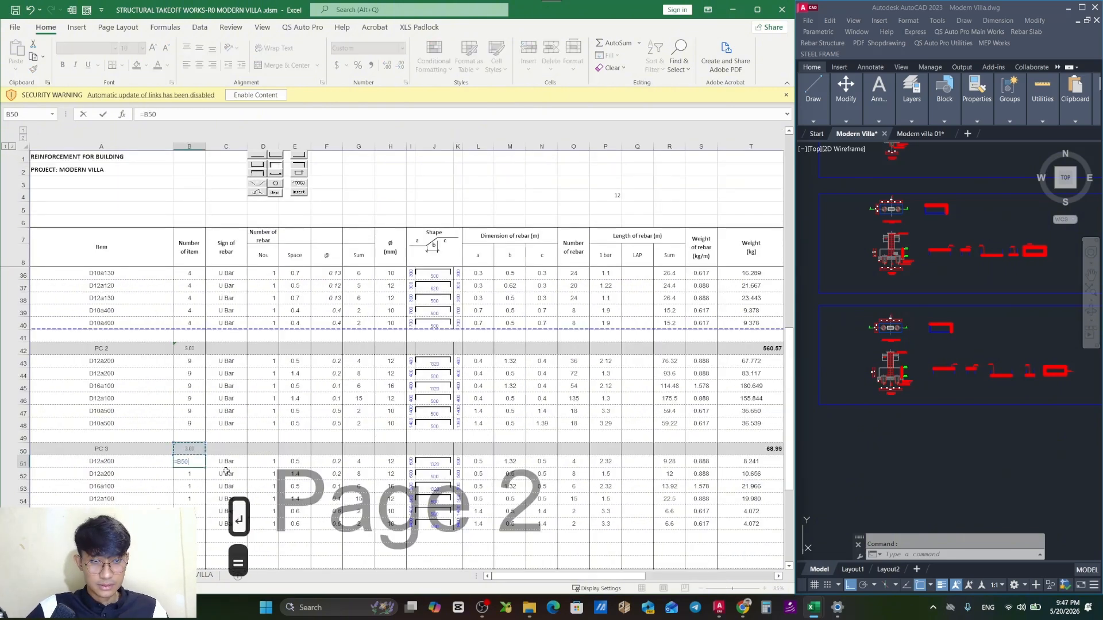
key(F4)
key(Return)
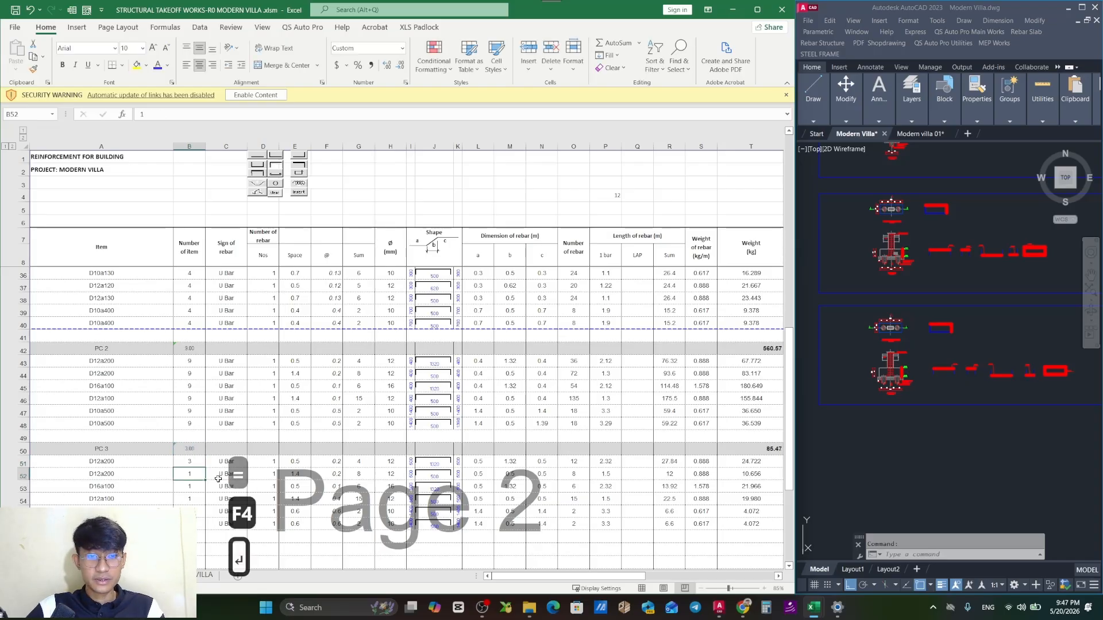
click(200, 461)
drag(207, 482, 202, 524)
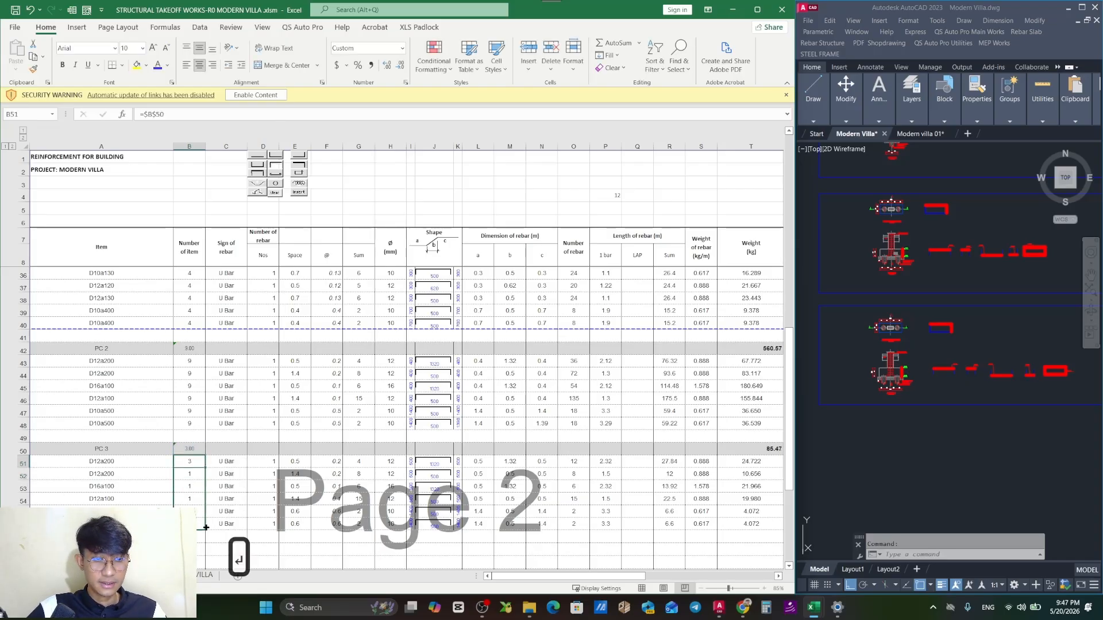
click(214, 537)
click(230, 551)
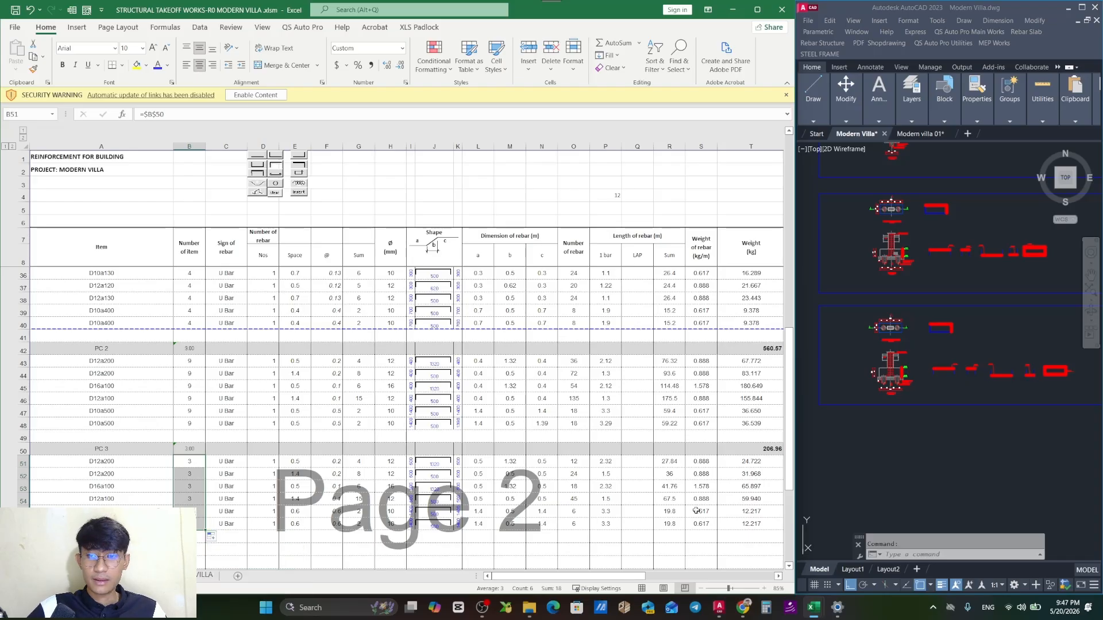
Check the weight subtotal formulas of PC 3 in T50 and PC 2 in T42.
click(753, 451)
key(Escape)
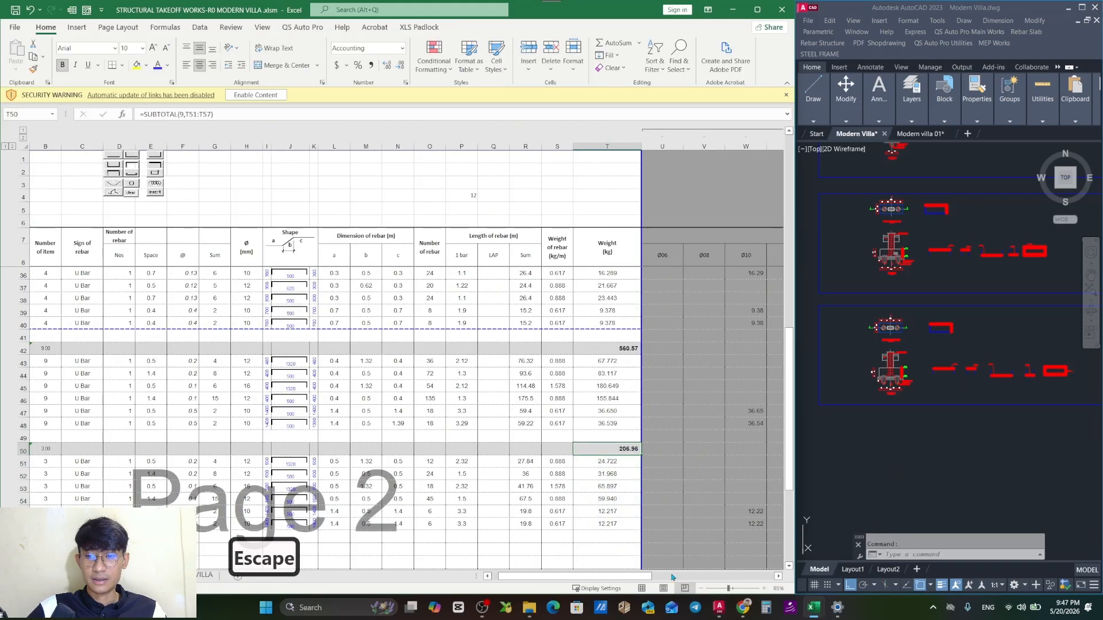
click(628, 348)
key(Escape)
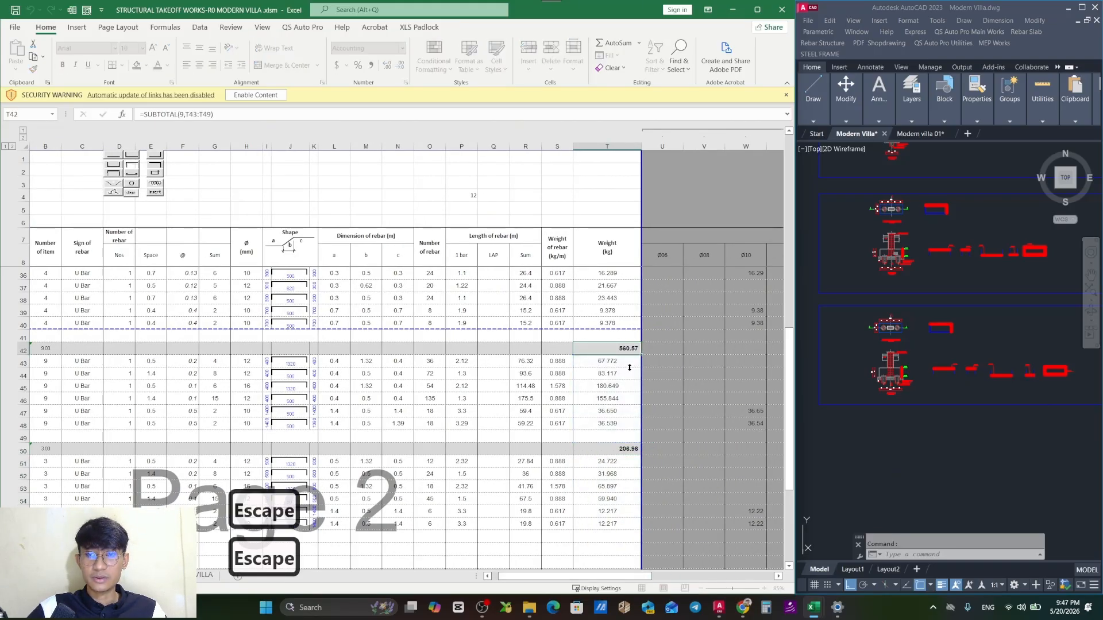
Total the Pile Cap (Method 2) rebar weight in T33 with =SUBTOTAL(9,T34:T57).
scroll(630, 368, up, 2)
click(613, 313)
key(Escape)
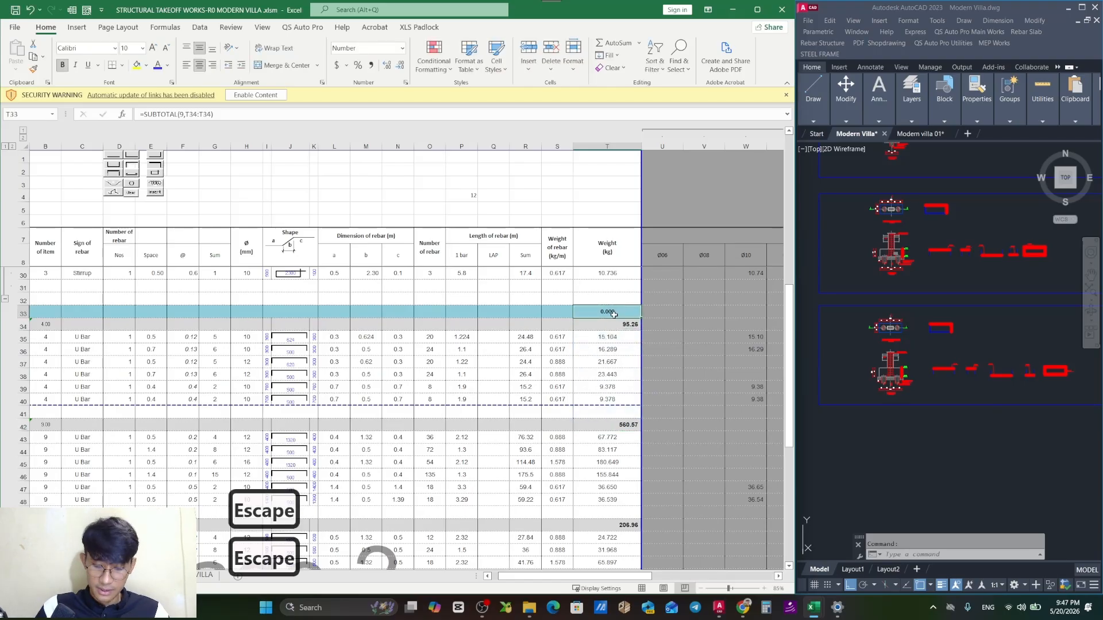
text(=SUBTO)
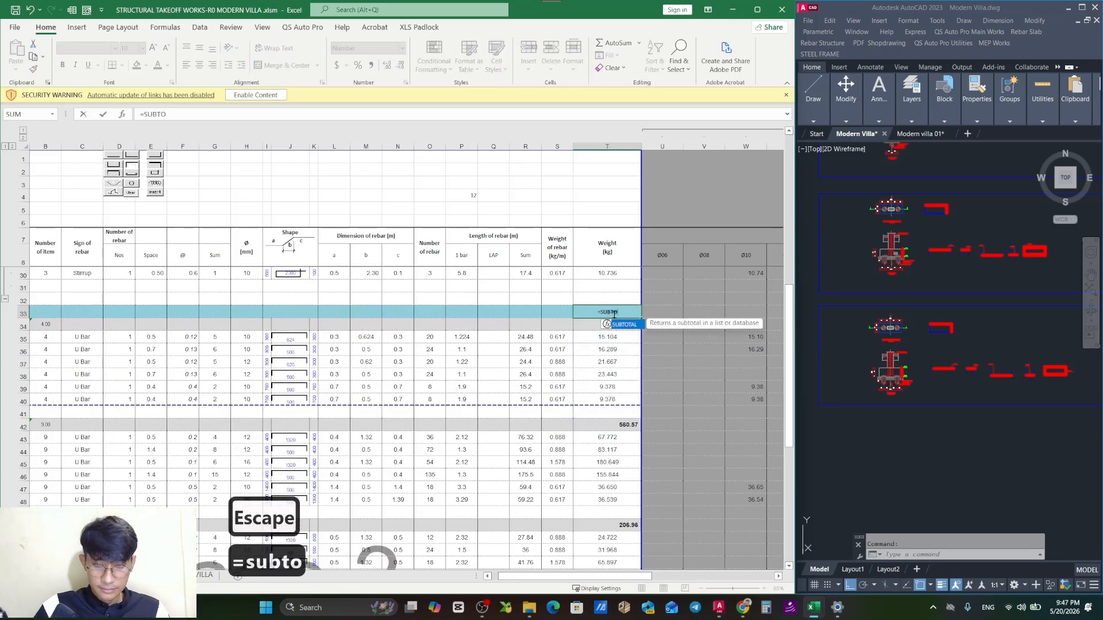
key(Tab)
text(9,)
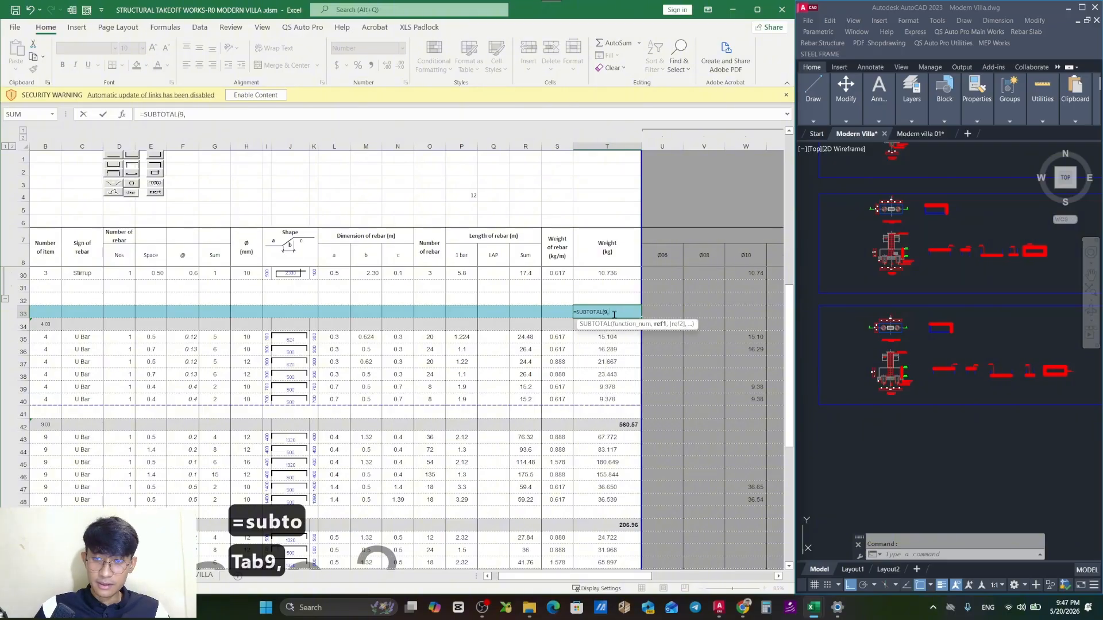
scroll(580, 316, down, 3)
drag(597, 498, 594, 351)
key(Return)
click(660, 362)
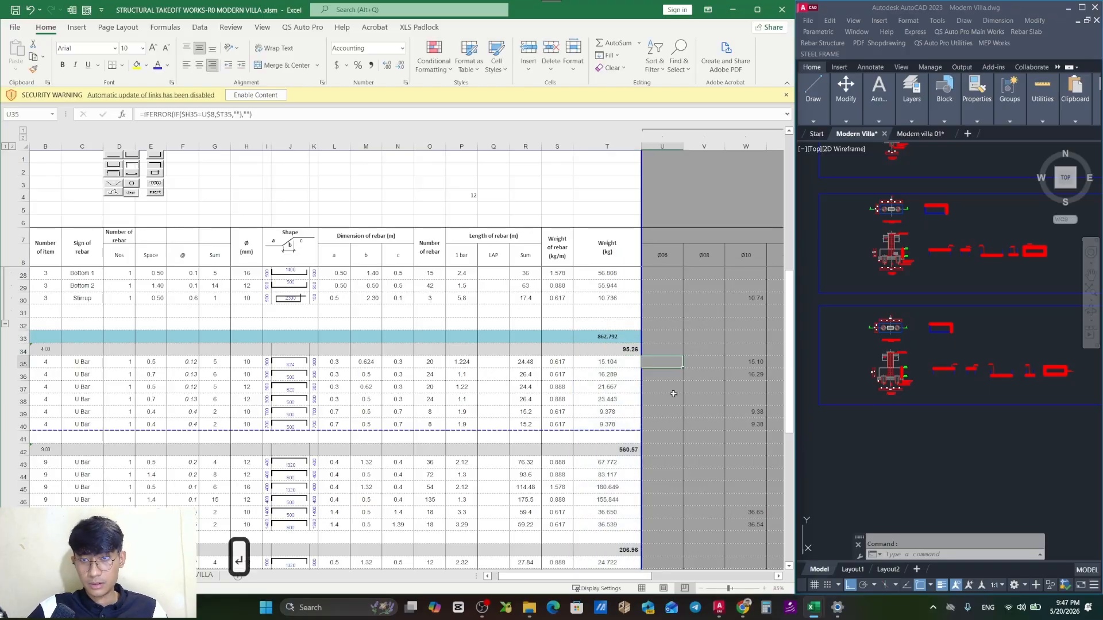
key(Escape)
drag(642, 576, 631, 576)
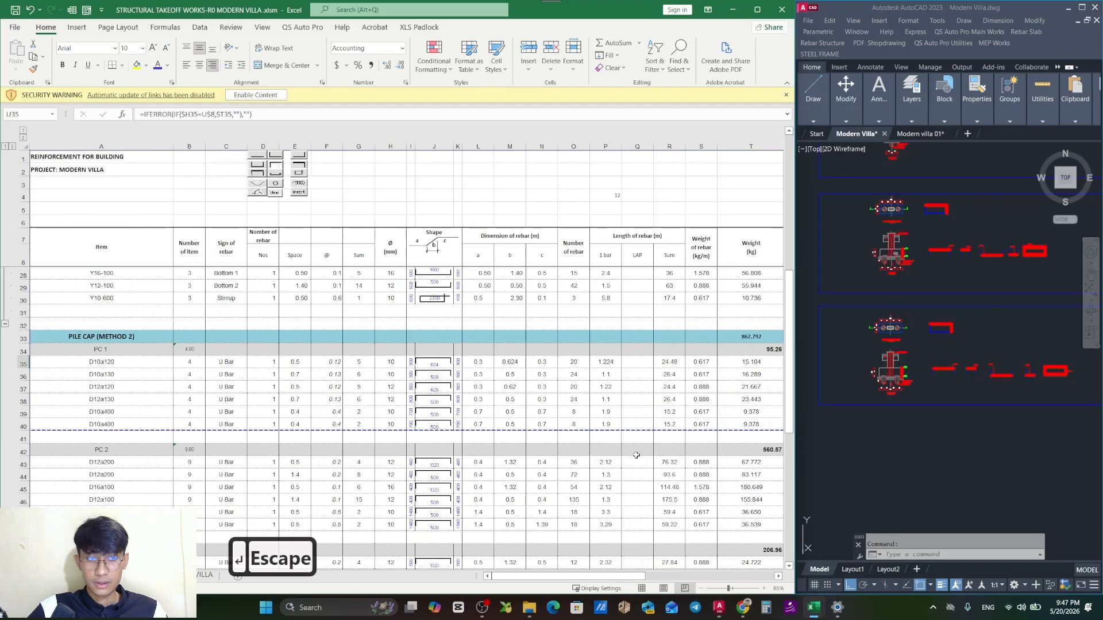
Compare the Pile Cap (Method 2) total weight in T33 with the Method 1 total in T10.
click(750, 339)
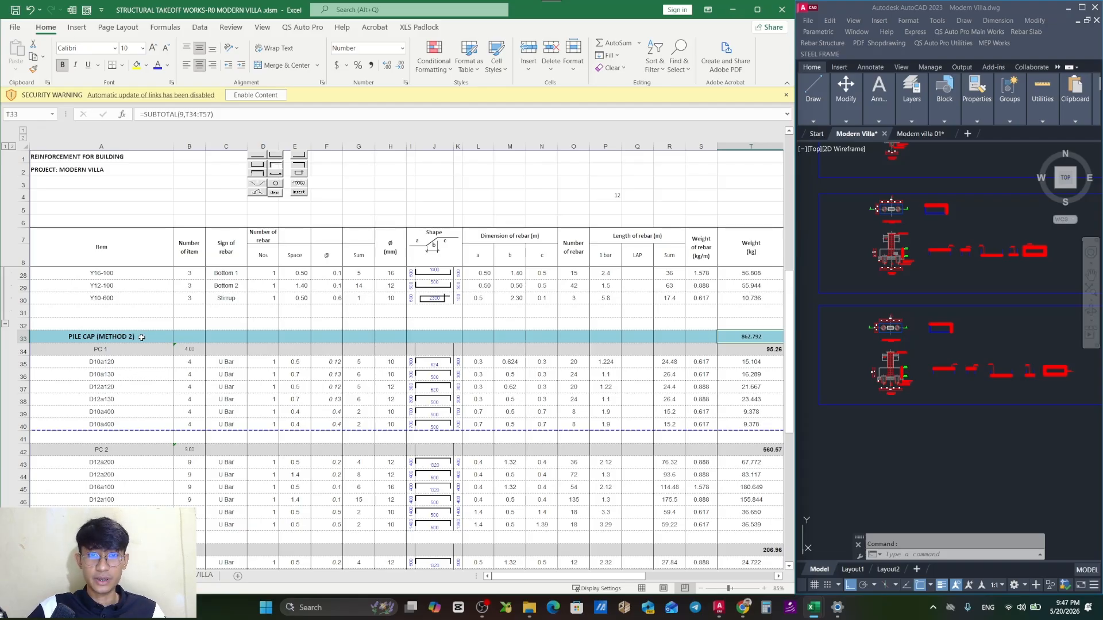
scroll(661, 330, up, 6)
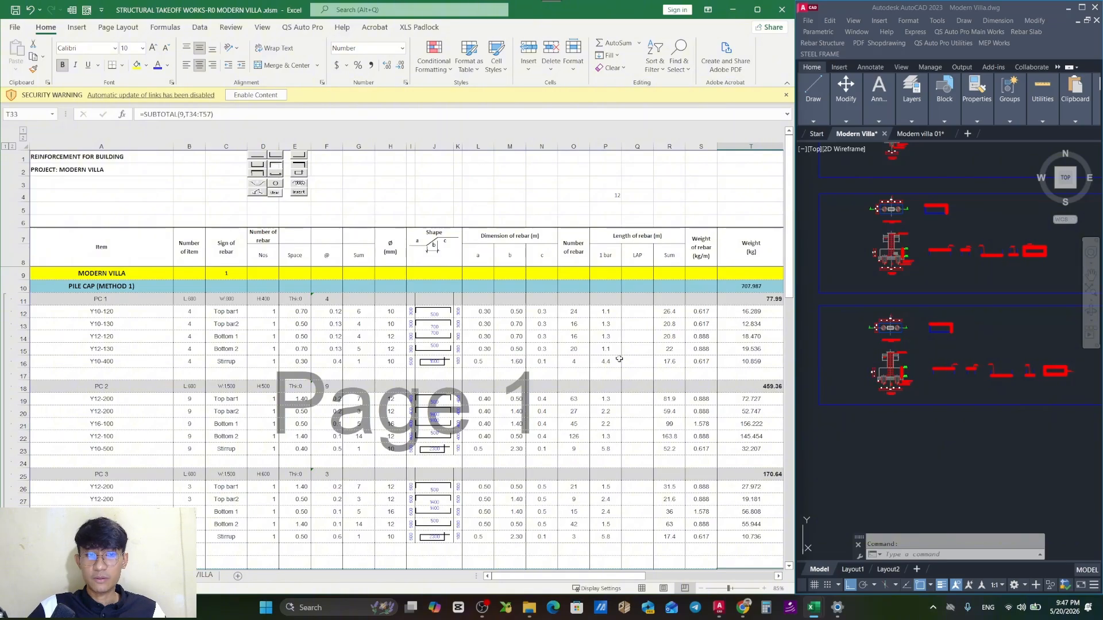
scroll(620, 359, down, 5)
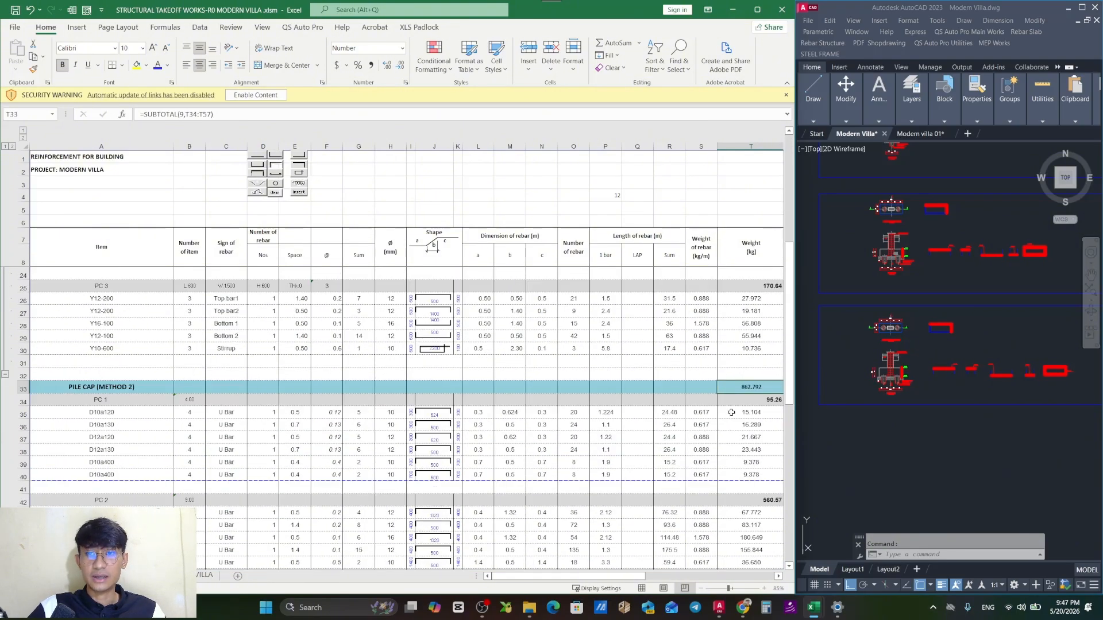
scroll(726, 399, up, 4)
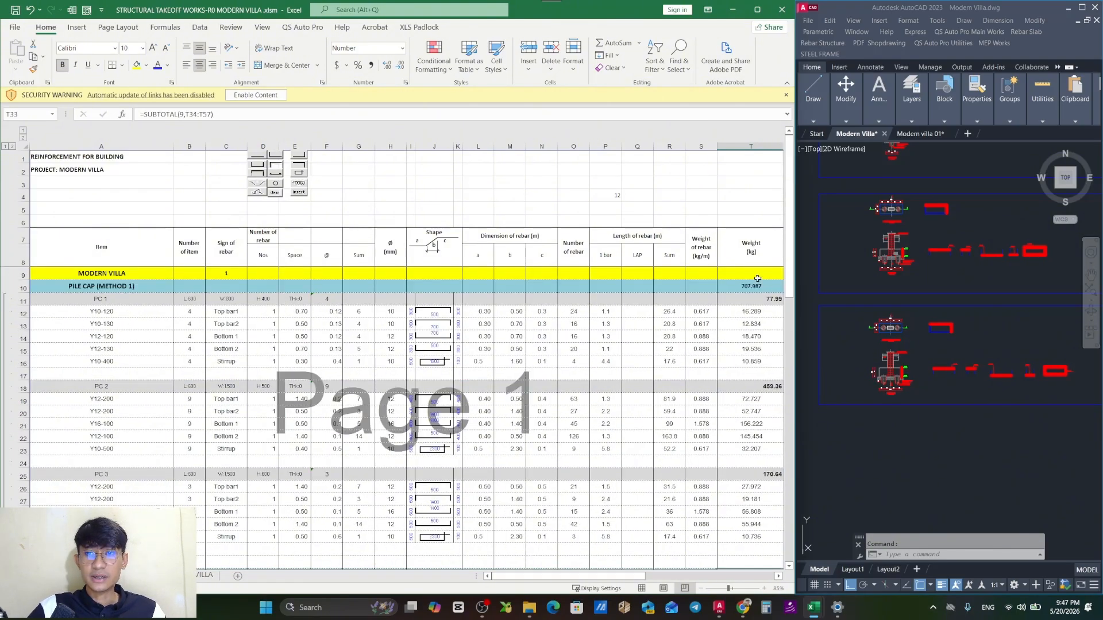
scroll(760, 415, down, 2)
scroll(760, 415, down, 4)
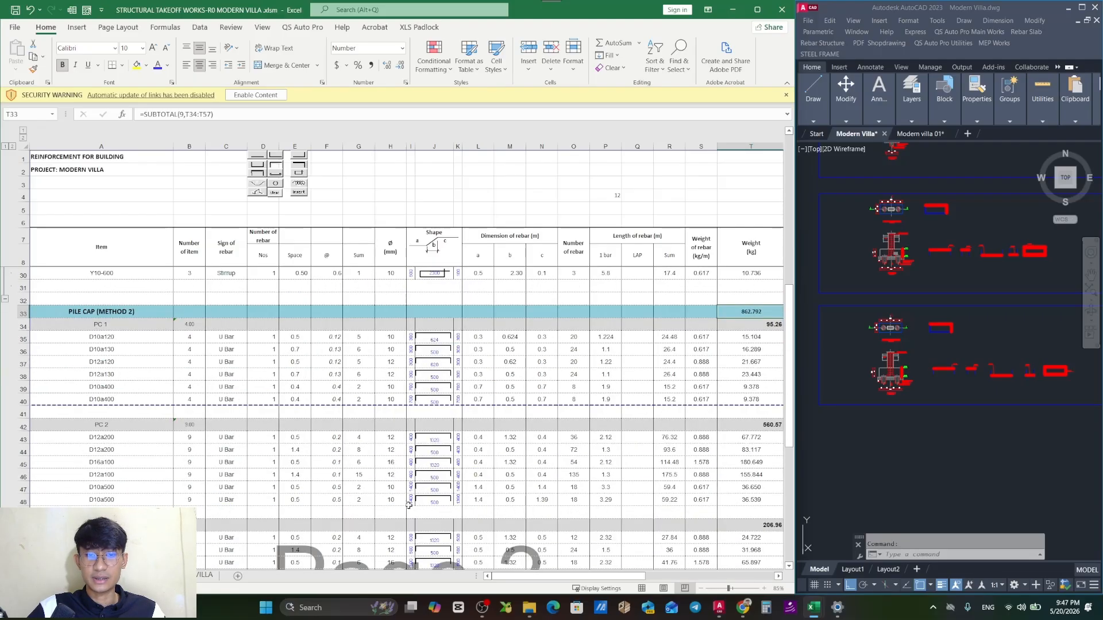
Remove the +1 from the ROUND part of G35's bar count formula, leaving ROUND(E35/F35,0).
double_click(362, 400)
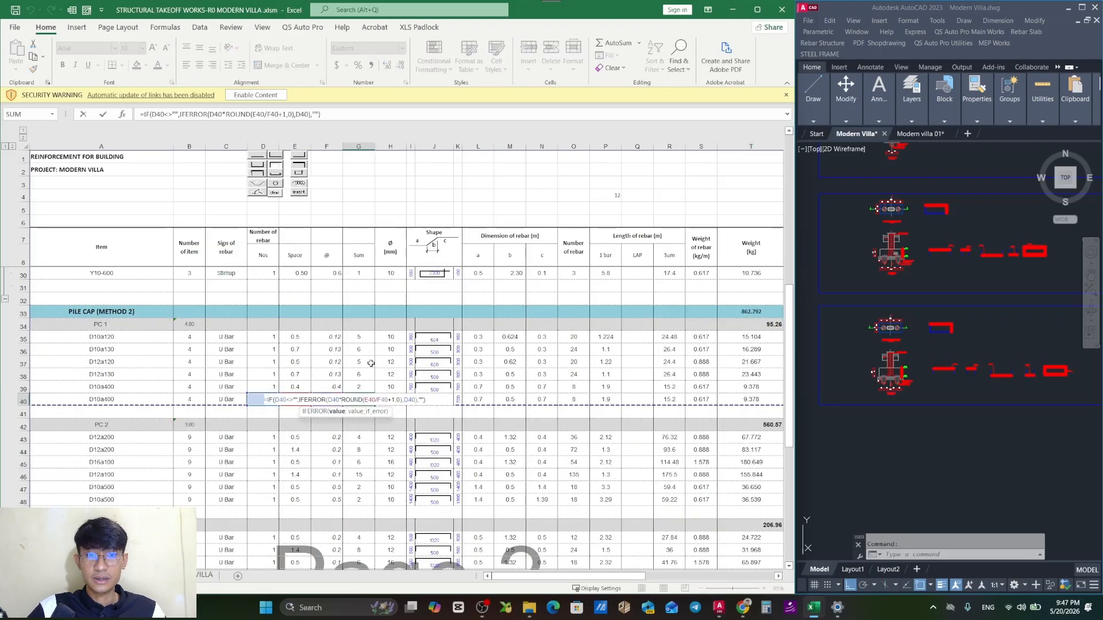
key(Escape)
double_click(370, 338)
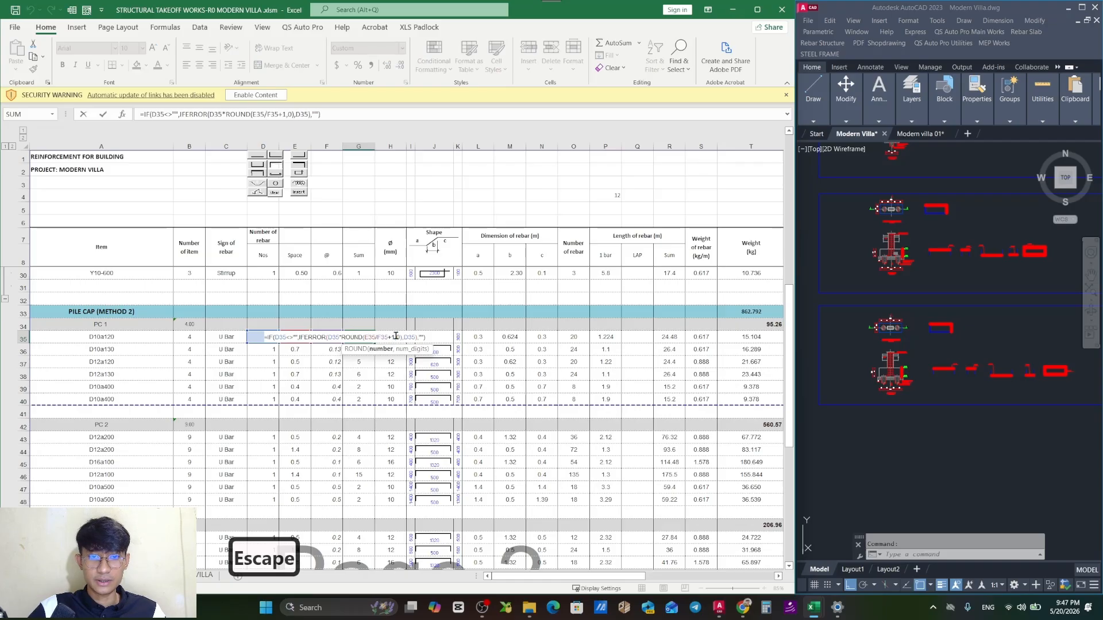
click(396, 337)
key(BackSpace)
key(BackSpace)
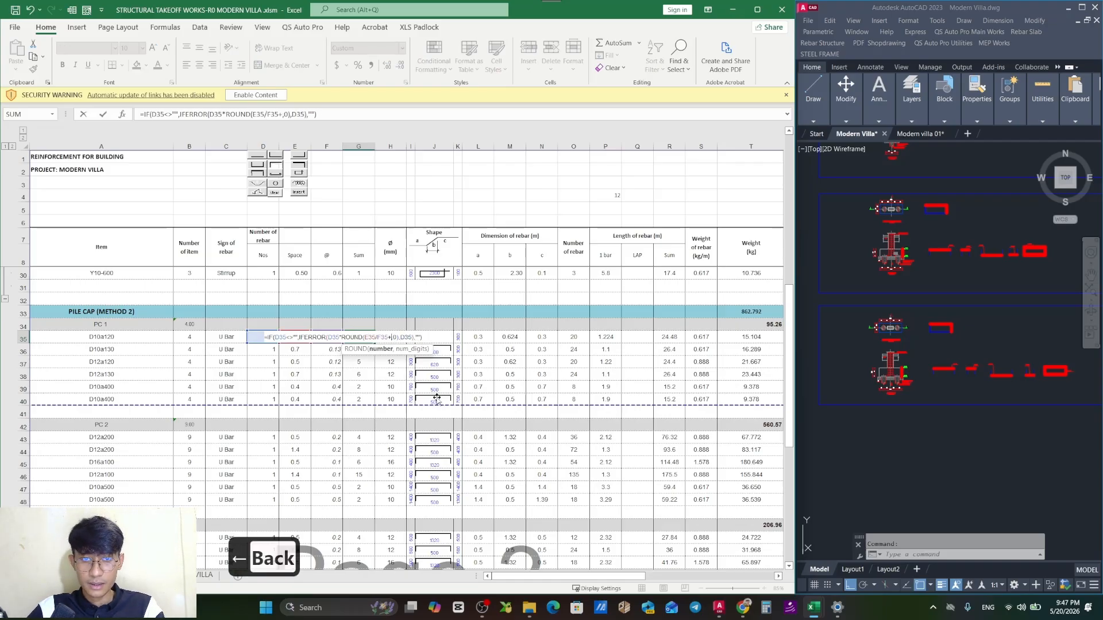
key(Return)
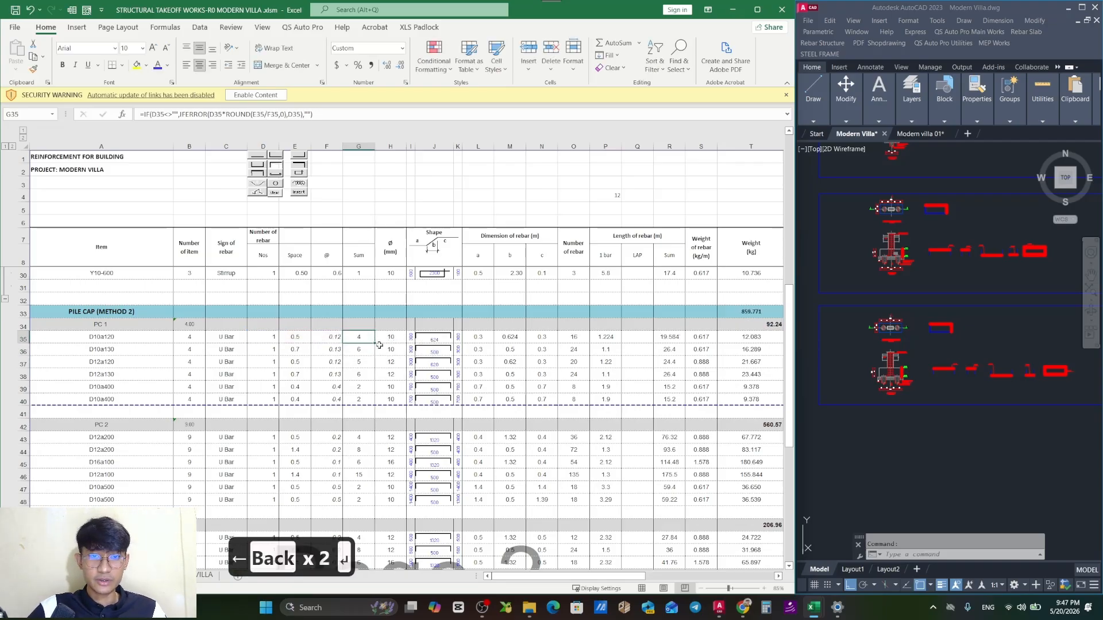
Fill G35's revised bar count formula down to G40 for the remaining PC 1 bars.
scroll(384, 329, up, 7)
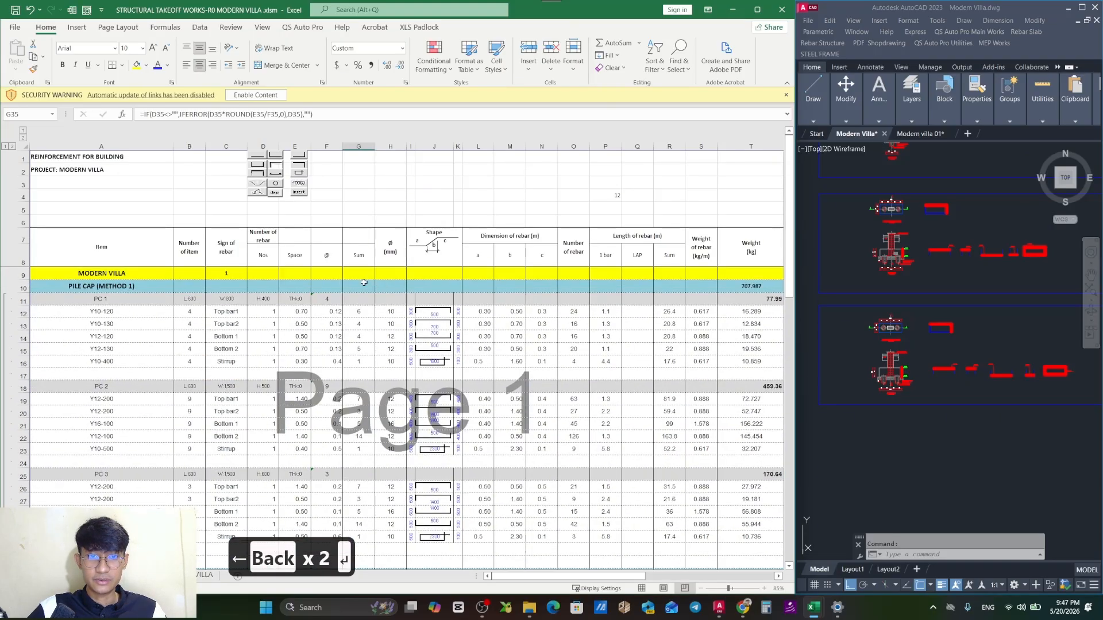
scroll(363, 325, down, 7)
scroll(368, 356, down, 1)
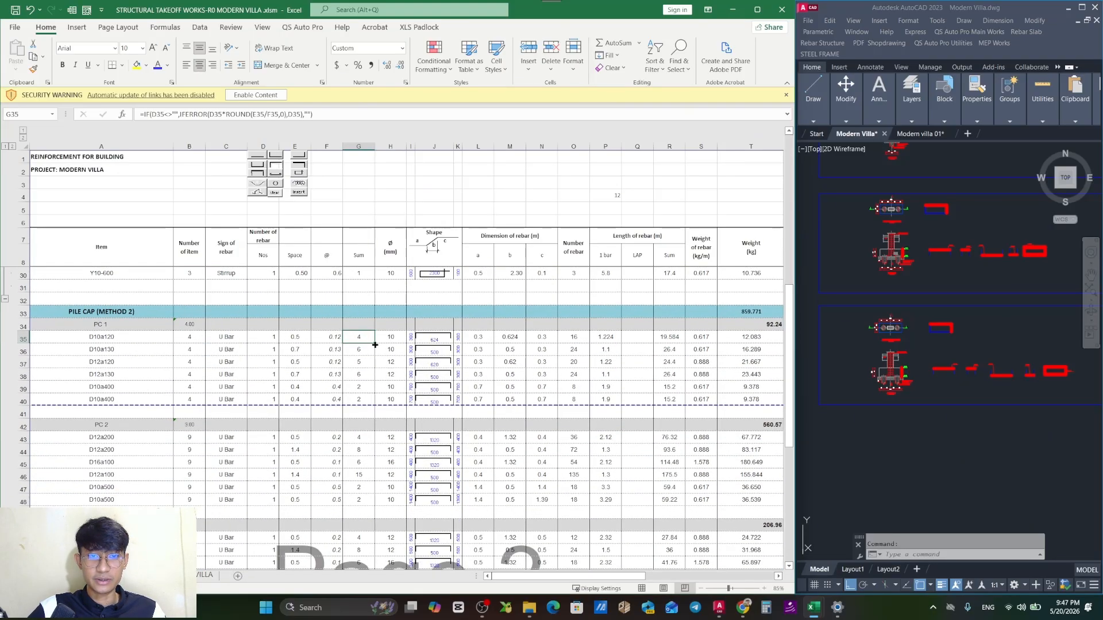
drag(374, 343, 371, 403)
Copy the revised bar count formula from G40 to PC 2's G43 and fill it down to G48.
scroll(382, 378, up, 7)
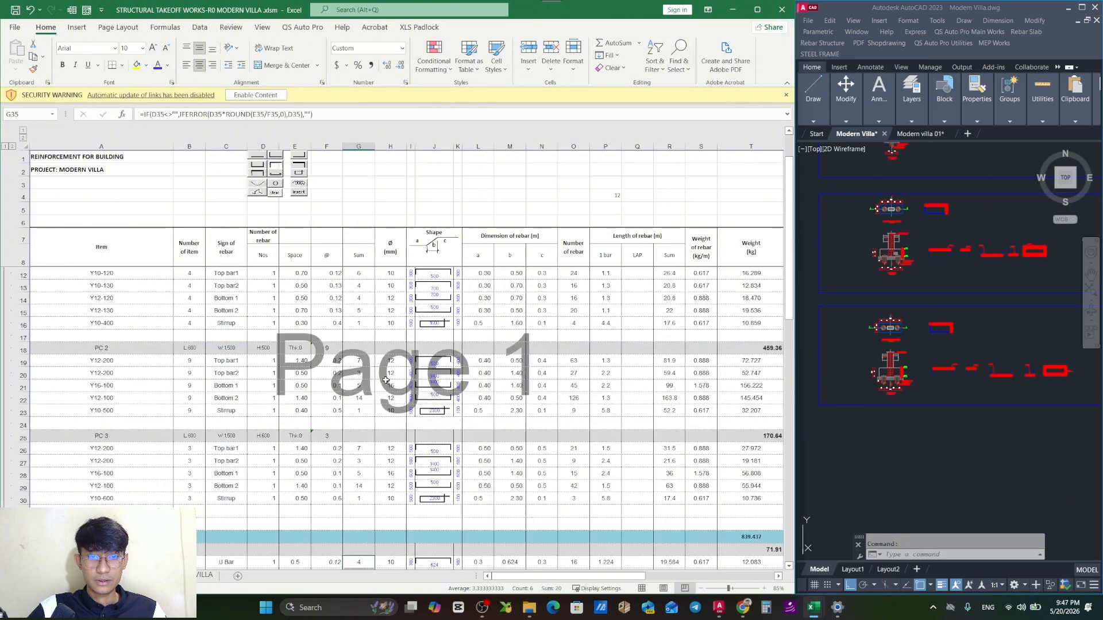
scroll(362, 365, down, 8)
click(362, 360)
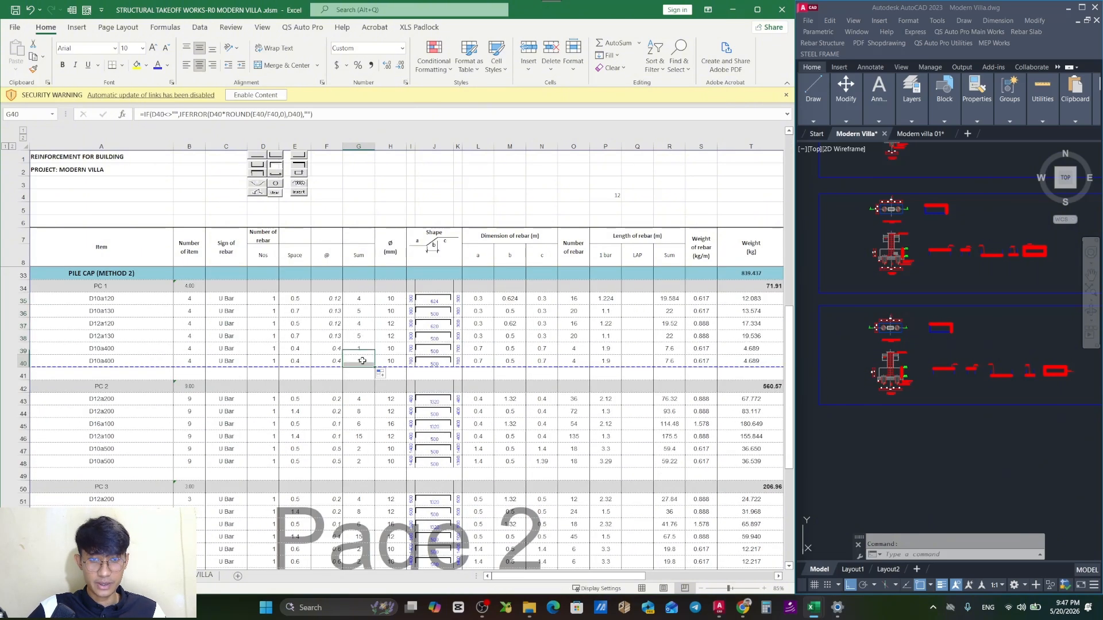
key(ctrl+c)
click(363, 401)
key(ctrl+v)
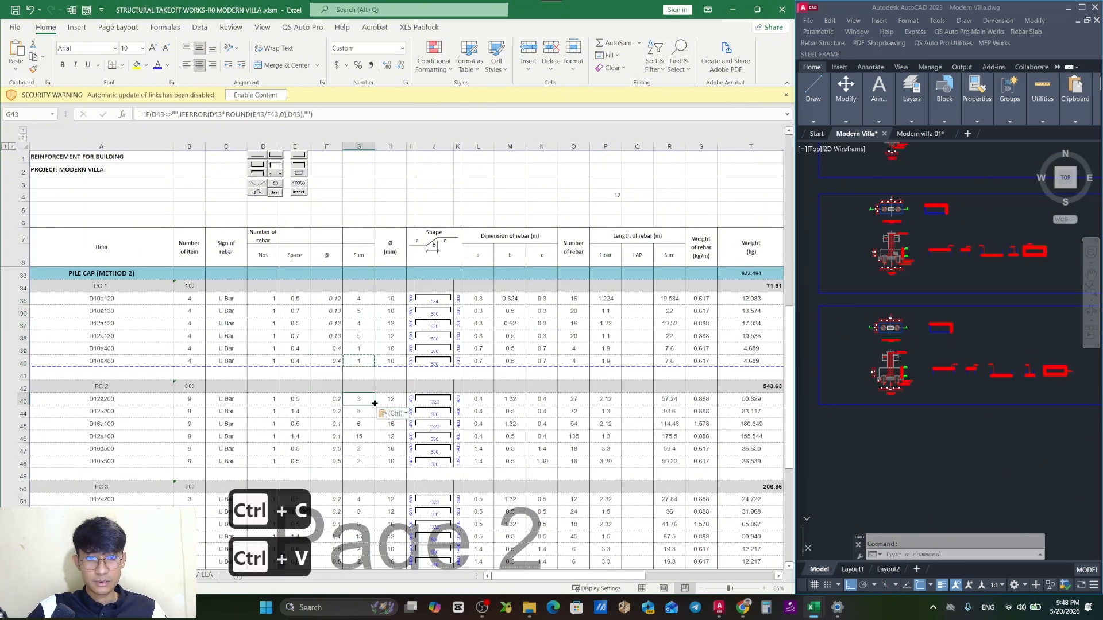
drag(374, 405, 373, 467)
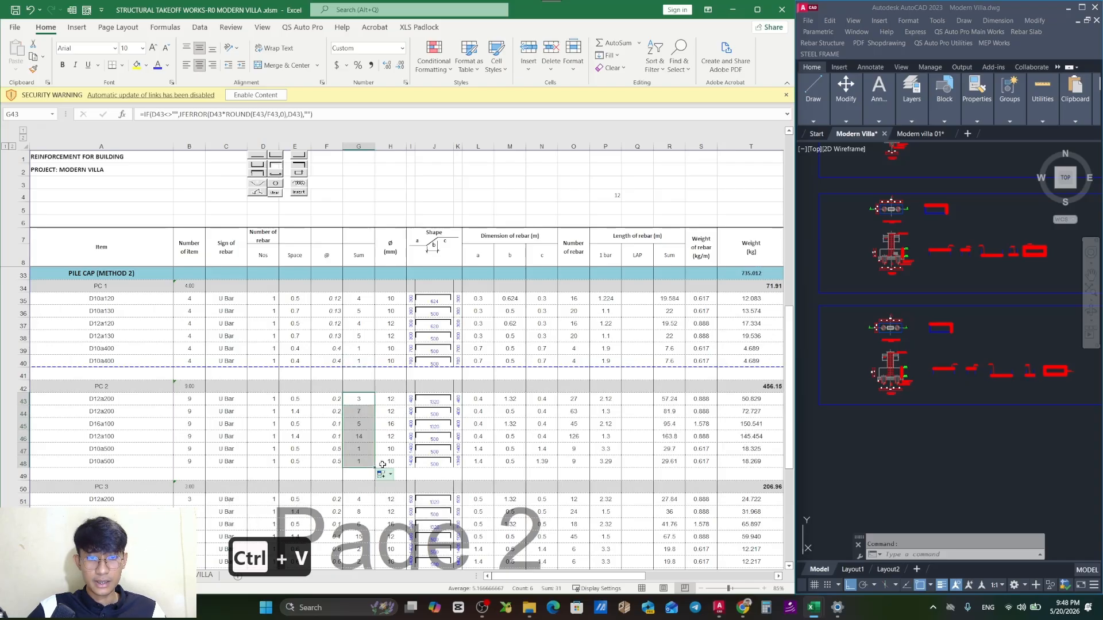
Copy the revised bar count formula from G48 to PC 3's G51 and fill it down to G56.
scroll(373, 437, down, 3)
click(359, 349)
key(ctrl+c)
click(370, 389)
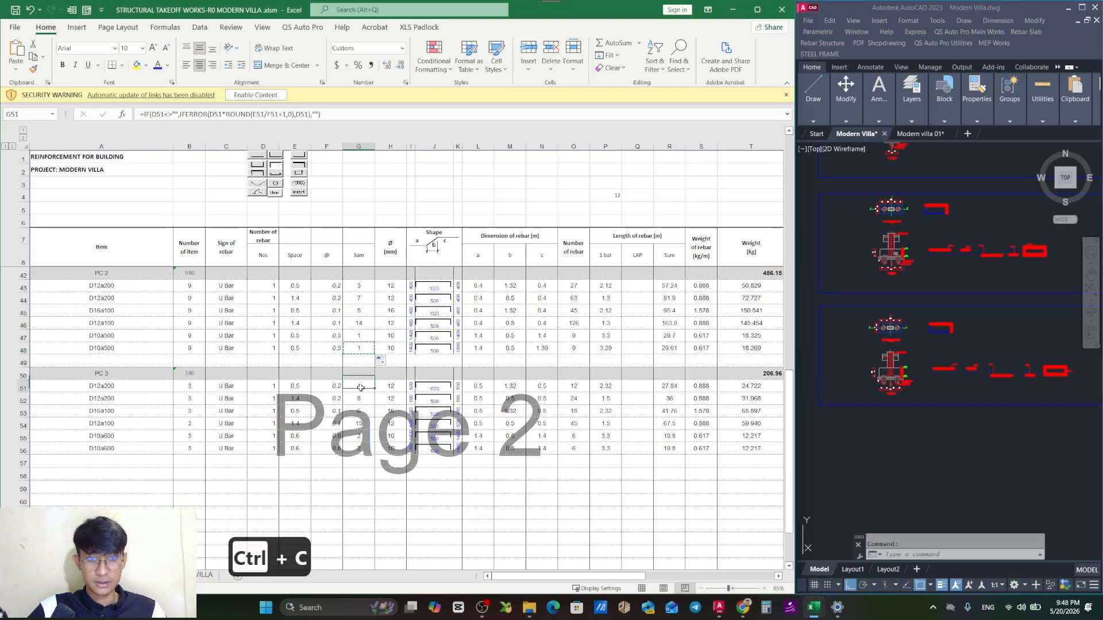
key(ctrl+v)
drag(374, 393, 374, 455)
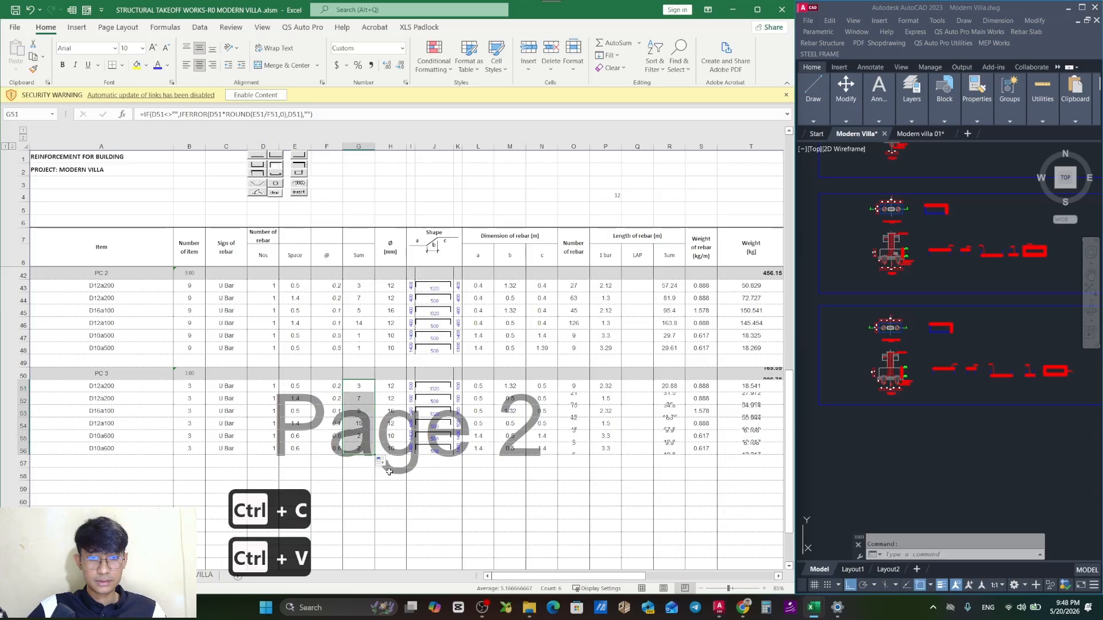
Compare the recalculated Method 2 total in T33 with Method 1's T10 and recheck G35's bar count formula.
scroll(662, 409, up, 7)
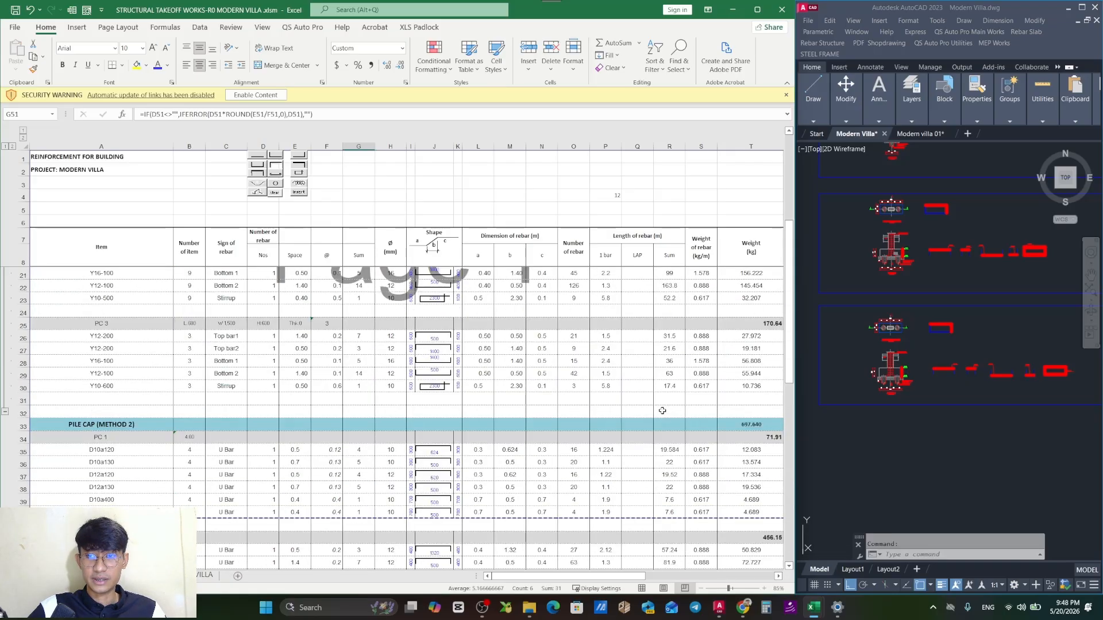
click(756, 426)
scroll(760, 356, up, 4)
click(759, 288)
scroll(762, 403, down, 2)
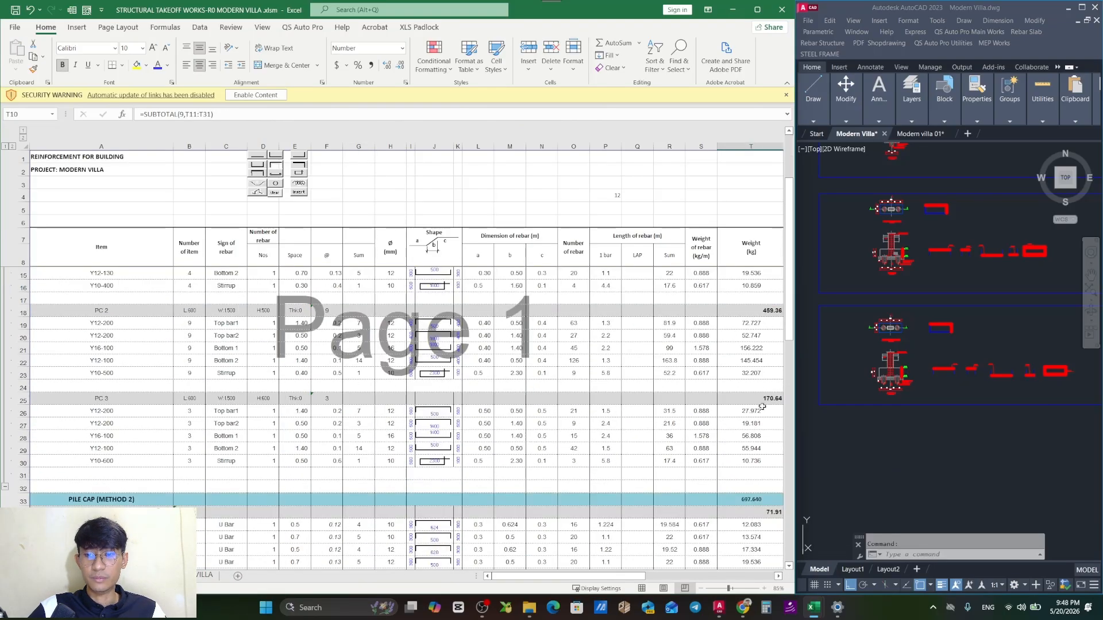
click(762, 499)
scroll(754, 318, up, 2)
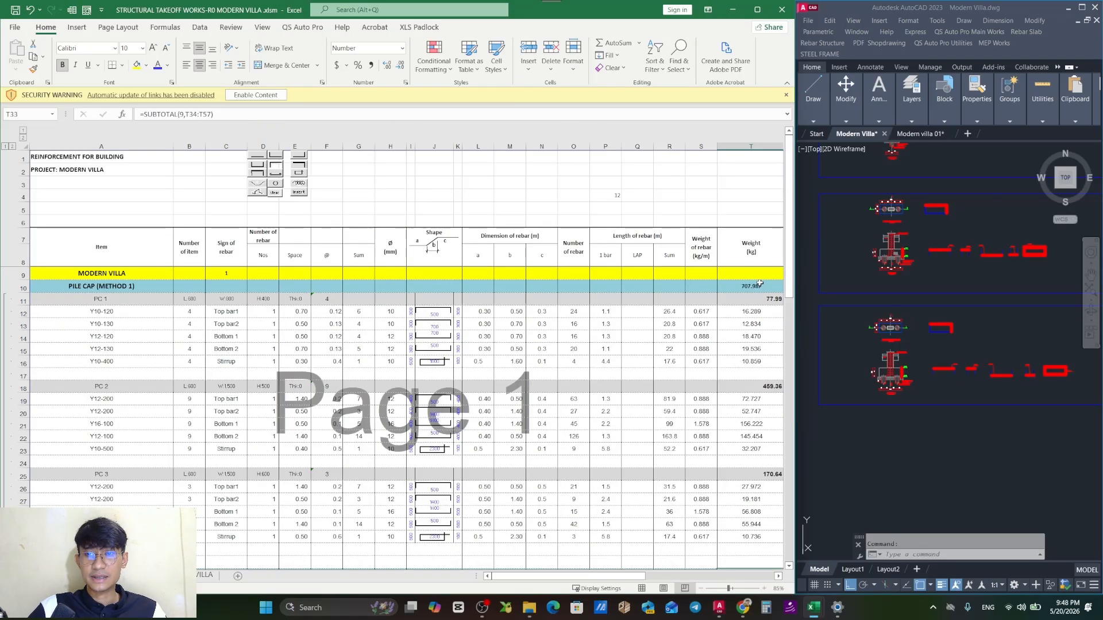
scroll(759, 283, down, 3)
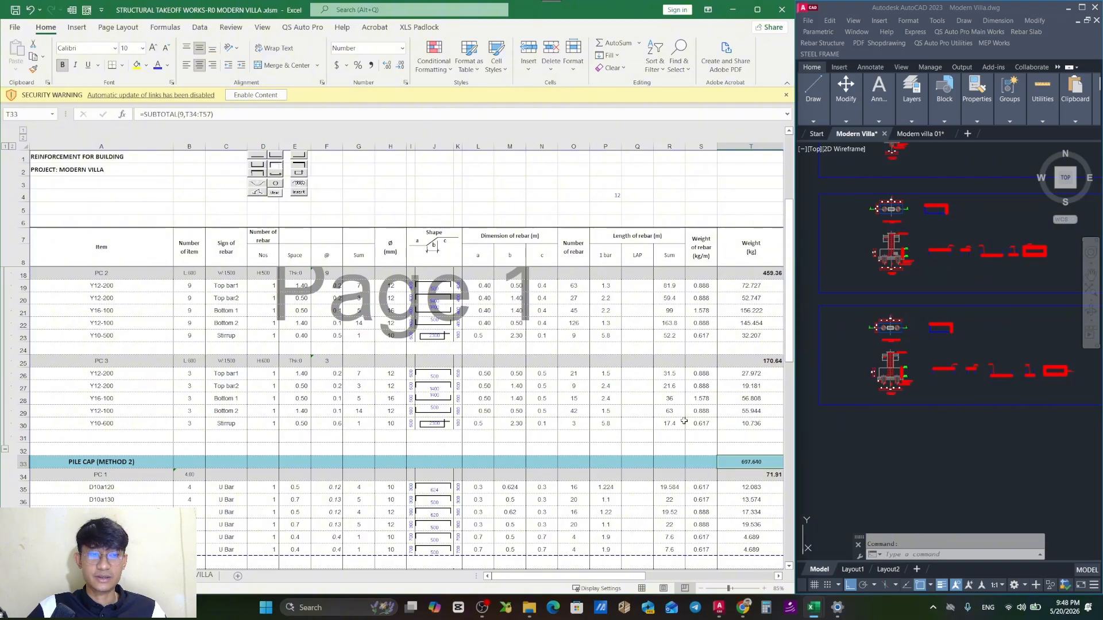
double_click(367, 488)
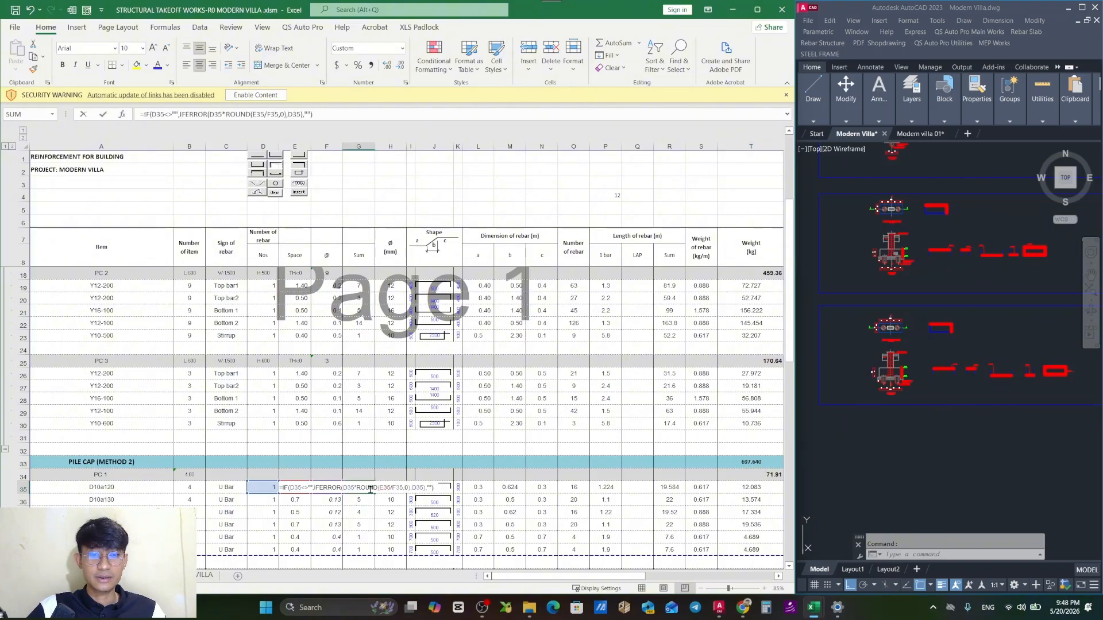
key(Escape)
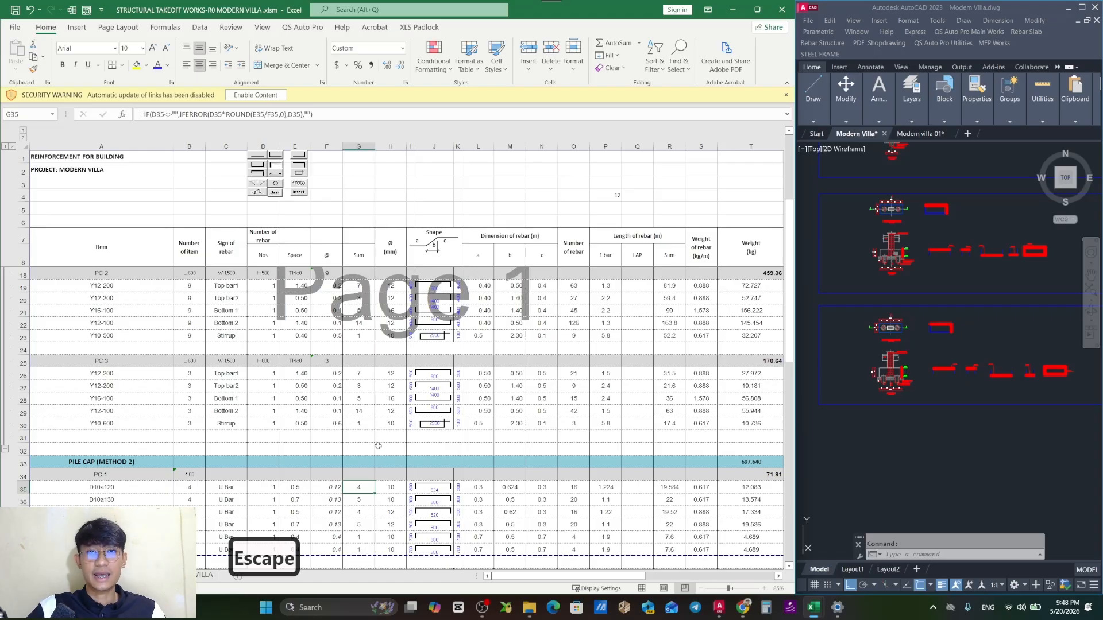
Review Method 1's PC 1 stirrup dimension formula in N16 and the PC 2 and PC 3 bar weights in T19:T30.
scroll(378, 446, up, 3)
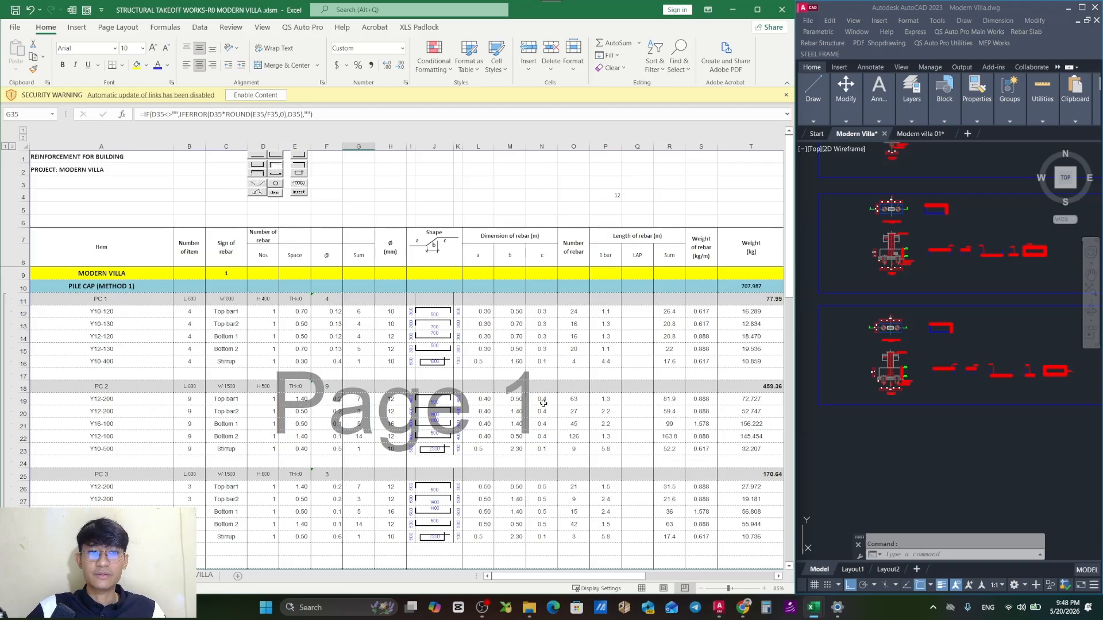
click(552, 363)
scroll(381, 336, down, 6)
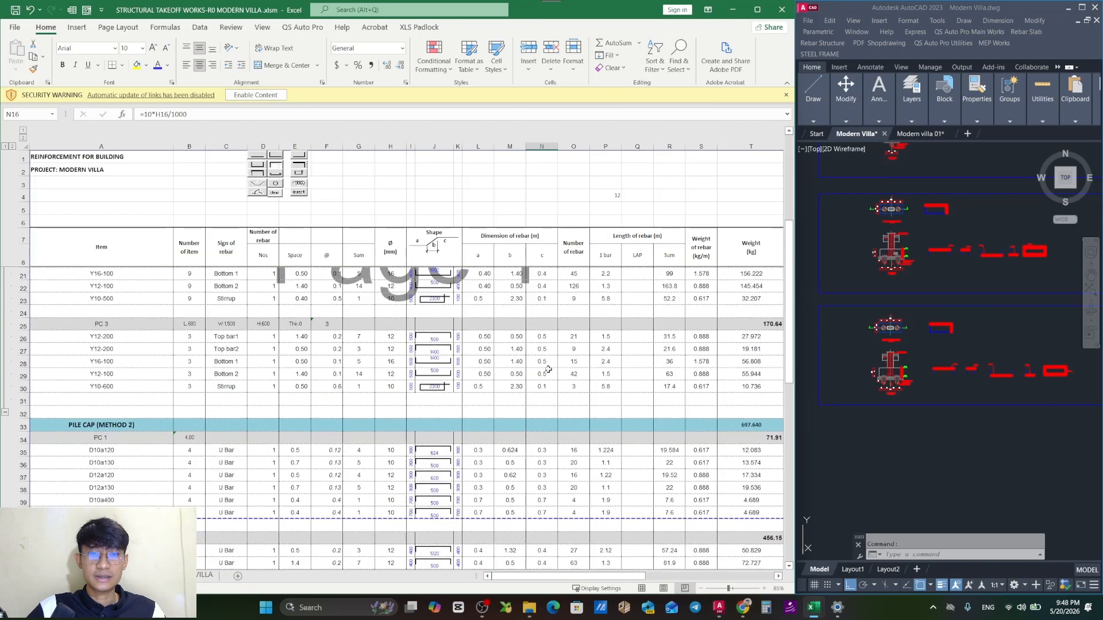
scroll(420, 351, up, 1)
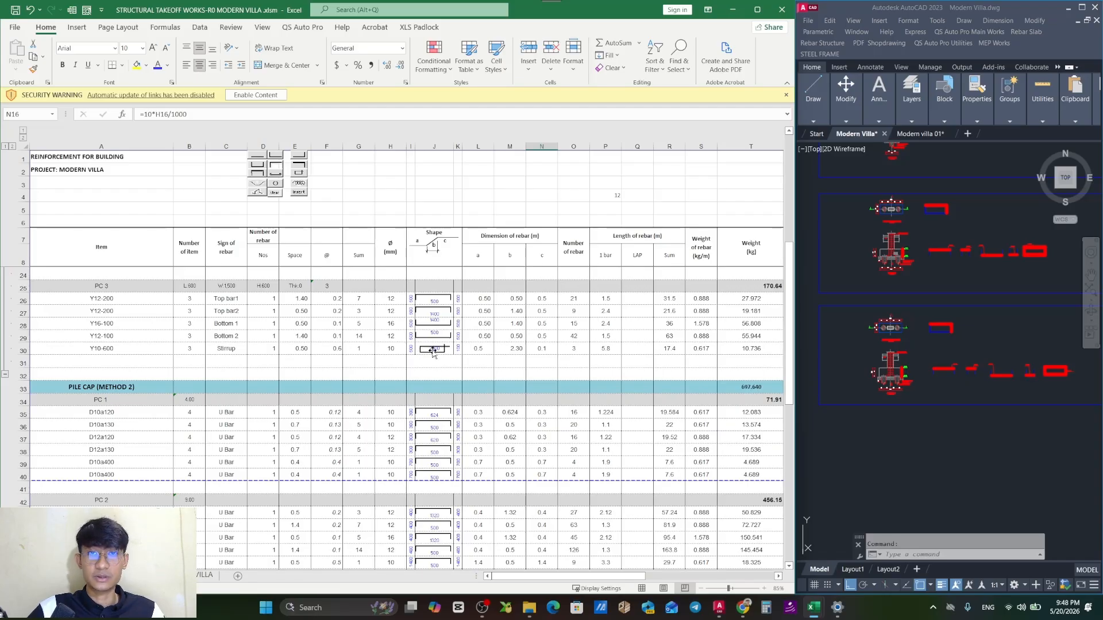
scroll(379, 333, up, 2)
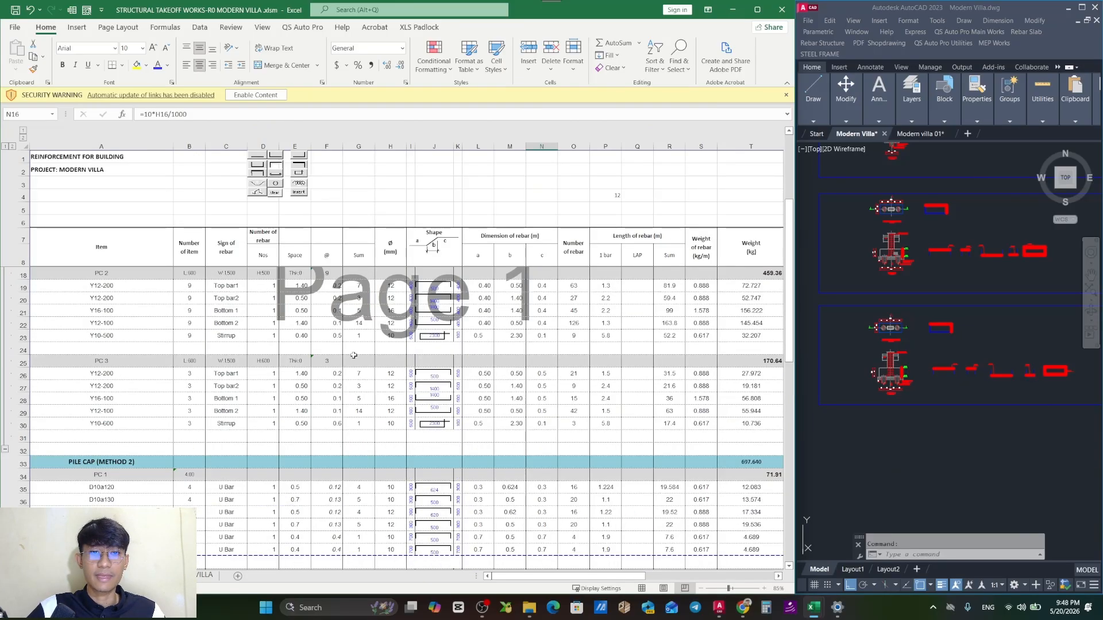
click(337, 287)
drag(734, 292, 736, 424)
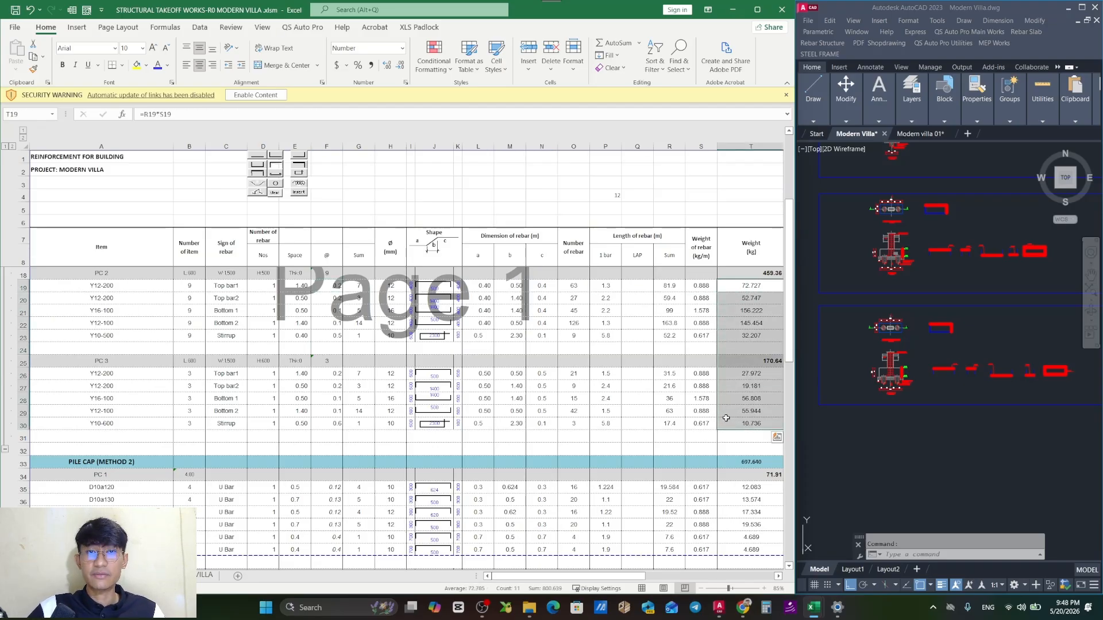
Inspect the bar count formula of the first PC 1 U bar in G35 under Method 2.
scroll(401, 386, down, 4)
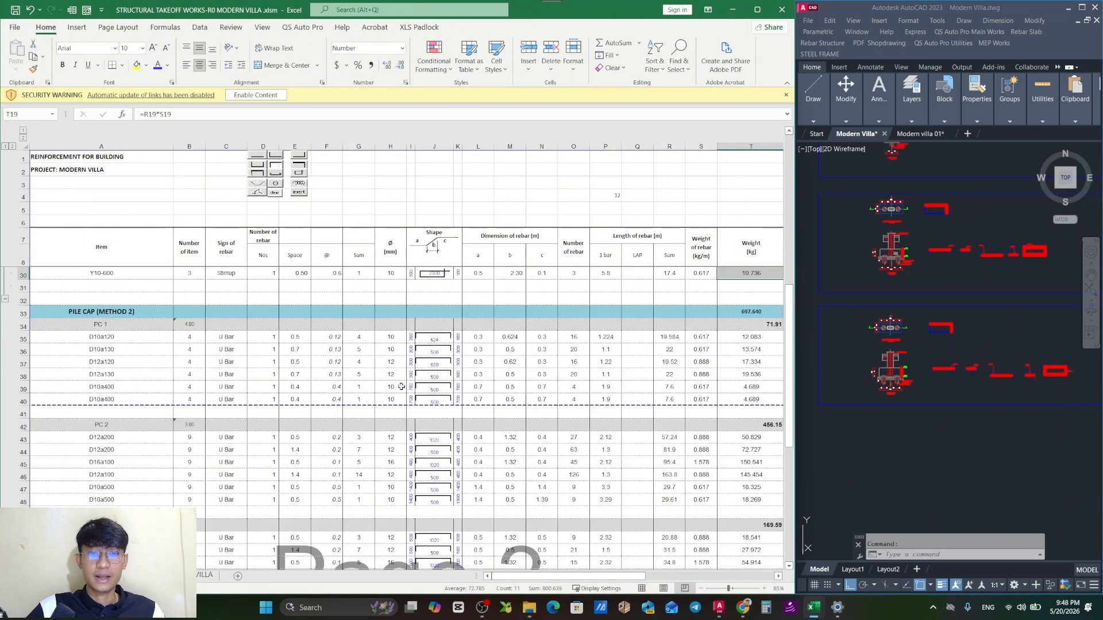
double_click(367, 335)
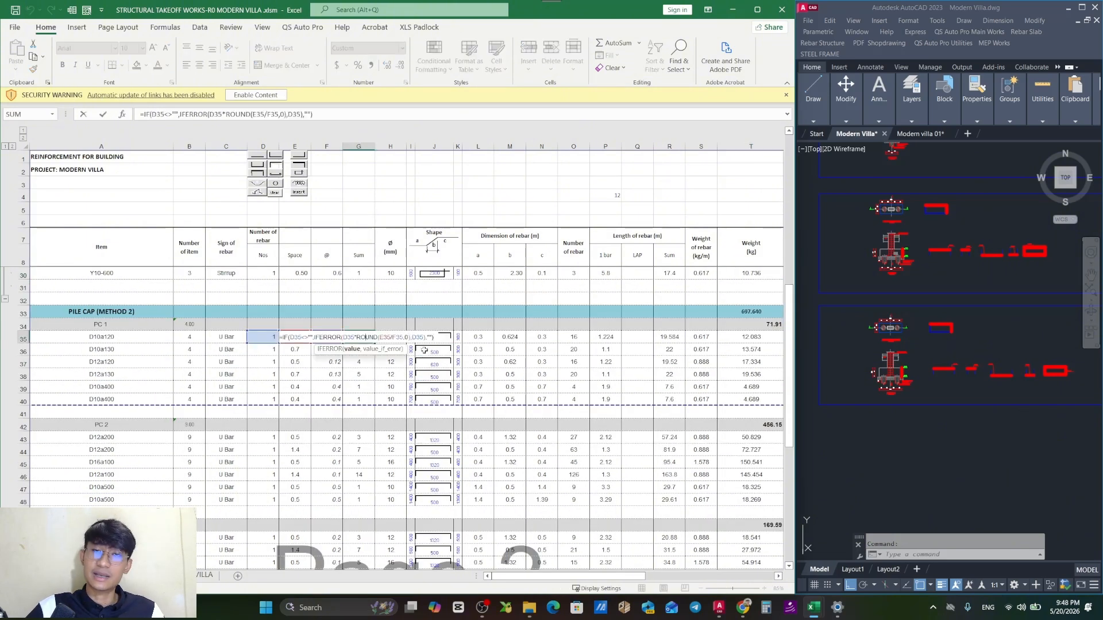
key(Escape)
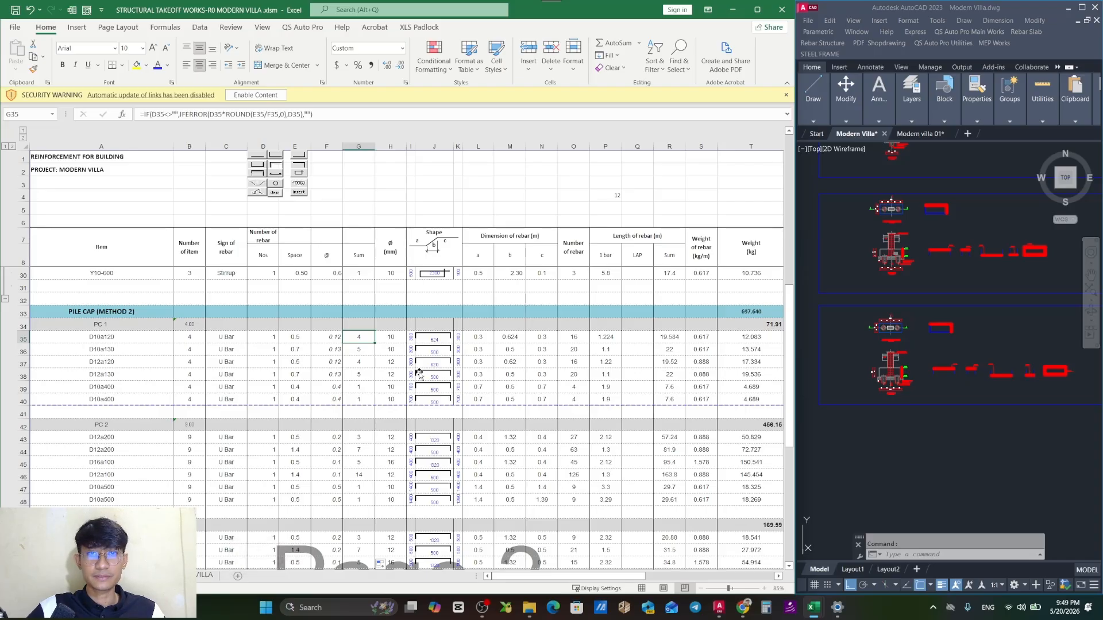
Compare Method 1's total weight in T10 with Method 2's in T33, and check Method 1's PC 1 subtotal in T11.
scroll(657, 429, up, 7)
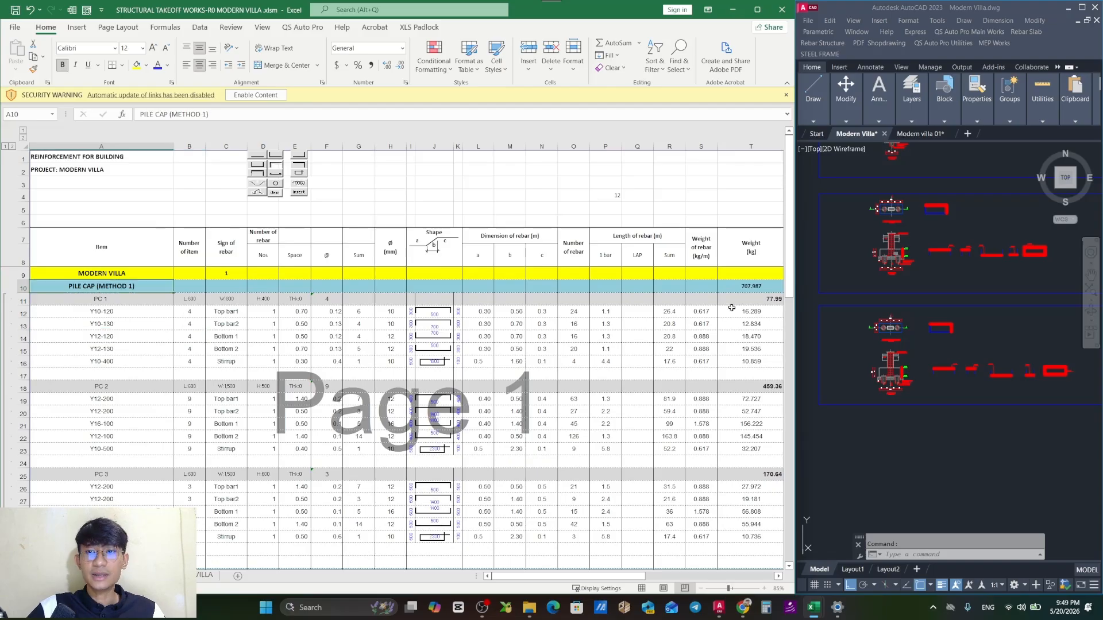
click(736, 287)
scroll(725, 360, down, 4)
scroll(724, 360, down, 4)
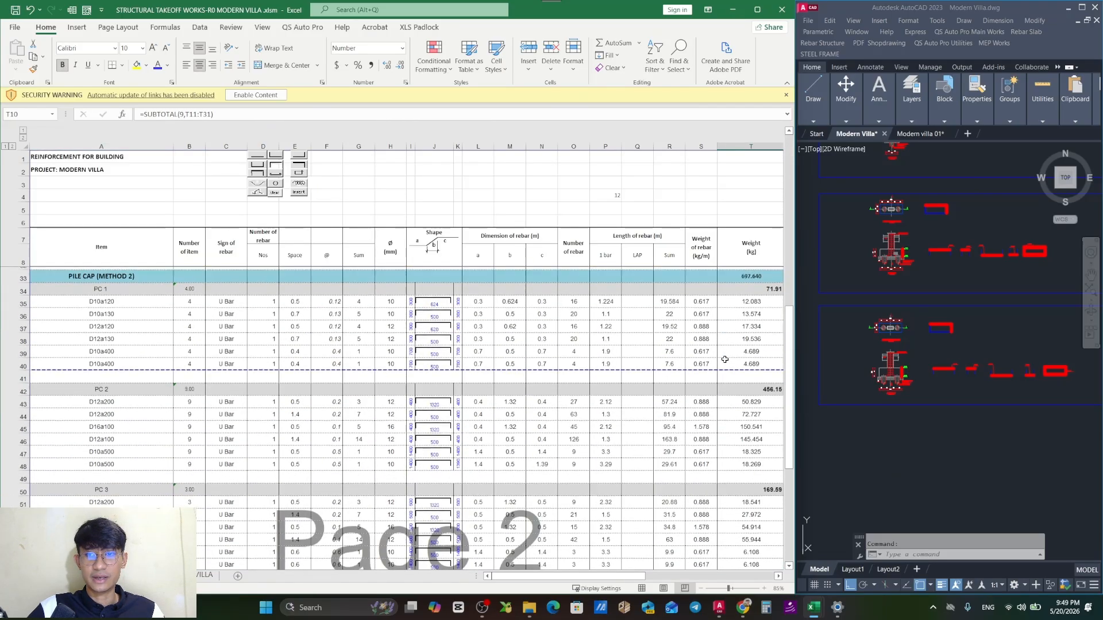
scroll(747, 344, up, 1)
click(752, 311)
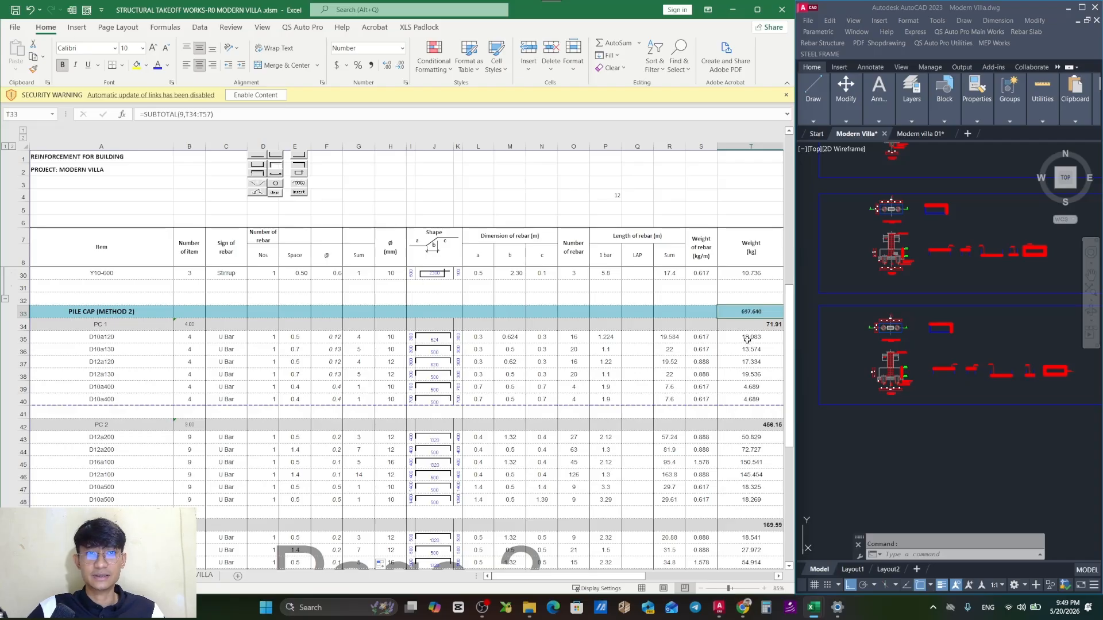
scroll(685, 327, down, 1)
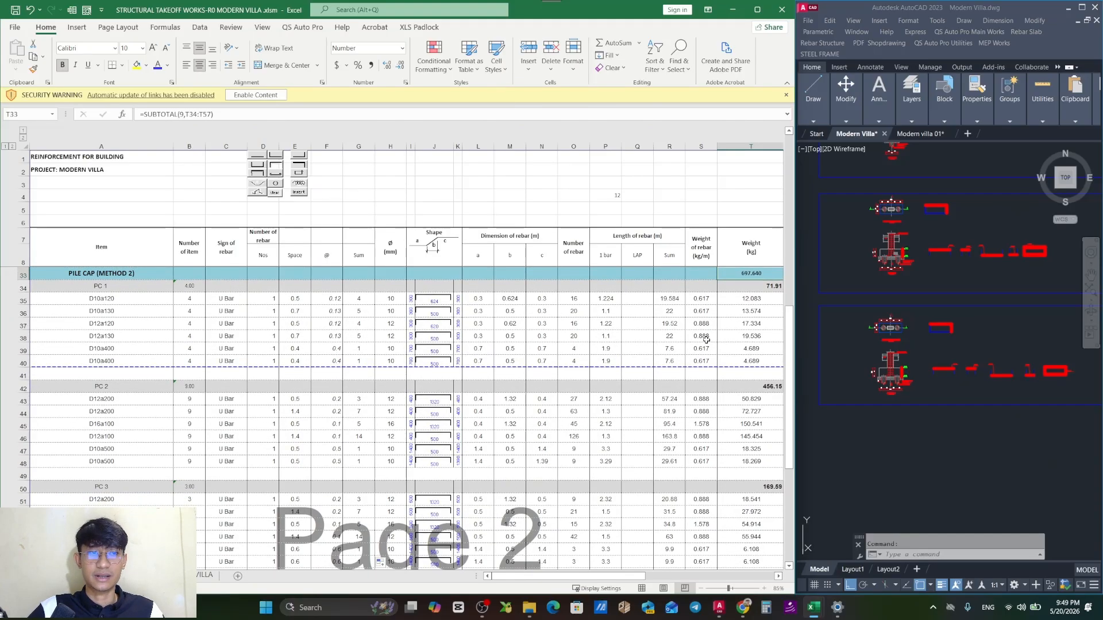
scroll(698, 335, up, 8)
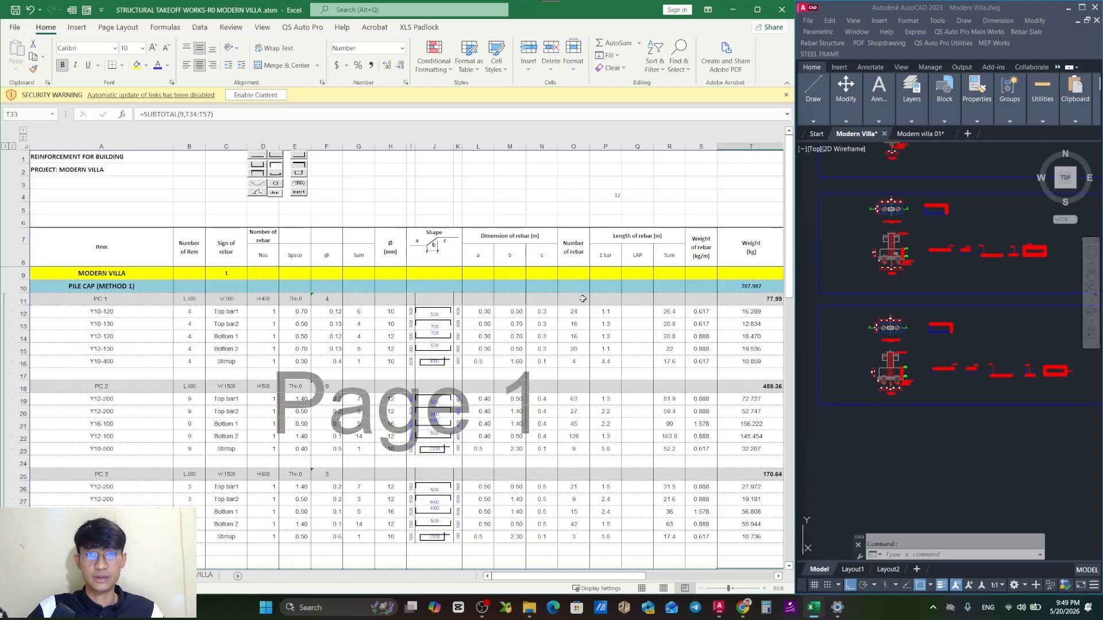
click(749, 299)
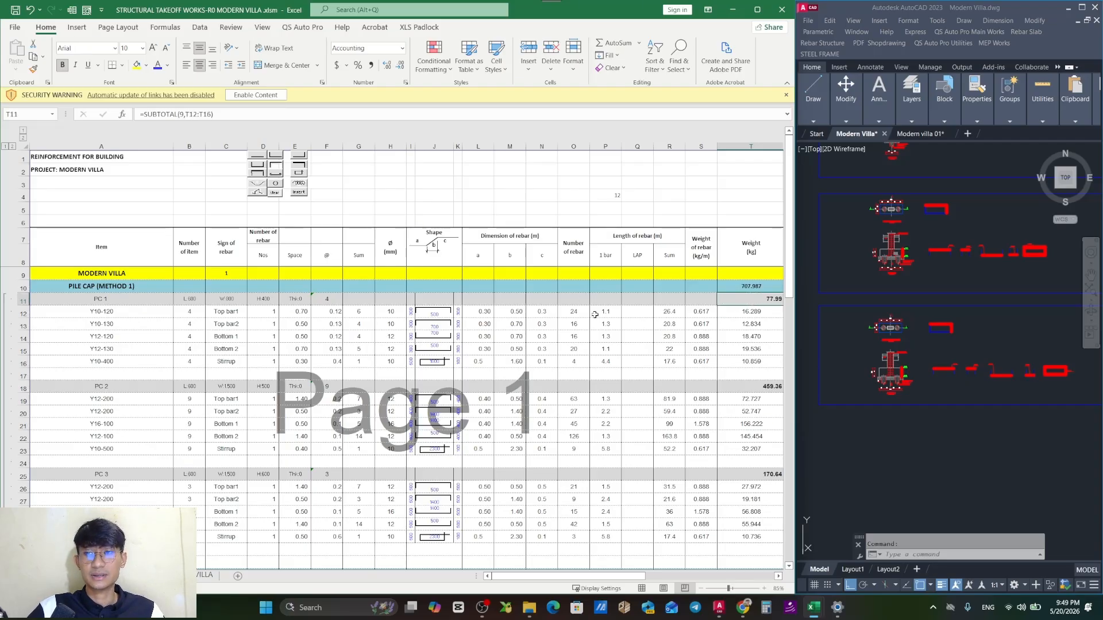
scroll(595, 314, down, 1)
scroll(632, 402, down, 4)
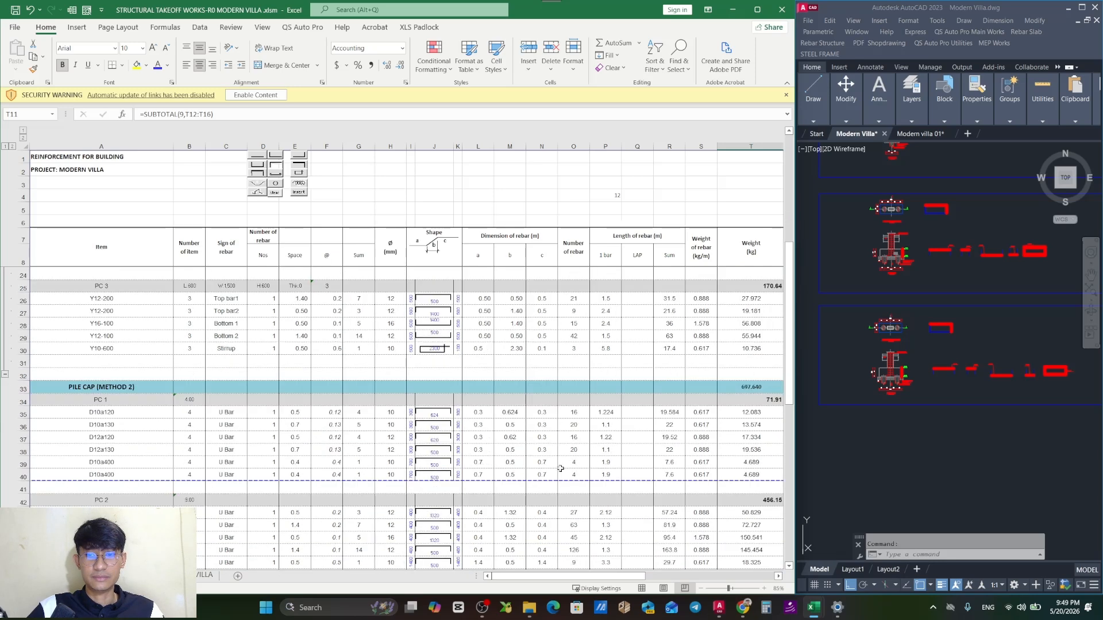
Locate PC 3's first D12a200 U bar from A51 in the AutoCAD drawing with Find Item in Autocad and view it closely.
scroll(584, 376, down, 3)
scroll(130, 485, down, 4)
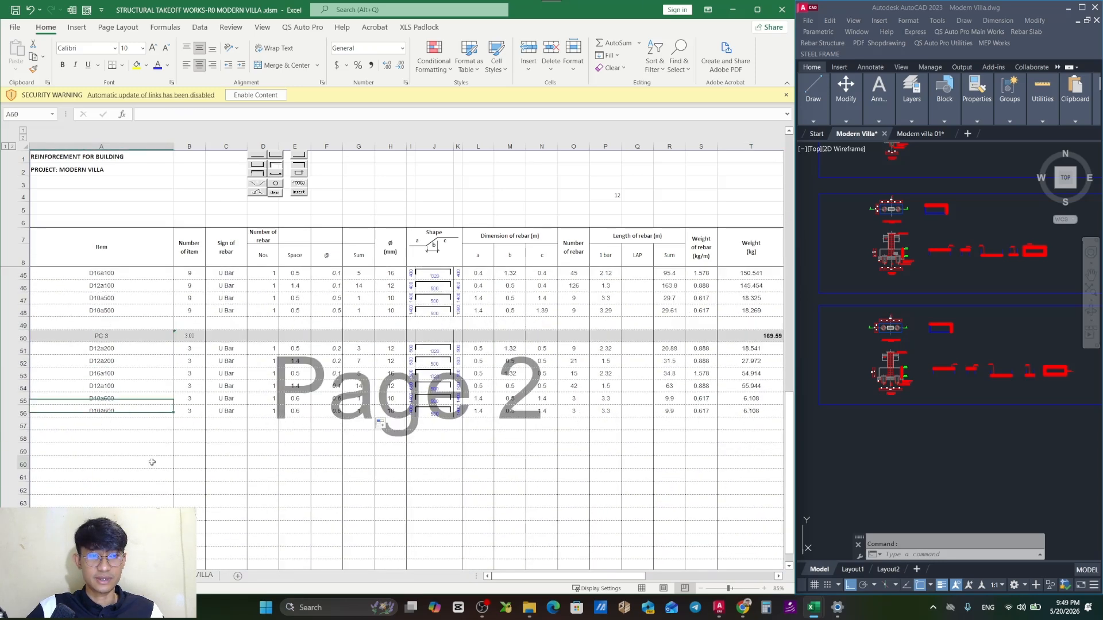
click(138, 349)
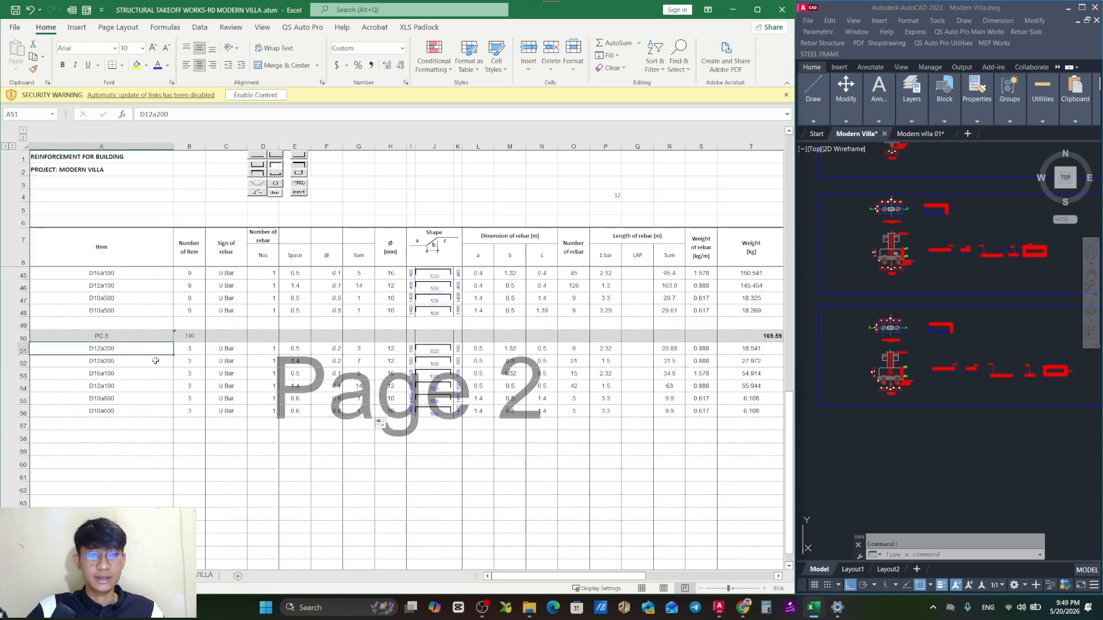
click(303, 27)
click(28, 55)
scroll(968, 350, up, 5)
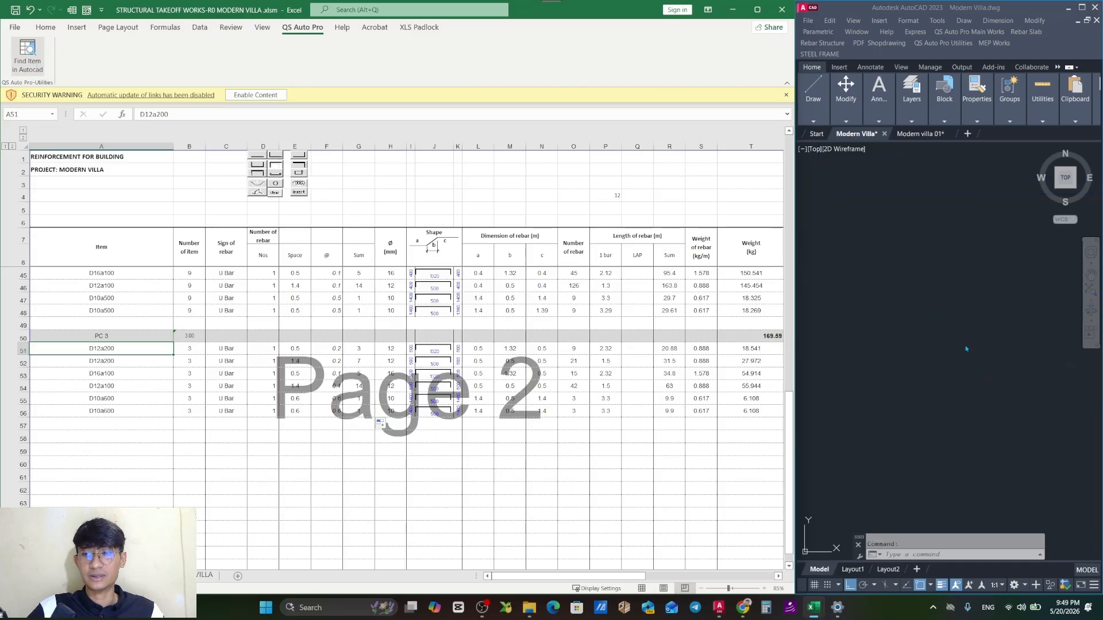
middle_click(968, 348)
middle_click(968, 348)
scroll(996, 318, up, 8)
scroll(919, 339, up, 6)
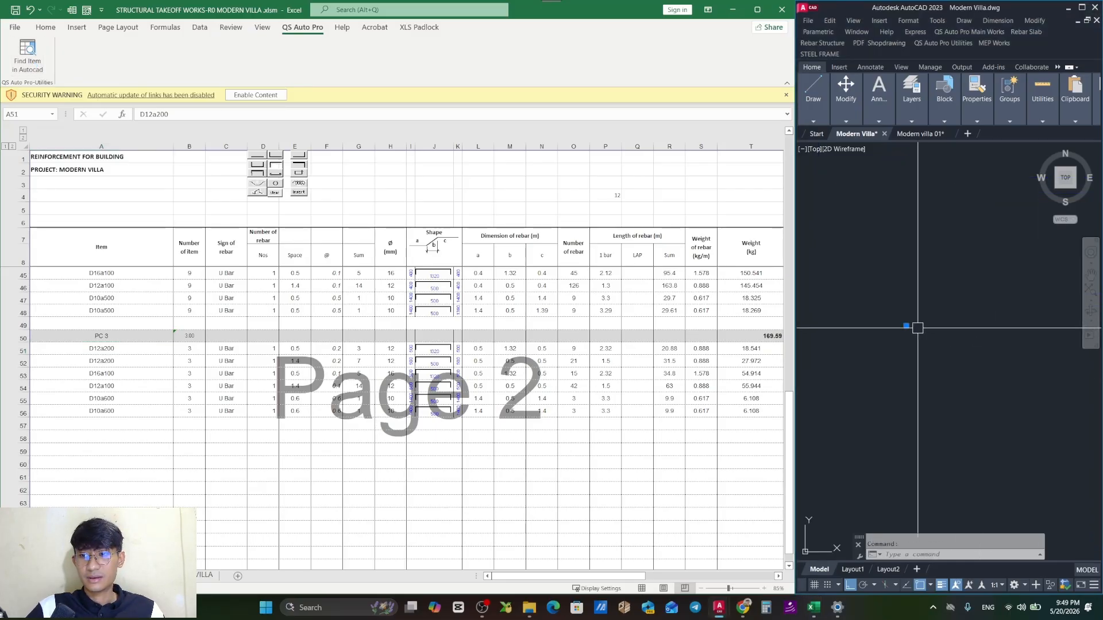
scroll(917, 328, up, 10)
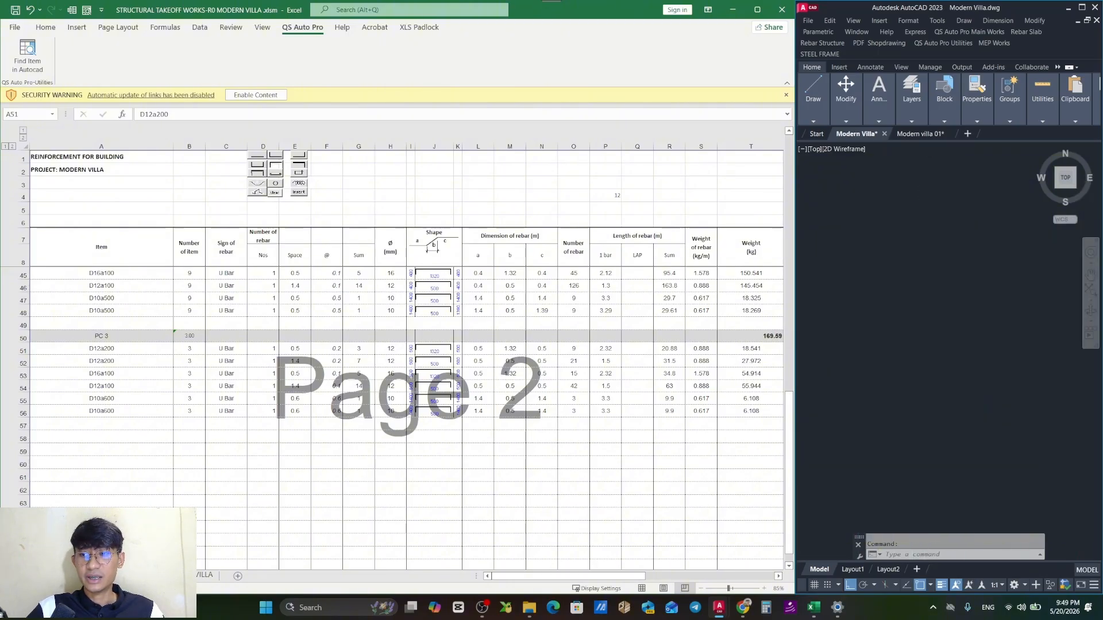
scroll(936, 346, down, 10)
scroll(942, 345, up, 10)
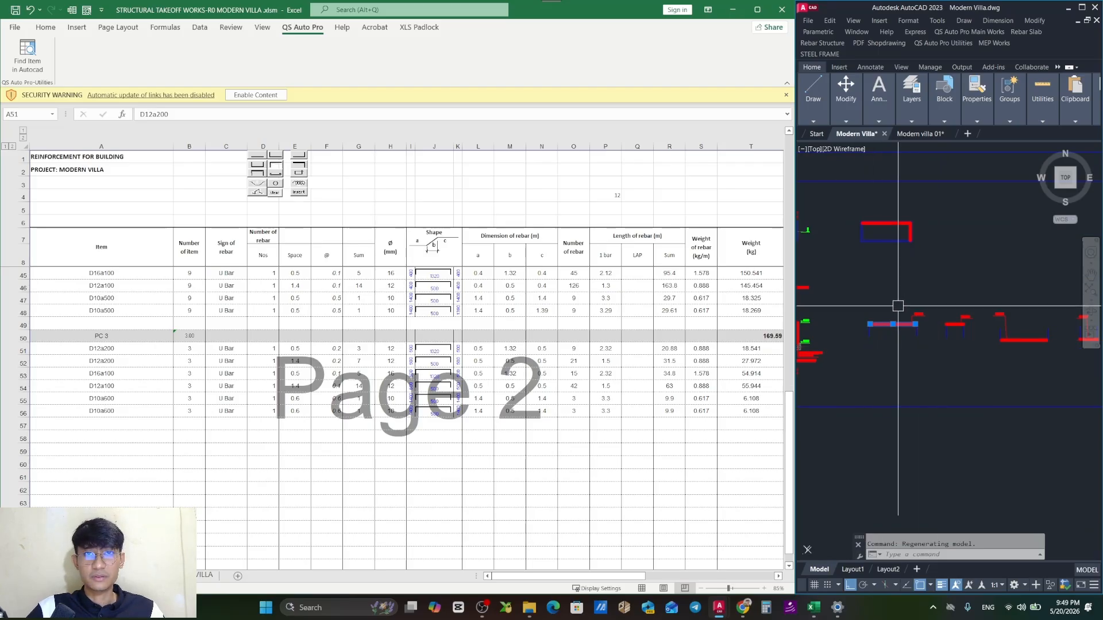
Locate all six PC 3 U bar items from A51:A56 in the AutoCAD drawing, examine them and clear the selection.
drag(133, 349, 133, 411)
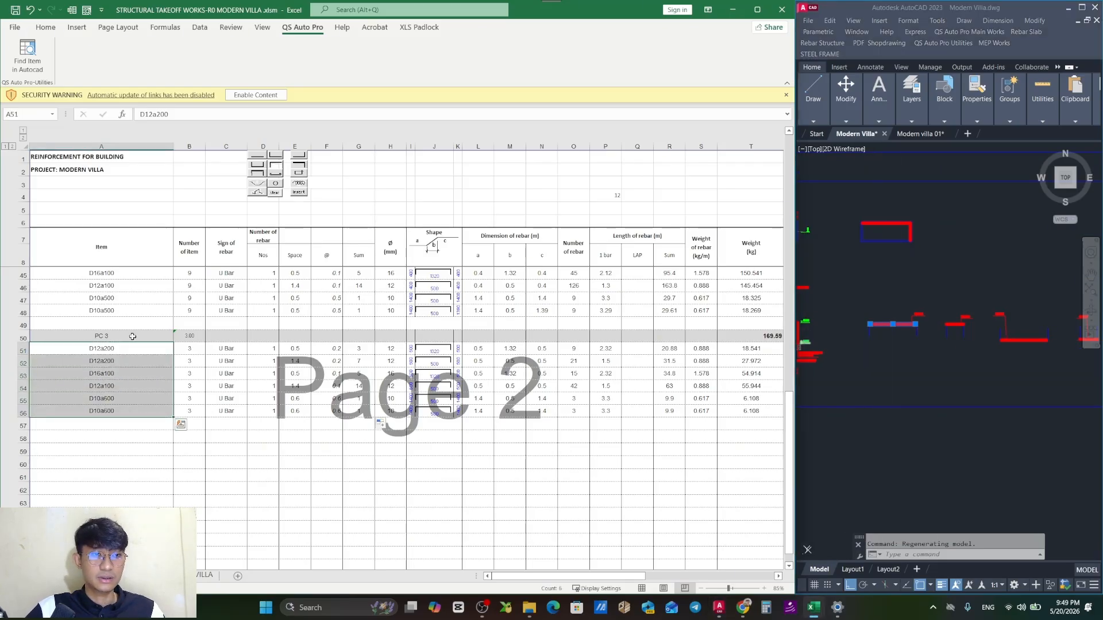
click(40, 64)
click(915, 313)
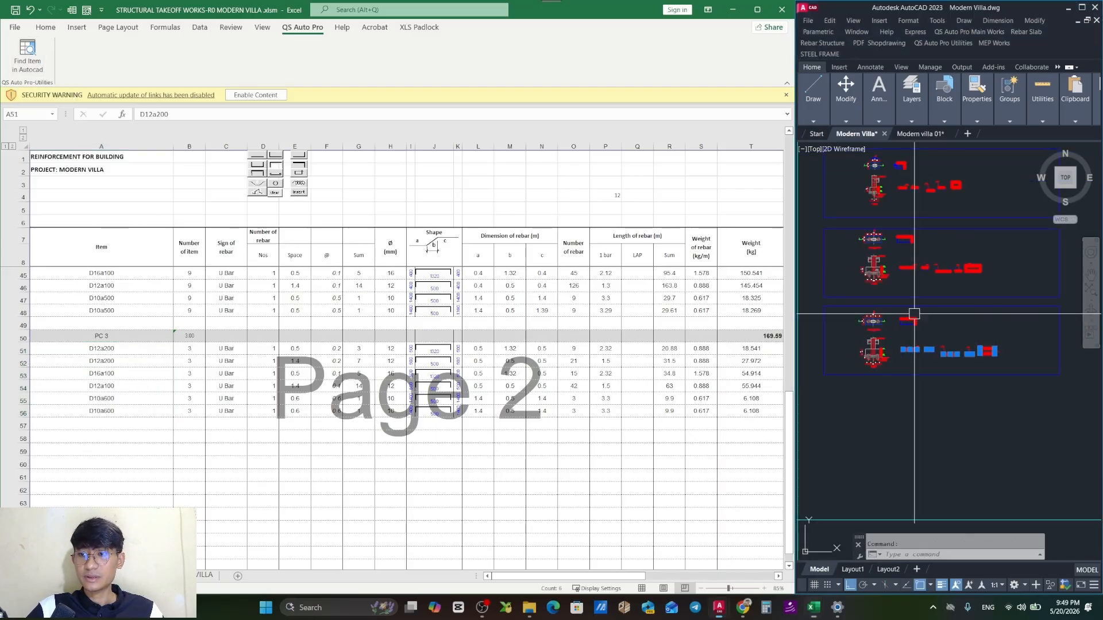
scroll(922, 334, up, 5)
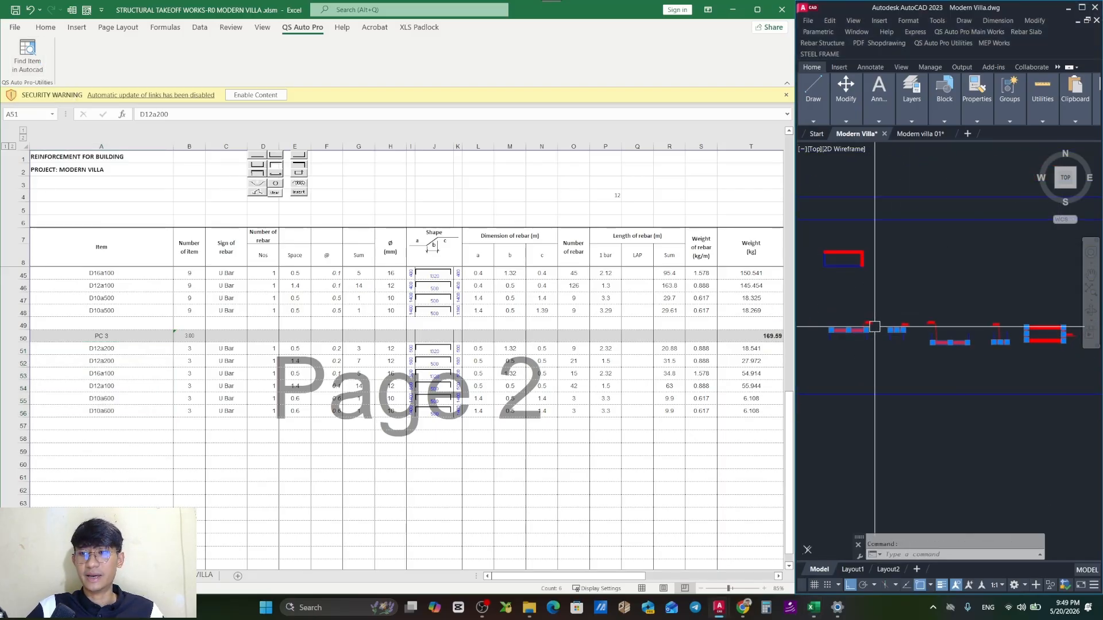
scroll(996, 312, down, 2)
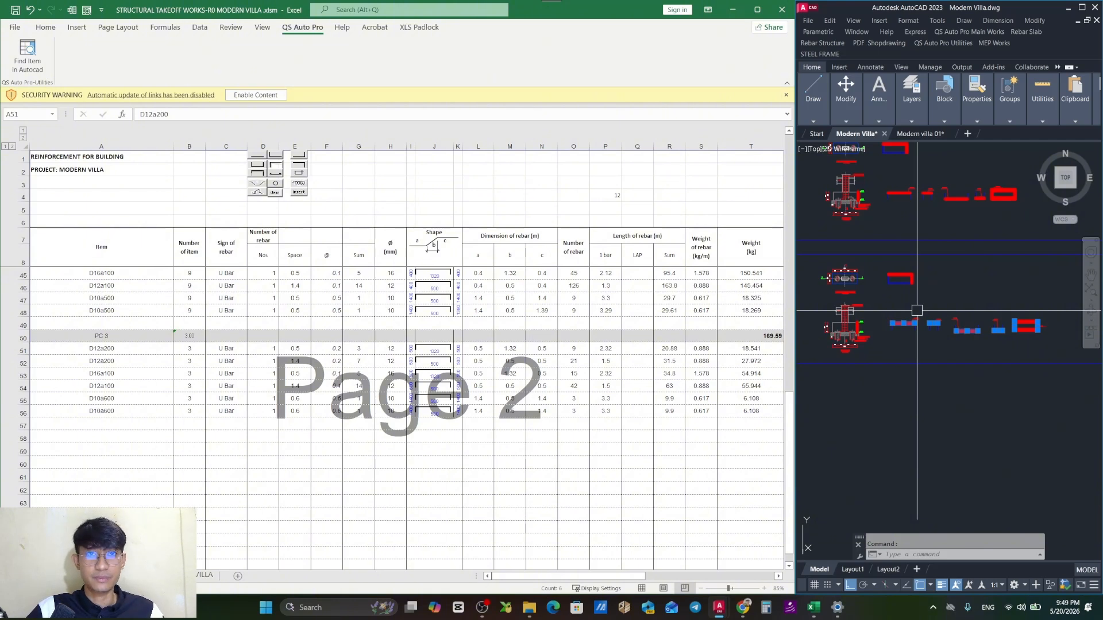
scroll(916, 310, up, 6)
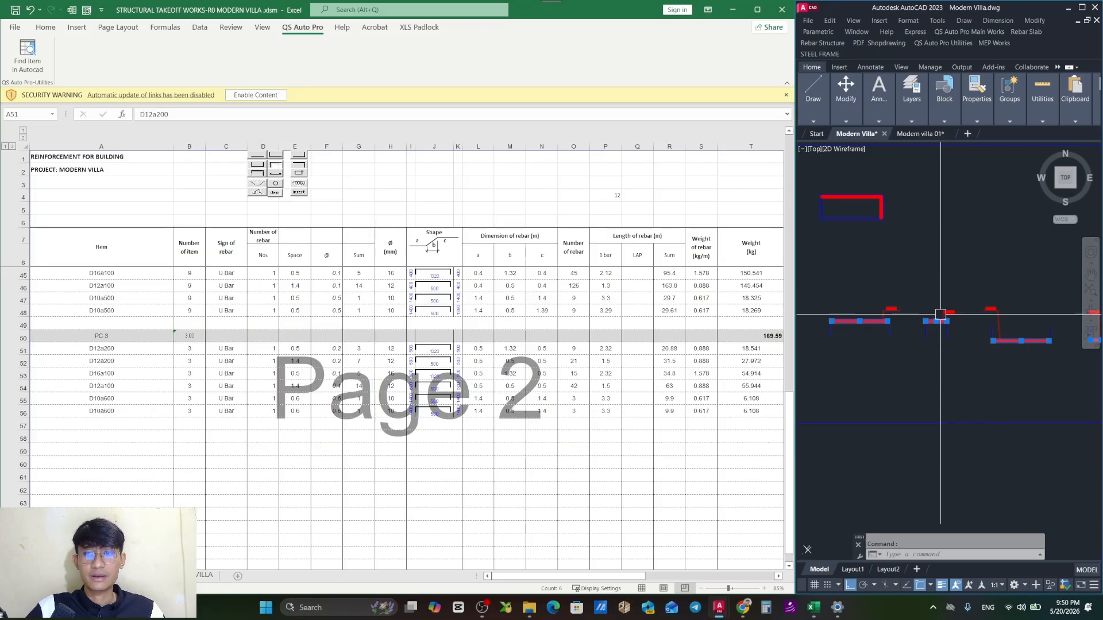
scroll(948, 293, down, 3)
key(Escape)
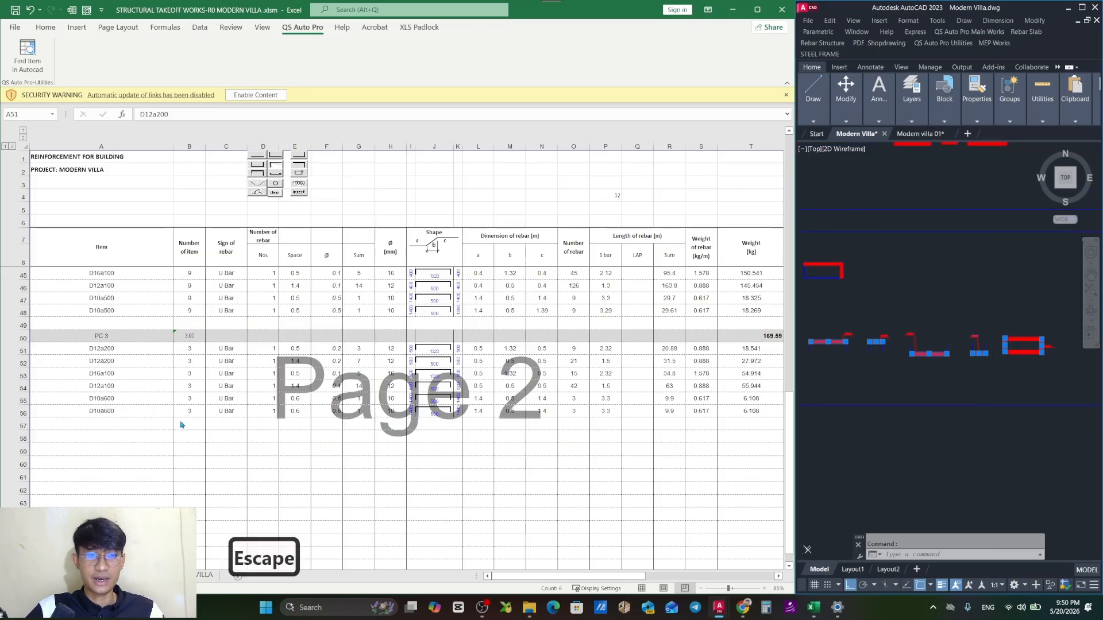
Locate PC 1's D10a120 U bar from A35 in the AutoCAD drawing, examine it and clear the selection.
scroll(143, 345, up, 5)
click(143, 341)
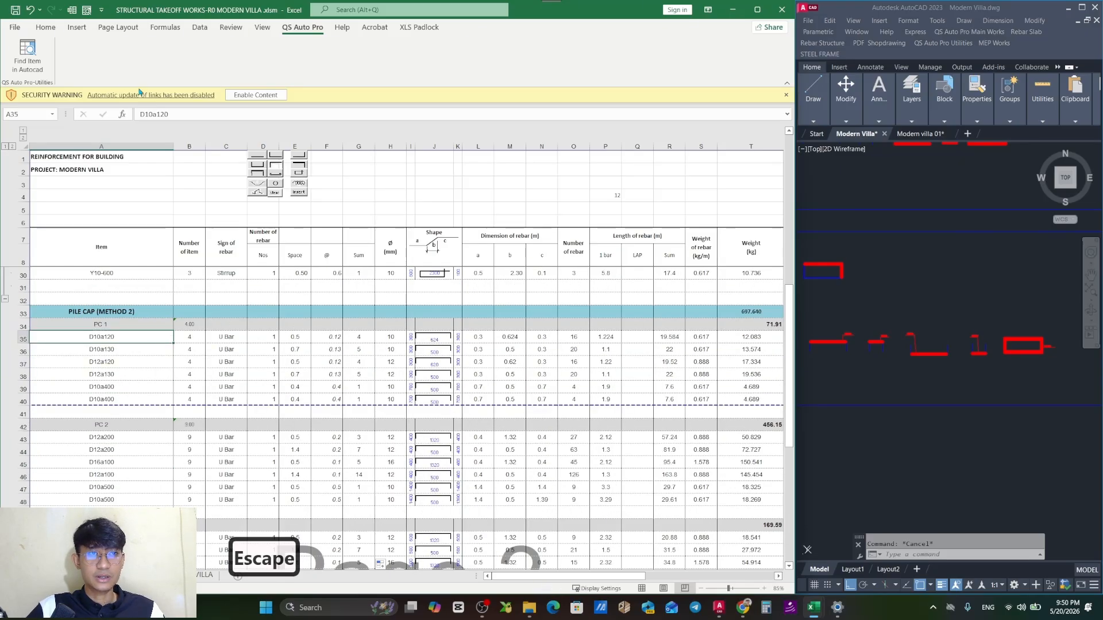
click(28, 54)
scroll(907, 283, up, 6)
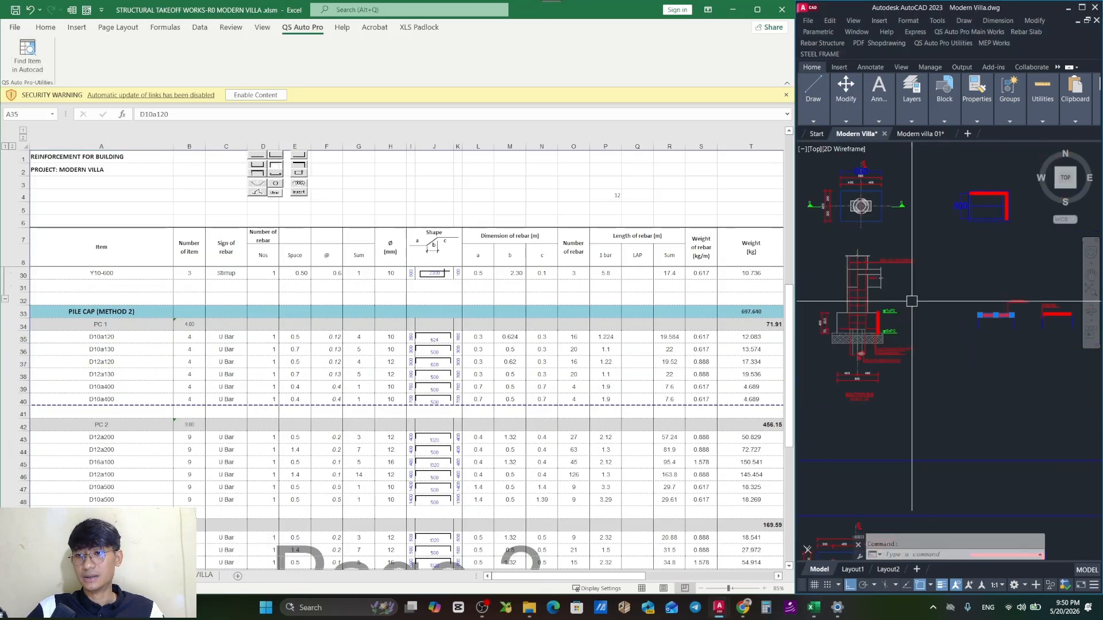
scroll(938, 329, up, 4)
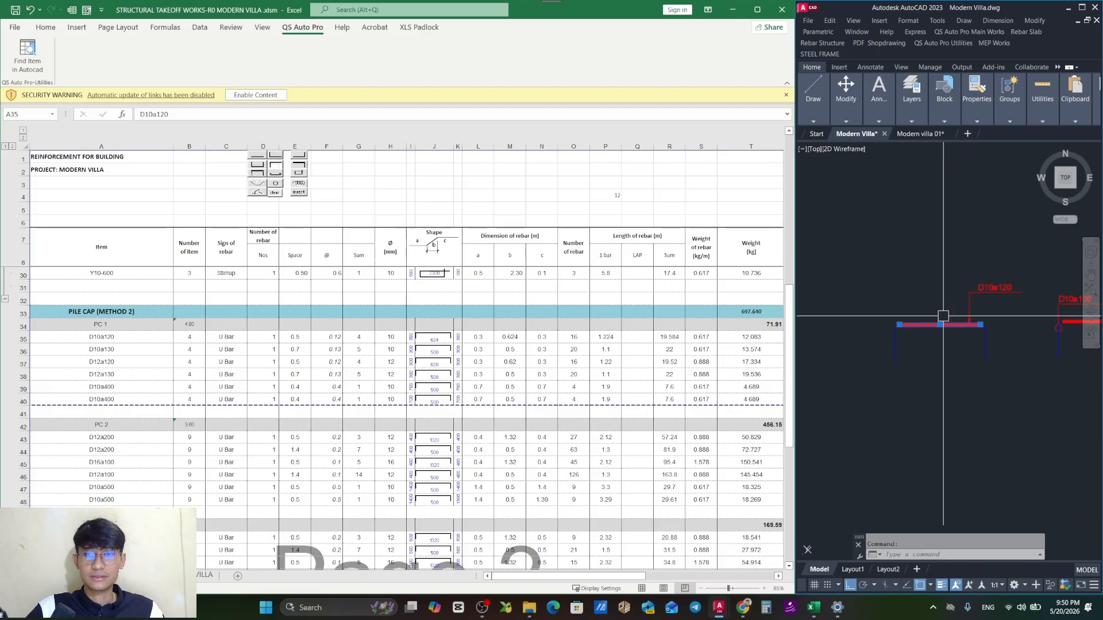
key(Escape)
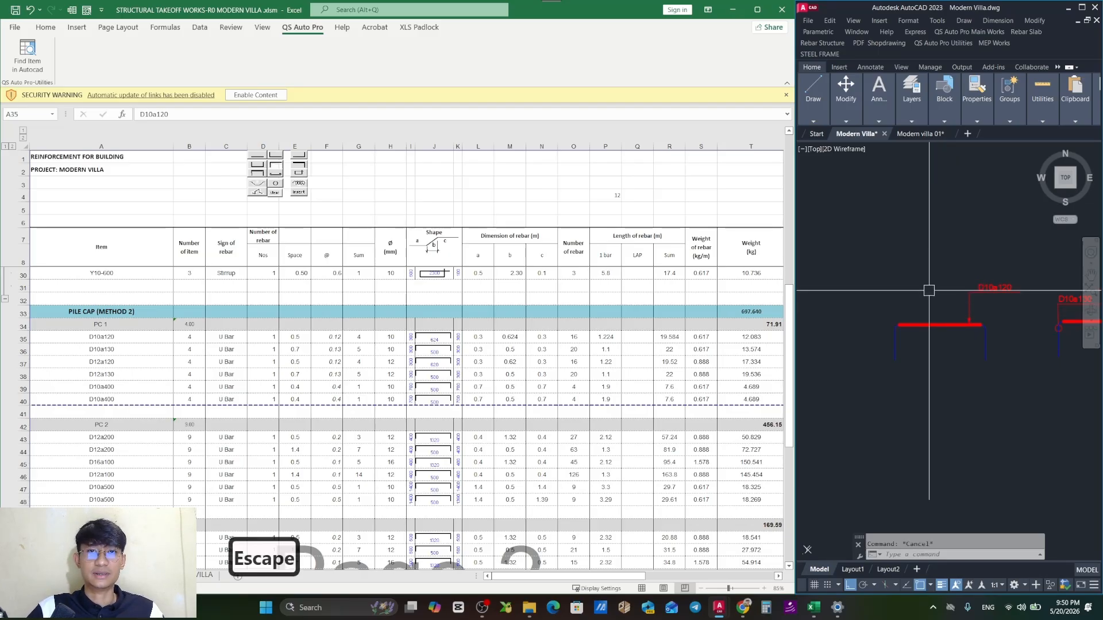
Save the Modern Villa drawing with the pile cap plans and details in view.
scroll(929, 291, down, 5)
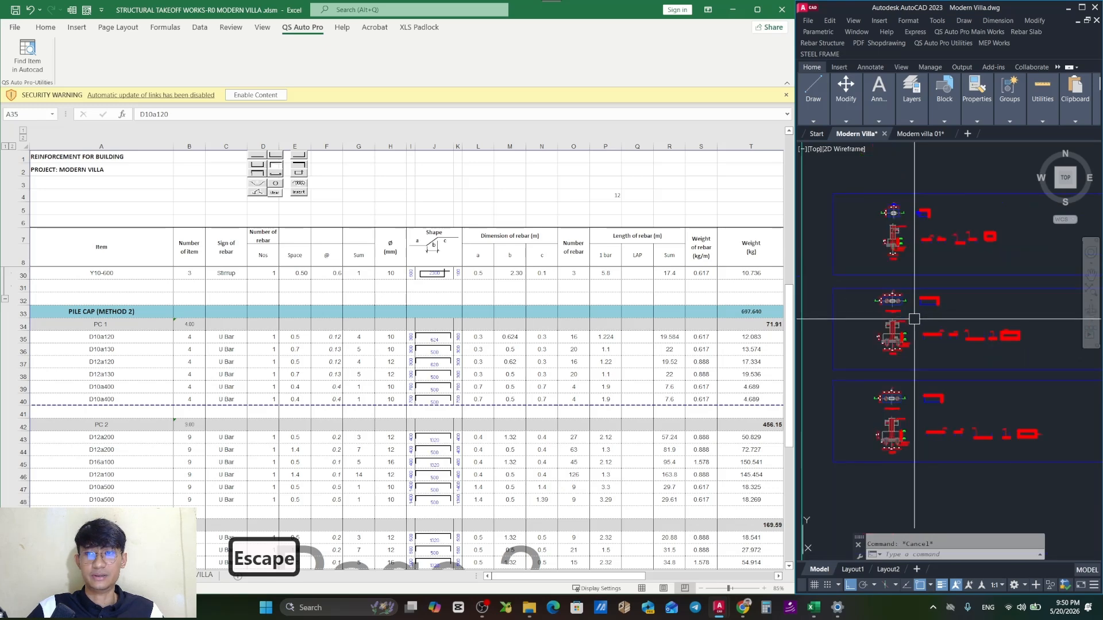
scroll(914, 319, down, 4)
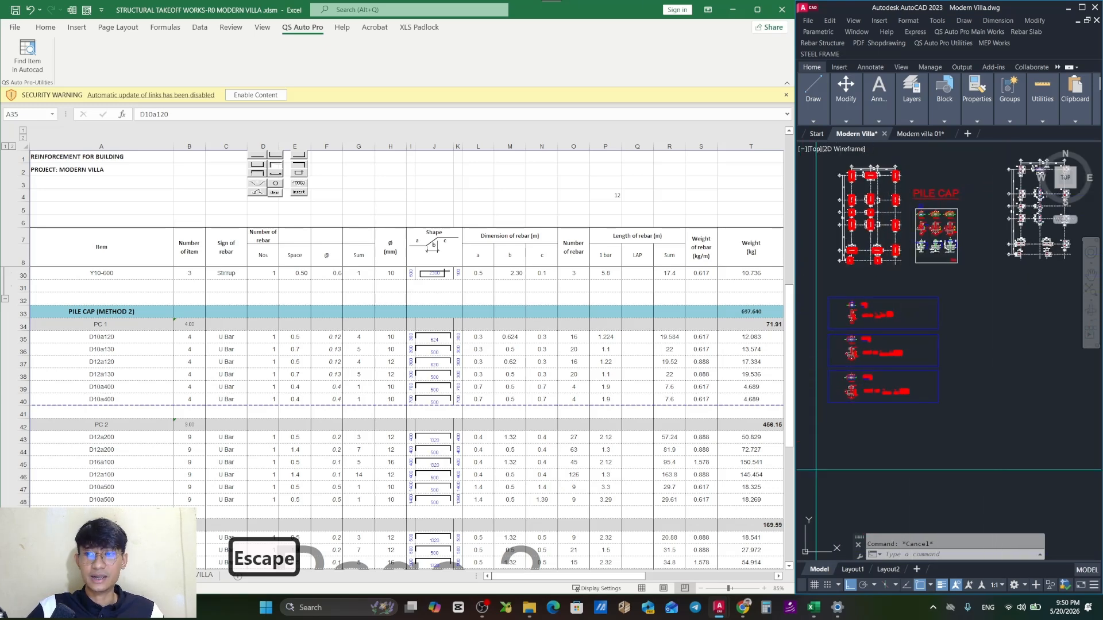
drag(998, 423, 1009, 412)
key(ctrl+s)
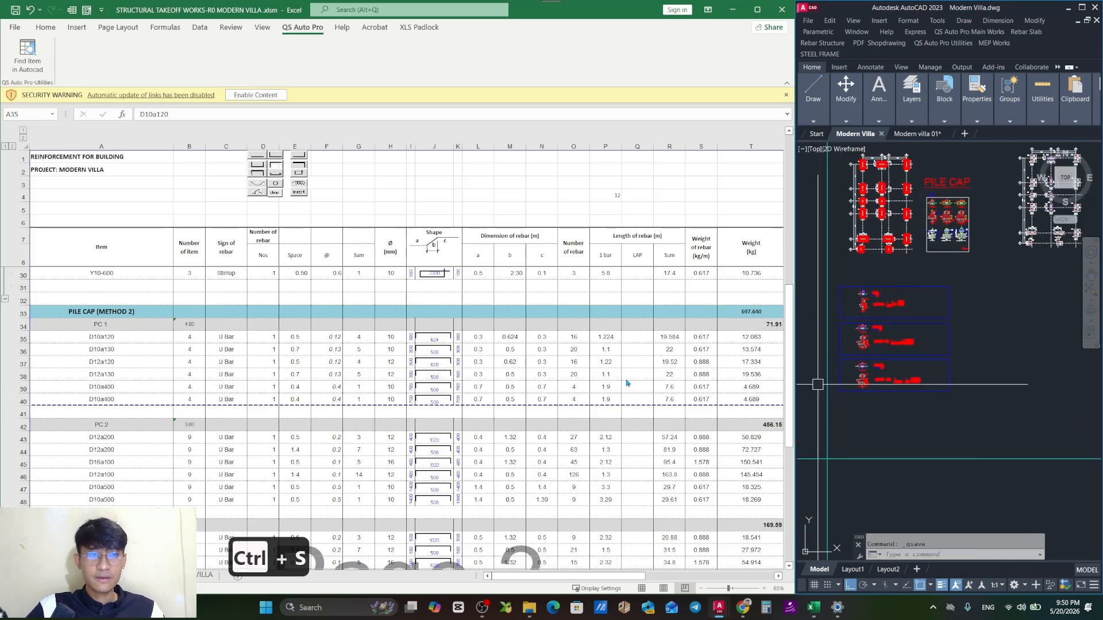
Review the Method 1 pile cap takeoff in Excel and go to the Pile Cap (Method 2) heading in A33.
scroll(654, 355, up, 7)
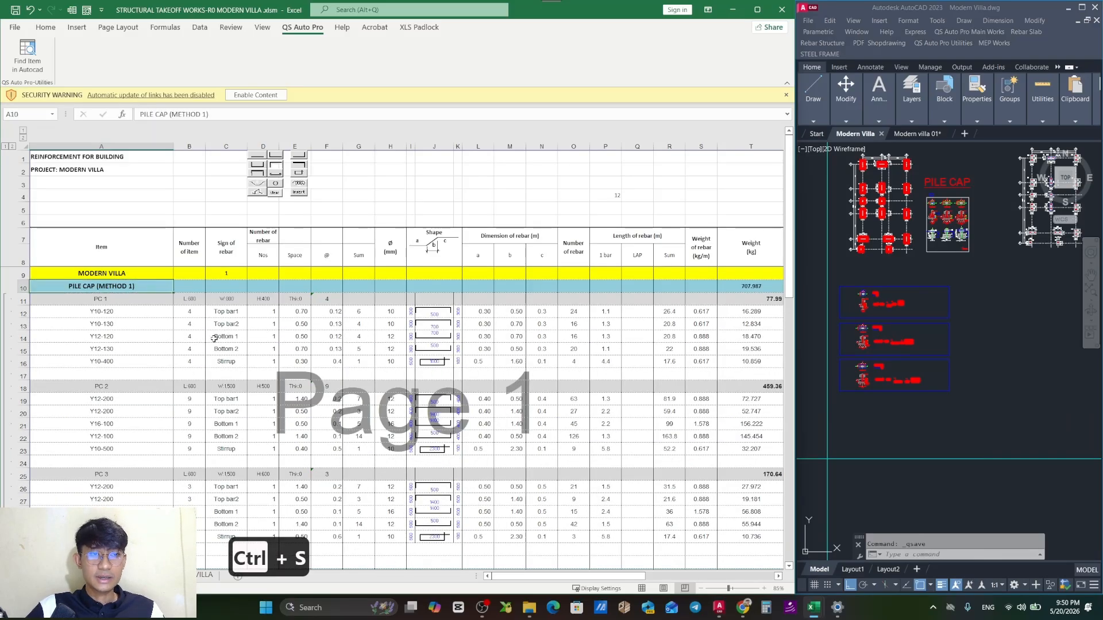
scroll(160, 287, down, 5)
click(143, 389)
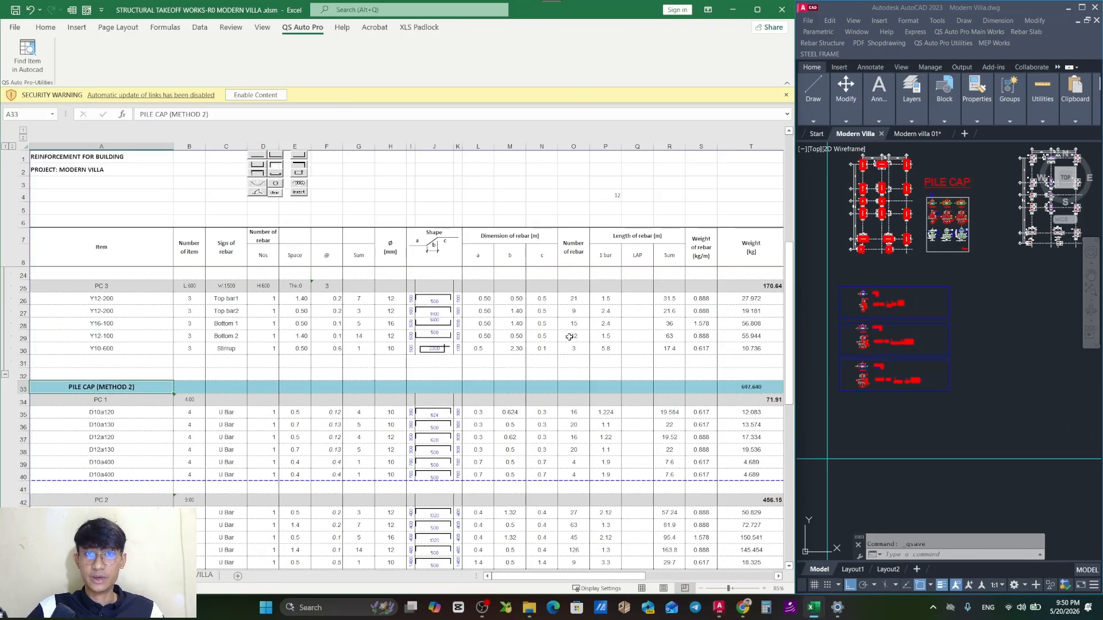